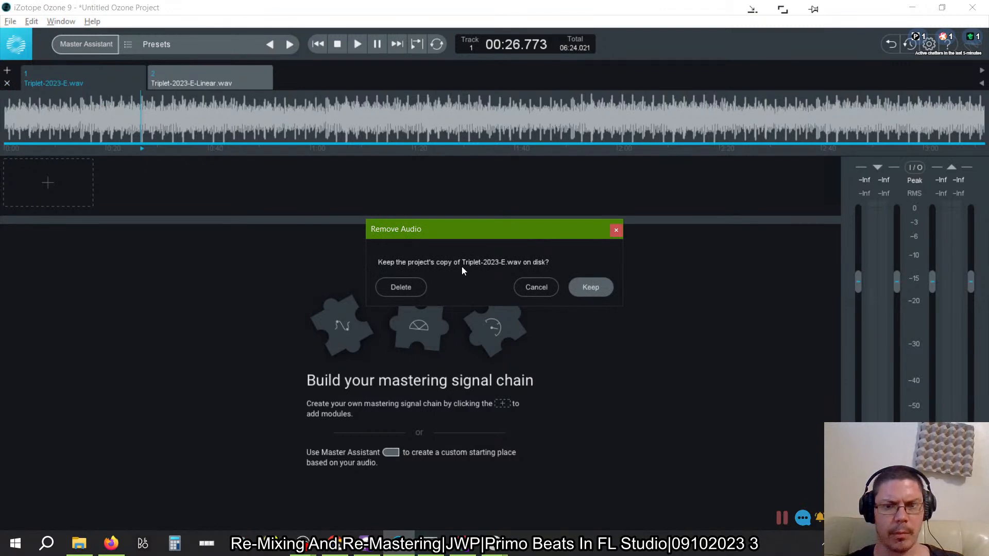
- Remove both Triplet tracks from the project, deleting their copies from disk, and remove the Equalizer and Maximizer modules
left_click(403, 288)
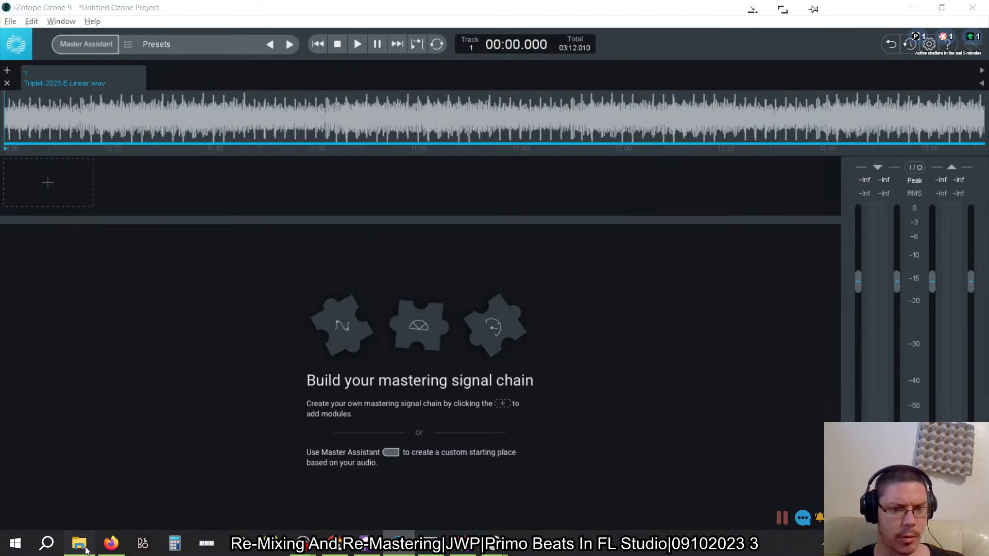
left_click(79, 544)
key("alt+Tab")
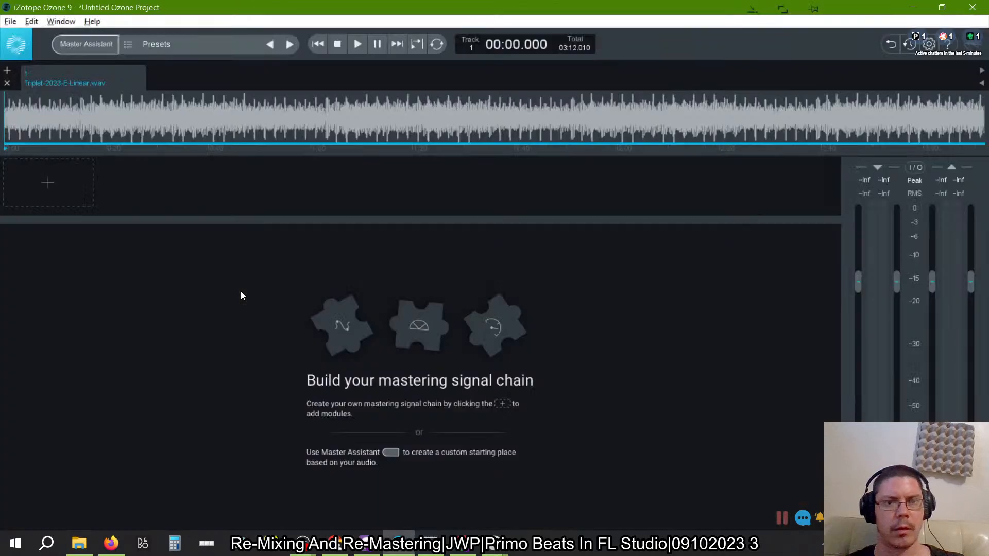
left_click(7, 83)
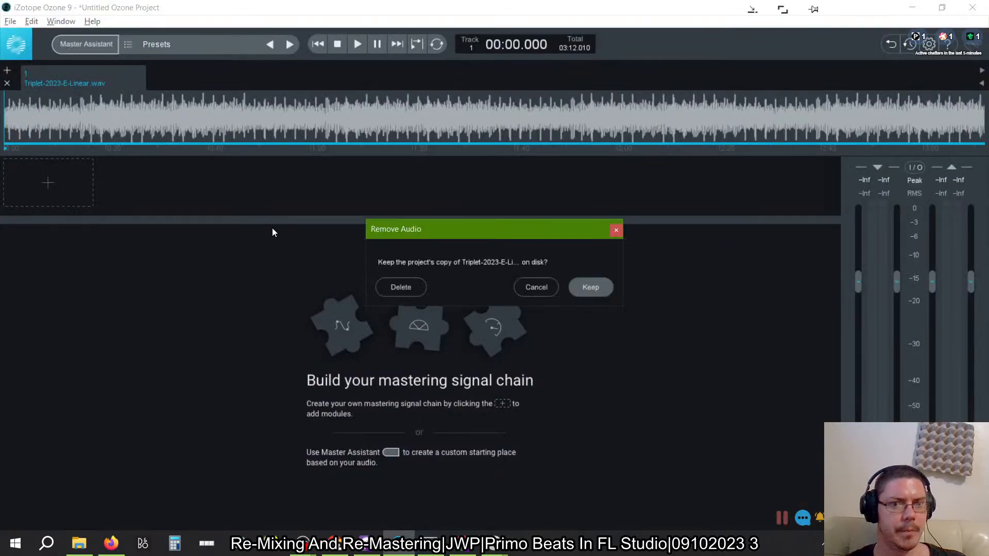
left_click(403, 287)
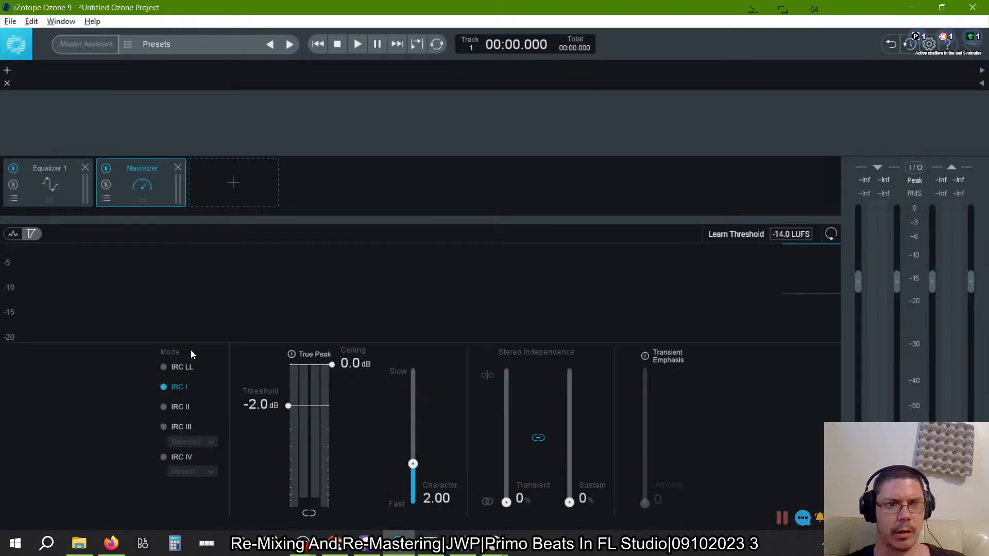
left_click(178, 168)
left_click(85, 168)
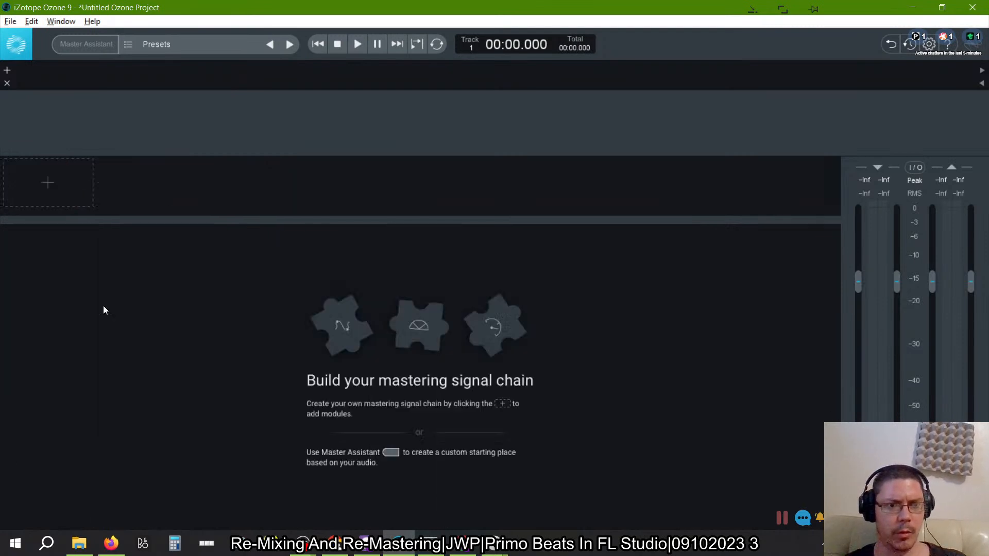
- Launch iZotope RX 9 Audio Editor and close the reopened Triplet-2023-E.wav without saving it
left_click(46, 544)
type("rx")
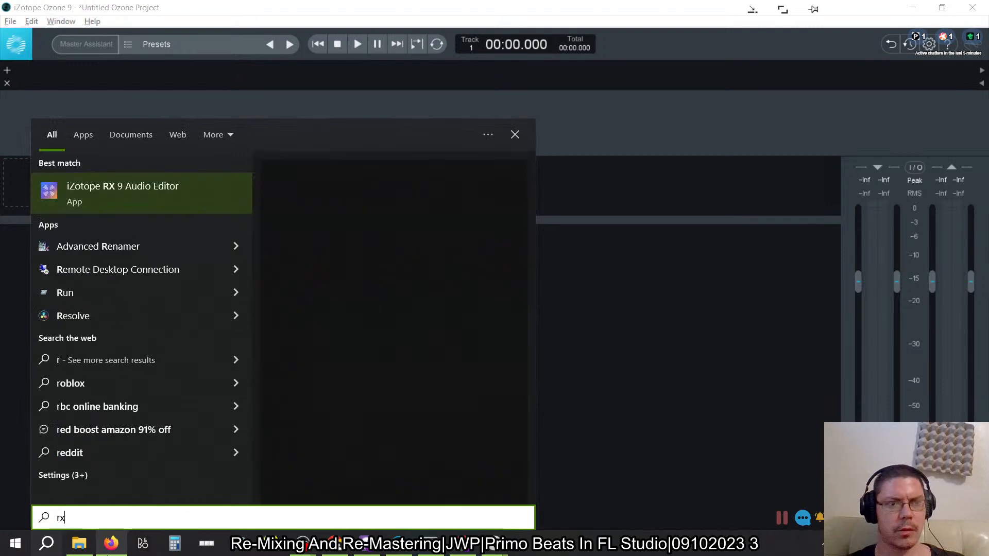
key("Return")
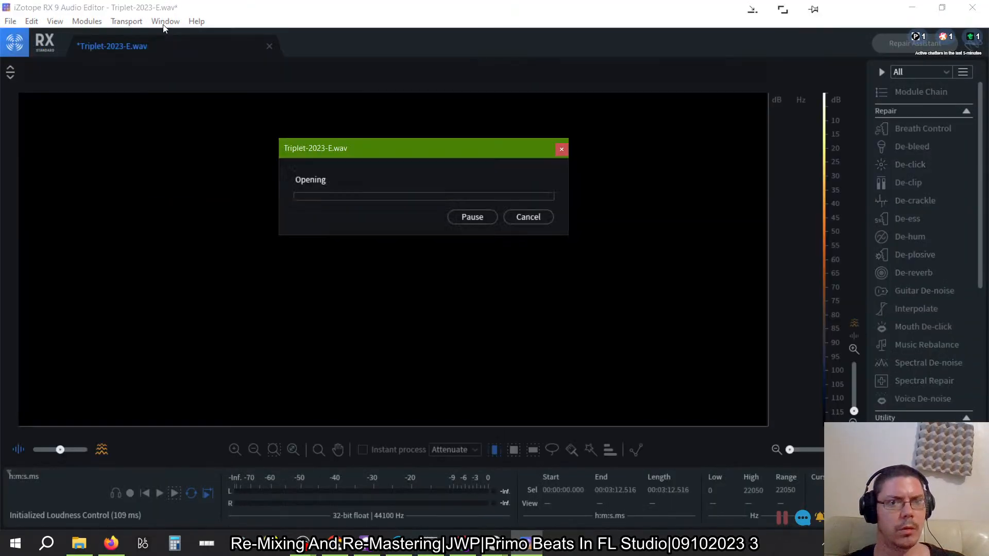
left_click(165, 23)
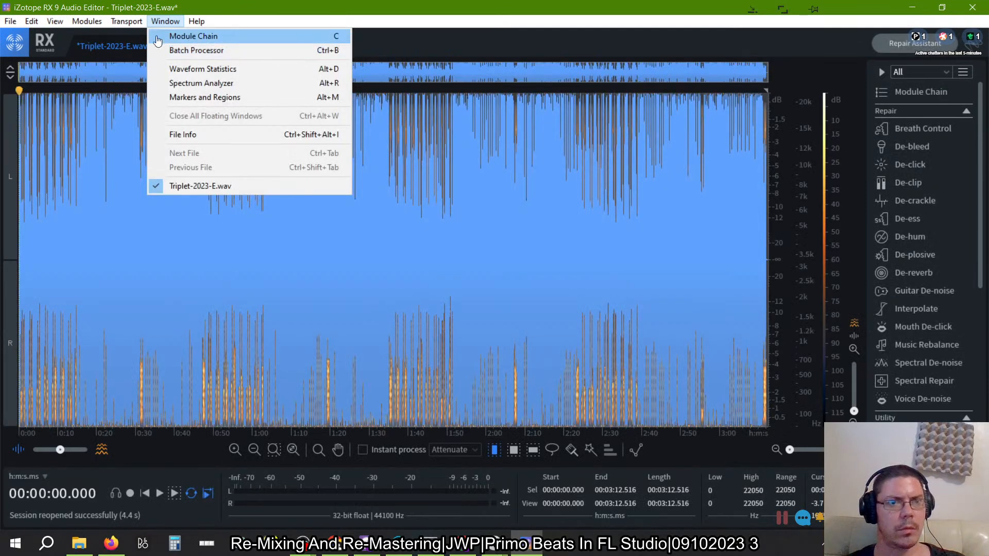
left_click(285, 5)
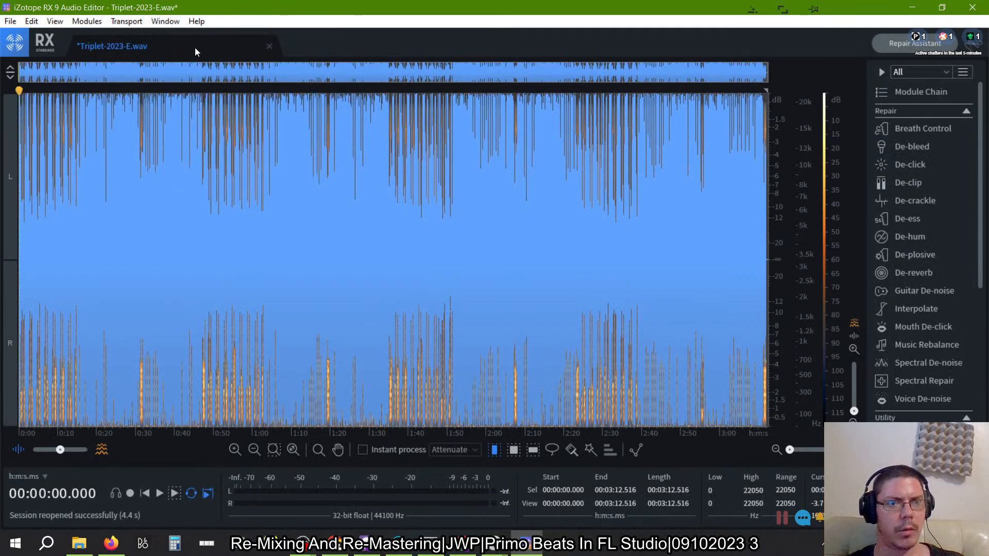
left_click(269, 45)
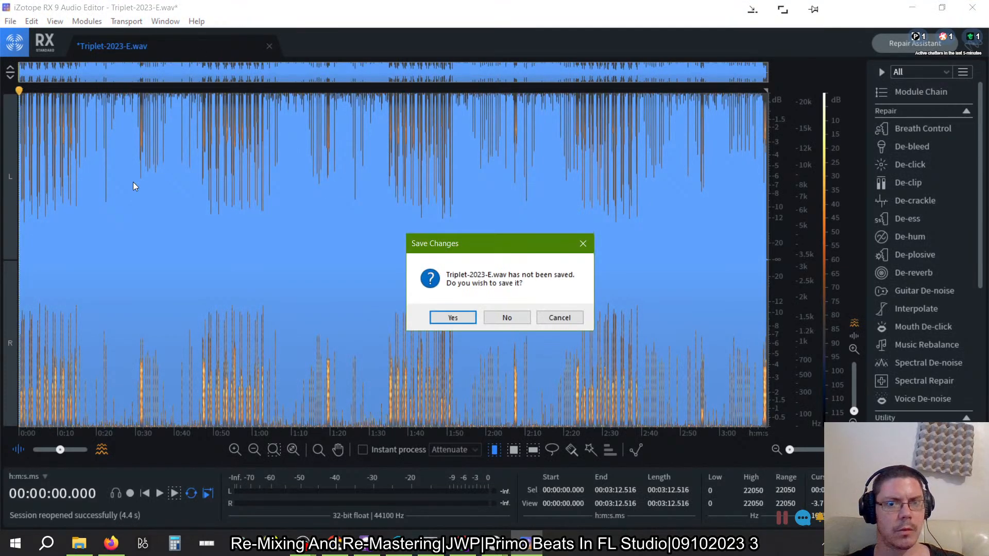
left_click(505, 317)
- Open the Batch Processor in RX 9 and load the [Default] preset
key("alt+Tab")
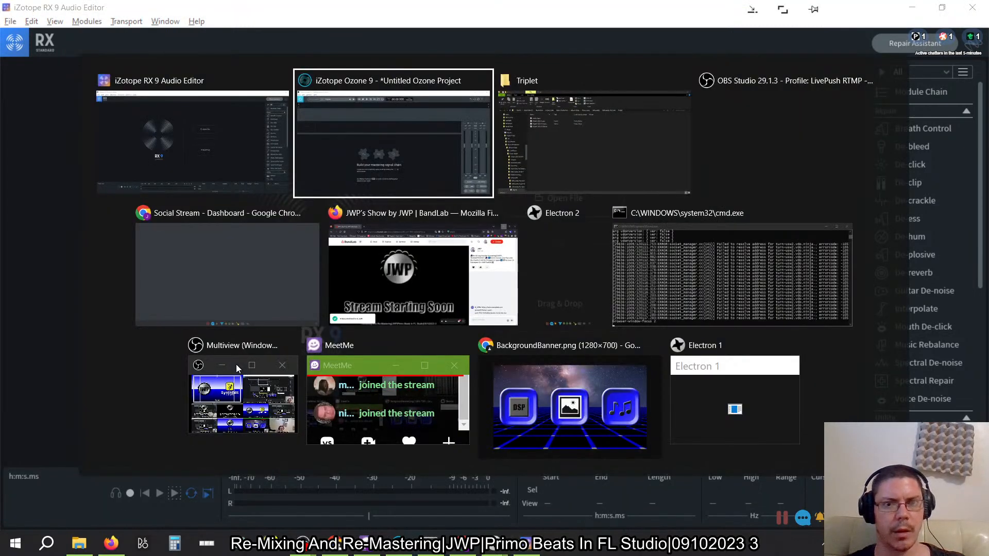
key("Tab")
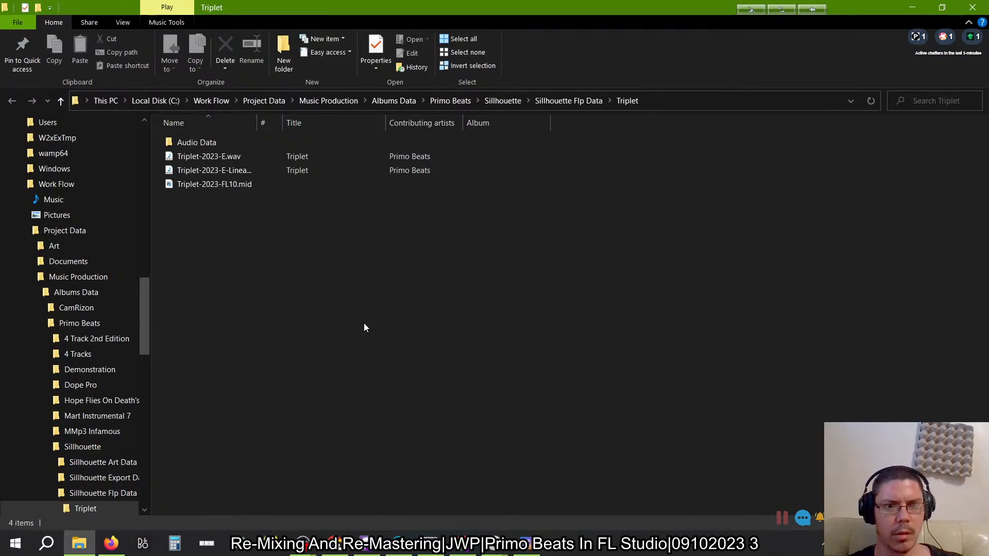
key("alt+Tab")
key("Tab")
left_click(165, 21)
left_click(181, 51)
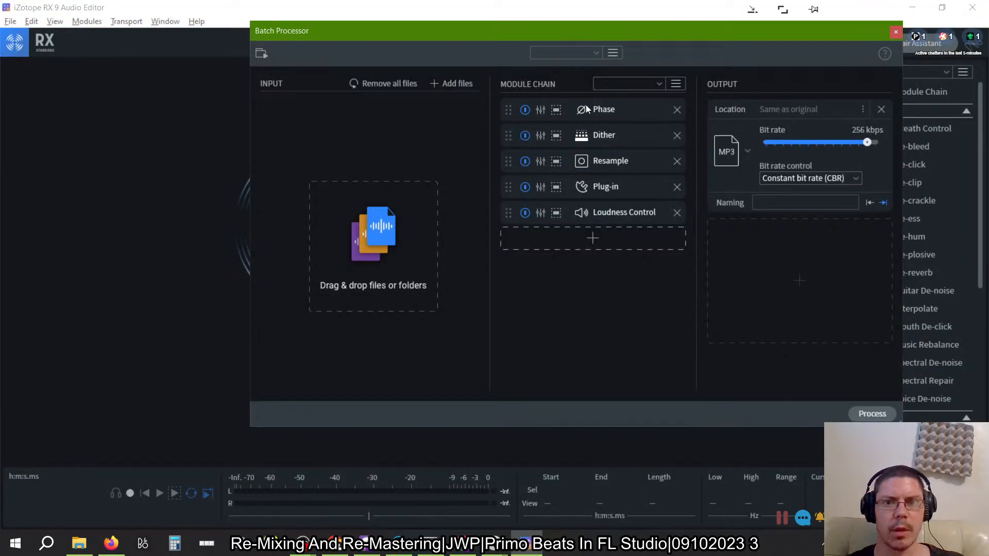
left_click(593, 55)
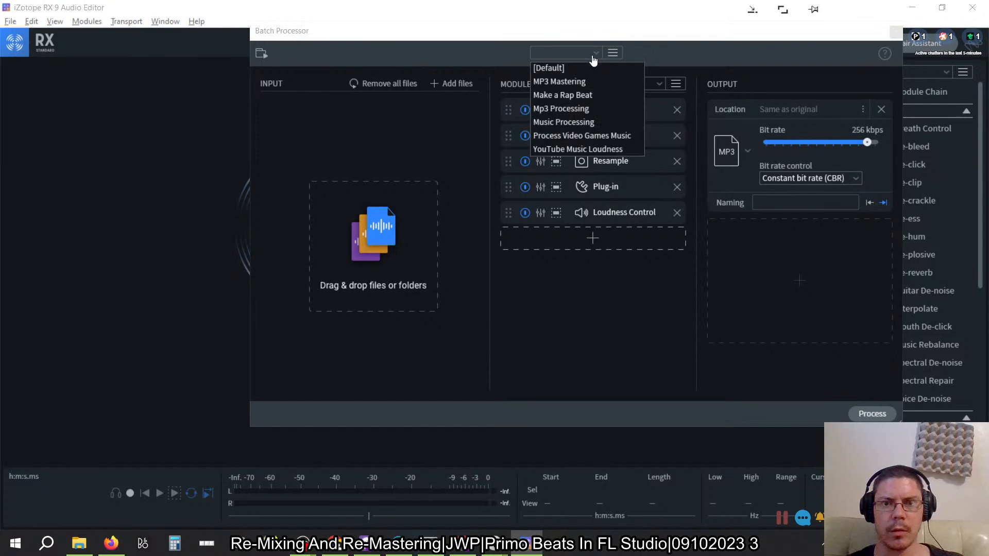
left_click(570, 123)
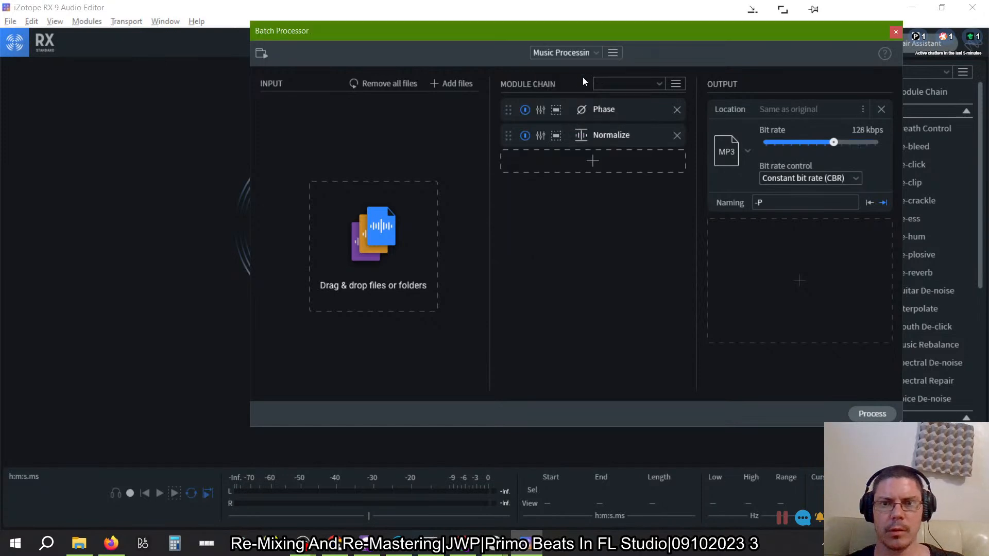
left_click(582, 57)
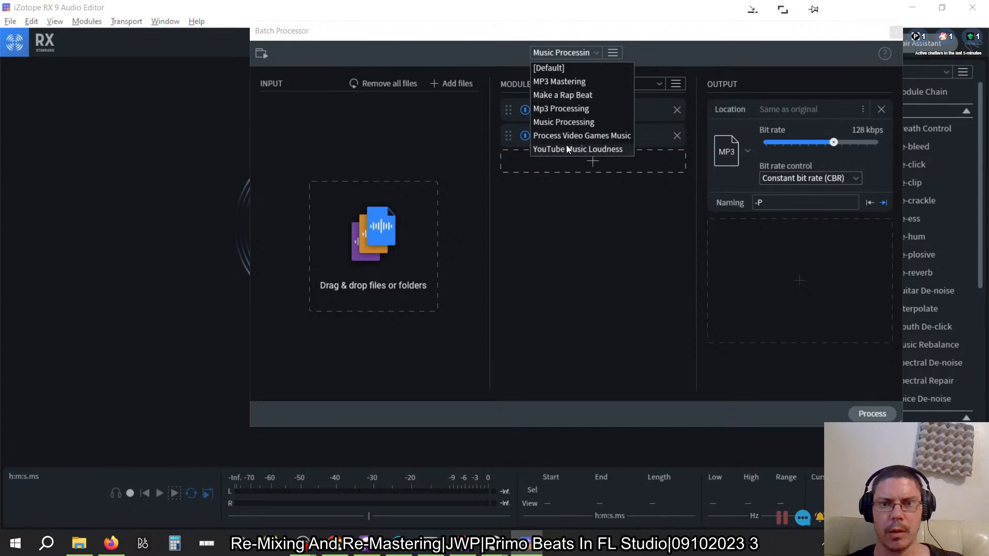
left_click(559, 69)
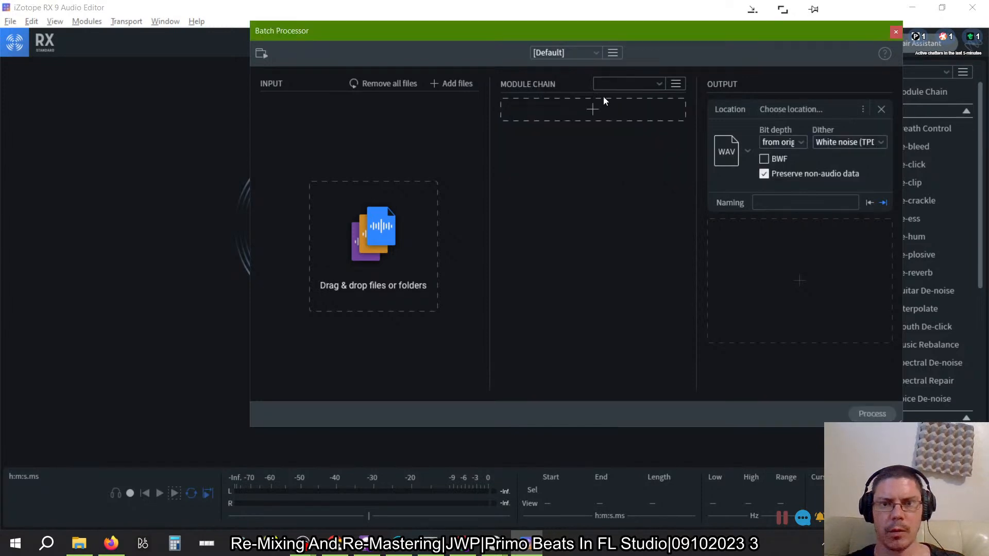
- Add the Phase module to the batch module chain and check its adaptive phase rotation settings
left_click(593, 112)
scroll(581, 289, "down", 4)
left_click(587, 234)
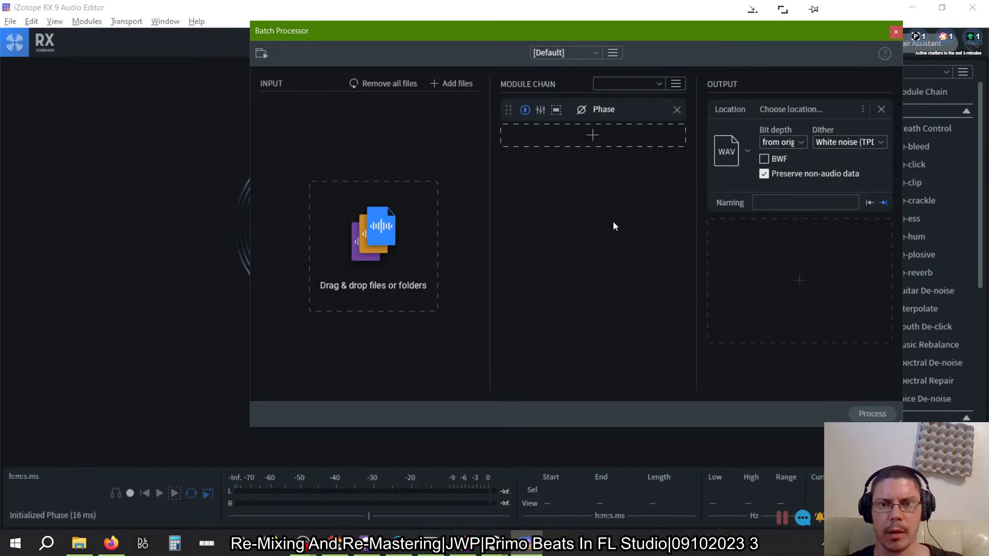
left_click(540, 109)
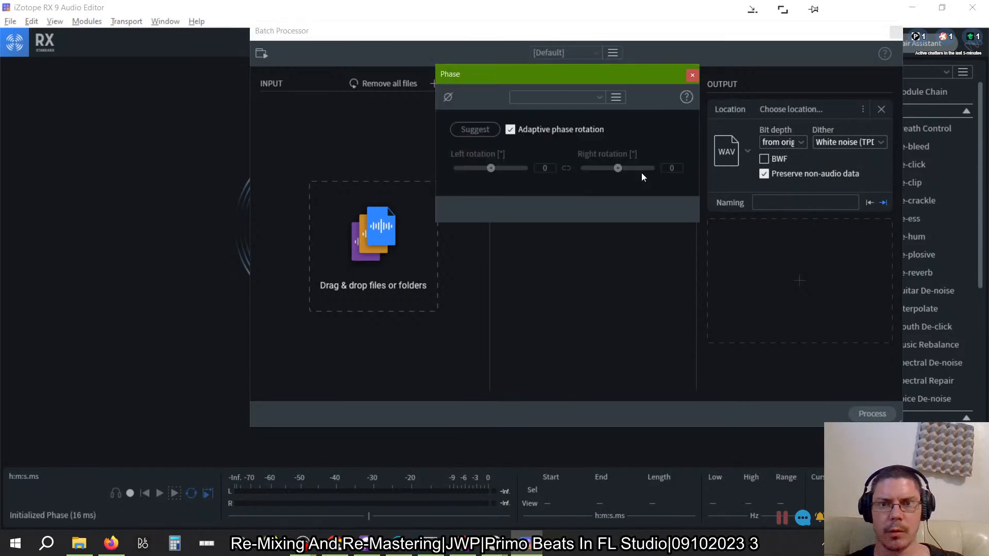
left_click(692, 76)
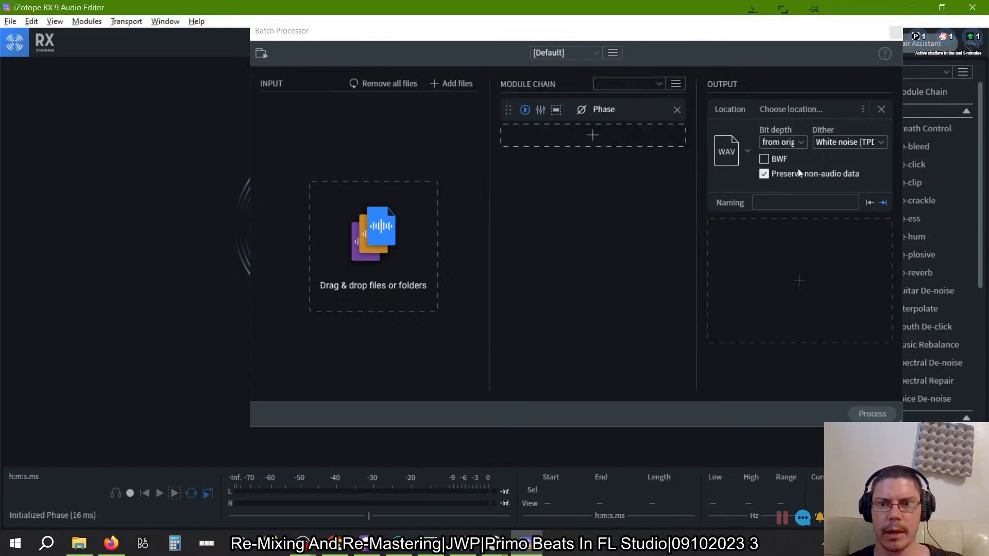
- Set the WAV output's dither to None (truncate) and disable preserving non-audio data
left_click(876, 144)
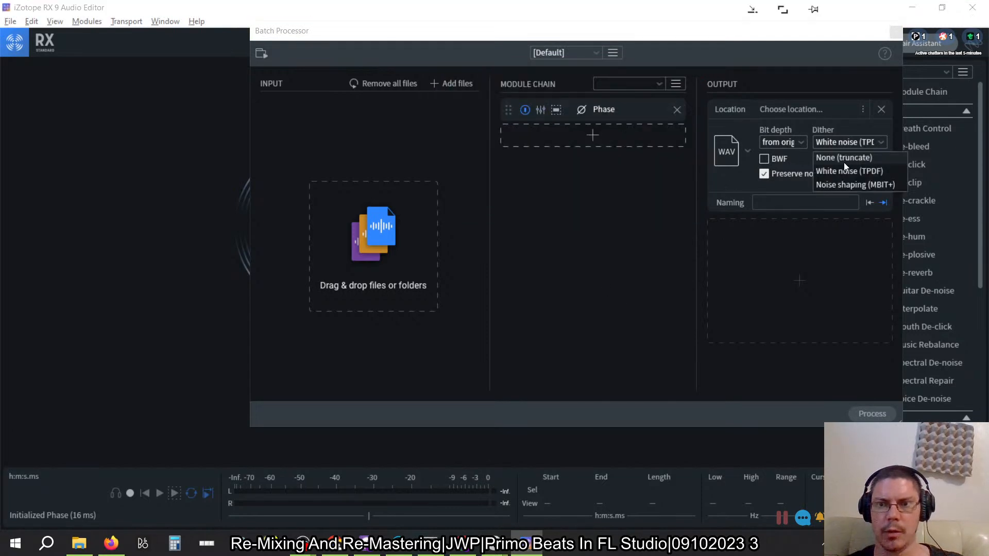
left_click(837, 162)
left_click(764, 175)
- Set the output naming suffix to -PhaseOptimized and the output location to same as original
left_click(798, 205)
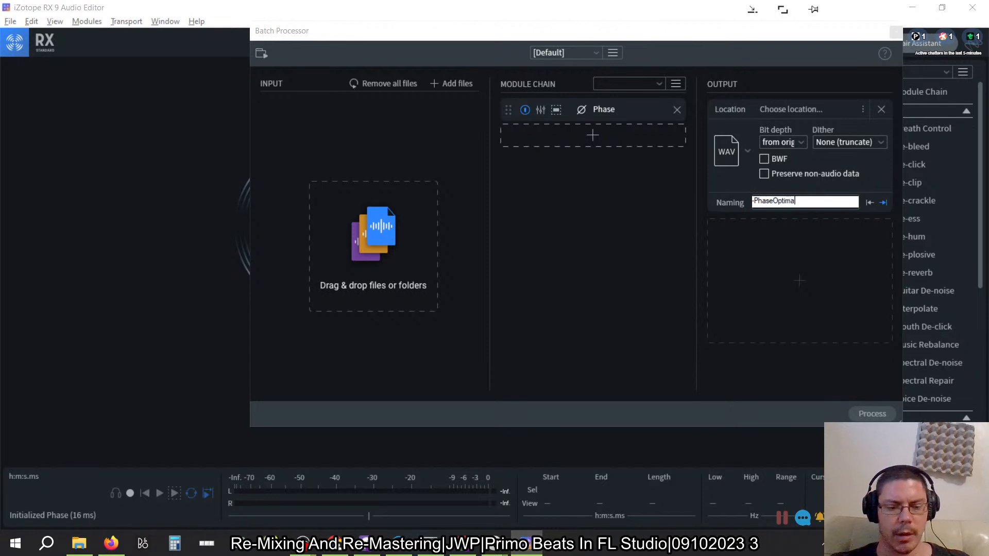
key("BackSpace")
type("Optimized")
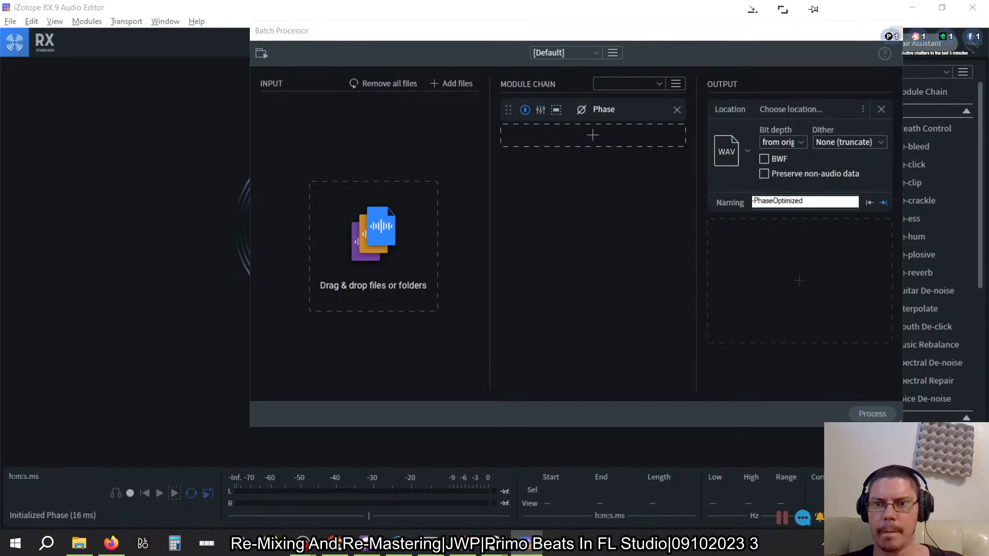
left_click(566, 164)
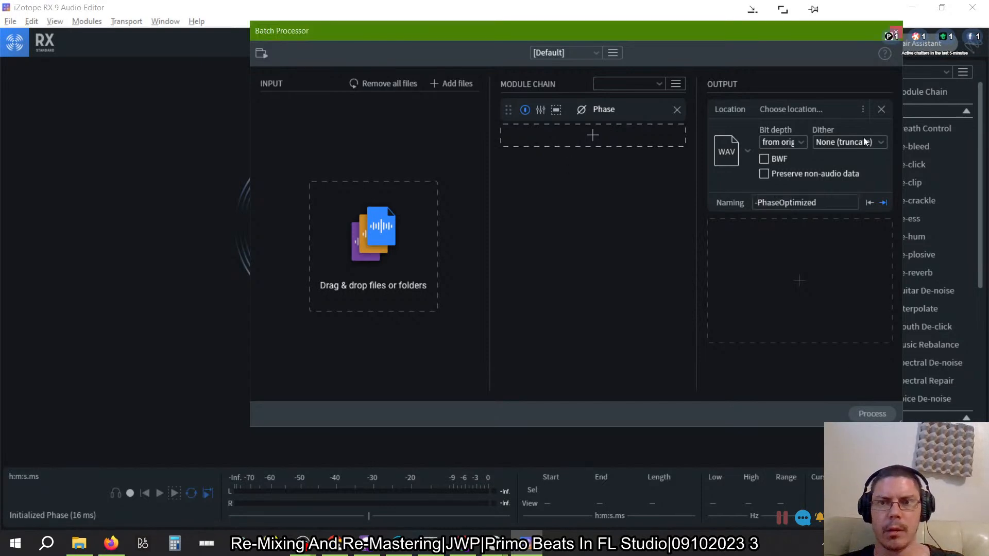
left_click(865, 109)
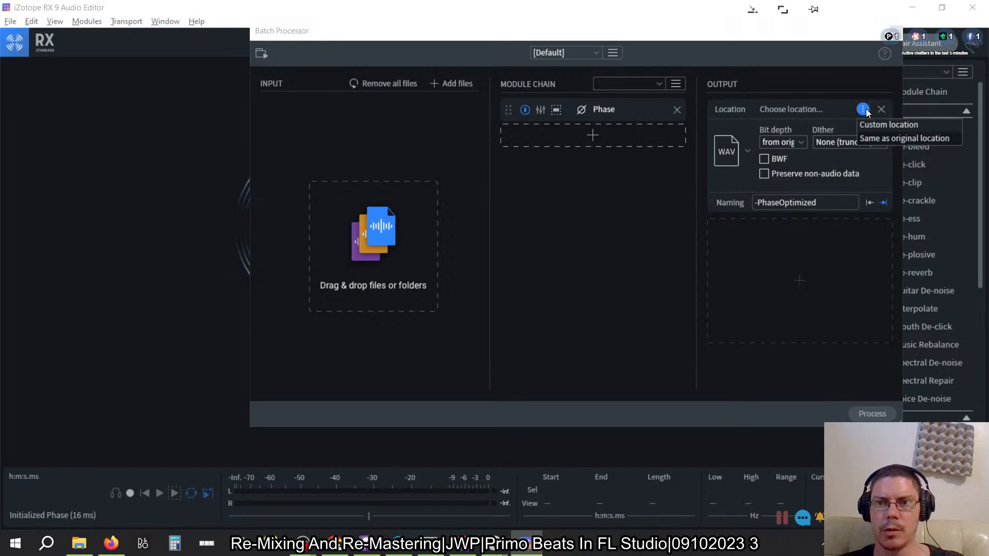
left_click(877, 137)
- Add Triplet-2023-E.wav and Triplet-2023-E-Linear.wav from the Triplet folder to the Batch Processor's input list
key("alt+Tab")
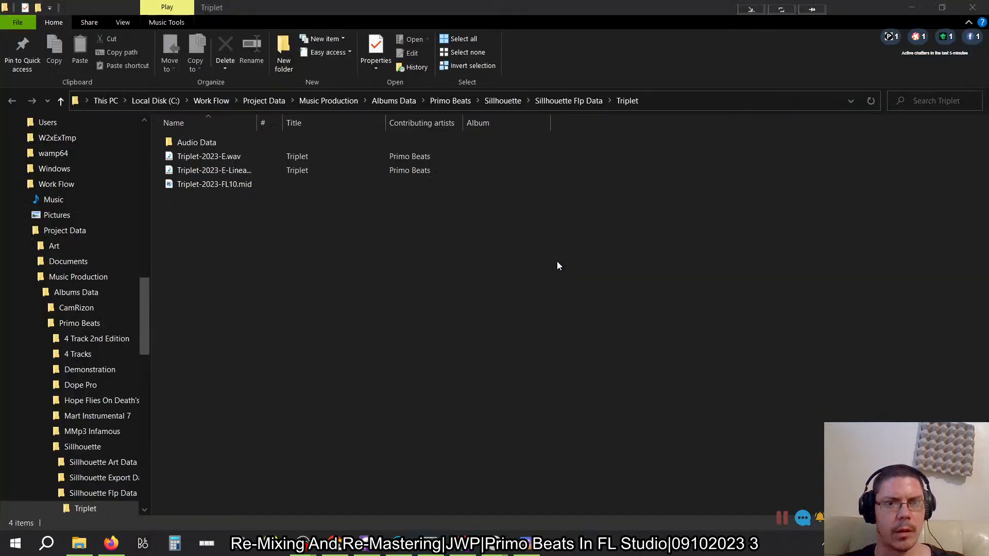
key("super+Left")
left_click(221, 171)
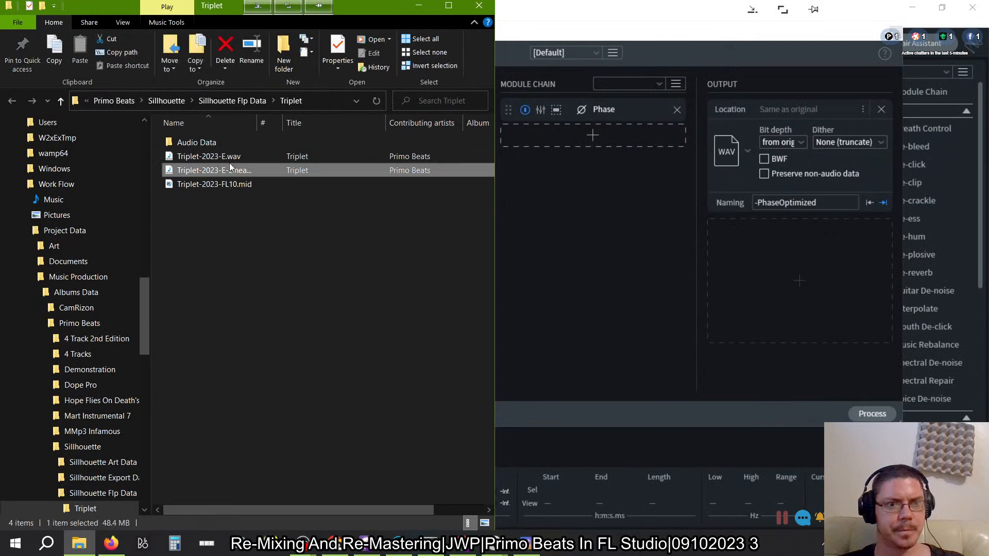
left_click(228, 159, "ctrl")
left_click_drag(242, 168, 641, 263)
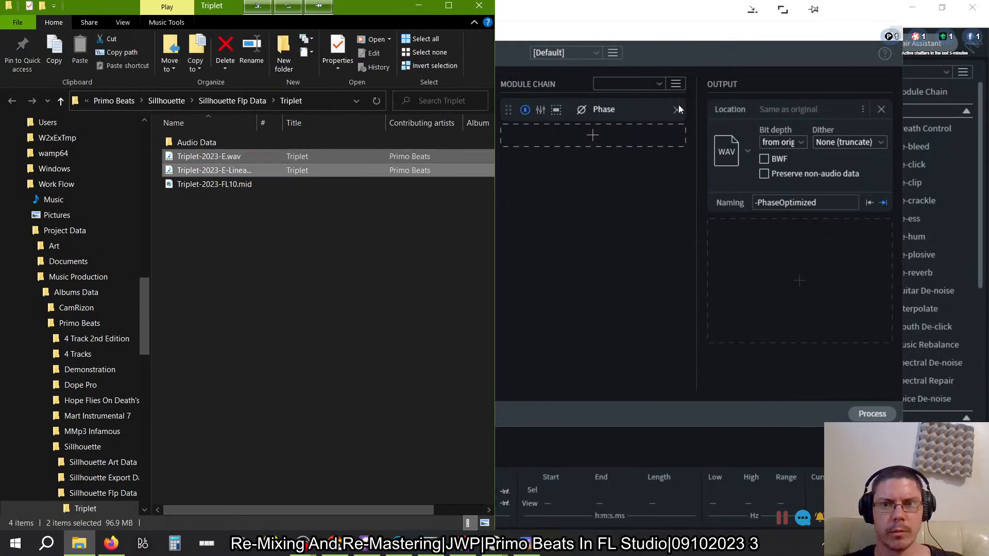
left_click(662, 50)
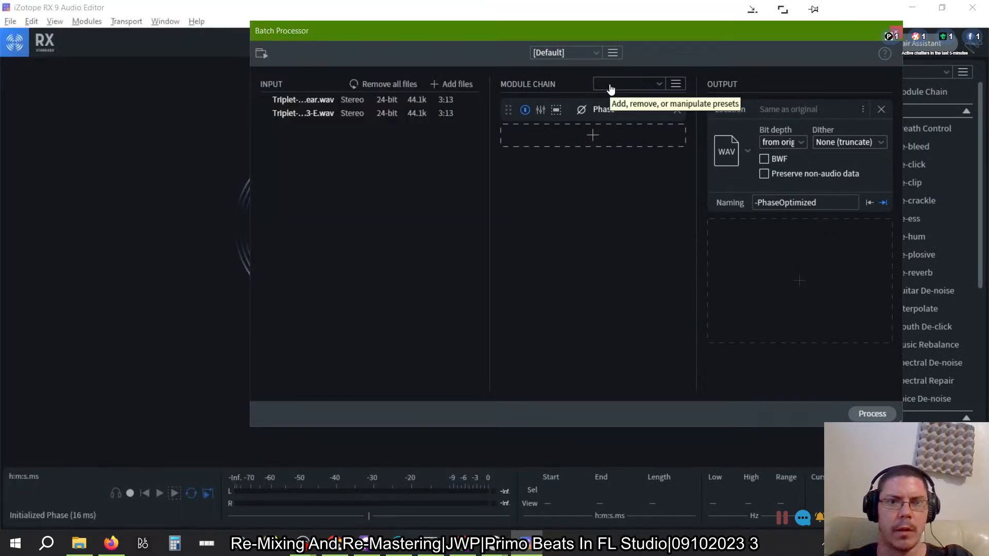
- Process the batch and clear all files from the input list, leaving the Batch Processor
left_click(866, 414)
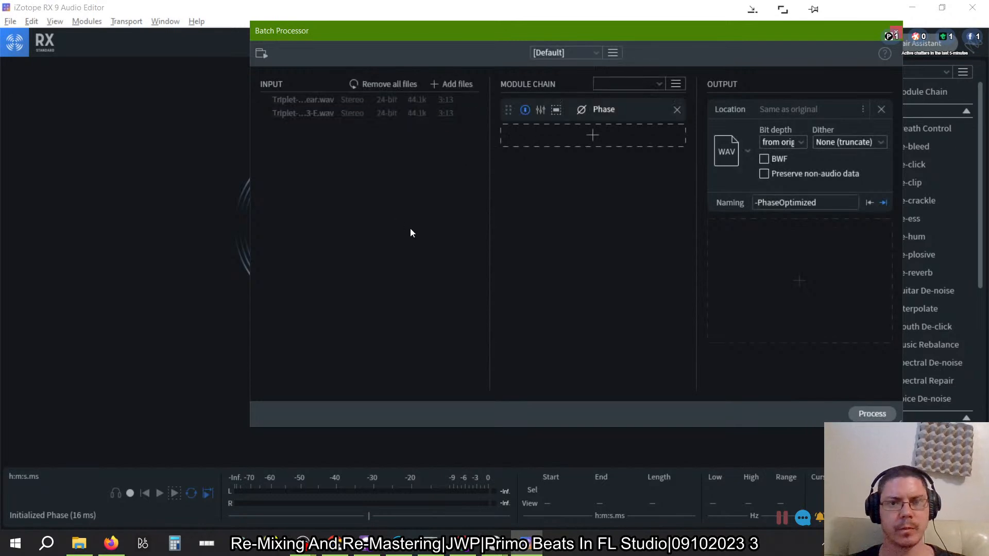
left_click(394, 84)
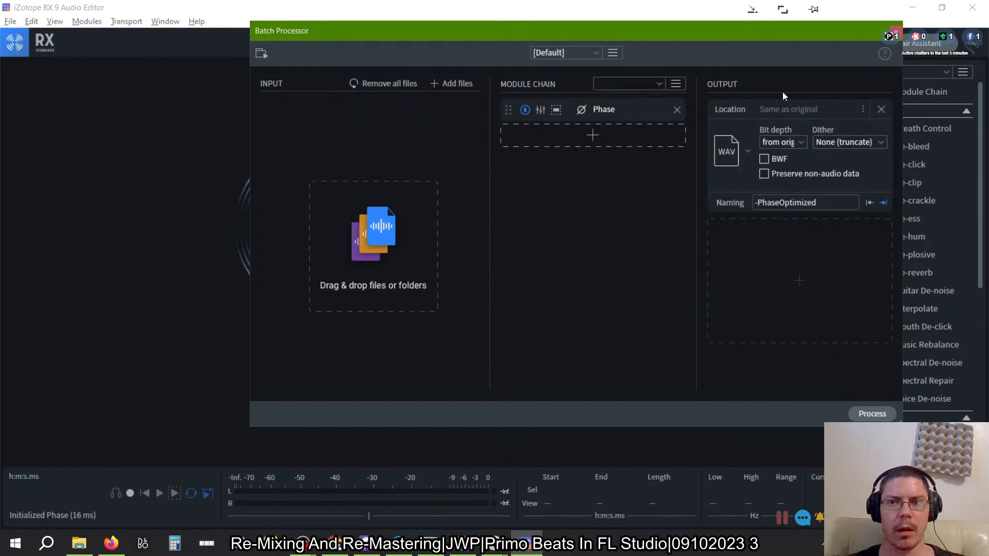
left_click(893, 31)
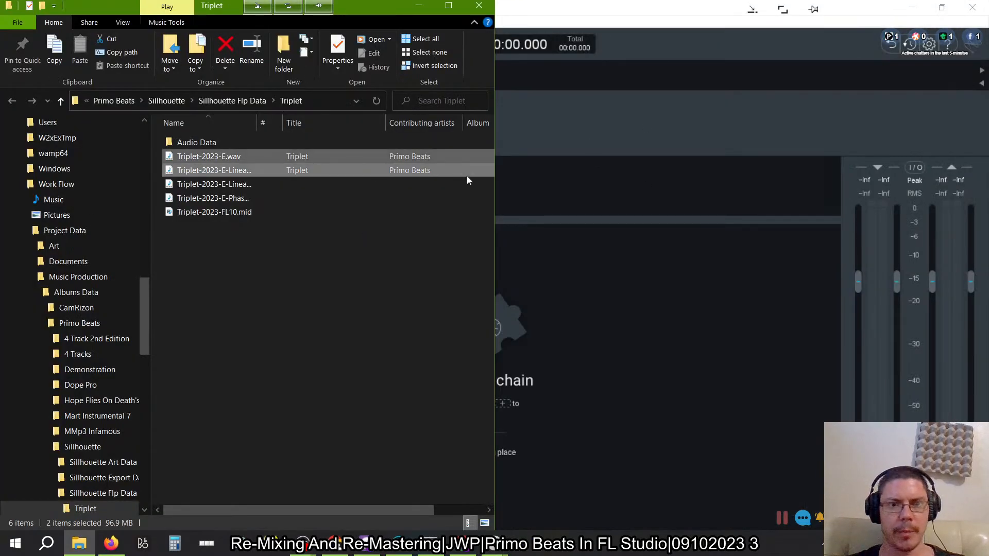
- Import Triplet-2023-E-Linear-PhaseOptimized.wav and Triplet-2023-E-PhaseOptimized.wav from the Triplet folder into the iZotope Ozone 9 project
left_click(253, 188)
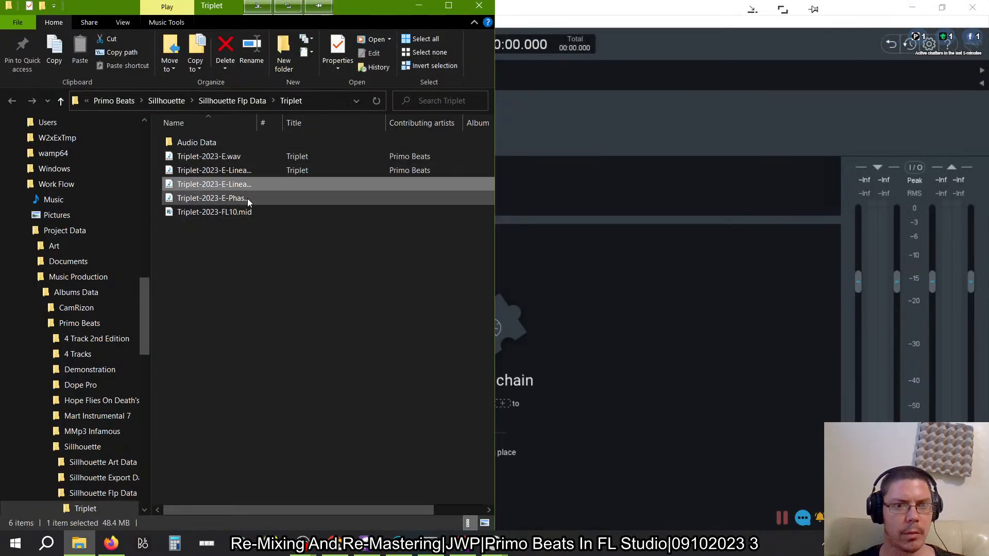
left_click(247, 199, "shift")
left_click_drag(257, 123, 328, 122)
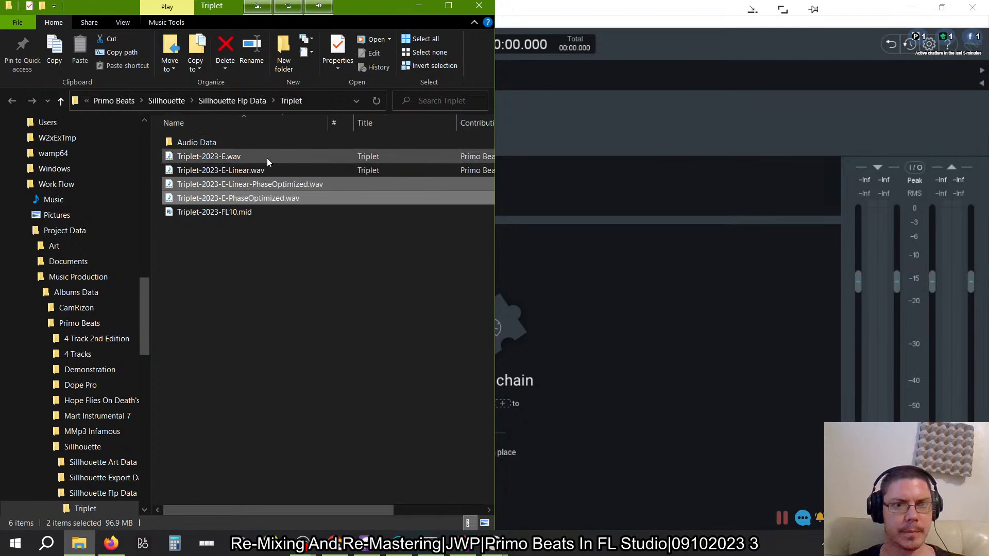
left_click_drag(259, 178, 582, 129)
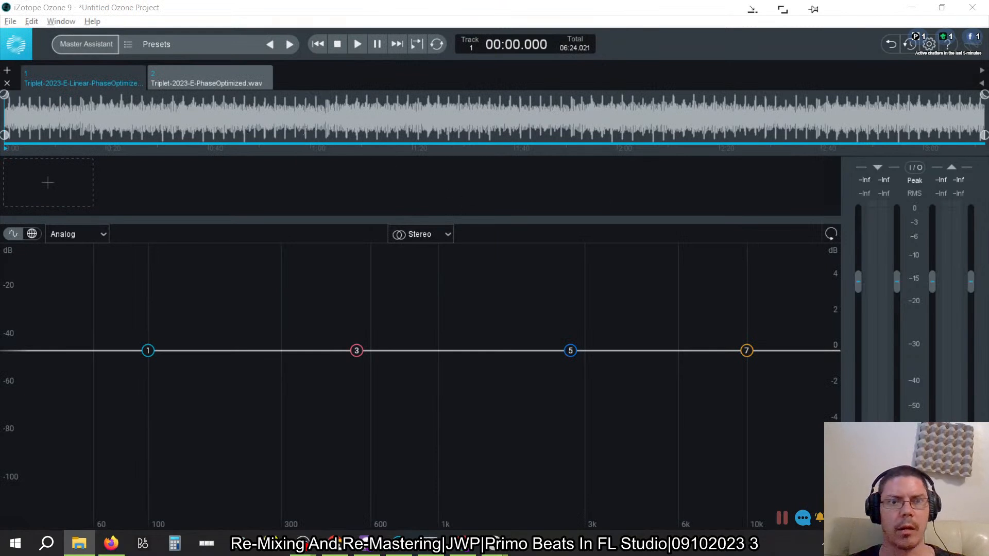
- Compare the module chains of both tracks and remove the Maximizer and Equalizer 1 from Triplet-2023-E-PhaseOptimized.wav
left_click(100, 84)
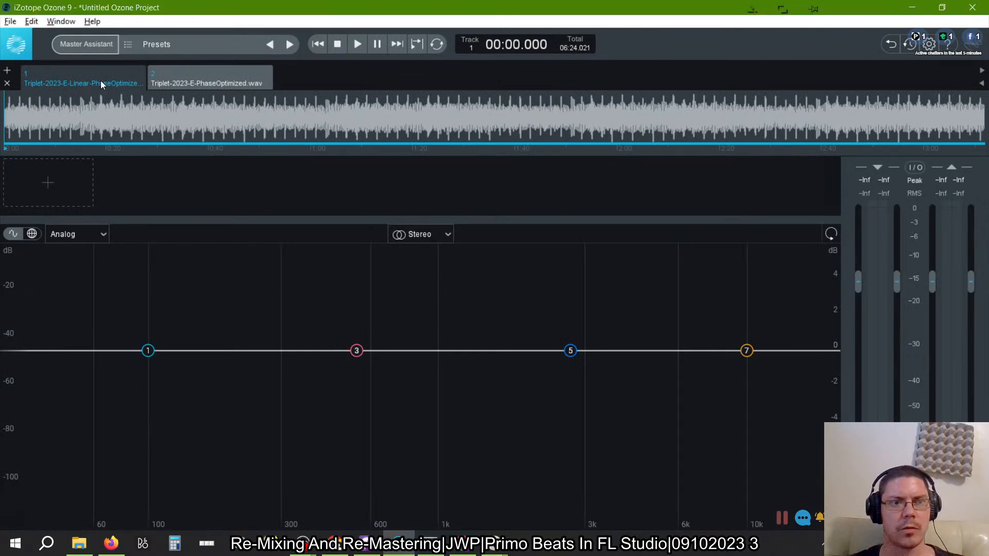
left_click(197, 77)
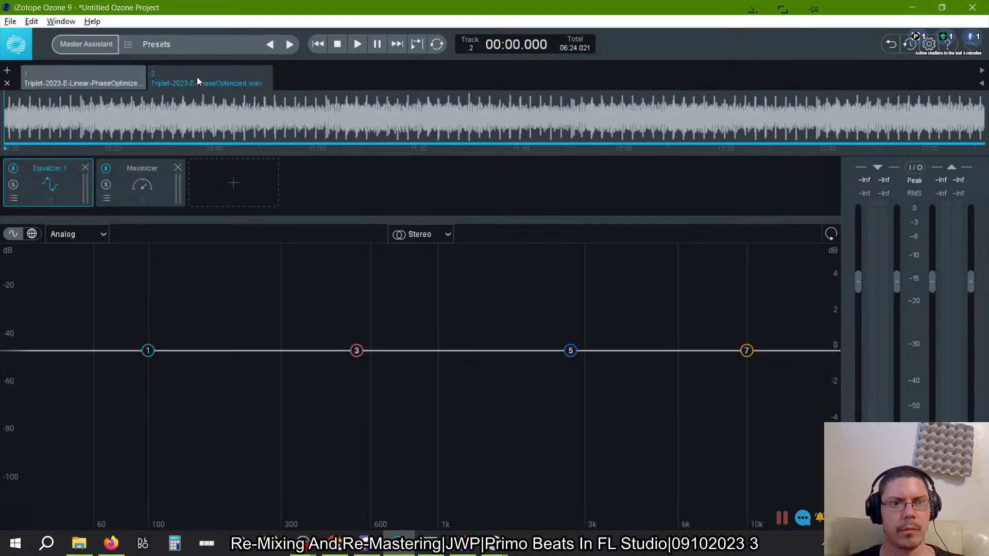
left_click(84, 77)
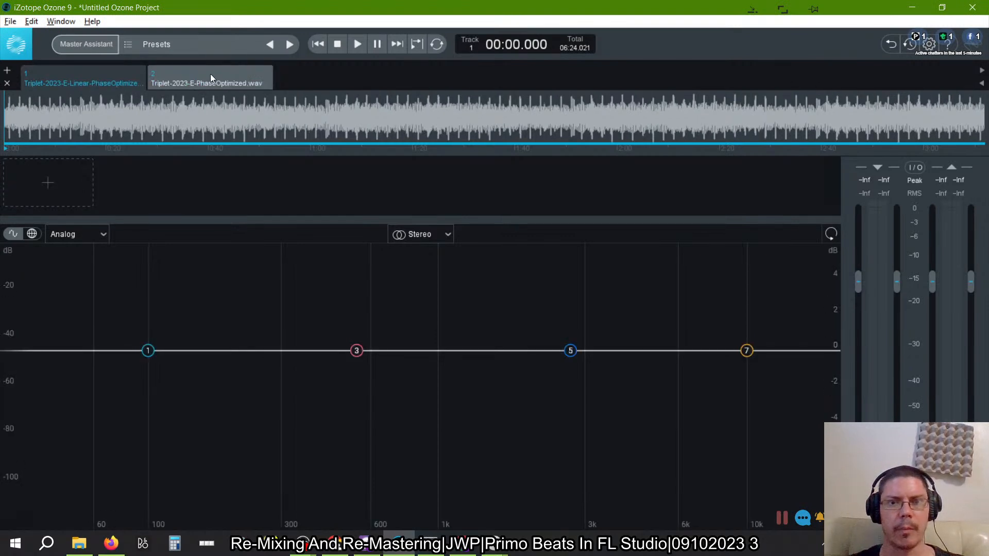
left_click(211, 76)
left_click(111, 78)
left_click(208, 80)
left_click(179, 170)
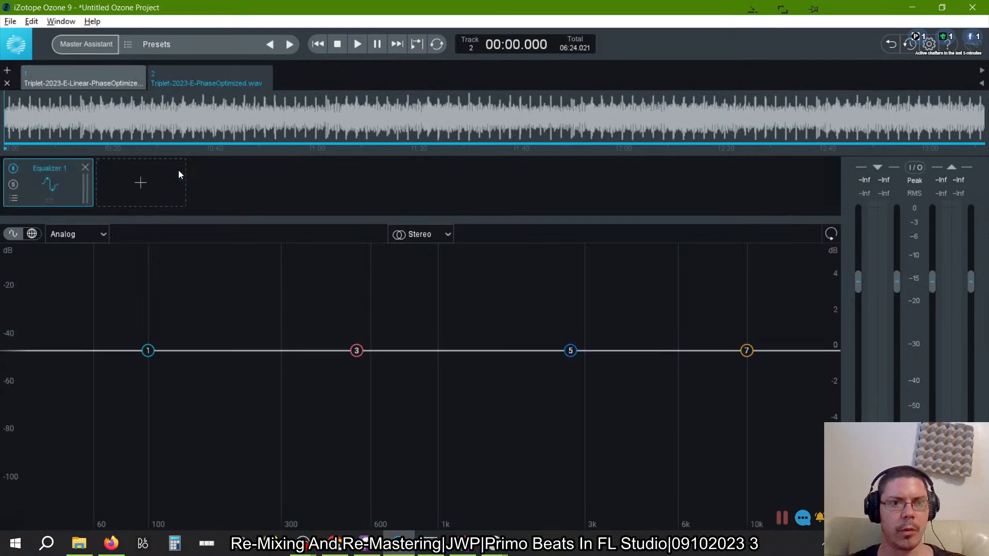
left_click(89, 169)
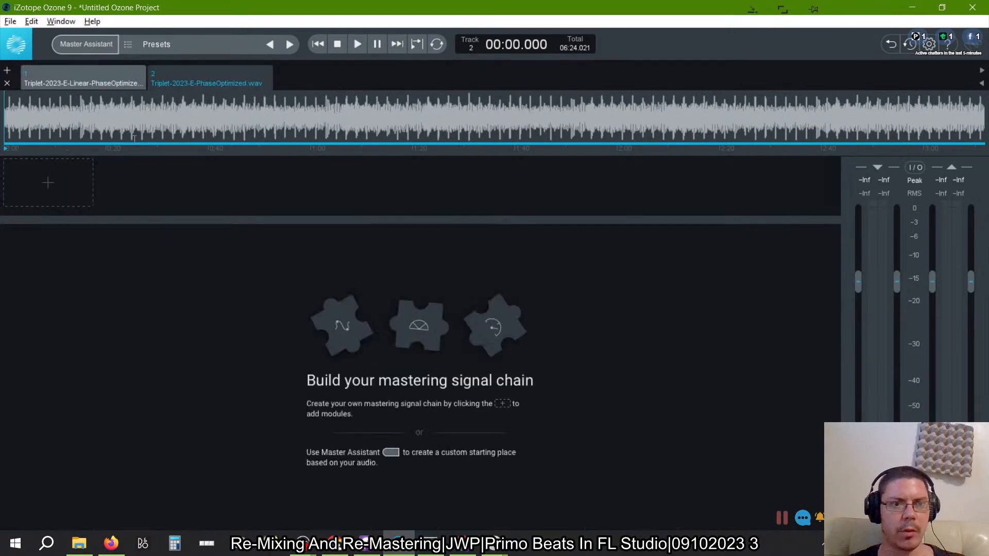
left_click(120, 81)
left_click(65, 189)
left_click(63, 190)
left_click(51, 201)
left_click(51, 245)
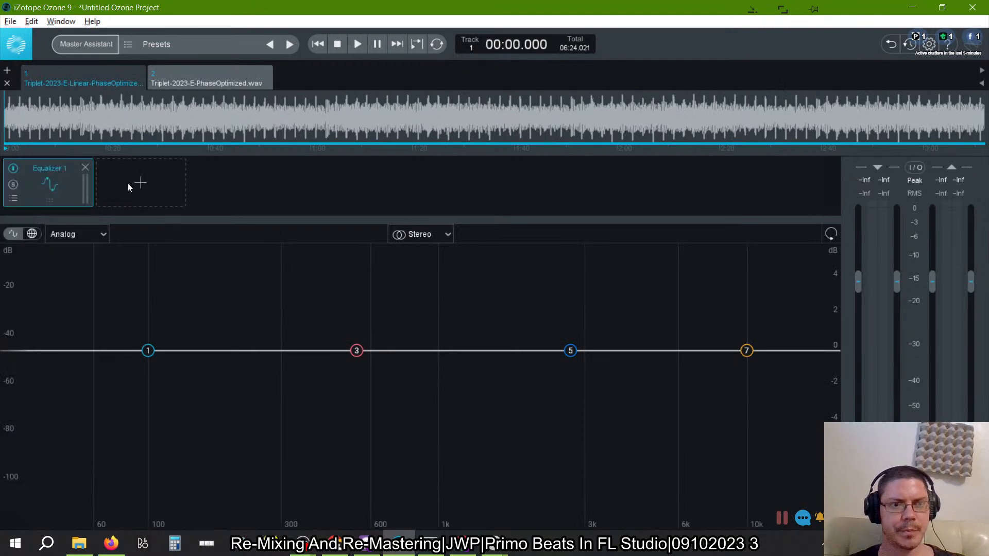
left_click(86, 168)
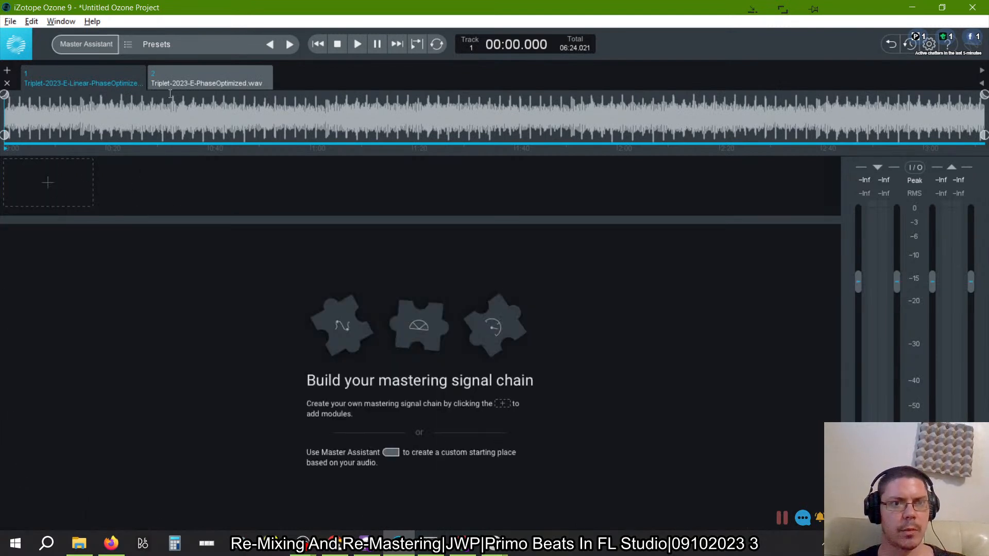
- Place Triplet-2023-E-PhaseOptimized.wav ahead of the Linear version in the track order and play it back twice from the start
left_click_drag(226, 80, 93, 84)
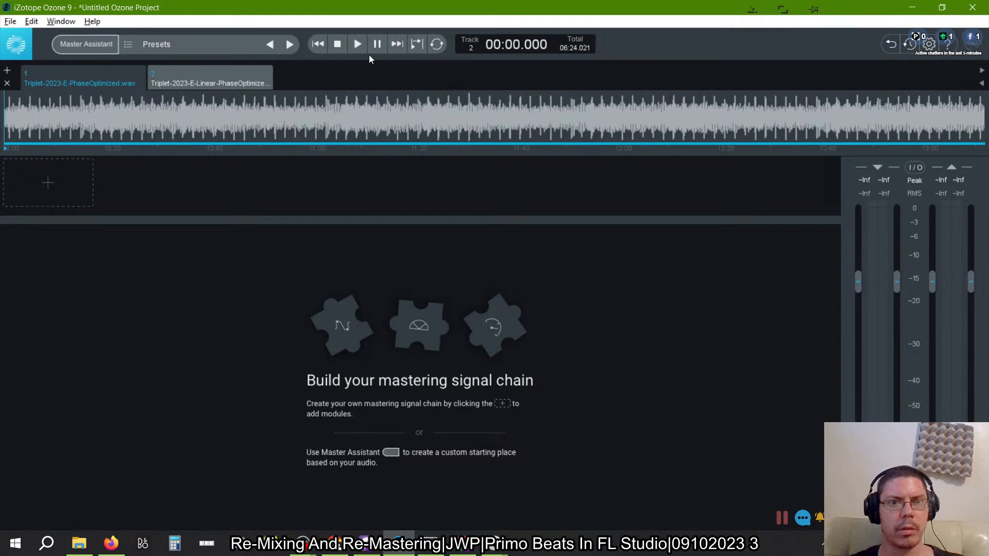
left_click(357, 45)
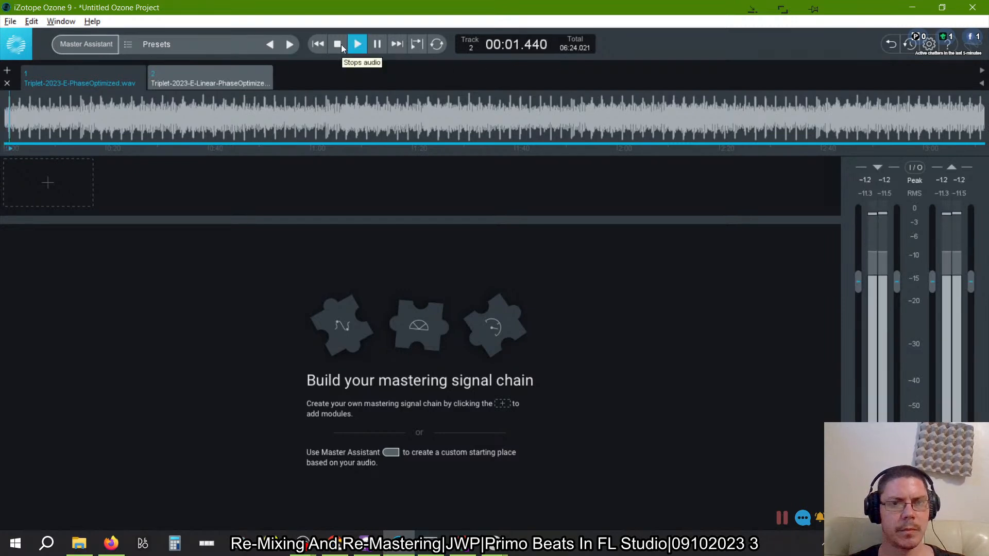
key("alt+Tab")
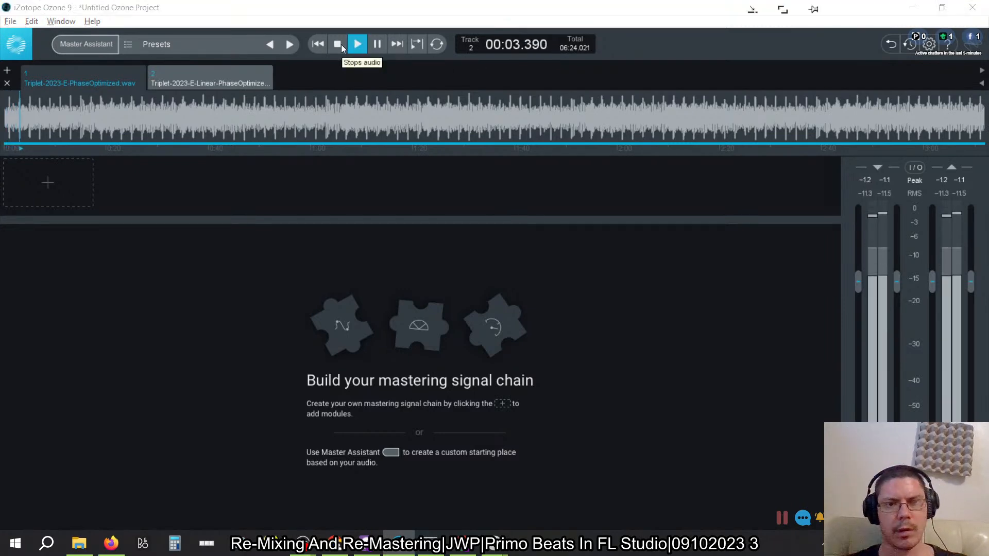
key("Escape")
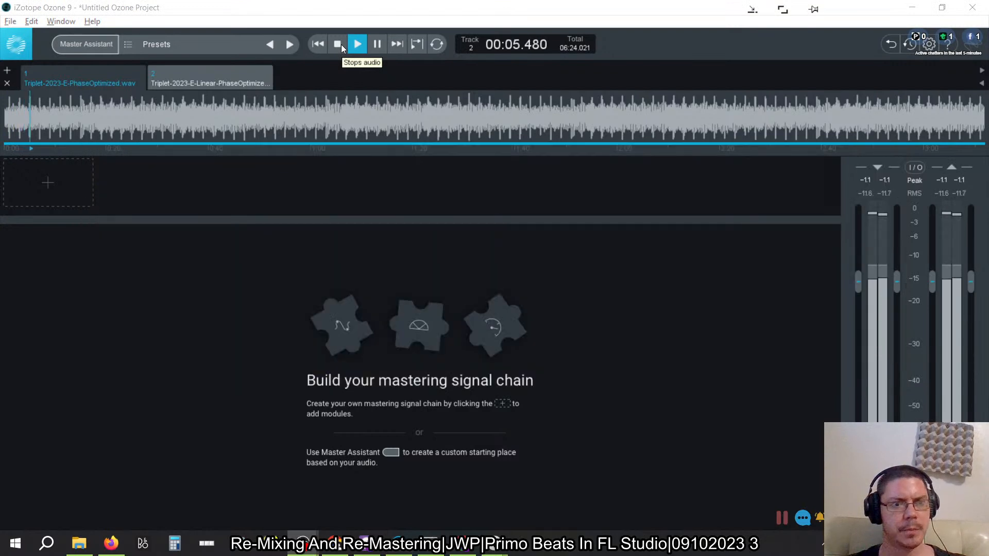
key("alt+Tab")
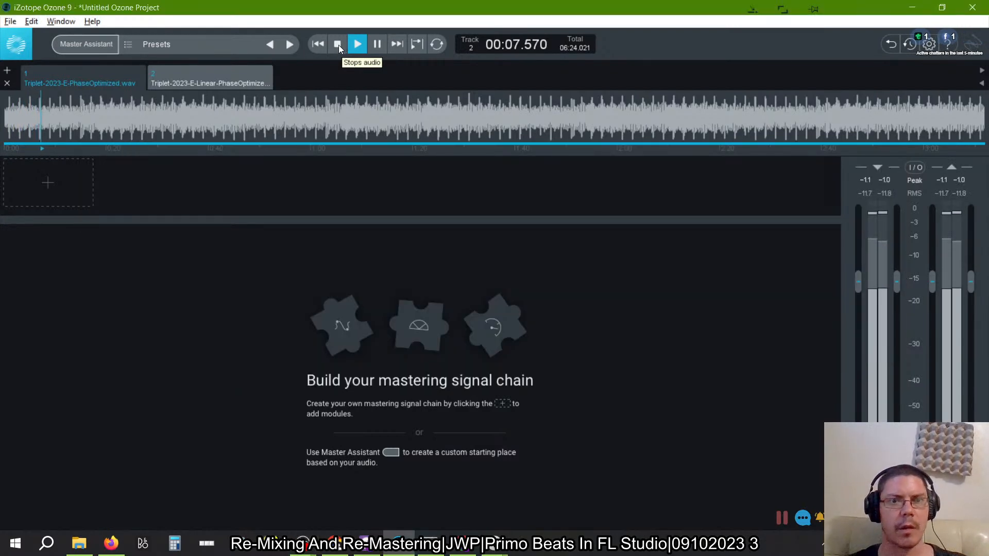
left_click(336, 44)
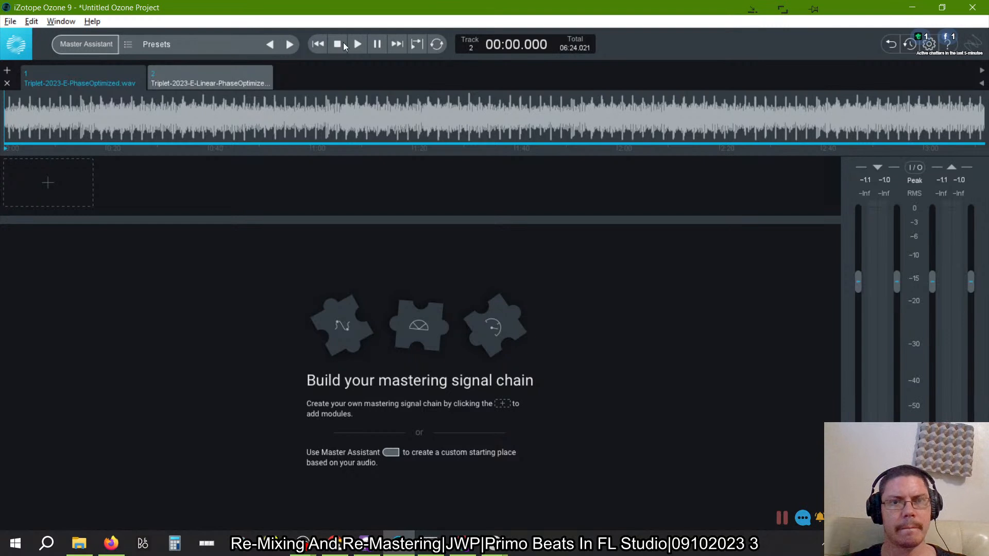
left_click(356, 44)
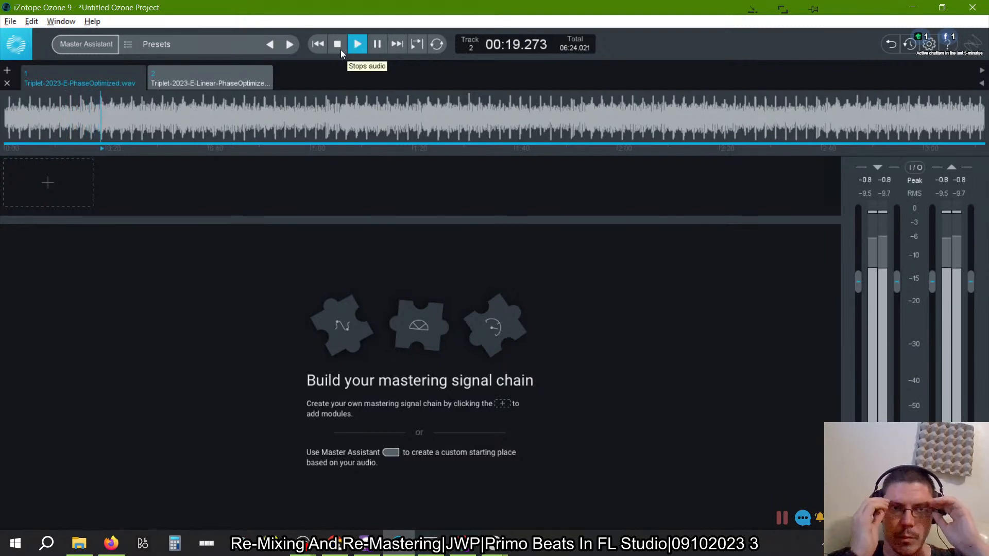
left_click(340, 48)
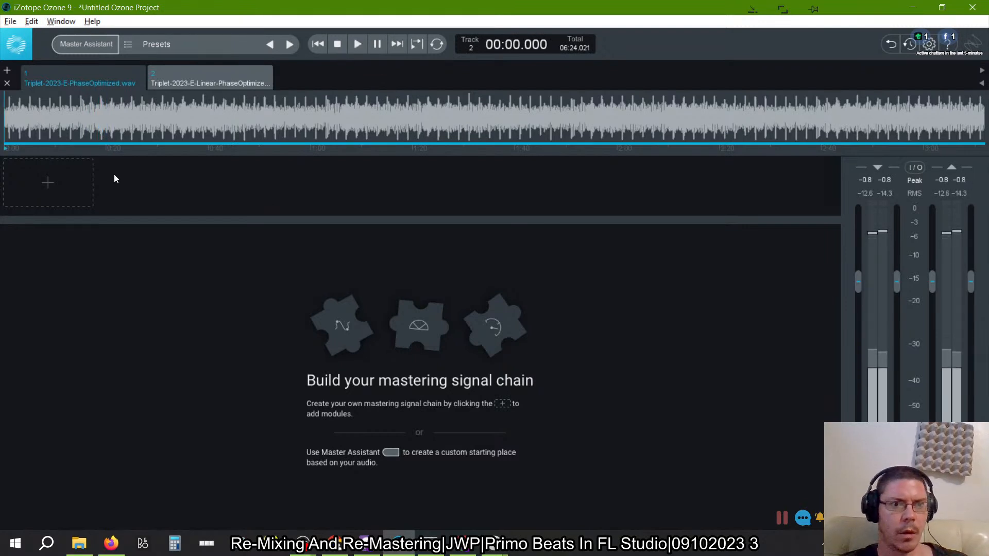
left_click(69, 187)
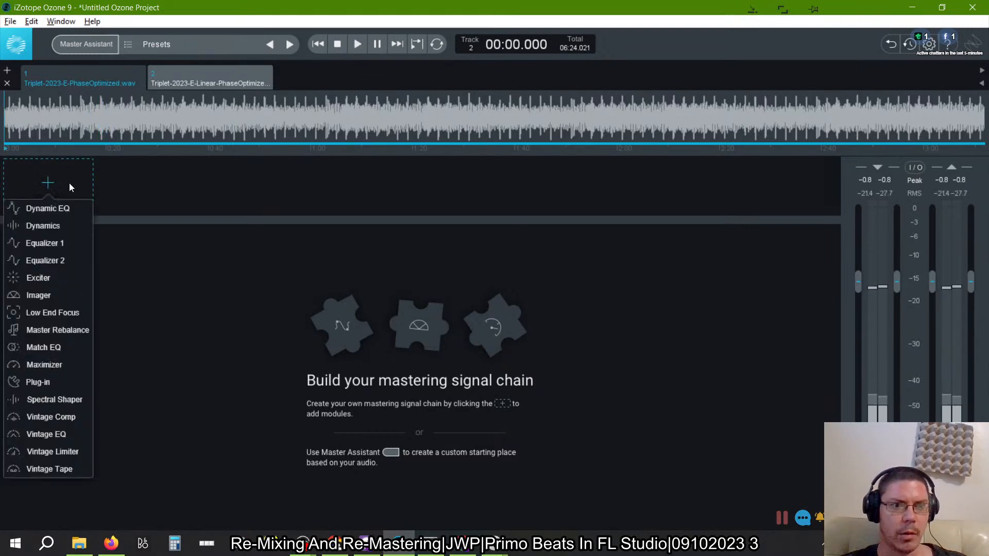
left_click(149, 182)
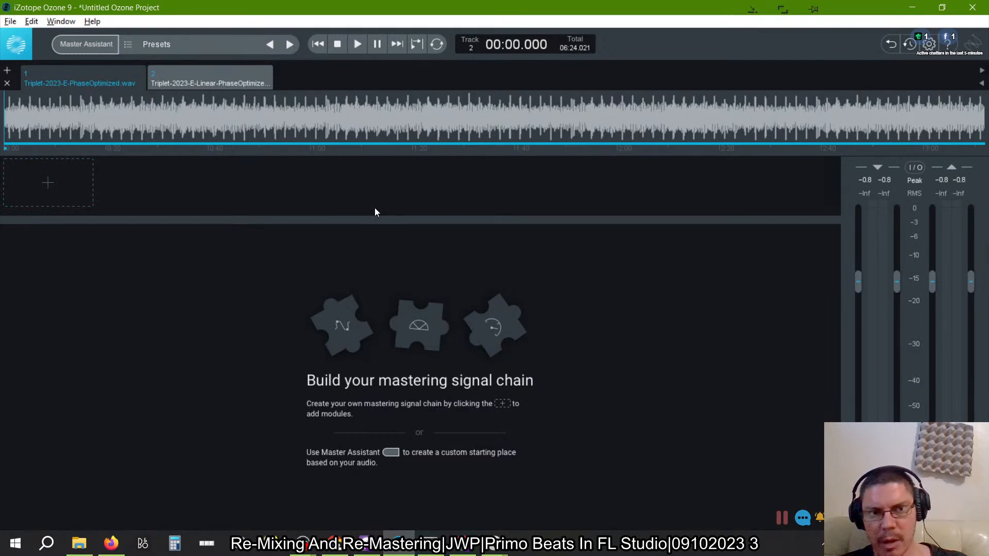
- Play both tracks in alternation to compare how the Linear and the regular phase-optimized versions sound, and stop playback
left_click(198, 76)
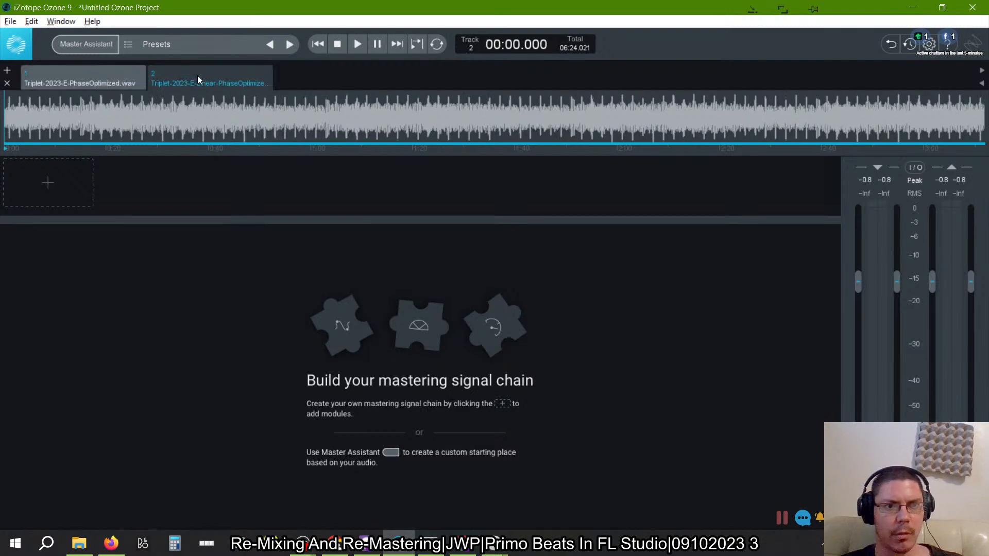
left_click(355, 45)
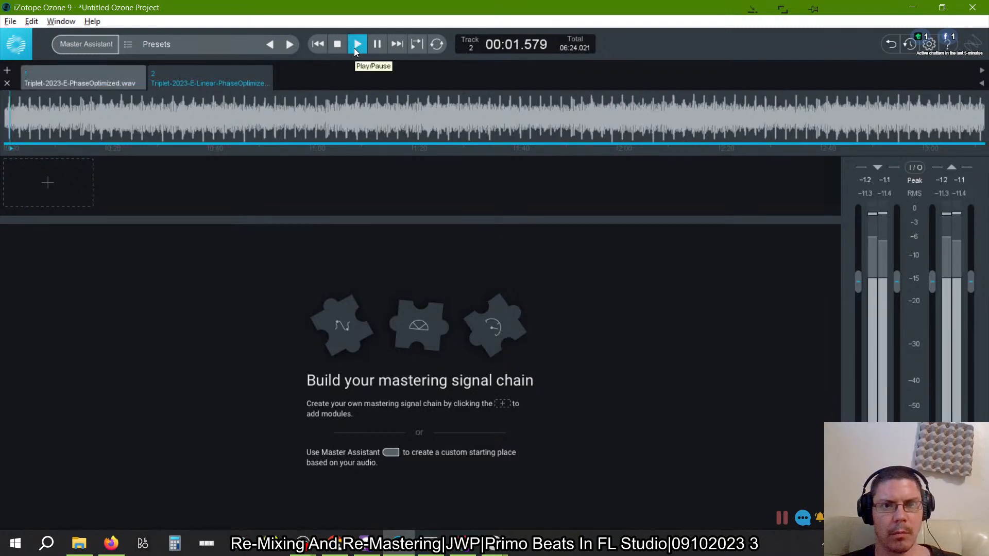
left_click(338, 44)
left_click(135, 81)
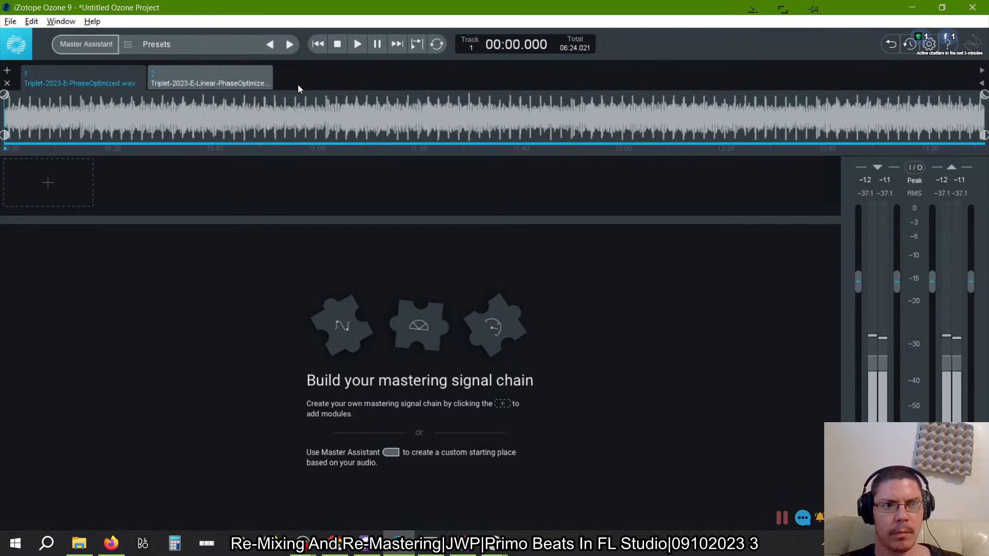
left_click(357, 47)
left_click(212, 77)
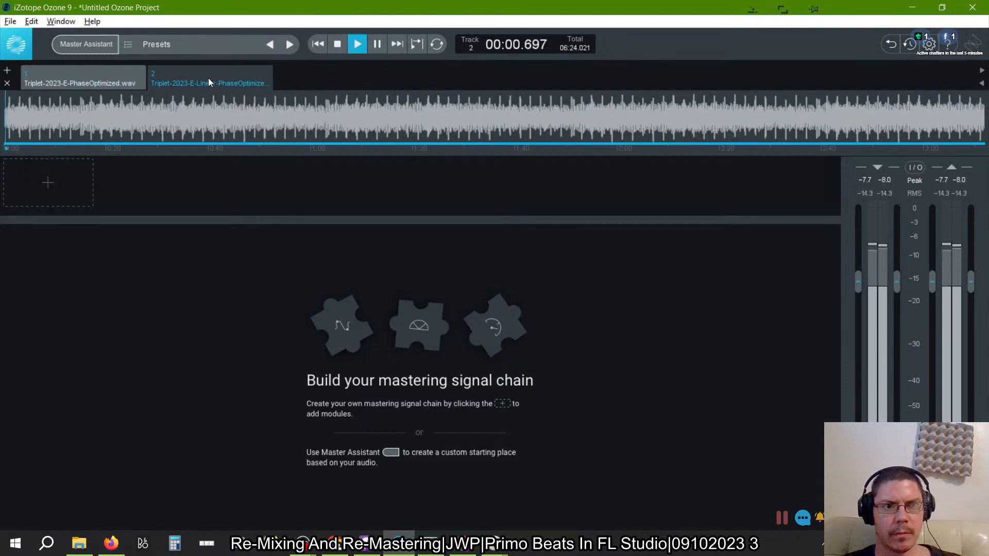
left_click(91, 81)
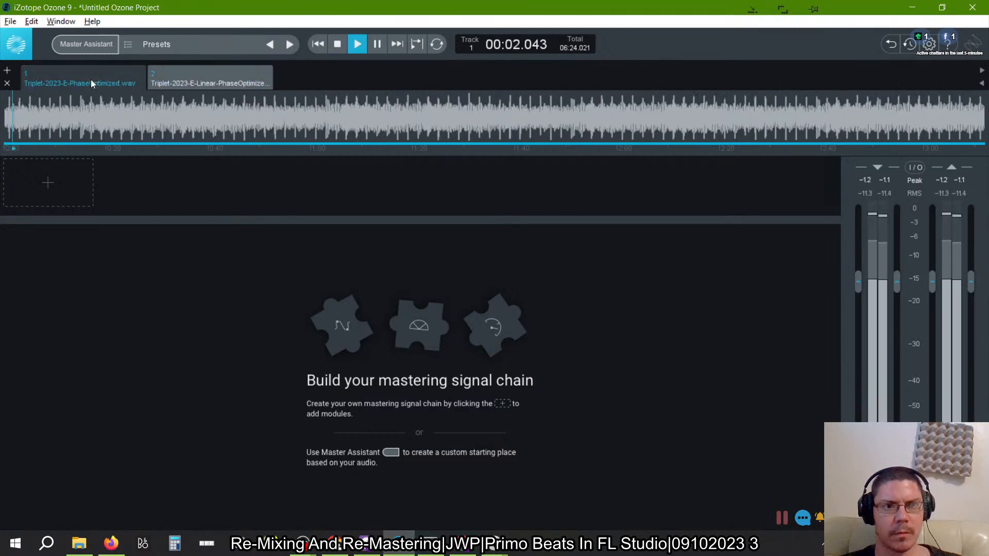
left_click(208, 85)
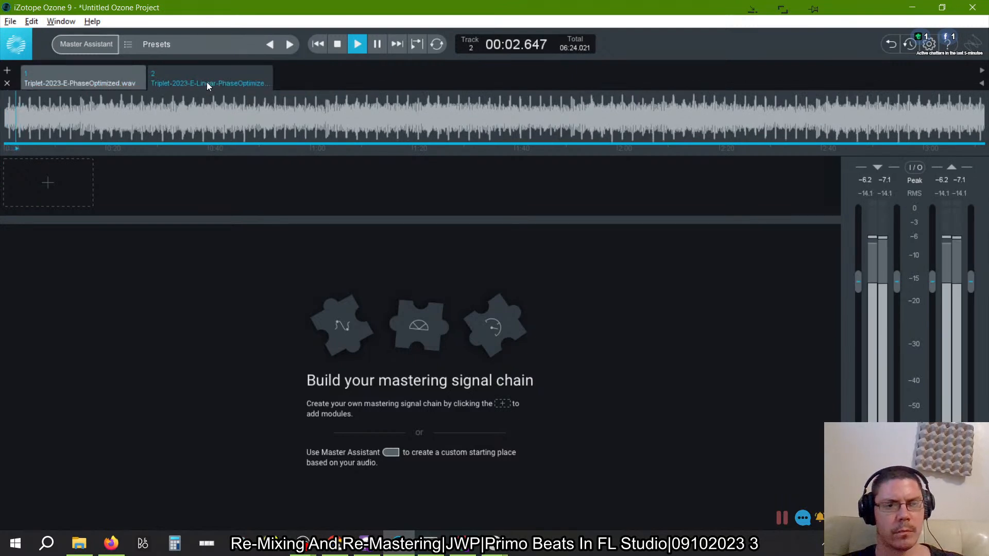
left_click(88, 72)
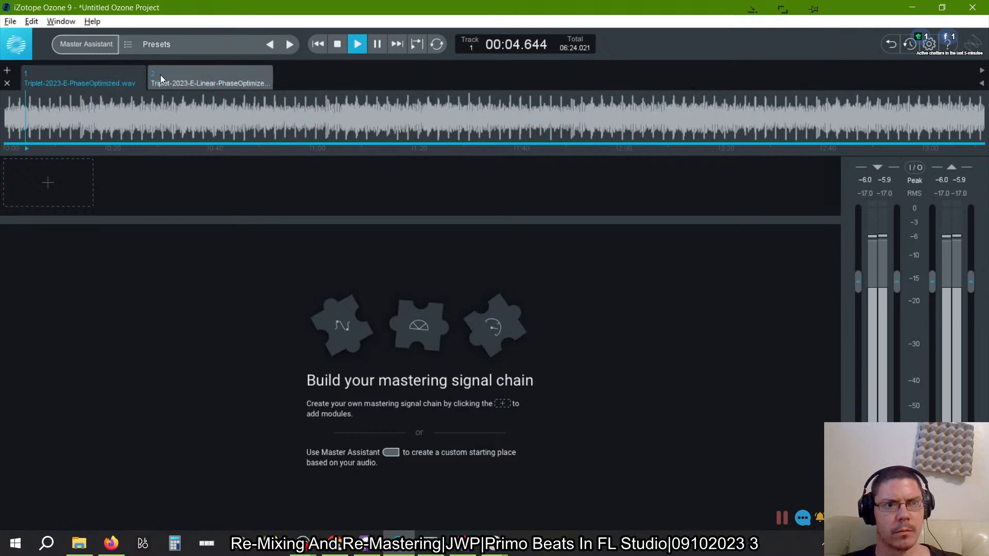
left_click(212, 76)
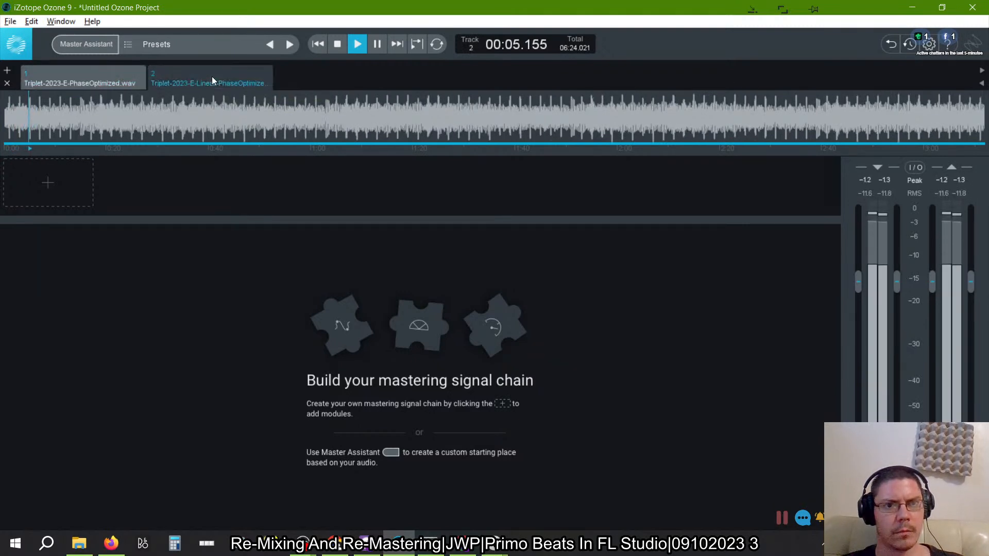
left_click(337, 44)
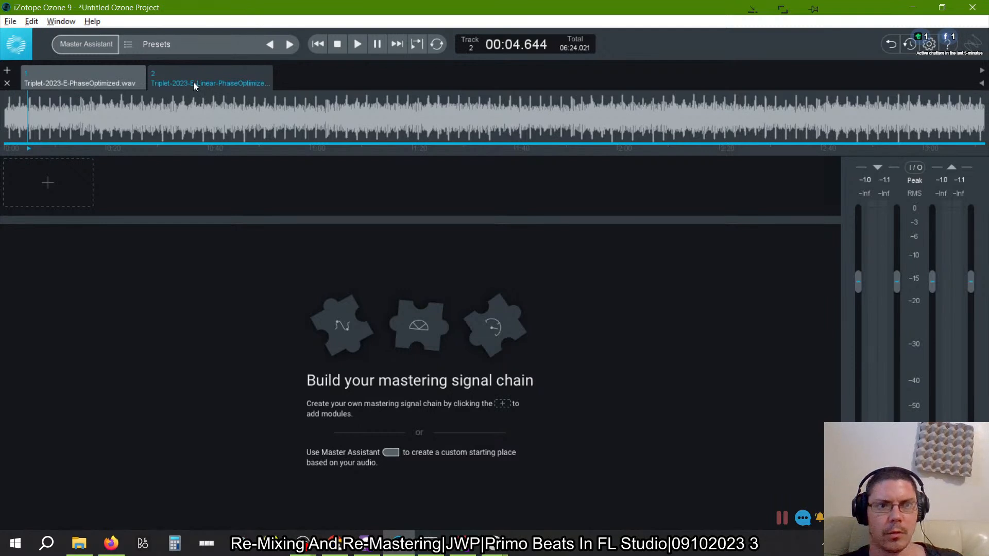
- Put Triplet-2023-E-Linear-PhaseOptimized.wav first in the track order and start adding an external plug-in module to its empty chain
left_click_drag(193, 75, 51, 102)
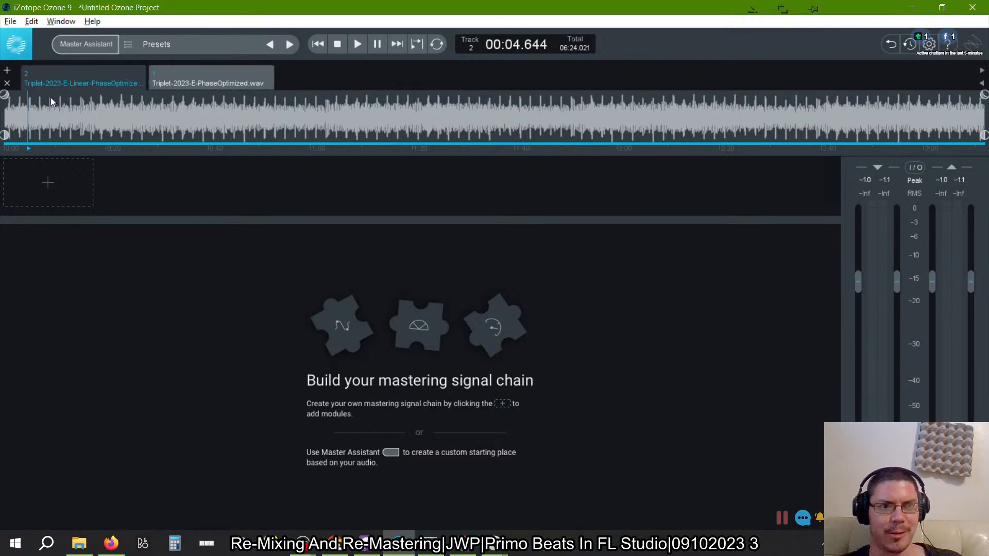
left_click(56, 190)
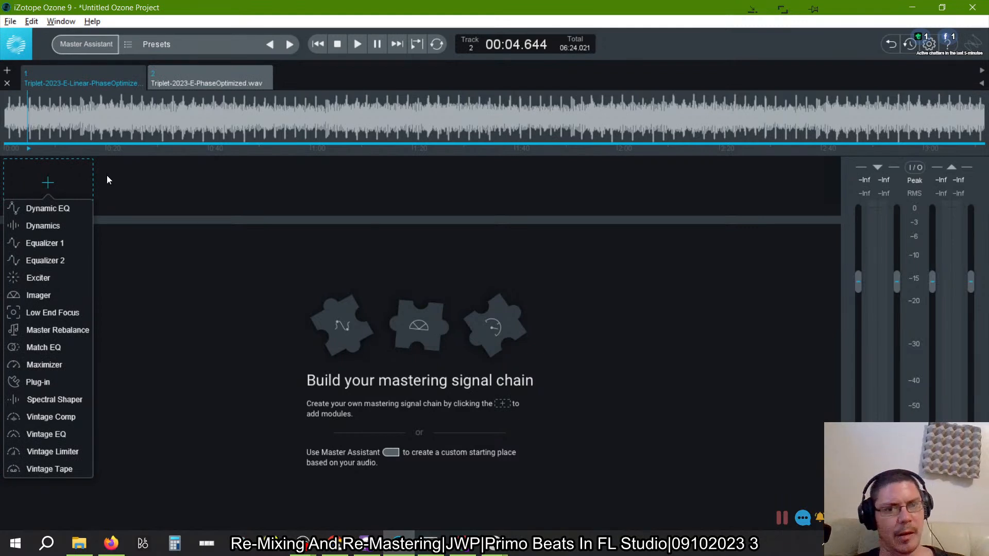
left_click(37, 382)
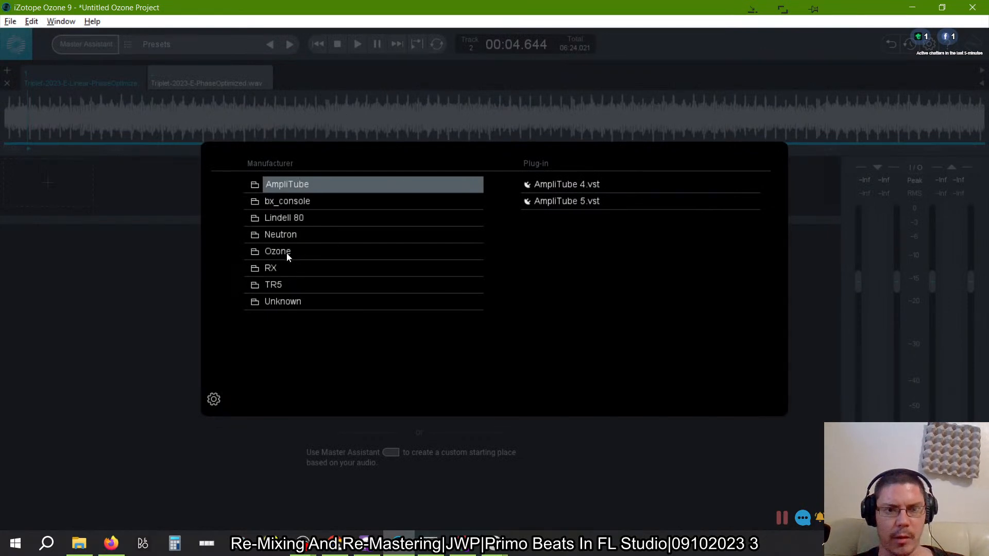
key("alt+Tab")
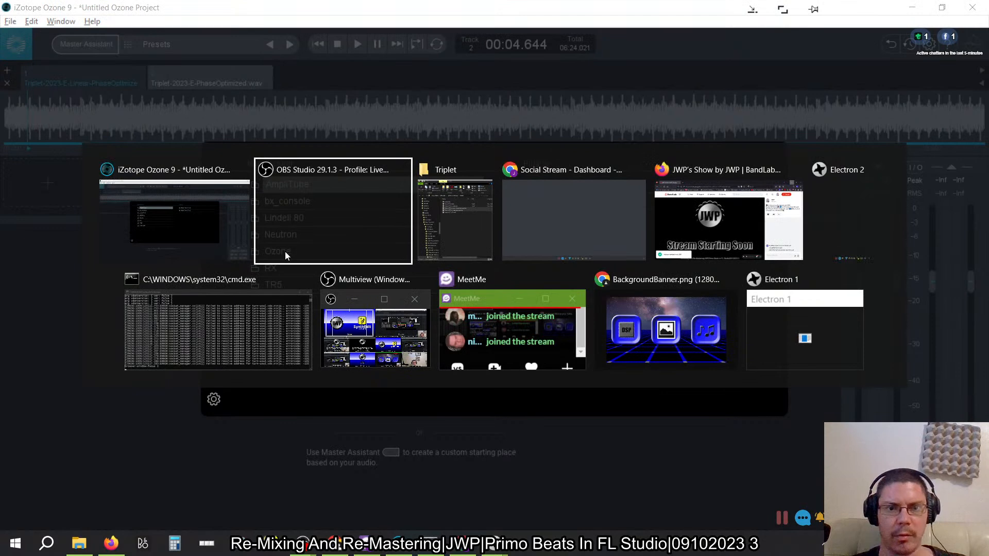
key("Escape")
key("alt+Tab")
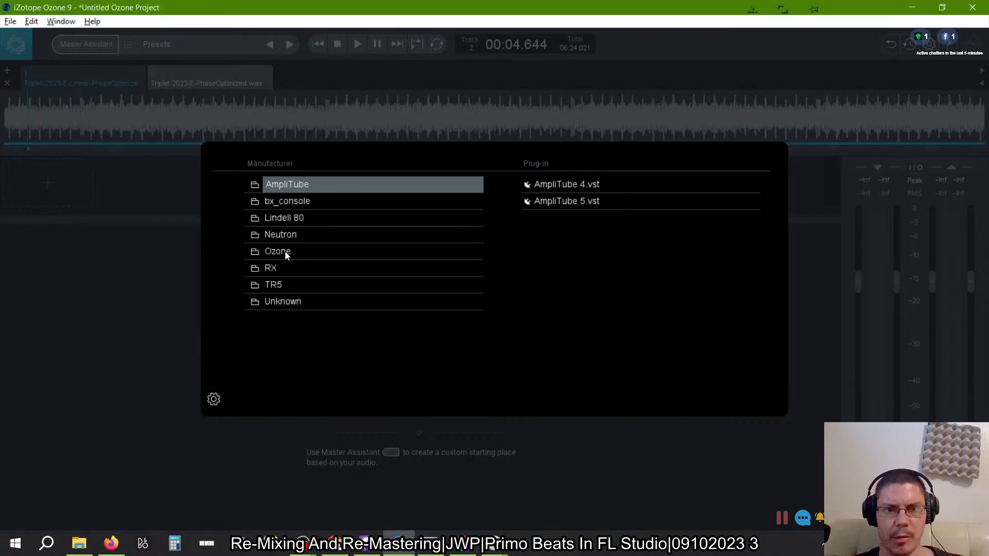
- Load the TR5 Stealth Limiter plug-in from the TR5 manufacturer group as the first module of the Linear track's chain
left_click(287, 252)
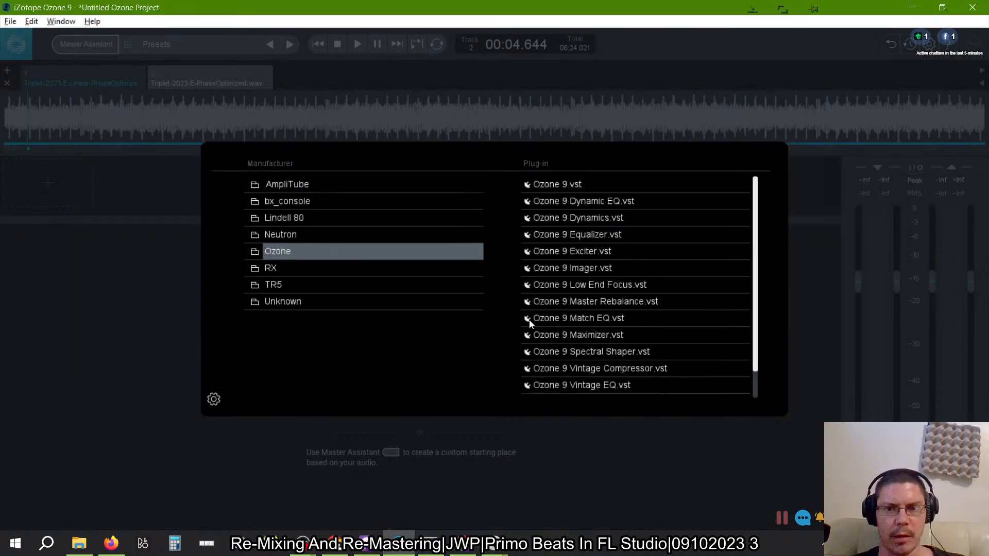
left_click(344, 272)
left_click(389, 287)
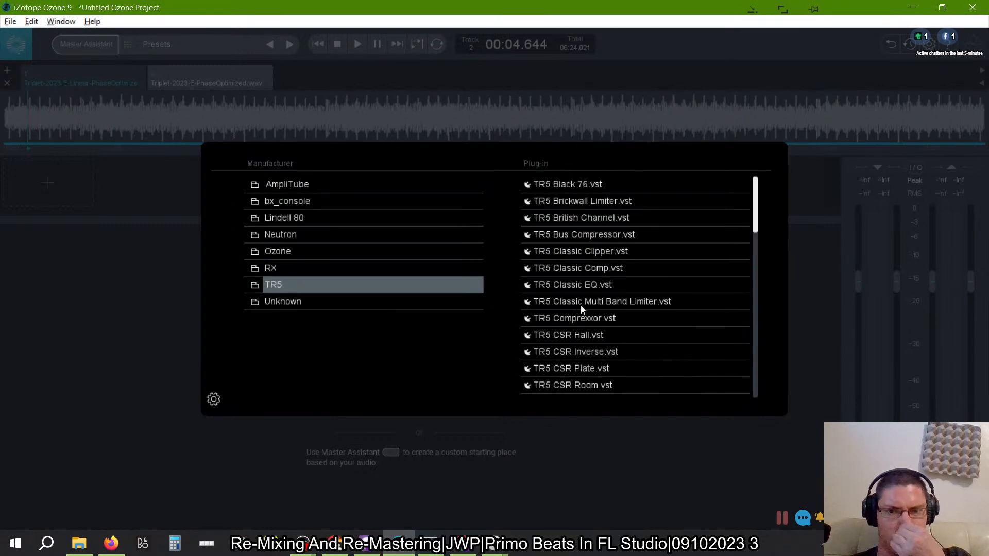
scroll(628, 254, "down", 8)
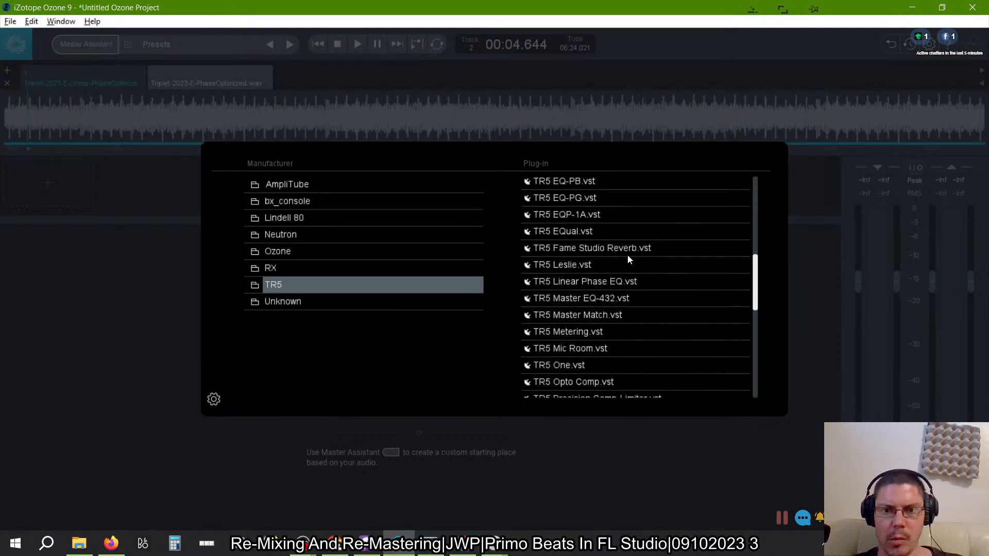
scroll(589, 290, "down", 7)
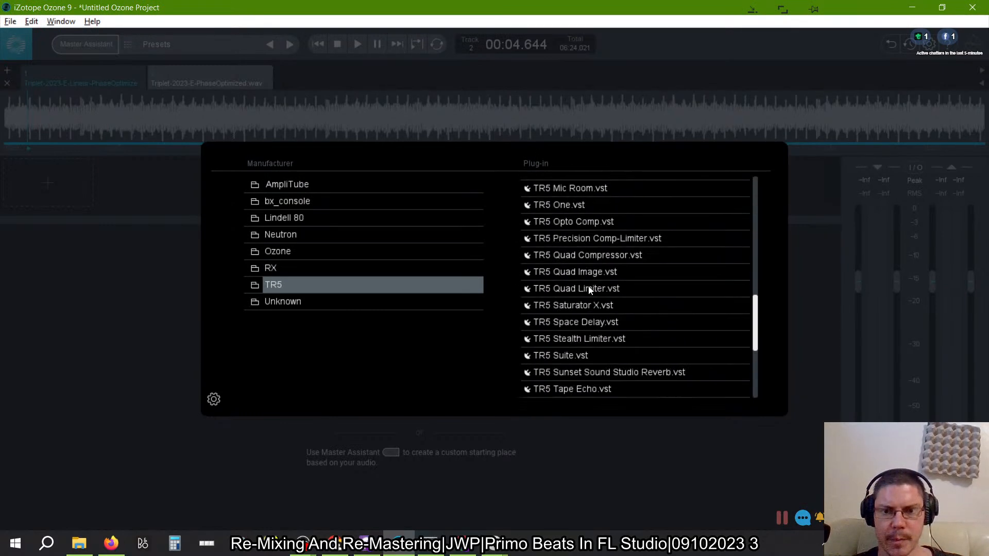
scroll(589, 286, "down", 1)
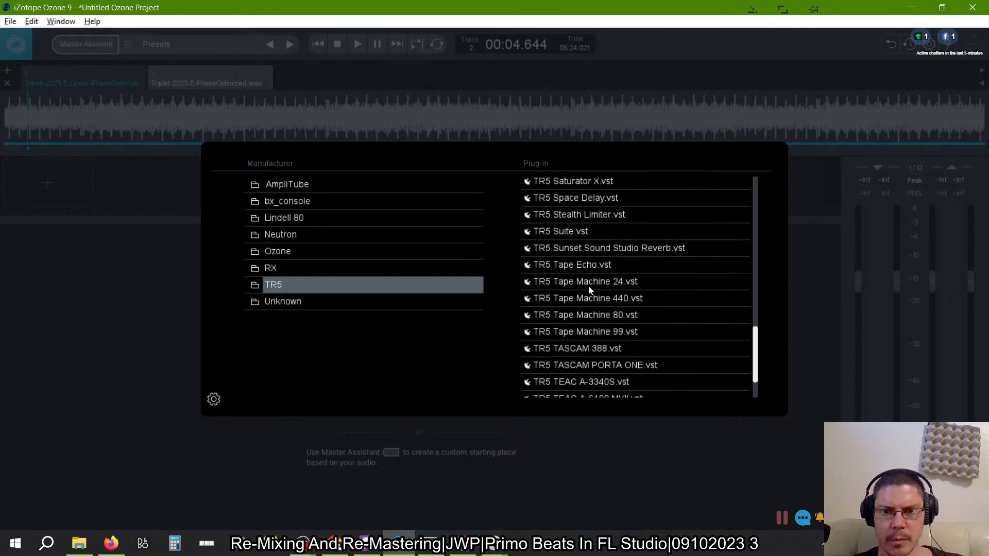
scroll(589, 286, "up", 2)
left_click(578, 317)
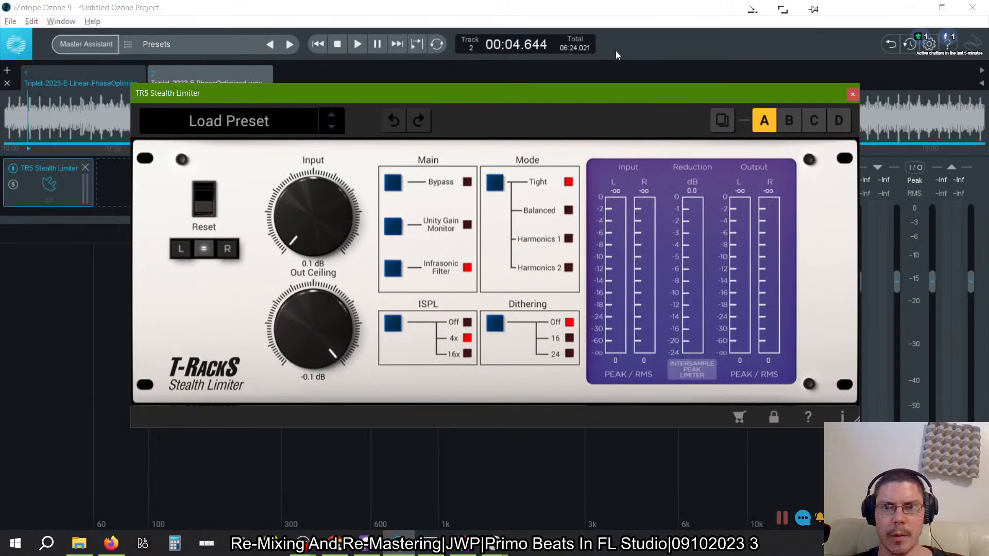
- Shrink the TR5 Stealth Limiter window and place it below the module chain so the chain stays accessible
left_click_drag(587, 86, 535, 112)
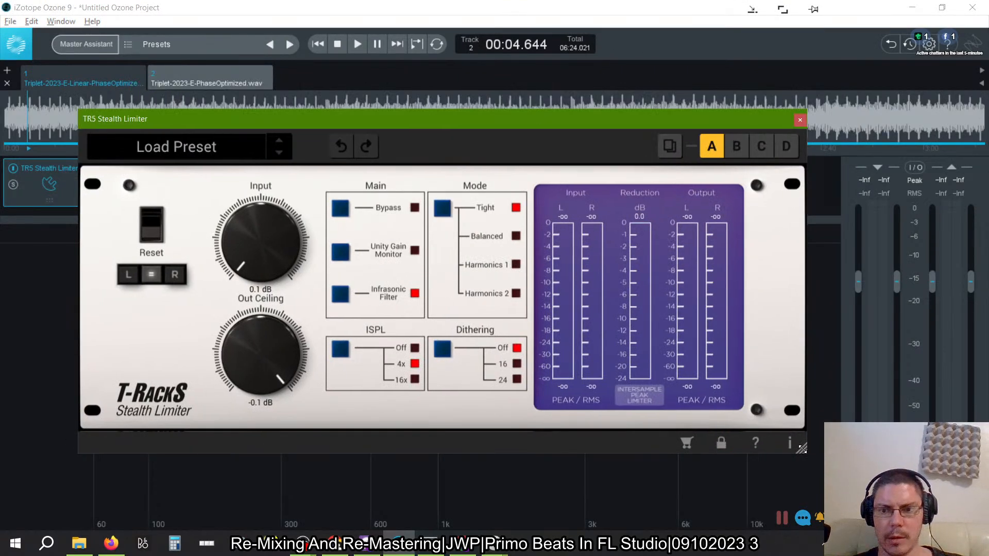
left_click_drag(802, 449, 524, 225)
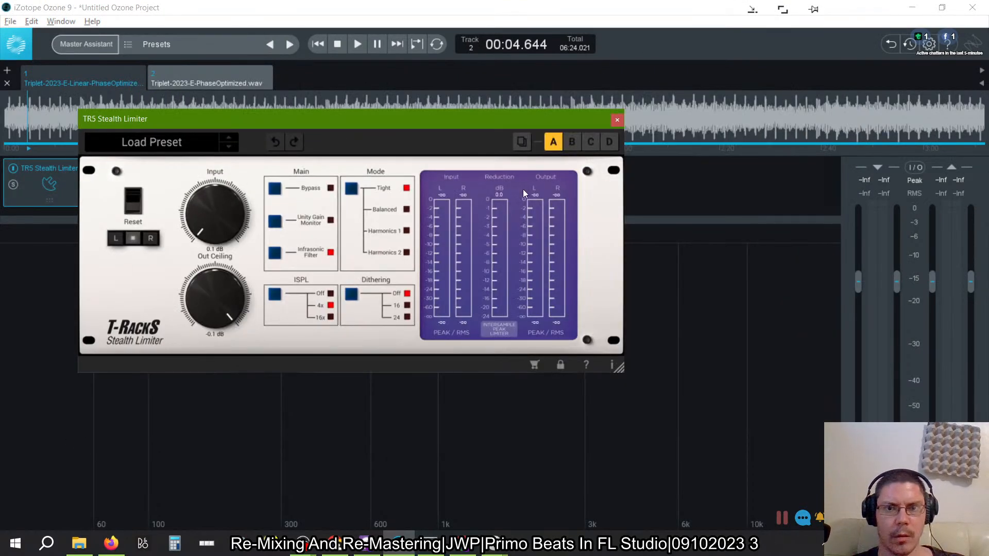
left_click_drag(462, 119, 616, 208)
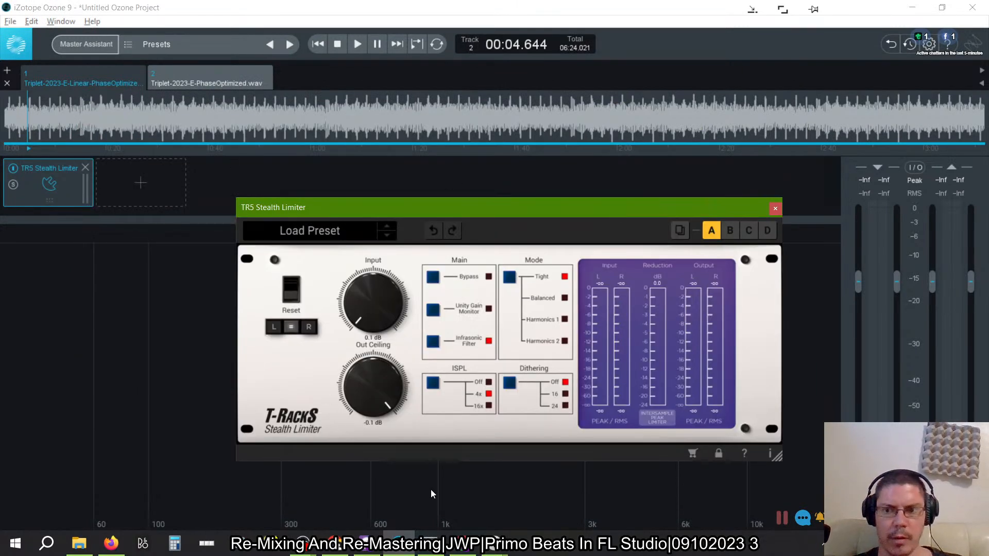
- Play the track through the Stealth Limiter, look through its preset list without loading one, and stop playback
left_click(360, 43)
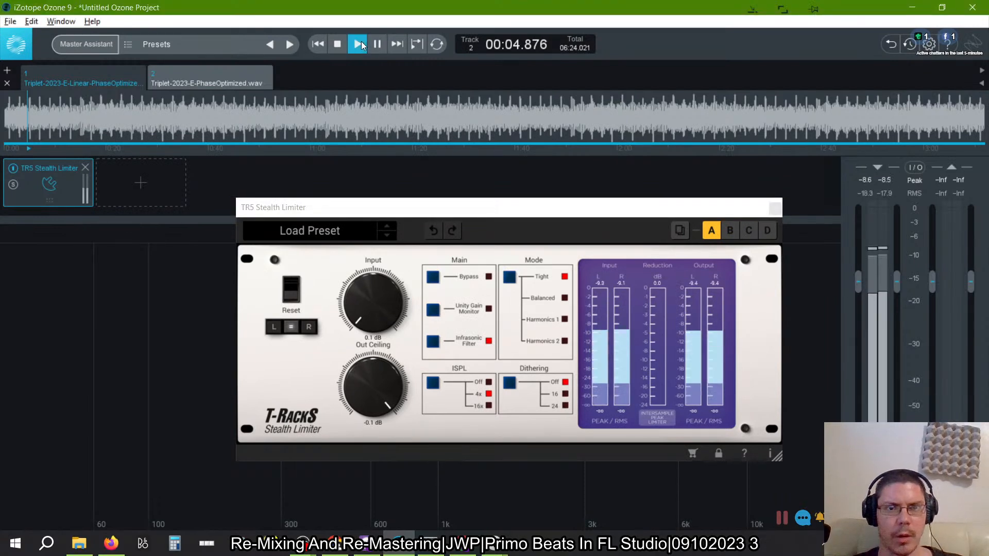
left_click(360, 43)
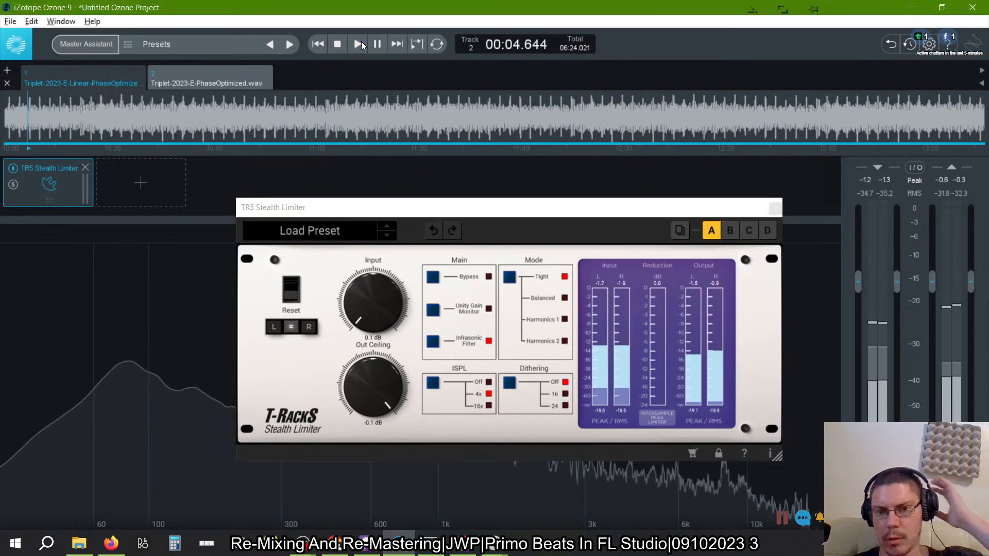
left_click(359, 43)
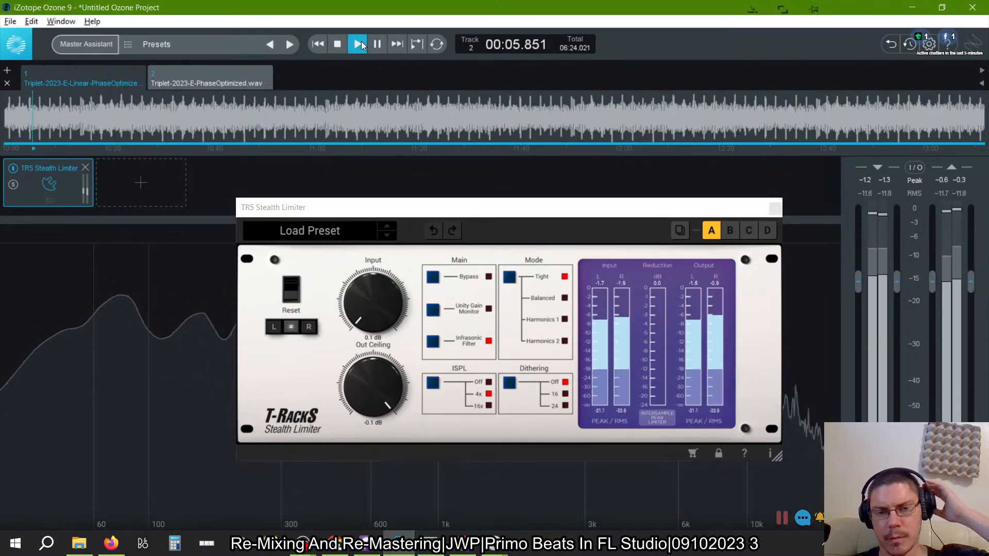
left_click(351, 235)
left_click(350, 233)
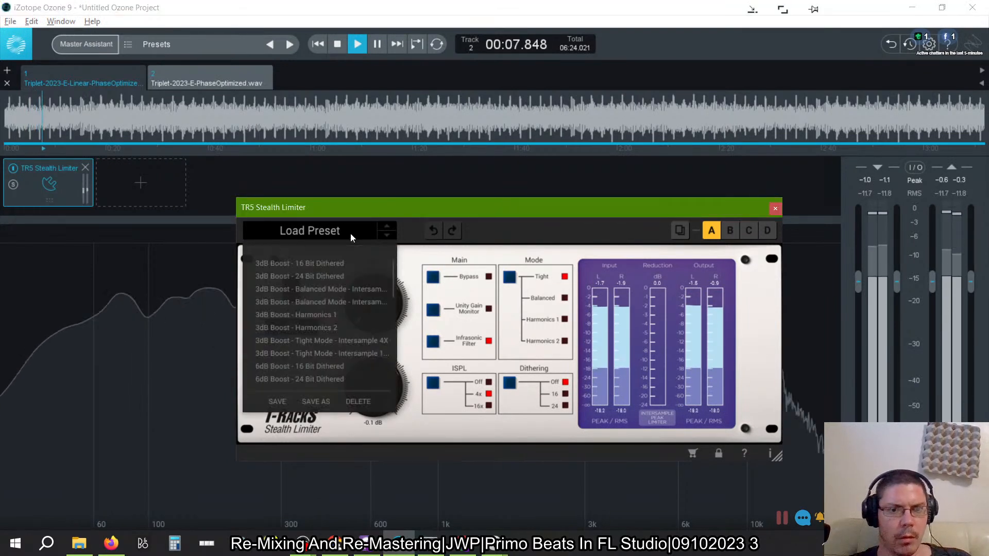
left_click(551, 212)
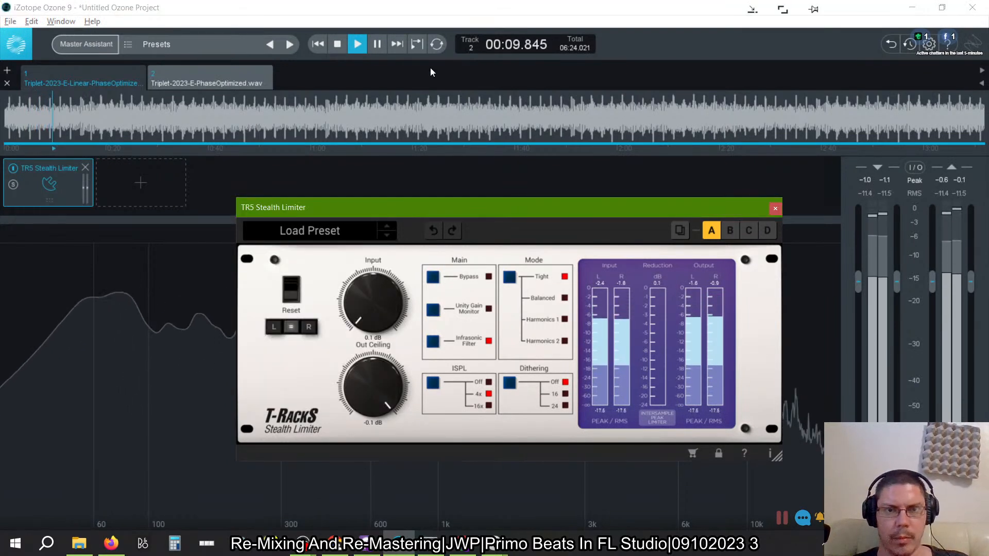
left_click(358, 44)
- Close the Stealth Limiter window and load Insight 2 from the Unknown manufacturer group as the second module in the chain
left_click(163, 178)
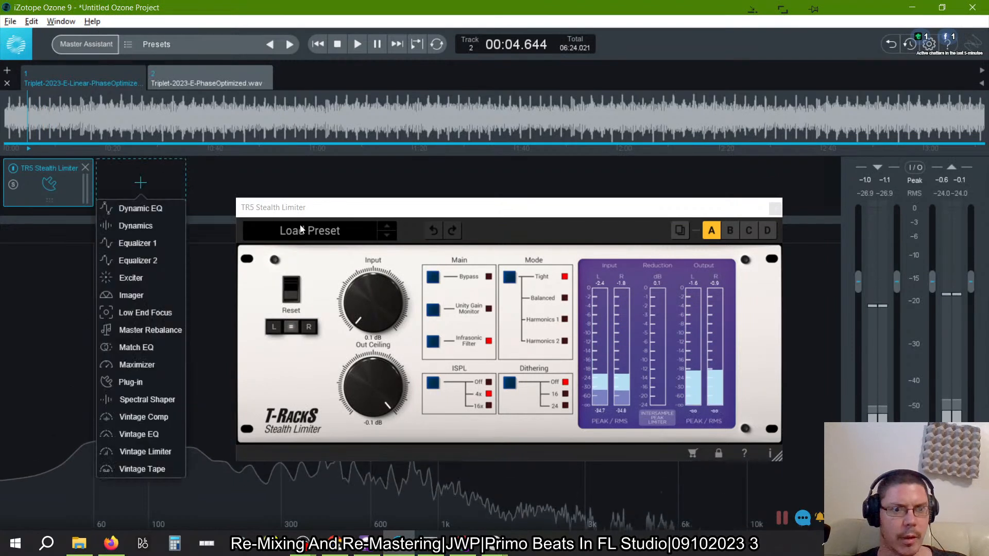
left_click(131, 386)
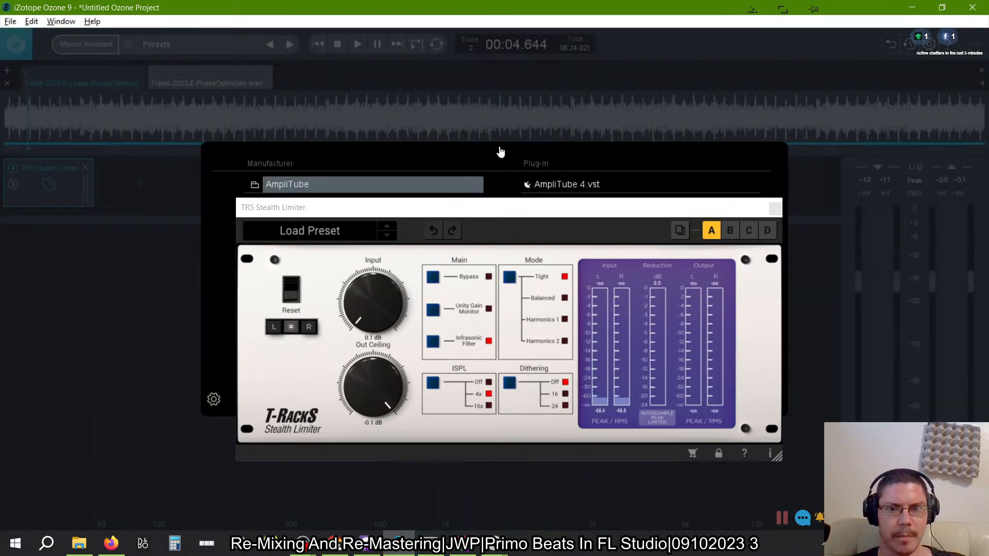
left_click_drag(478, 215, 358, 242)
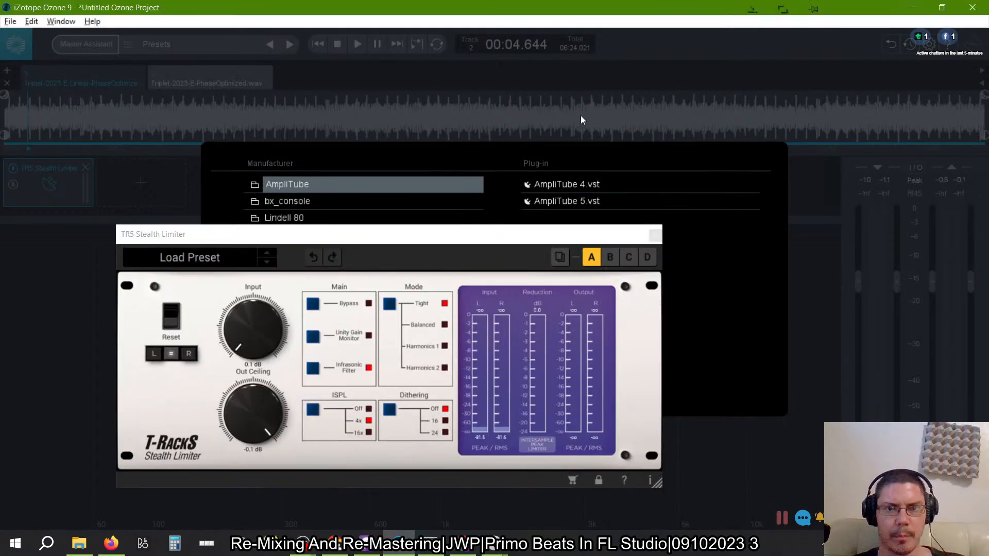
left_click(655, 235)
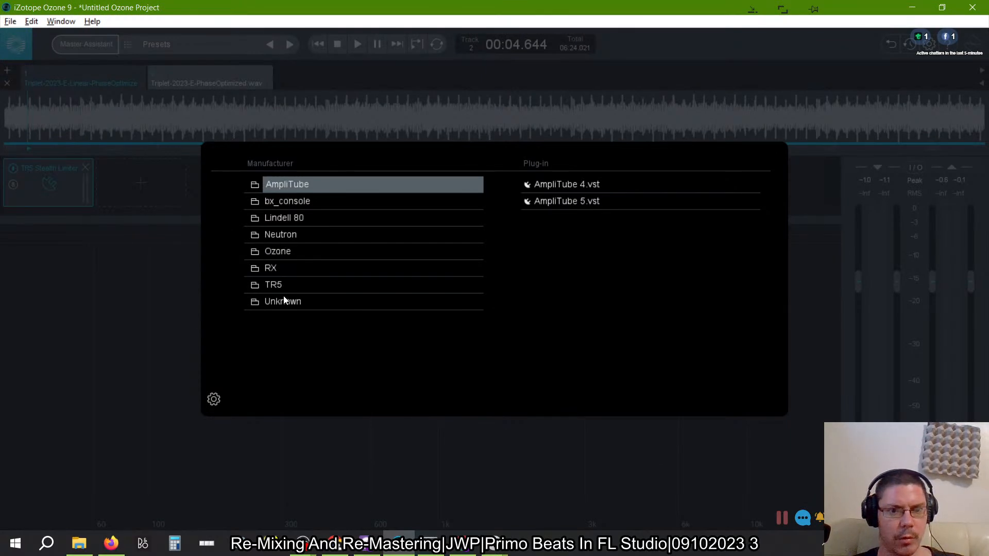
left_click(329, 303)
scroll(557, 262, "down", 5)
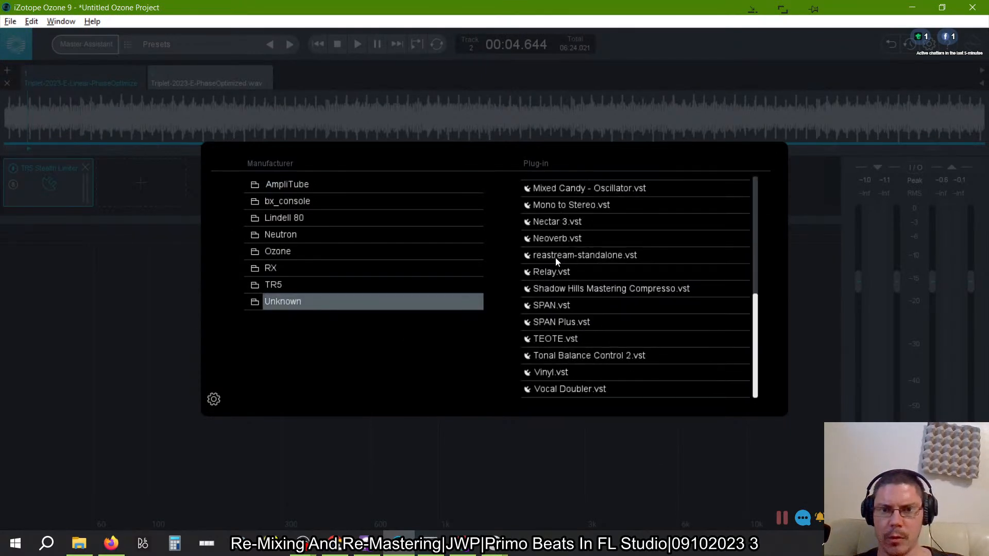
scroll(555, 259, "up", 1)
scroll(556, 260, "up", 4)
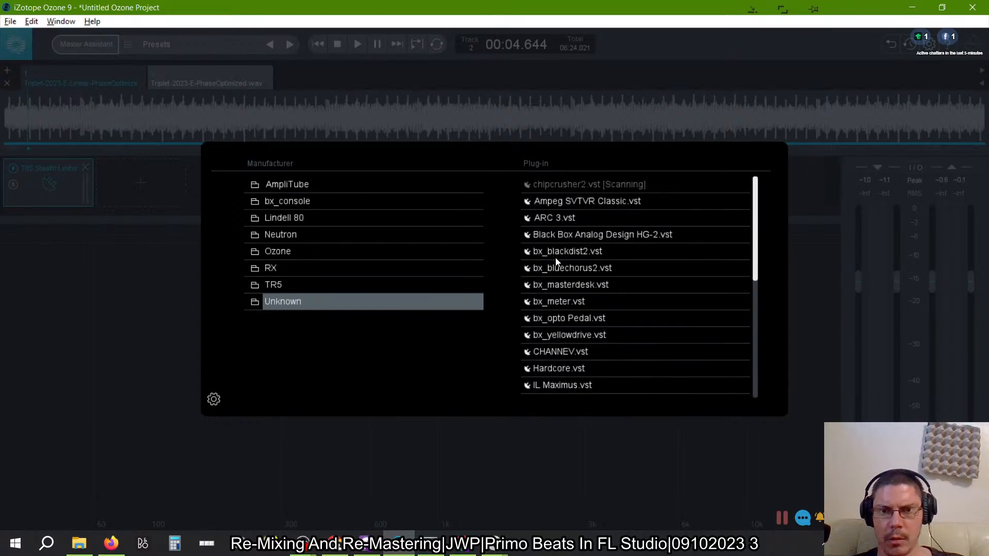
scroll(610, 300, "down", 3)
left_click(568, 279)
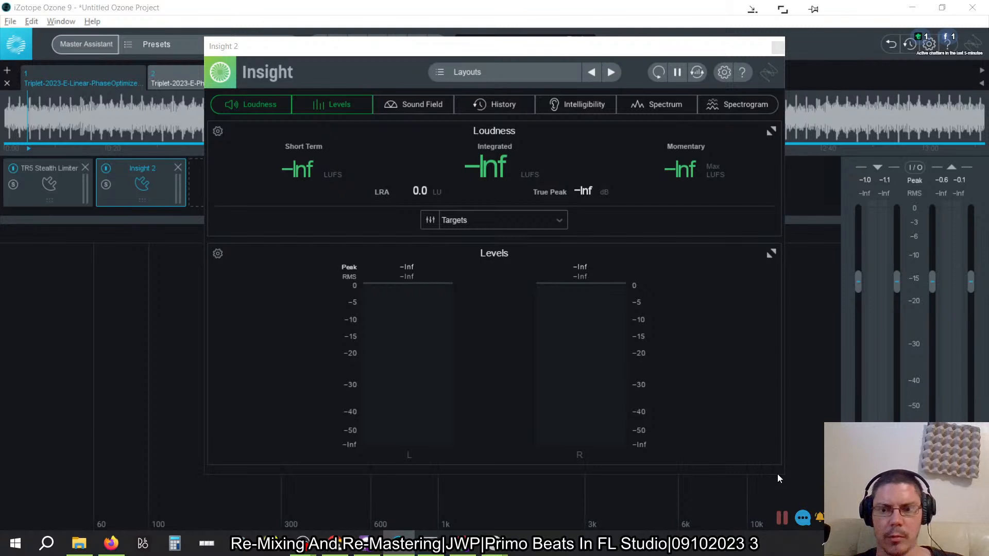
- Move the Insight 2 window clear of the module chain and play the track to meter its loudness and levels
left_click(418, 48)
left_click_drag(418, 47, 534, 79)
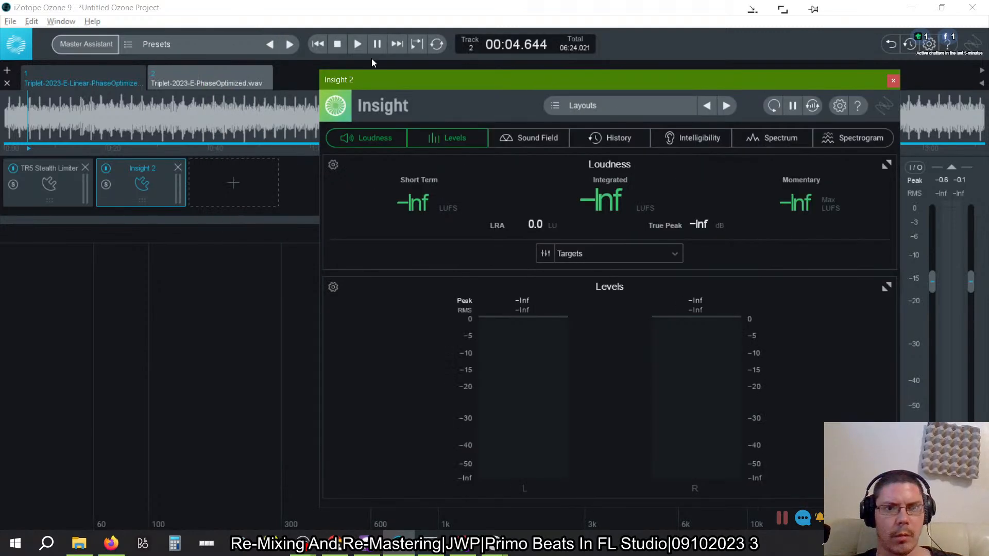
left_click(361, 45)
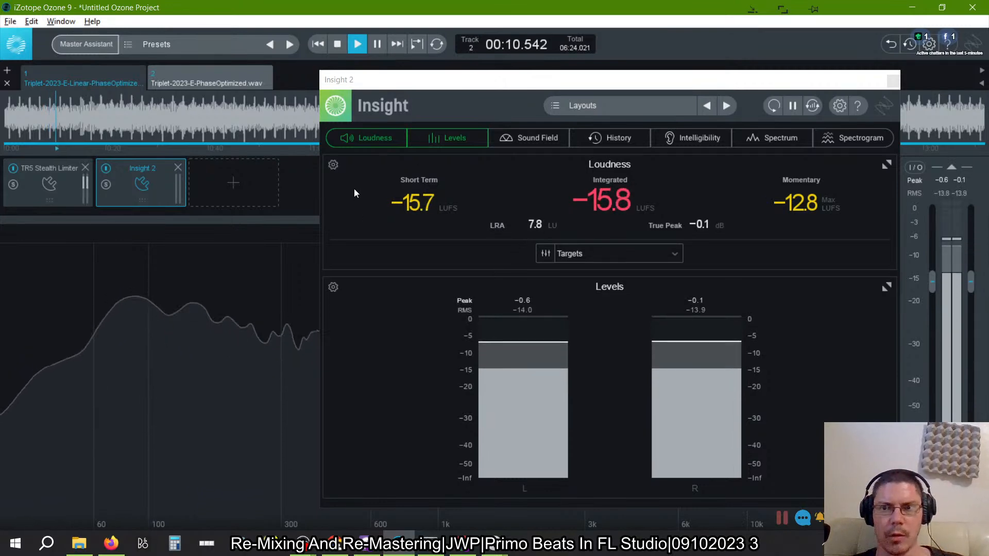
- Restore the Ozone window to a smaller size, reposition the Insight 2 window over its edge, and toggle Insight 2's bypass off and on
left_click(604, 80)
left_click_drag(605, 83, 719, 78)
left_click_drag(391, 9, 392, 38)
double_click(392, 35)
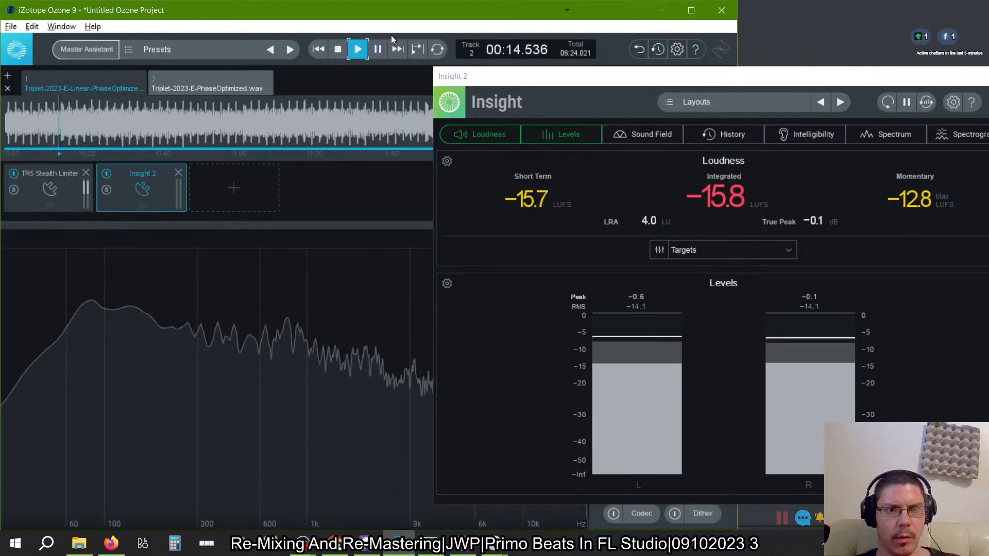
left_click_drag(610, 81, 567, 81)
left_click(184, 13)
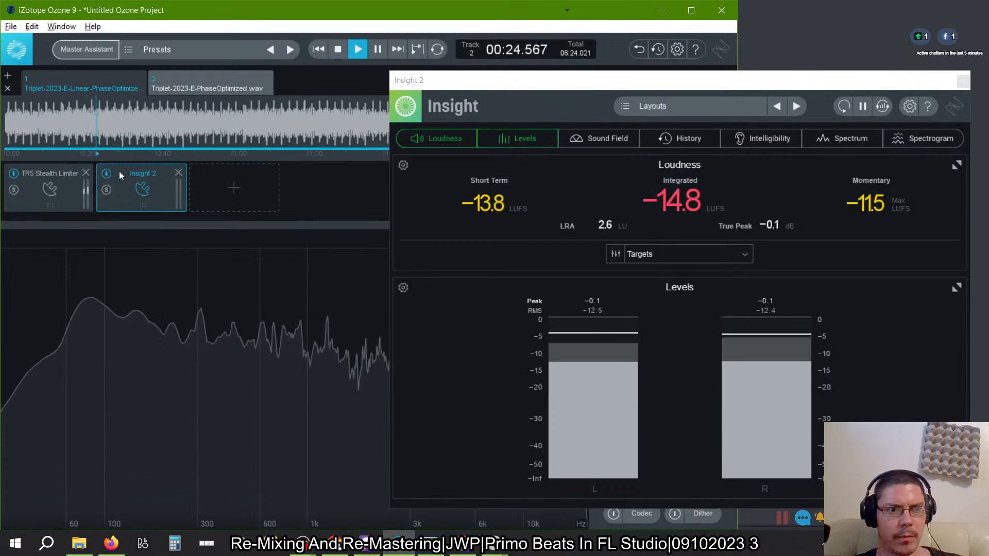
left_click(105, 175)
left_click(106, 175)
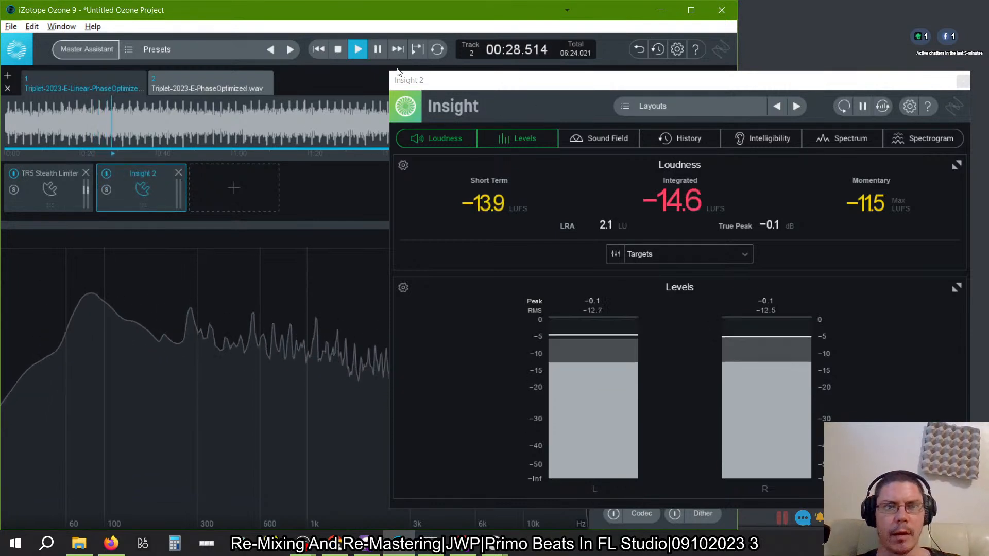
- Turn off the segmentation overlay in the waveform display in the Ozone application preferences and save the change
left_click(60, 26)
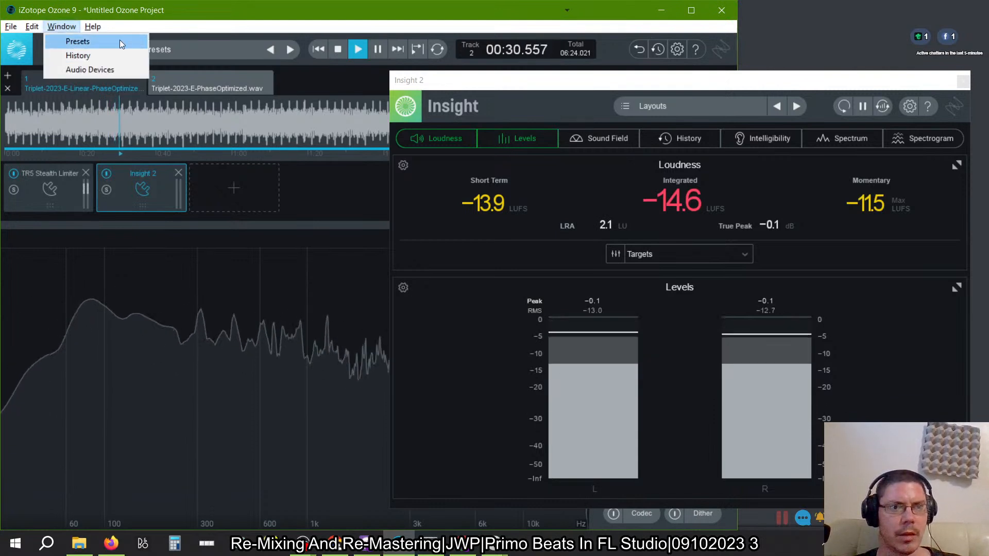
mouse_move(39, 28)
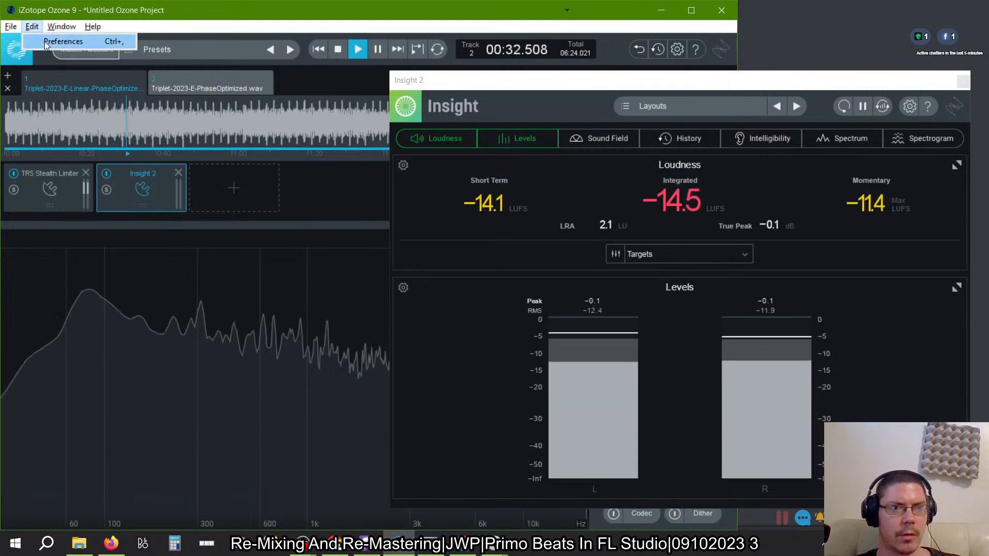
left_click(63, 41)
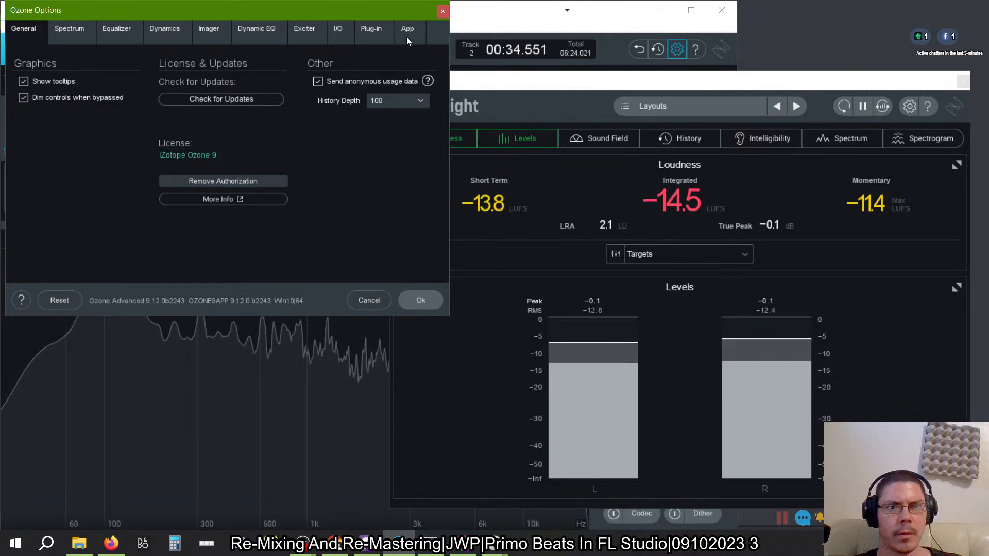
left_click(370, 31)
left_click(407, 36)
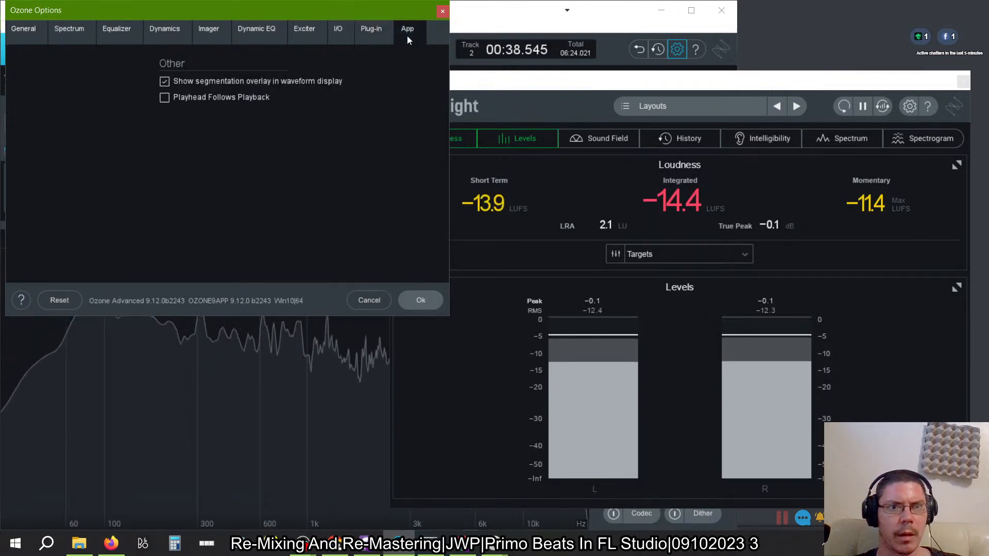
left_click(164, 80)
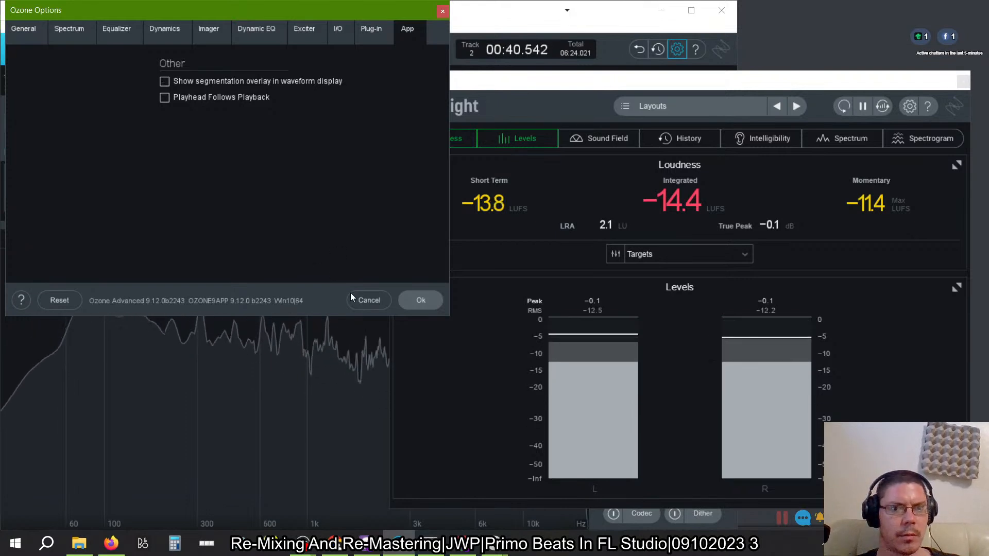
left_click(404, 300)
left_click(93, 27)
left_click(63, 27)
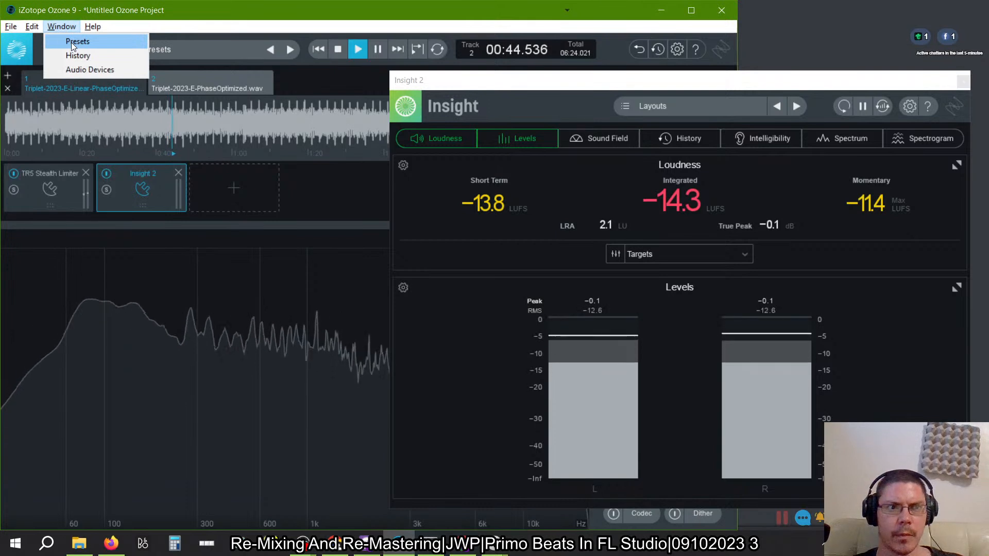
mouse_move(32, 27)
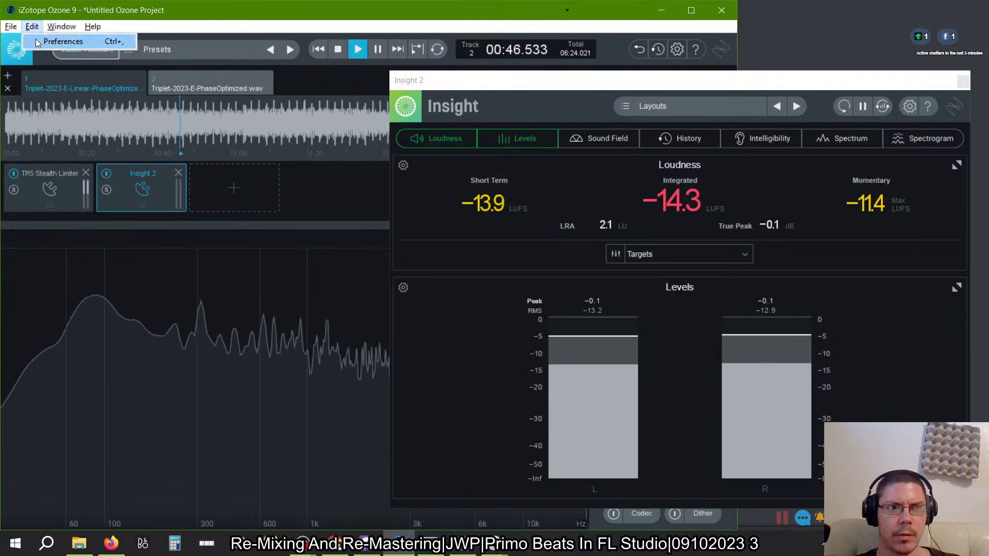
- Open Ozone's Spectrum preferences and toggle Fill Spectrum off and on, and Show Peak Hold on and off, to compare the display
left_click(37, 40)
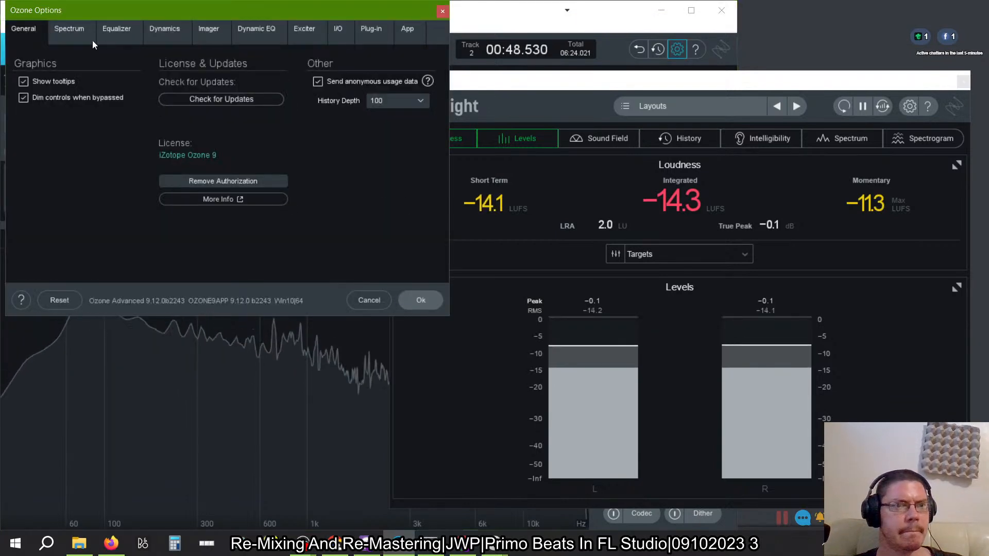
left_click(77, 34)
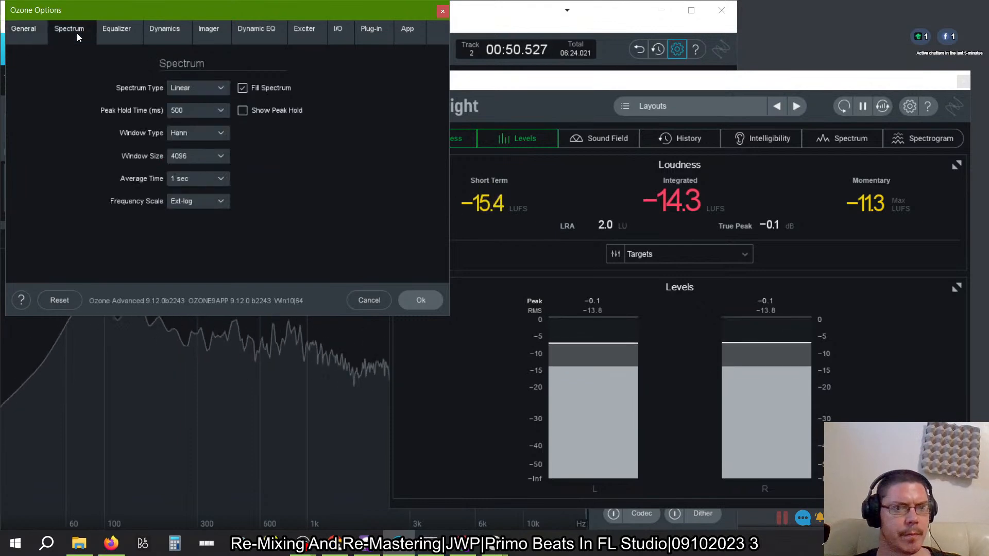
left_click(243, 89)
left_click(243, 89)
left_click(242, 111)
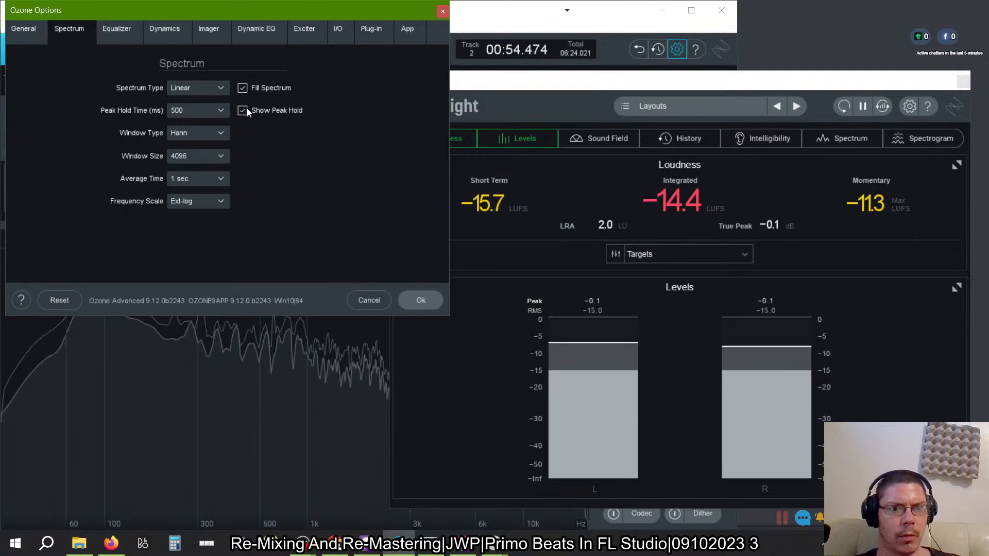
left_click(243, 111)
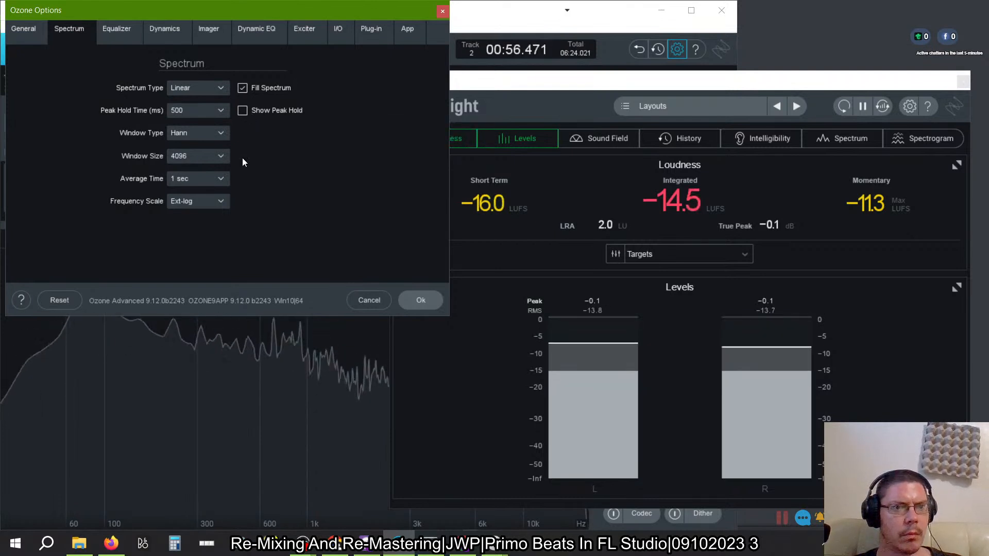
- Examine the available window type, window size and average time options for the spectrum display
left_click(218, 135)
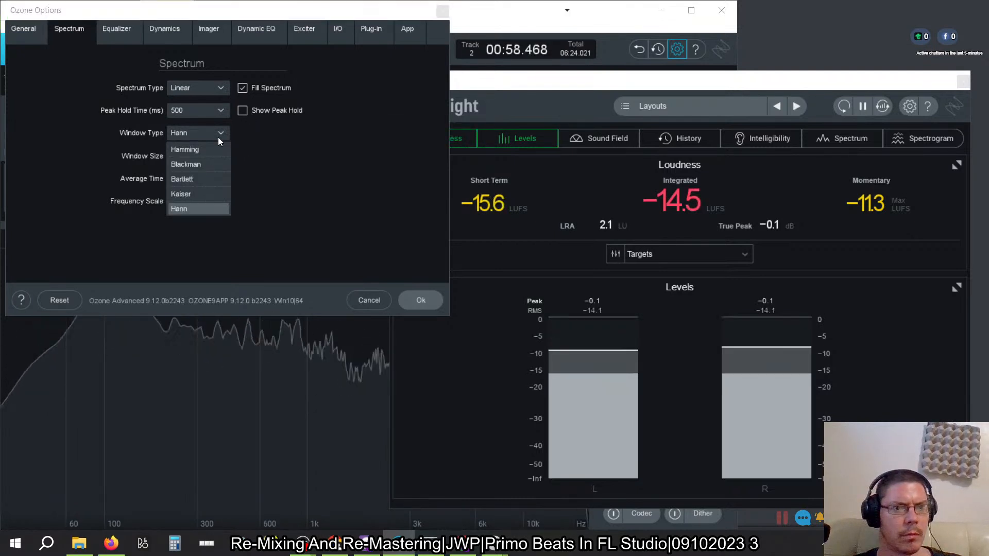
left_click(218, 135)
left_click(214, 159)
left_click(214, 159)
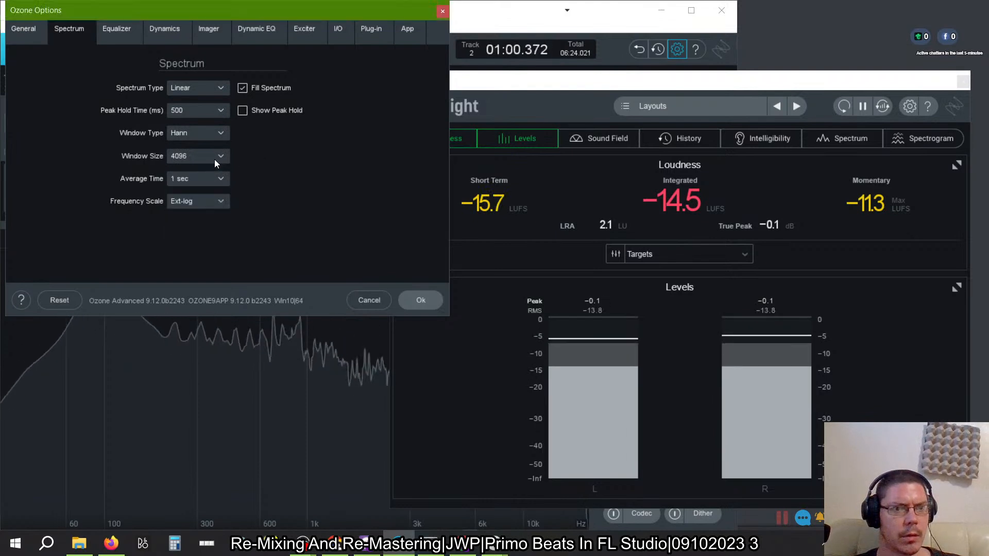
left_click(217, 178)
left_click(218, 178)
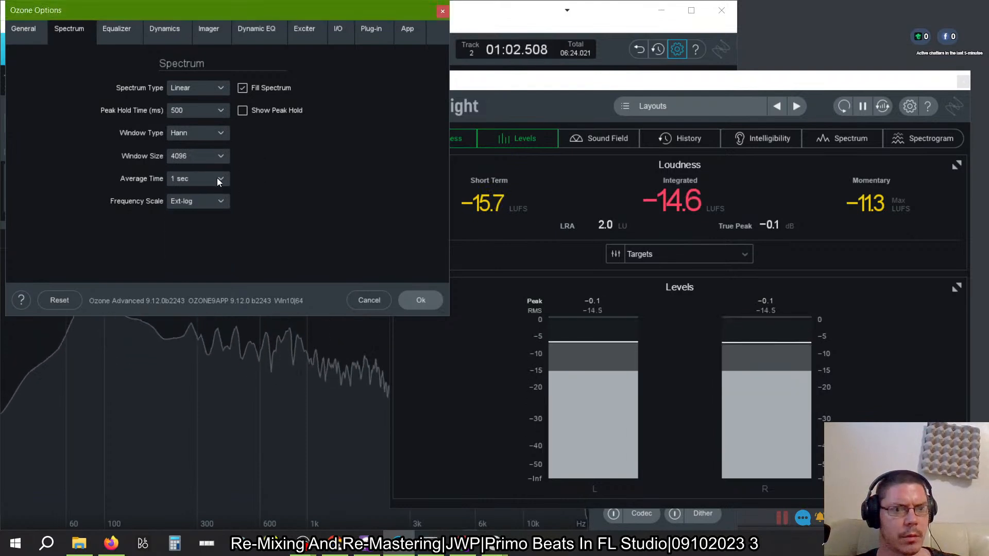
- Try the Flat-log and Log frequency scales for the spectrum display and return to Ext-log
left_click(215, 202)
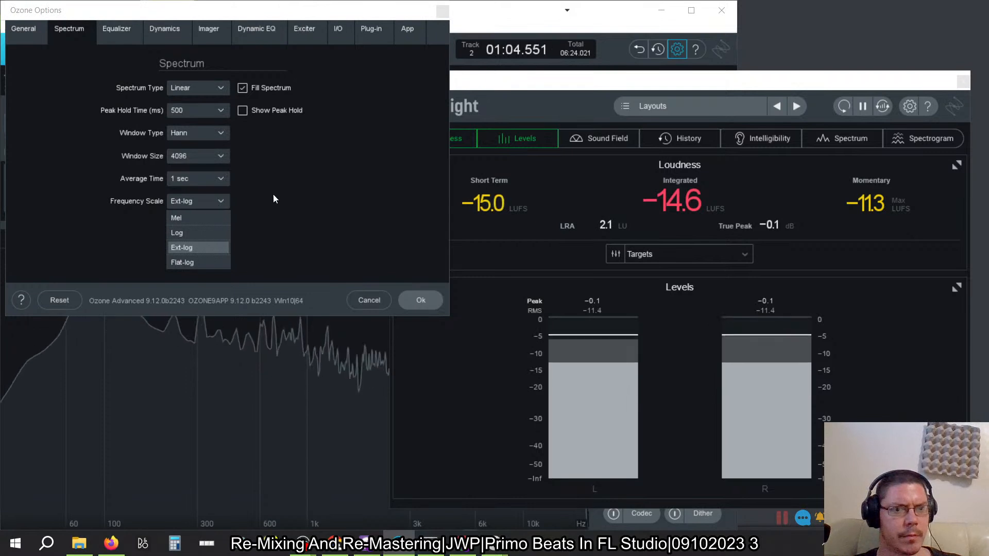
left_click(206, 262)
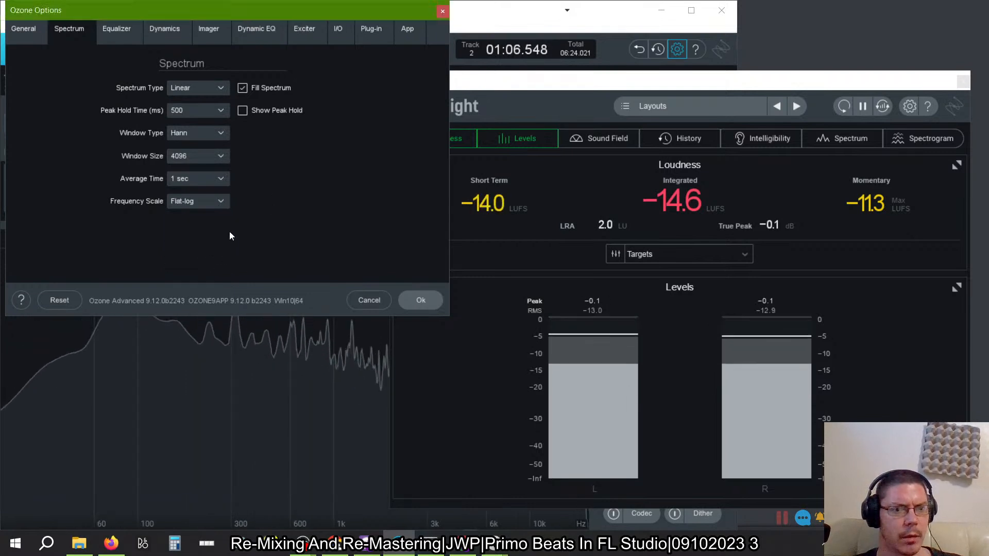
left_click(219, 201)
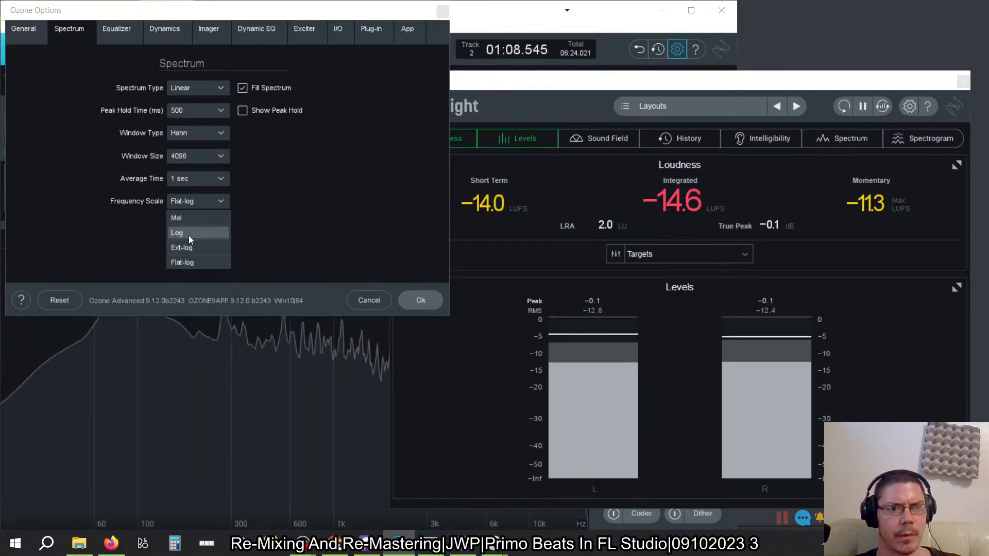
left_click(189, 234)
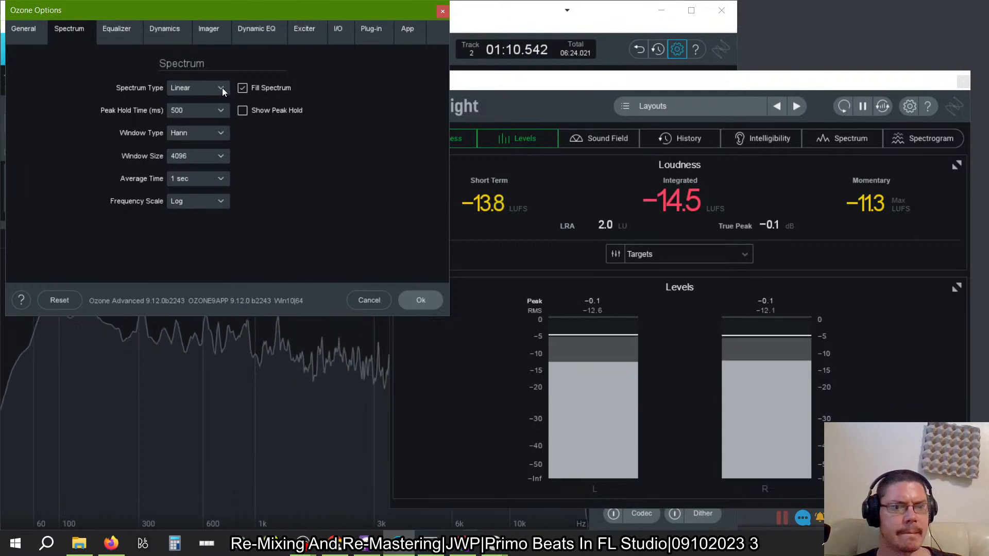
left_click(215, 202)
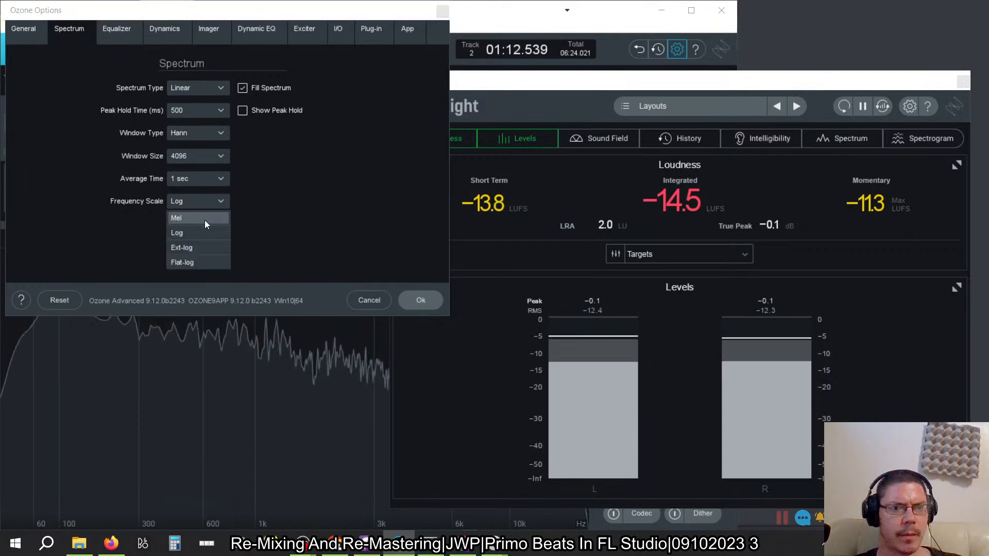
left_click(196, 249)
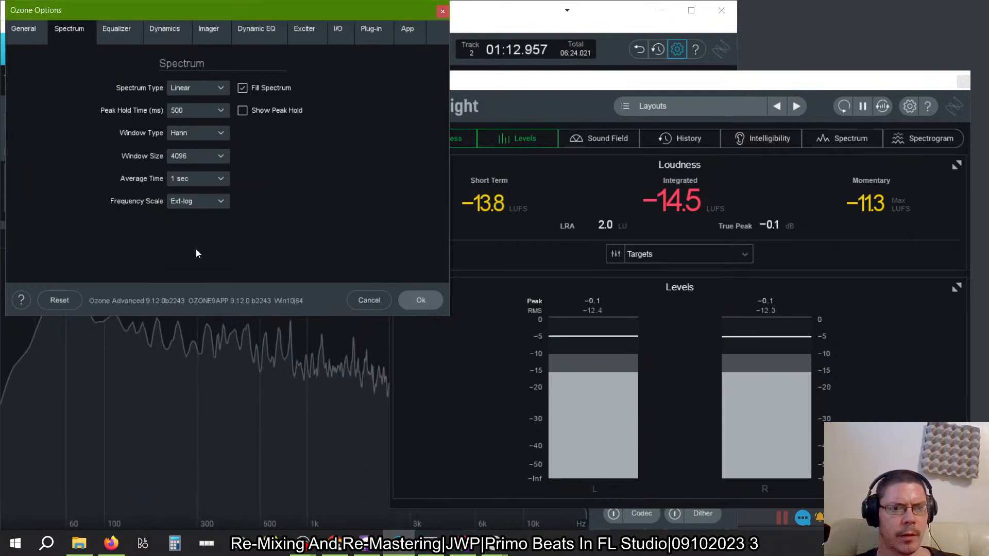
- Try the 1/3 Octave, Critical and Full Octave spectrum types and return to Linear
left_click(214, 87)
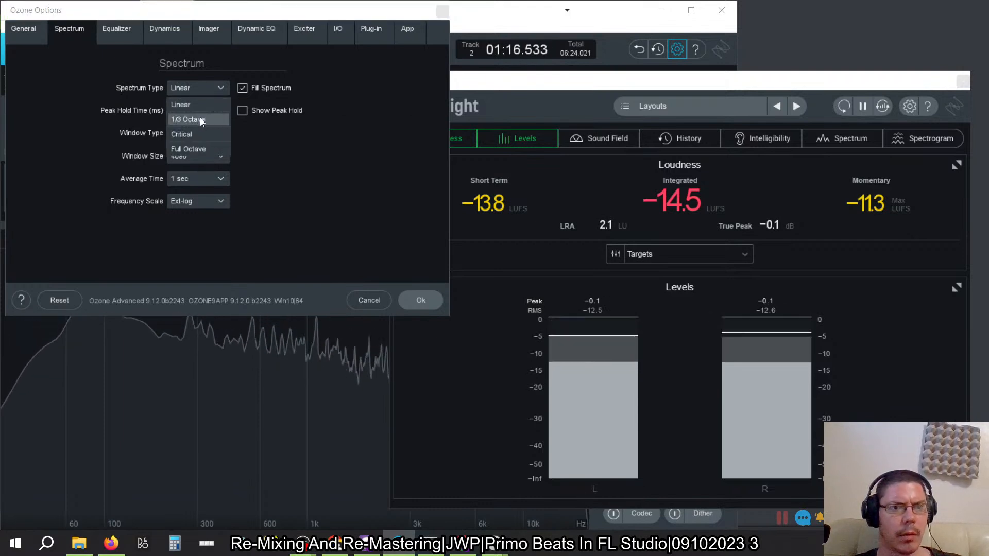
left_click(200, 118)
left_click(218, 90)
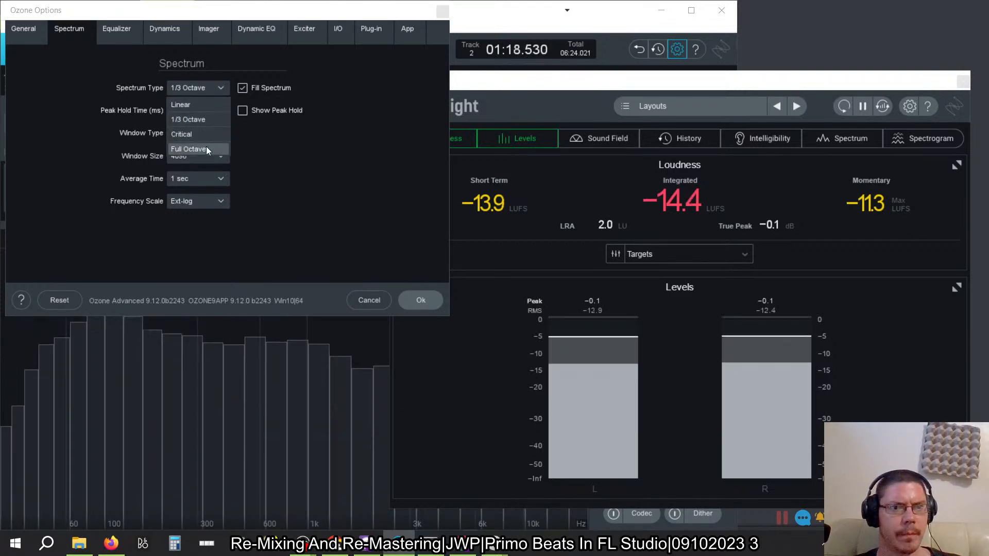
left_click(200, 135)
left_click(221, 88)
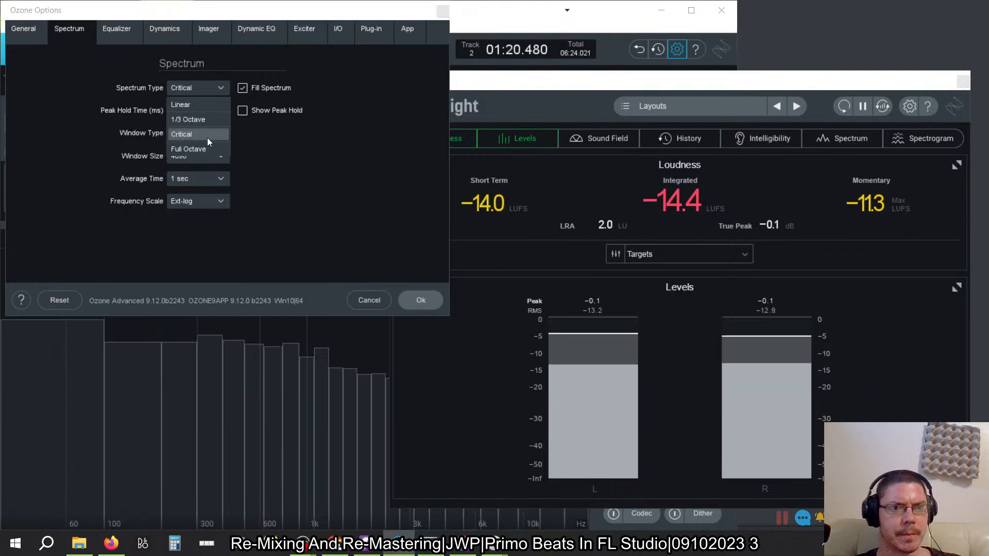
left_click(201, 149)
left_click(217, 88)
left_click(196, 105)
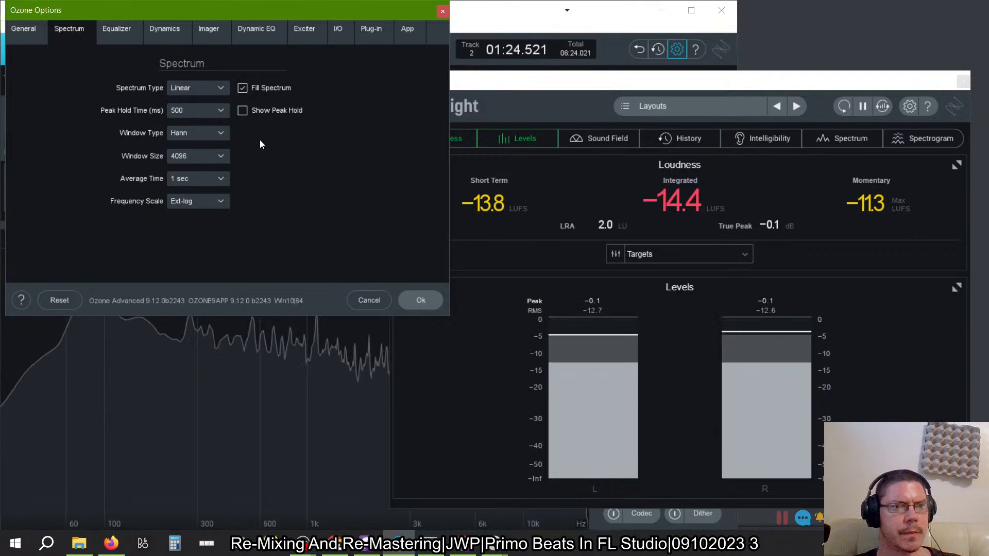
- Review the Equalizer, Dynamics, Imager, Dynamic EQ, Exciter and I/O preferences
left_click(117, 29)
left_click(165, 28)
left_click(209, 29)
left_click(256, 28)
left_click(304, 29)
left_click(338, 29)
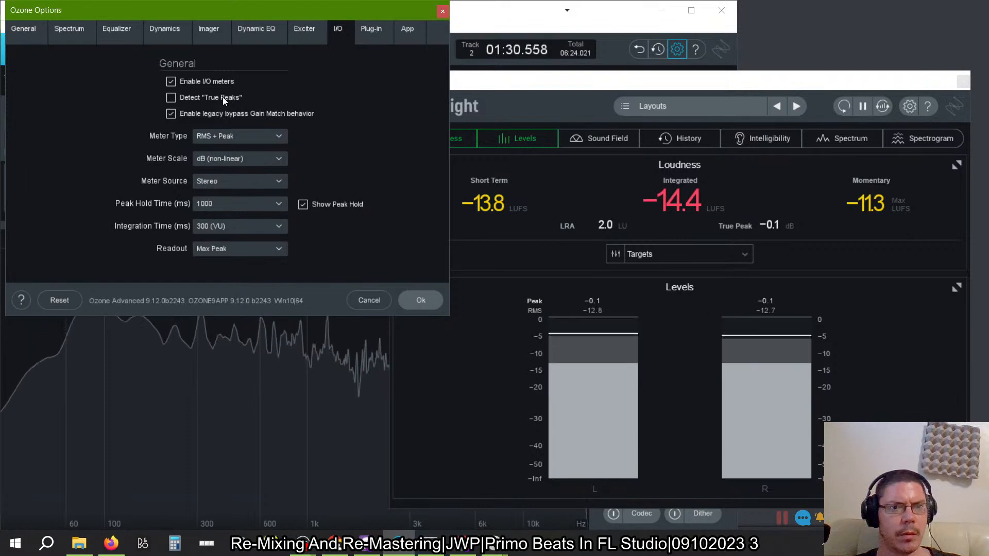
- Toggle true-peak detection on and off in the I/O preferences and check the available meter scales
left_click(171, 95)
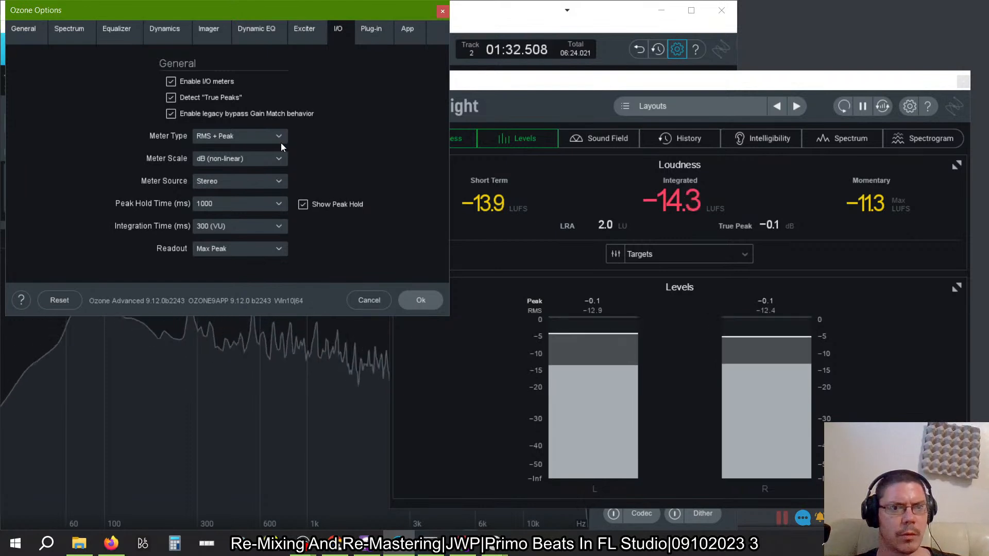
left_click(172, 97)
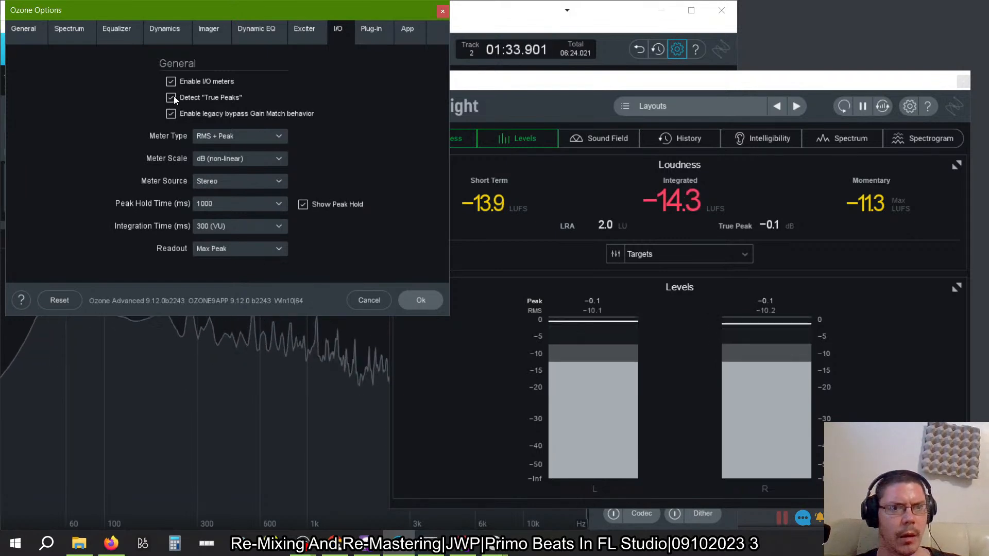
left_click(277, 159)
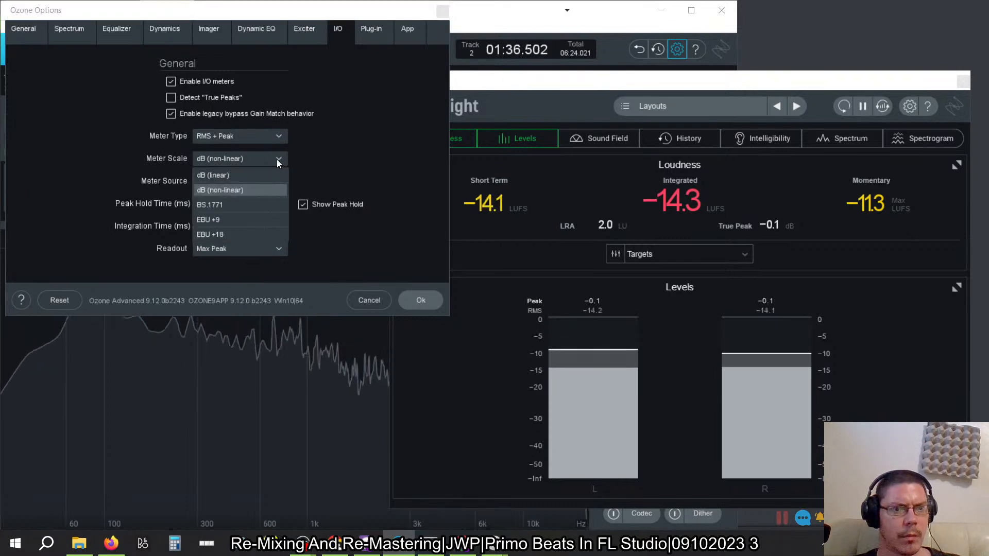
left_click(277, 160)
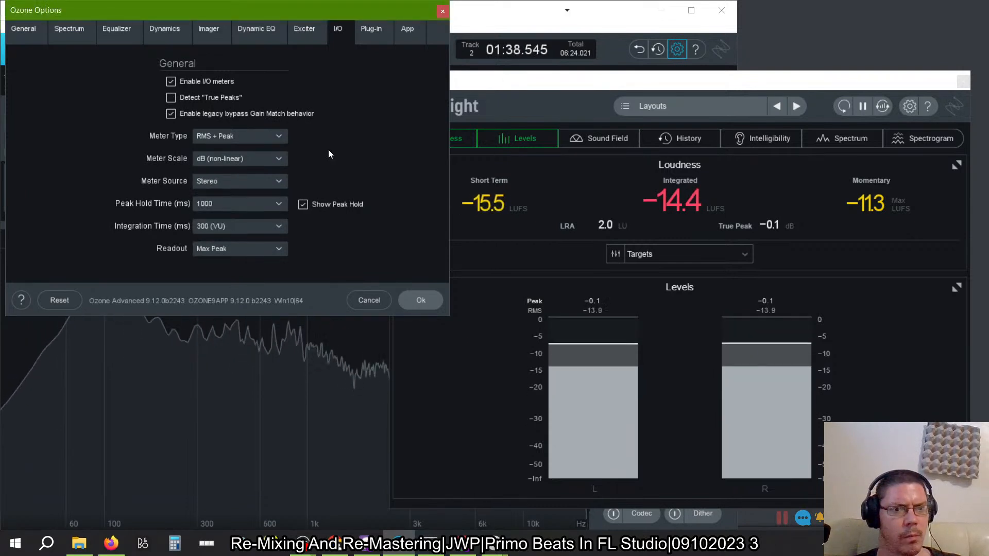
- Check the plug-in preferences, enable Playhead Follows Playback in the App preferences and apply the change
left_click(372, 32)
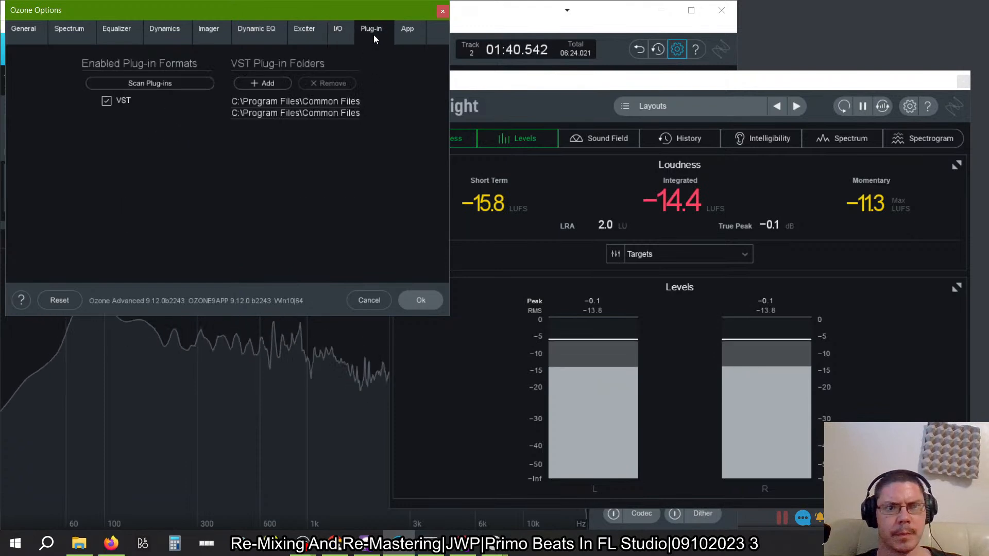
left_click(404, 29)
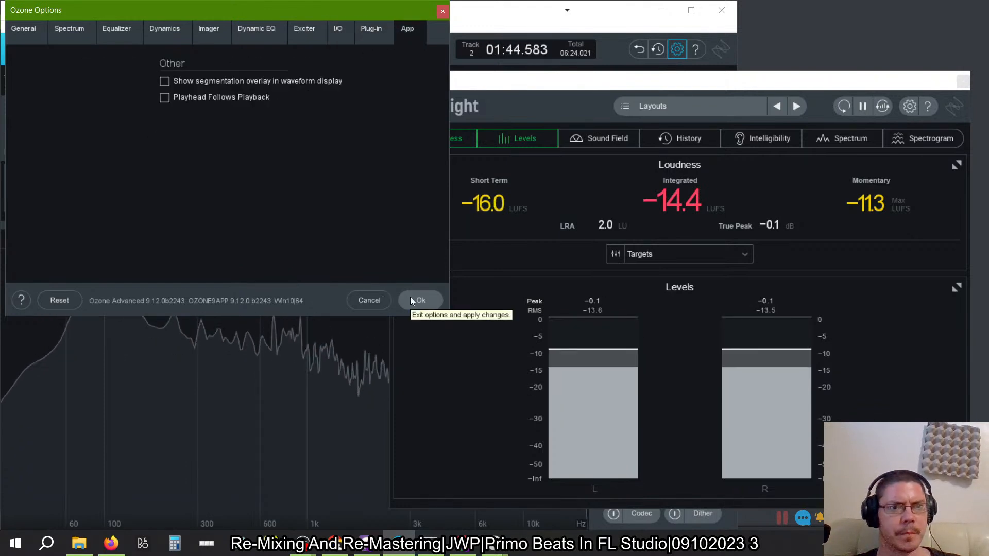
left_click(165, 97)
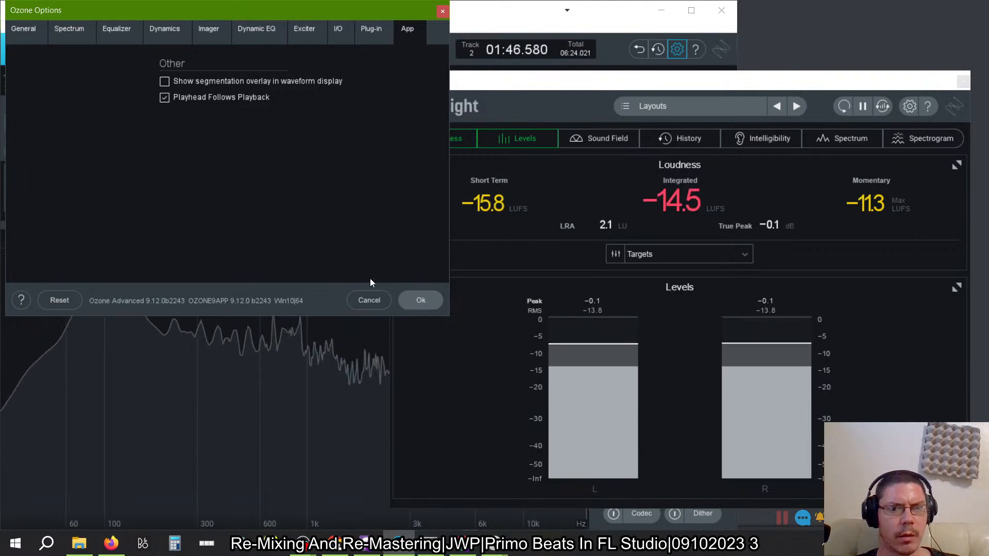
left_click(421, 302)
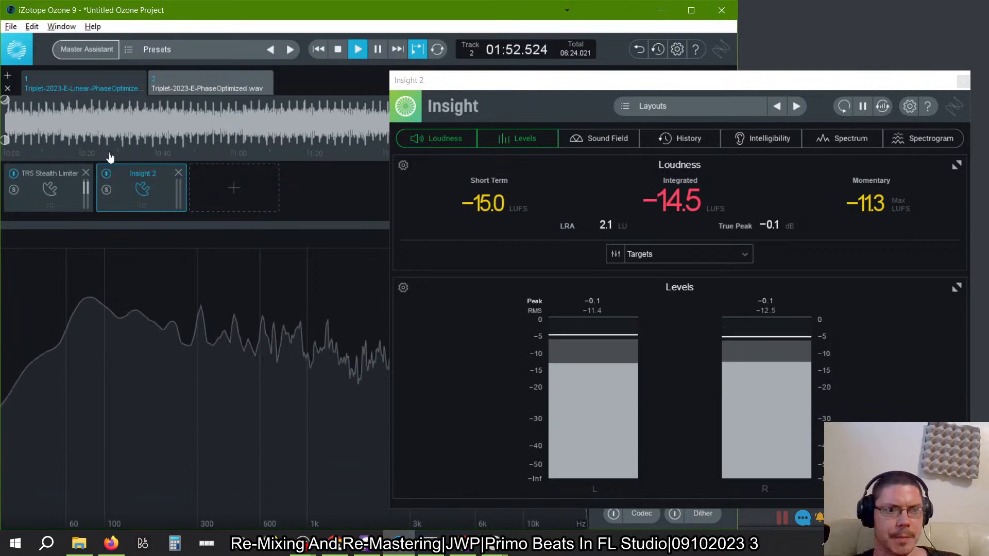
- Open the TR5 Stealth Limiter from the module chain and set its ISPL oversampling to 4x
left_click(38, 185)
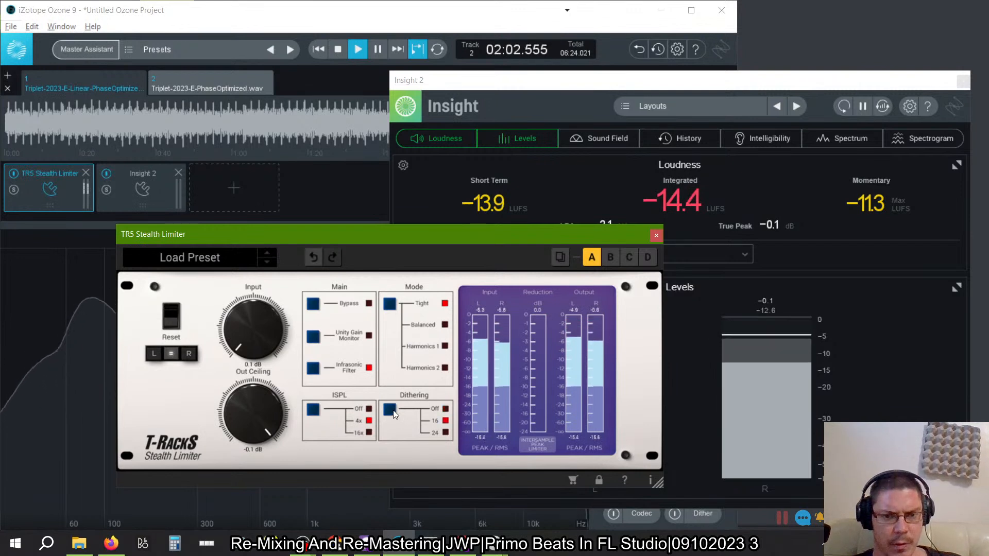
left_click(311, 413)
left_click(311, 412)
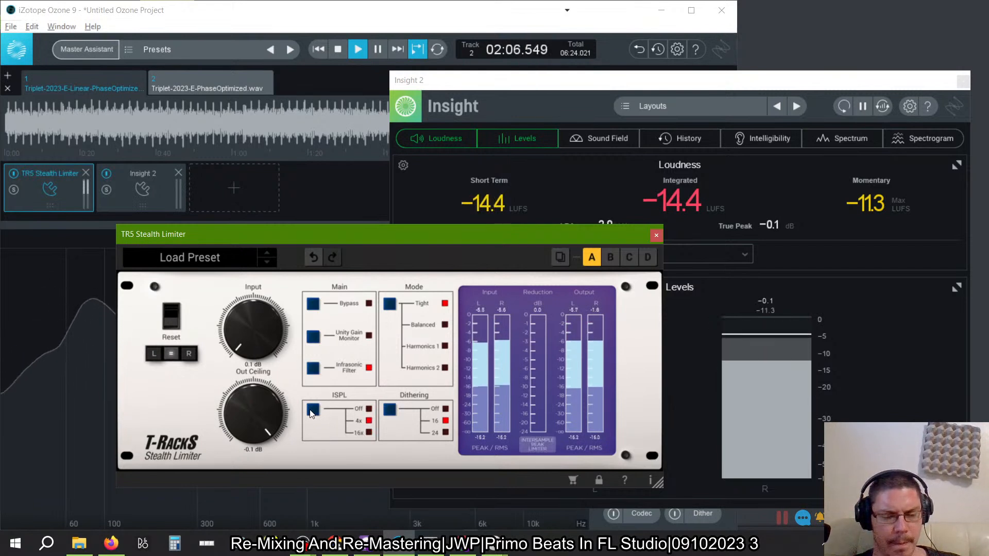
- Set the Stealth Limiter's output ceiling to -2 dB
left_click_drag(261, 416, 282, 520)
left_click_drag(273, 480, 268, 484)
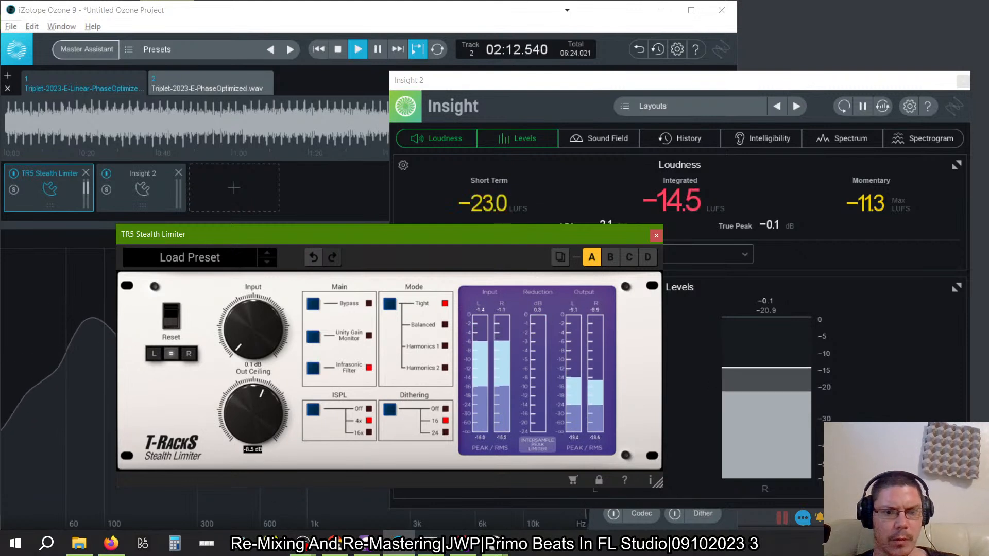
type("-2")
key("Return")
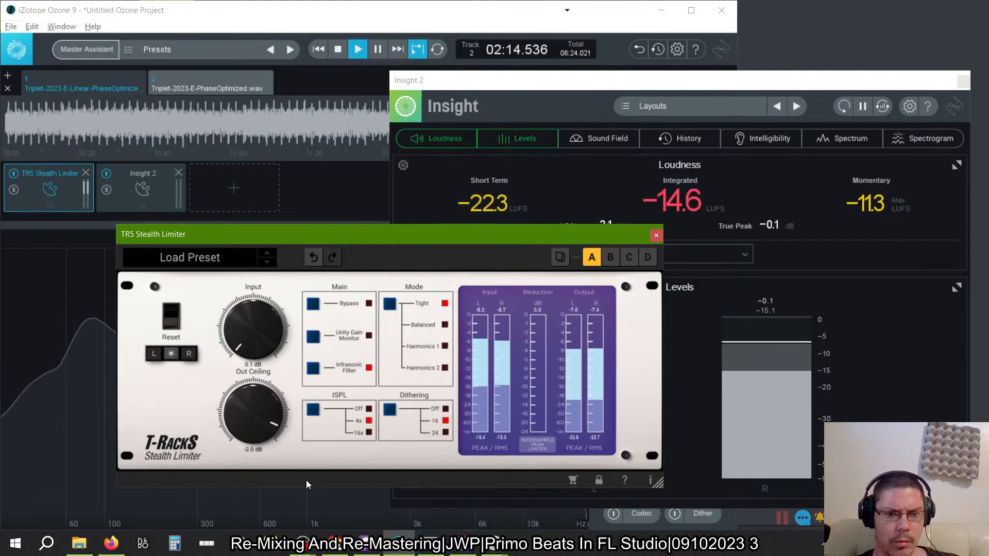
- Push the Stealth Limiter's input gain to 20 dB, reduce it to about 15.8 dB, and set the mode to Balanced
left_click_drag(262, 342, 296, 243)
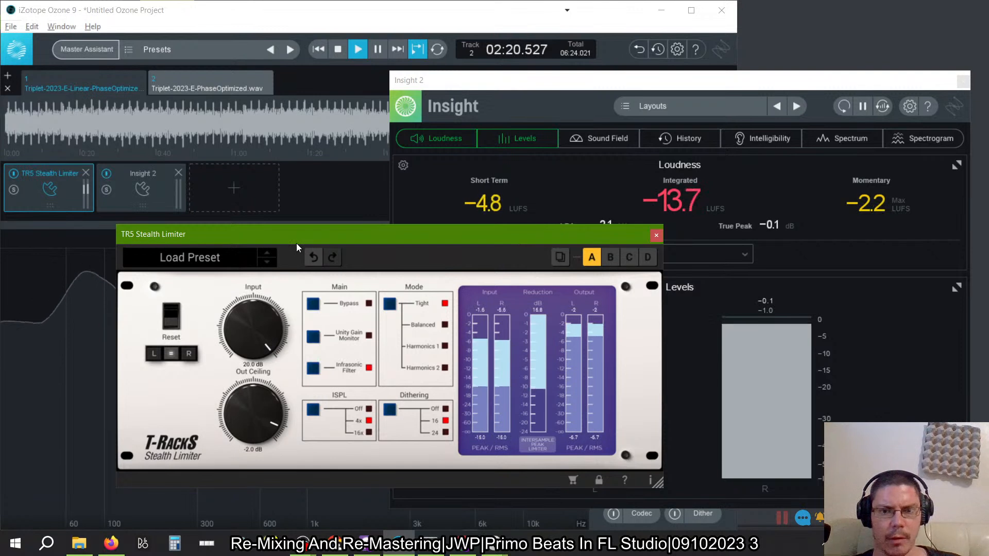
left_click_drag(238, 326, 256, 365)
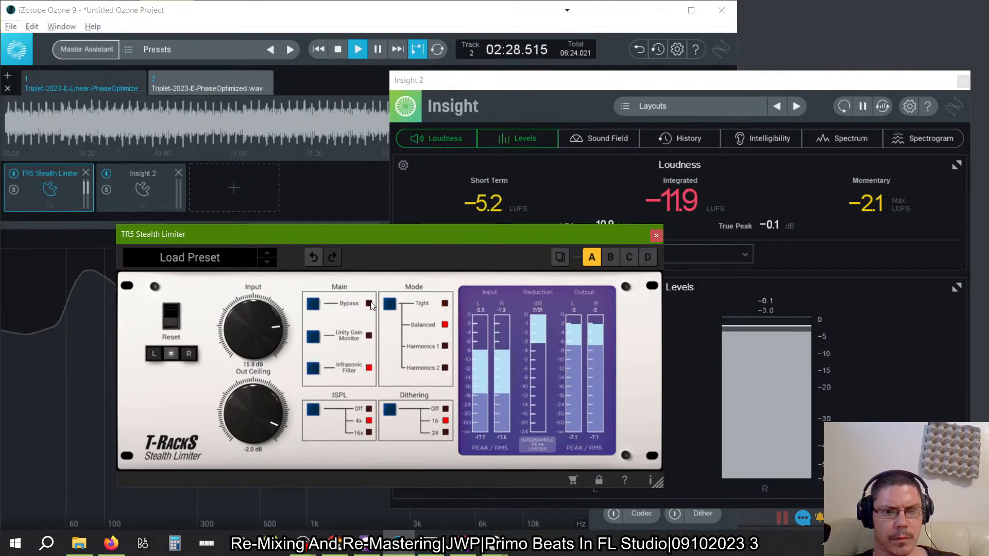
- Lower the Stealth Limiter's input gain to 0 dB and toggle the Unity Gain Monitor on and off to compare the level
left_click(314, 343)
left_click_drag(257, 343, 258, 389)
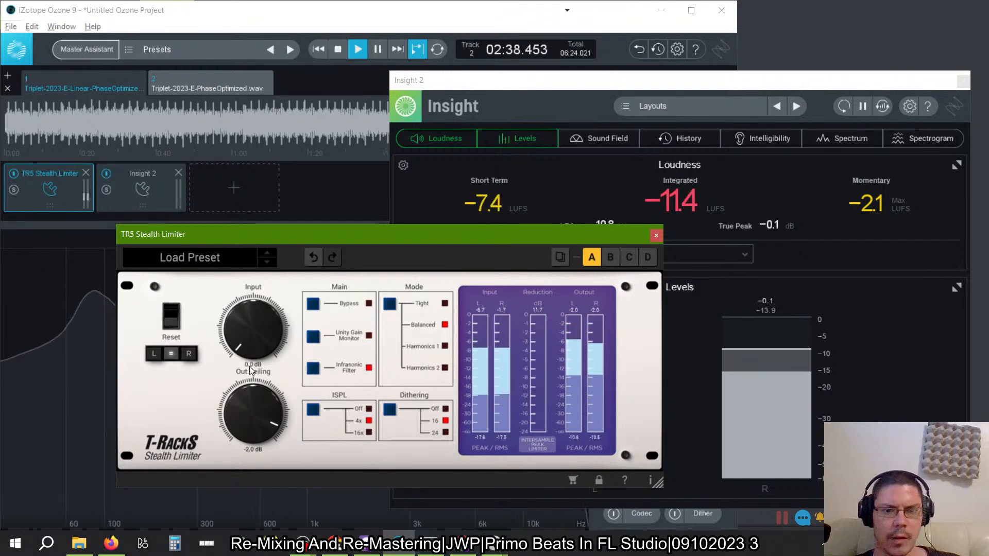
left_click(314, 341)
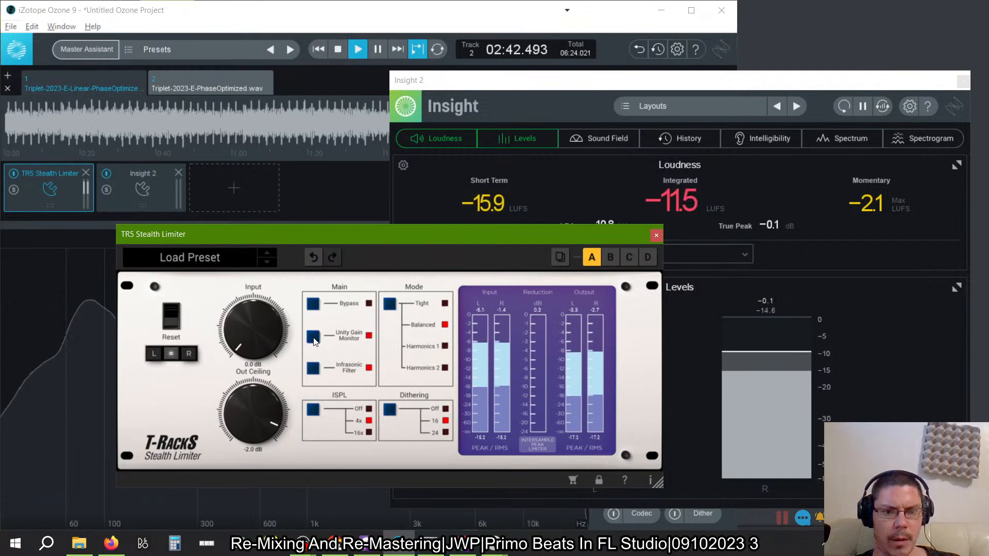
left_click(311, 371)
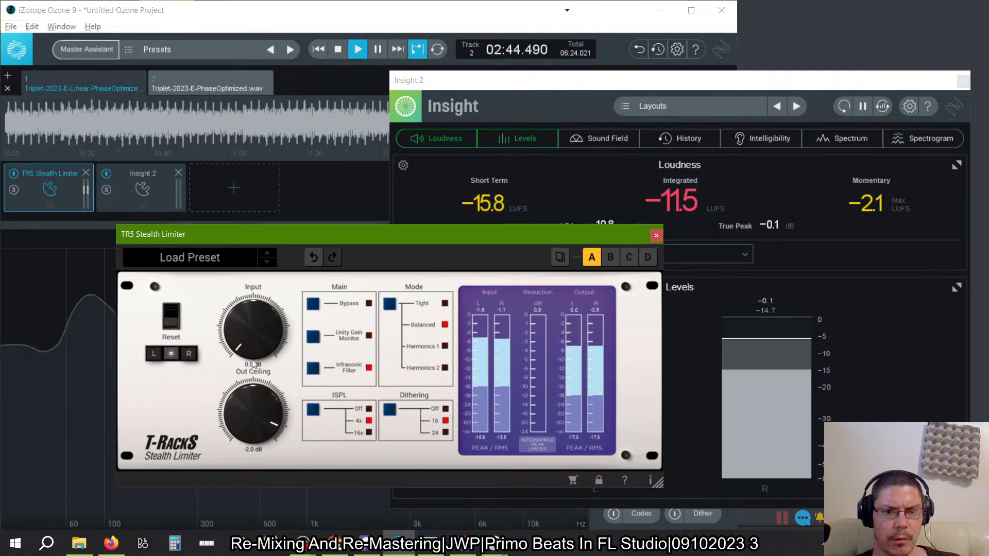
- Raise the Stealth Limiter's input gain to about 7.6 dB and close its window
left_click_drag(254, 343, 252, 284)
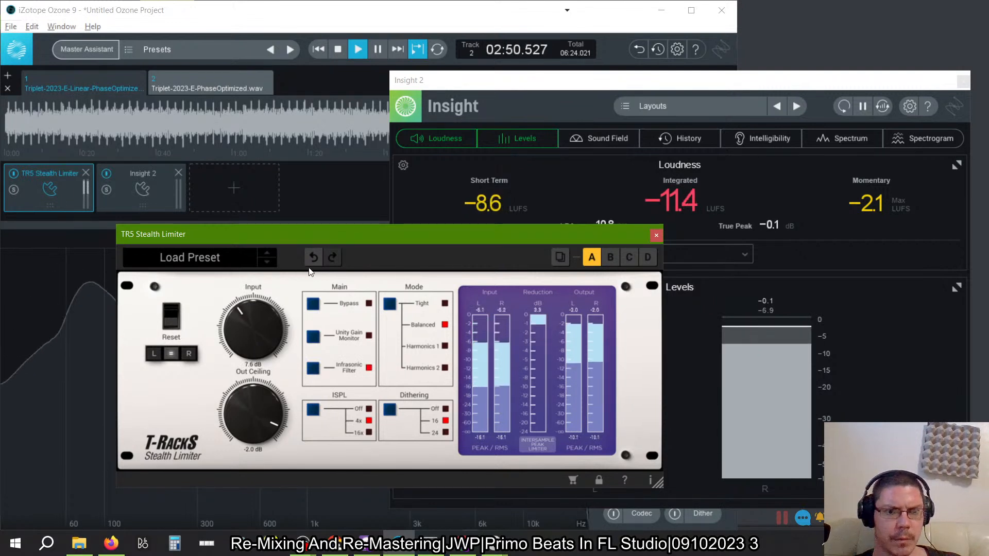
left_click(656, 235)
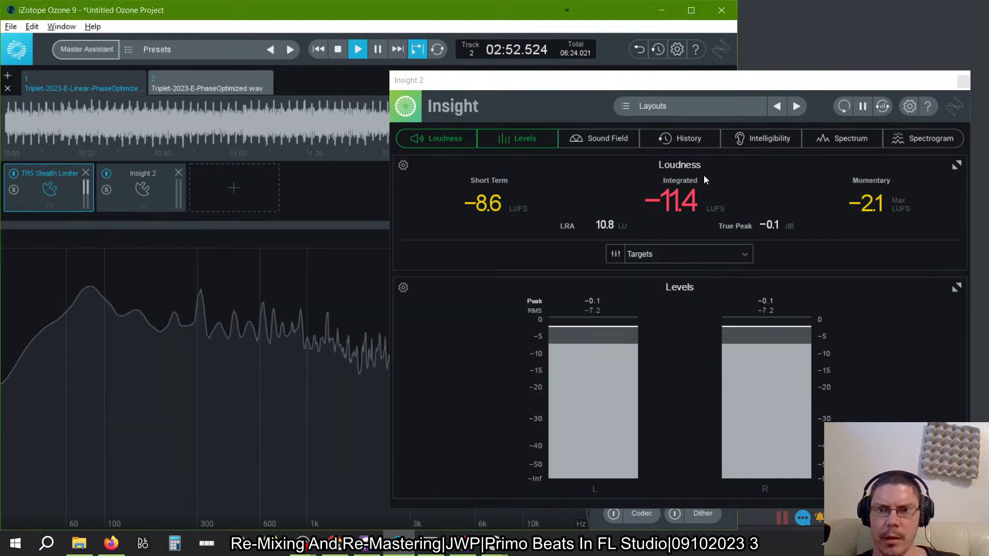
- Preview Insight's Sound Field, History, Intelligibility, Spectrum and Spectrogram modules, hide each again, and stop playback
left_click(896, 146)
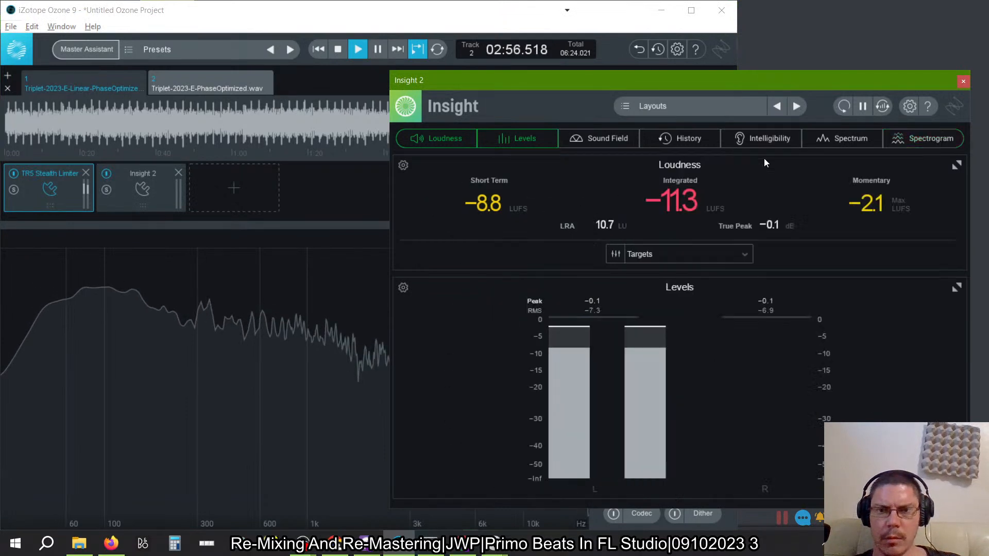
left_click(595, 142)
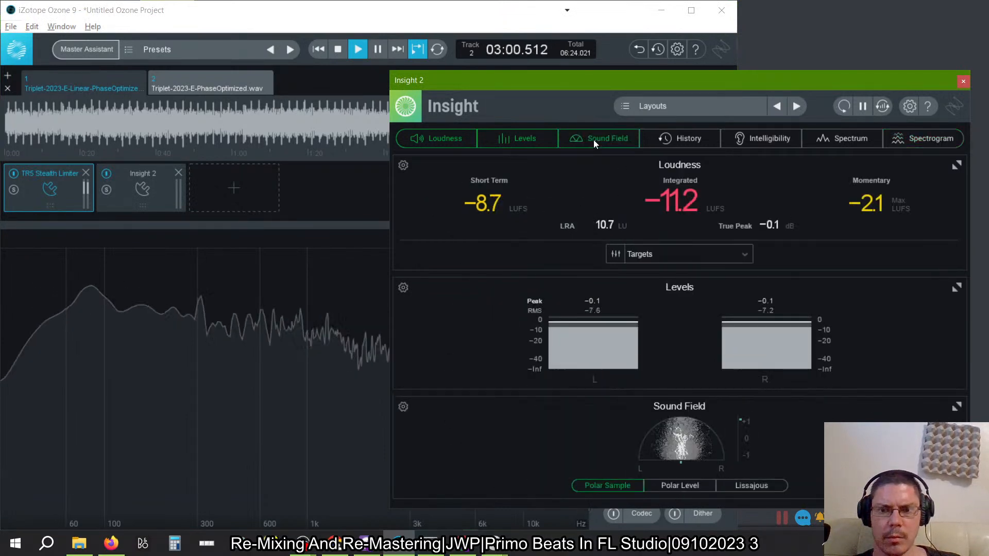
left_click(593, 140)
left_click(683, 137)
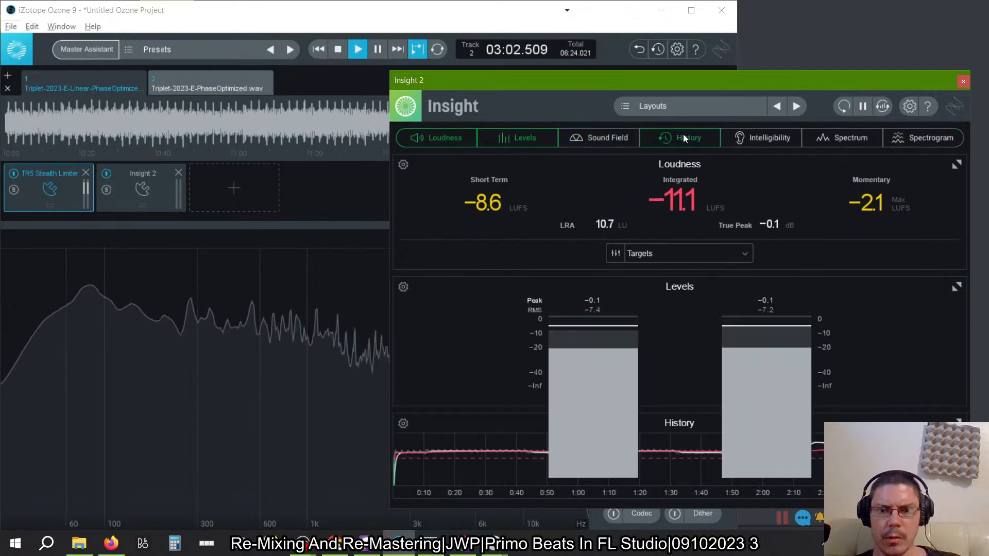
left_click(683, 137)
left_click(766, 139)
left_click(764, 141)
left_click(822, 136)
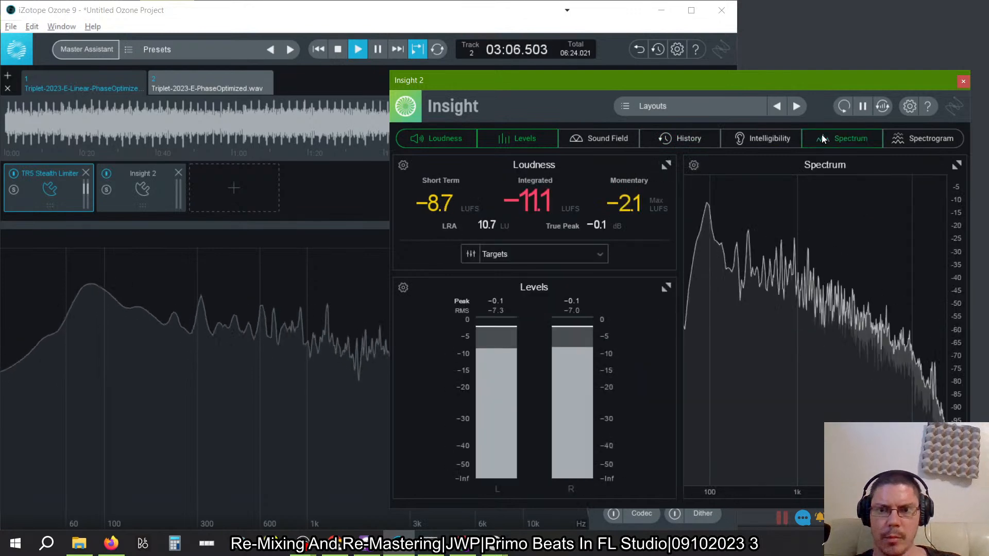
left_click(821, 136)
left_click(904, 143)
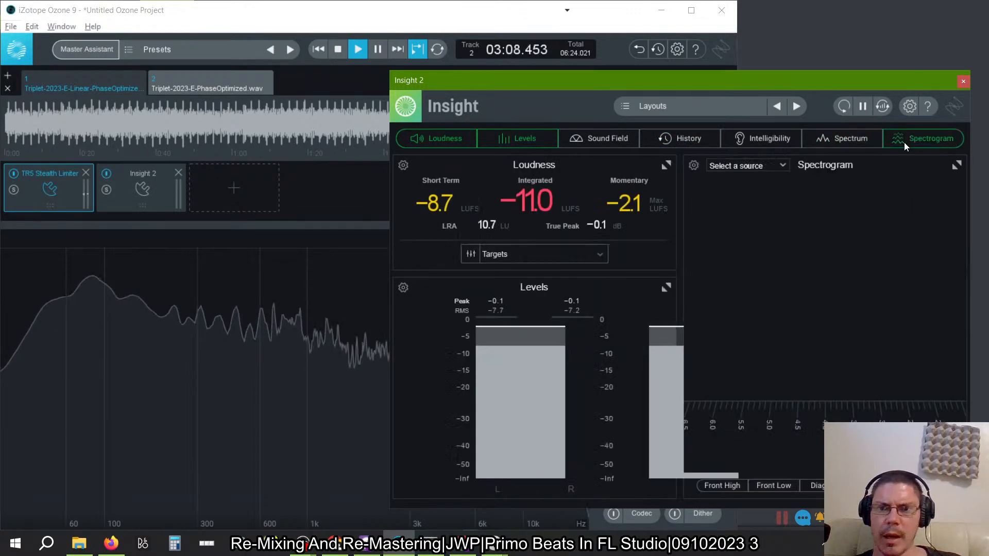
left_click(904, 143)
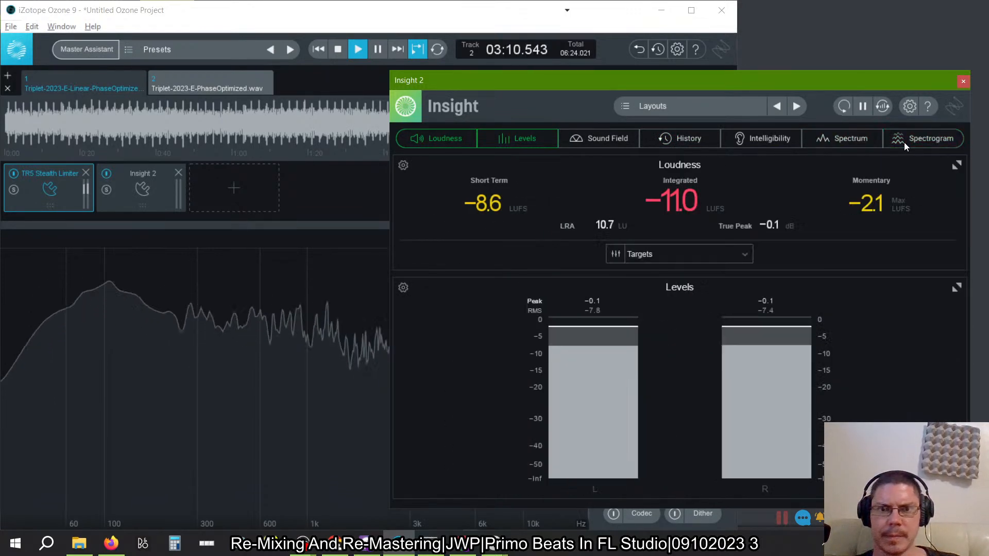
key("space")
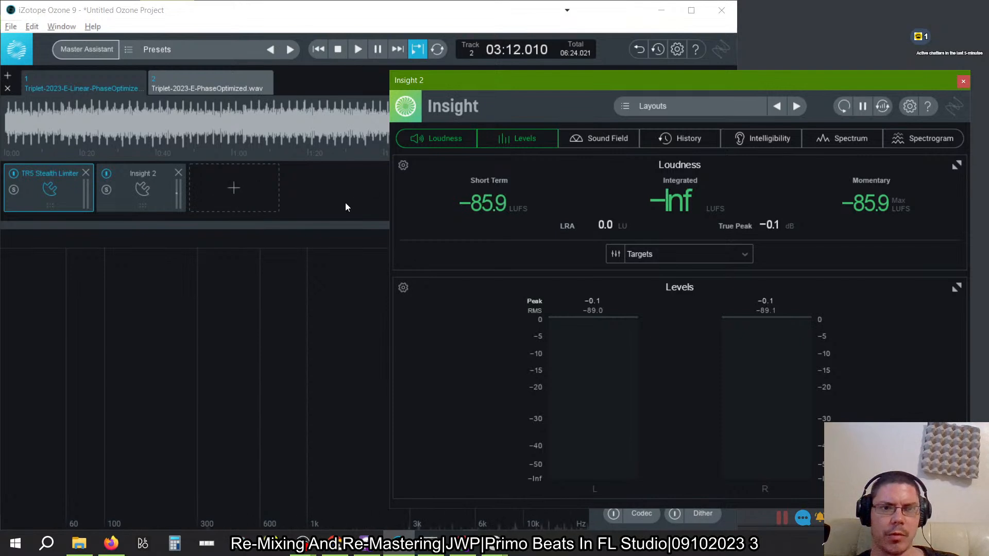
- Reopen the Stealth Limiter, play the track, and set the limiter's ISPL oversampling to 16x
double_click(32, 199)
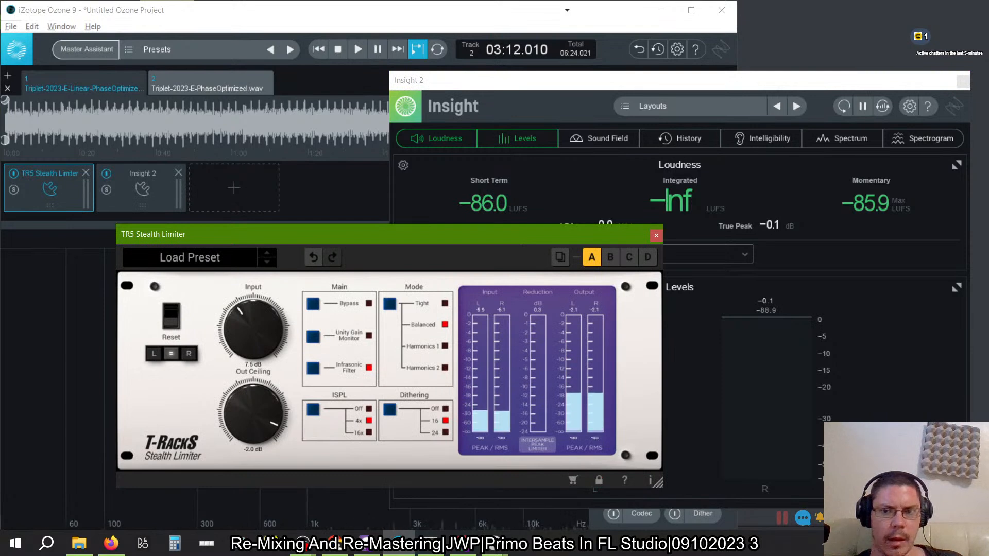
left_click(359, 49)
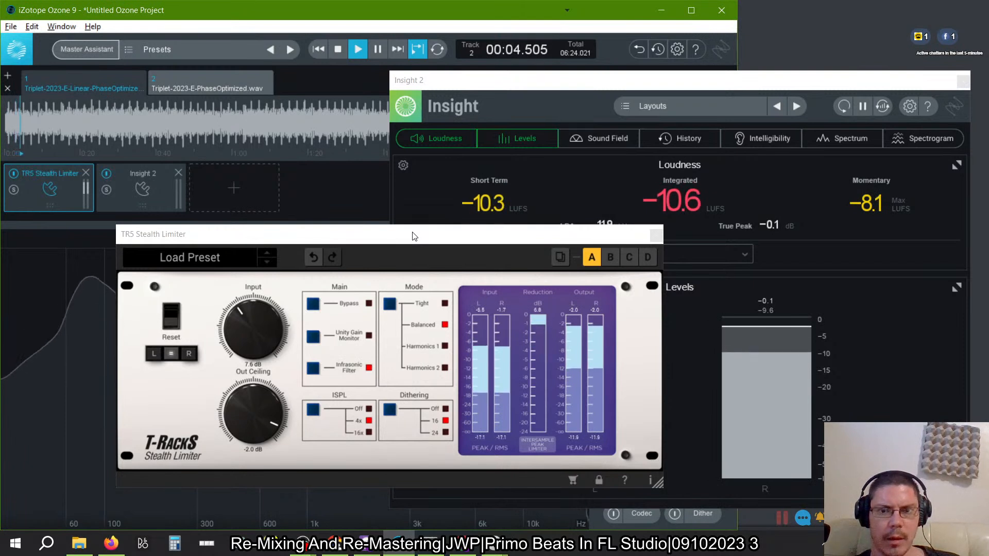
left_click(374, 232)
left_click_drag(374, 232, 299, 228)
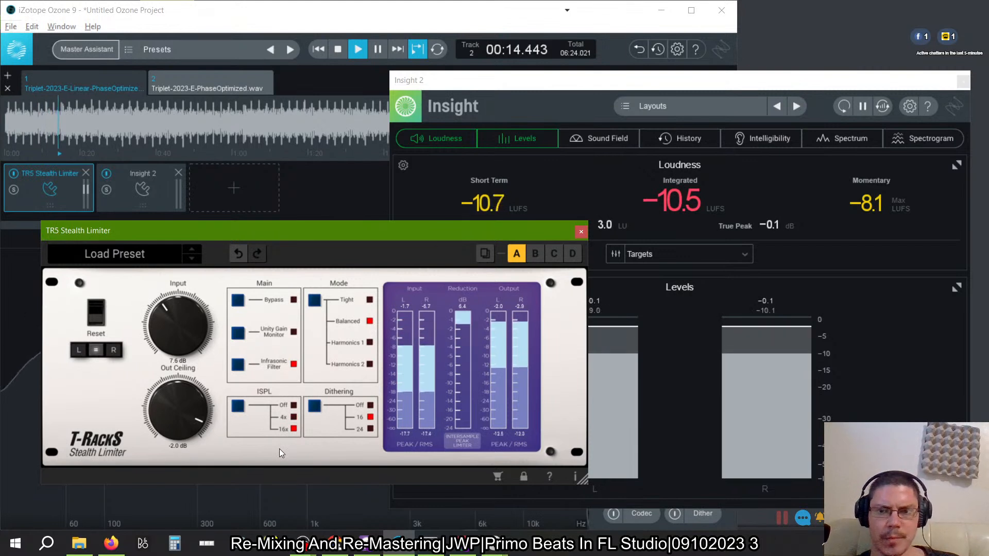
- Reset Insight's peak and loudness readings, check the levels against the limiter's meters, and stop playback
left_click(743, 178)
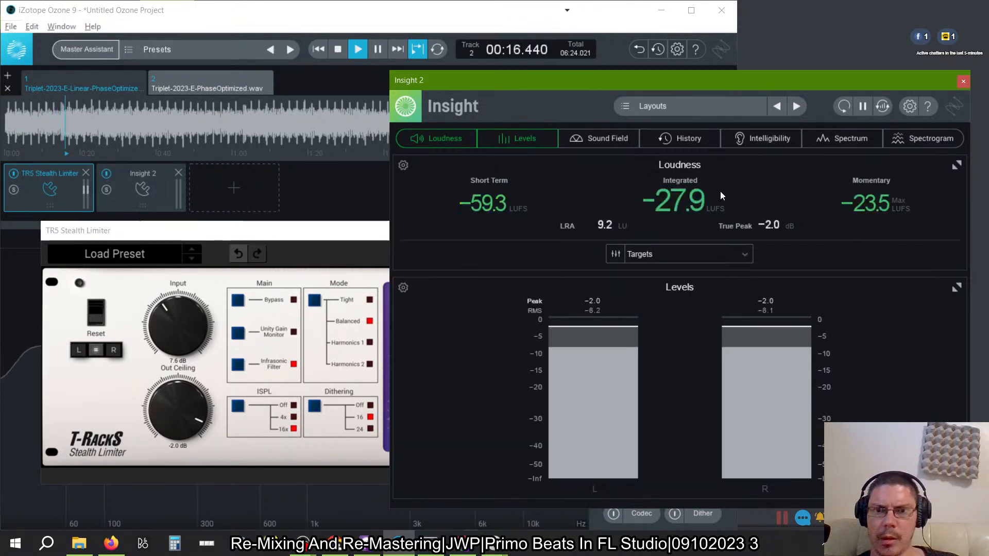
left_click(389, 251)
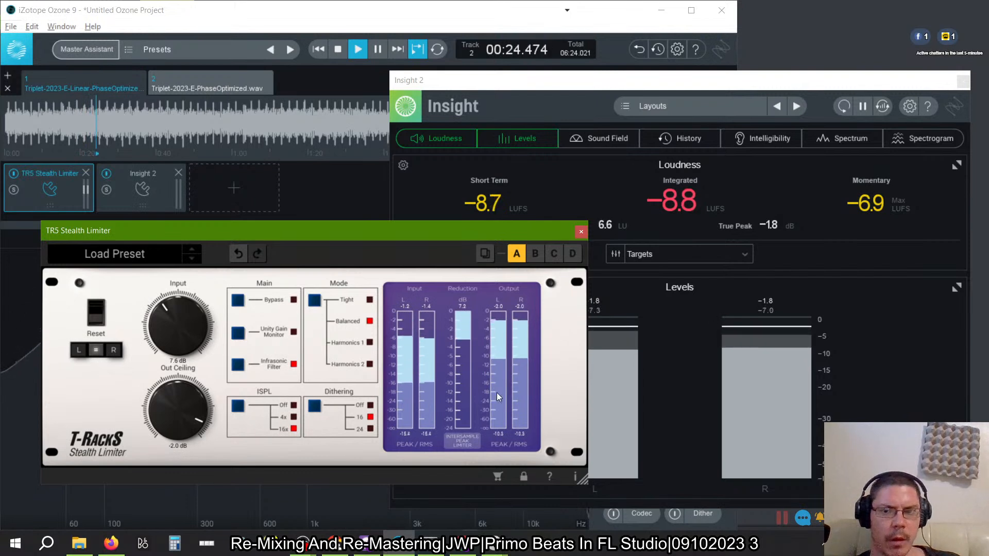
left_click(337, 49)
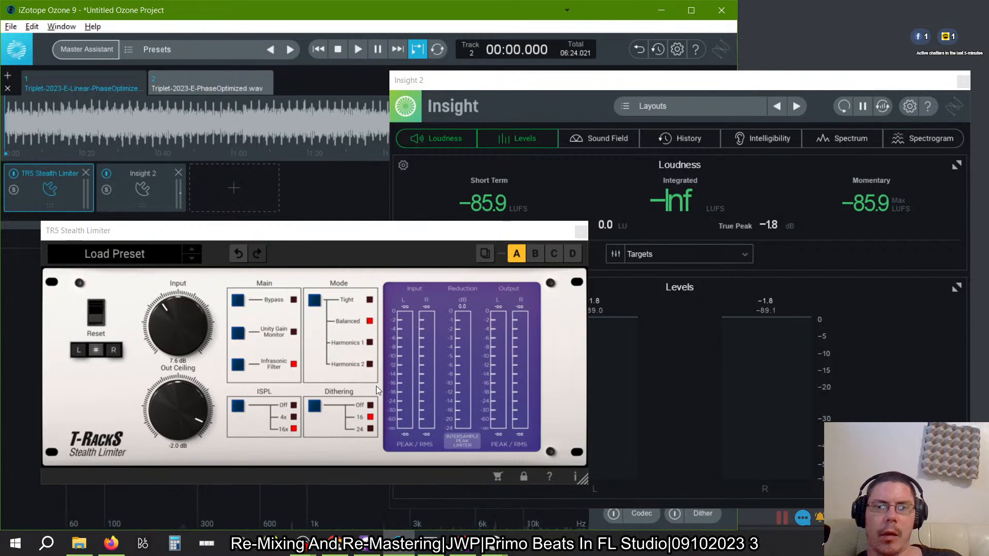
- Lower the Stealth Limiter's input gain to 0 dB during playback and replay the track from the start
mouse_move(462, 241)
left_mouse_down()
mouse_move(443, 141)
mouse_move(391, 162)
mouse_move(460, 249)
mouse_move(446, 252)
left_mouse_up()
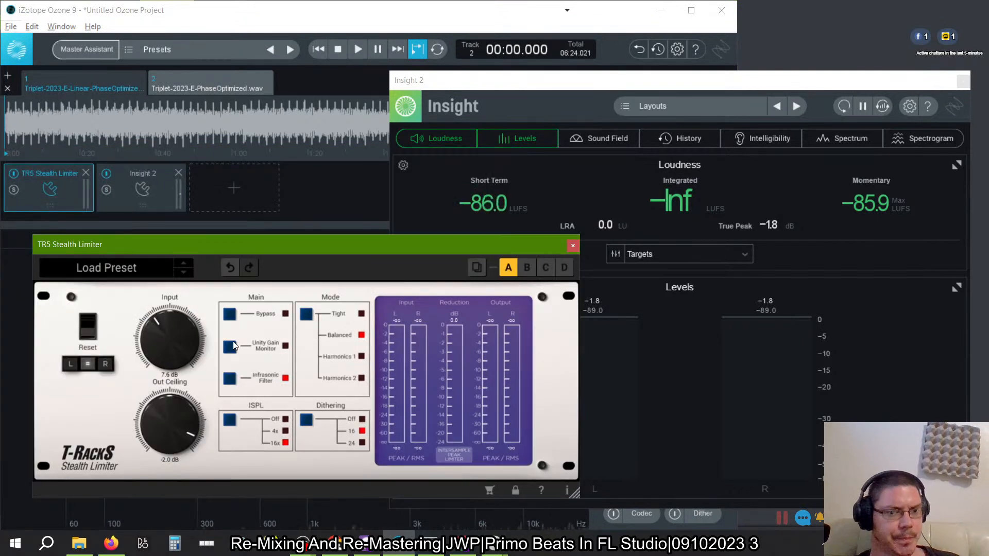
left_click(360, 50)
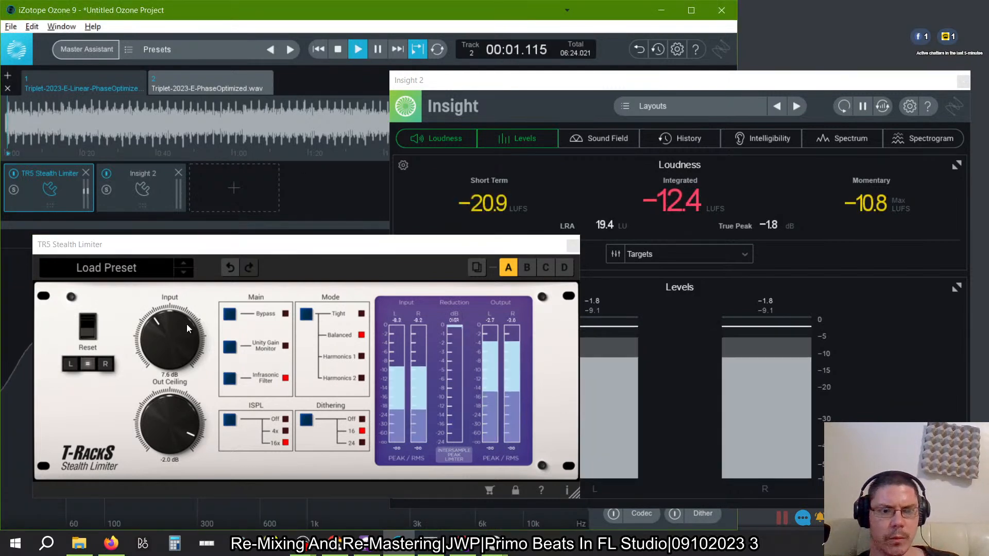
left_click_drag(189, 325, 190, 376)
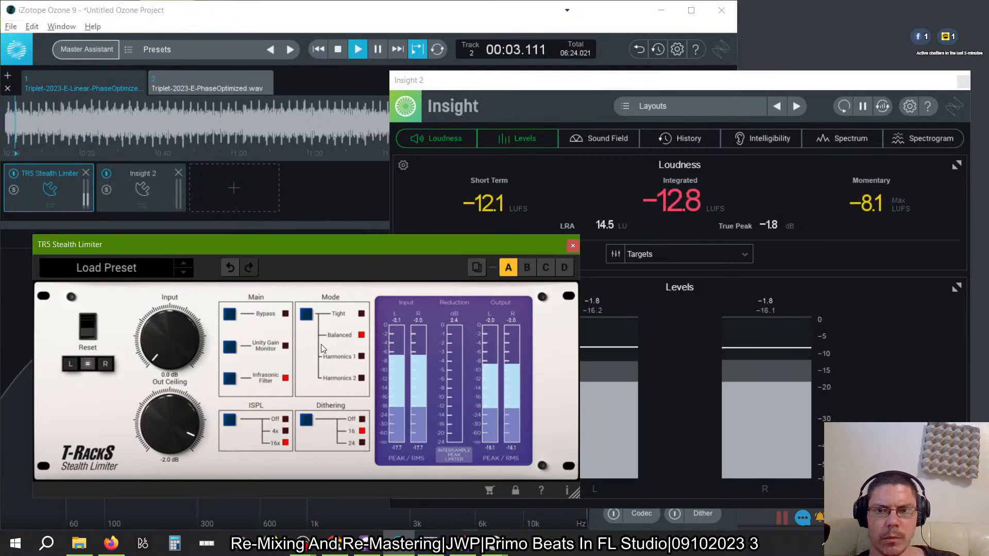
left_click(338, 49)
left_click(356, 50)
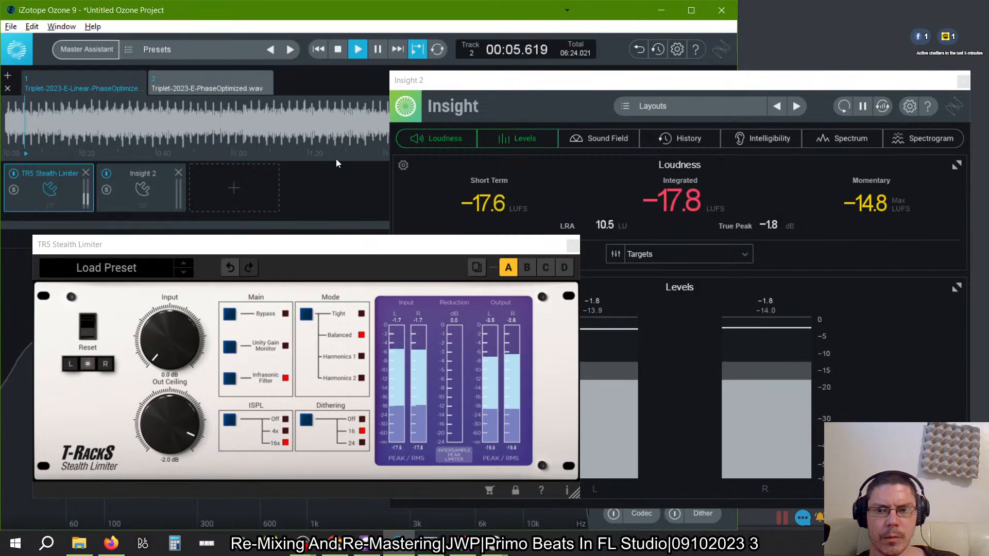
- Set the limiter's input gain to 4 dB, raise it to 7.5 dB, and audition the track from the start
left_click(166, 377)
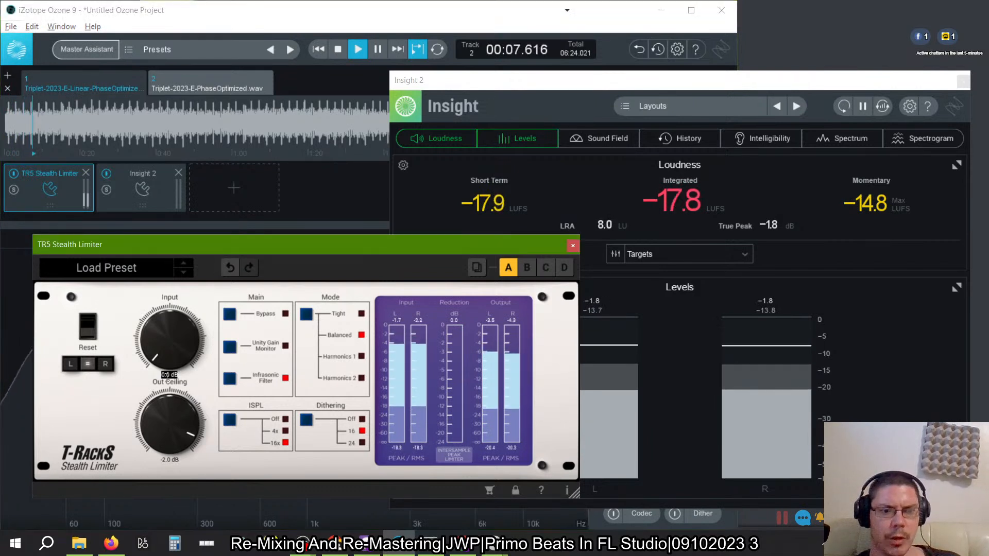
left_click(168, 375)
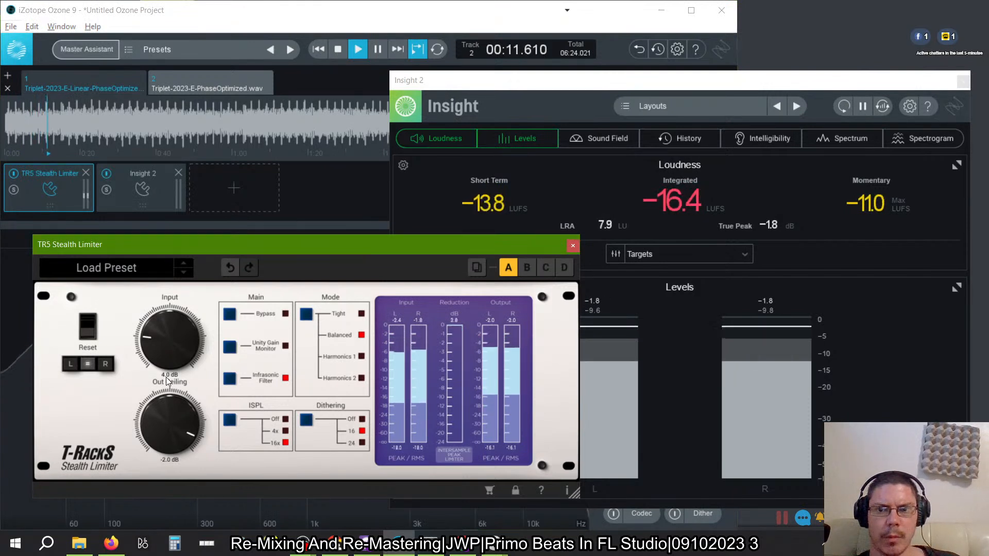
key("Return")
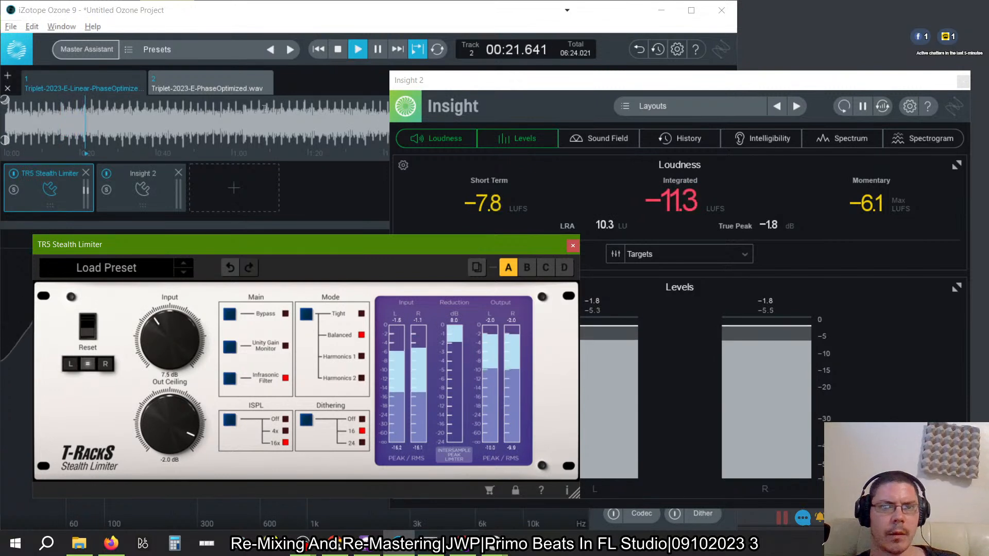
left_click(354, 50)
left_click(337, 49)
left_click(353, 49)
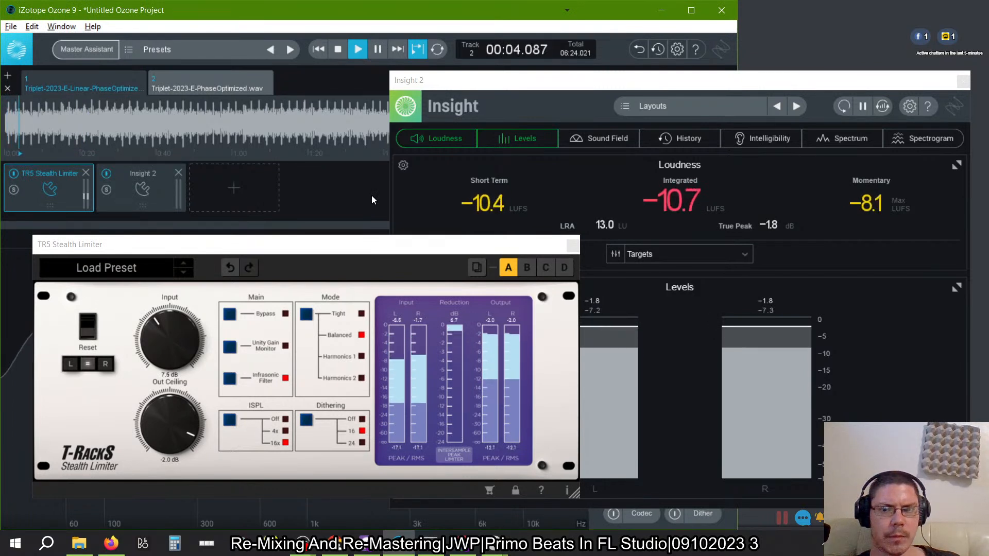
left_click(338, 50)
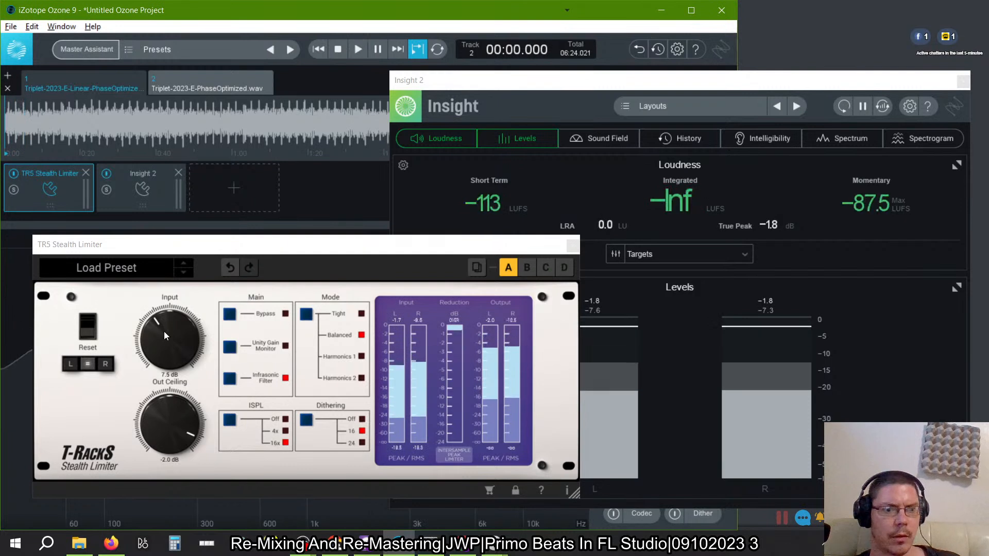
- Set the limiter's input gain to 6 dB and play the opening of the track to meter its loudness
left_click(170, 374)
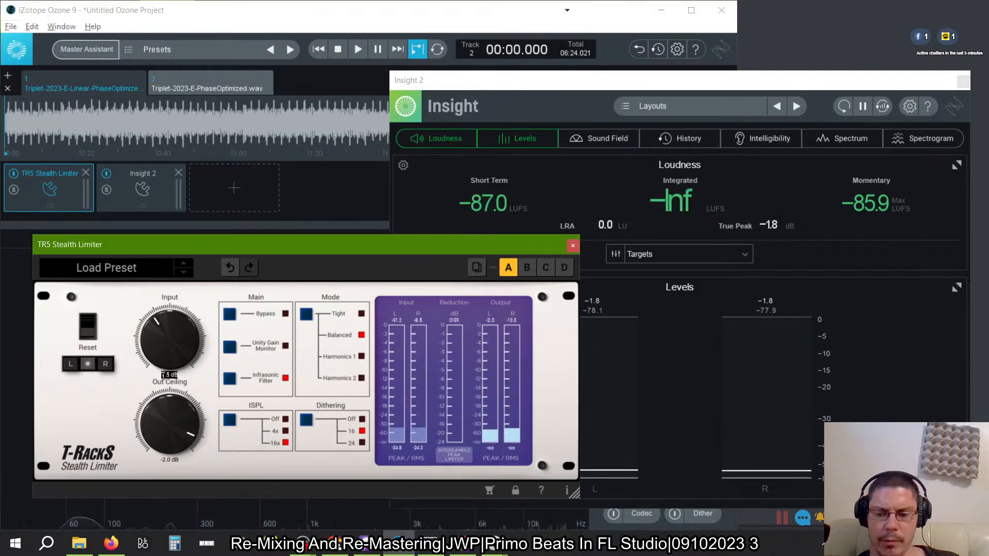
type("6")
key("Return")
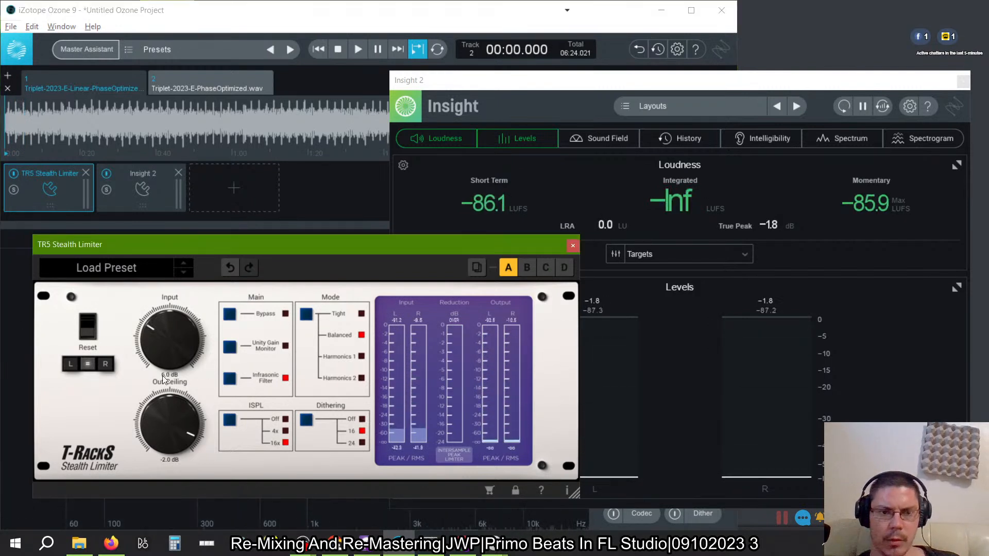
left_click(358, 50)
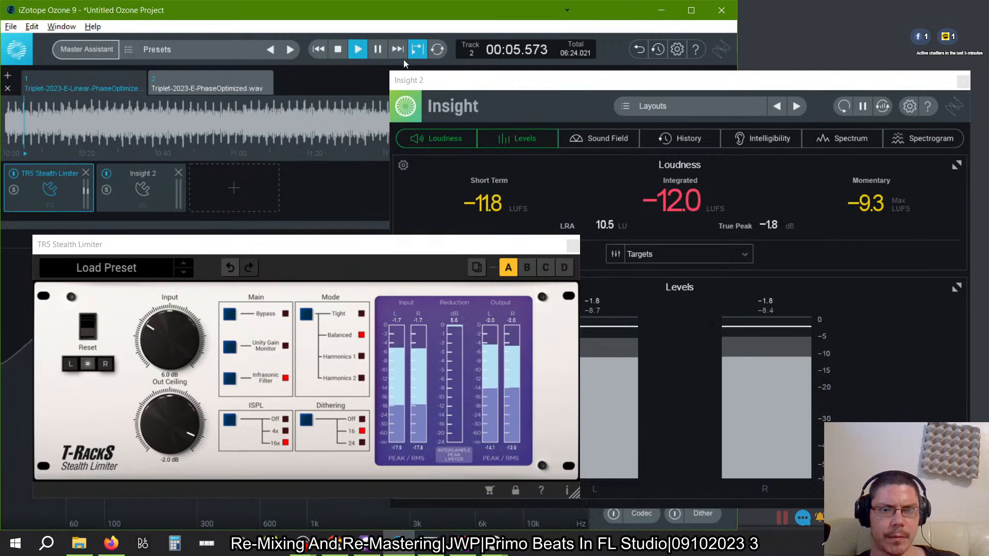
left_click(342, 47)
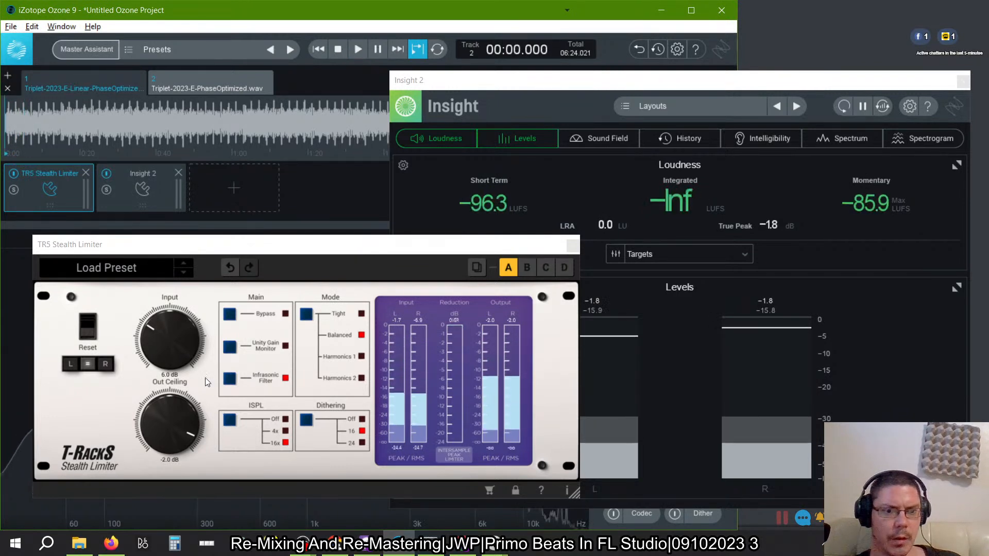
- Set the limiter's input gain to 4.5 dB and play the track from the start
left_click(165, 372)
type("4")
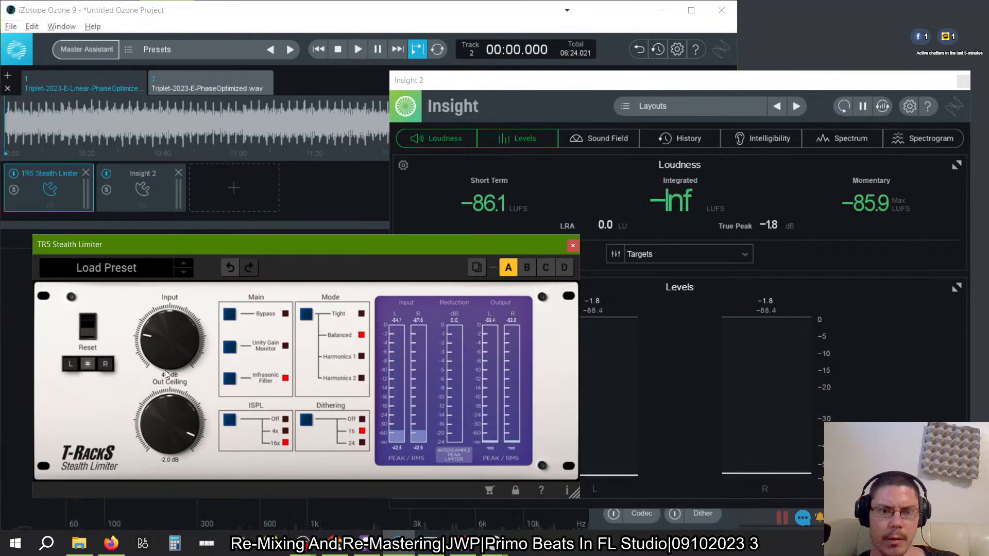
key("Return")
left_click(354, 46)
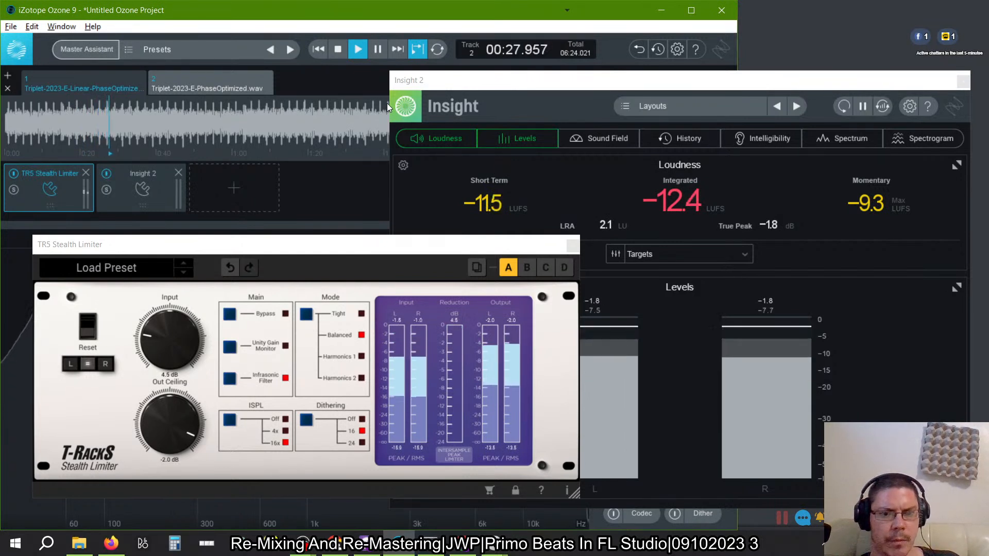
- Audition the limiter's Harmonics 1 mode from the start of the track, switch the mode to Harmonics 2, and stop playback
left_click(361, 356)
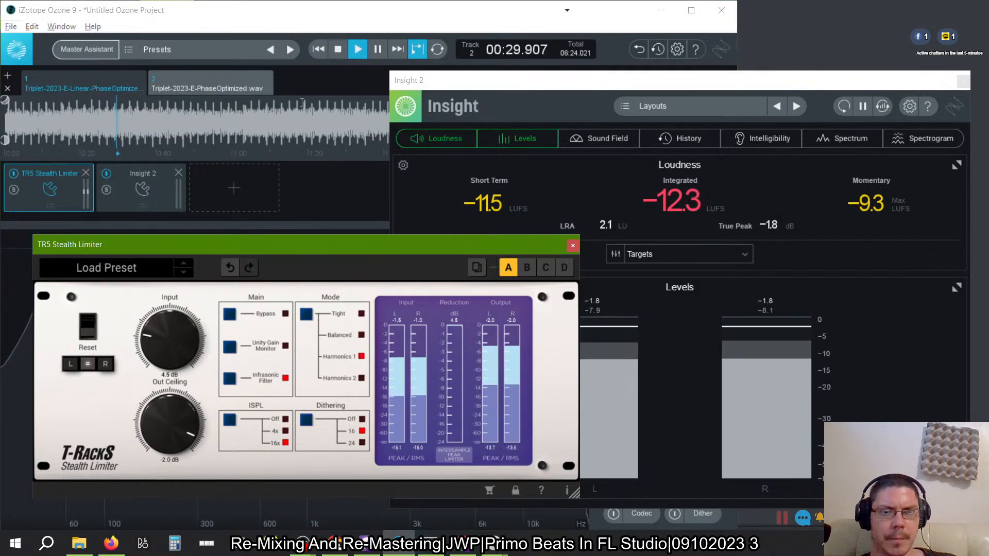
left_click(341, 50)
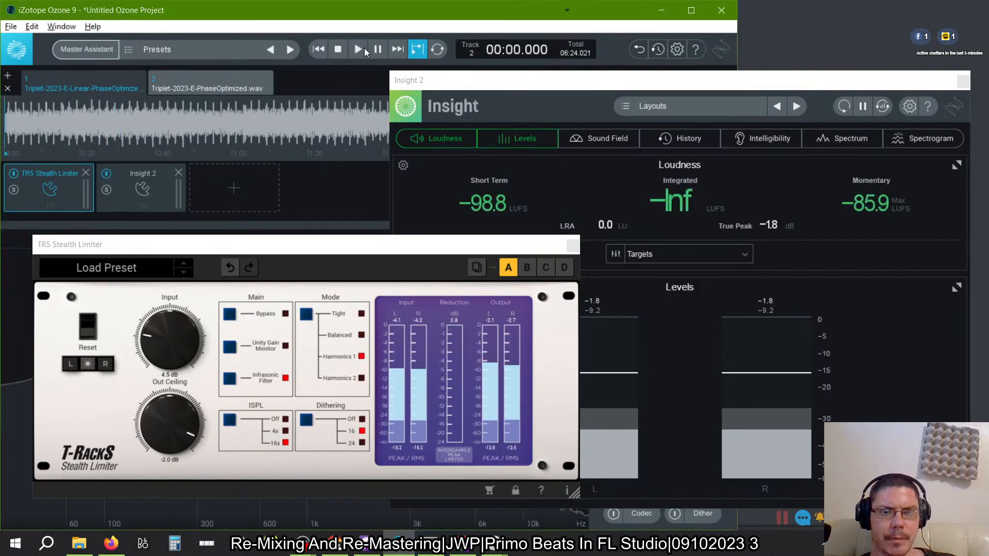
left_click(357, 50)
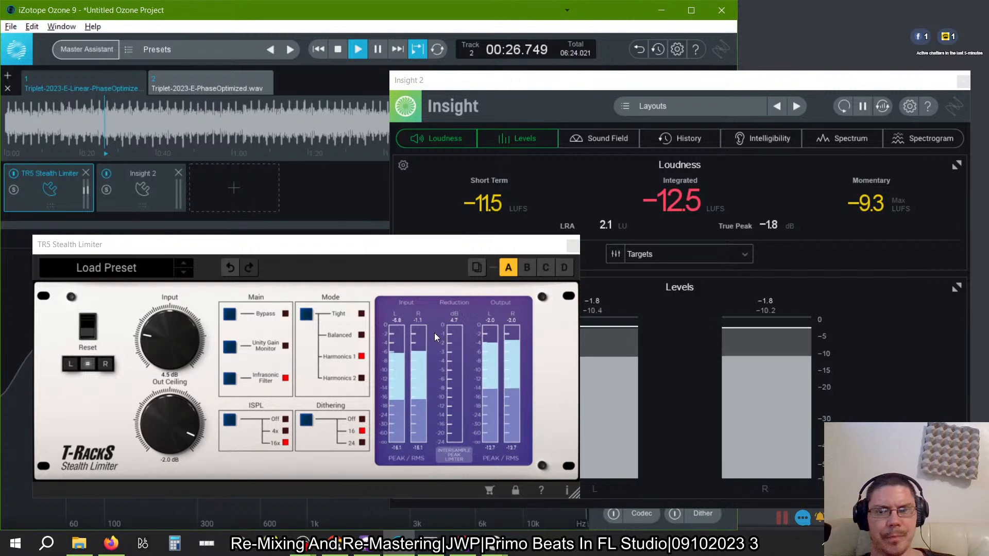
left_click(306, 315)
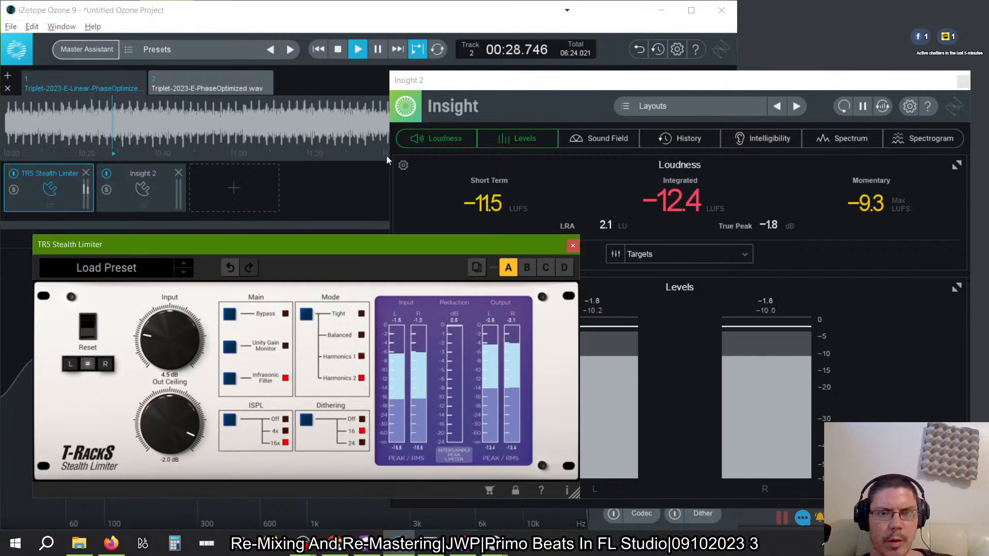
left_click(337, 49)
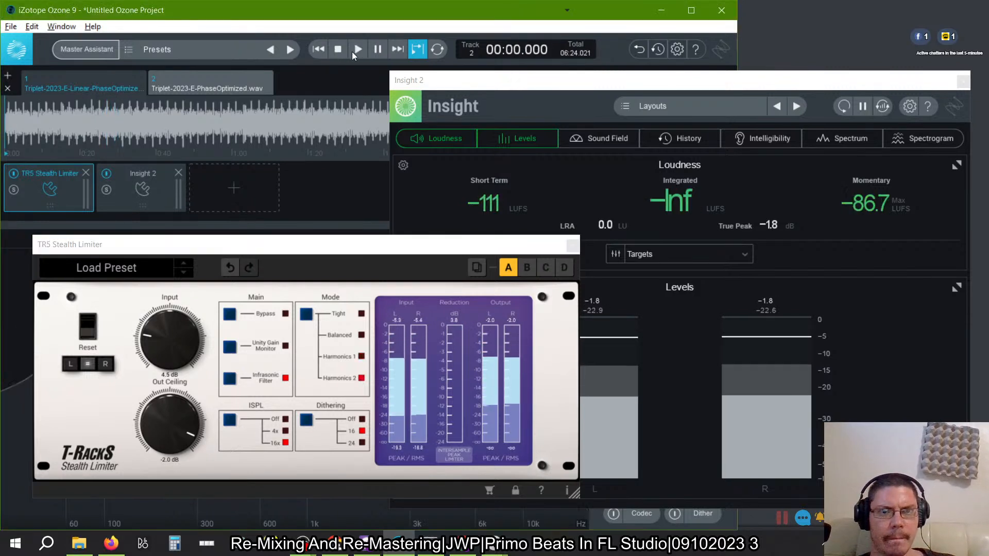
- Play the track from the start in Harmonics 2 mode and compare it with the limiter module bypassed and active
left_click(357, 51)
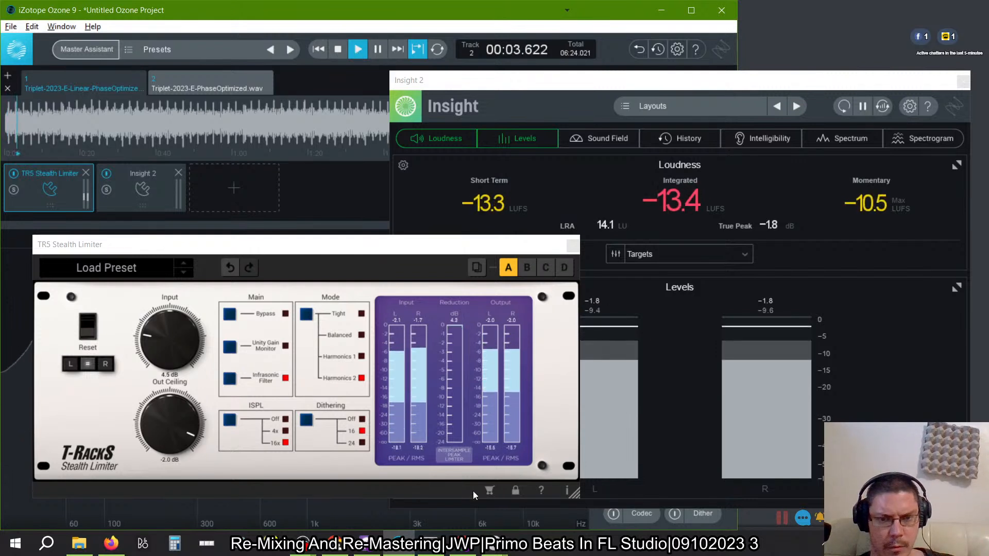
left_click(453, 462)
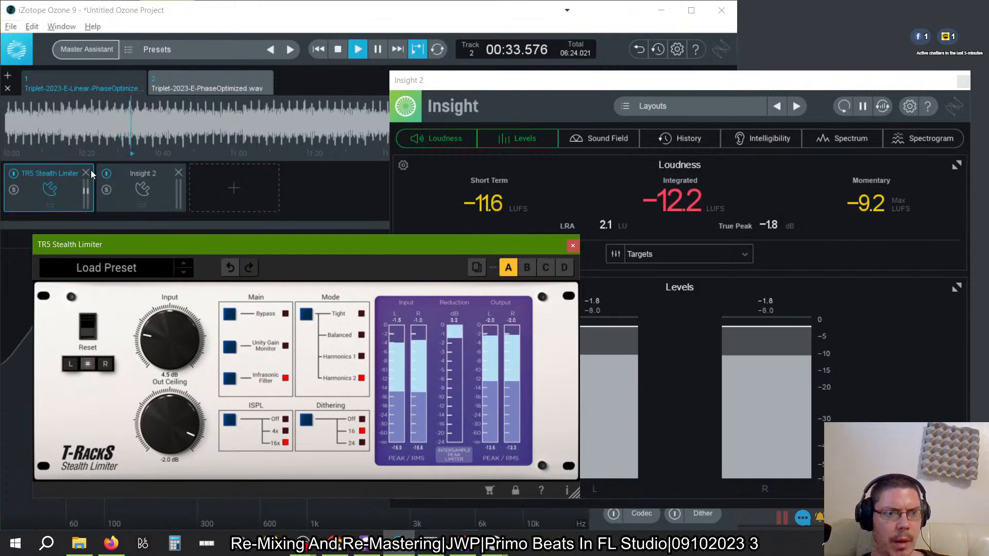
left_click(15, 174)
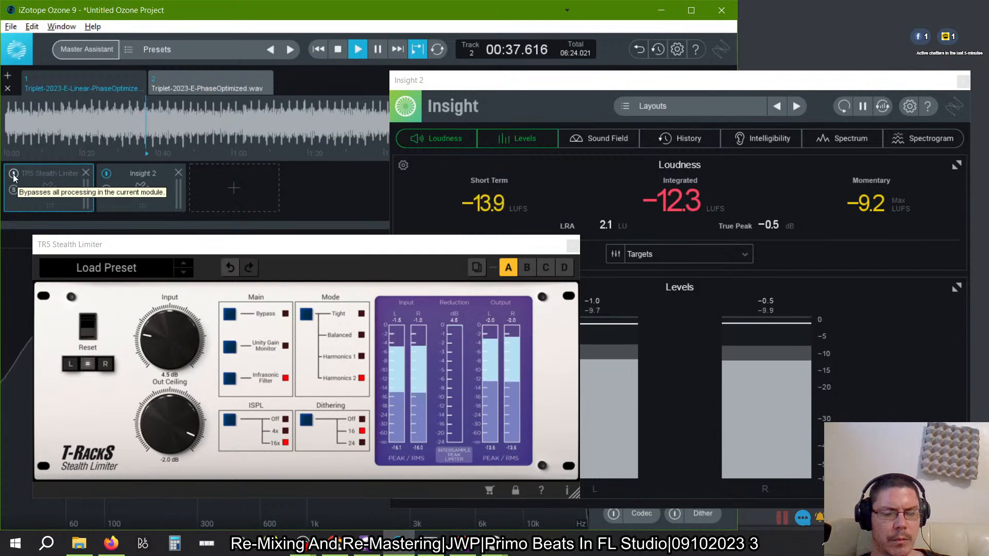
left_click(14, 176)
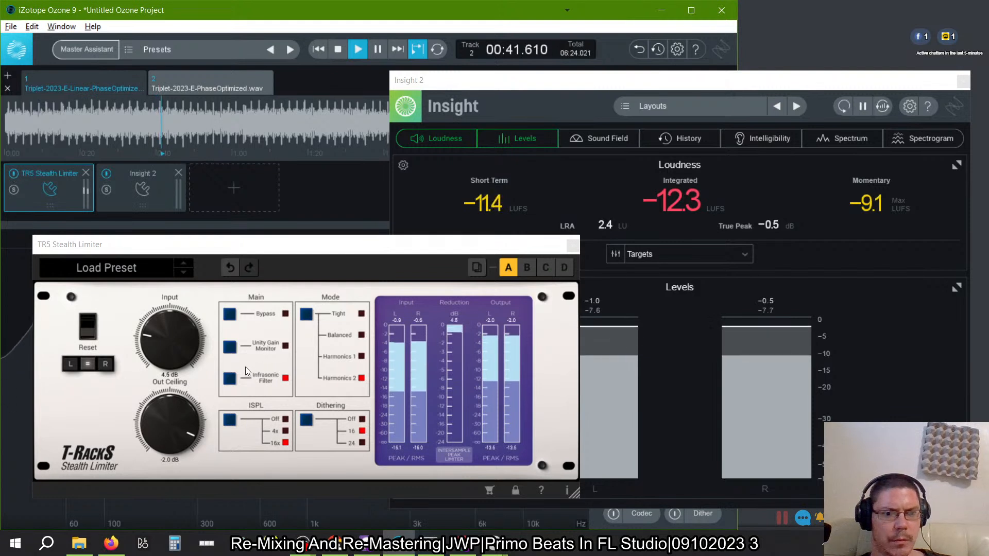
left_click(234, 349)
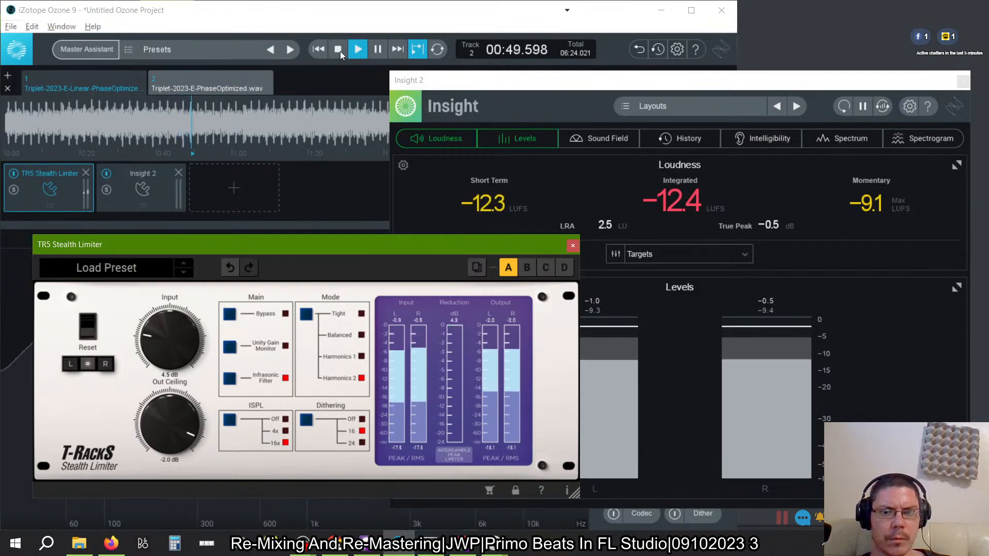
left_click(13, 174)
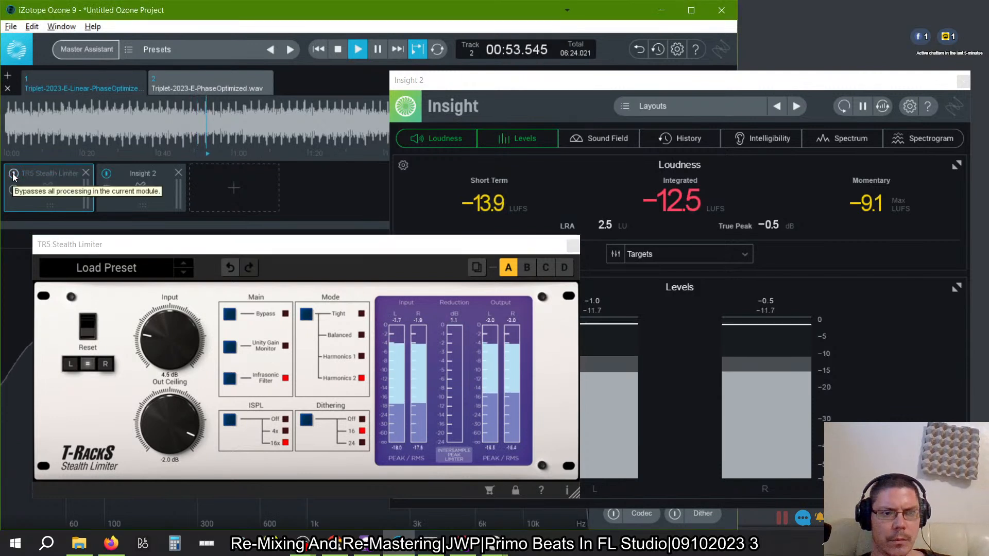
left_click(13, 174)
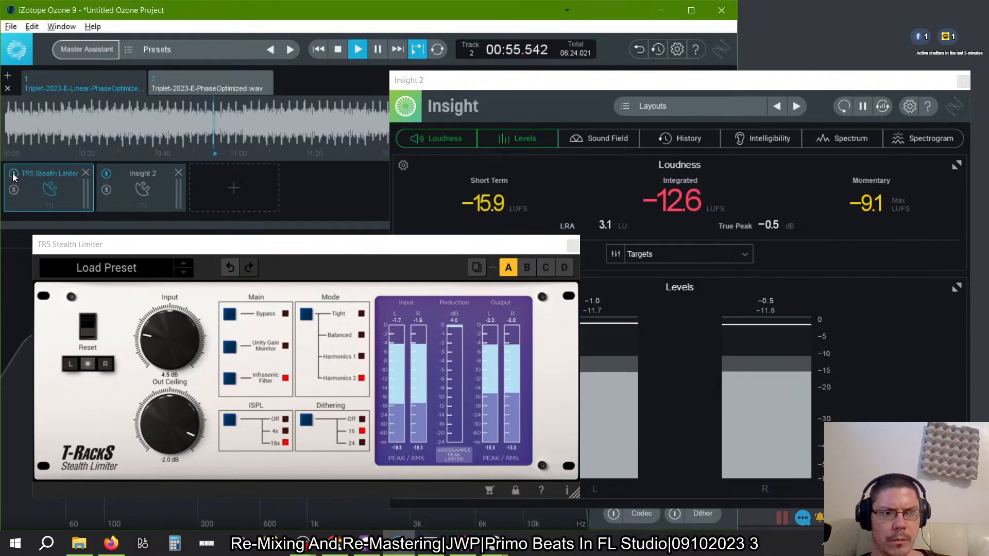
- Turn on the limiter's Unity Gain Monitor and compare the sound with the plug-in's own Bypass on and off
left_click(235, 346)
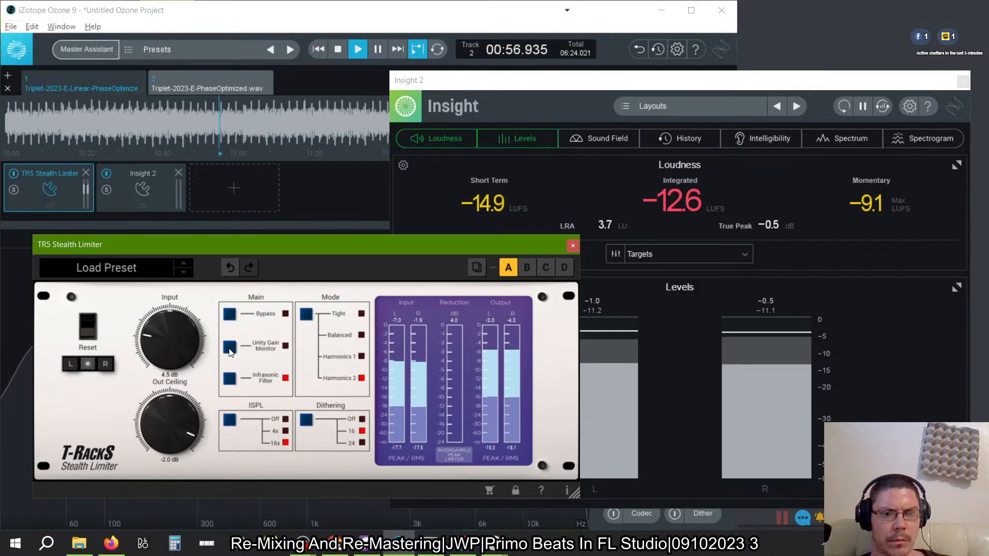
left_click(230, 317)
left_click(230, 316)
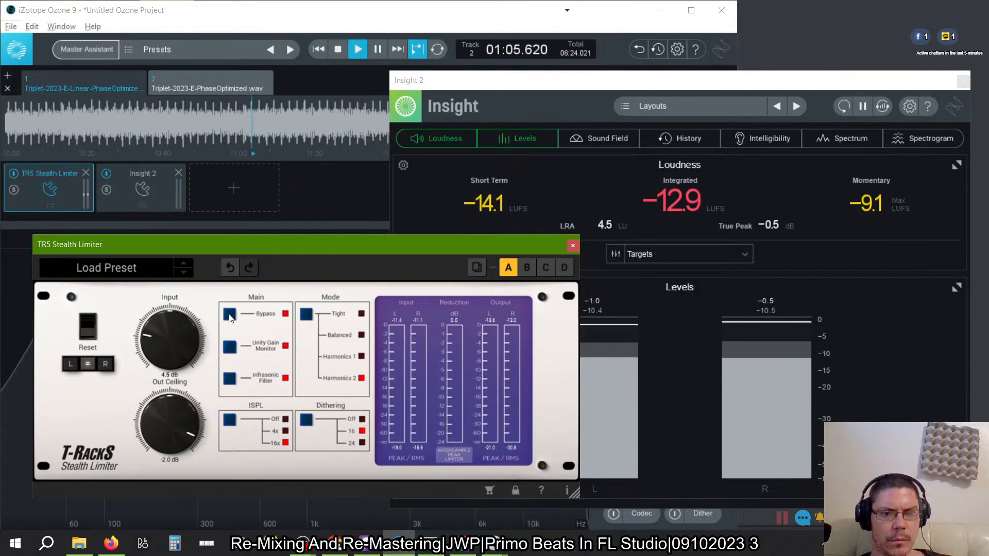
left_click(229, 316)
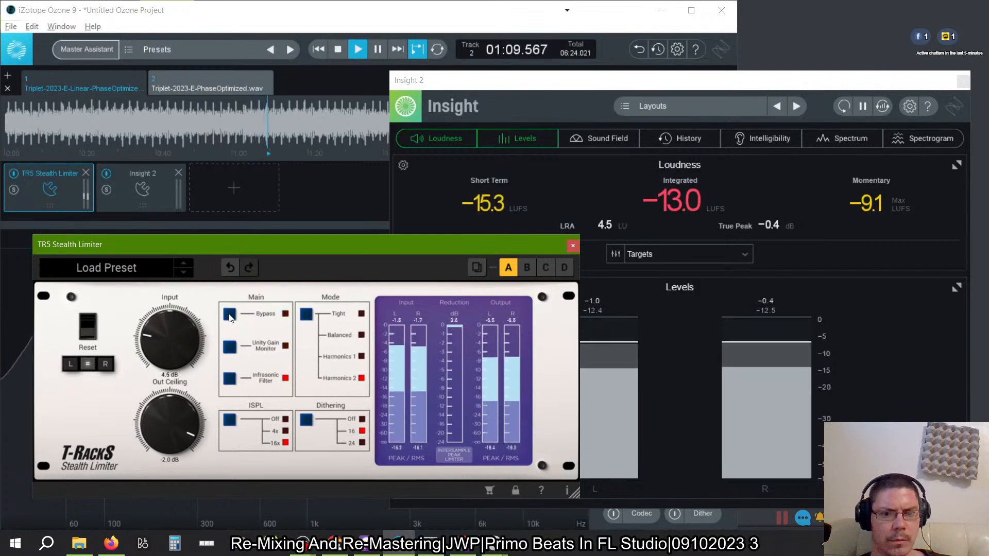
left_click(229, 316)
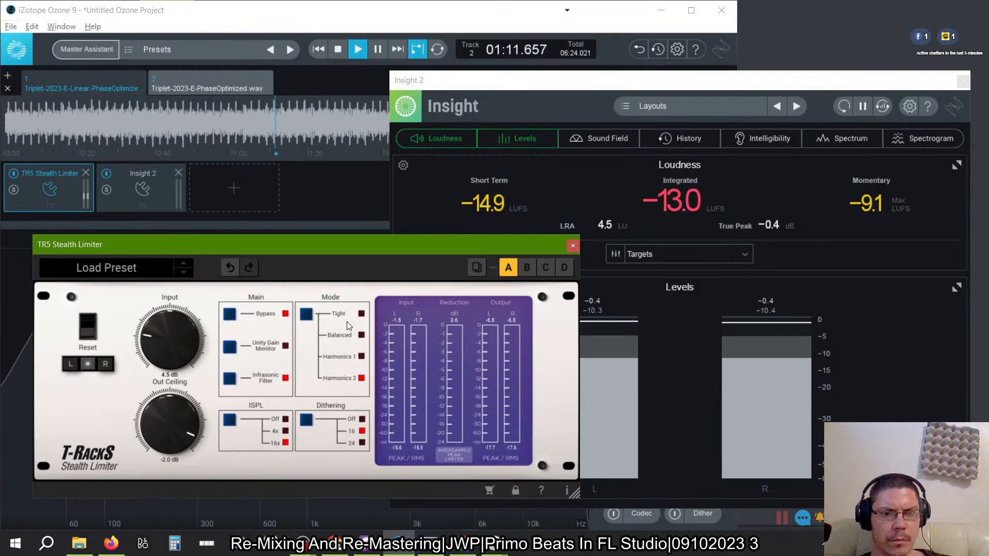
- Audition the limiter in Tight mode against its bypassed signal, leave Bypass on, and stop playback
left_click(230, 316)
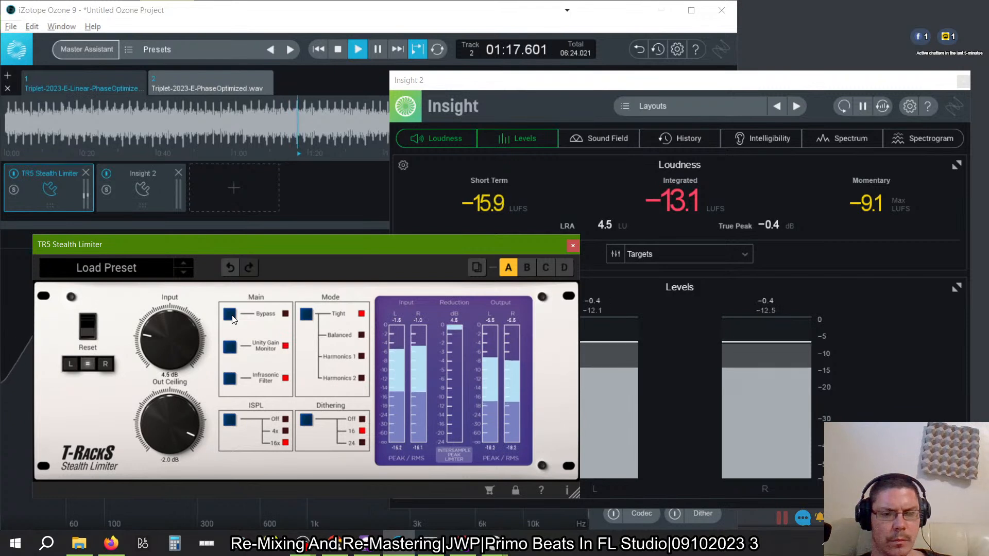
left_click(231, 316)
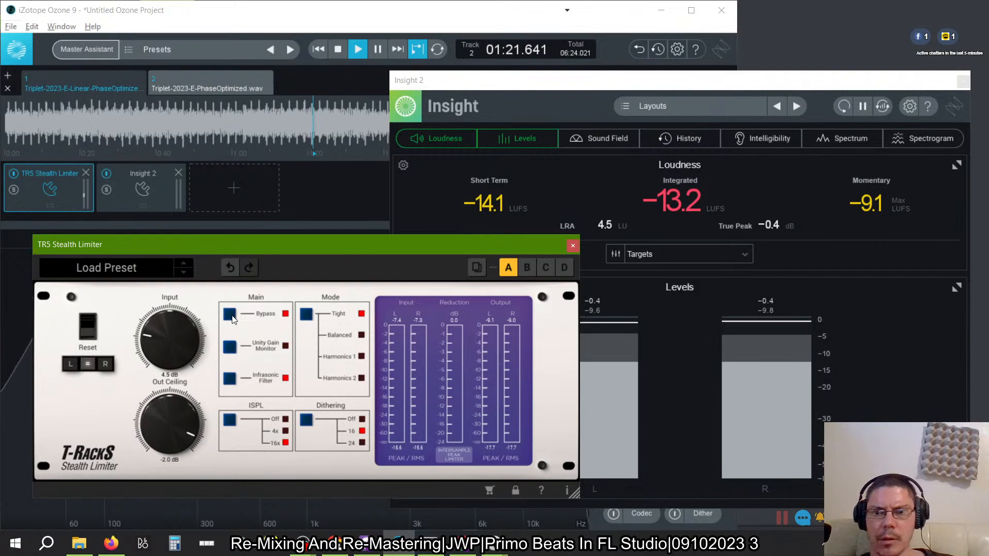
left_click(338, 50)
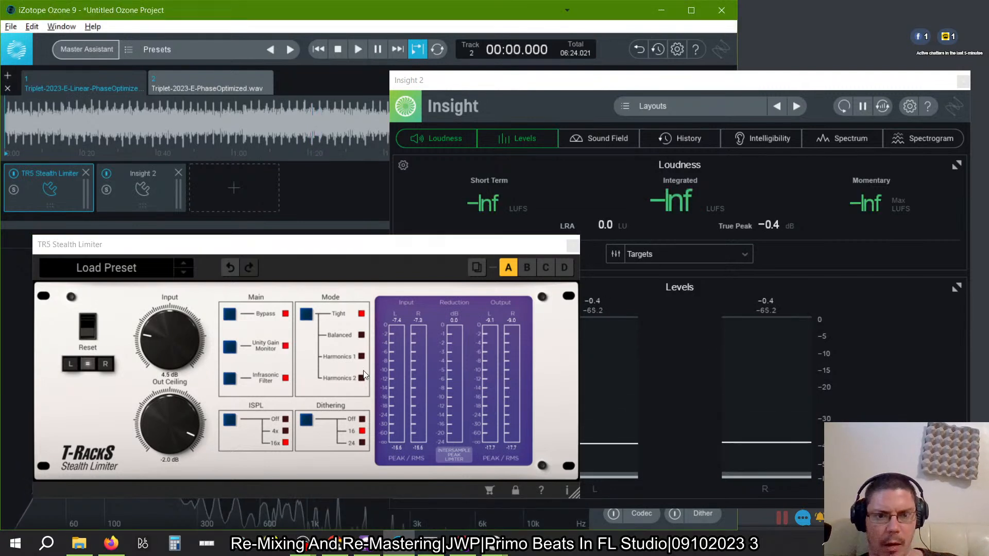
- Close the limiter and Insight 2 windows and add the TR5 Saturator X plug-in as a new module in the chain
left_click(572, 247)
left_click(217, 190)
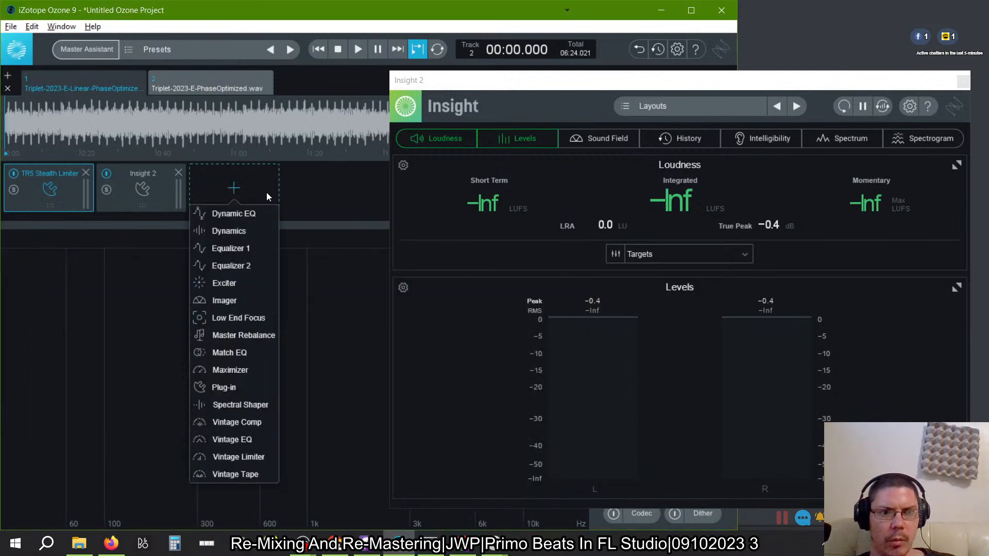
left_click(223, 391)
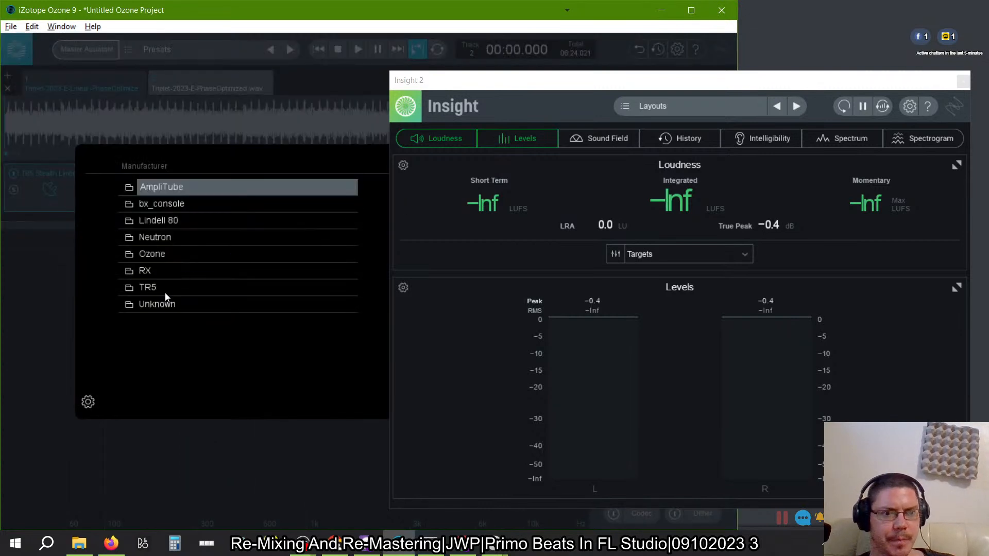
left_click(165, 292)
left_click(963, 81)
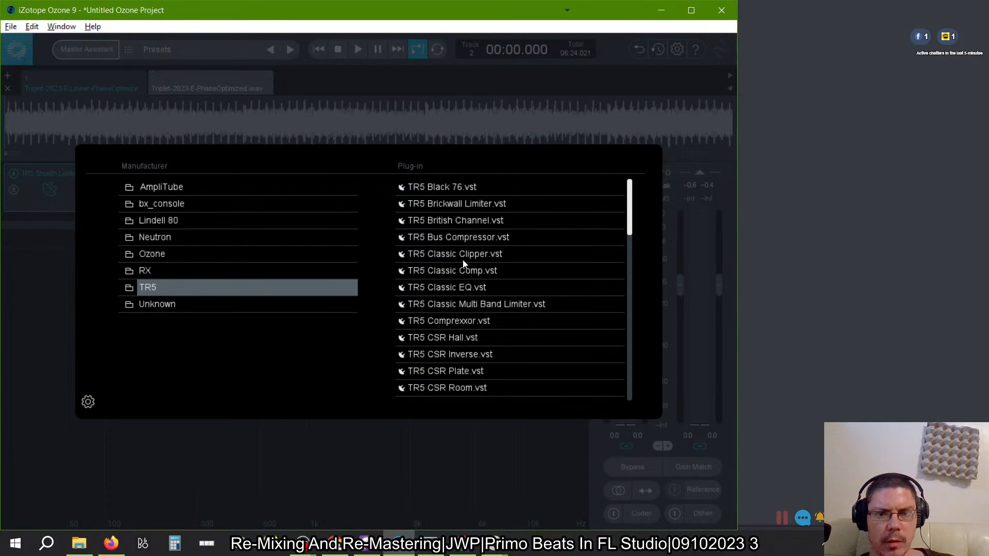
scroll(463, 261, "down", 2)
scroll(463, 262, "down", 2)
scroll(463, 262, "up", 2)
scroll(462, 262, "down", 3)
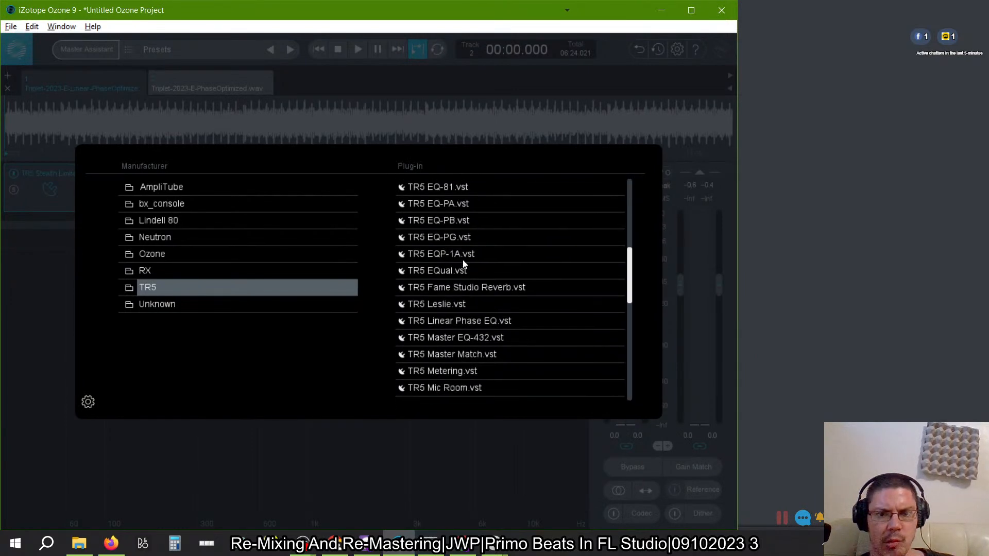
scroll(463, 261, "down", 3)
scroll(463, 262, "down", 4)
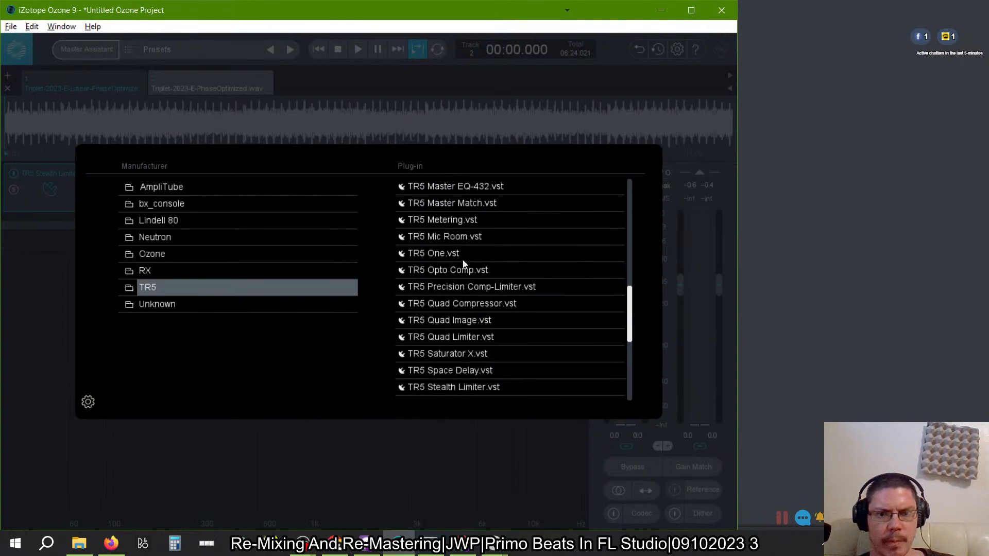
scroll(463, 263, "down", 1)
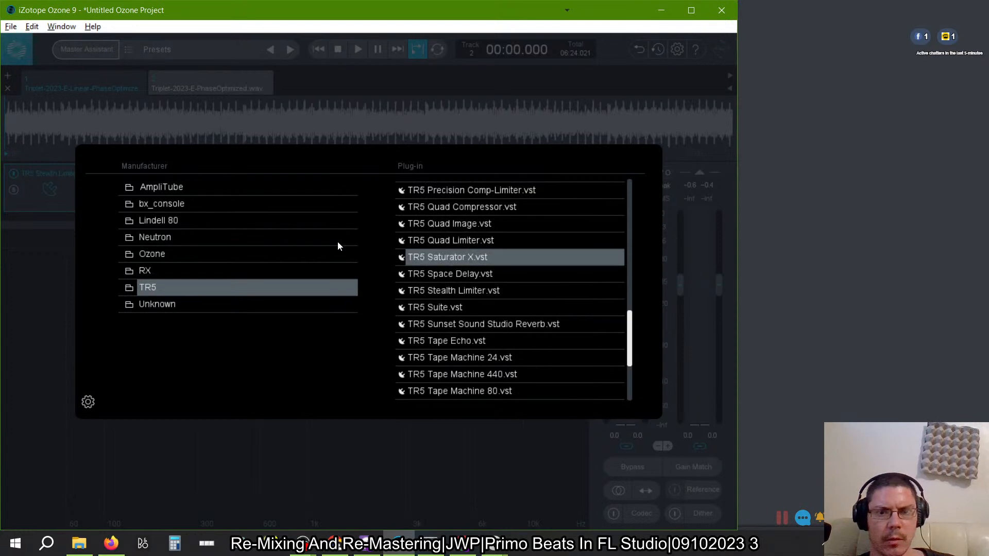
double_click(453, 257)
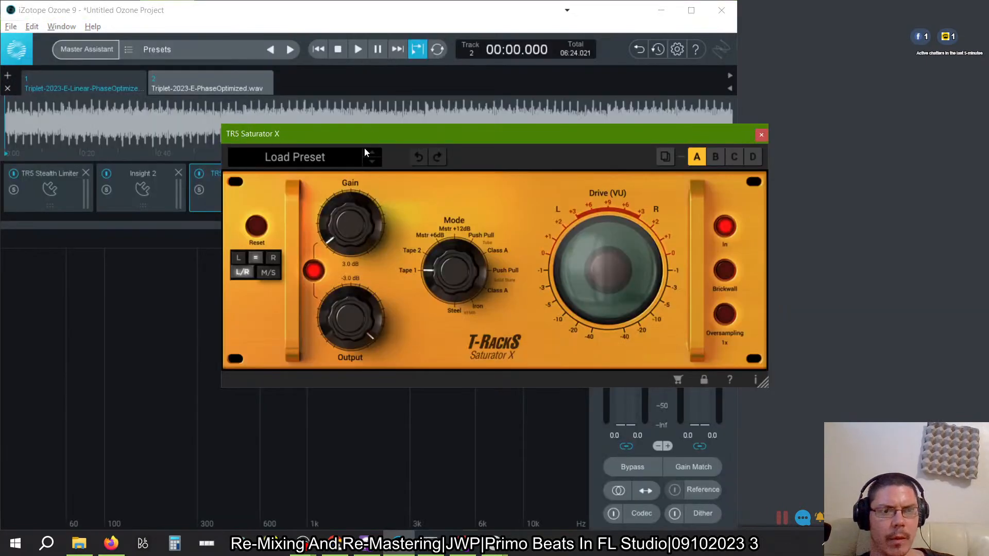
- Place Saturator X before Insight 2 in the chain and arrange both plug-in windows for metering during playback
left_click_drag(199, 203, 129, 203)
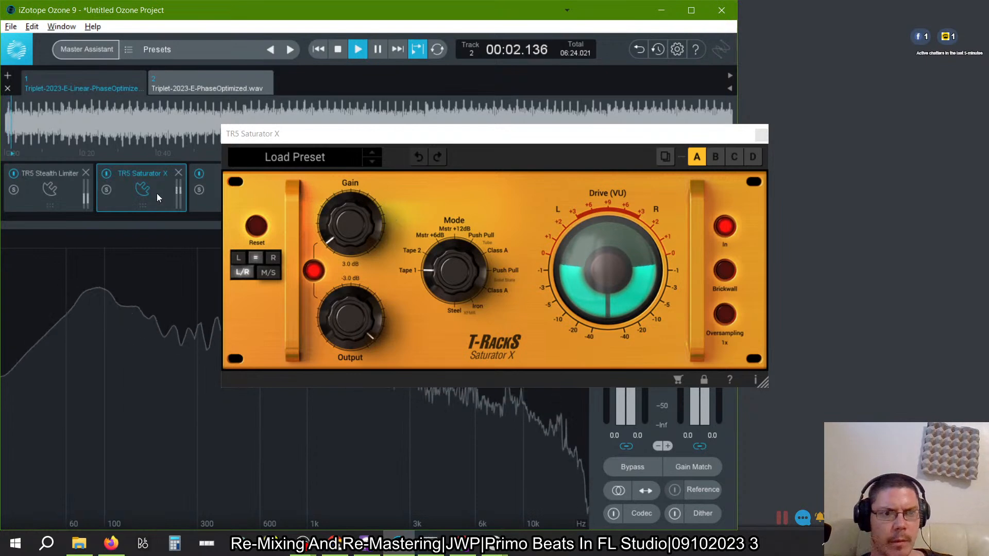
left_click(222, 199)
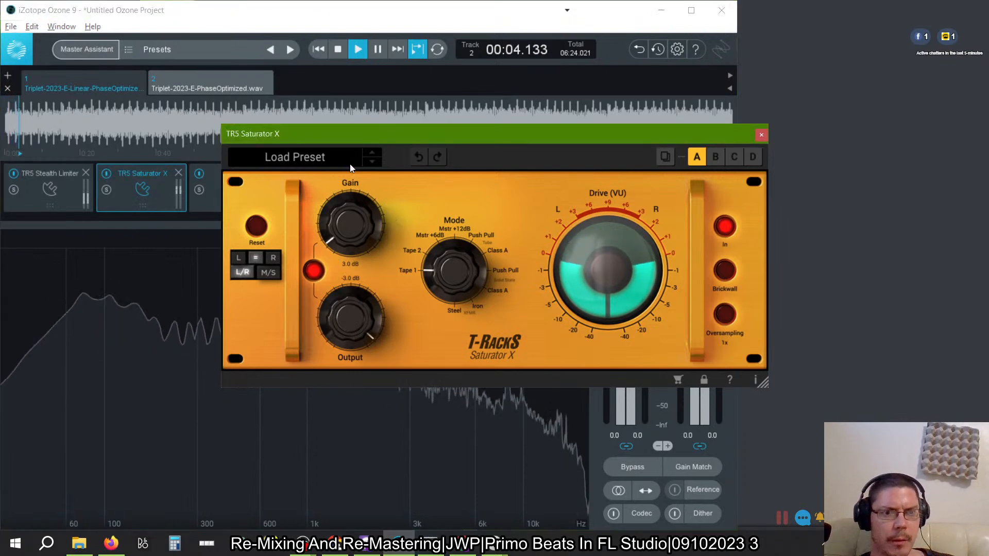
left_click_drag(369, 135, 245, 261)
left_click(238, 194)
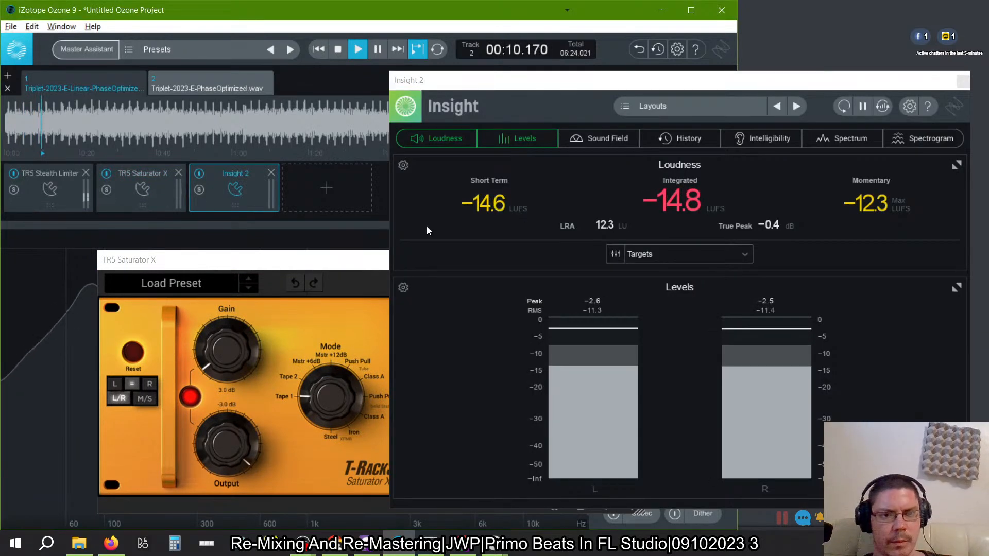
left_click(344, 264)
left_click_drag(344, 264, 290, 221)
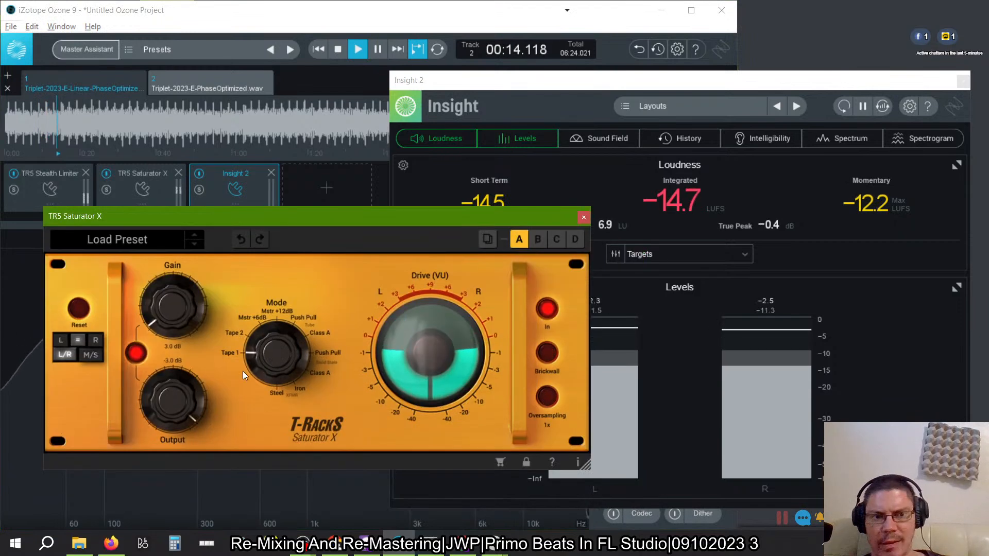
- Try unlinked saturator levels of 5.9 dB gain and -12.8 dB output, and return both to 0.0 dB with the link on
left_click_drag(174, 318, 181, 392)
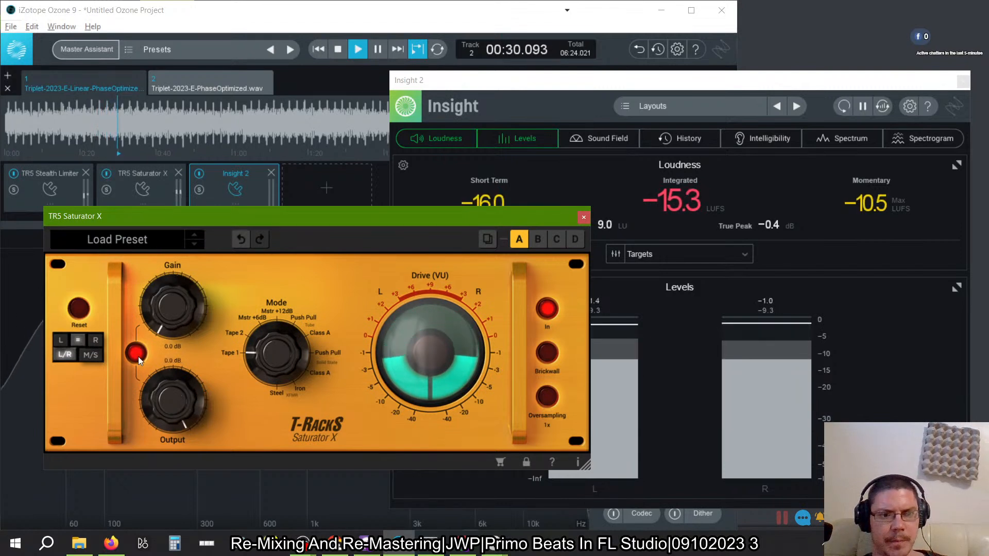
left_click_drag(176, 315, 169, 286)
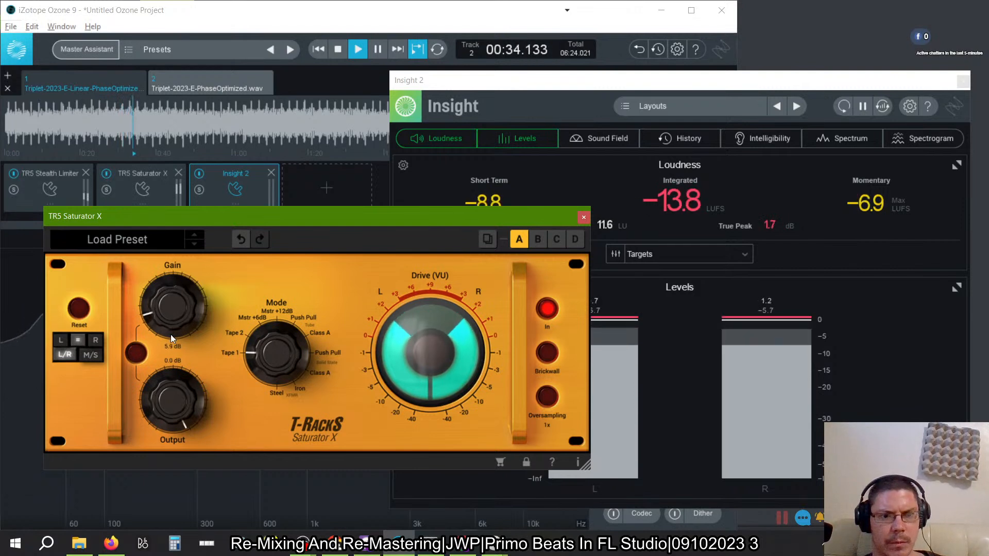
left_click_drag(168, 388, 171, 410)
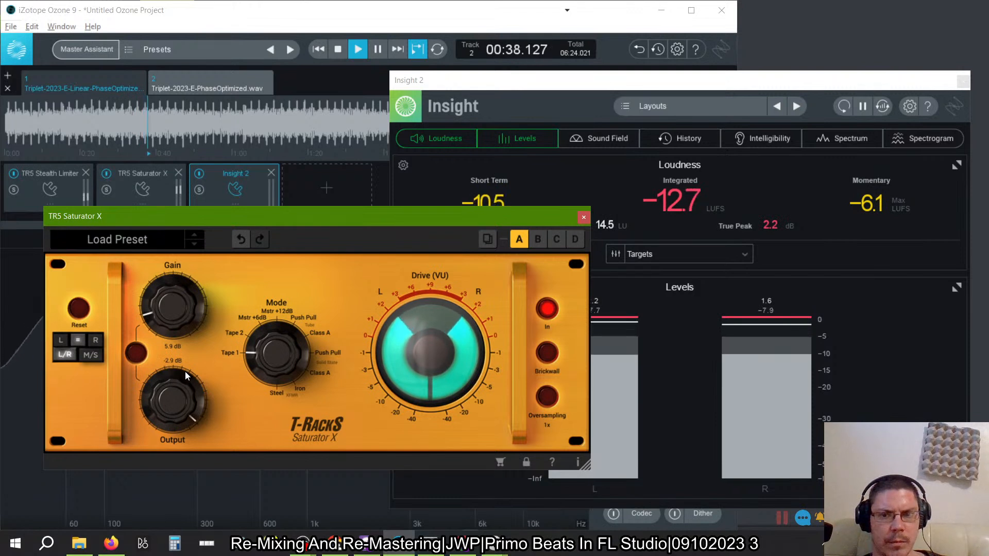
left_click_drag(171, 402, 178, 433)
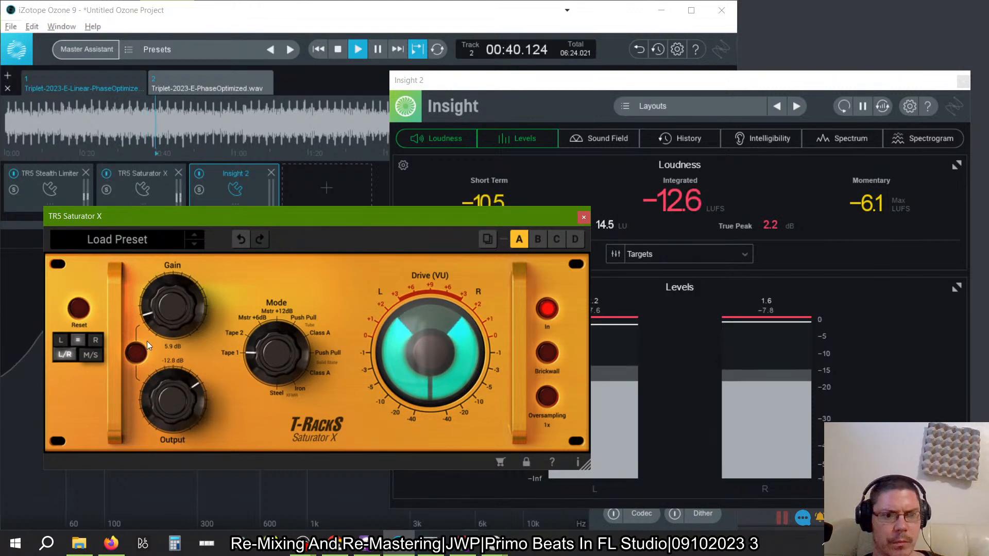
left_click(136, 354)
mouse_move(181, 310)
left_mouse_down()
mouse_move(179, 279)
mouse_move(176, 317)
left_mouse_up()
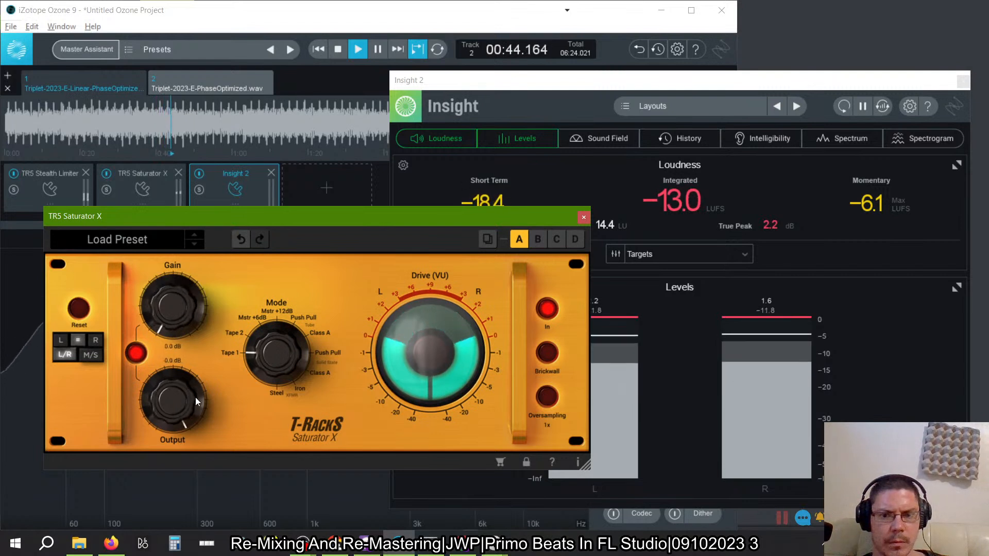
- Set the saturator's oversampling to 4x, enable Brickwall, and raise the linked gain to 3.8 dB
left_click(546, 398)
left_click(548, 356)
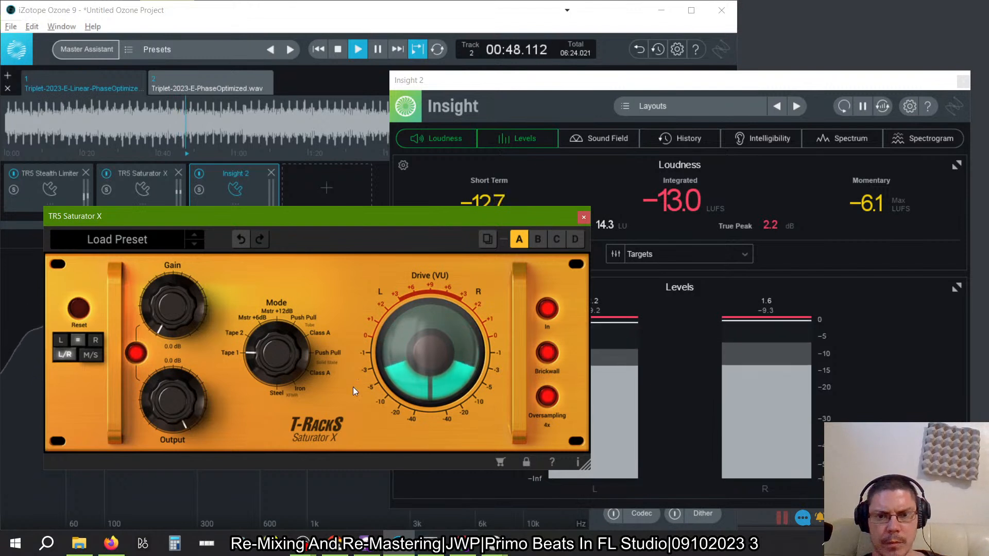
left_click_drag(177, 310, 171, 298)
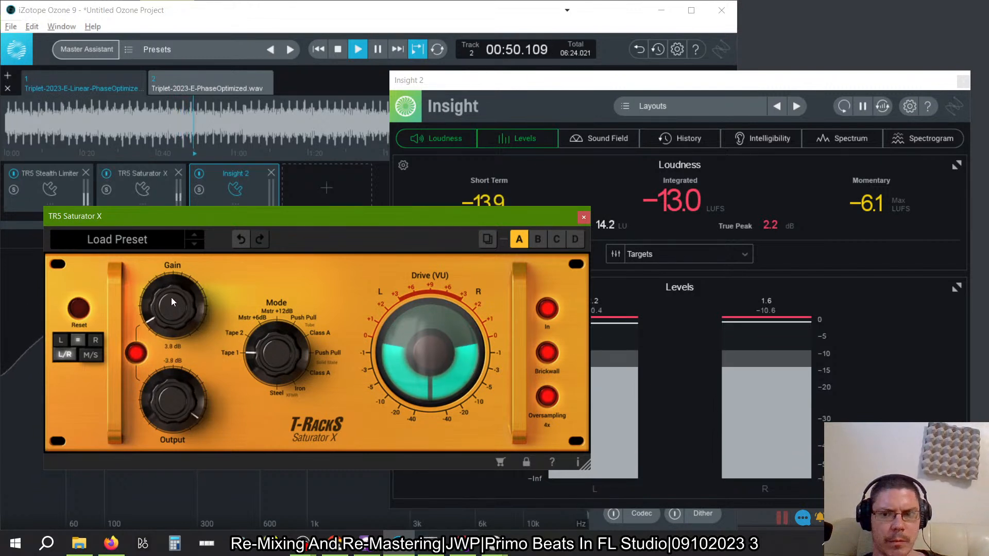
- Reset the Insight 2 meters, raise the saturator's linked gain to 10.4 dB while listening, and stop playback
left_click(845, 106)
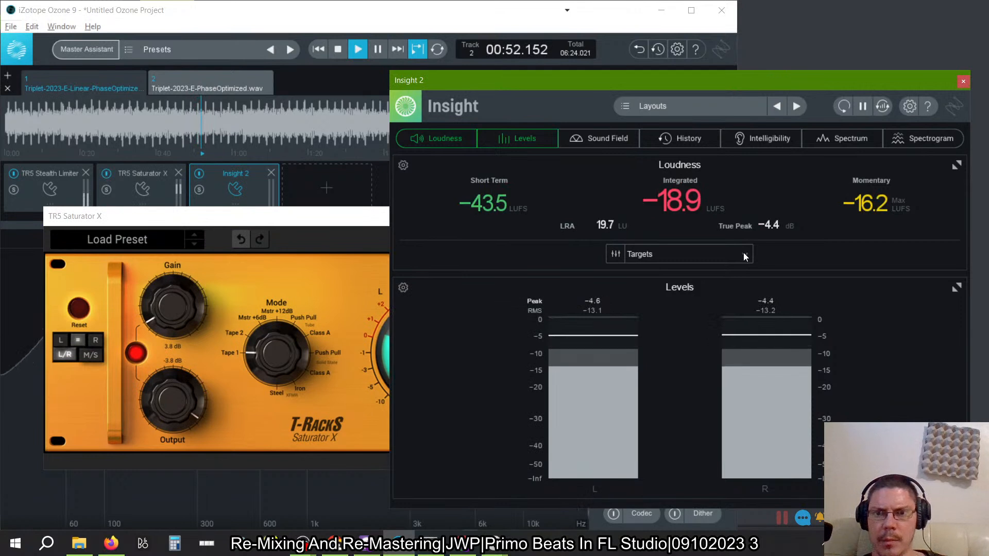
left_click_drag(186, 313, 172, 285)
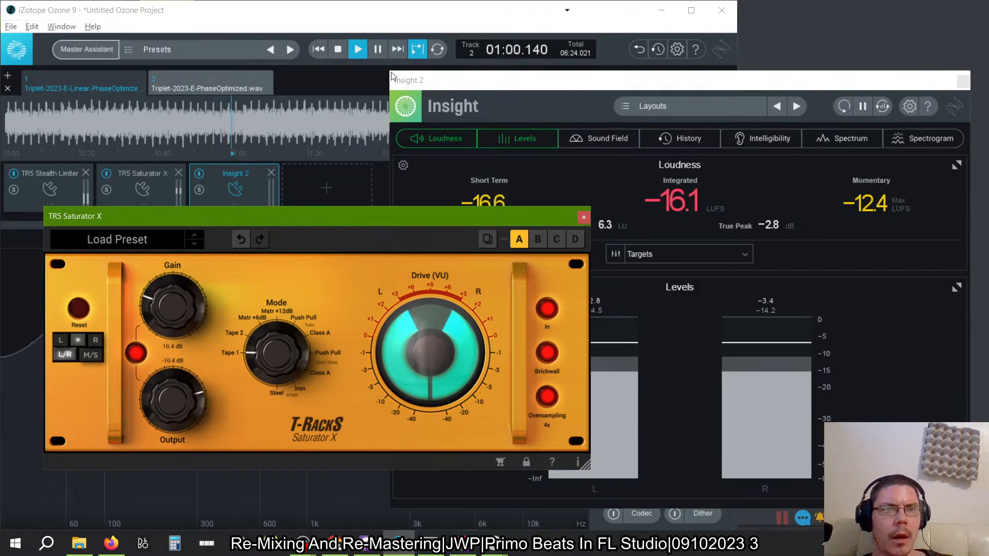
left_click(338, 45)
left_click(338, 45)
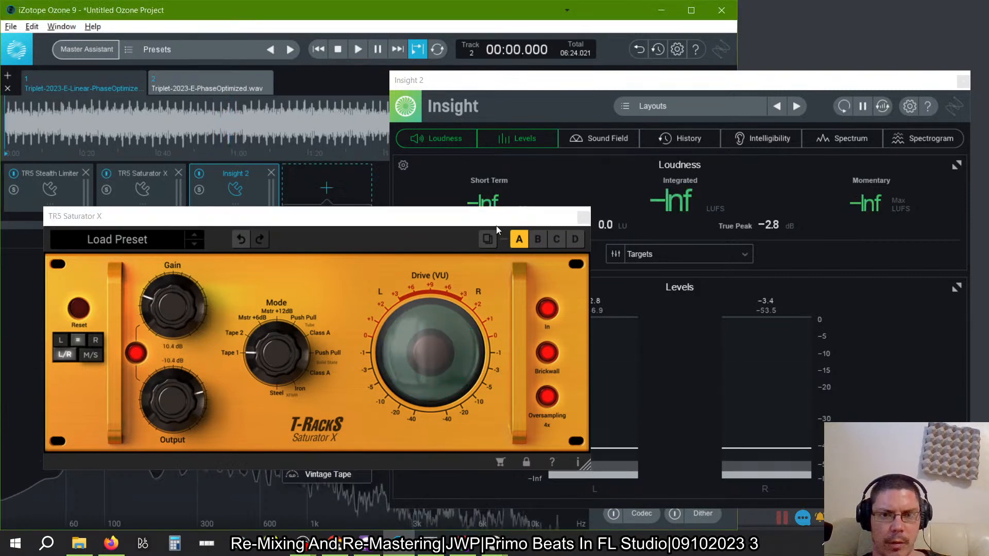
- Close the Saturator X and Insight 2 windows and add a Plug-in module at the end of the chain
left_click(582, 216)
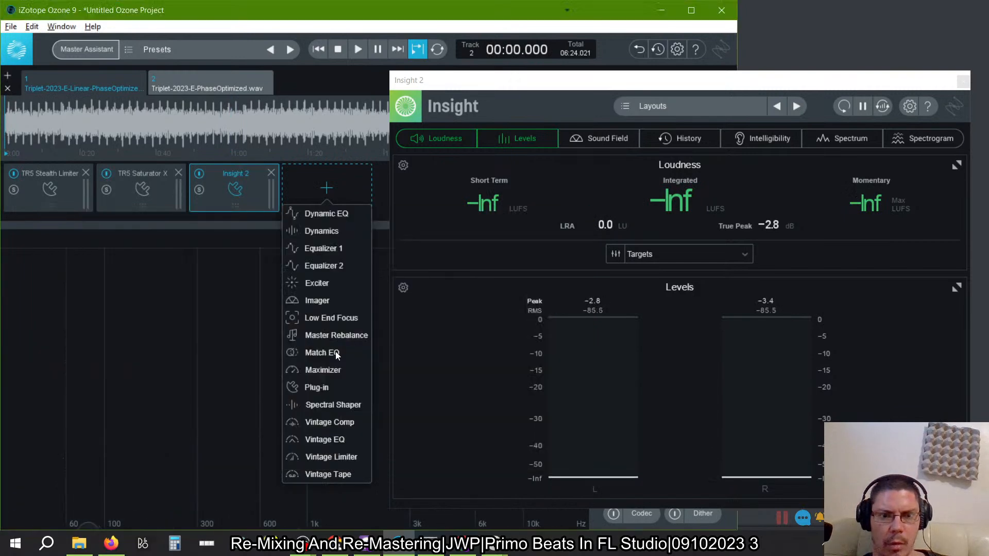
left_click(316, 388)
left_click(961, 80)
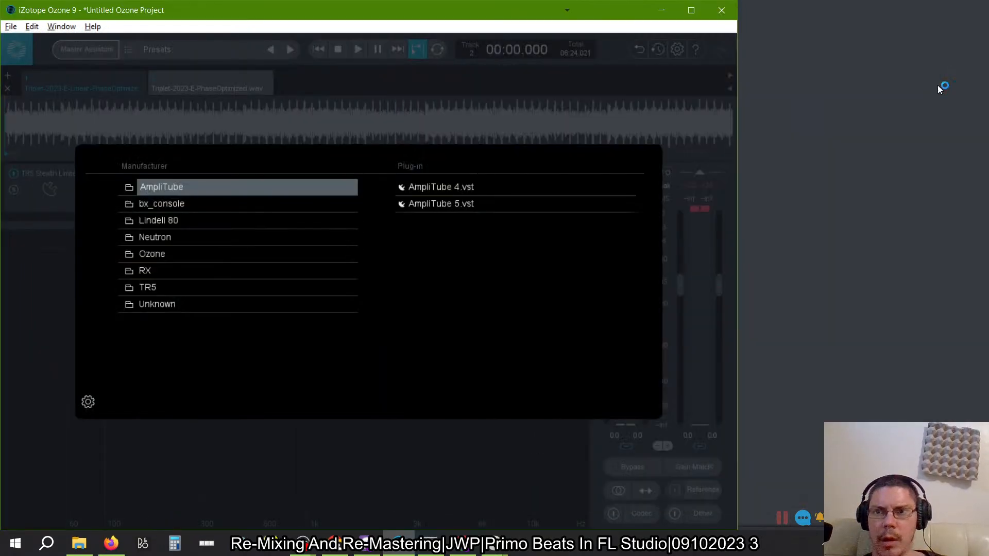
- Look through the plug-ins listed under the Unknown manufacturer for another processor to load
left_click(229, 305)
scroll(466, 309, "down", 5)
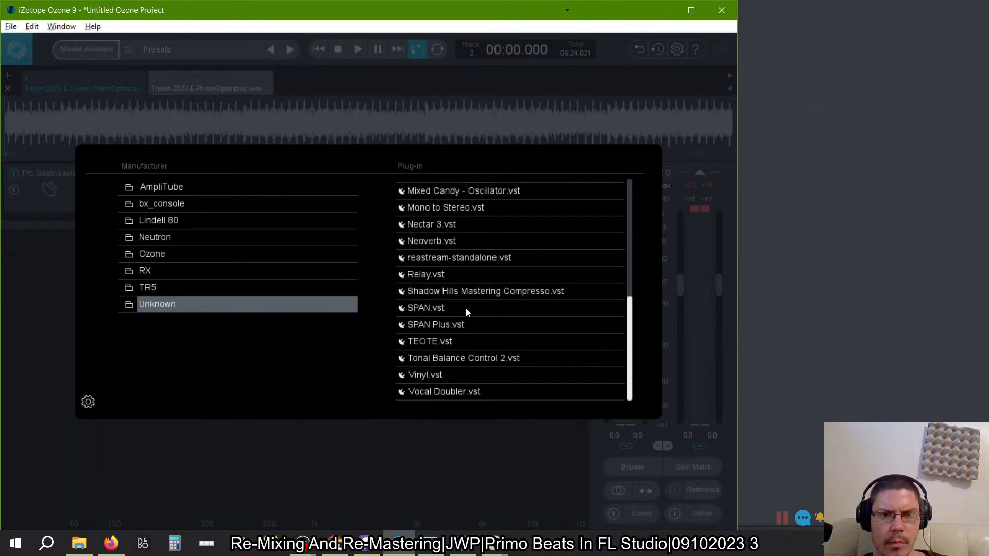
scroll(465, 308, "up", 1)
scroll(465, 308, "down", 1)
scroll(466, 308, "up", 2)
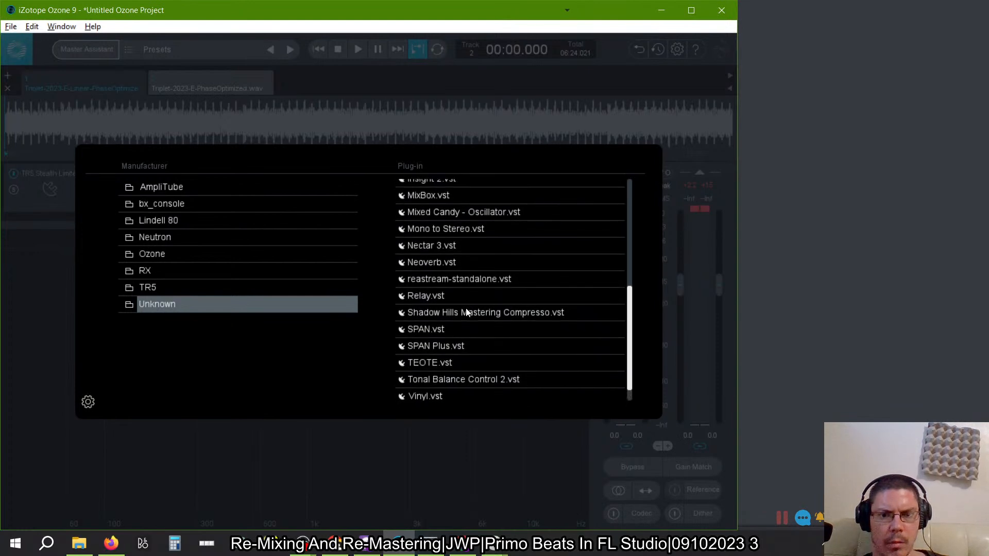
scroll(465, 307, "up", 7)
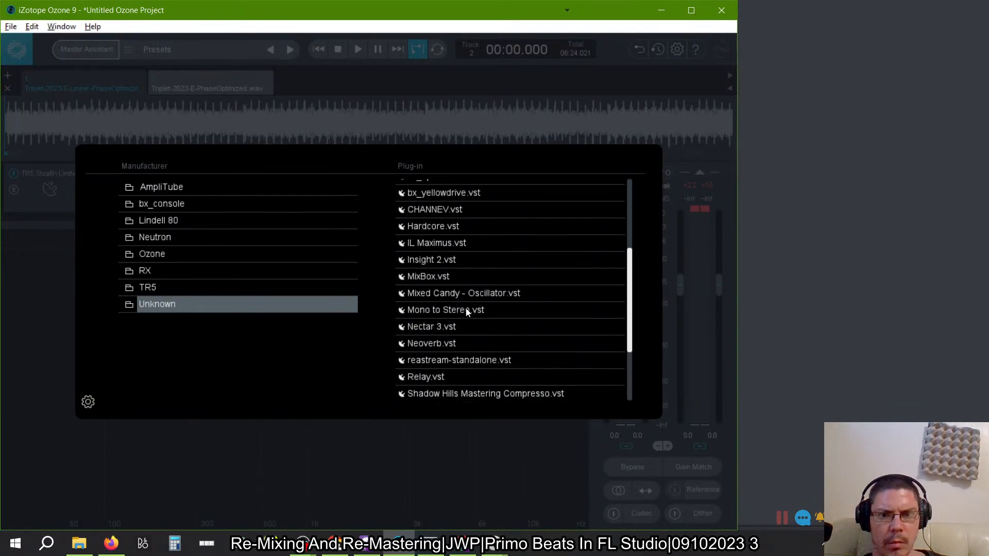
scroll(466, 308, "up", 6)
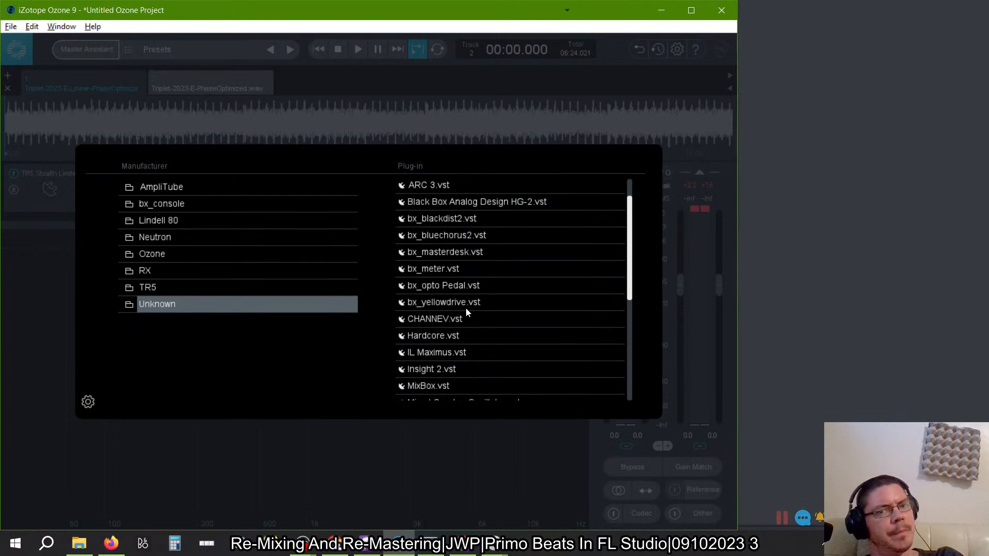
- Examine the TR5 plug-in list and check the enabled formats and VST folders in the plug-in options
left_click(284, 288)
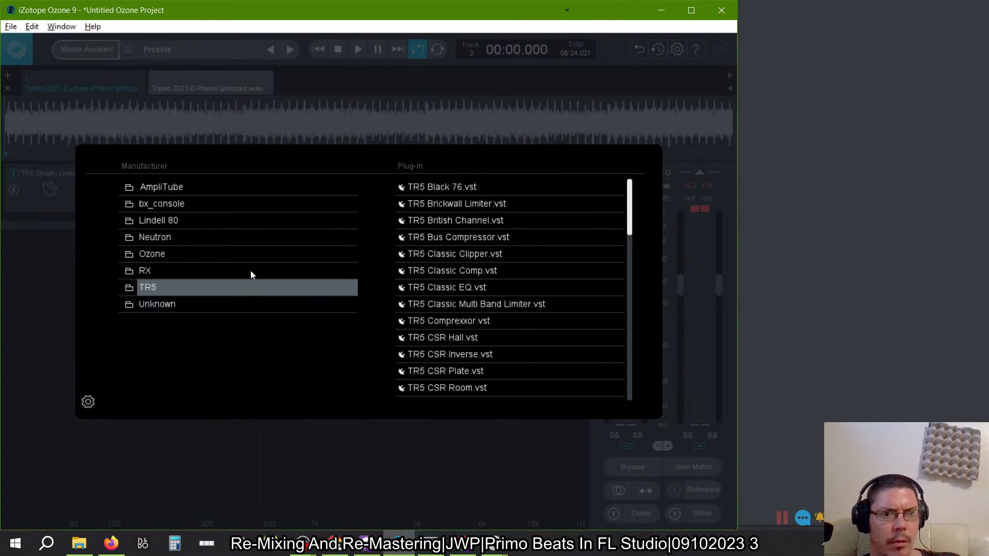
left_click(88, 402)
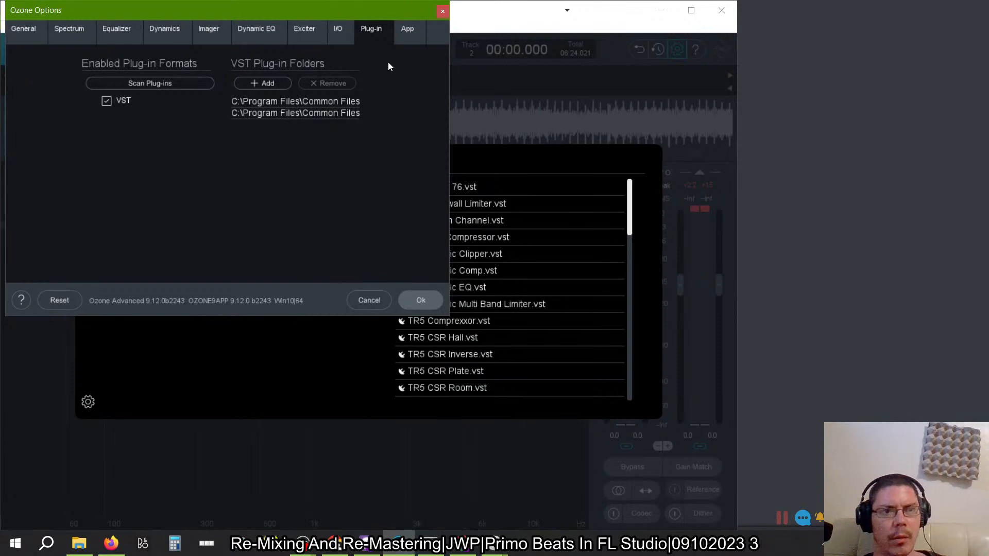
left_click(442, 11)
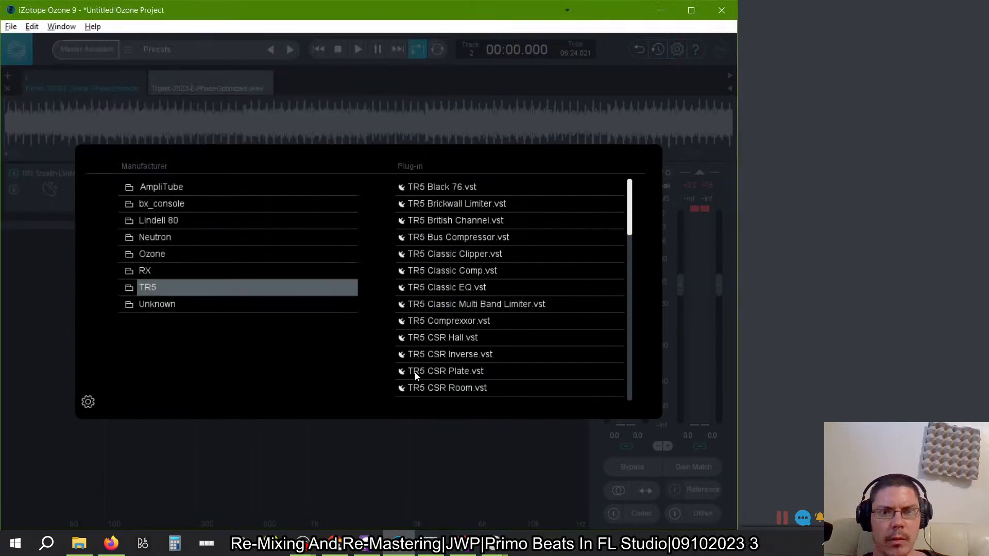
scroll(480, 326, "down", 7)
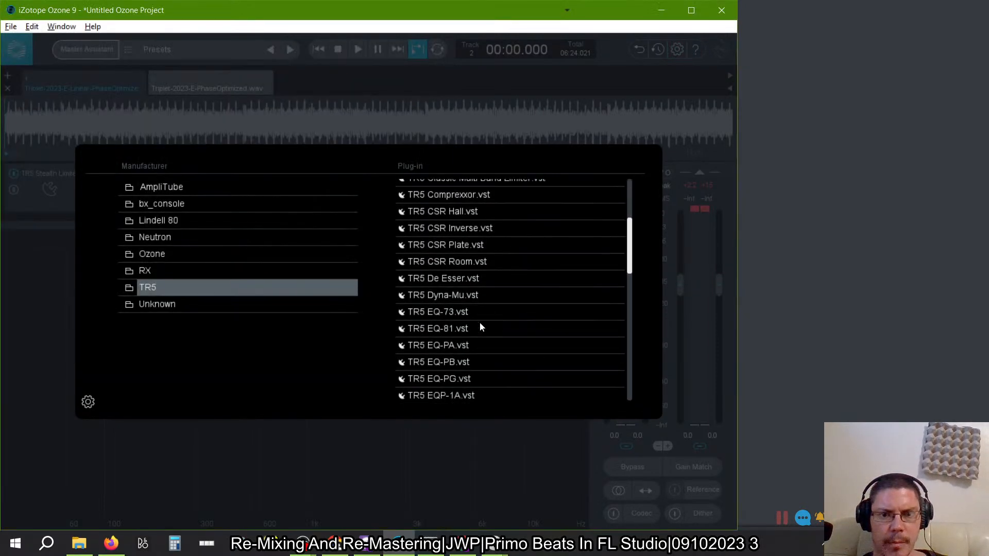
scroll(480, 323, "down", 6)
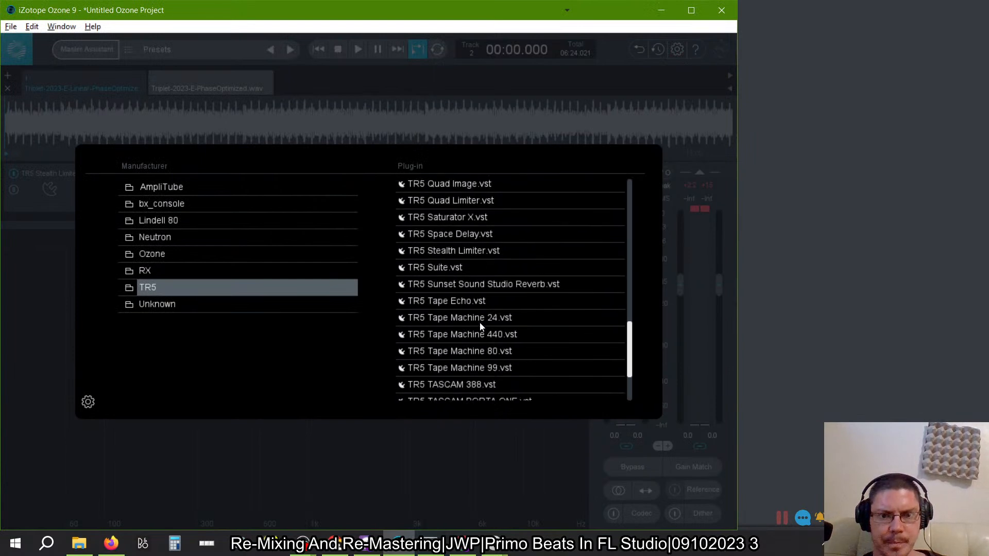
- Browse the plug-ins of the other manufacturers, including bx_console, AmpliTube, Lindell 80, Neutron, Ozone and RX
left_click(178, 304)
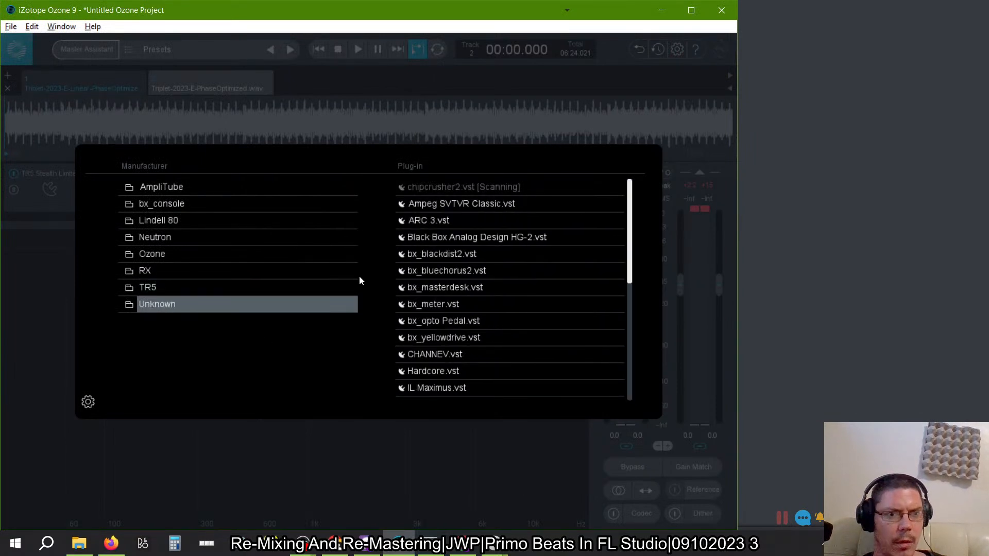
left_click(181, 203)
left_click(164, 188)
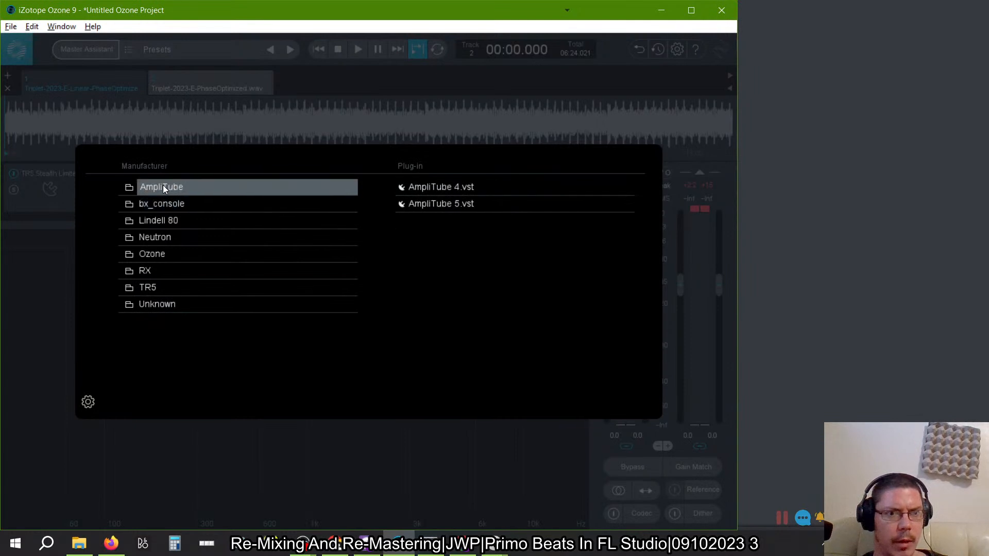
left_click(174, 227)
left_click(172, 238)
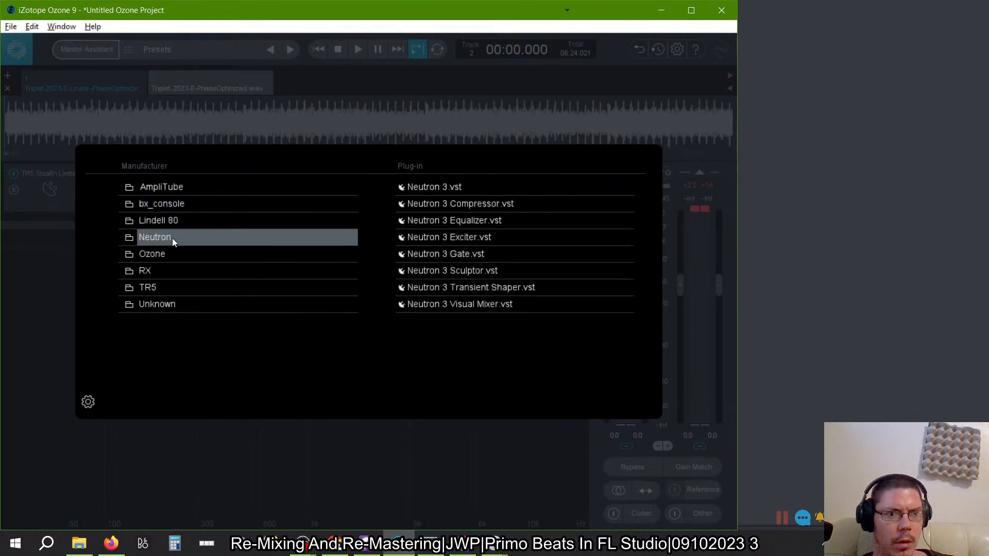
left_click(169, 252)
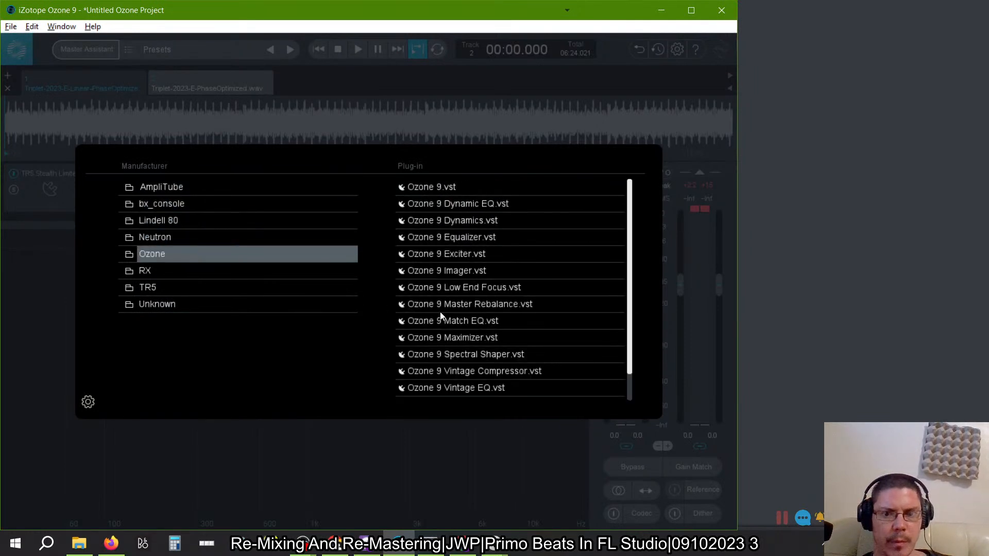
scroll(479, 307, "down", 2)
left_click(161, 278)
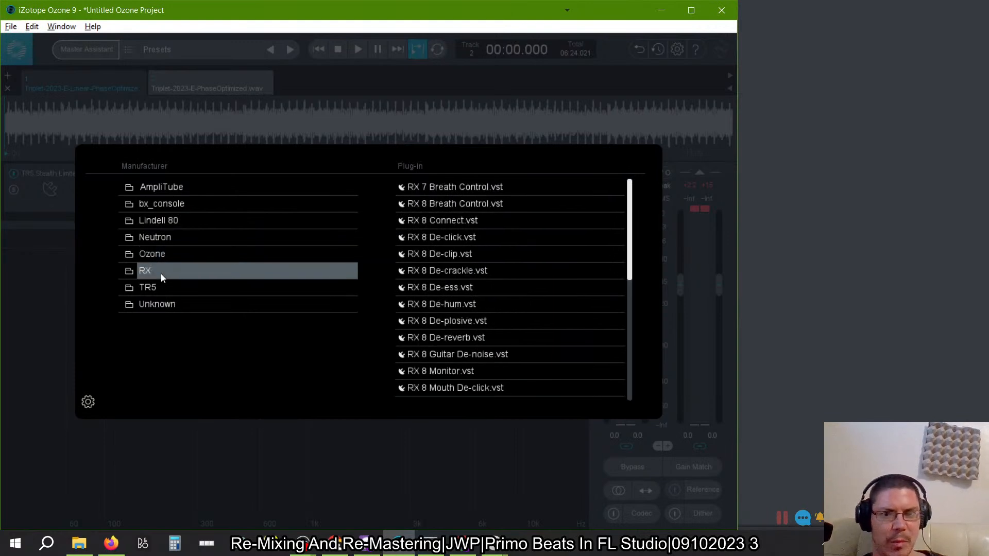
scroll(580, 221, "down", 4)
scroll(580, 222, "up", 3)
- Search the full TR5 list and the Unknown manufacturer's list again for a plug-in to load
left_click(174, 291)
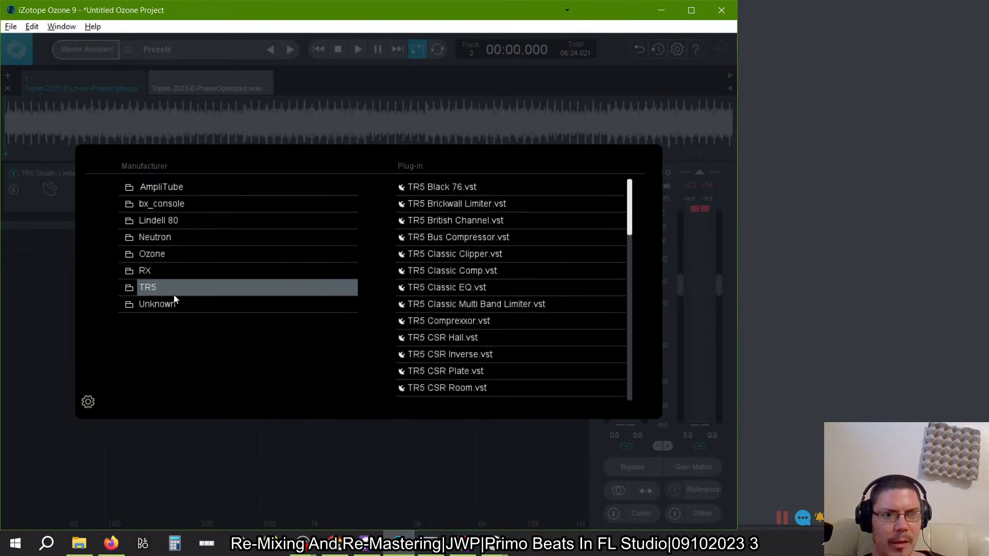
scroll(483, 320, "down", 10)
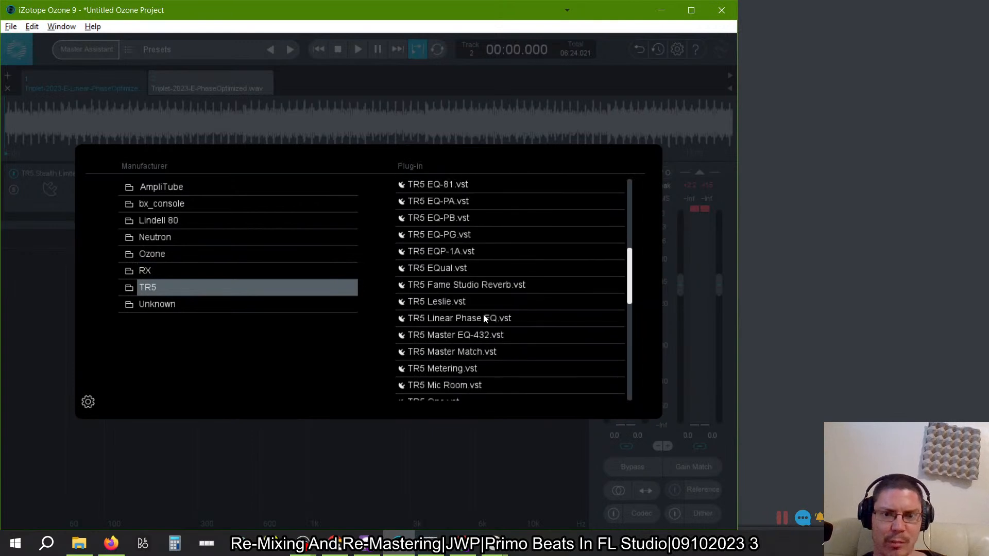
scroll(475, 283, "down", 2)
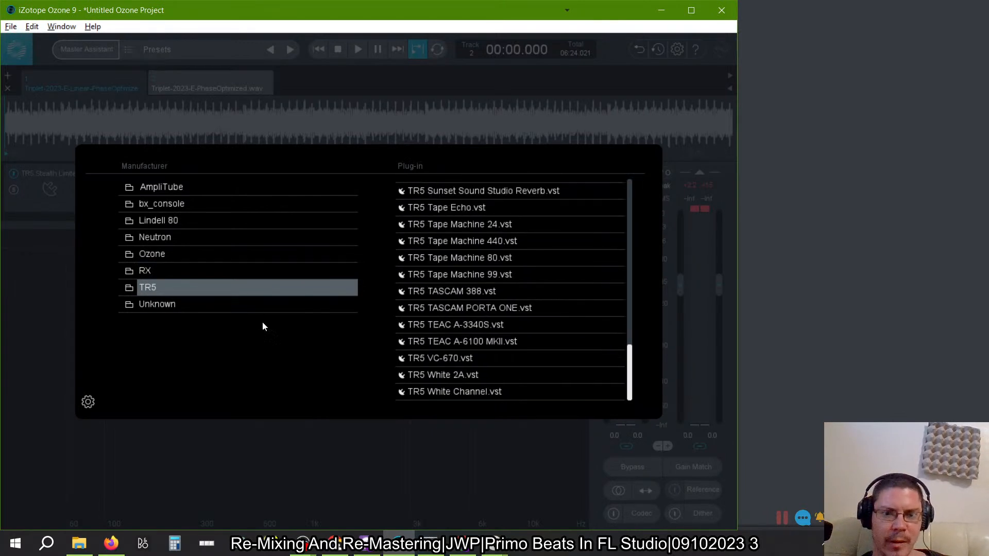
left_click(185, 308)
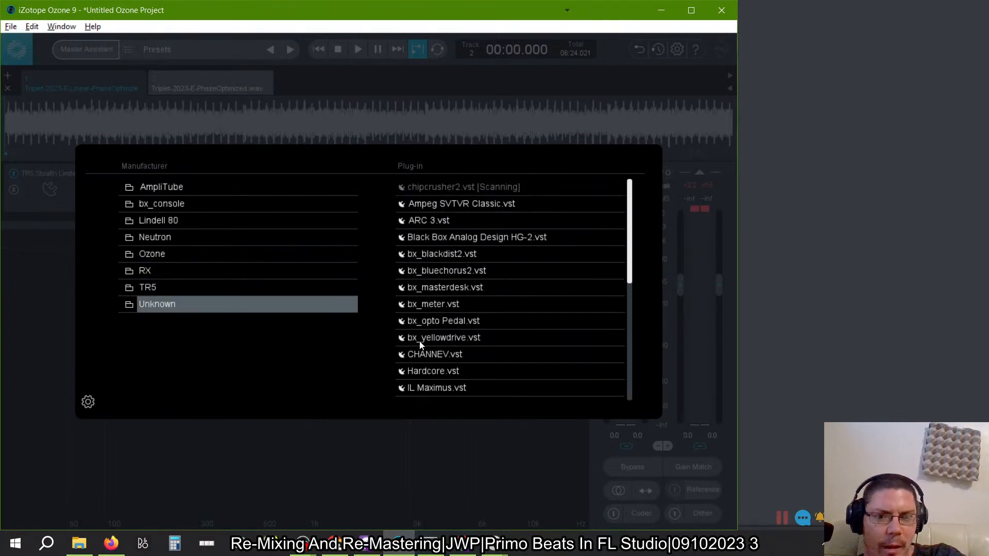
scroll(490, 322, "down", 1)
scroll(490, 323, "down", 1)
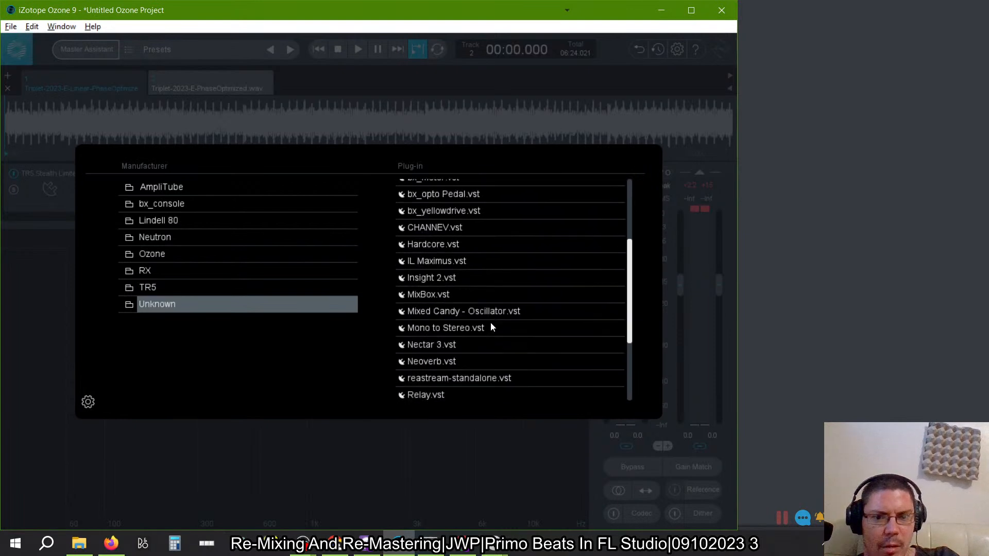
scroll(490, 323, "down", 1)
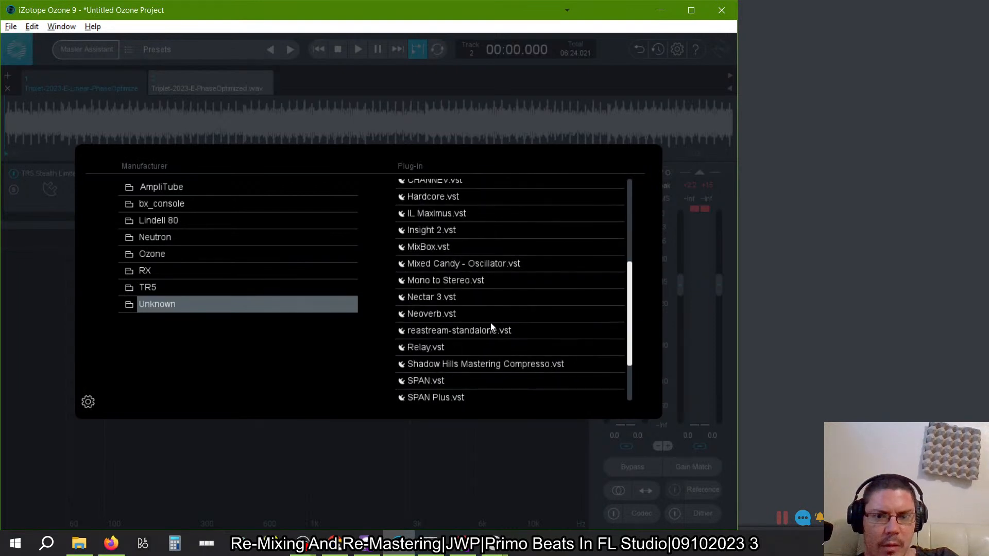
scroll(490, 323, "down", 2)
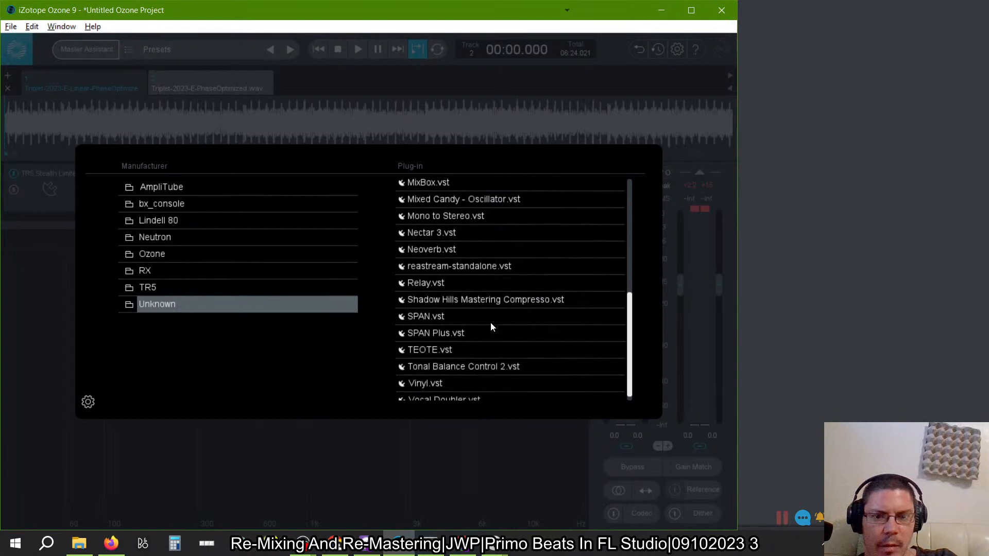
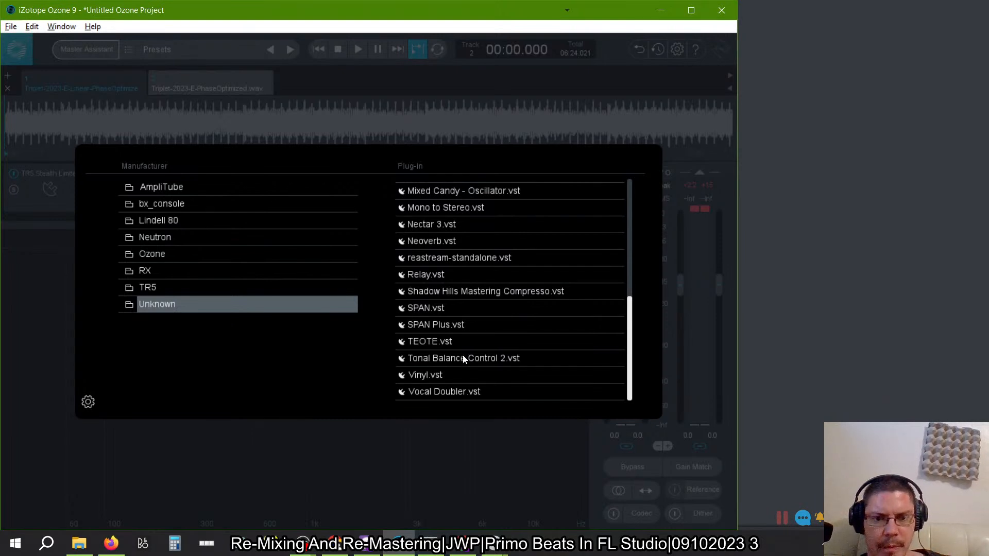
- Look back through the Unknown manufacturer's plug-ins from the end to the beginning of the list
scroll(465, 366, "up", 5)
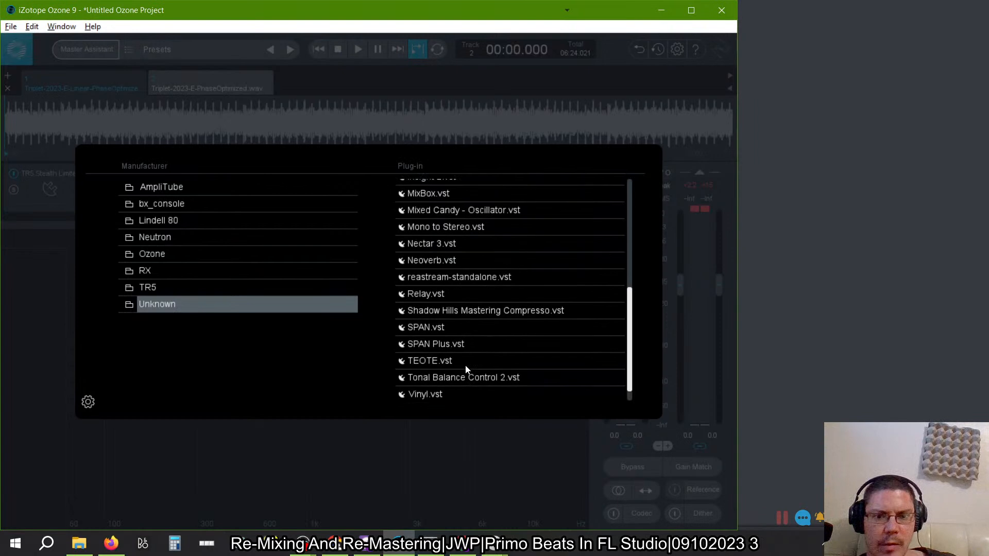
scroll(466, 366, "up", 3)
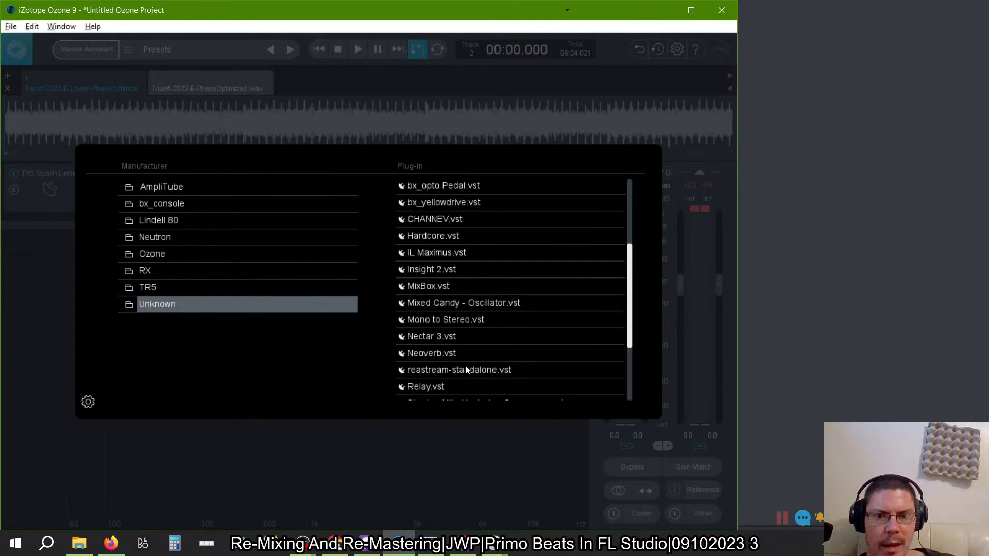
scroll(466, 366, "up", 6)
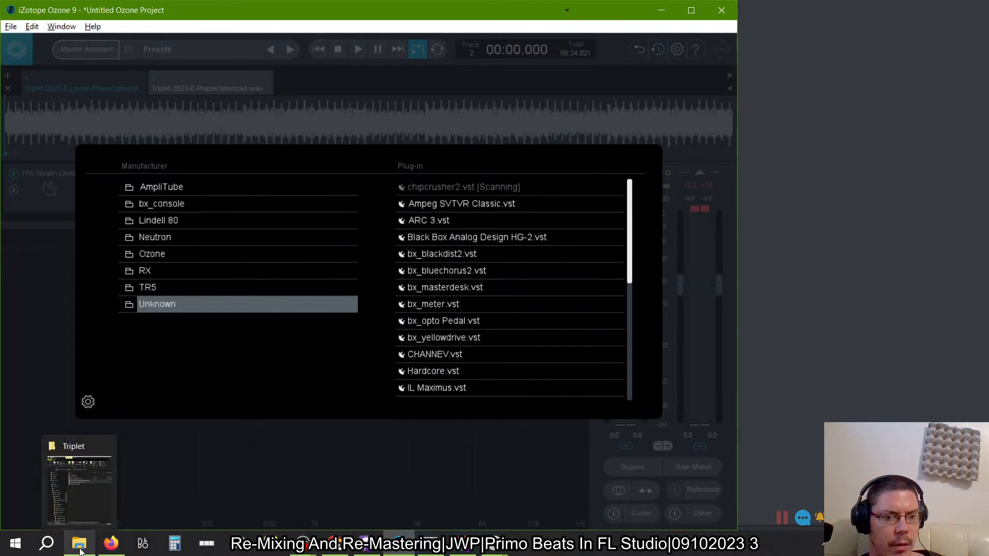
- Switch to the BandLab live show in Firefox and restrict the actions of a chat participant
left_click(111, 554)
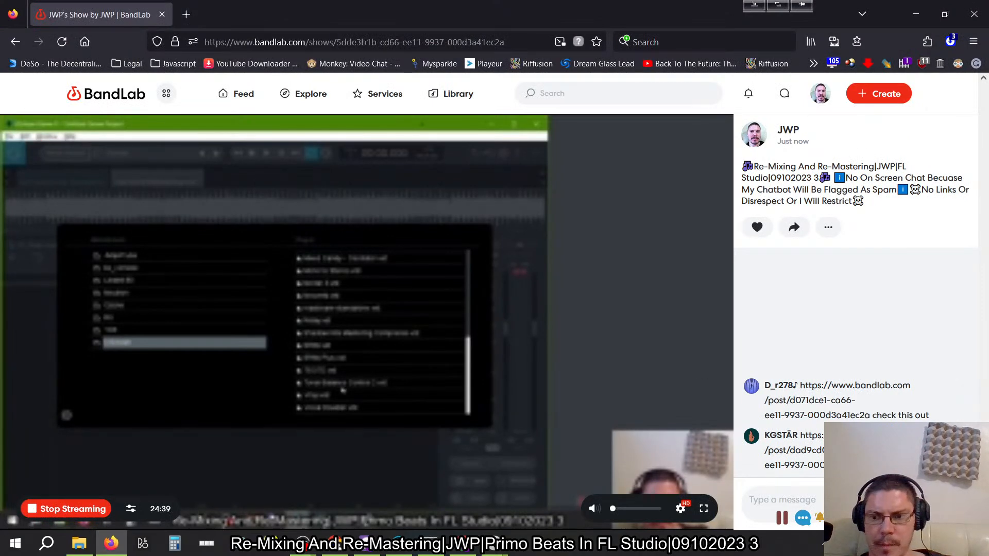
left_click(965, 436)
left_click(909, 394)
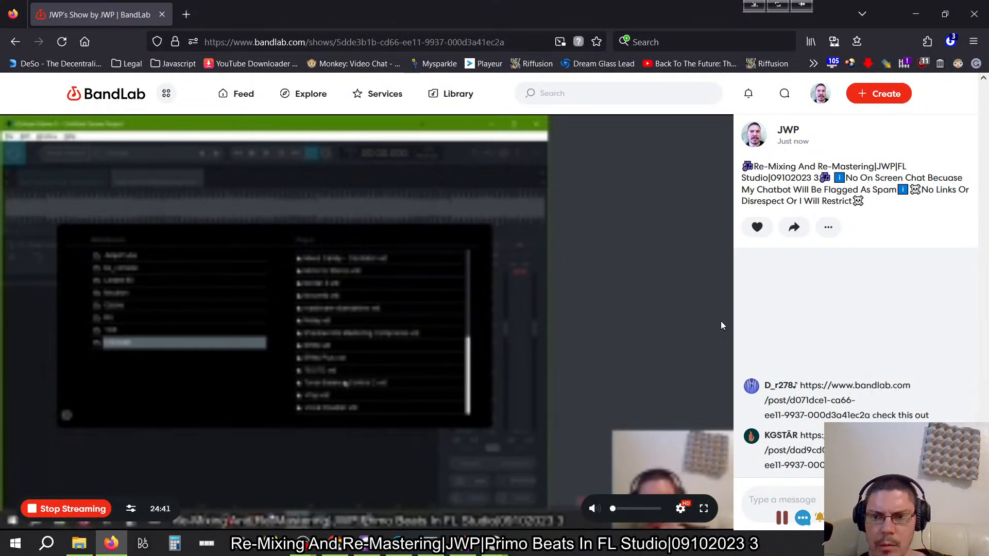
left_click(563, 349)
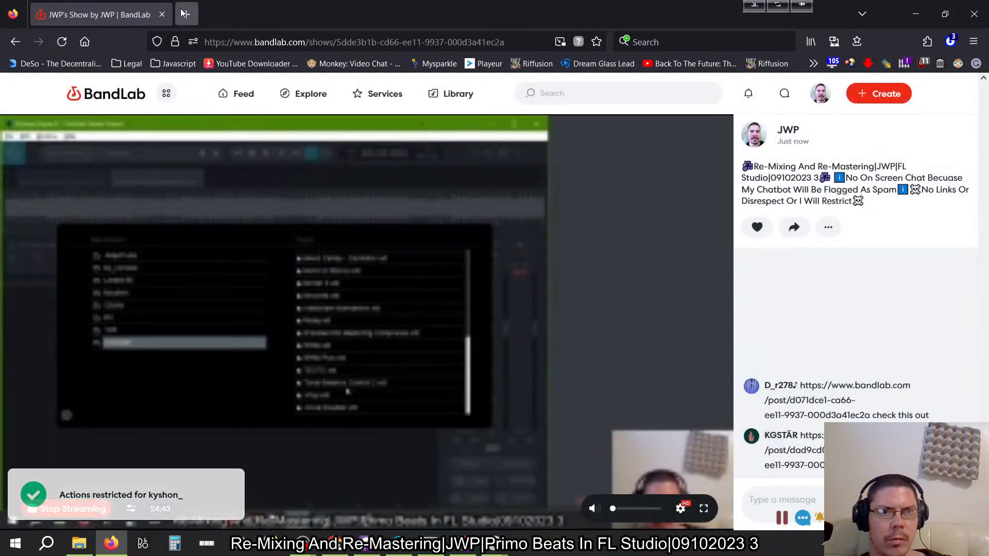
- Look up "morphit" in a new browser tab and open the ToneBoosters Morphit product page
left_click(186, 15)
type("morph")
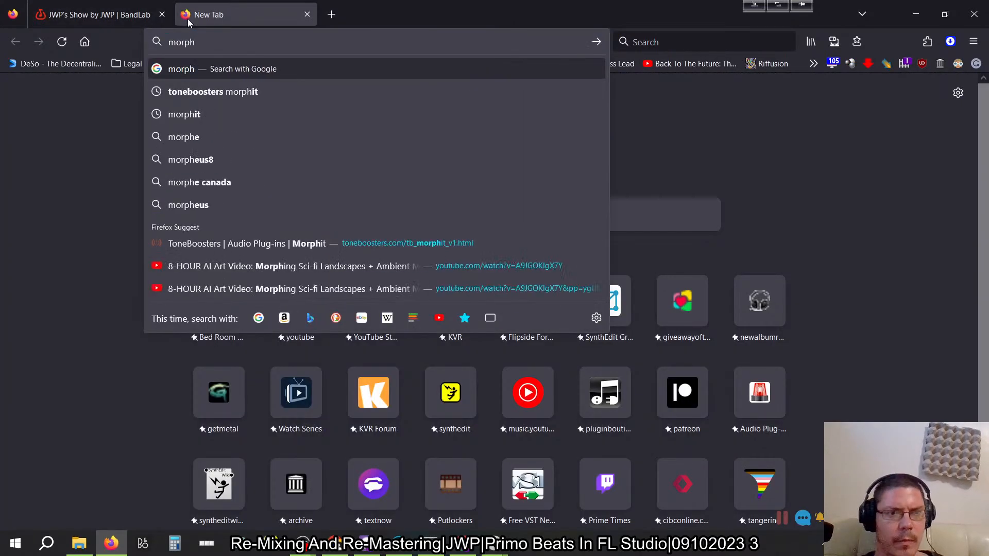
type("it")
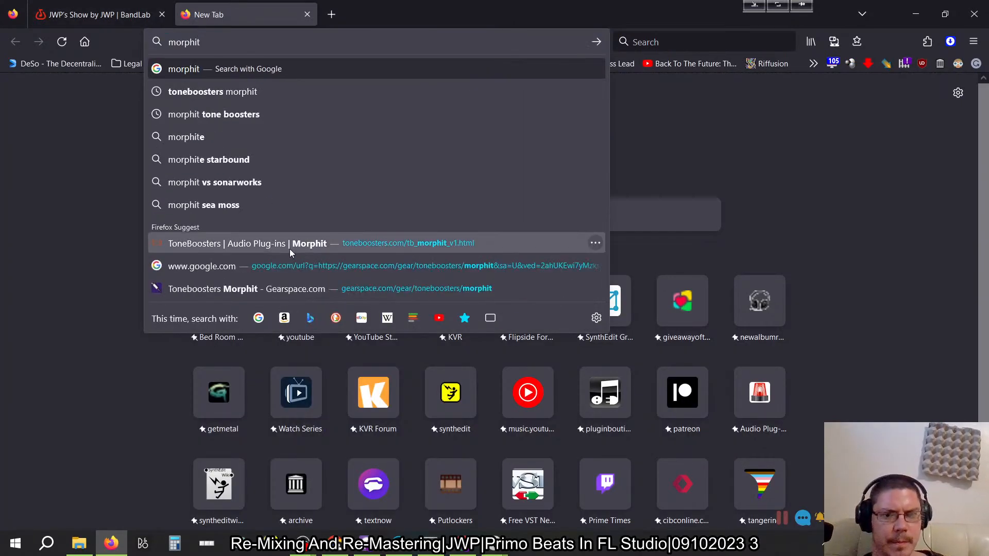
left_click(308, 246)
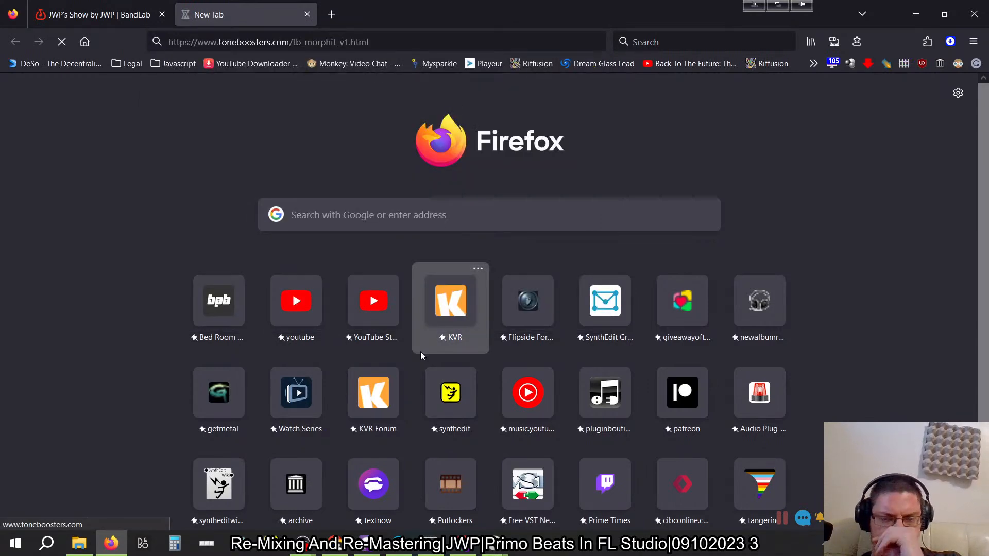
- Examine the Morphit page's description, key features, price, resources and supported headphone models
scroll(472, 223, "down", 7)
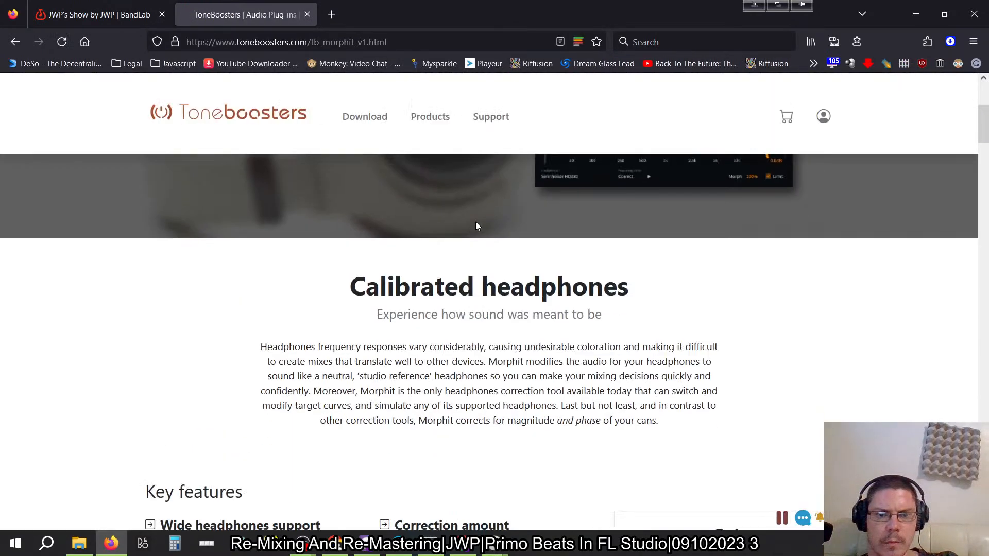
scroll(477, 221, "down", 3)
scroll(478, 227, "down", 10)
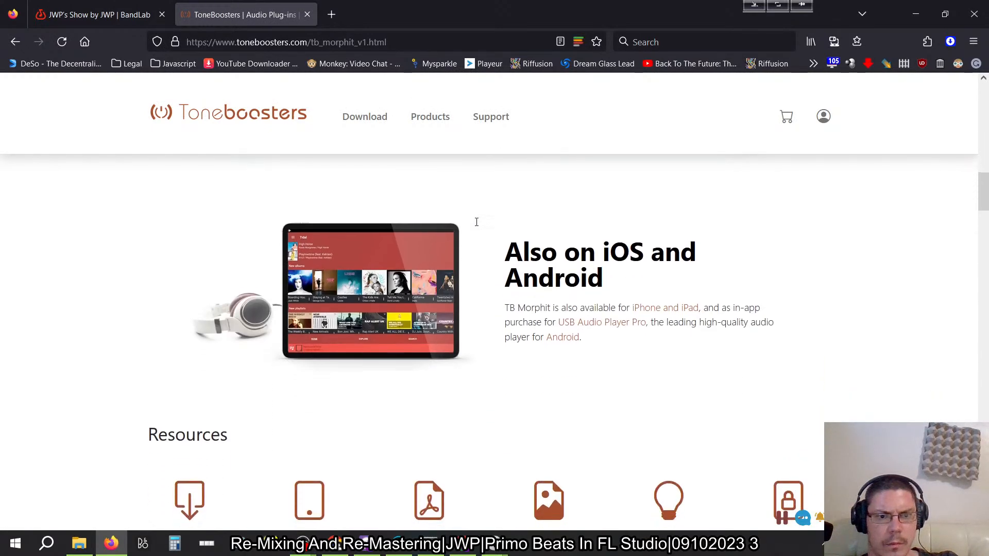
scroll(477, 222, "down", 6)
scroll(477, 224, "up", 1)
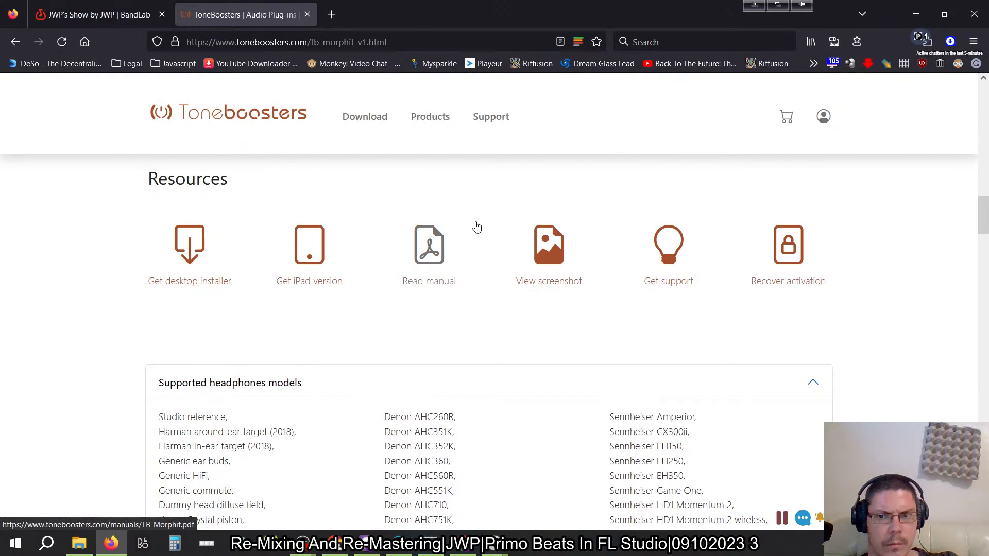
scroll(477, 227, "up", 9)
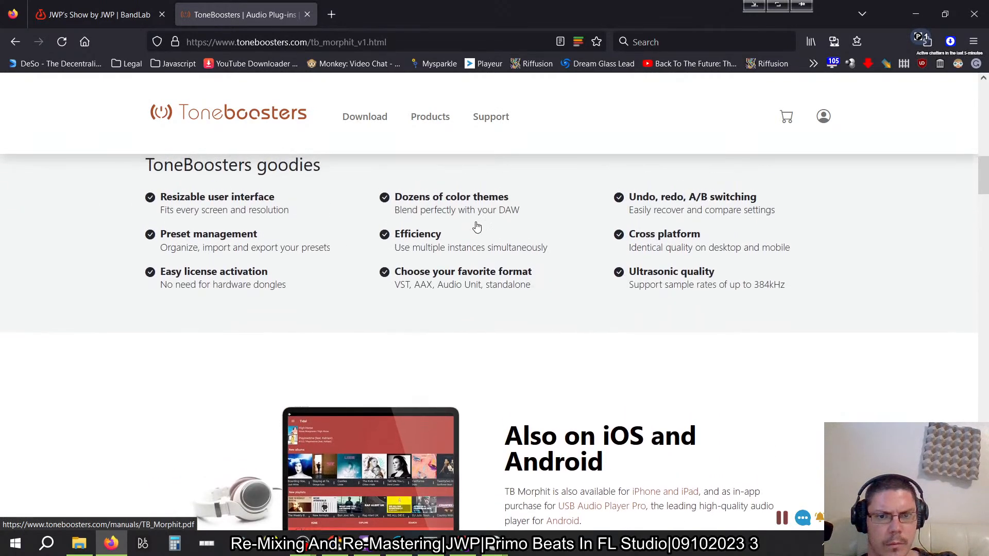
scroll(405, 313, "up", 6)
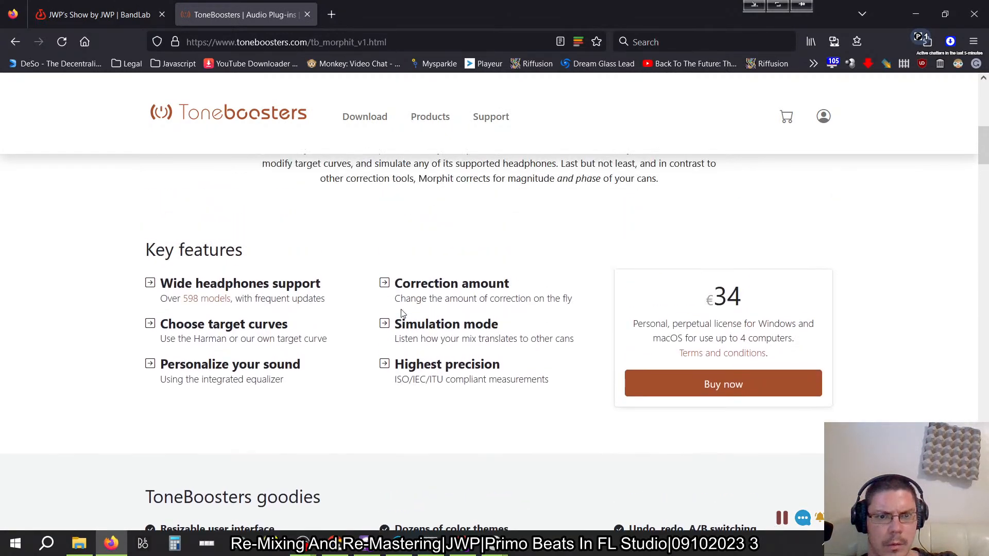
scroll(377, 280, "up", 8)
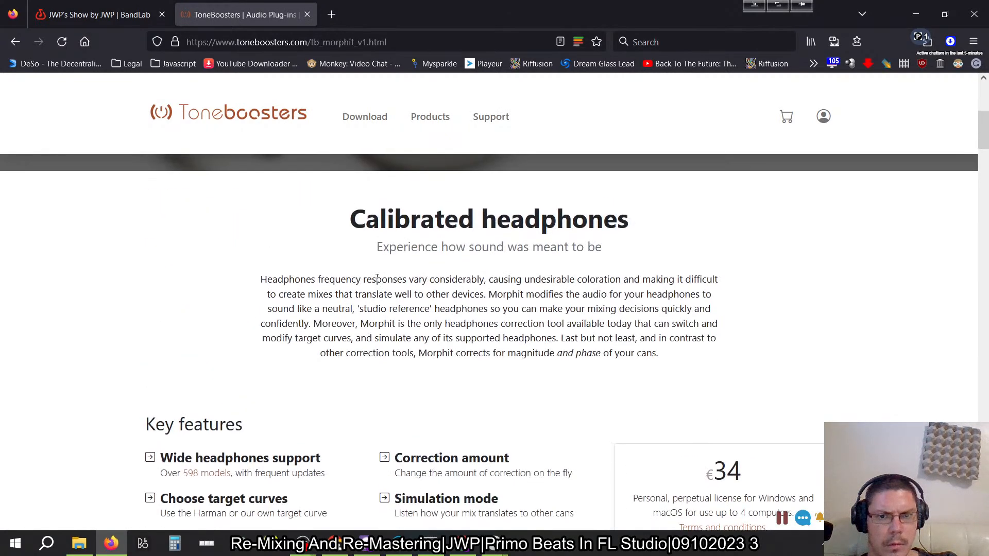
scroll(377, 279, "down", 12)
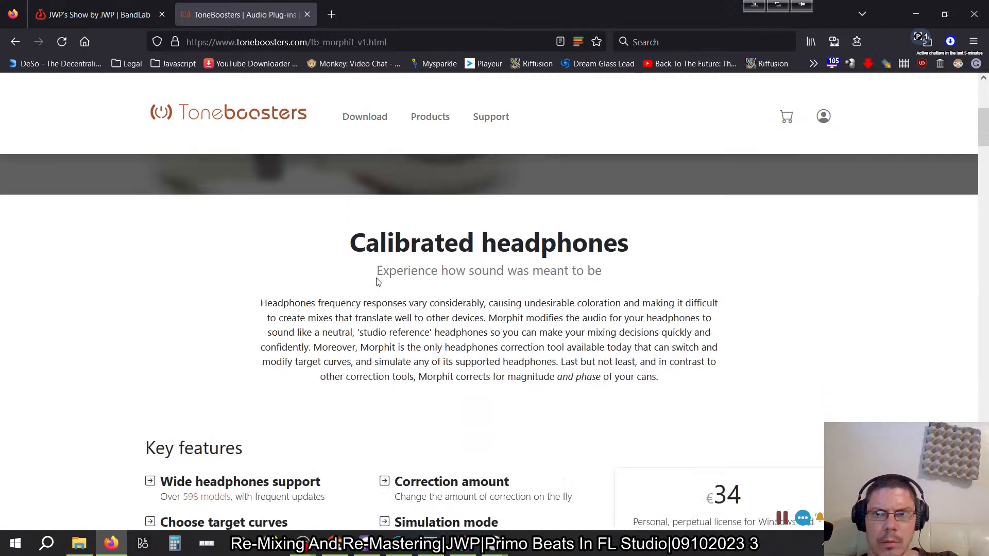
scroll(377, 280, "down", 10)
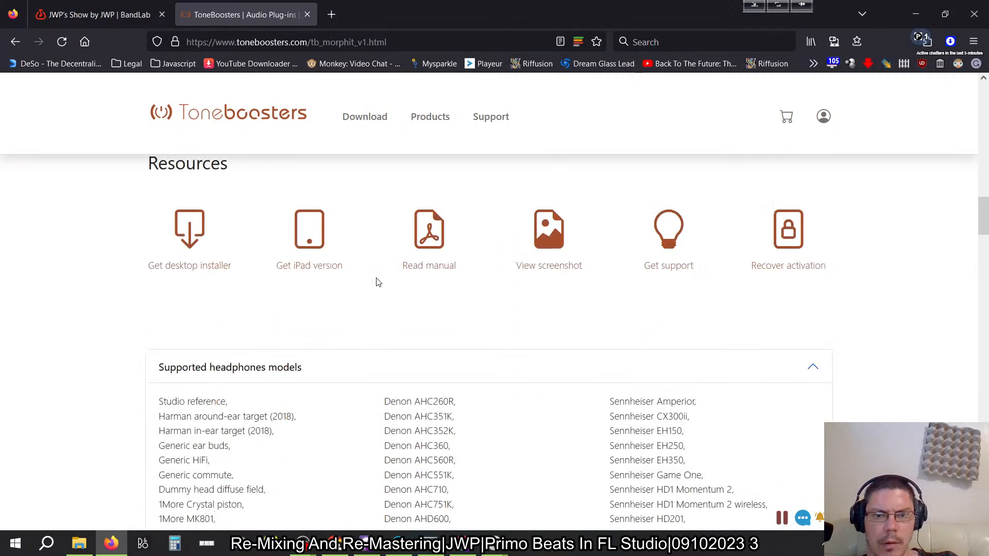
- Save the Morphit manual as TB_Morphit.pdf in the Downloads folder and open it in Acrobat Reader
left_click(456, 262)
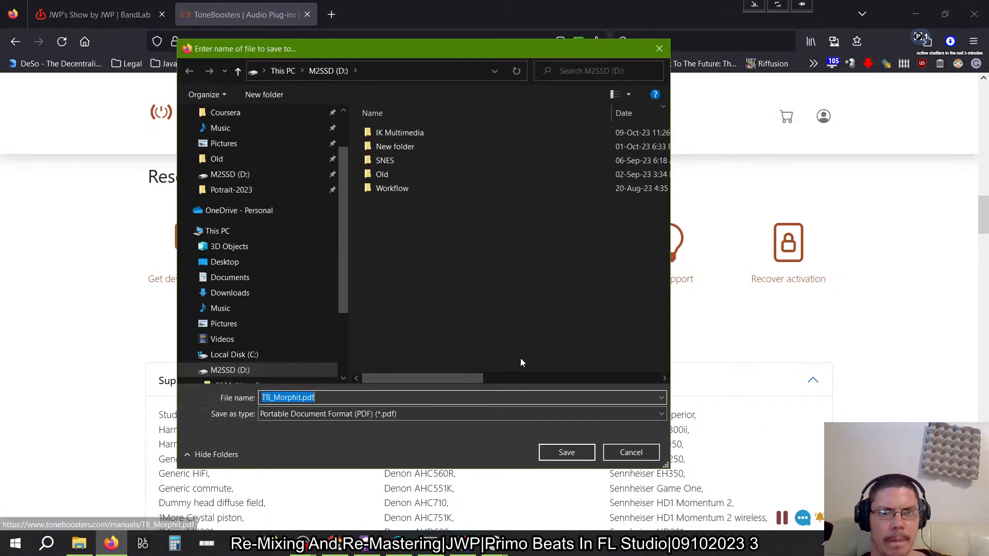
left_click(227, 293)
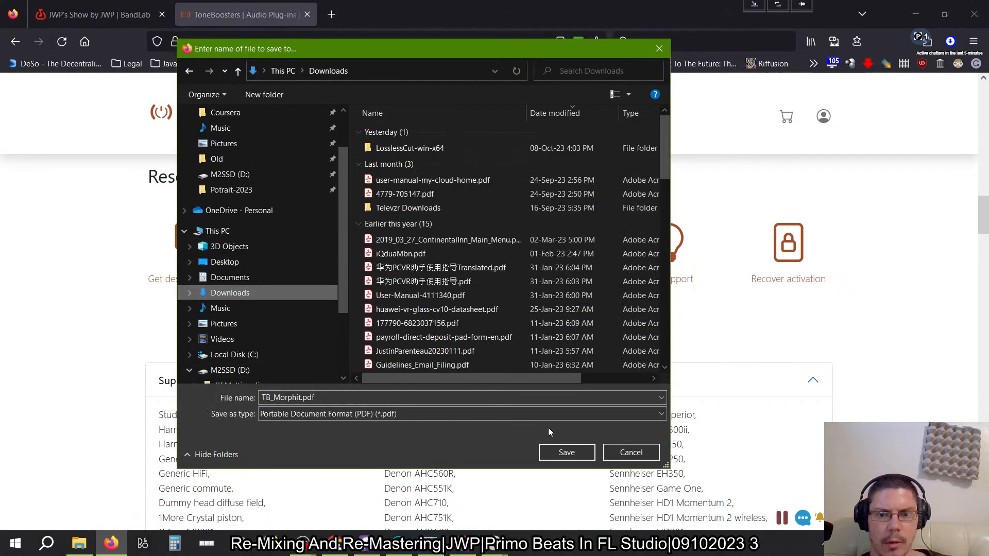
left_click(552, 449)
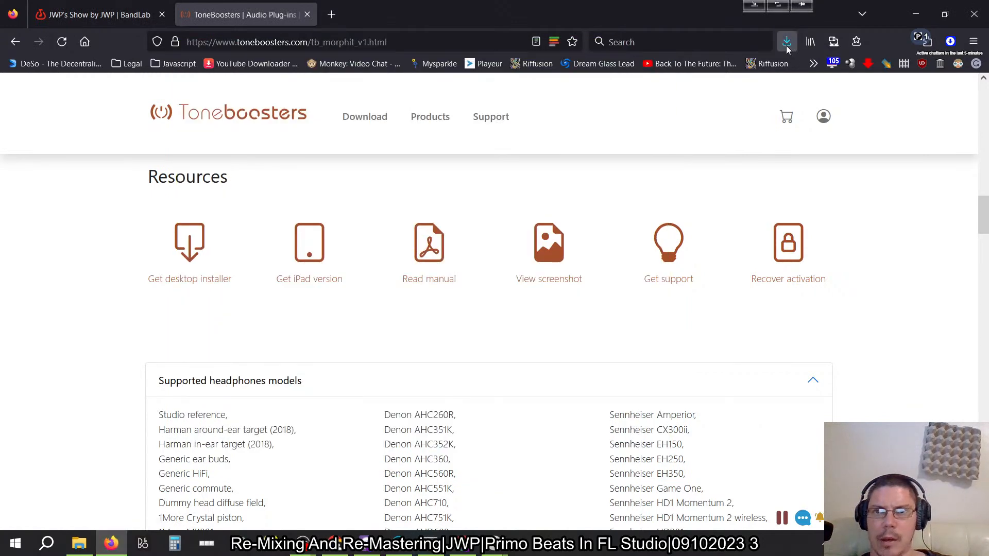
left_click(590, 292)
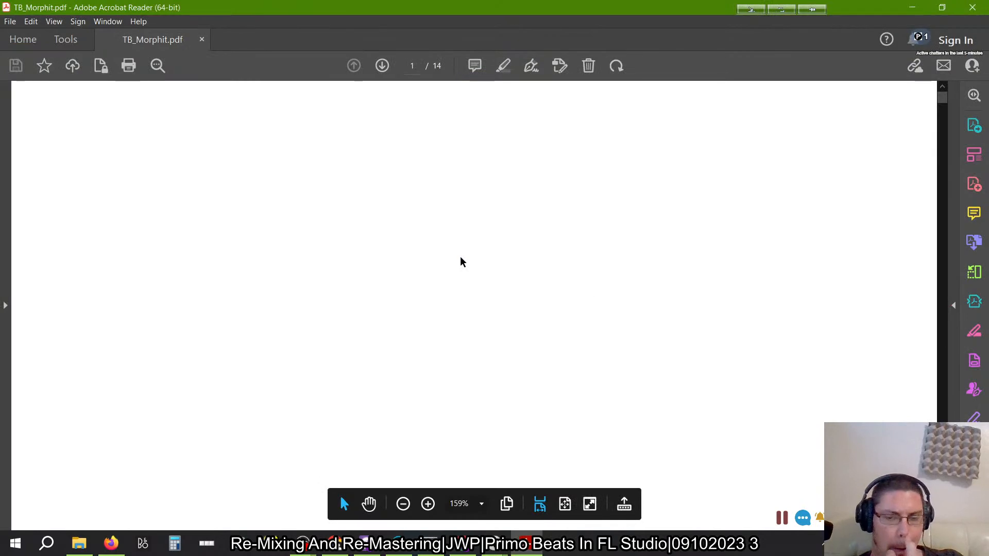
- Read the manual's contents and its sections on Windows installation folders, system requirements, host configuration and license activation
scroll(461, 262, "down", 10)
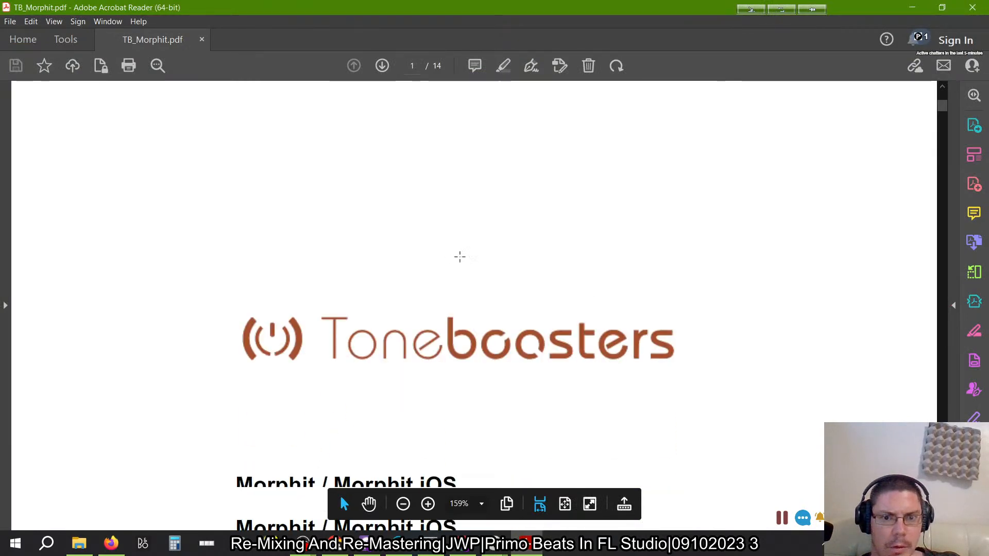
scroll(460, 262, "down", 5)
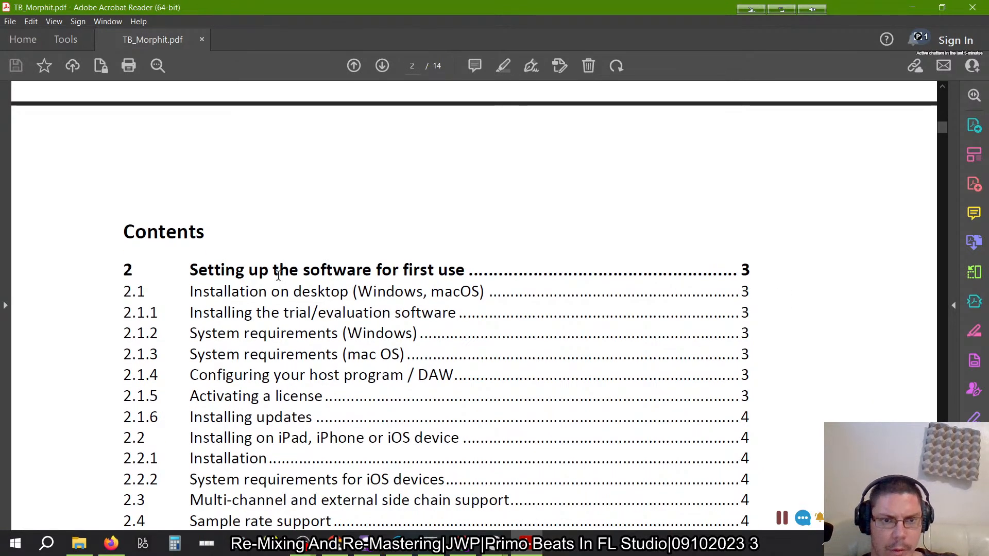
scroll(341, 355, "down", 10)
scroll(341, 355, "down", 15)
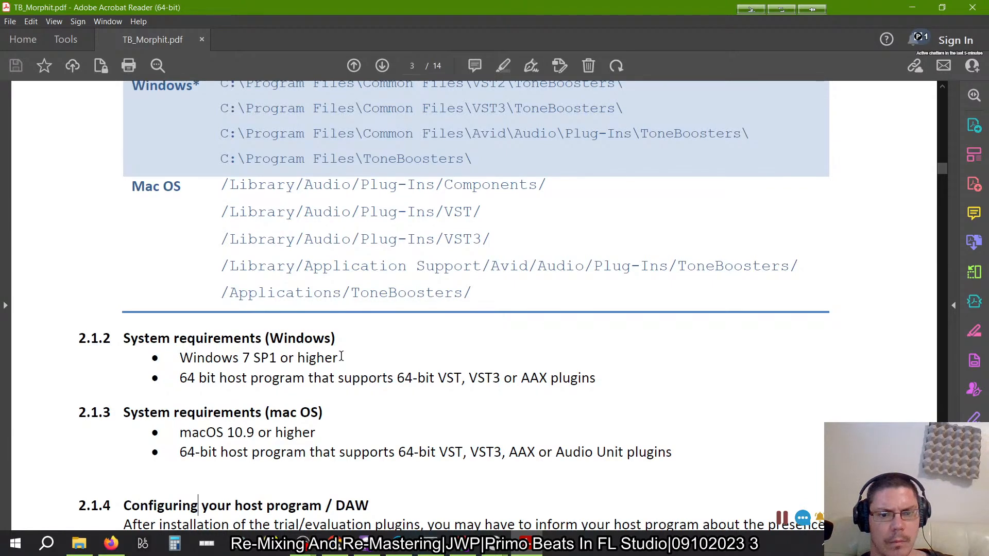
scroll(341, 356, "down", 10)
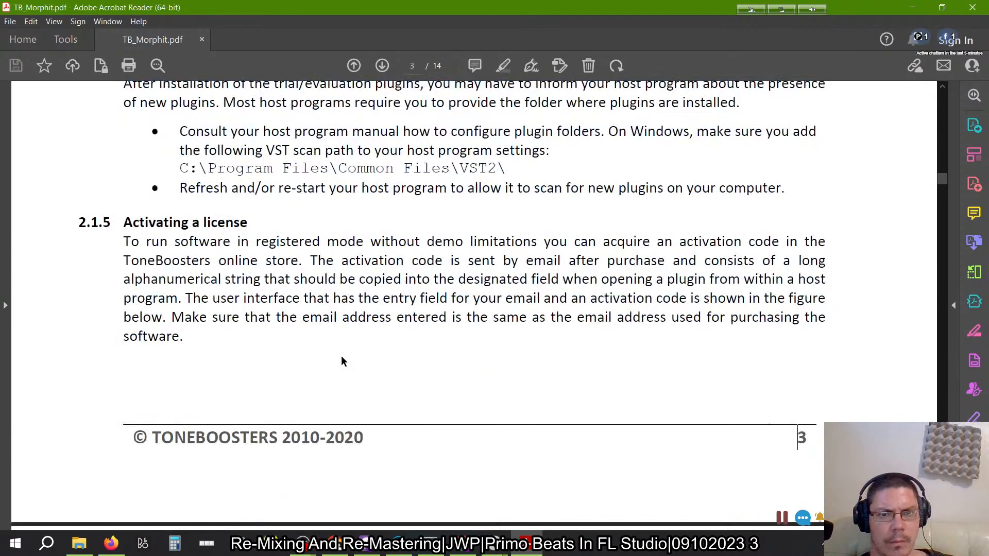
scroll(341, 361, "up", 1)
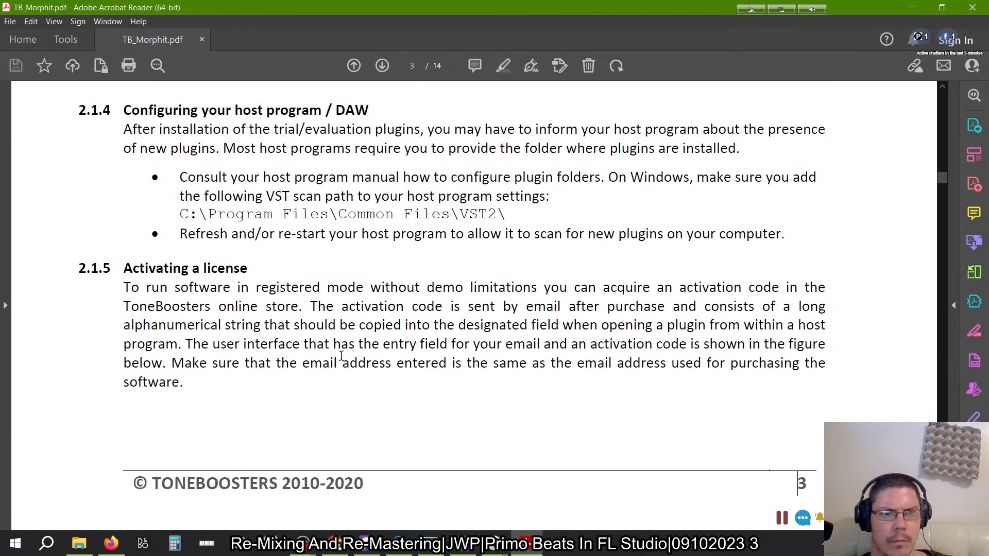
scroll(341, 356, "up", 6)
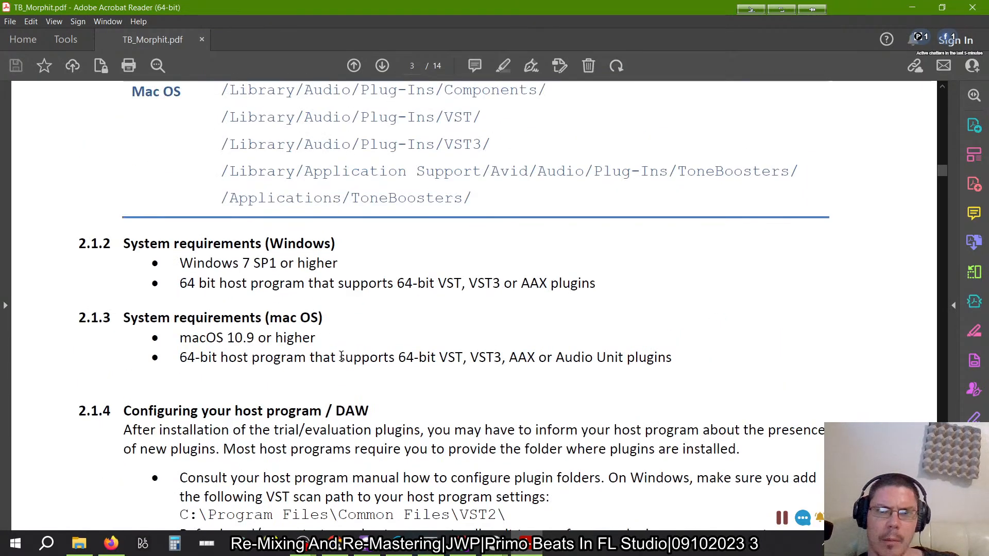
scroll(341, 355, "up", 1)
scroll(341, 358, "up", 1)
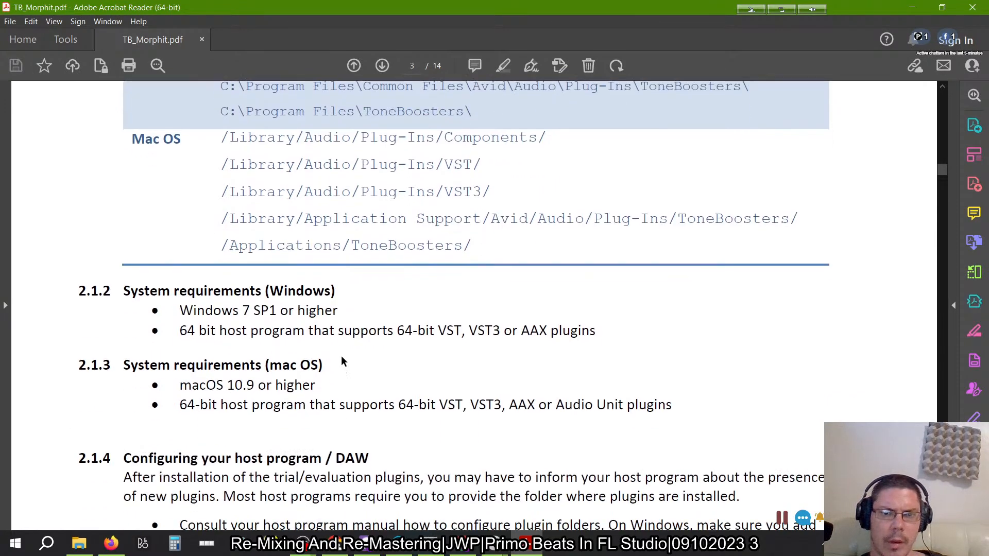
scroll(341, 355, "down", 3)
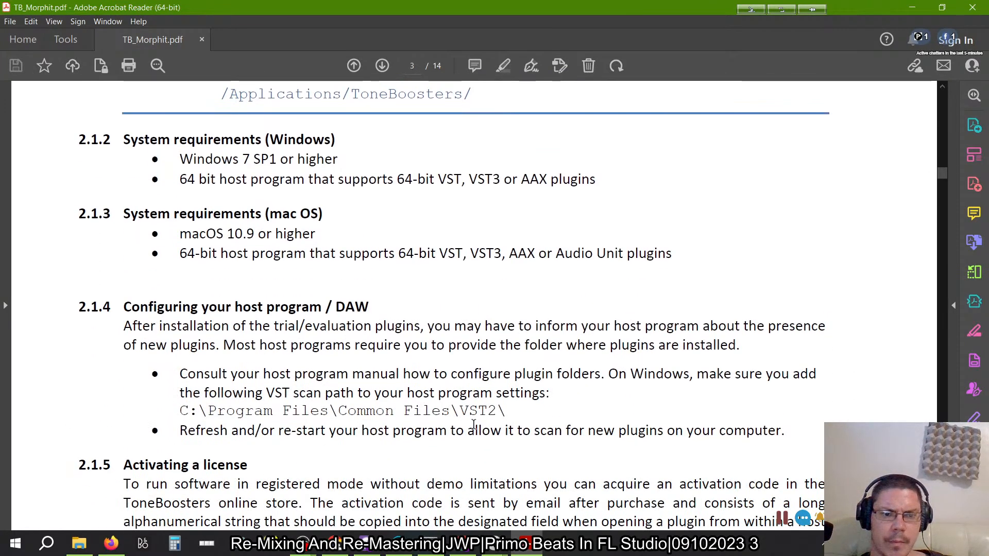
scroll(473, 424, "up", 6)
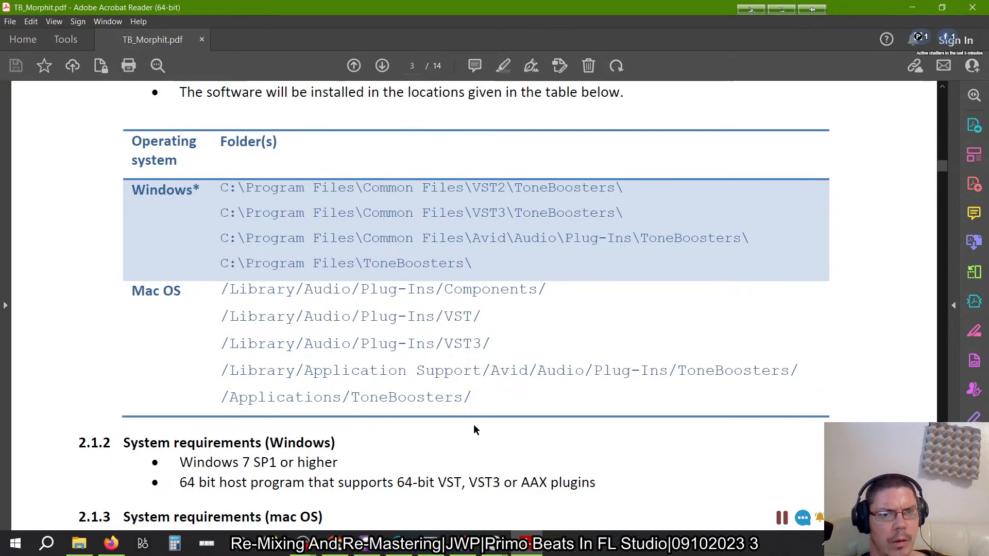
scroll(474, 425, "up", 7)
scroll(474, 425, "up", 15)
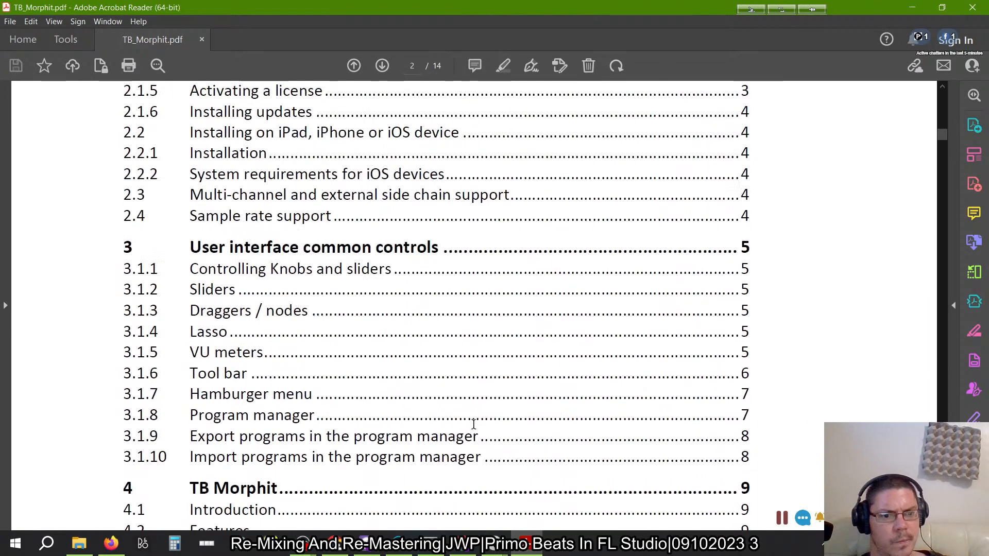
- Switch to File Explorer and open the VST3 folder in C:\Program Files\Common Files
left_click(79, 543)
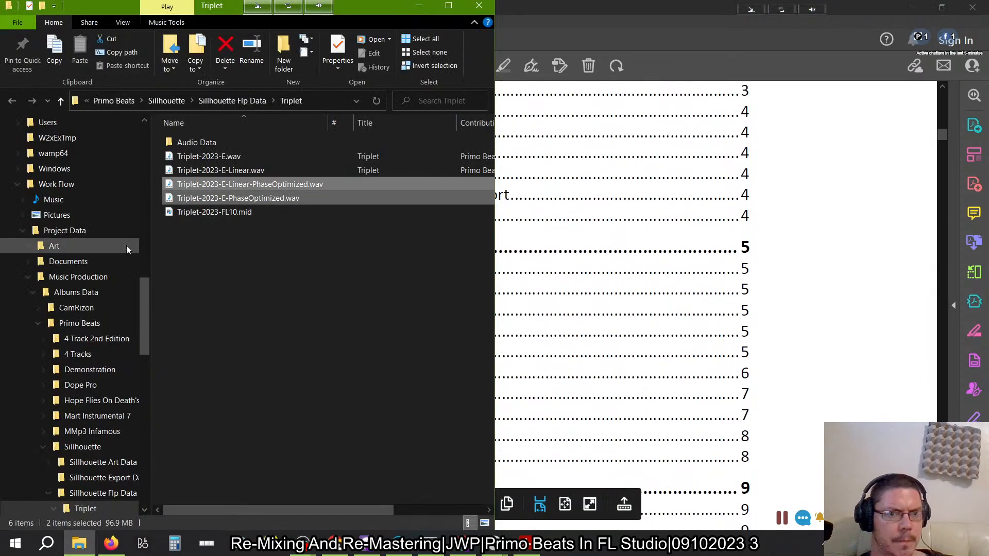
scroll(85, 214, "up", 8)
scroll(112, 358, "up", 7)
scroll(112, 358, "down", 6)
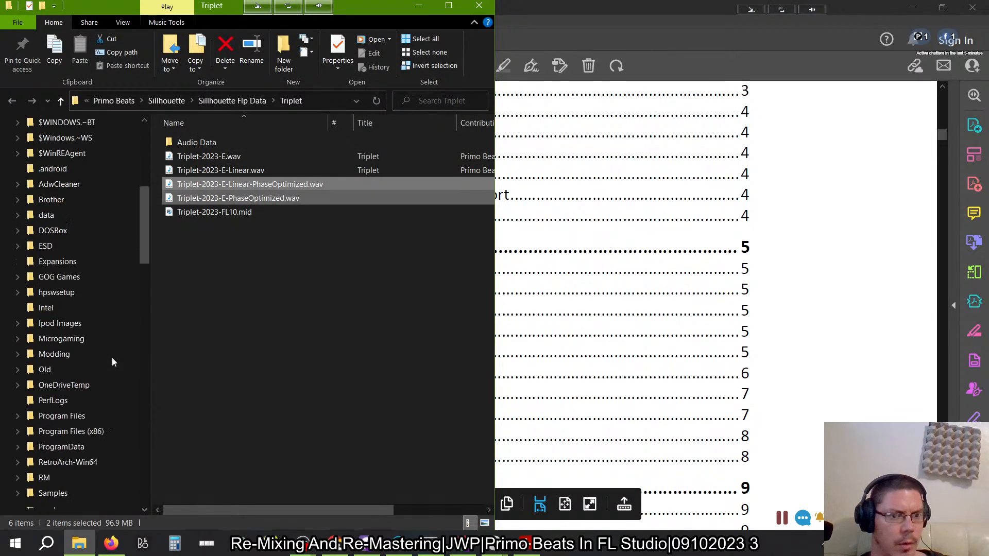
left_click(66, 417)
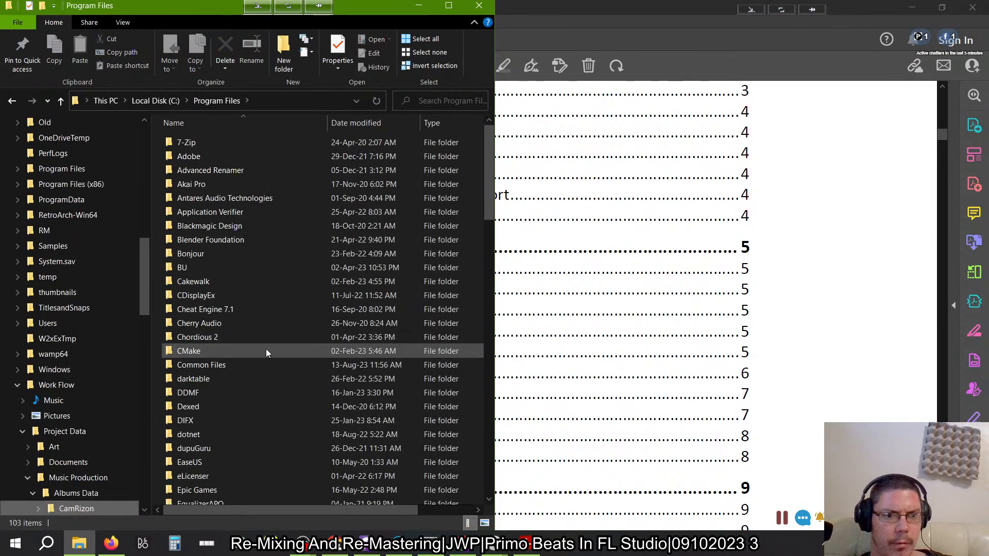
double_click(242, 365)
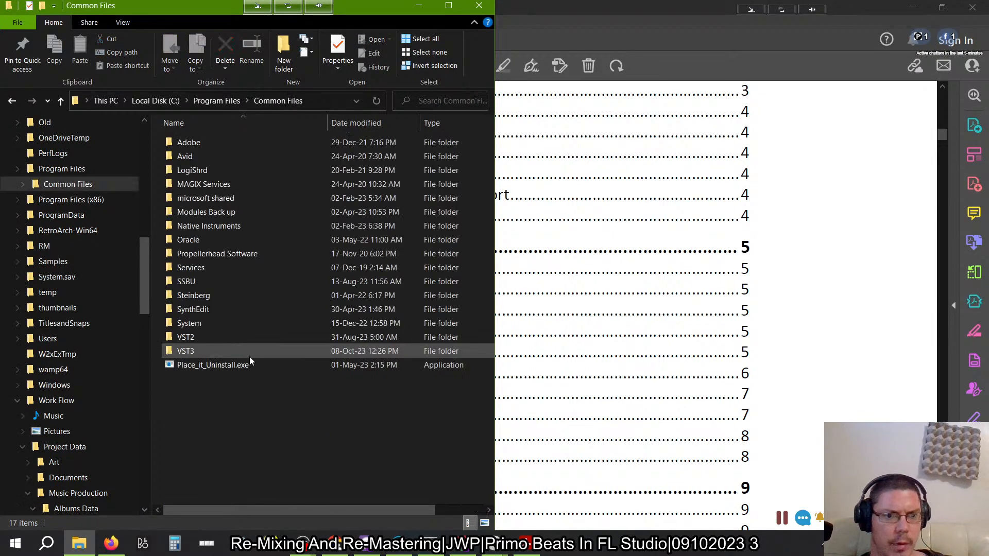
double_click(212, 350)
- Find the ToneBoosters folder inside VST3 and open its Morphit_v1 subfolder
scroll(354, 261, "down", 20)
scroll(354, 262, "down", 9)
scroll(354, 261, "up", 6)
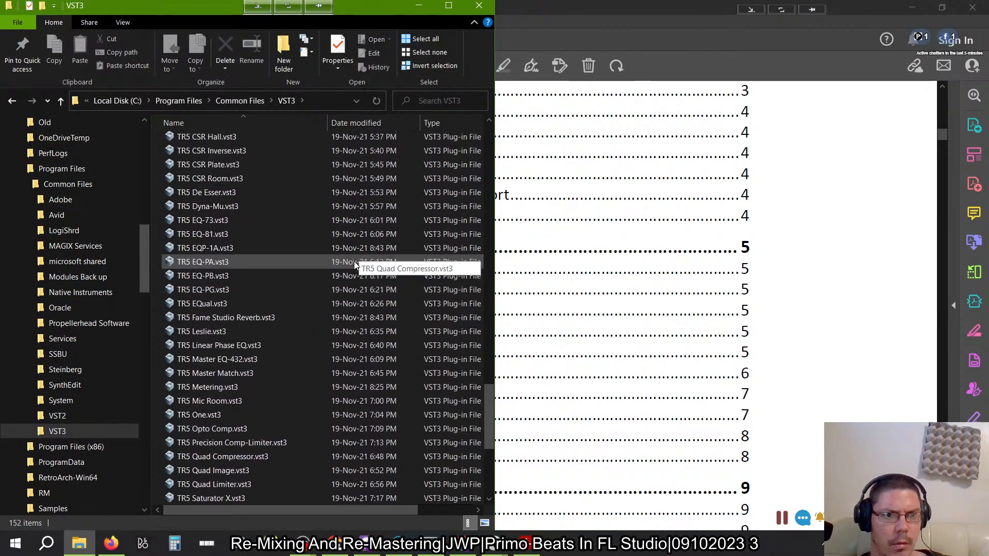
scroll(354, 262, "up", 12)
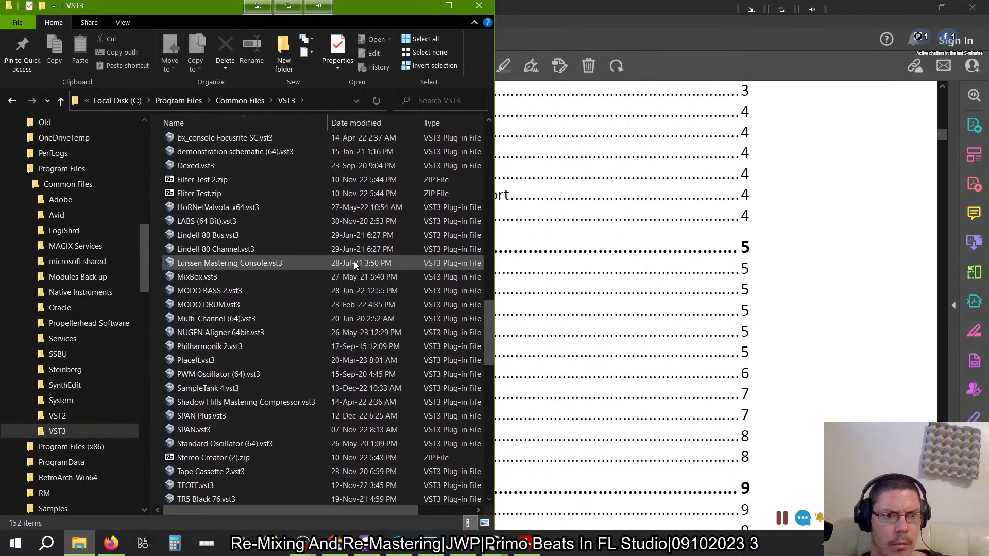
scroll(337, 283, "up", 10)
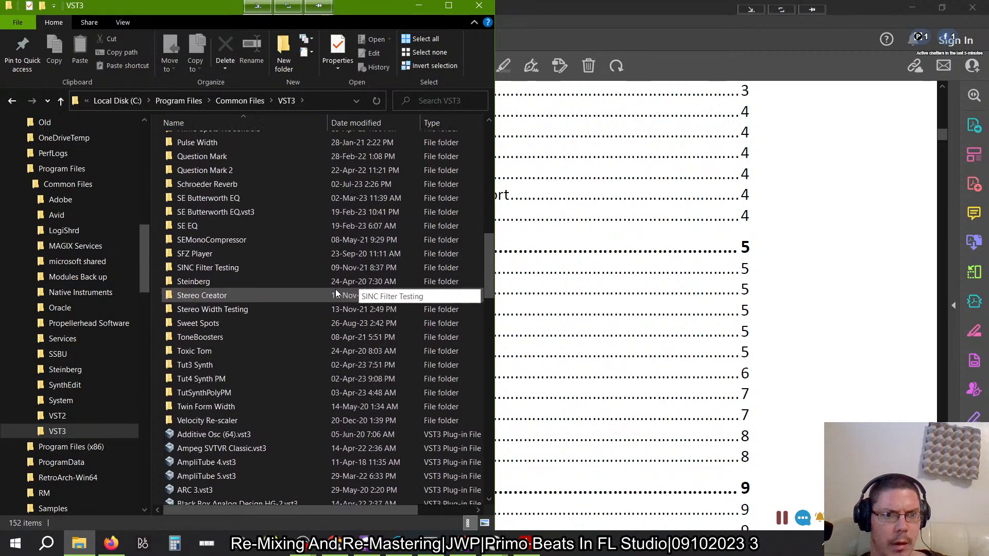
double_click(282, 340)
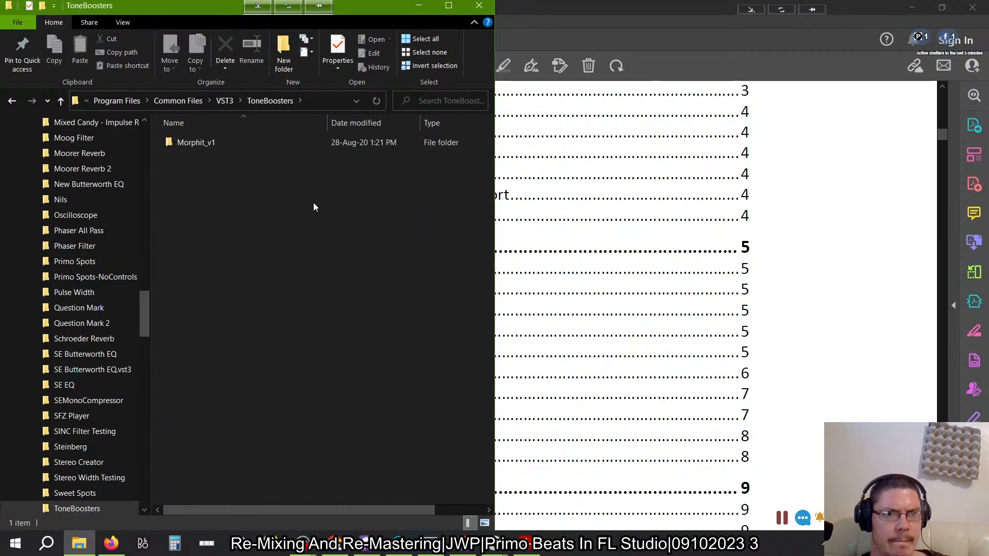
double_click(203, 142)
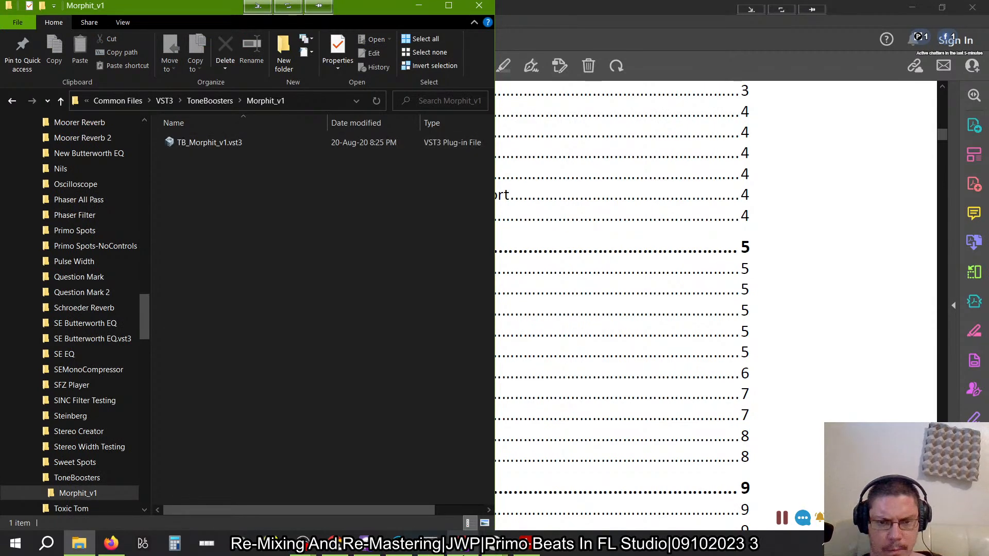
- Switch to Ozone 9 and look for Morphit among the plug-ins listed under the Unknown manufacturer
left_click(398, 543)
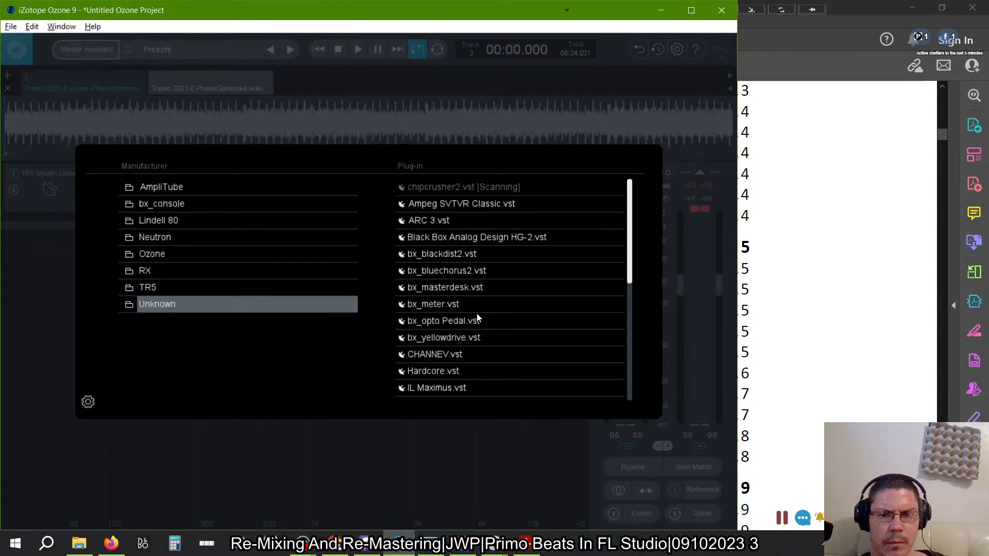
key("alt+Tab")
key("alt+Tab")
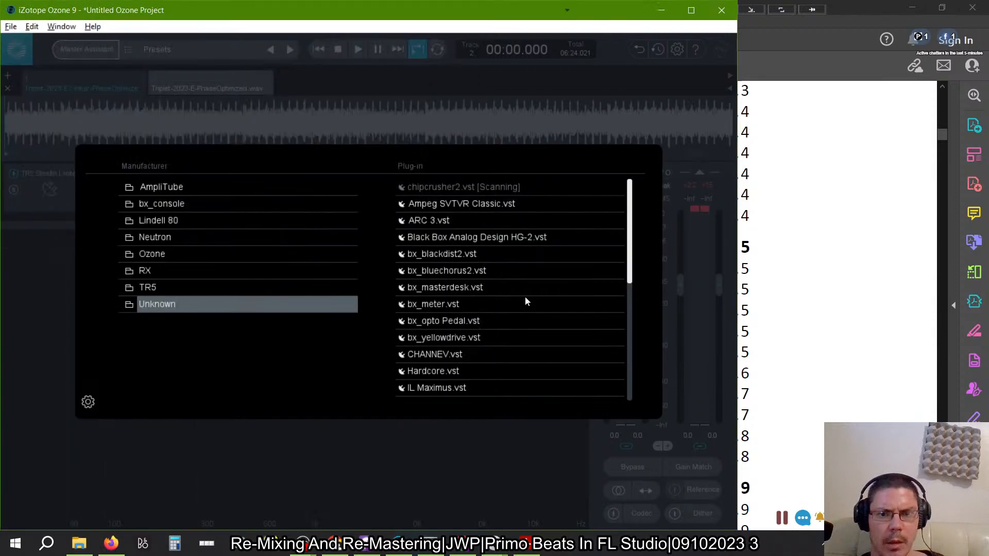
scroll(448, 291, "down", 5)
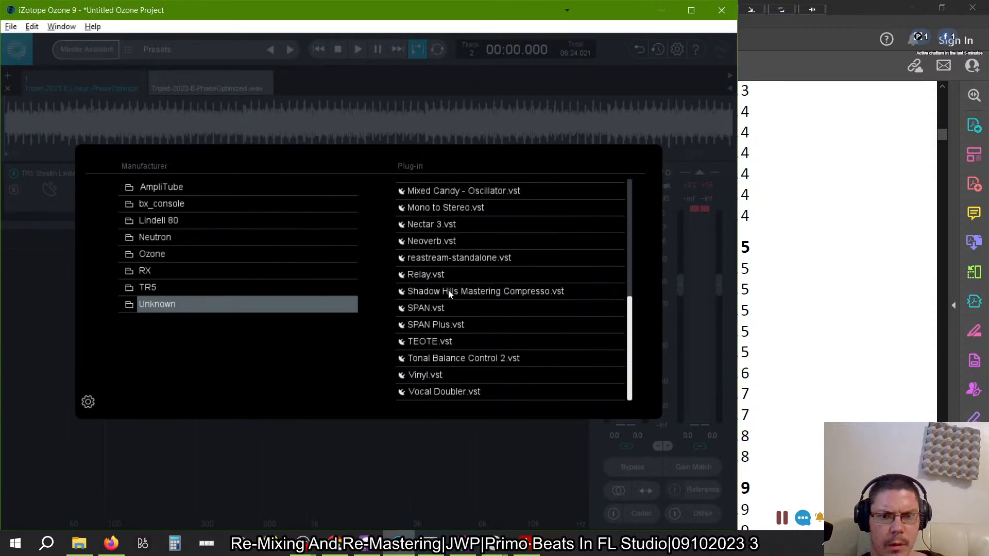
scroll(448, 291, "up", 5)
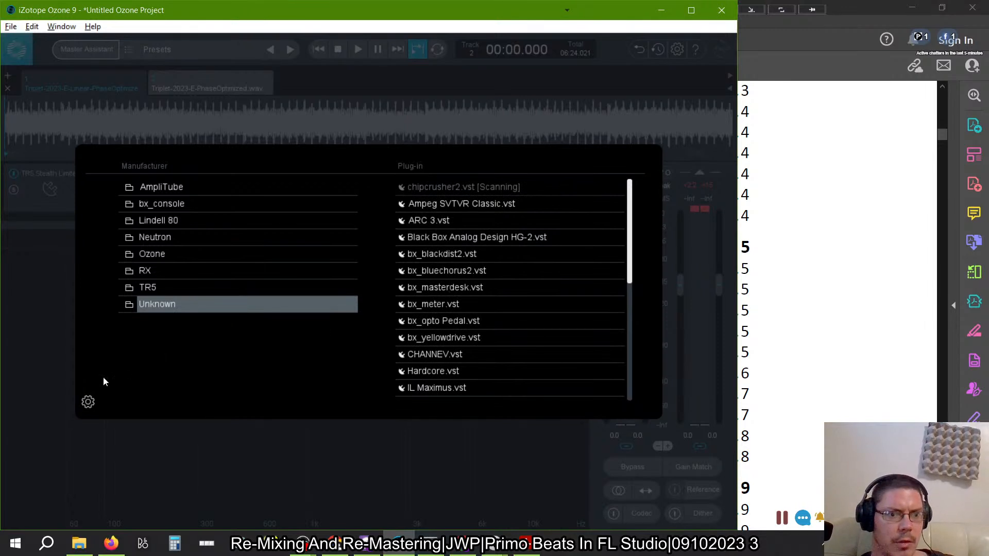
- Rescan the installed plug-ins from the plug-in browser's settings, and close the settings
left_click(88, 403)
left_click(158, 85)
left_click(442, 11)
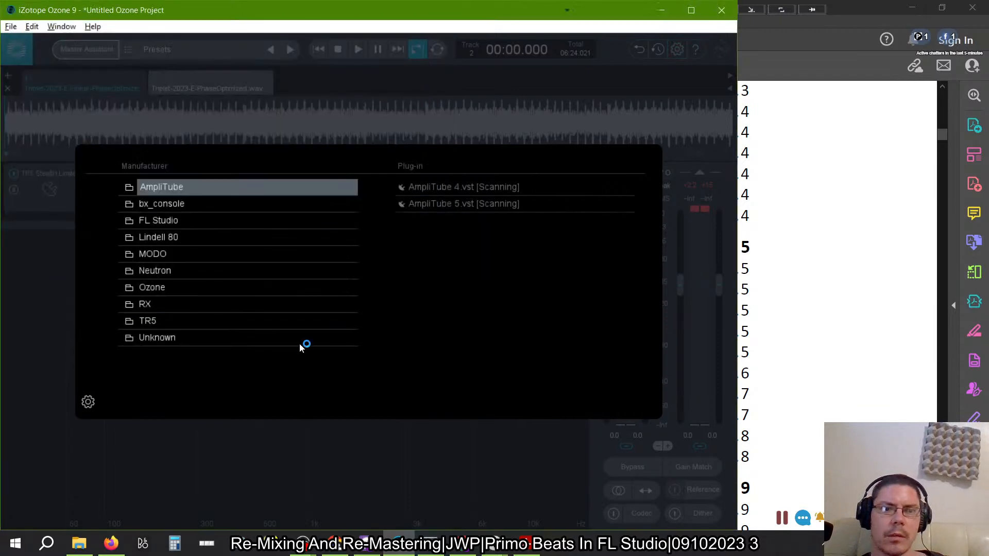
- Examine the Unknown manufacturer's plug-ins for Morphit during the rescan, dismissing the runtime error dialog
left_click(242, 337)
scroll(515, 283, "down", 20)
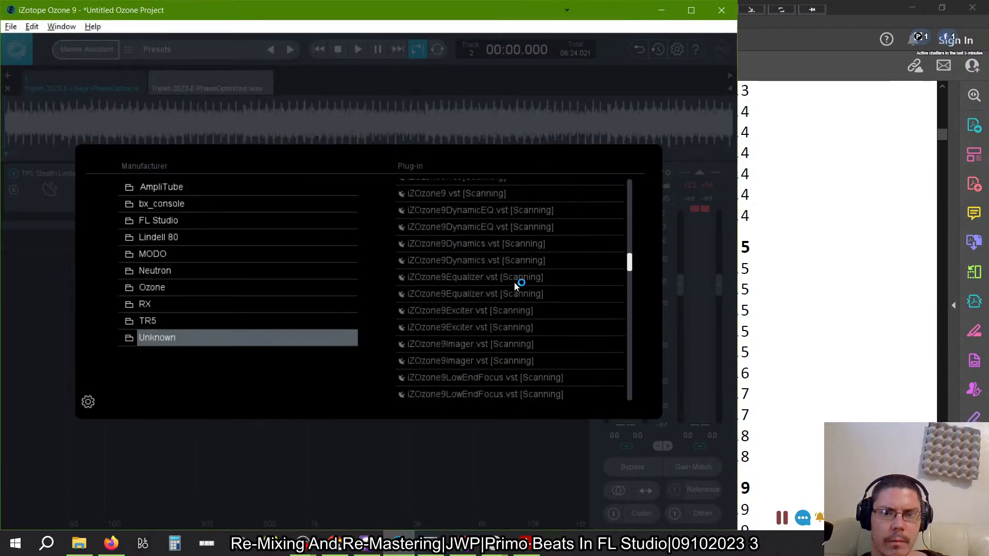
scroll(514, 282, "down", 2)
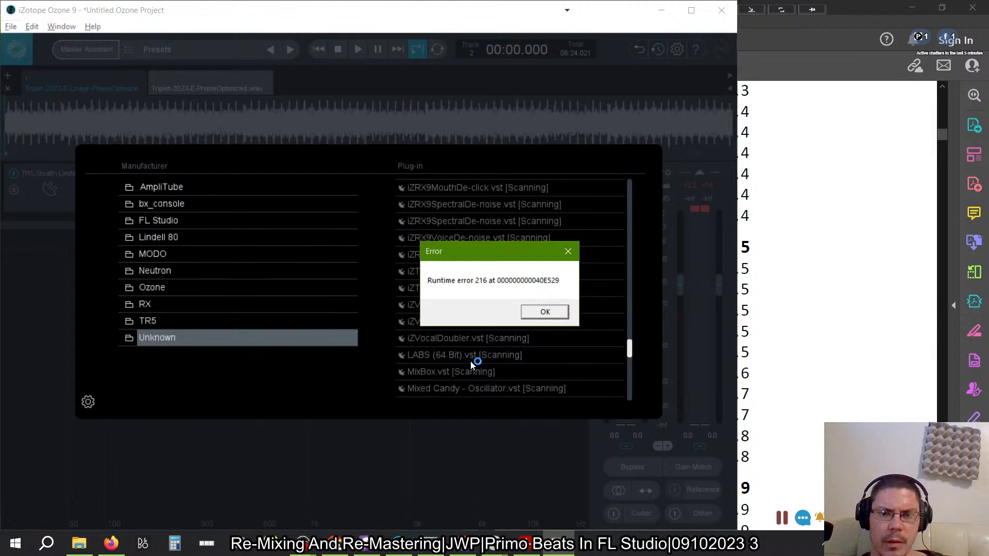
left_click(541, 311)
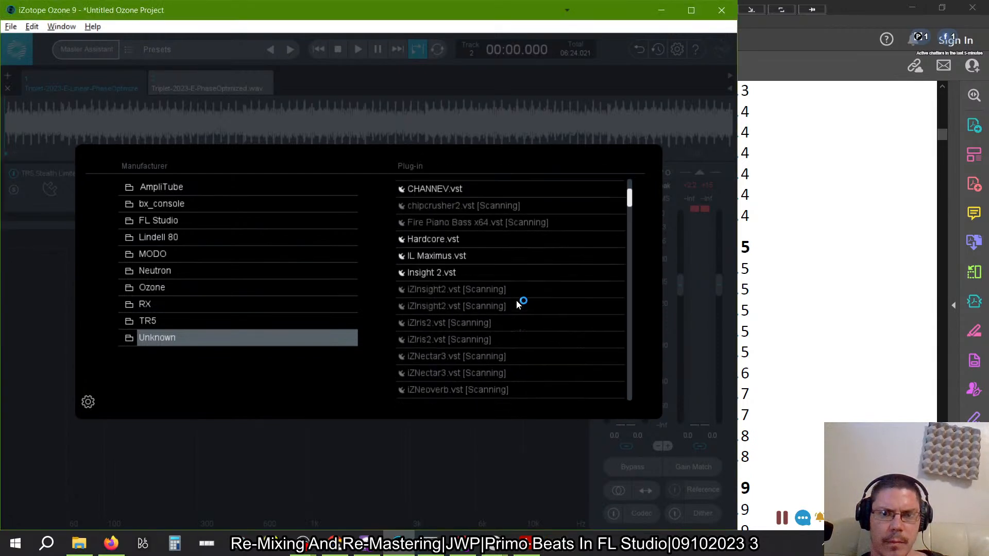
scroll(517, 302, "down", 3)
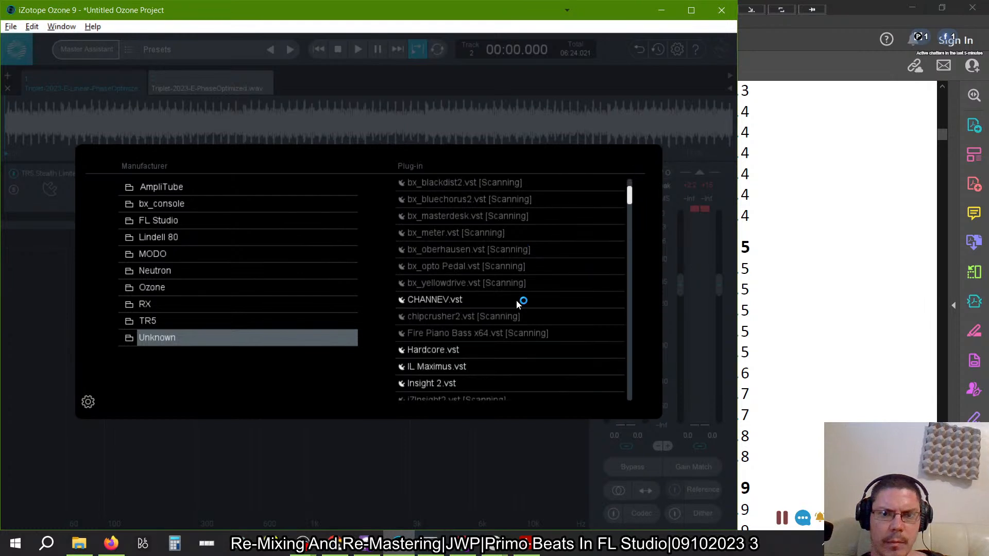
scroll(518, 303, "down", 2)
scroll(518, 303, "down", 1)
scroll(518, 304, "down", 10)
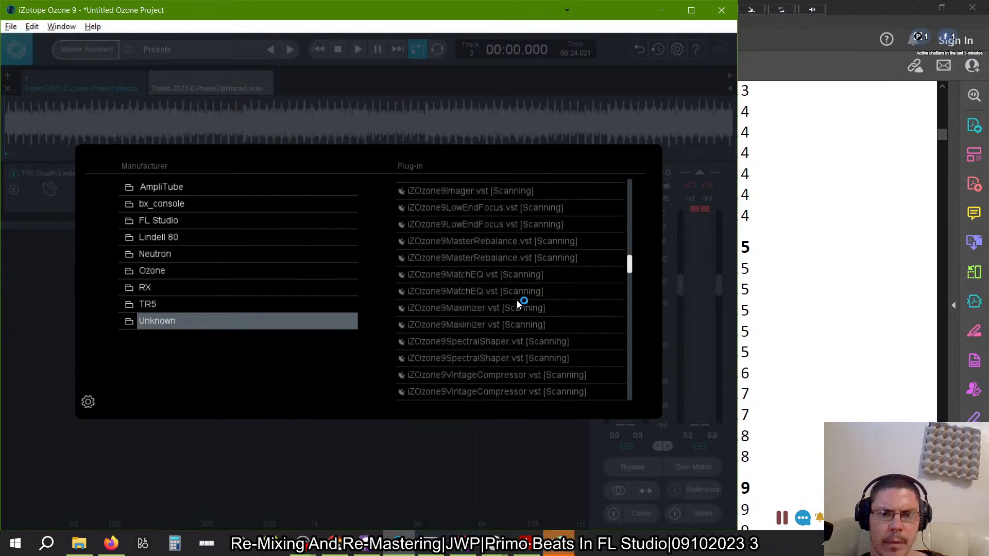
scroll(518, 304, "down", 10)
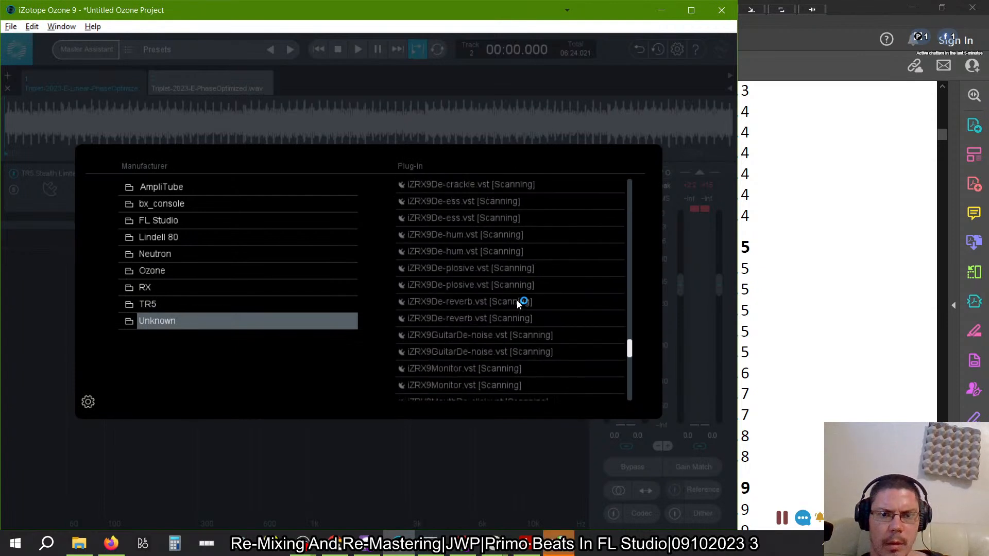
scroll(518, 300, "down", 5)
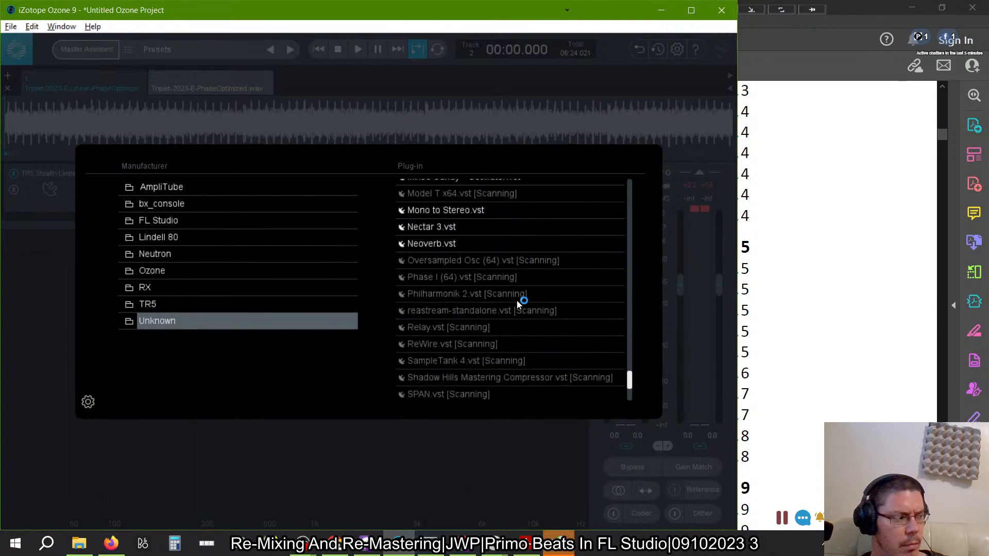
scroll(518, 301, "up", 1)
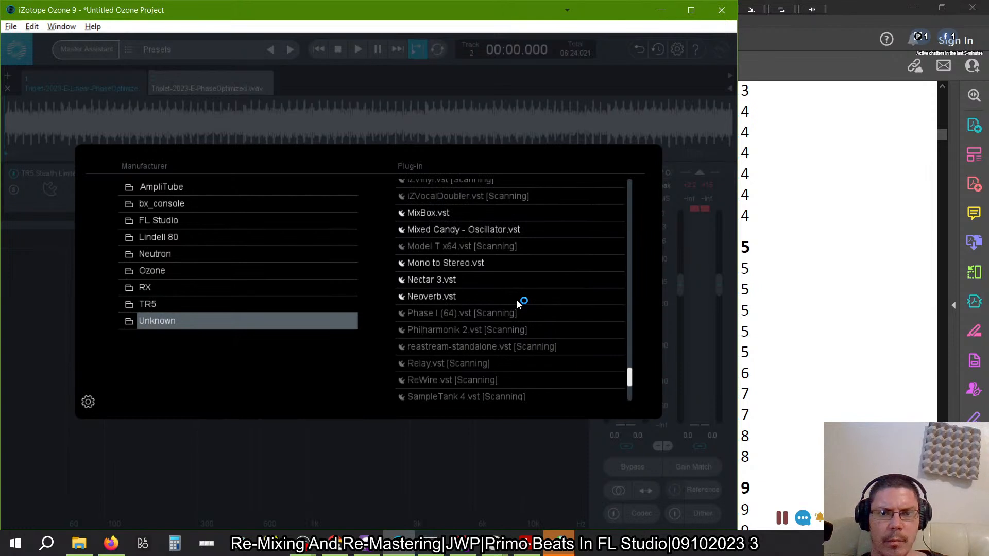
scroll(519, 304, "up", 1)
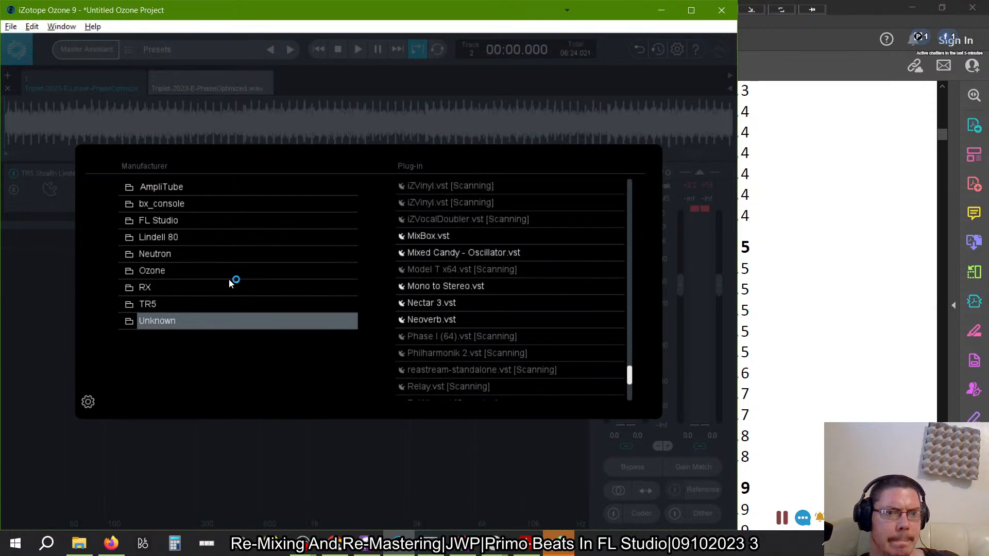
- Dismiss the DLL error and check the plug-ins of the Lindell 80, bx_console, Neutron, Ozone, RX and TR5 manufacturers
left_click(224, 219)
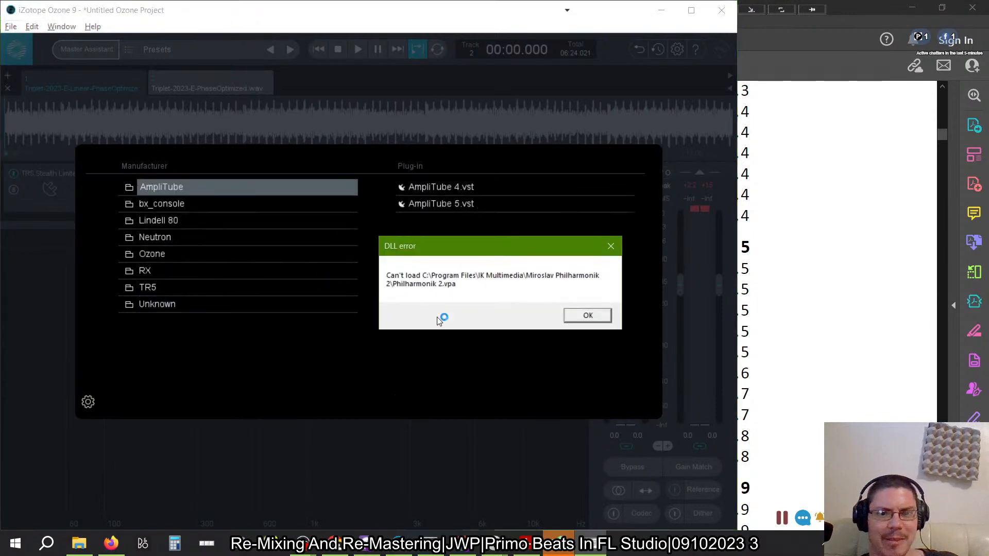
left_click(586, 316)
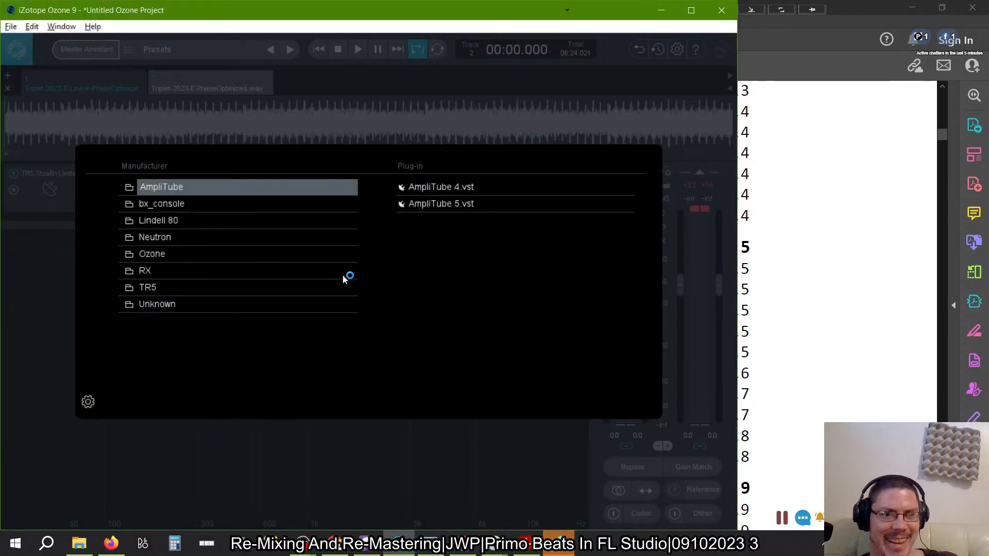
left_click(202, 225)
left_click(199, 210)
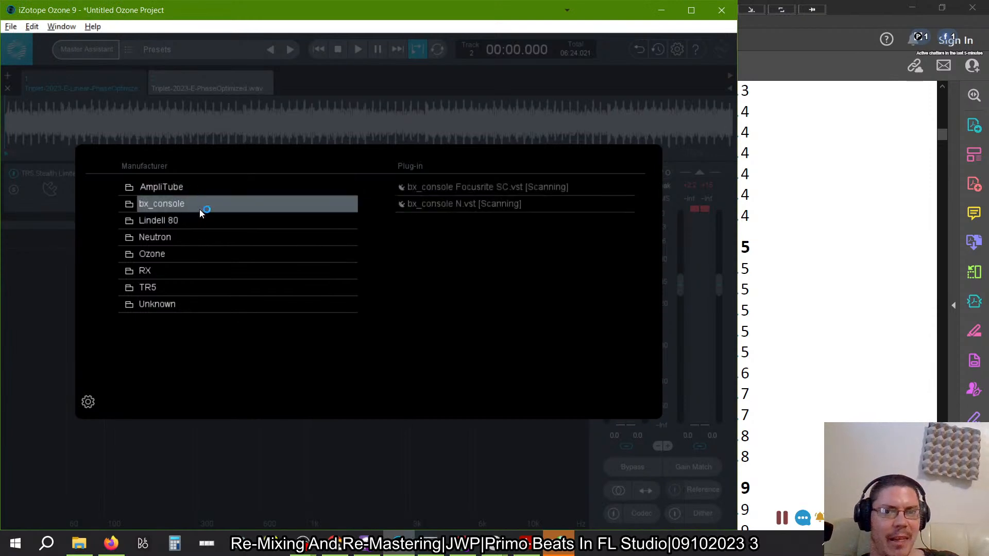
left_click(201, 236)
left_click(201, 254)
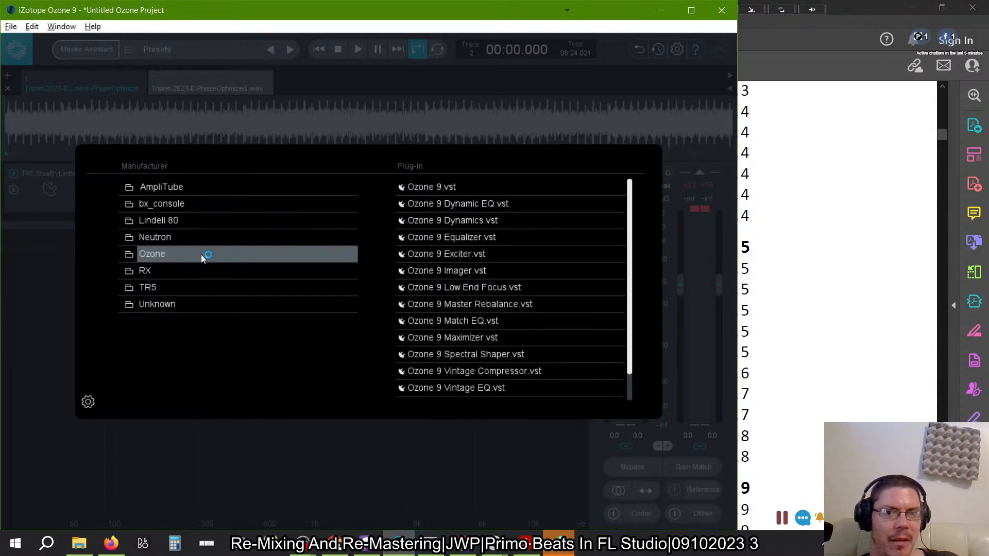
left_click(200, 277)
left_click(200, 289)
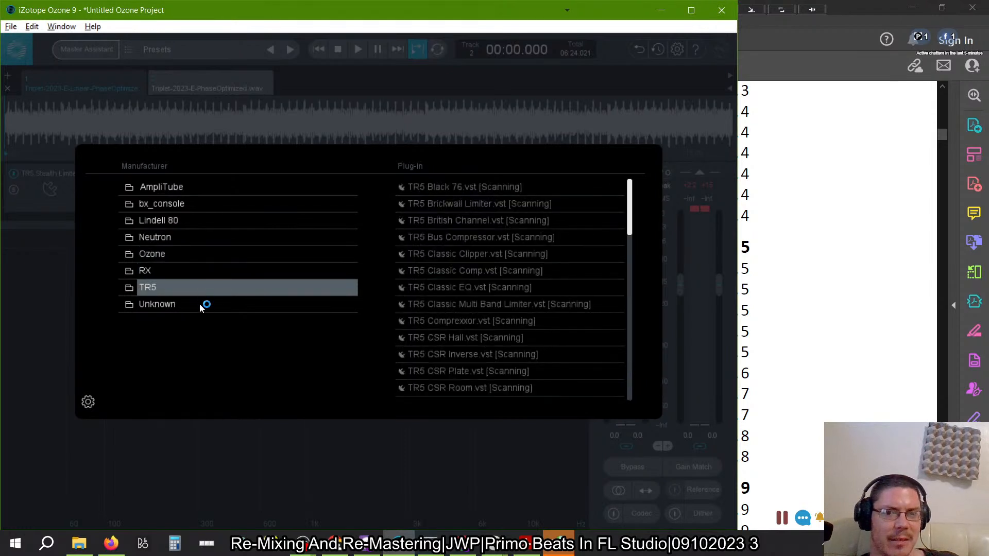
- Go back to the Unknown manufacturer and search its whole plug-in list for Morphit again
left_click(200, 304)
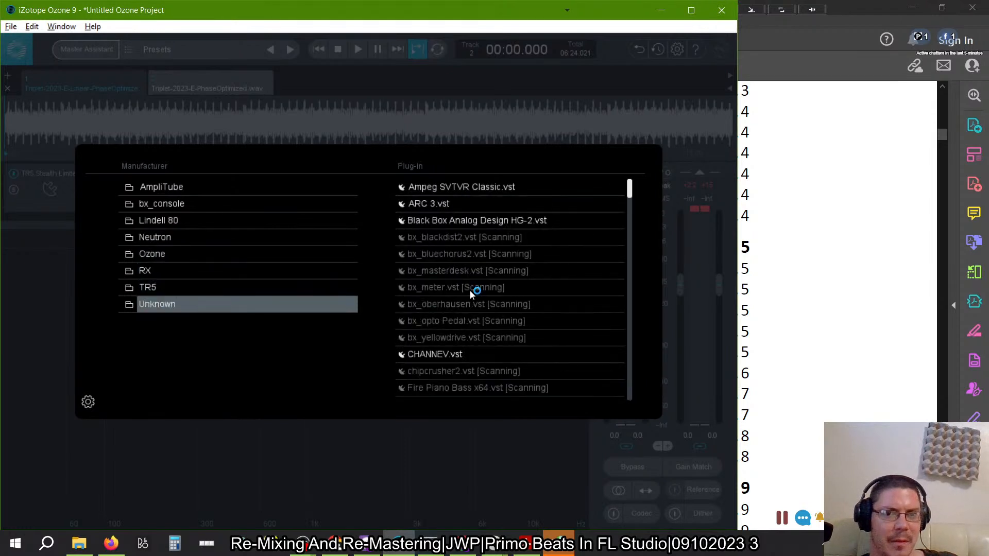
scroll(470, 291, "down", 4)
scroll(470, 290, "down", 10)
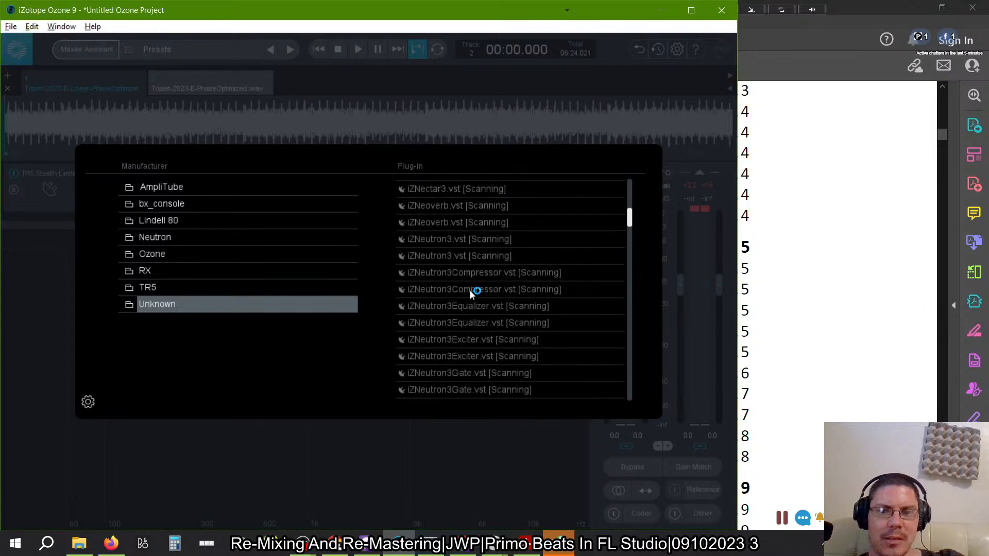
scroll(470, 291, "down", 12)
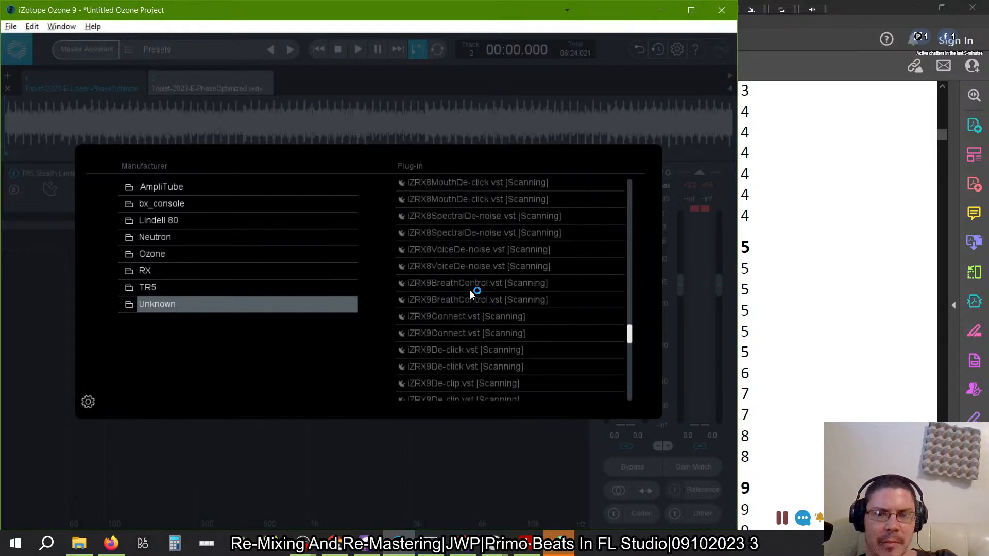
scroll(470, 291, "down", 2)
scroll(470, 291, "up", 2)
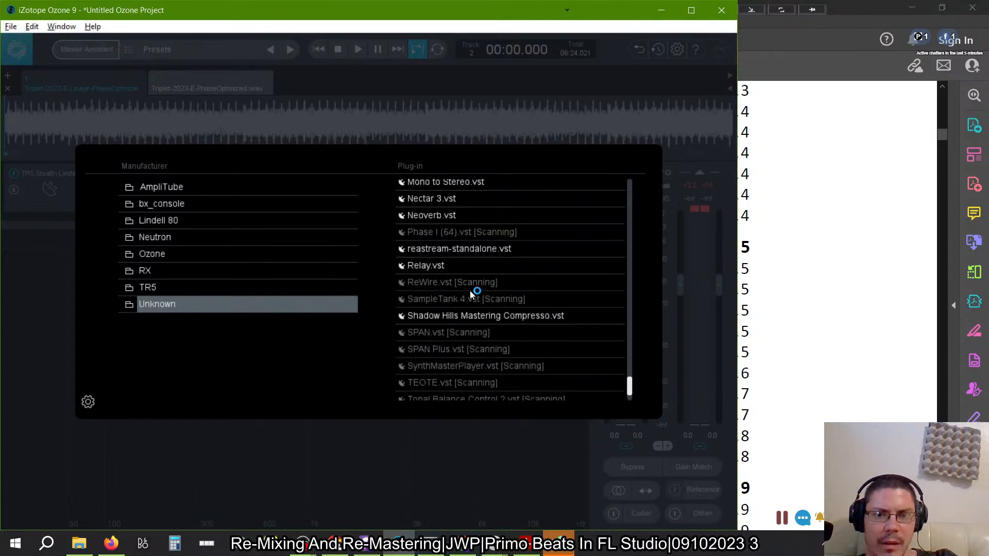
scroll(470, 290, "up", 6)
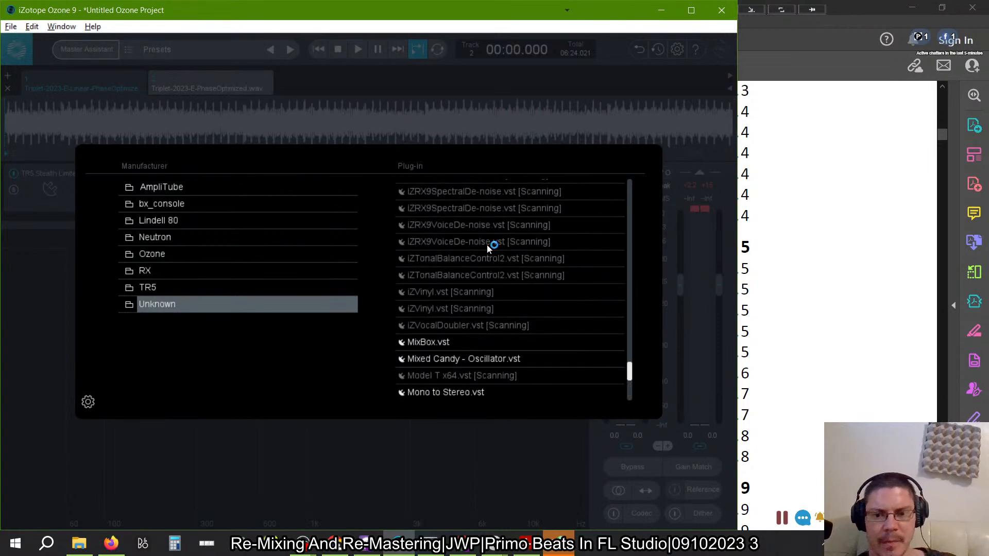
scroll(487, 244, "down", 5)
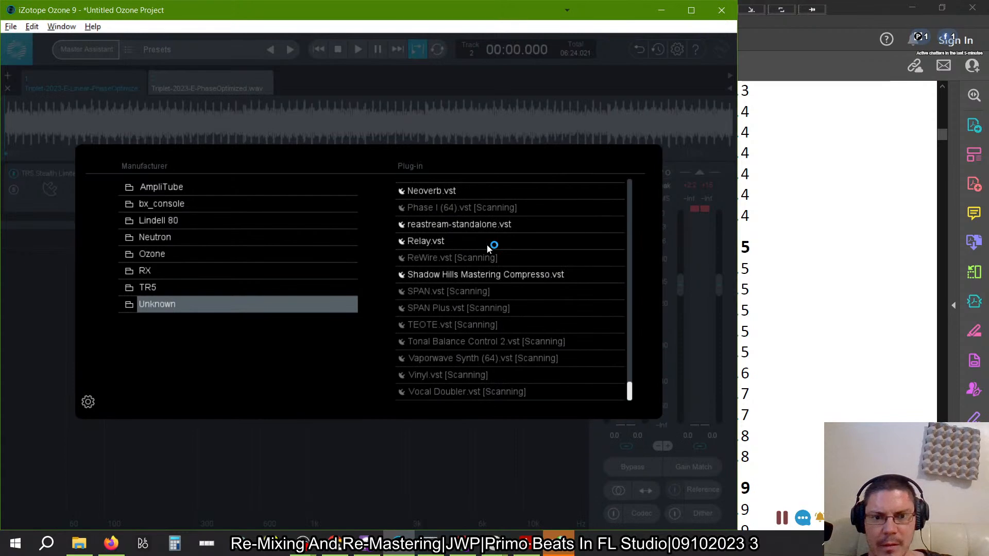
scroll(487, 245, "up", 3)
scroll(487, 245, "up", 10)
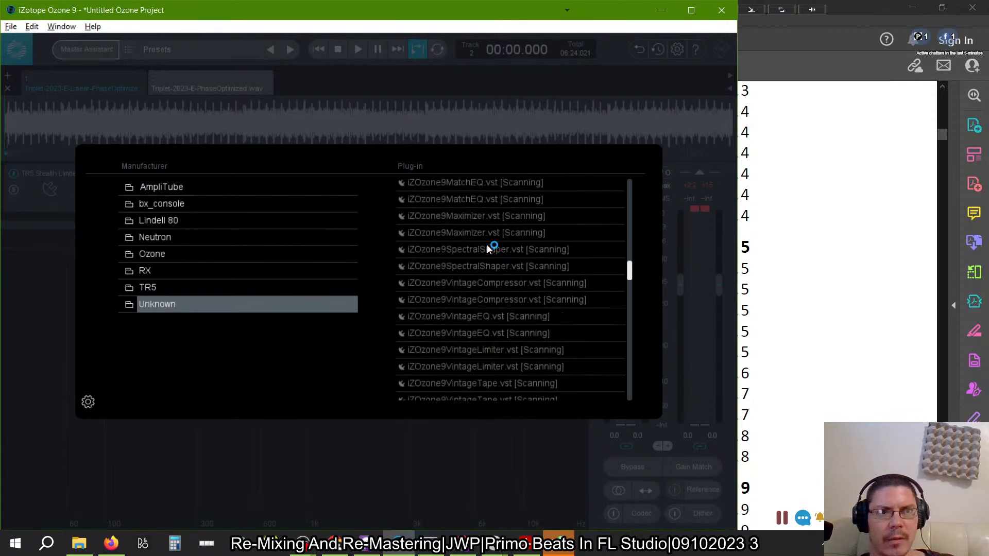
- Look through the rest of the Unknown manufacturer's plug-ins to the end of the list for Morphit
scroll(487, 245, "down", 5)
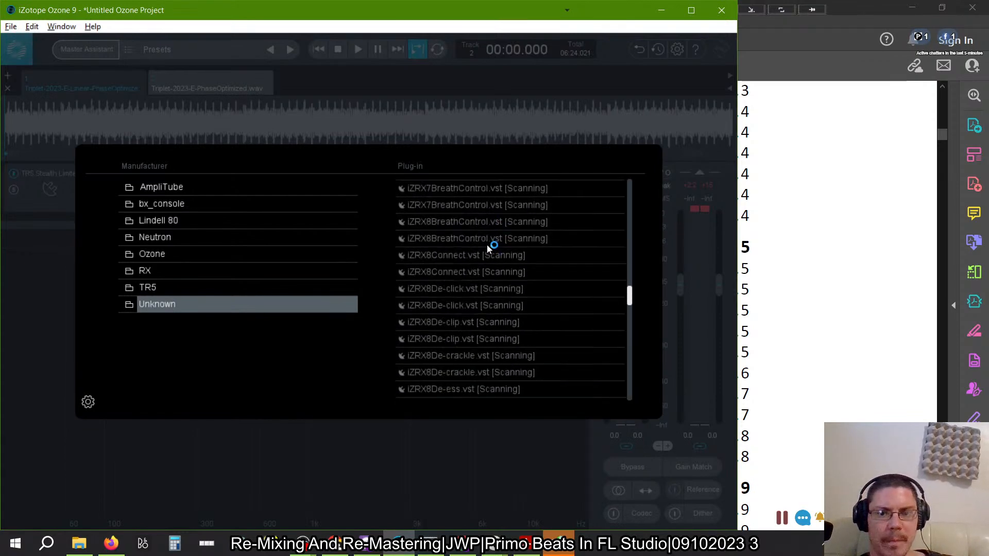
scroll(487, 245, "down", 8)
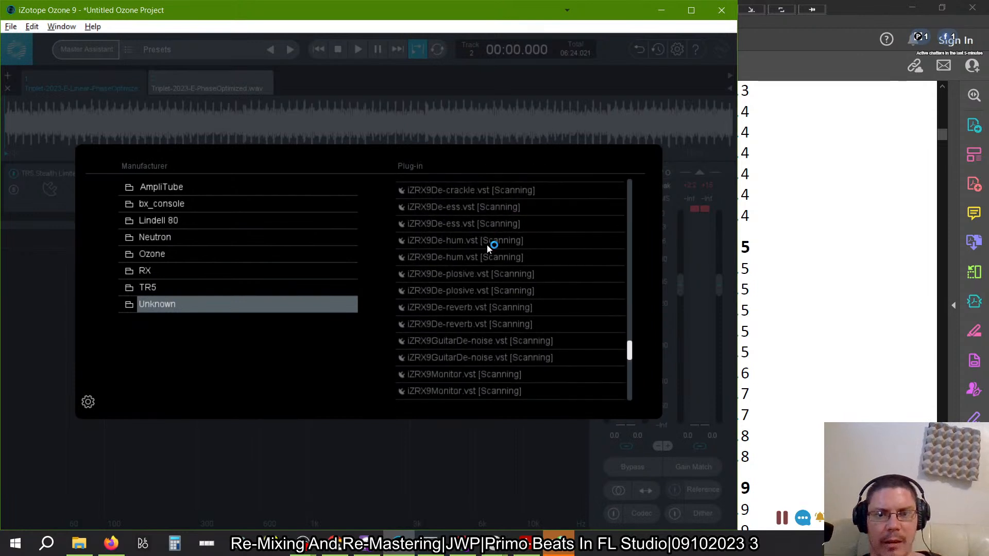
scroll(486, 246, "down", 4)
scroll(486, 245, "down", 1)
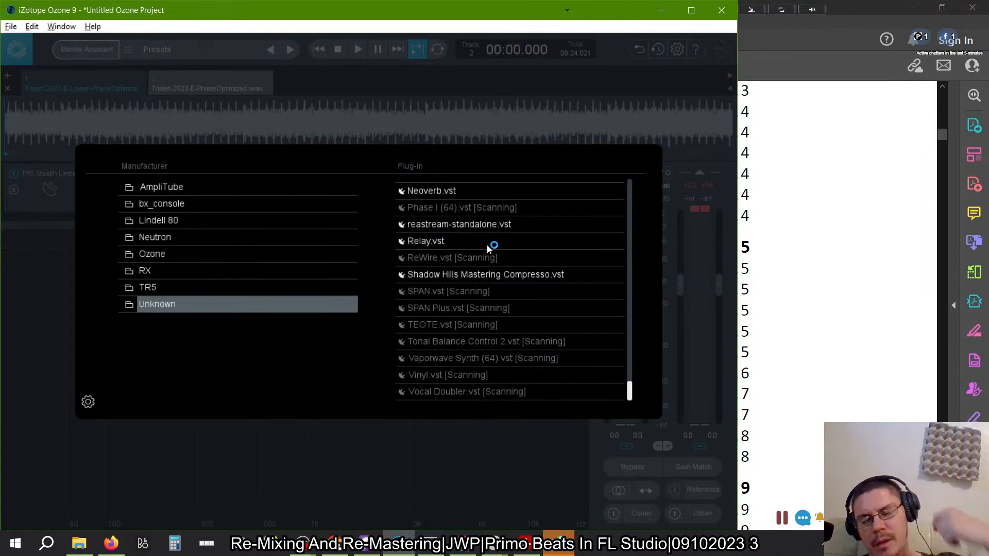
key("alt+Tab")
key("alt+Tab")
key("alt+Tab")
key("alt+Tab")
key("Escape")
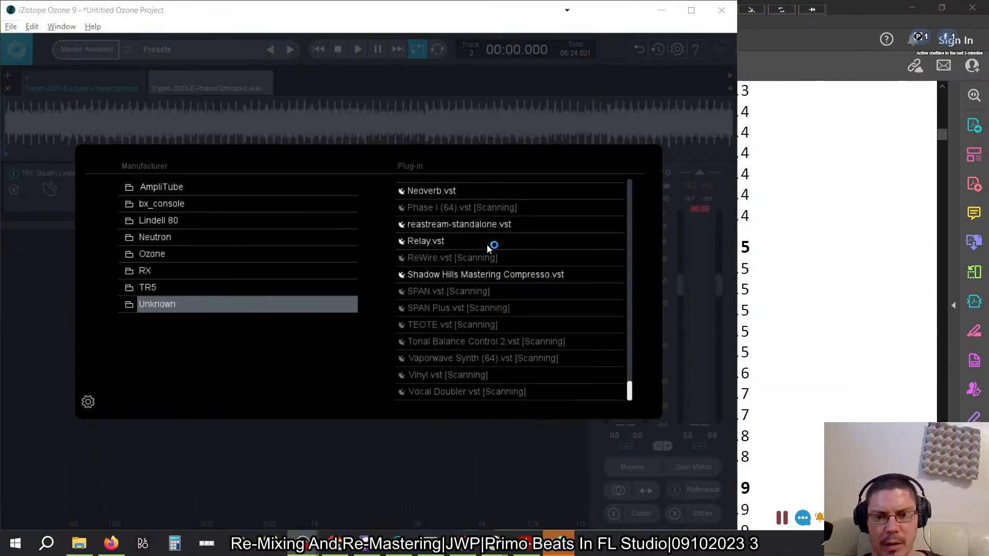
key("alt+Tab")
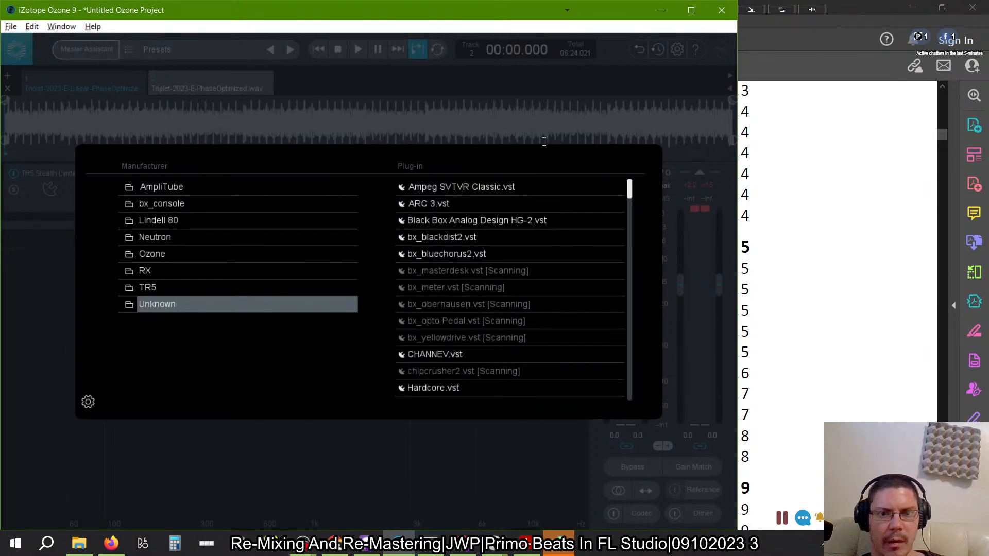
- Close the plug-in browser and quit Ozone 9 without saving the project, and start FL Studio
left_click(432, 481)
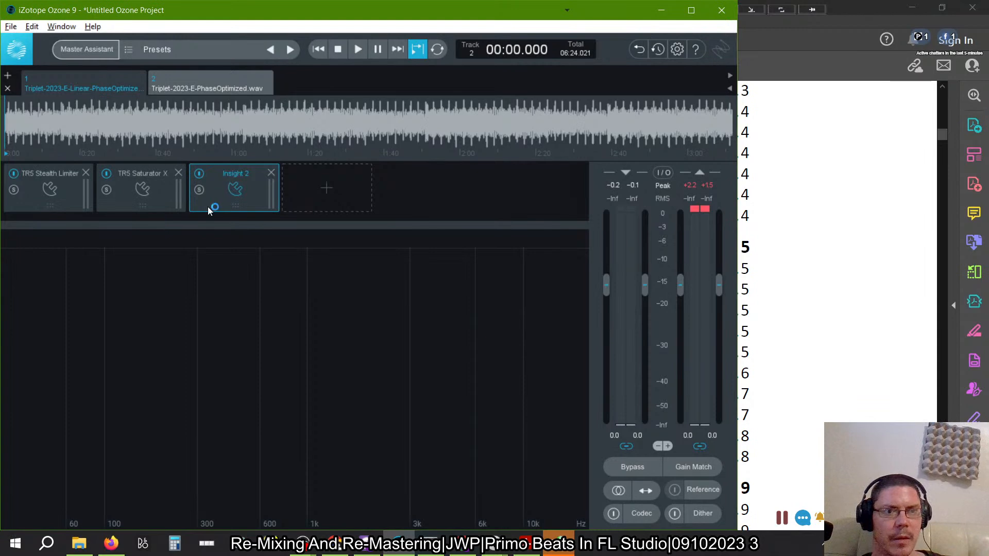
left_click(723, 14)
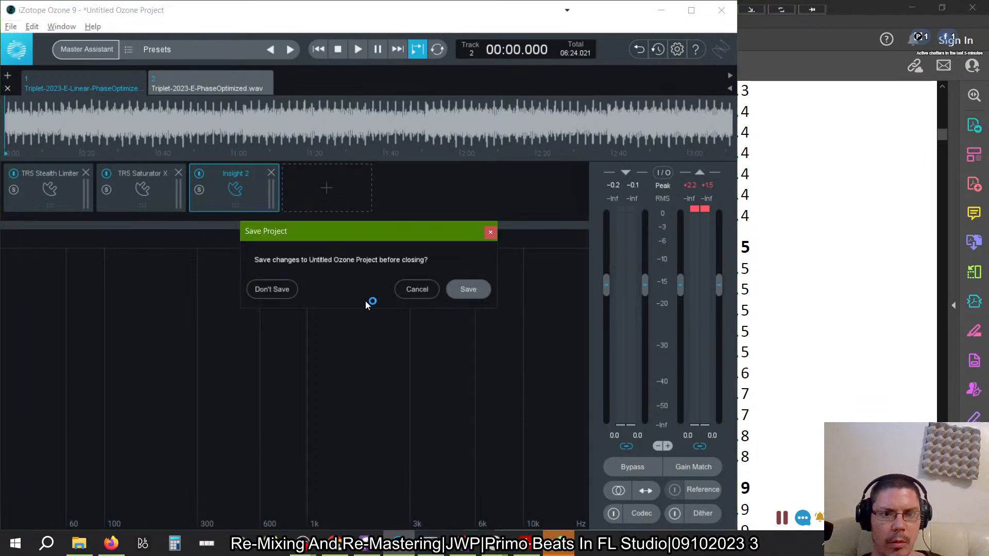
left_click(272, 289)
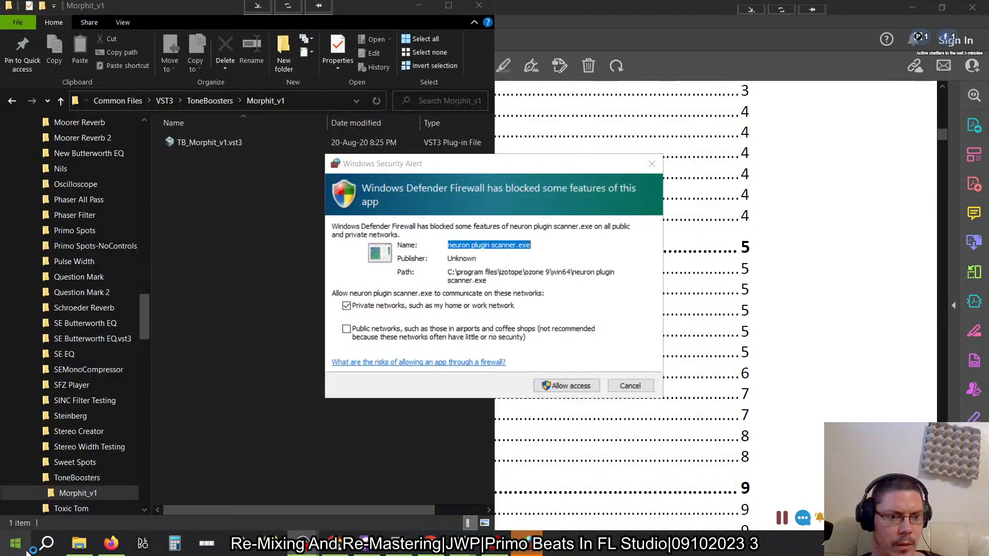
key("super")
left_click(227, 261)
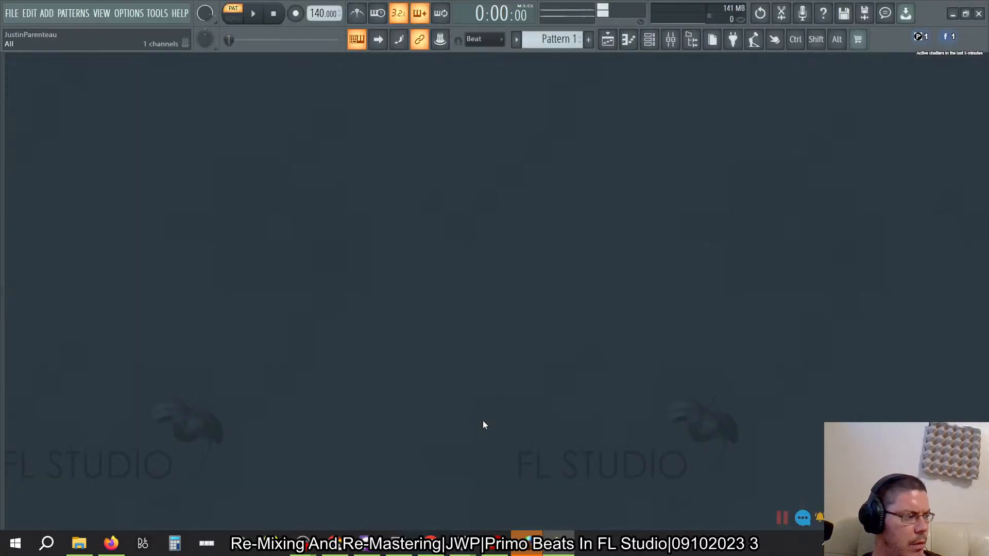
- Switch to the Windows Security Alert about neuron plugin scanner.exe and dismiss it without allowing access
key("alt+Tab")
key("alt+Tab")
key("alt+Tab")
key("alt+Tab")
key("alt+Tab")
key("alt+Tab")
key("alt+Tab")
key("alt+Tab")
key("alt+Tab")
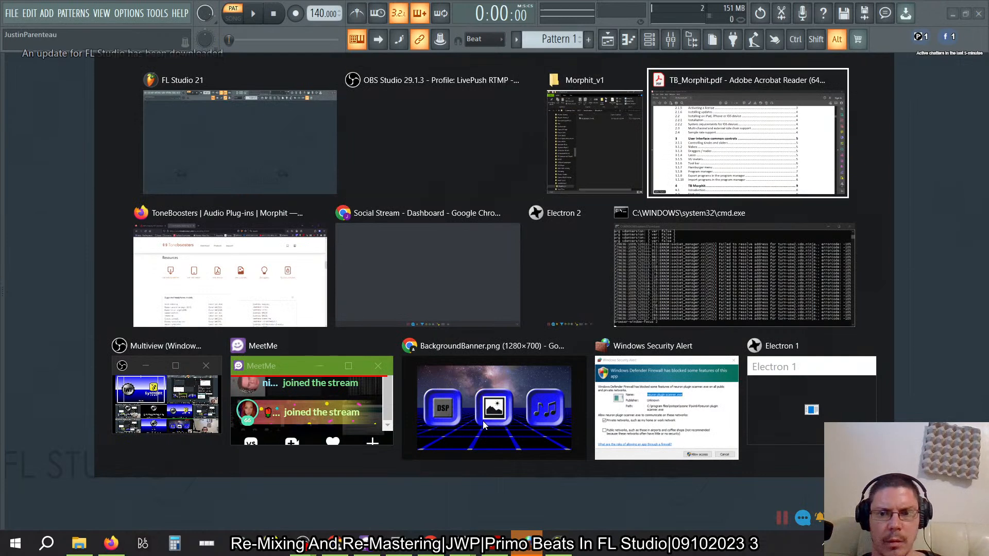
key("alt+Tab")
key("alt+Tab")
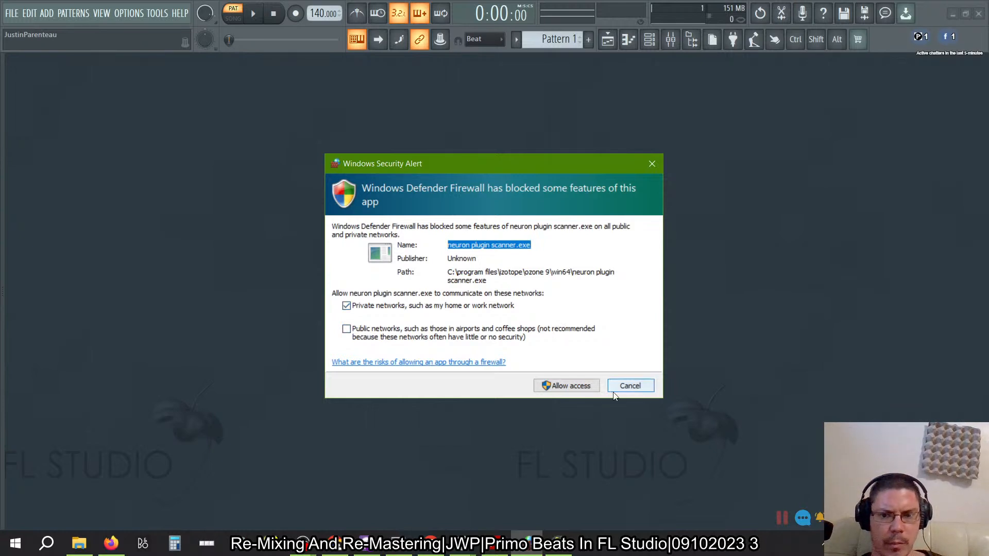
left_click(629, 385)
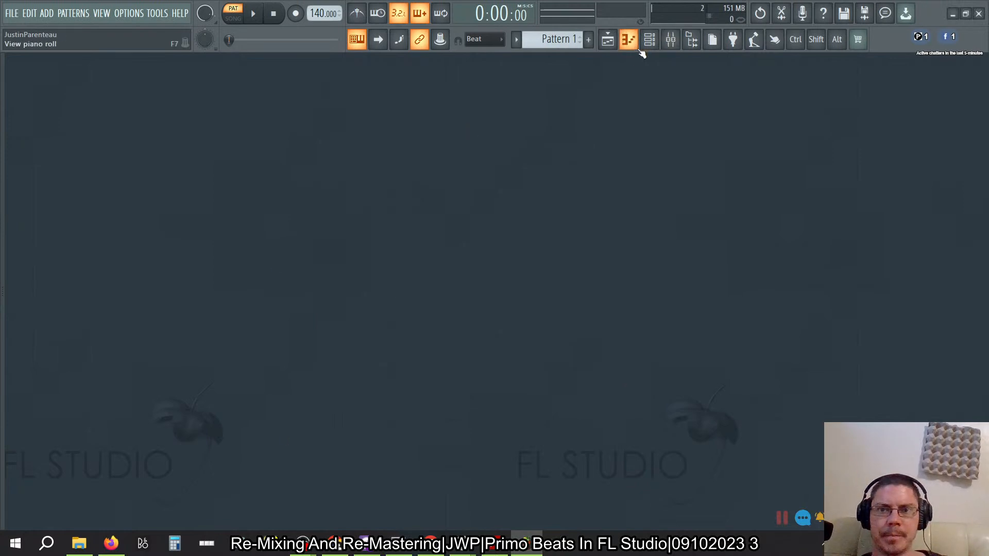
- Show the playlist in FL Studio, and switch to File Explorer to go back to the Triplet project folder
left_click(650, 40)
left_click(608, 39)
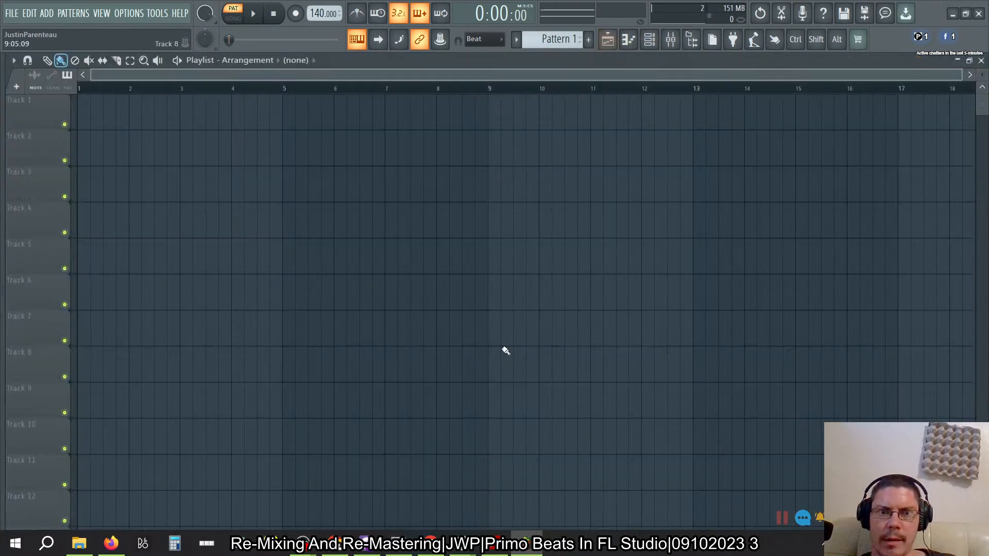
key("alt+Tab")
key("alt+Tab")
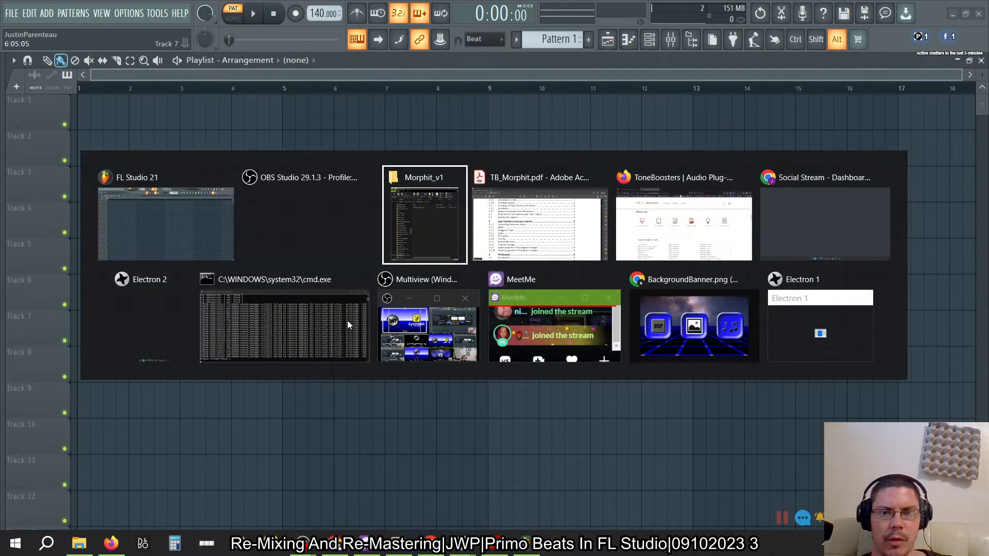
left_click(10, 101)
left_click(9, 101)
left_click(9, 101)
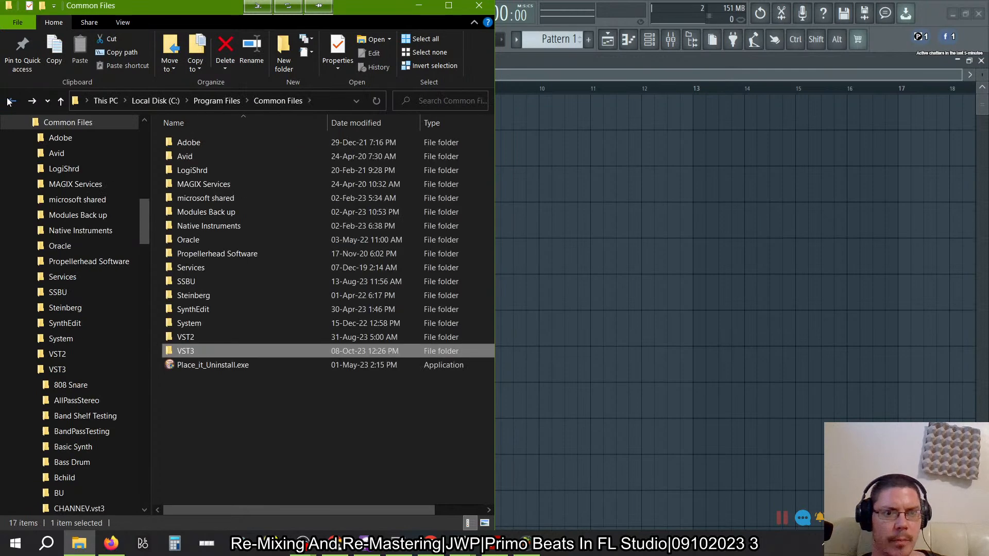
left_click(9, 101)
left_click(9, 100)
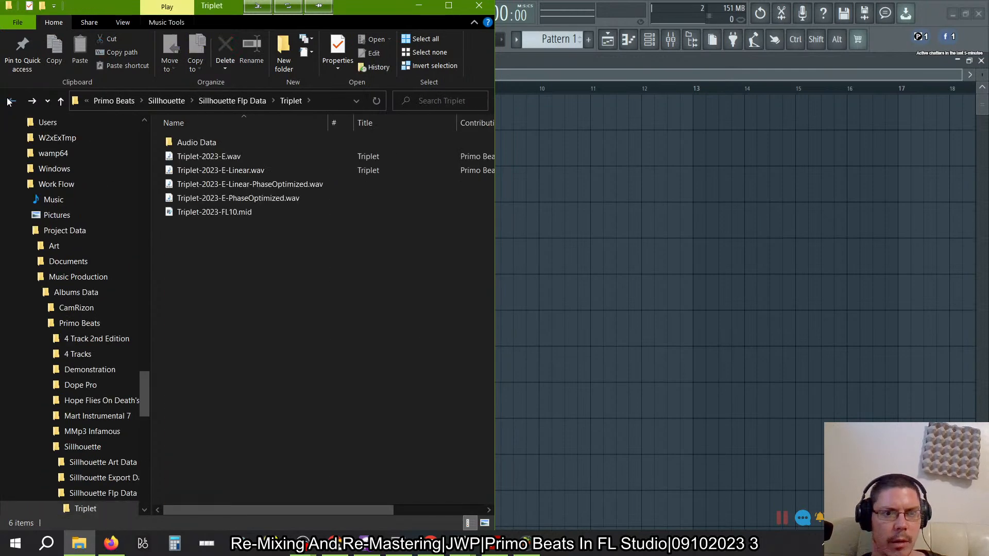
- Place Triplet-2023-E-Linear-PhaseOptimized.wav at the start of playlist track 1 and play it briefly in song mode
left_click(294, 184)
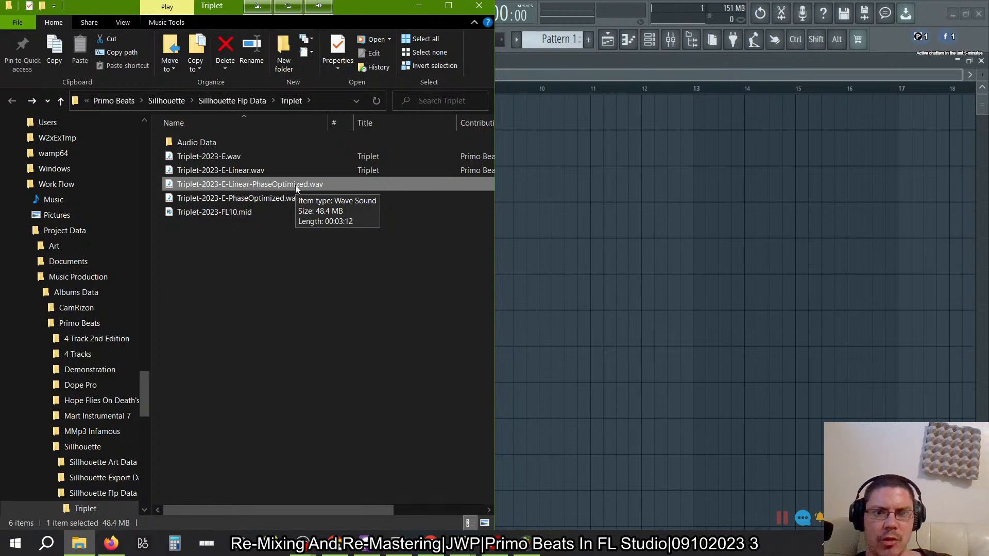
left_click_drag(296, 185, 59, 72)
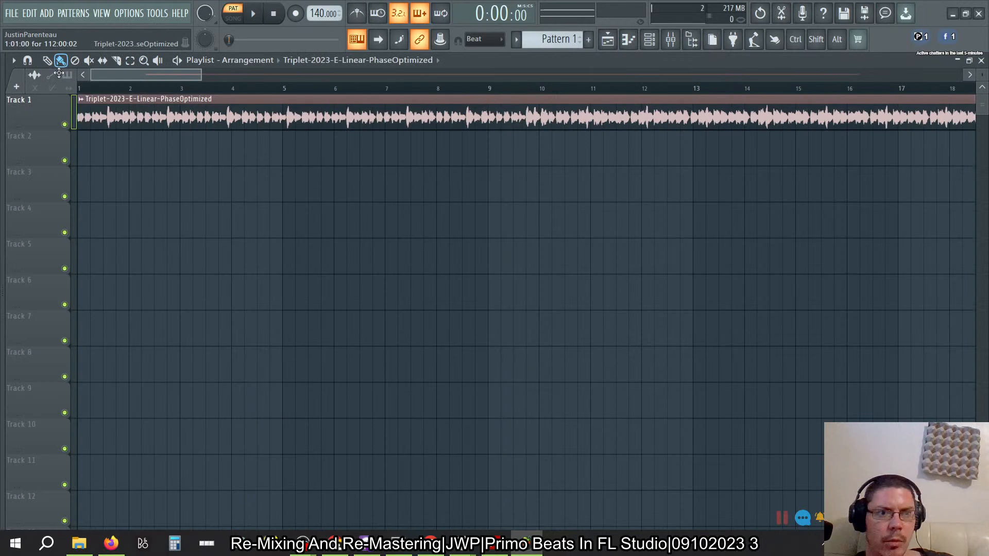
left_click(233, 18)
left_click(253, 14)
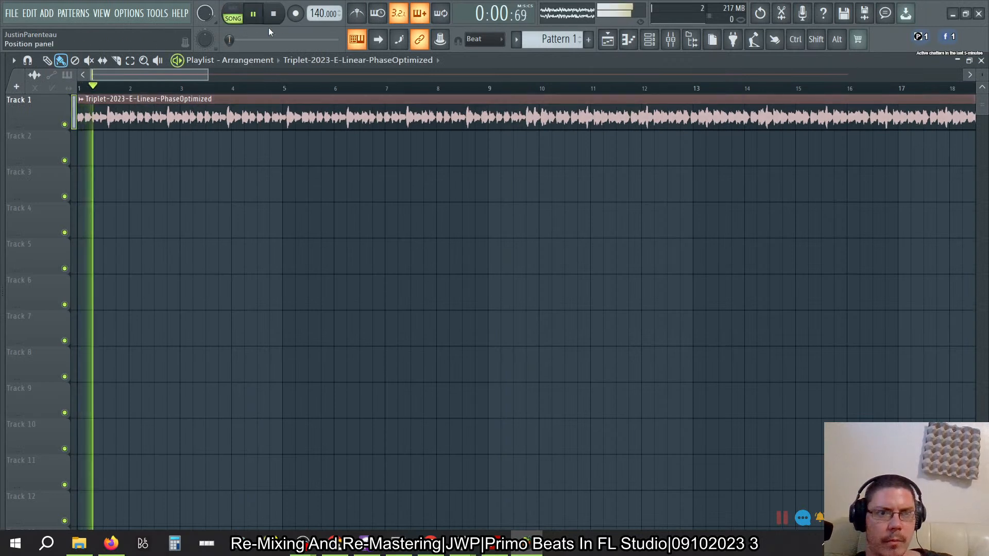
key("space")
- Open the mixer and play the song to watch the signal on the master track's meter
left_click(649, 46)
left_click(649, 45)
left_click(669, 43)
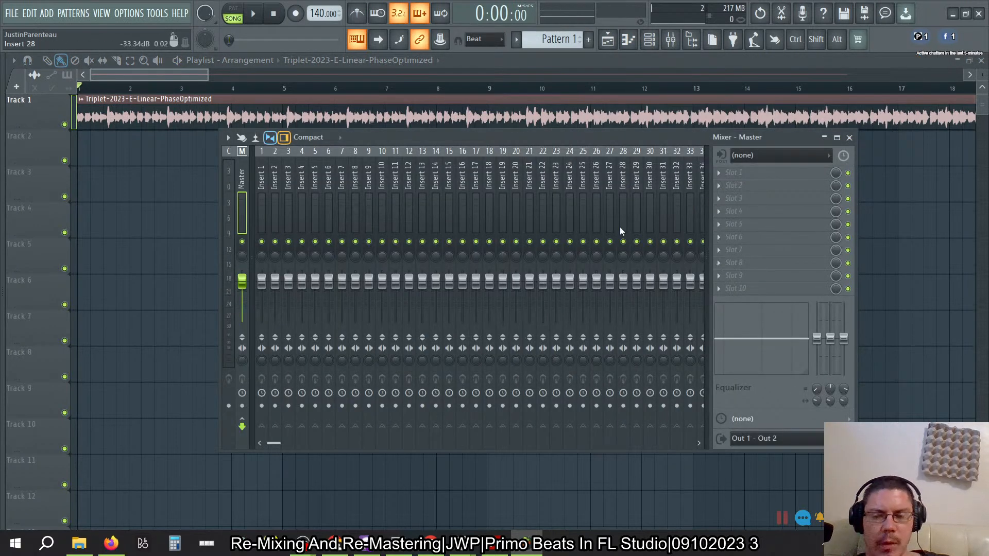
key("space")
key("space")
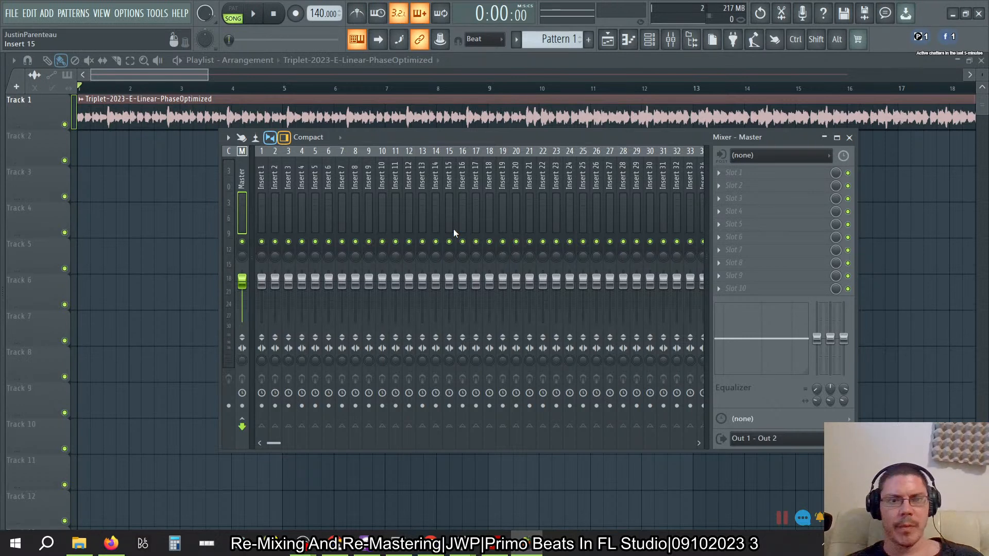
key("space")
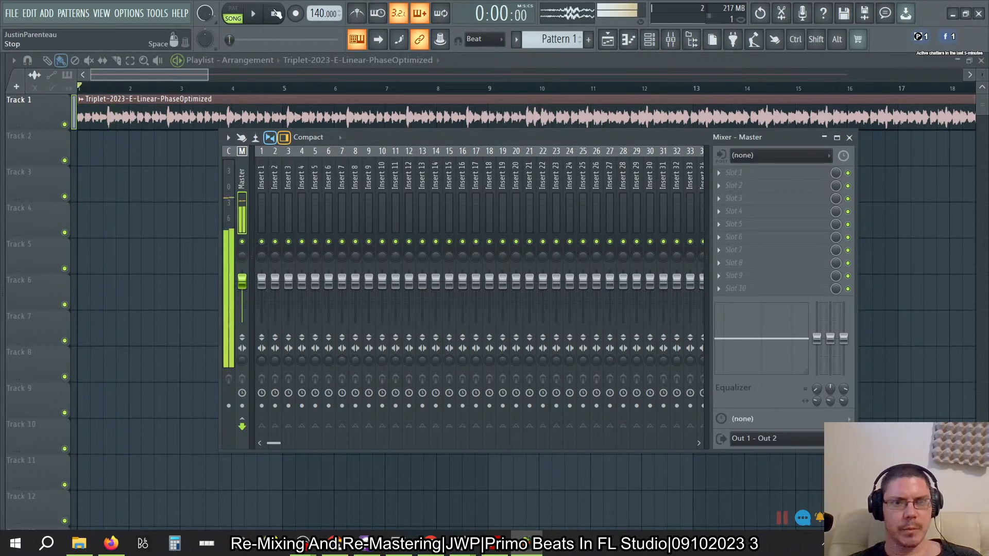
key("space")
- Route the audio clip's channel to mixer insert 1, and load Insight 2 into slot 9 of the master
left_click(649, 39)
left_click_drag(638, 94, 638, 87)
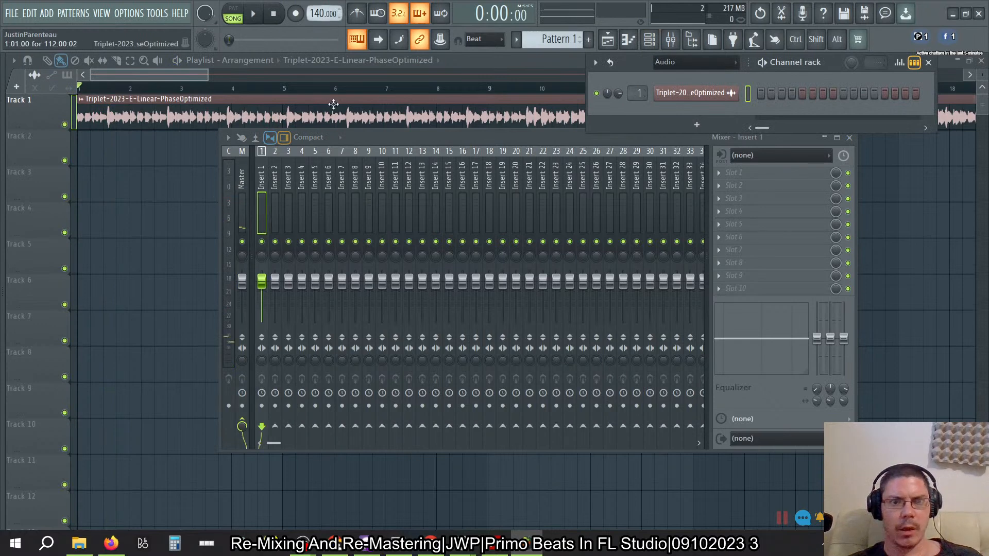
left_click(242, 178)
left_click(724, 276)
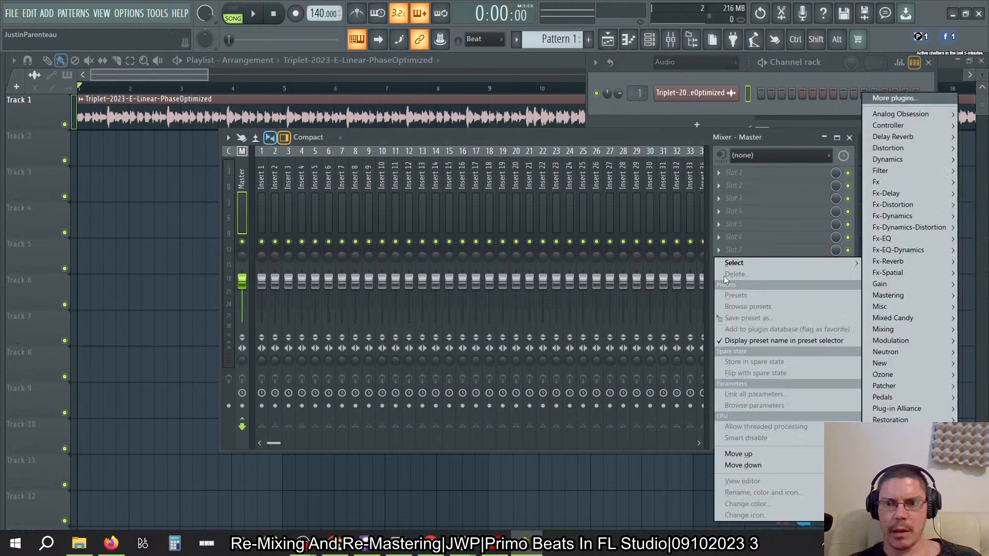
mouse_move(921, 283)
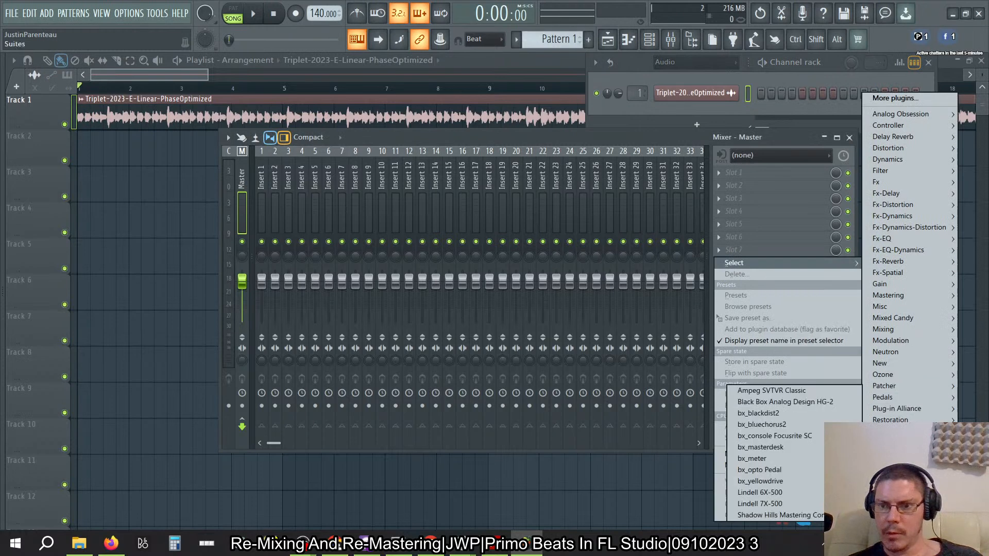
mouse_move(918, 488)
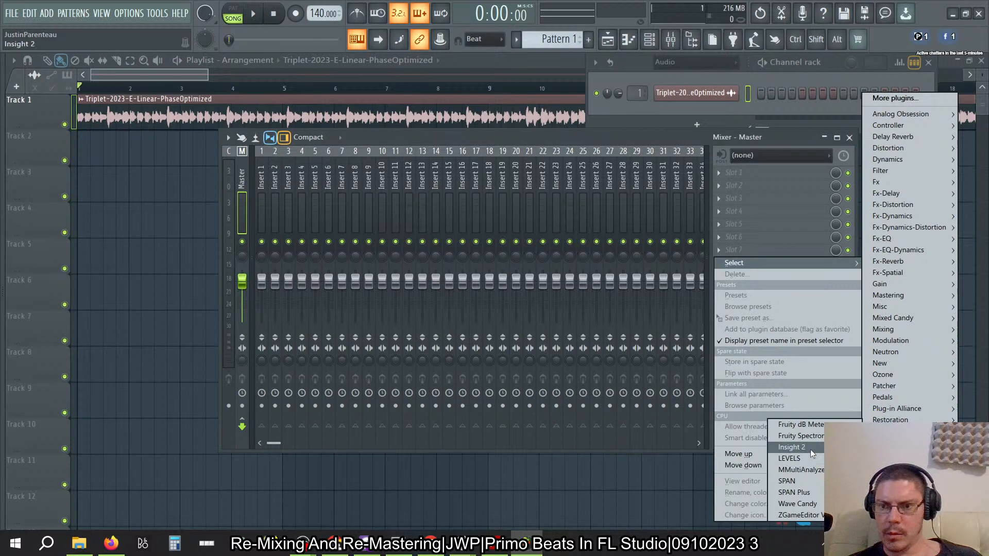
left_click(792, 448)
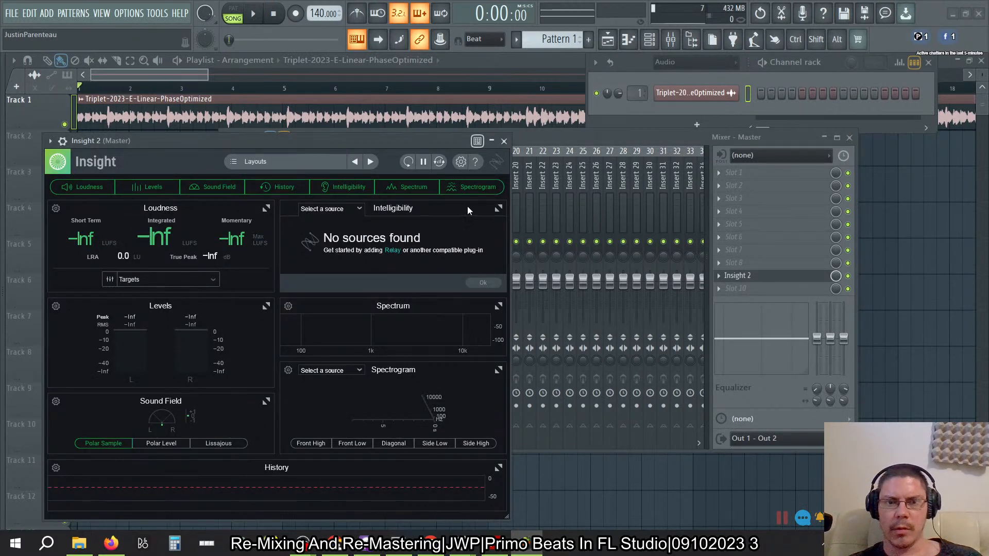
- Hide the Spectrogram, Spectrum and Intelligibility modules in Insight 2
left_click(446, 185)
left_click(397, 187)
left_click(345, 187)
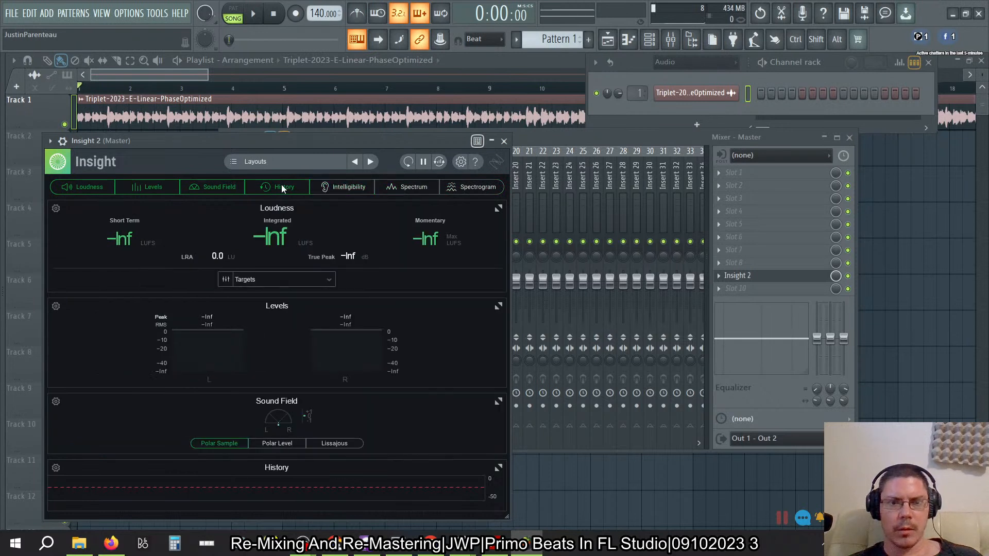
left_click(283, 187)
left_click(227, 185)
left_click(282, 187)
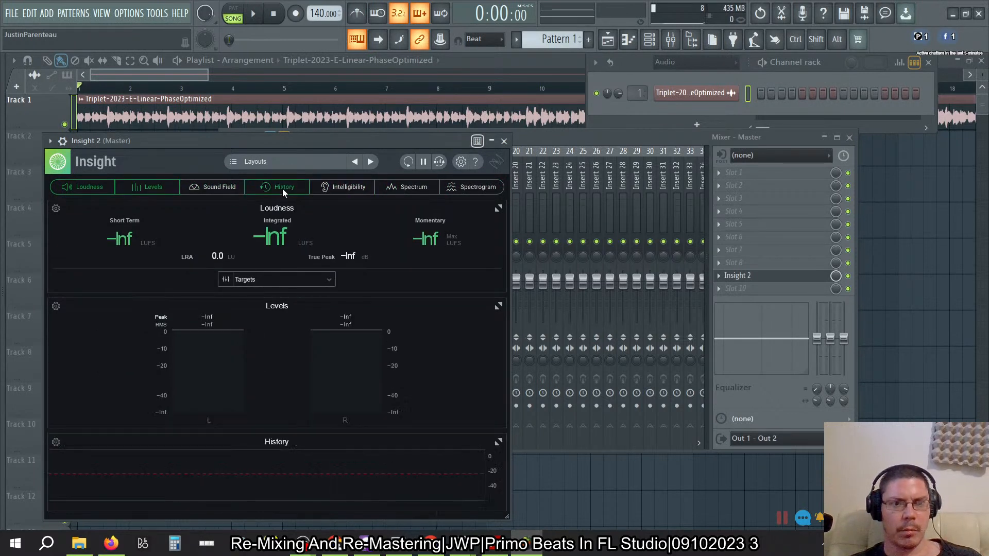
left_click(202, 187)
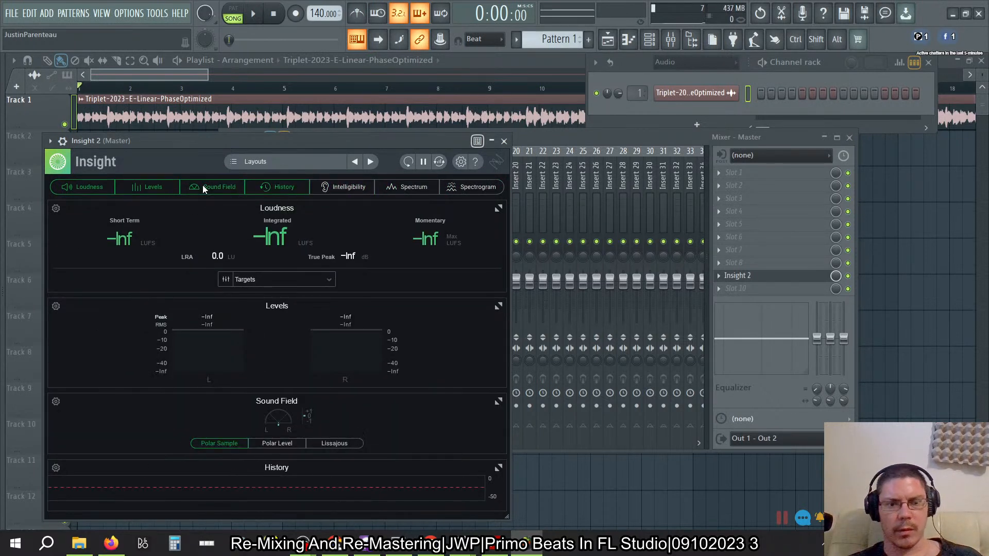
- Play the song briefly to measure its loudness in Insight 2, and move the plug-in window off the mixer's edge
key("space")
left_click(282, 18)
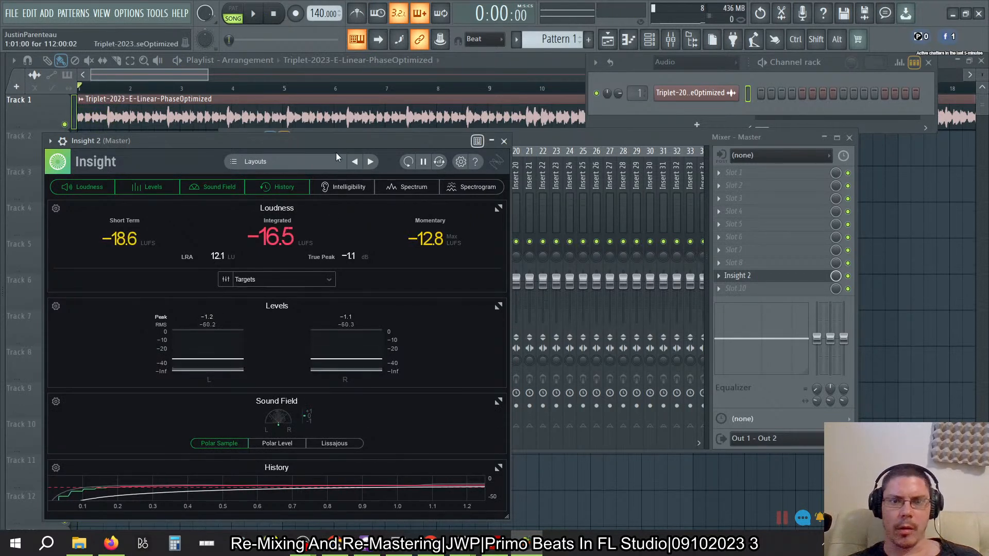
left_click_drag(337, 138, 424, 115)
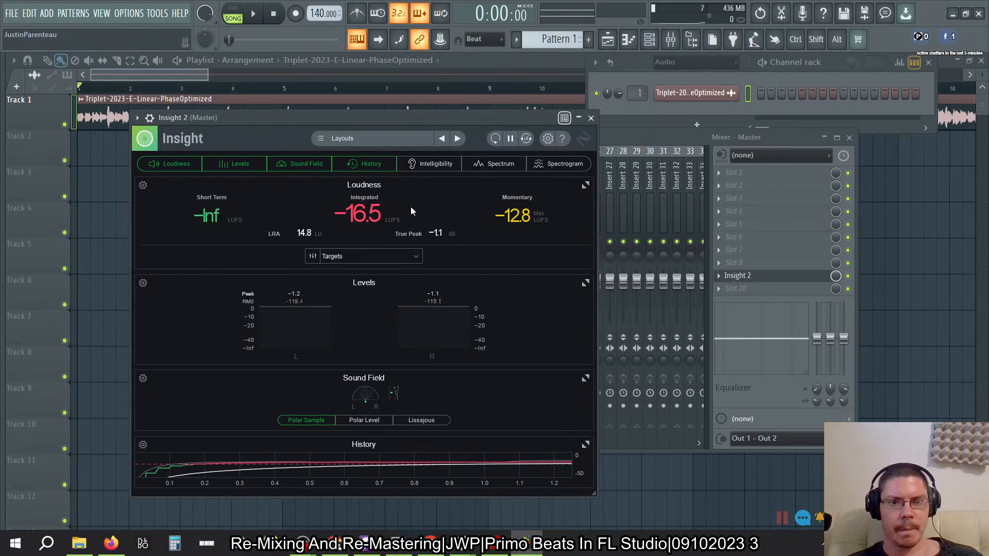
- Look through Insight 2's loudness target presets, and set a custom loudness target of -13.0
left_click(416, 259)
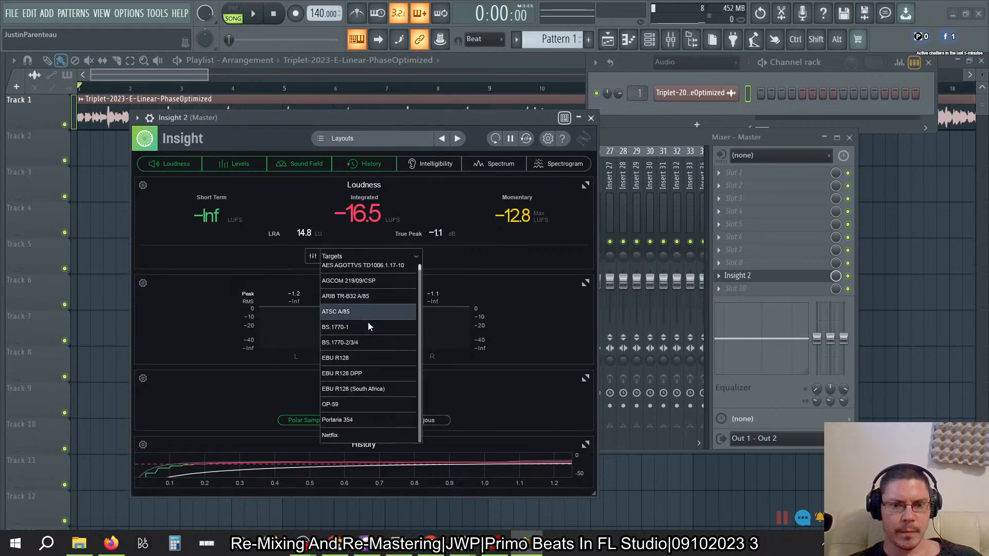
scroll(368, 323, "up", 1)
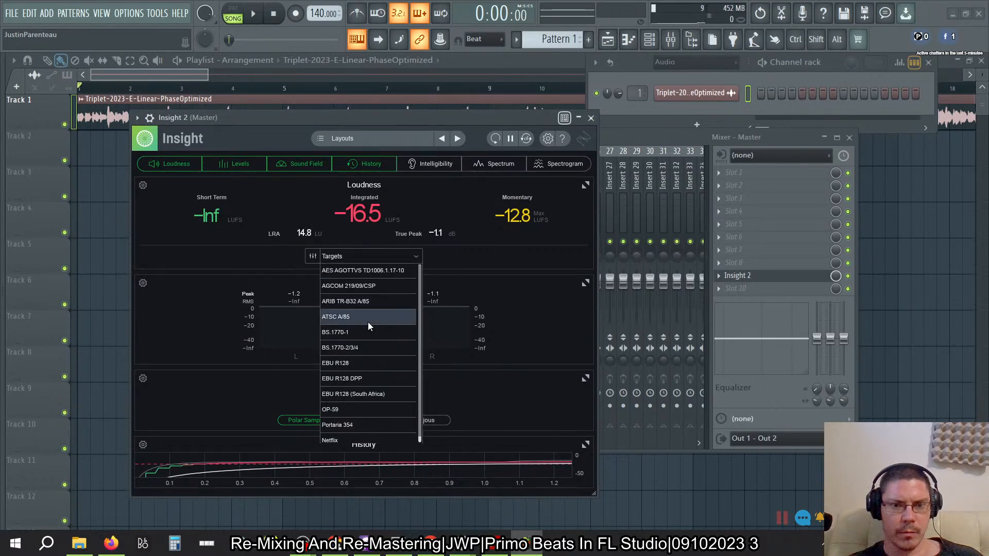
left_click(311, 260)
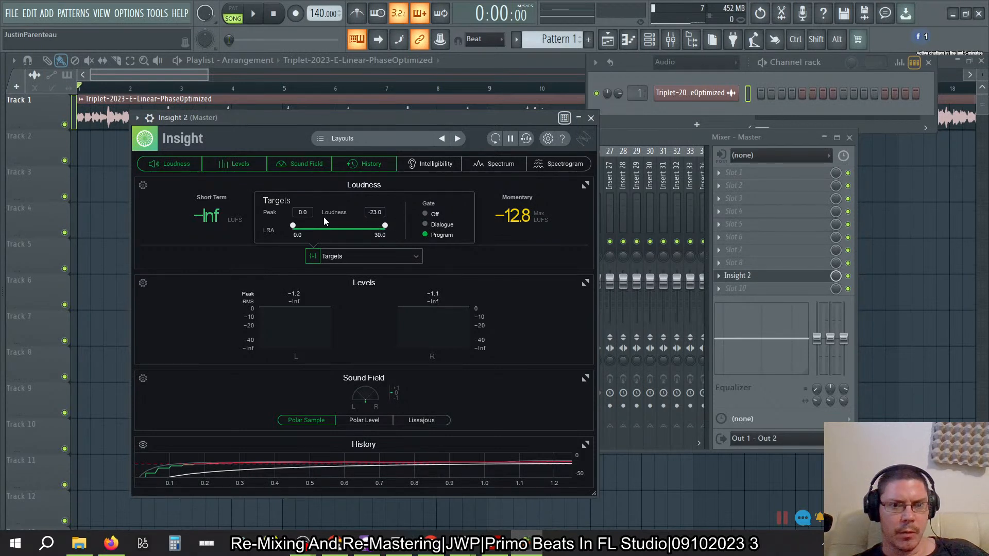
left_click(375, 213)
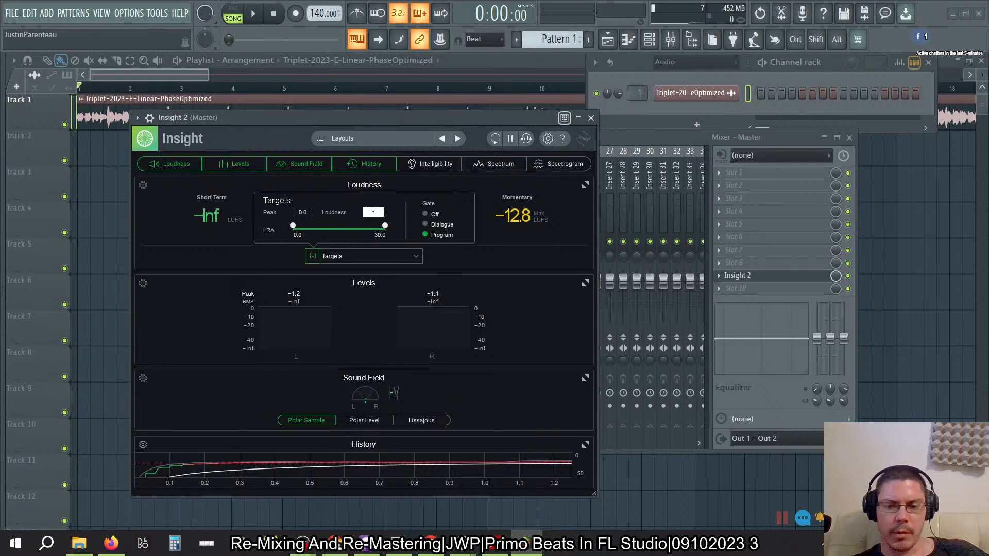
key("Return")
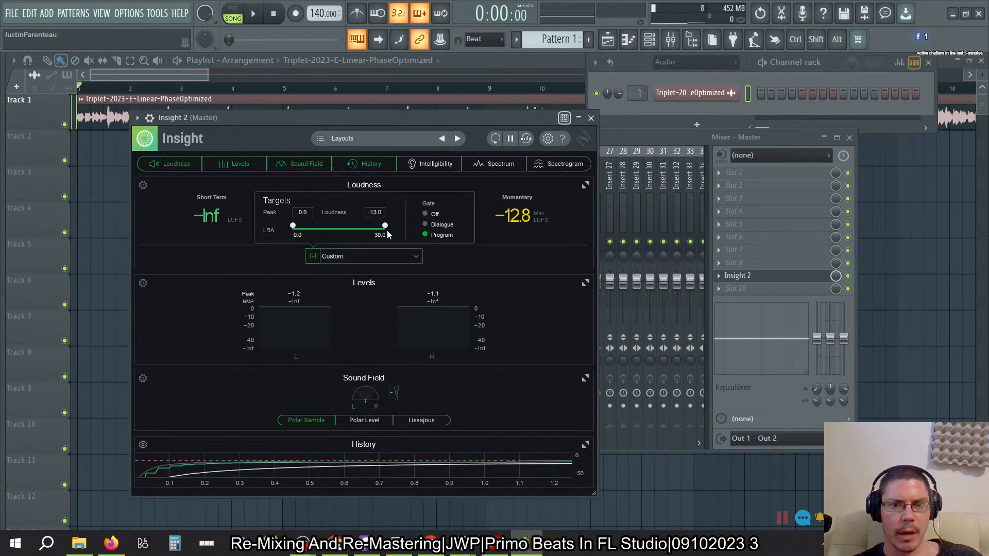
- Narrow Insight 2's LRA target range to an upper limit of about 2.2, keeping the lower limit at 0.0
left_click_drag(386, 229, 324, 238)
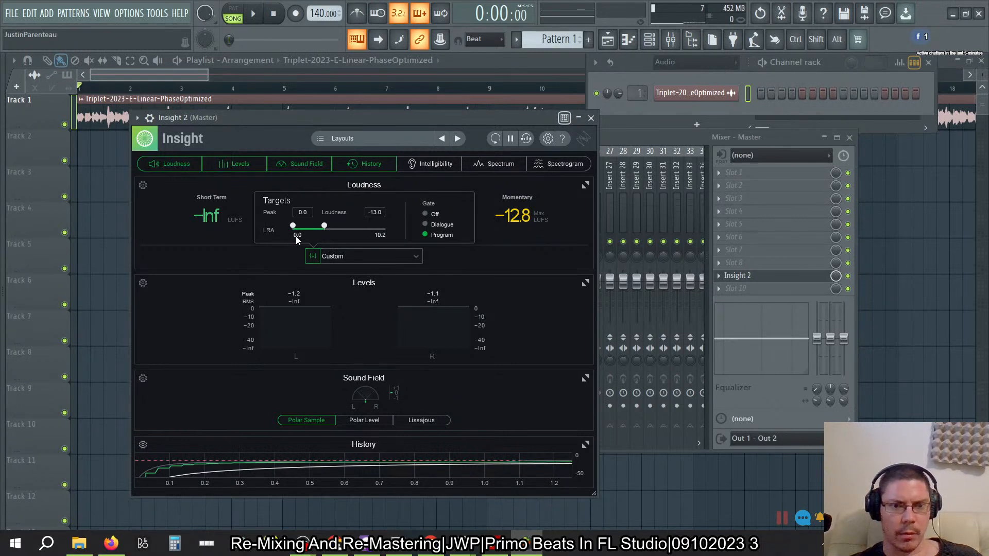
left_click_drag(327, 229, 303, 245)
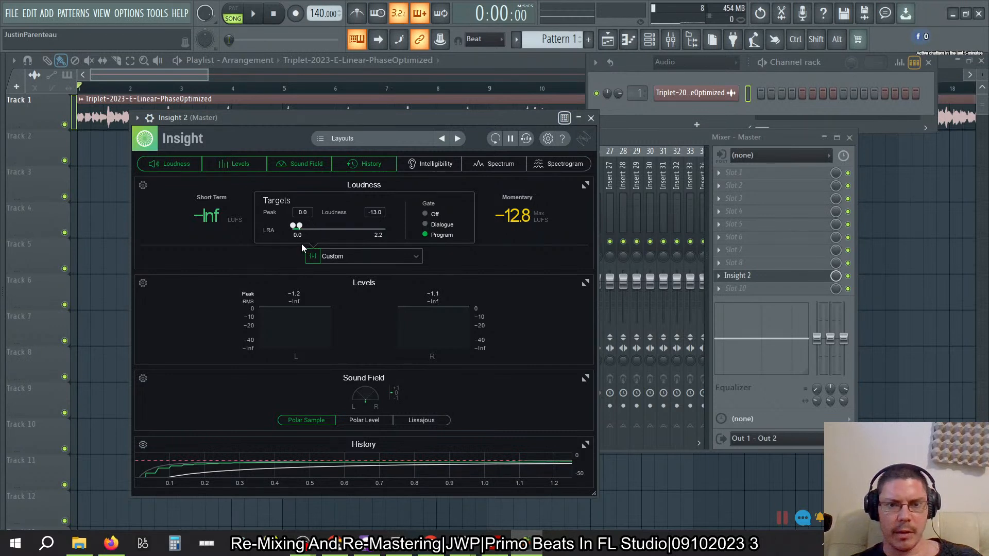
key("ctrl")
left_click_drag(303, 233, 302, 234)
- Move the Insight 2 window clear of the mixer's effect slots and enlarge it
double_click(493, 118)
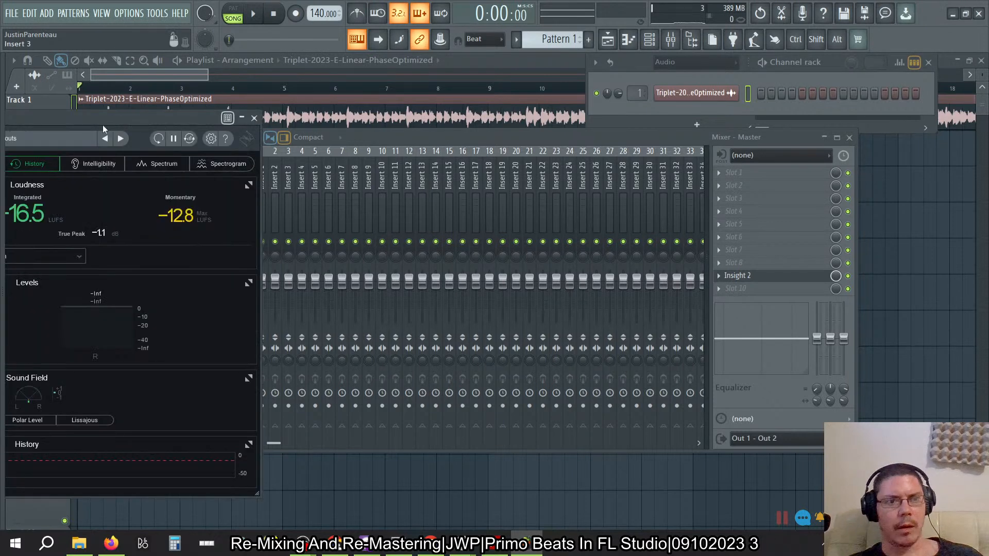
left_click_drag(109, 120, 320, 64)
left_click_drag(470, 438, 606, 489)
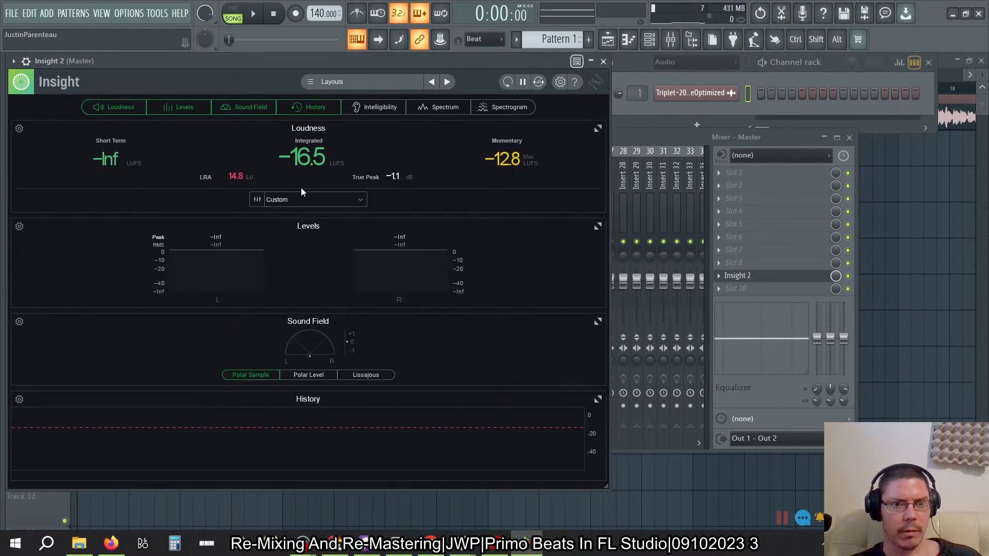
- Reopen Insight 2's target settings and fine-tune the upper LRA limit to 2.6
left_click(257, 200)
left_click_drag(246, 172, 246, 172)
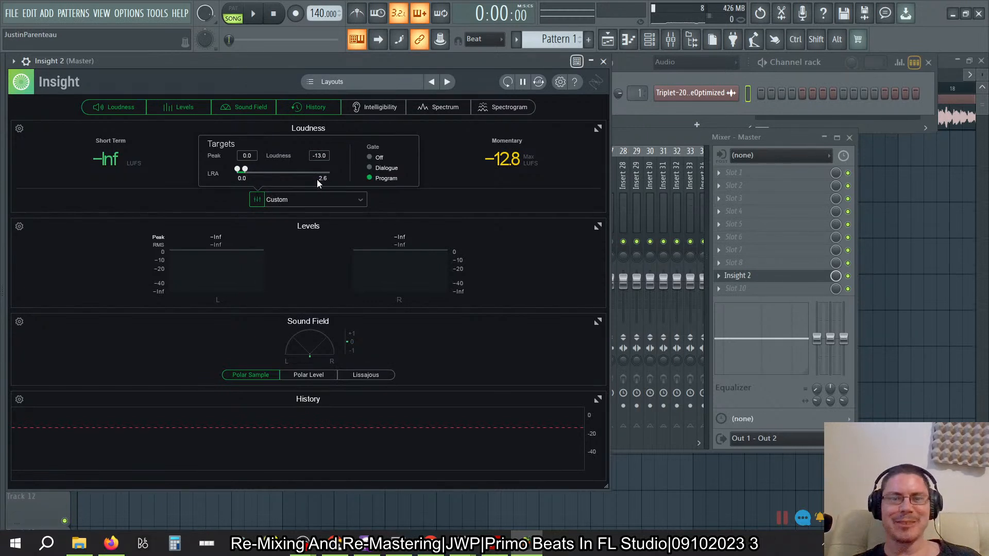
left_click(361, 199)
left_click(428, 204)
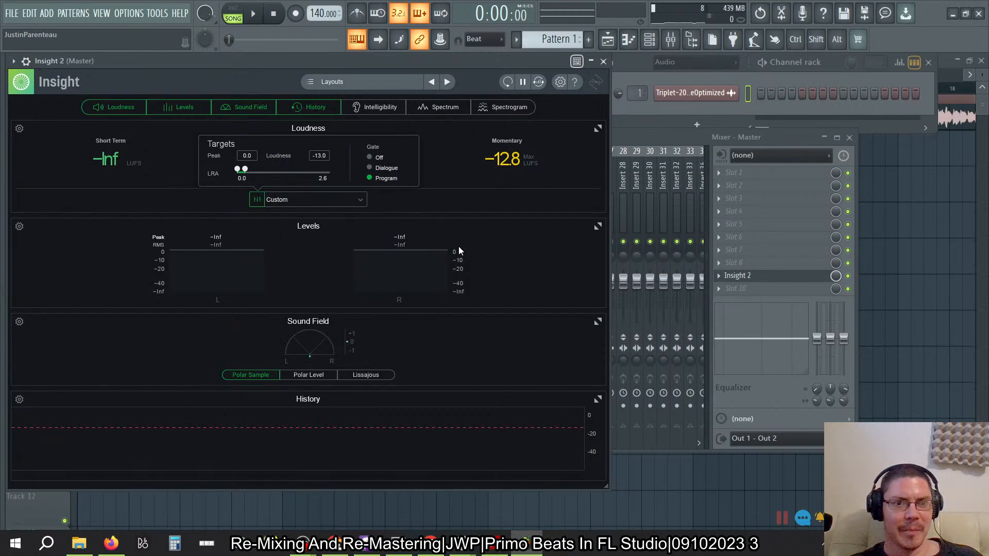
- Shrink the Insight 2 window, place it over the mixer's effect slots, and hide its Sound Field module
left_click_drag(537, 473, 260, 351)
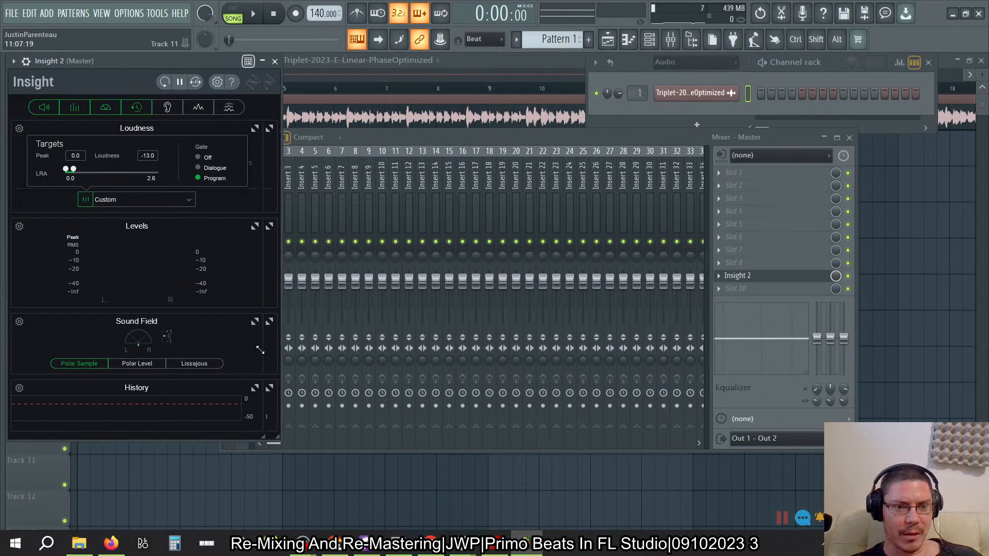
left_click_drag(147, 61, 691, 115)
left_click(641, 164)
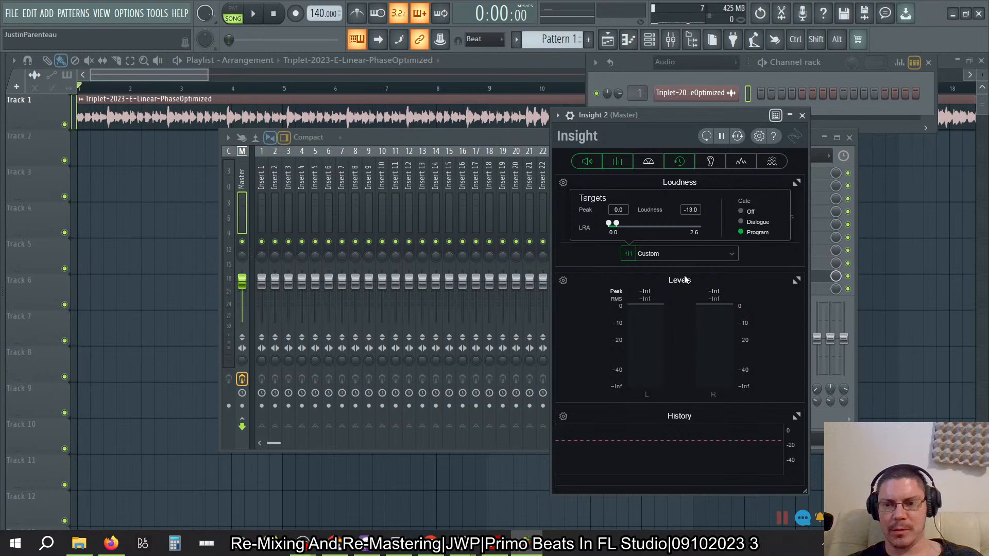
- Play the song for about half a minute with the target settings closed to measure its loudness in Insight 2
key("space")
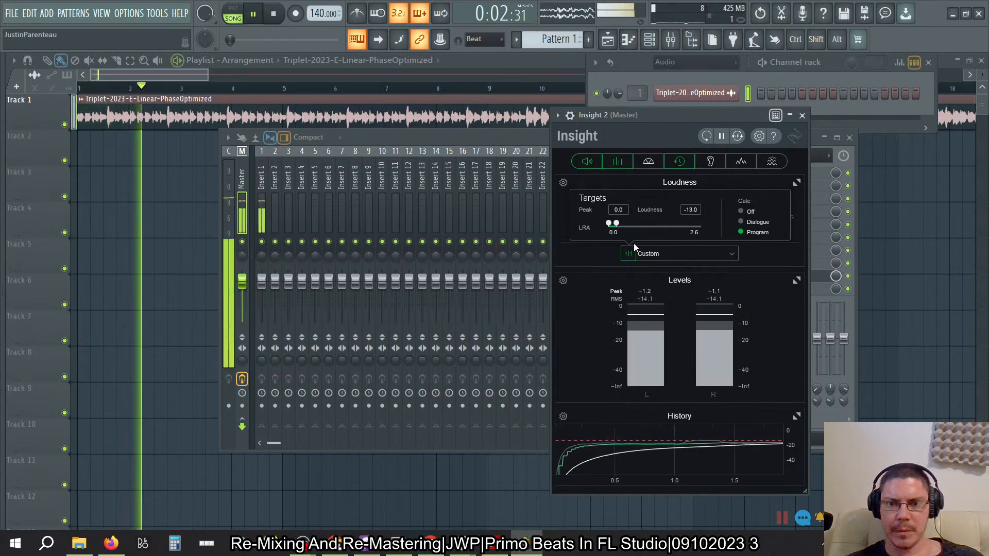
left_click(627, 257)
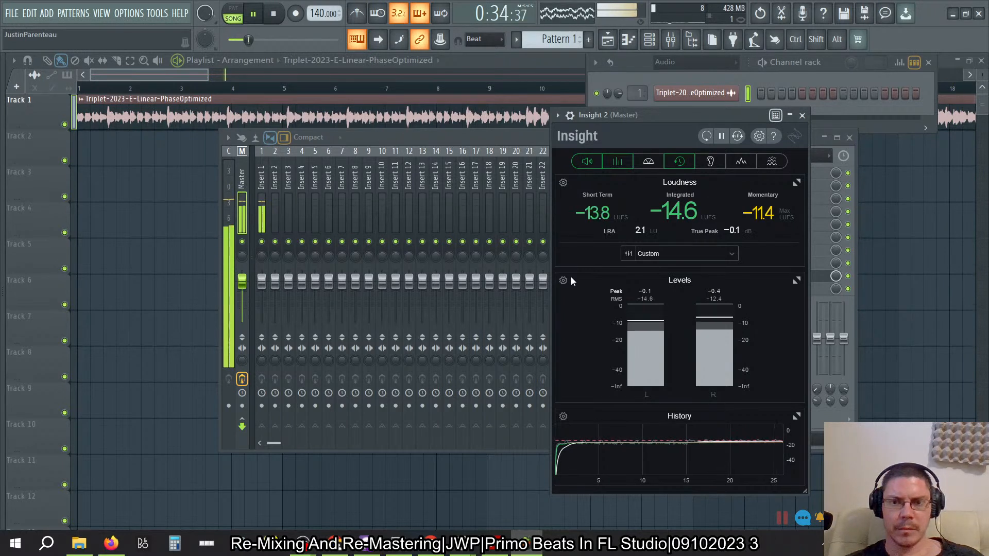
left_click(275, 15)
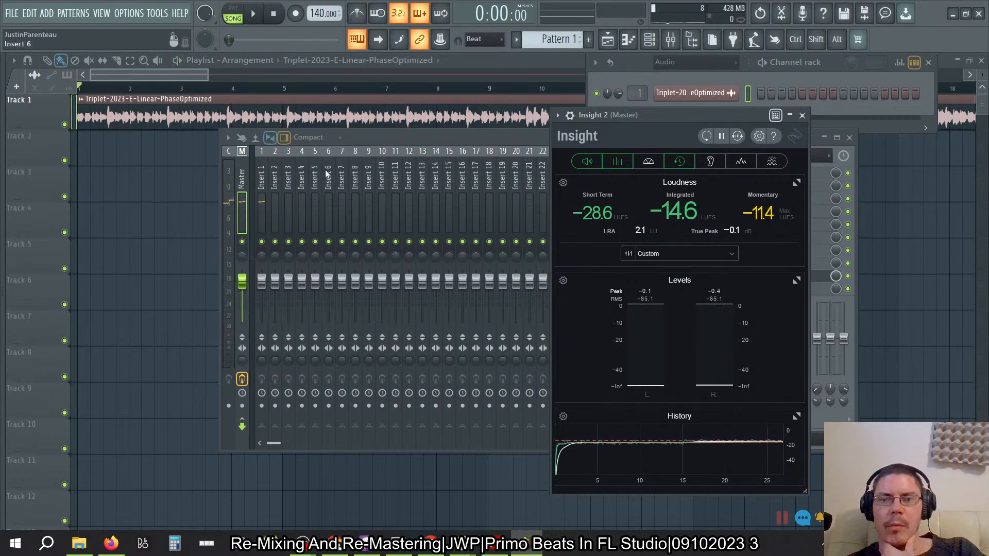
- Bring the mixer forward and load TB_Morphit_v1 into slot 10 of the master
left_click(469, 136)
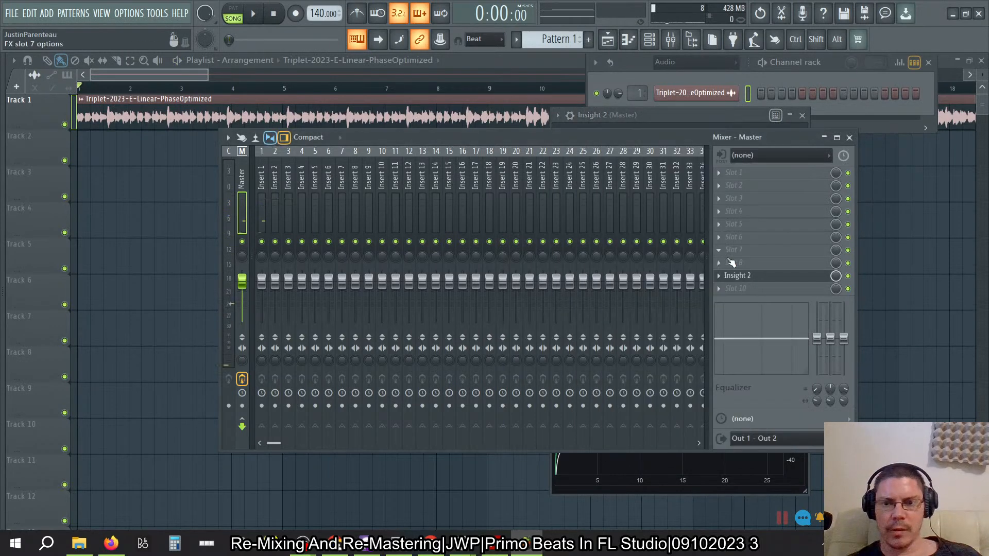
left_click(717, 289)
mouse_move(833, 264)
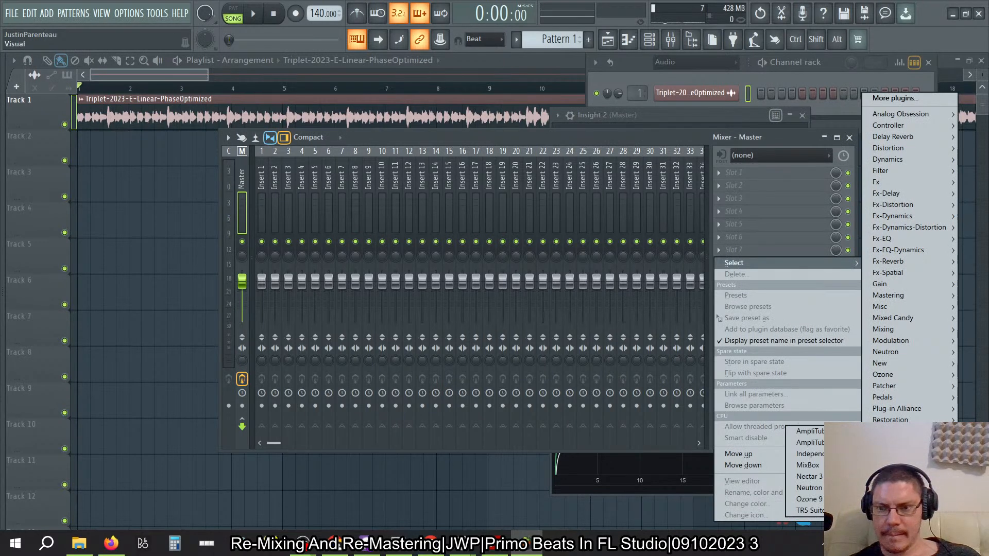
mouse_move(882, 465)
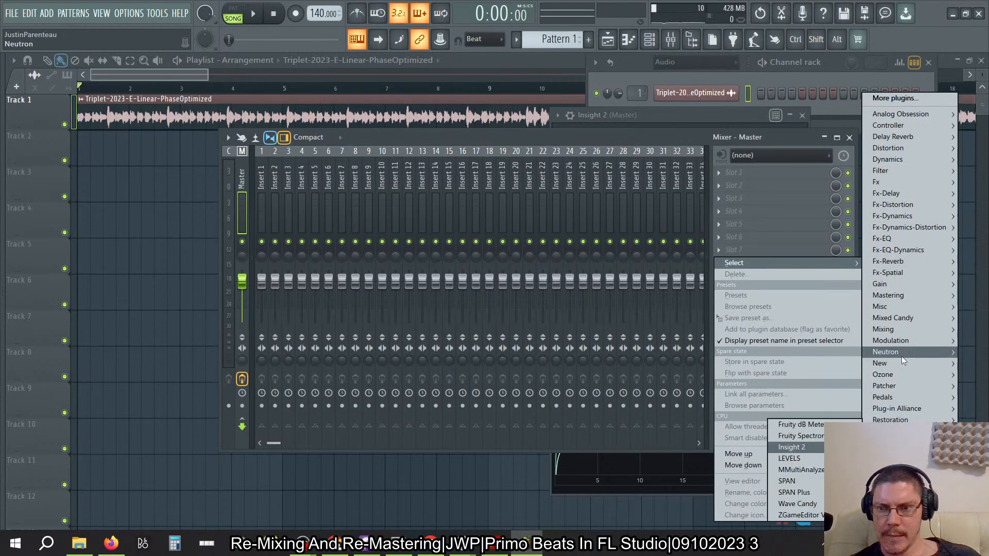
mouse_move(889, 329)
left_click(847, 330)
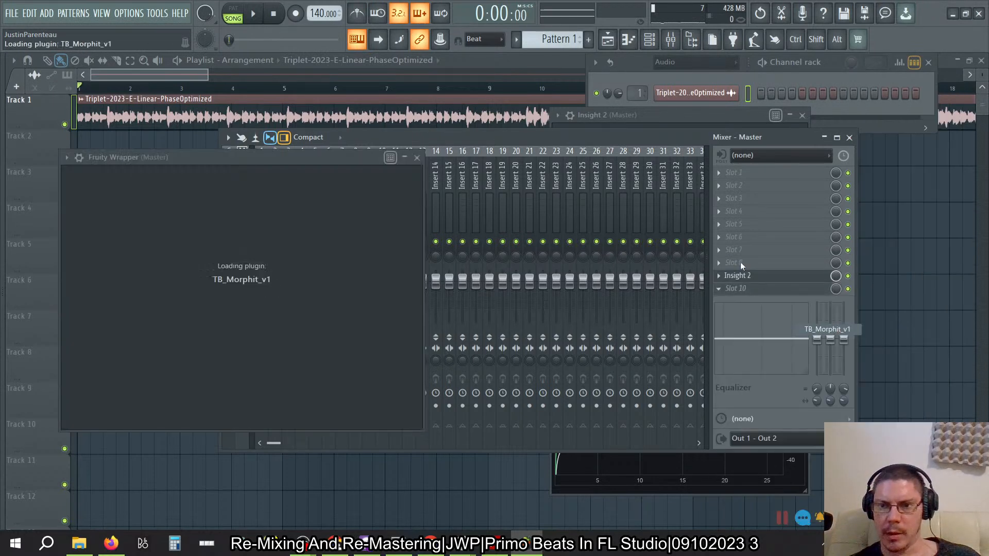
- Search Morphit's headphone list for JB and select the JBL Quantum 100, keeping the Correct processing mode
left_click(206, 407)
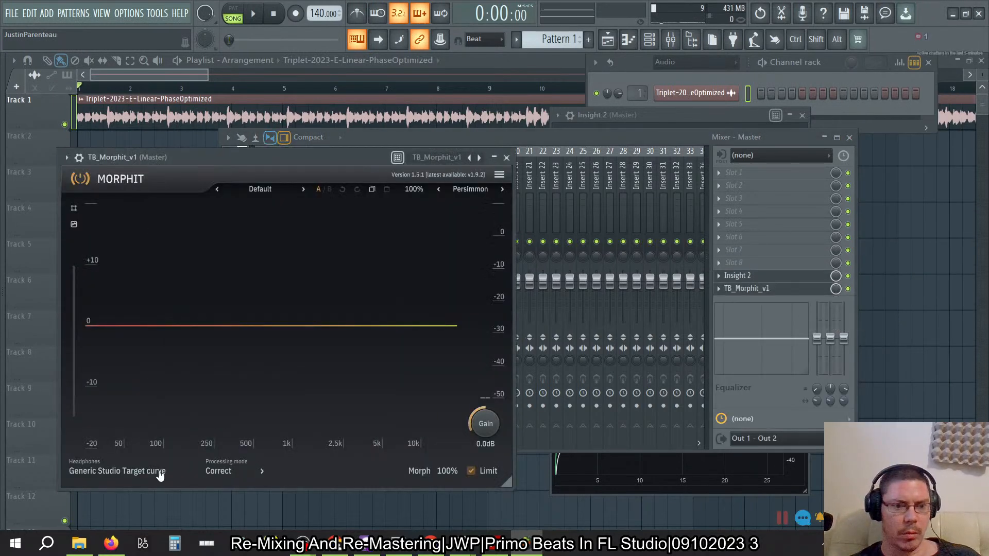
left_click(226, 474)
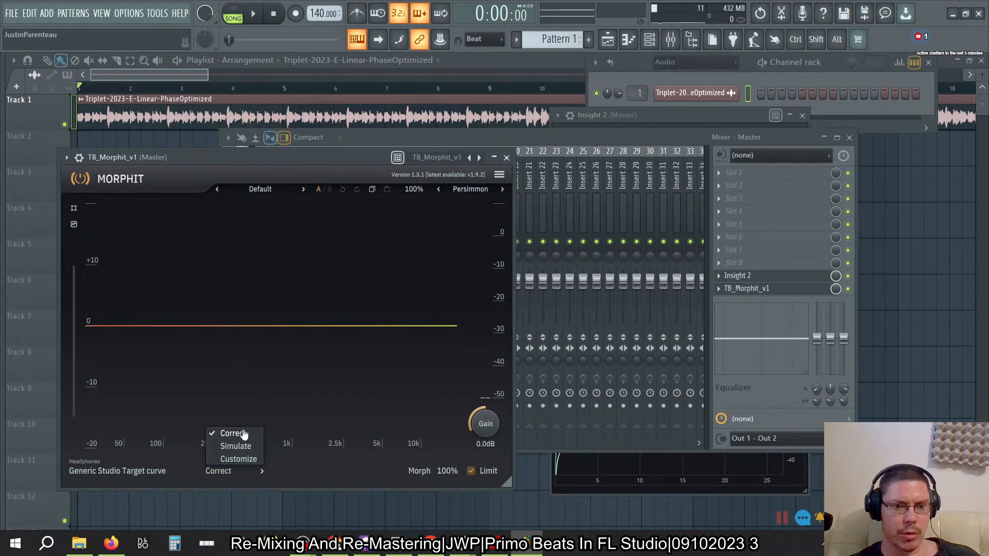
left_click(144, 479)
left_click(141, 478)
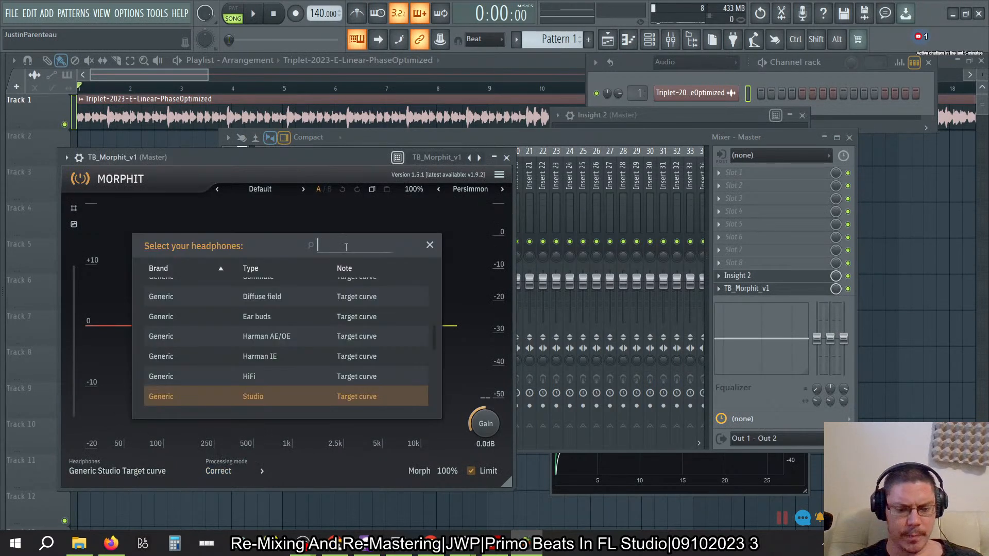
type("JB")
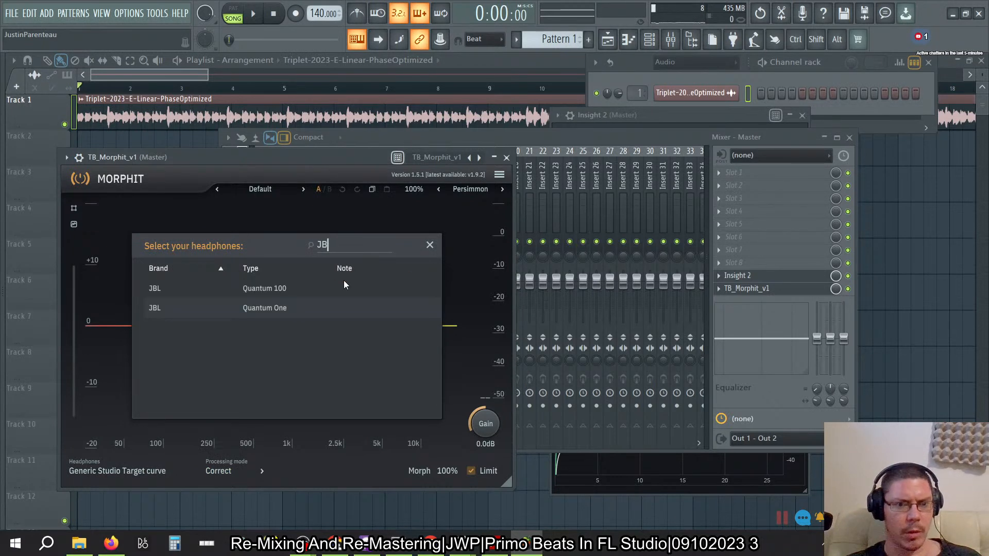
left_click(264, 289)
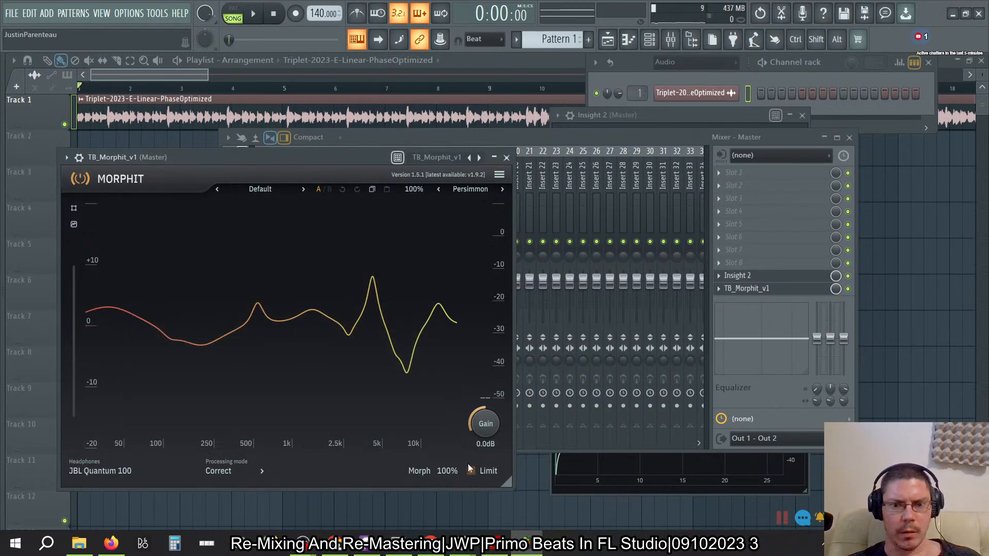
- Close the Morphit window and play the song briefly to hear the headphone correction
left_click(507, 157)
key("space")
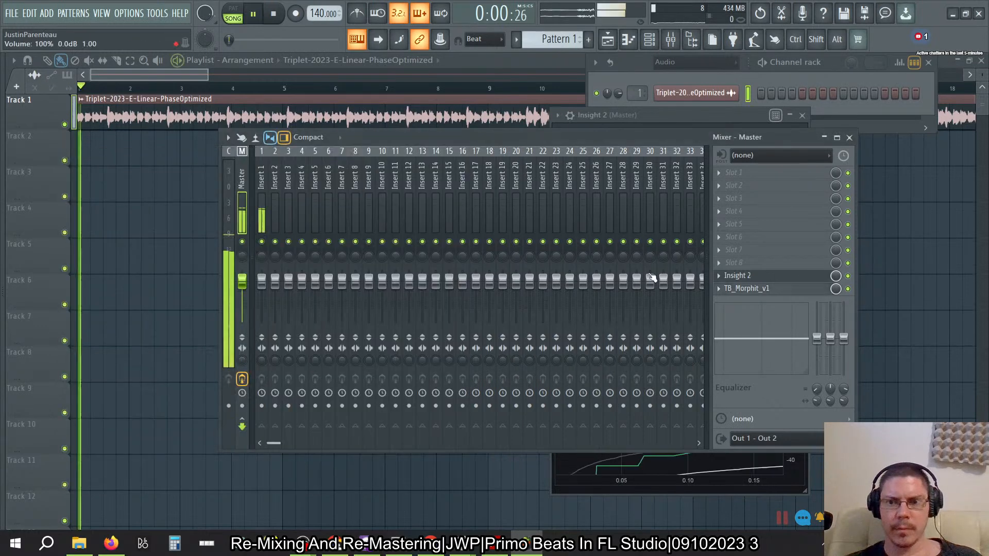
key("space")
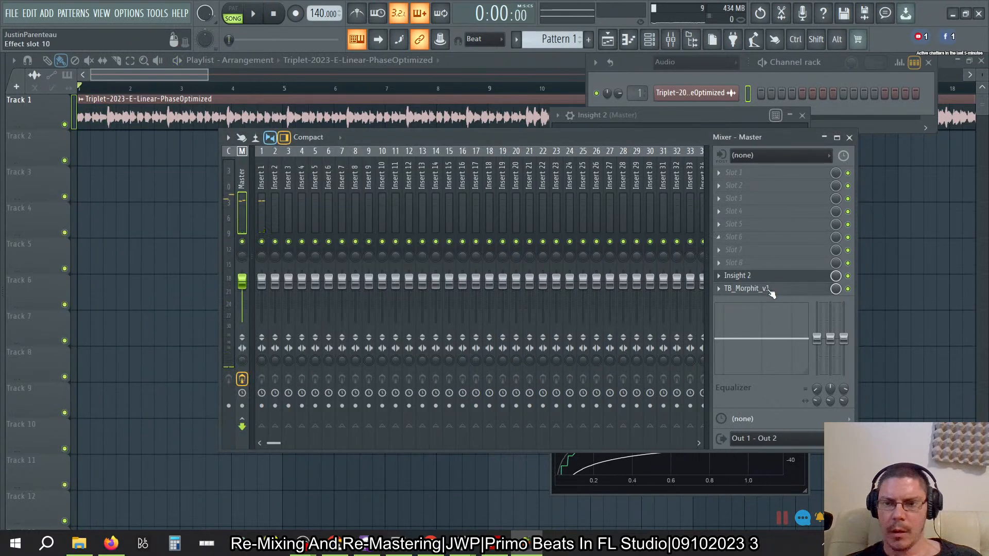
- Move Insight 2 up to slot 8 of the master and load Tonal Balance Control 2 into slot 9
left_click(720, 277)
left_click(749, 454)
left_click(737, 275)
mouse_move(893, 363)
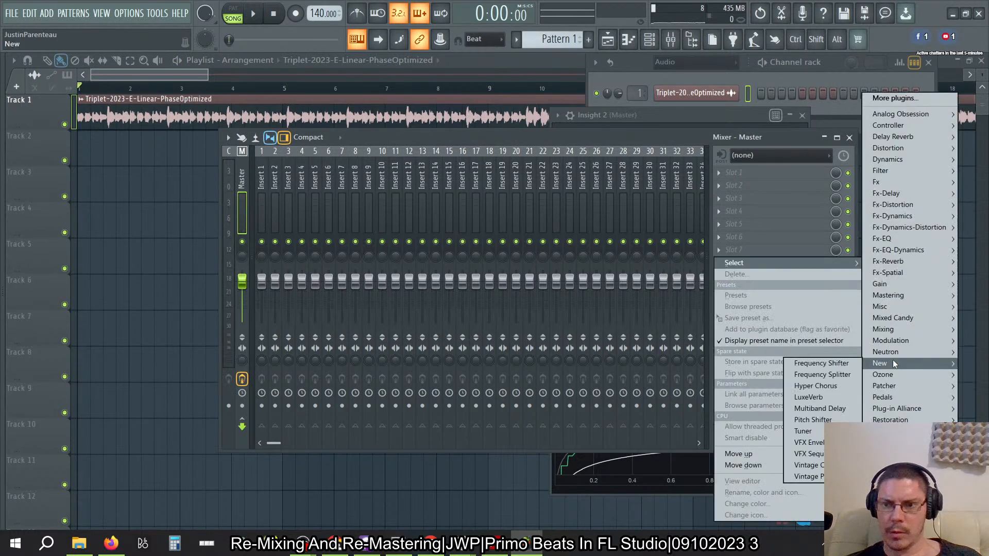
mouse_move(888, 299)
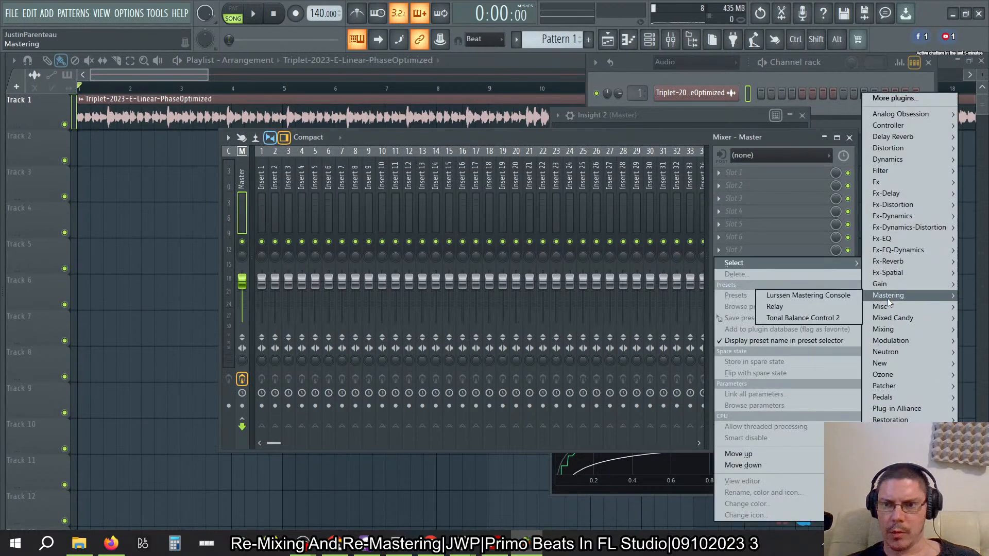
left_click(831, 317)
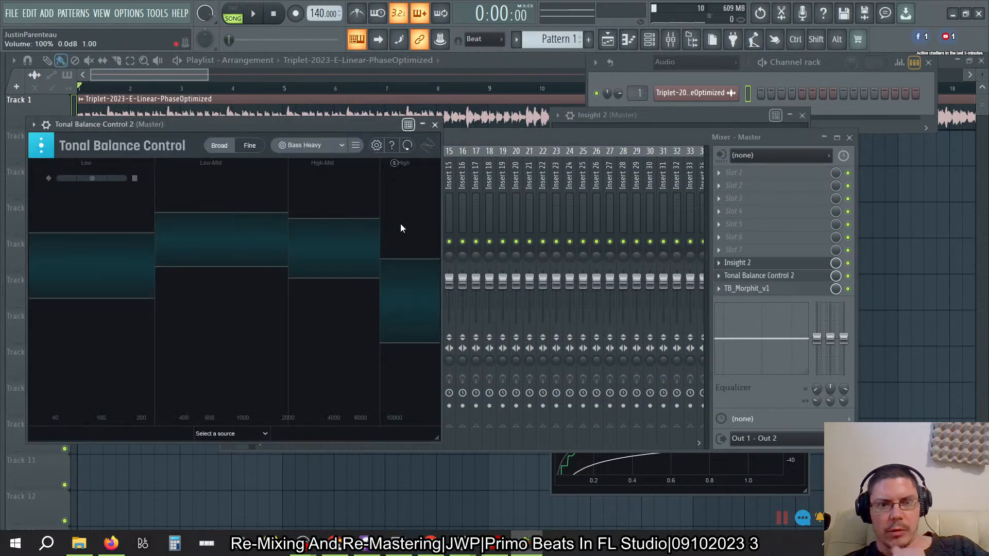
- Play the song and examine its tonal balance in the Broad and Fine views, including the available target curves and target options
key("space")
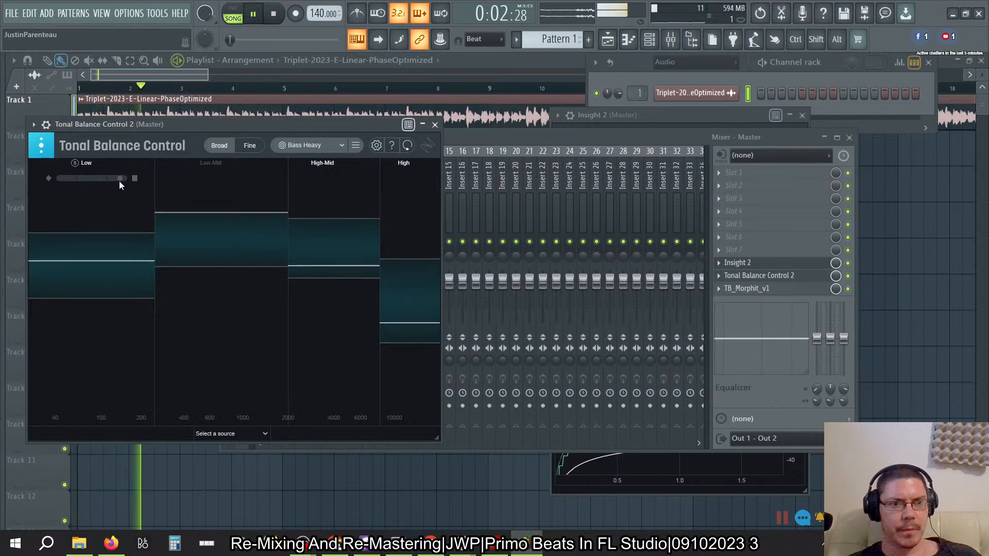
left_click_drag(119, 181, 107, 181)
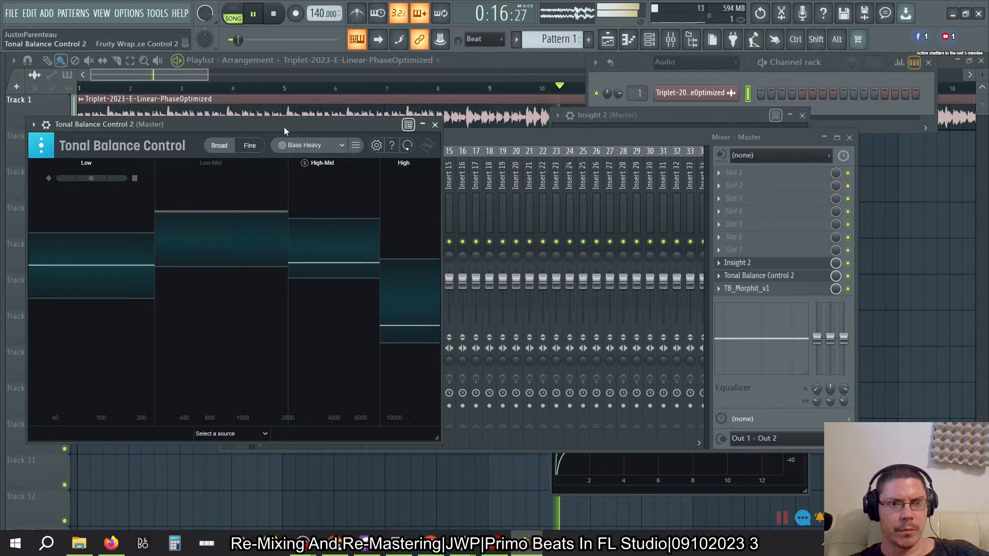
left_click(245, 149)
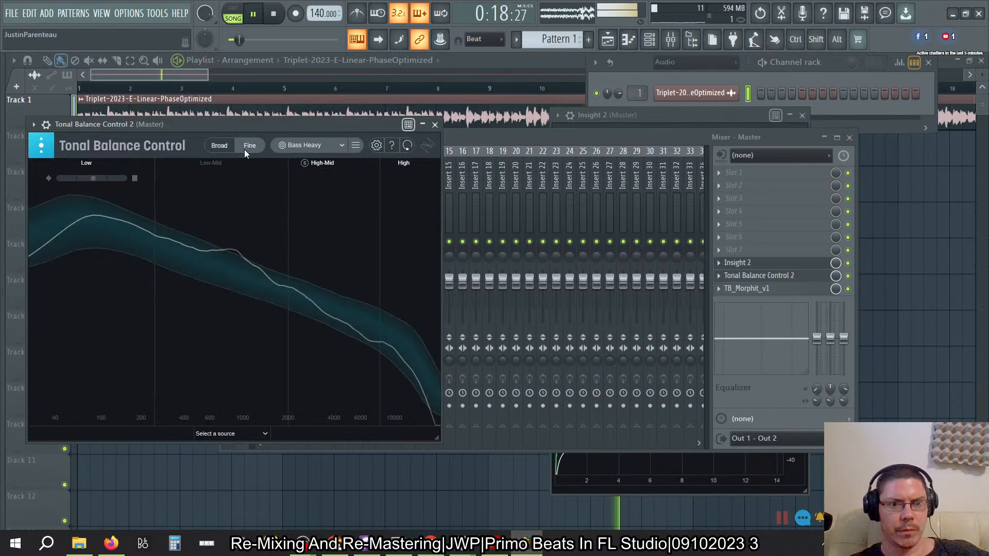
left_click(224, 148)
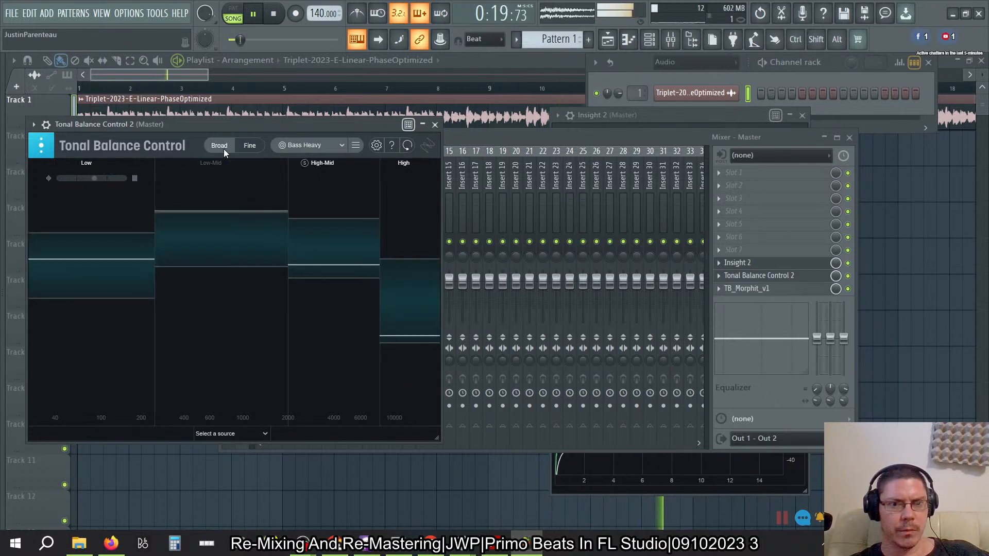
left_click(321, 149)
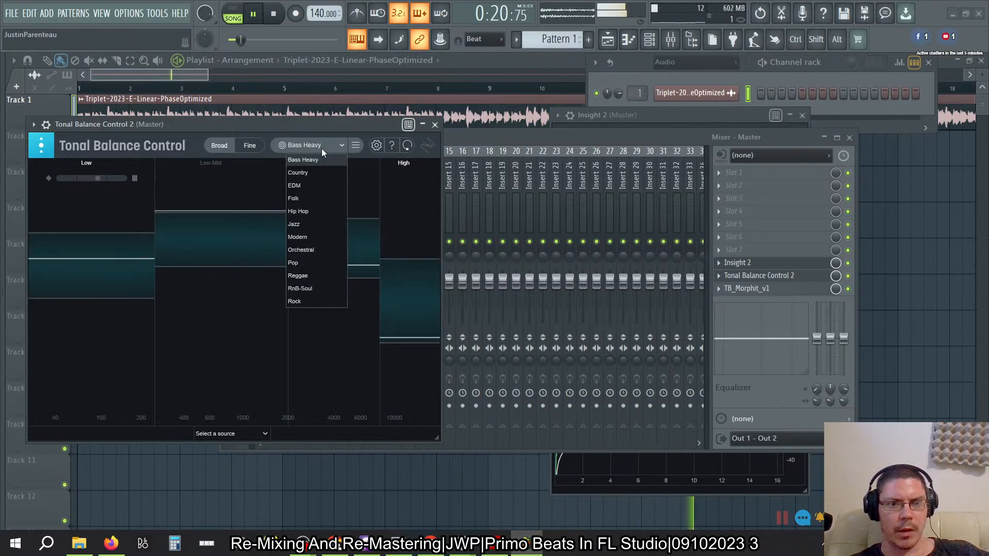
left_click(301, 128)
left_click(356, 148)
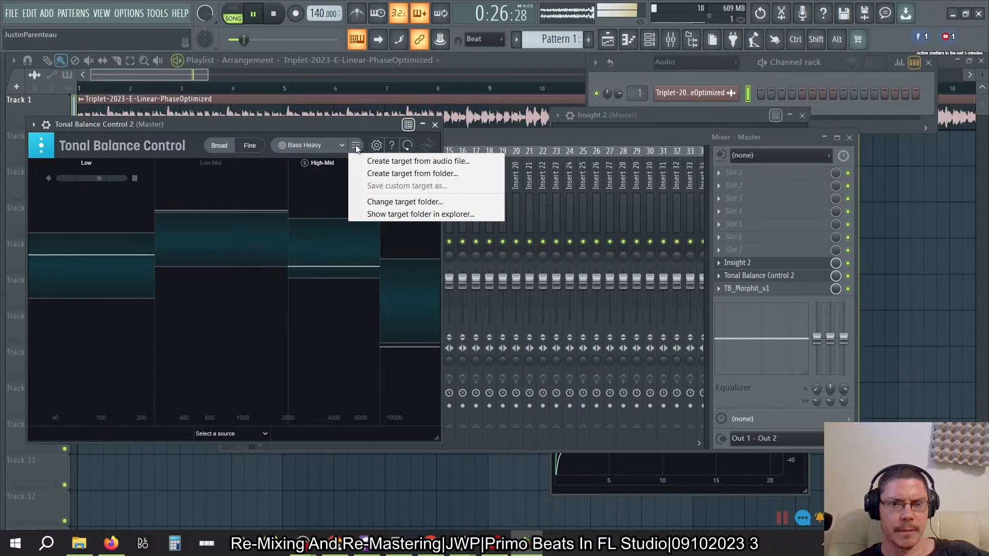
left_click(330, 127)
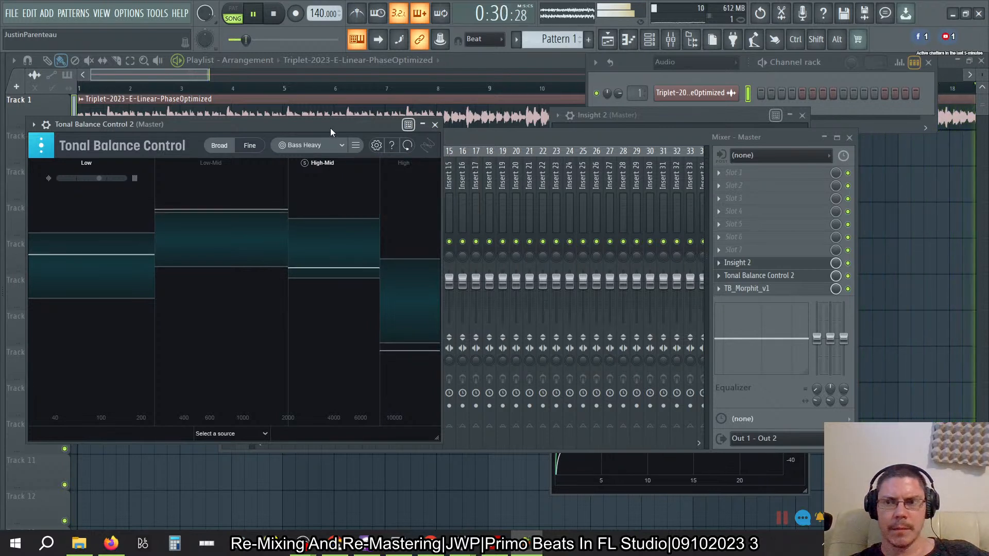
- Bring the playlist forward, zoom to the whole Triplet clip, and move playback to around bar 26
left_click(472, 55)
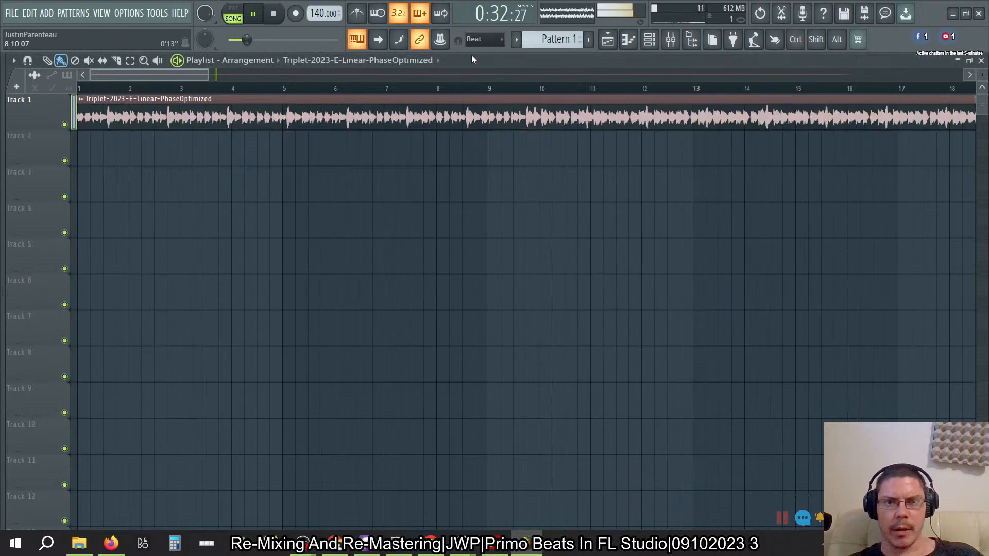
right_click(478, 125, "ctrl")
left_click(304, 93)
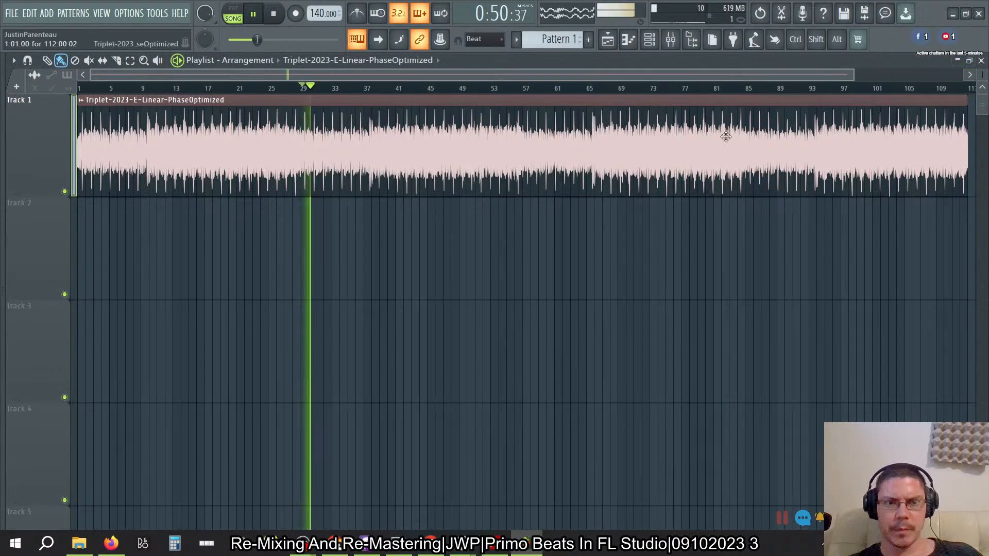
left_click(277, 93)
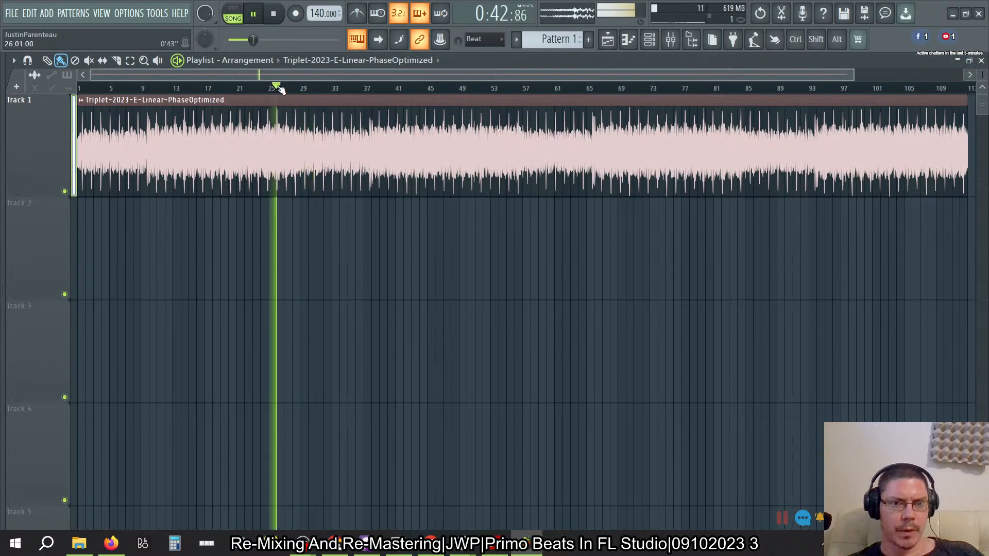
- Close the playlist, check the song's tonal balance and its loudness in Insight 2, and stop playback
left_click(981, 60)
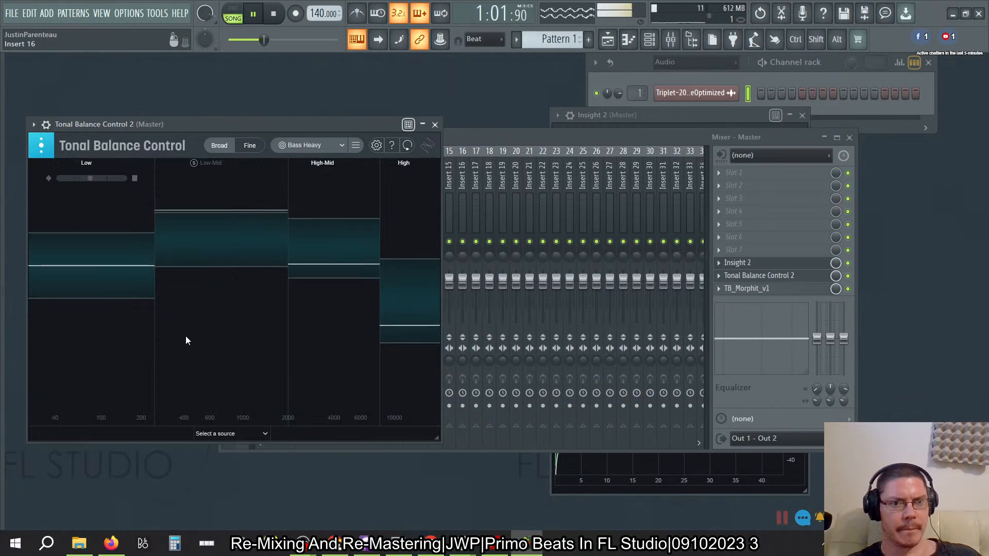
left_click(546, 316)
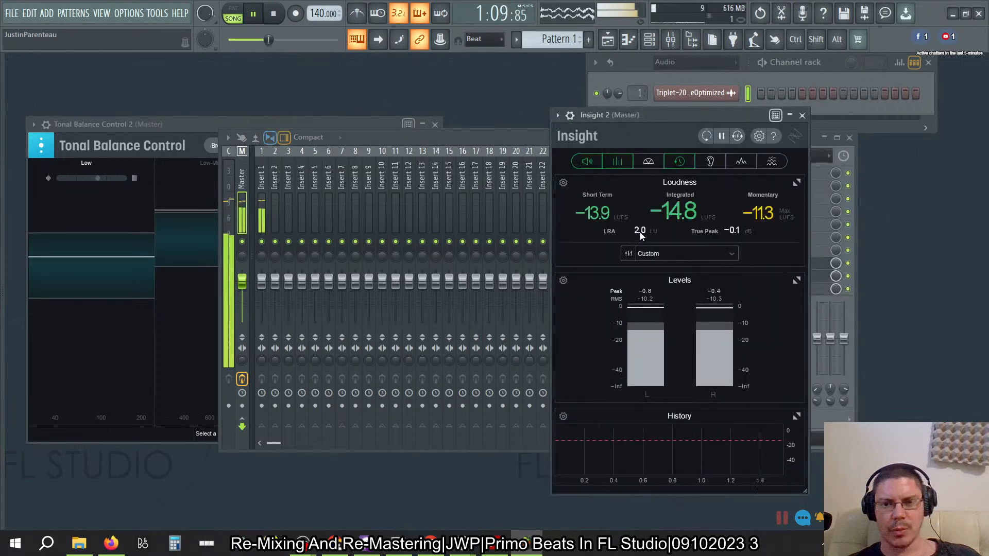
left_click(282, 23)
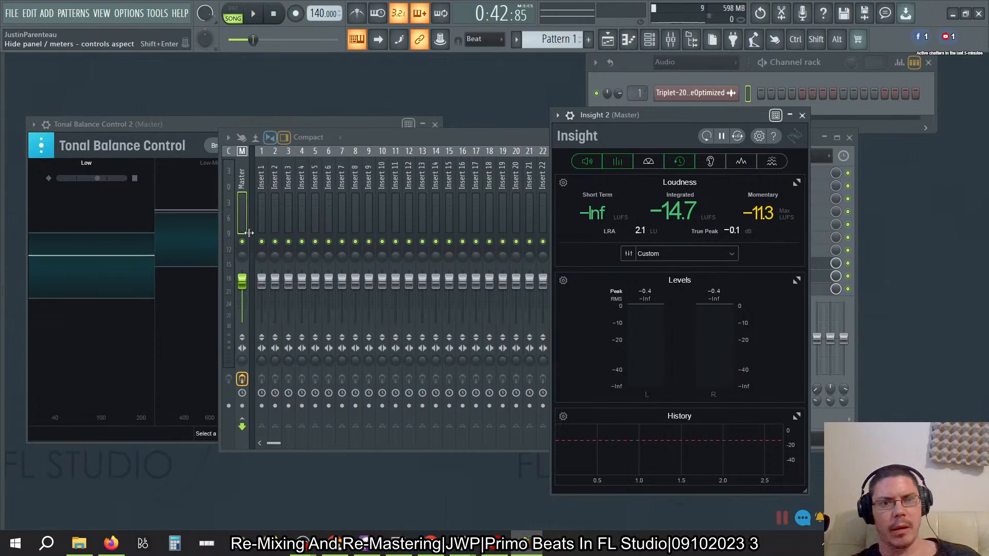
- Load Fruity Limiter into slot 1 of the master and choose its Drum expanding preset
left_click(404, 138)
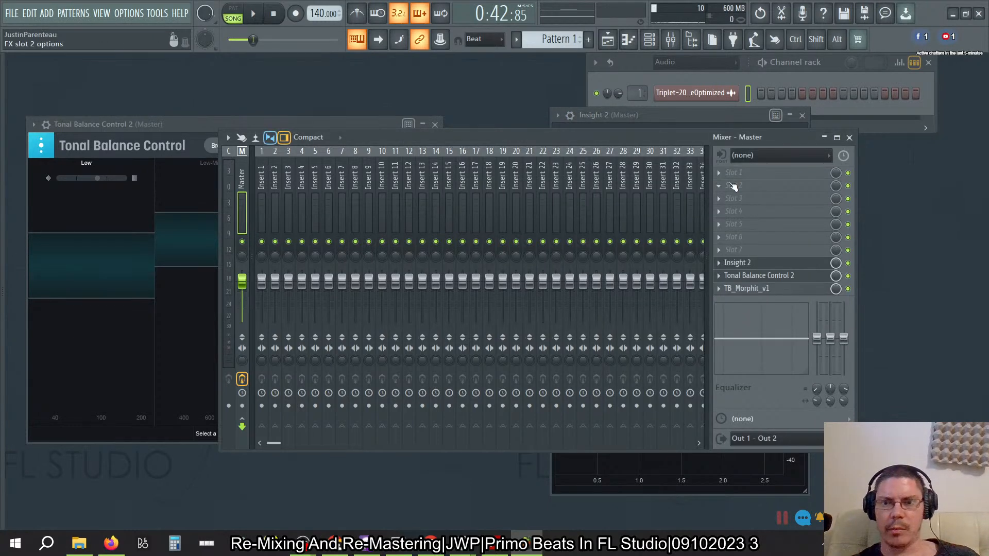
left_click(720, 175)
mouse_move(927, 228)
mouse_move(896, 159)
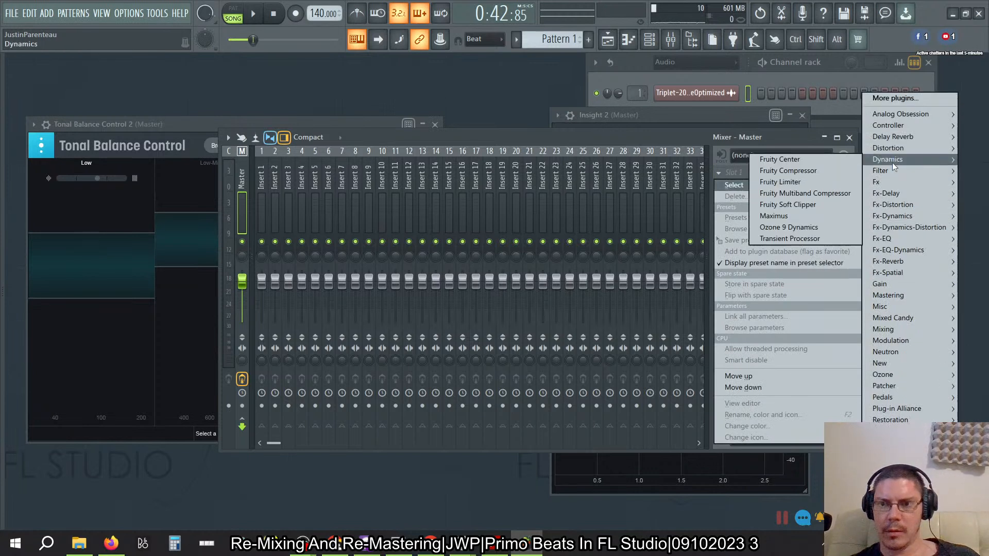
left_click(813, 182)
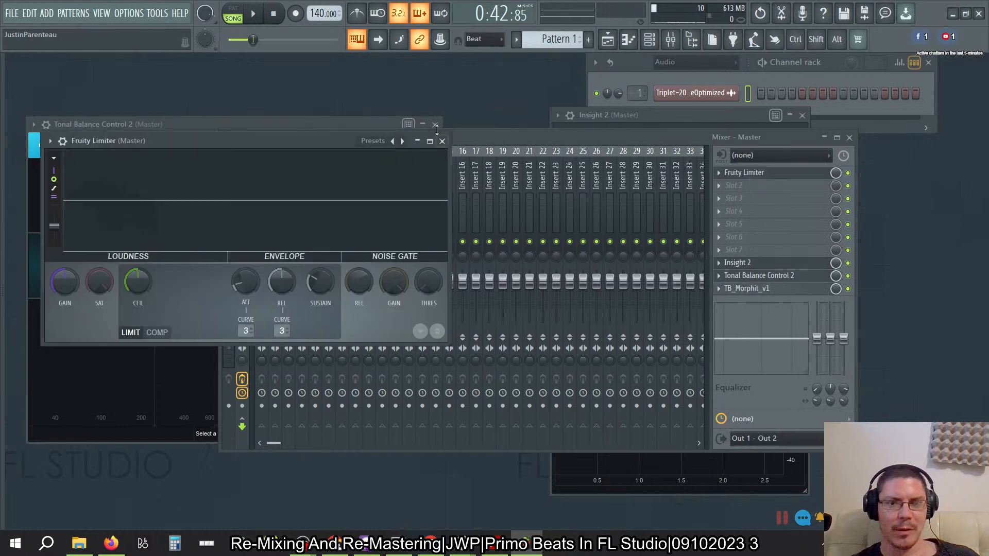
right_click(400, 141)
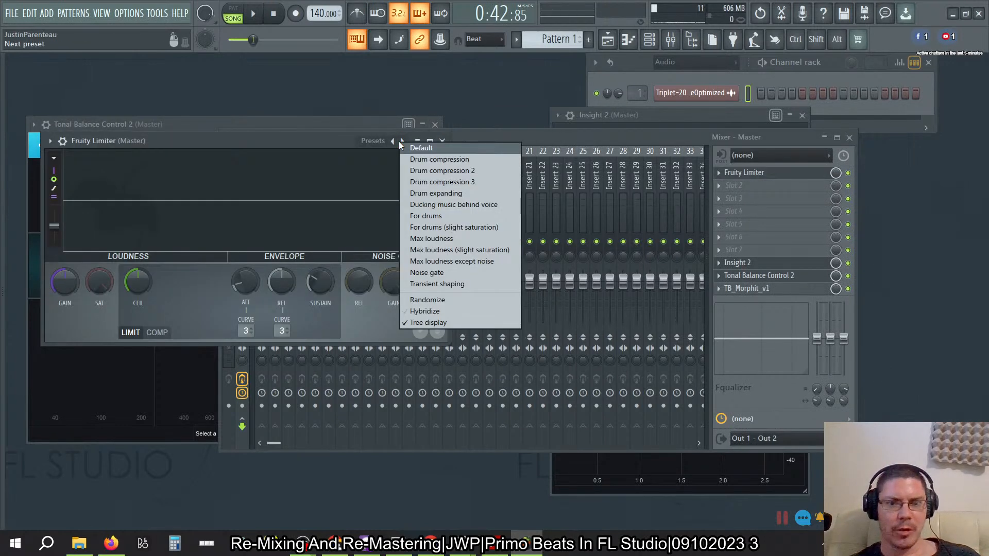
left_click(438, 193)
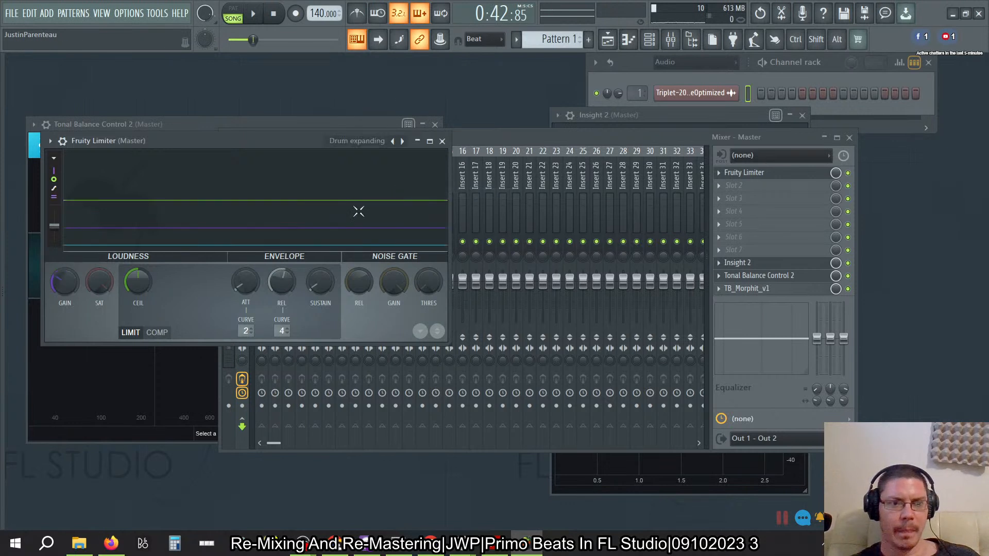
- Play the song through Fruity Limiter and check its loudness in Insight 2, restarting playback from the beginning
key("space")
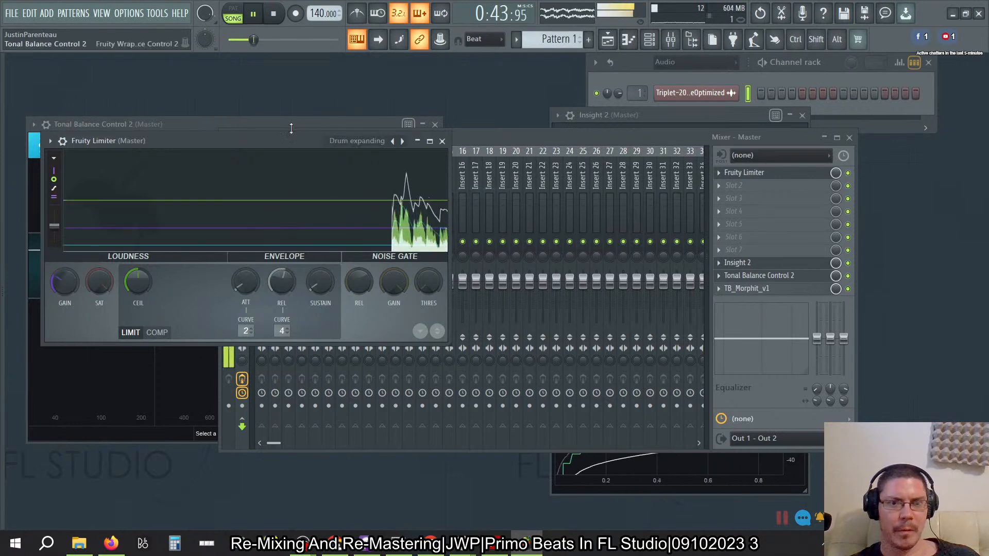
left_click_drag(283, 139, 398, 145)
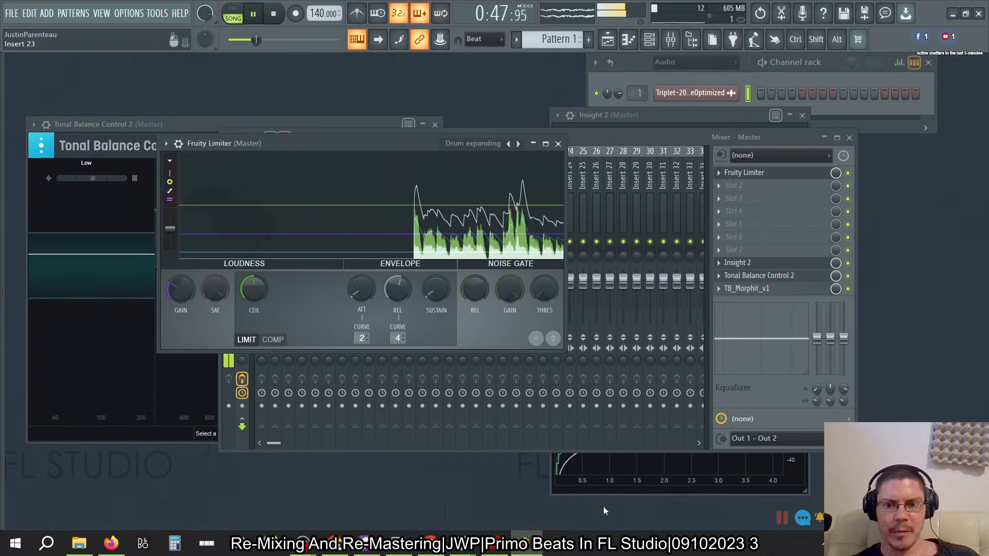
left_click(612, 490)
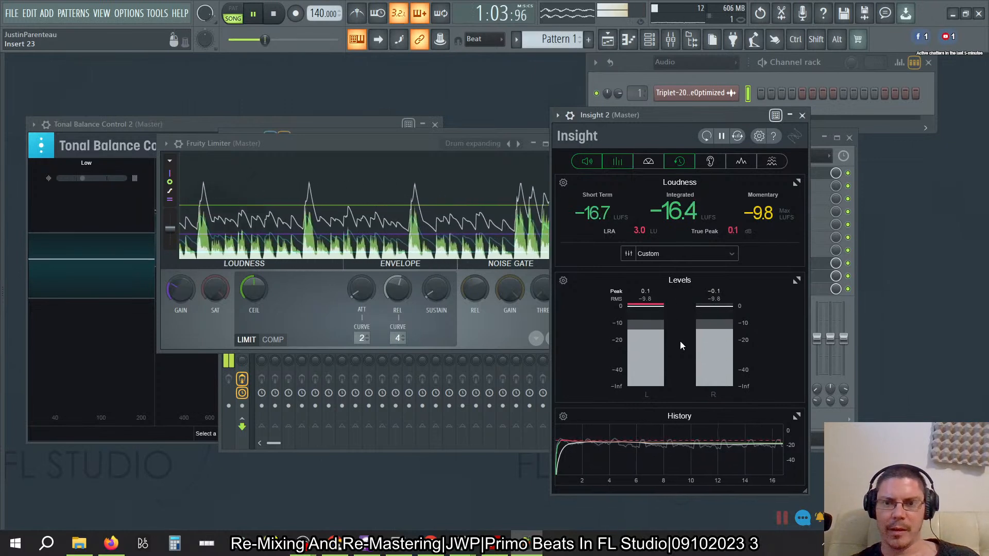
left_click(276, 16)
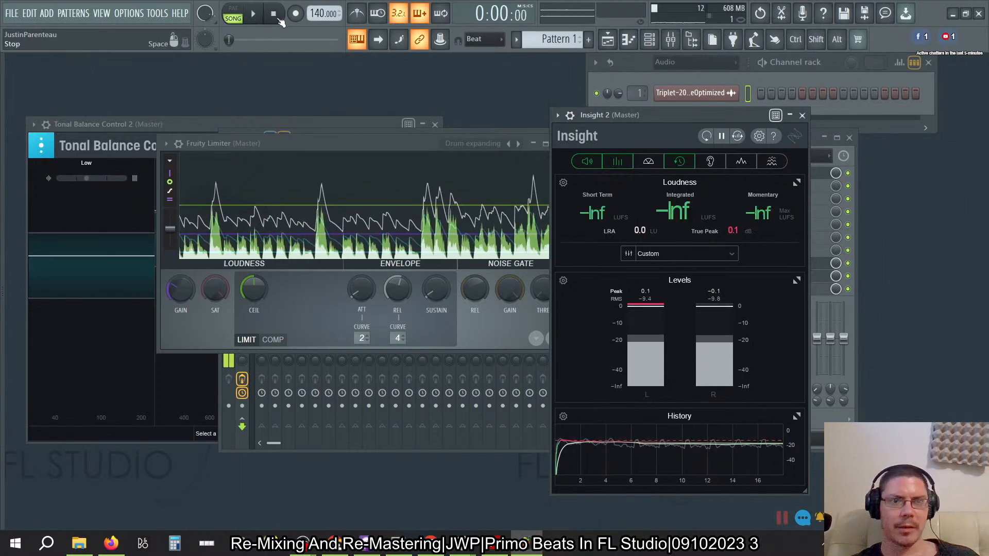
left_click(257, 17)
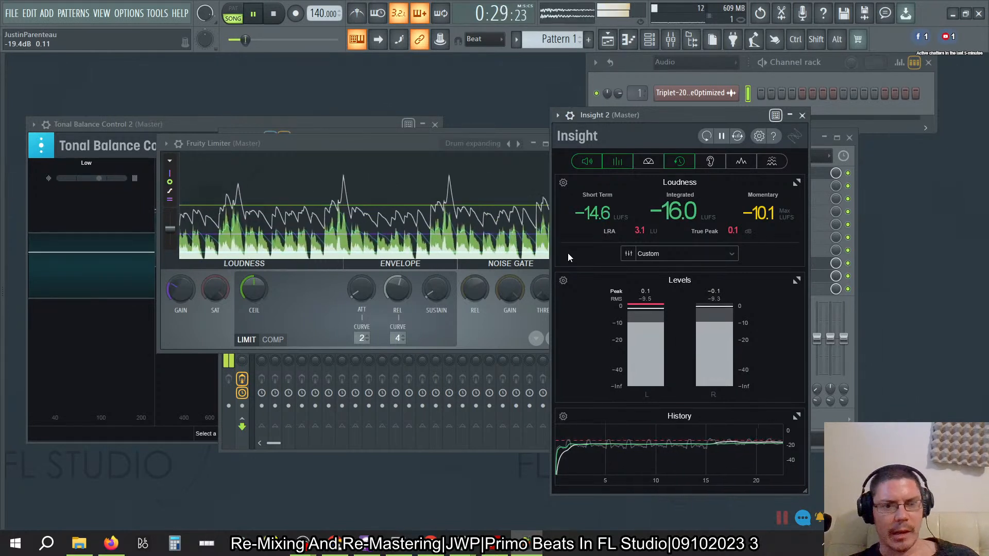
- Try a knee of -100% in Fruity Limiter's compressor section, and reload the Drum expanding preset
left_click(283, 333)
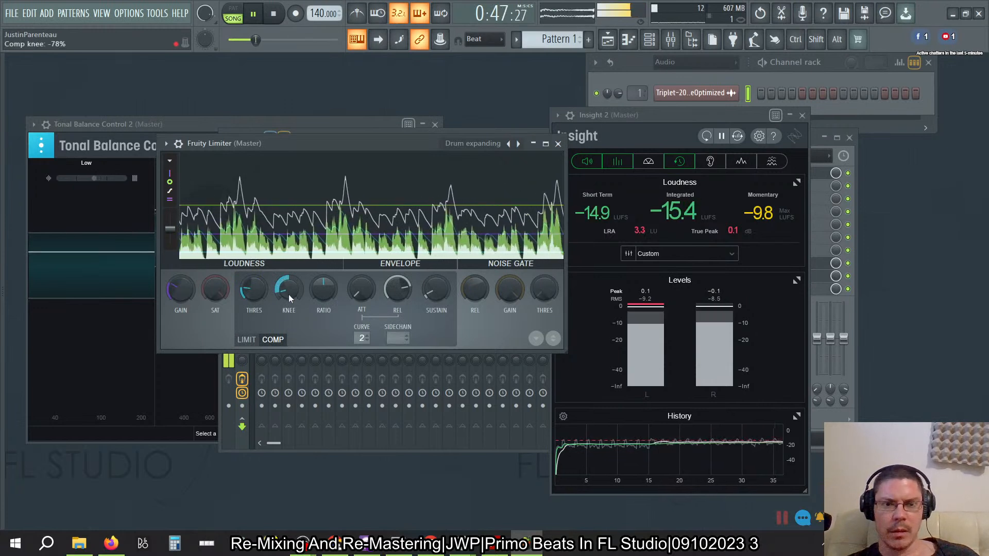
left_click_drag(288, 295, 288, 330)
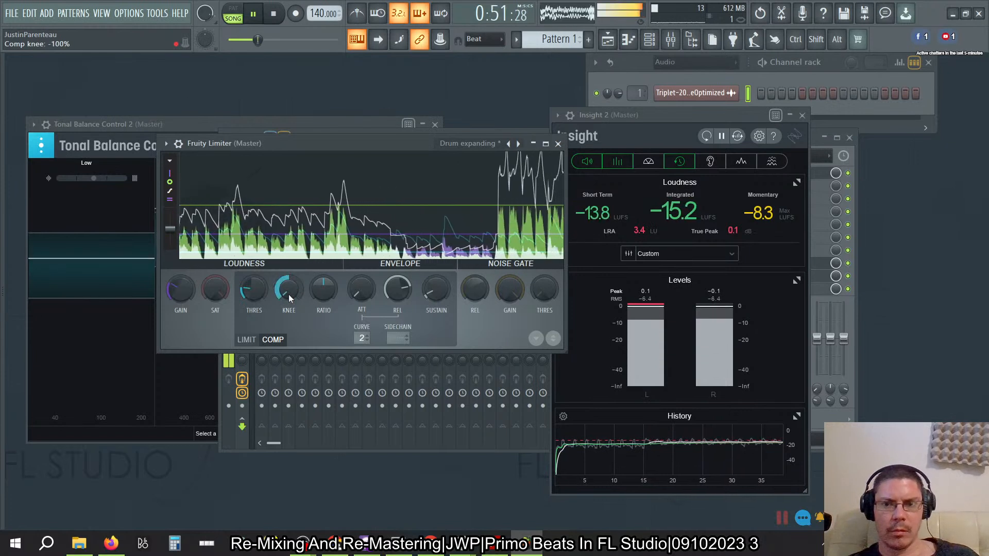
left_click_drag(288, 294, 288, 287)
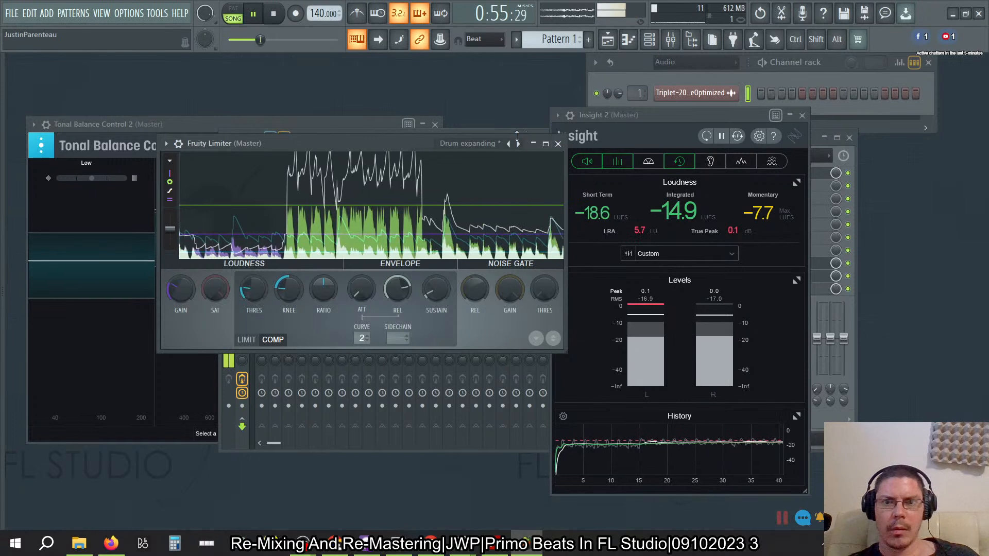
left_click(479, 143)
left_click(550, 192)
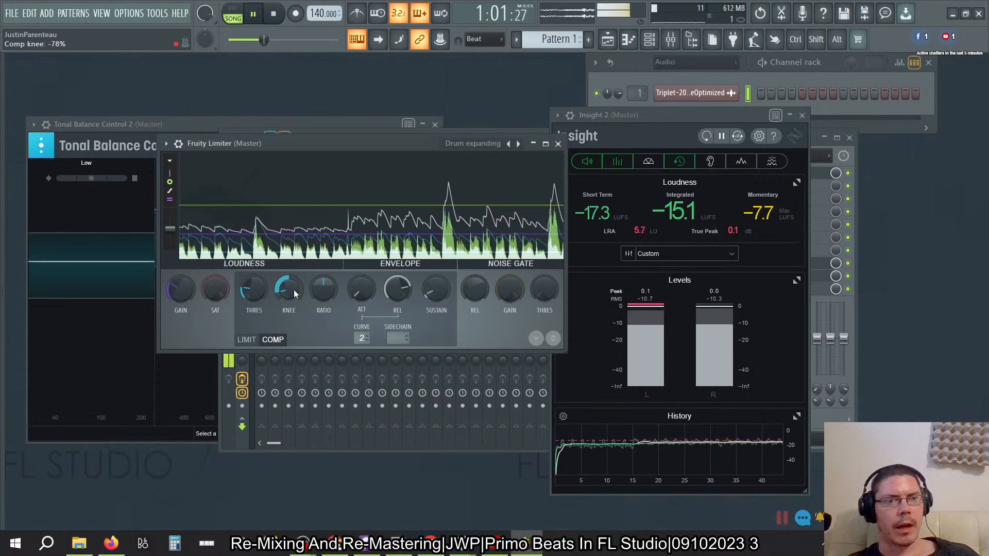
- Adjust the compressor's knee in Fruity Limiter and replay the song from the start to judge the loudness
left_click_drag(294, 290, 293, 280)
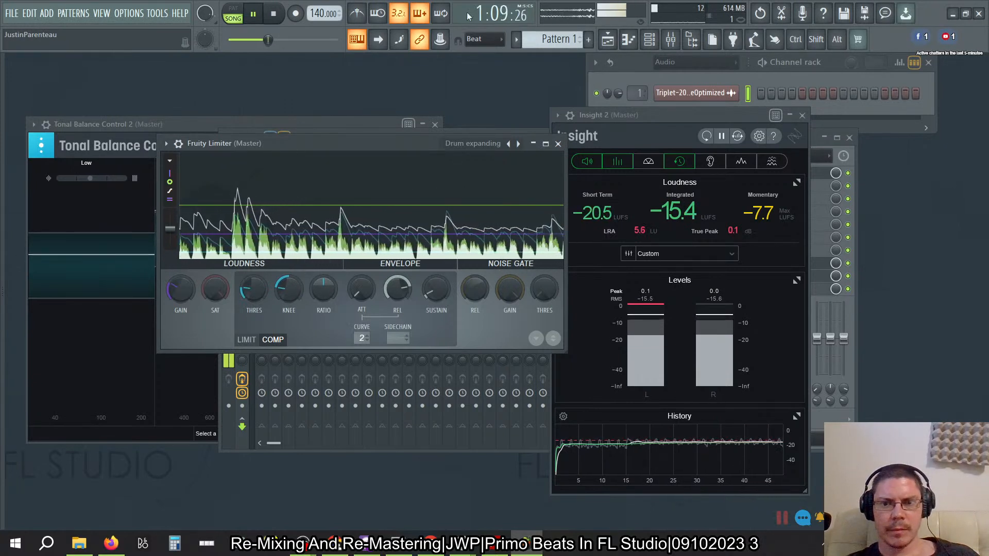
key("space")
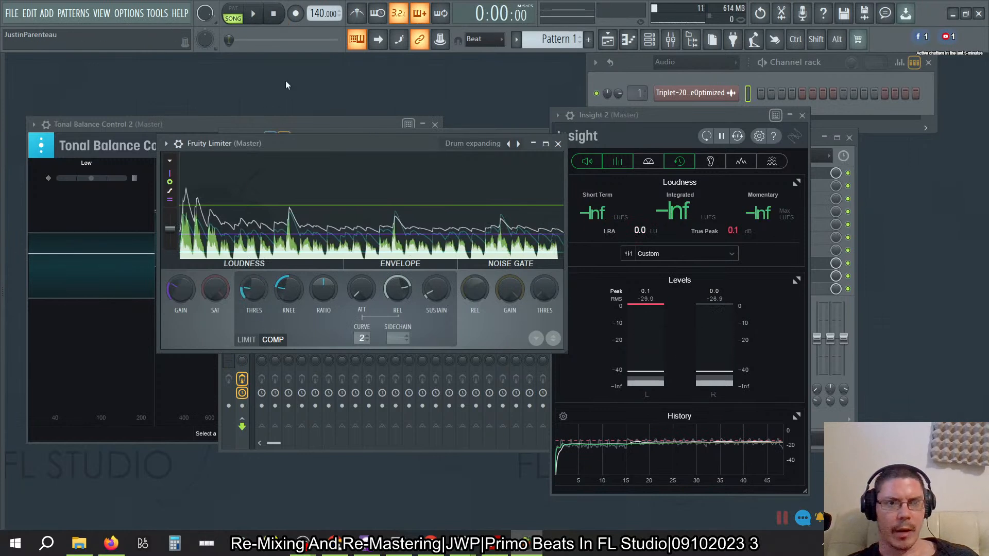
left_click(253, 13)
left_click_drag(290, 284, 289, 285)
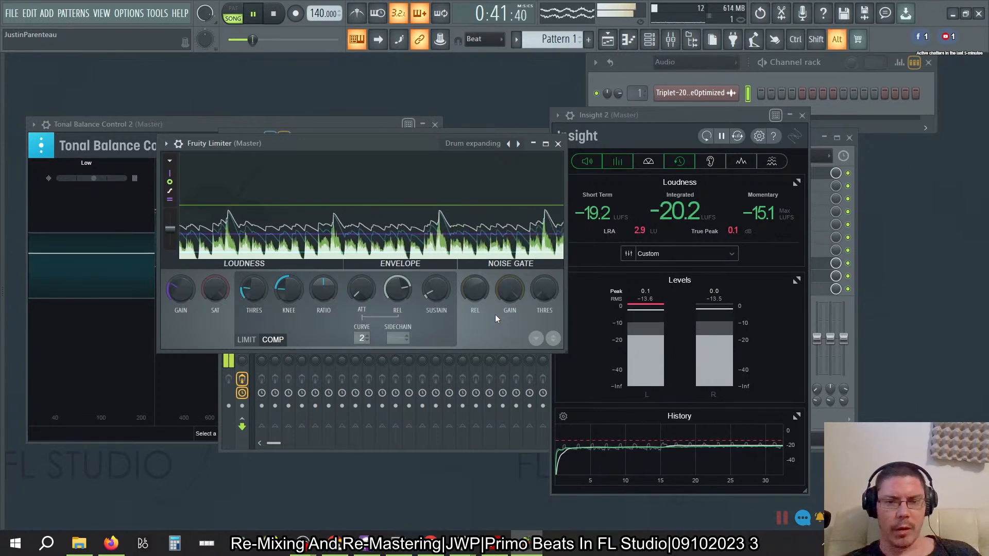
- Switch to the BandLab show page in Firefox and read through the live stream's chat messages
key("alt+Tab")
key("alt+Tab")
key("alt+Tab")
key("alt+Tab")
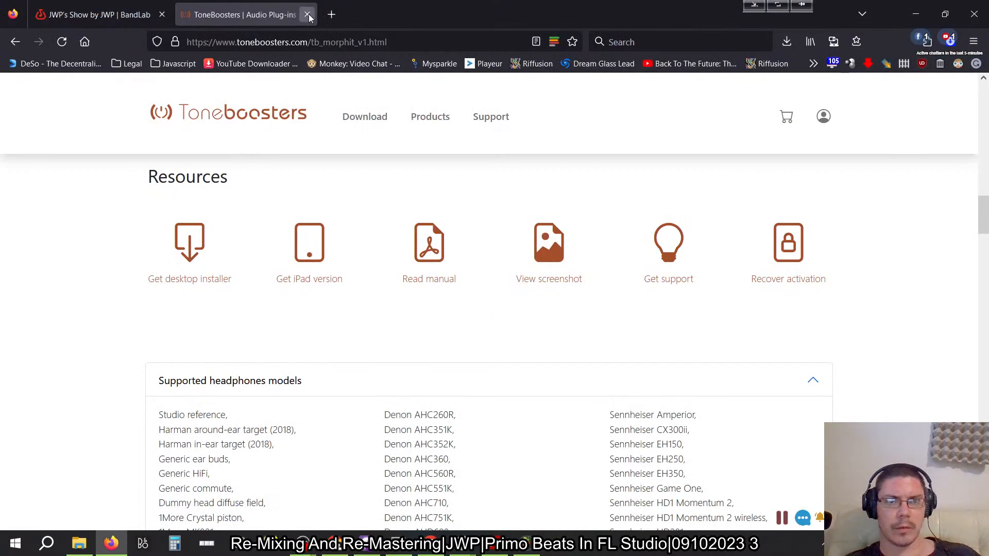
left_click(308, 15)
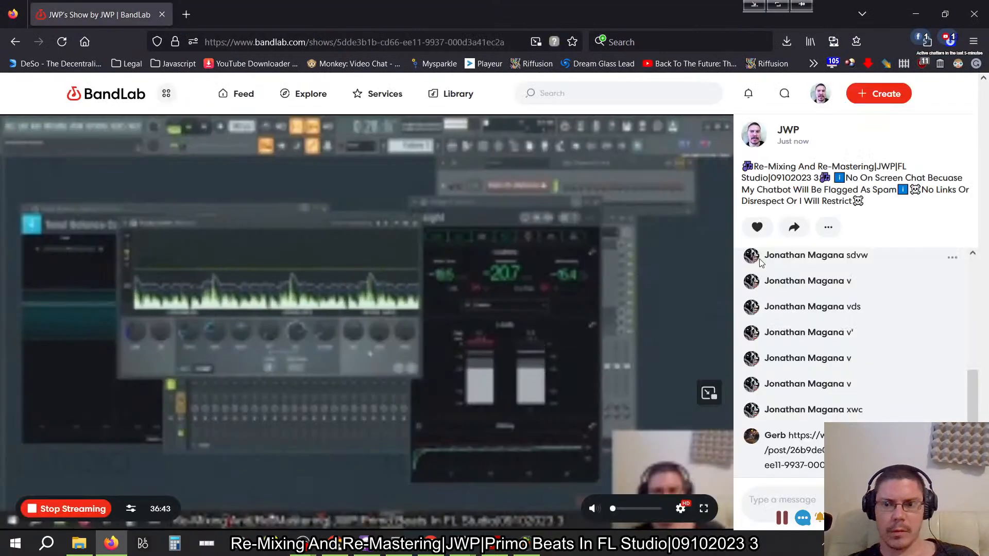
scroll(926, 367, "up", 1)
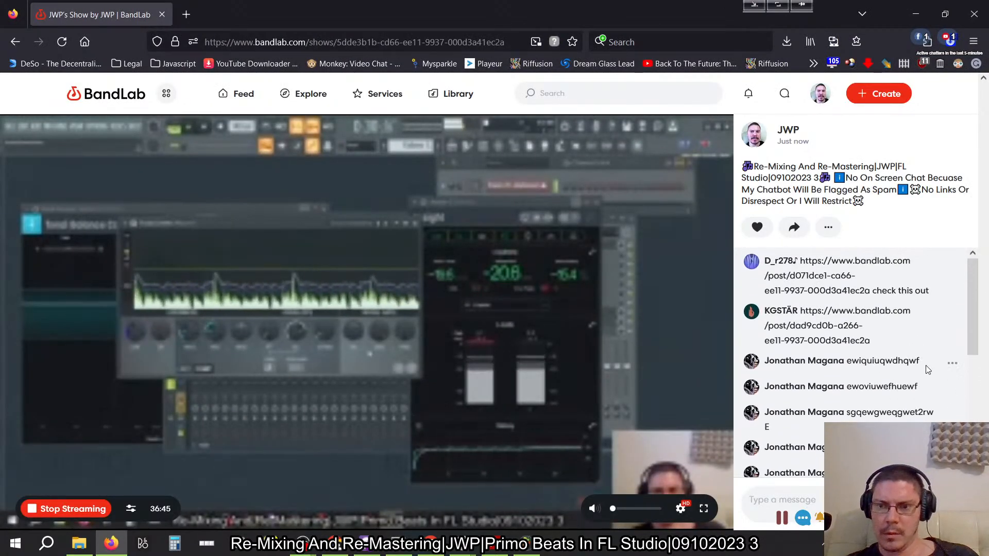
scroll(925, 366, "down", 5)
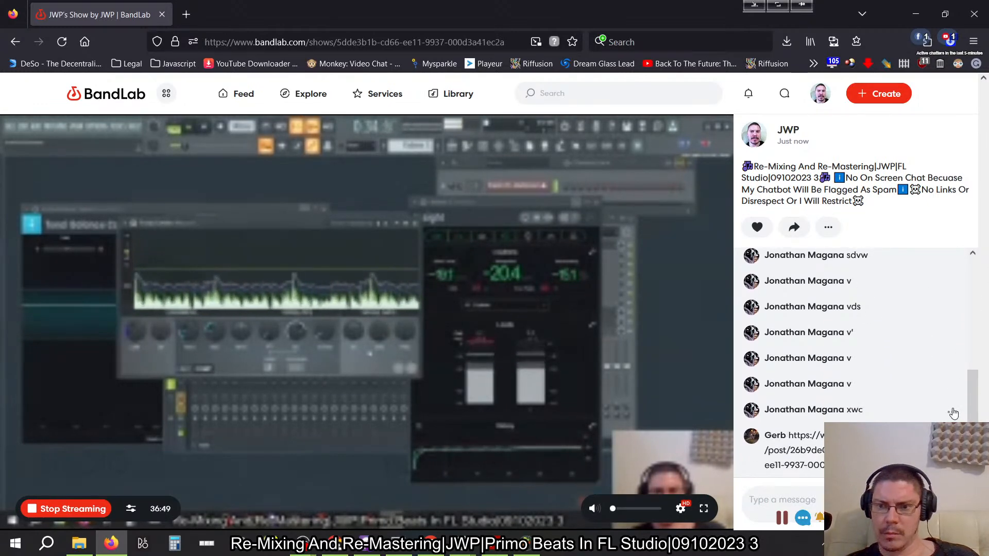
left_click(955, 413)
left_click(915, 361)
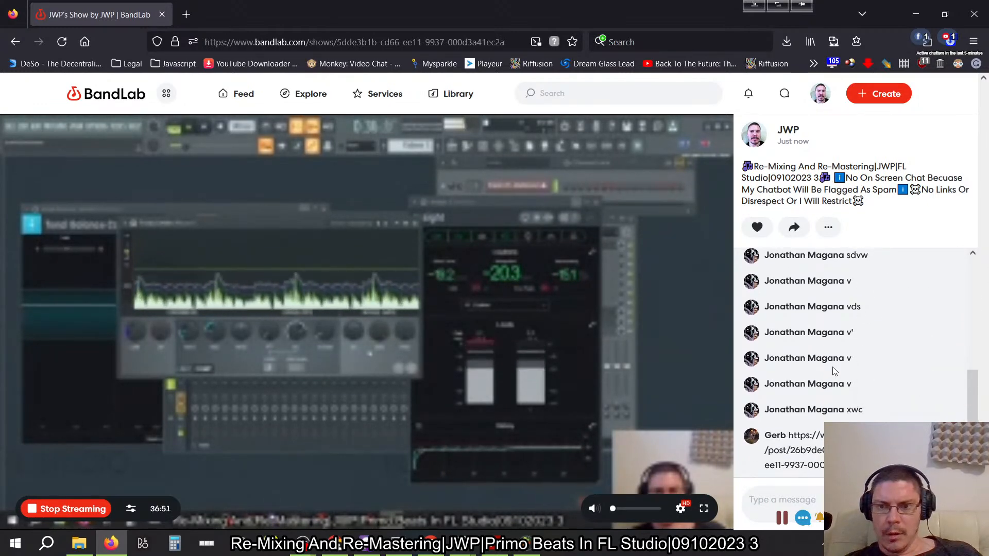
- Restrict the two chat users from commenting in the BandLab live stream, and look back through the earlier messages
left_click(587, 340)
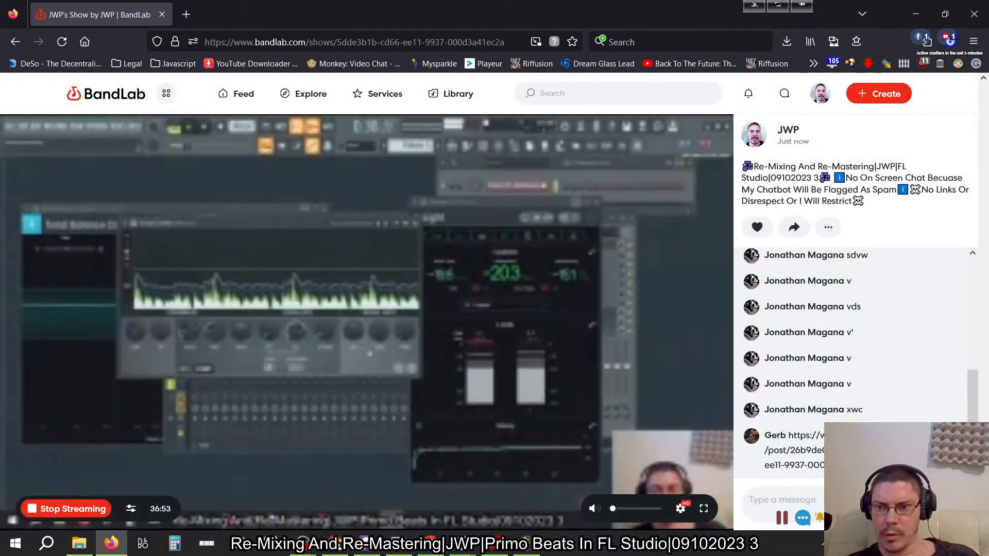
left_click(954, 438)
left_click(907, 387)
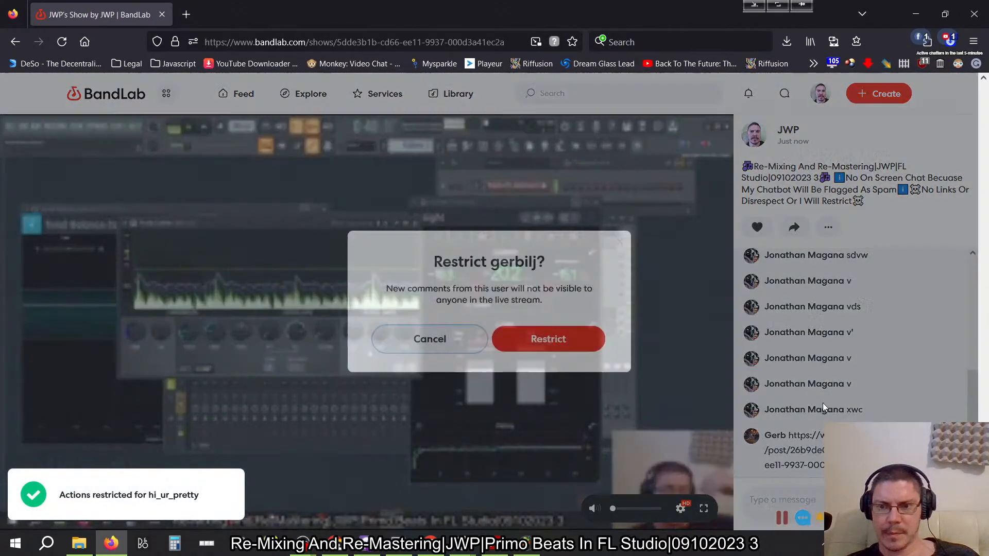
left_click(566, 338)
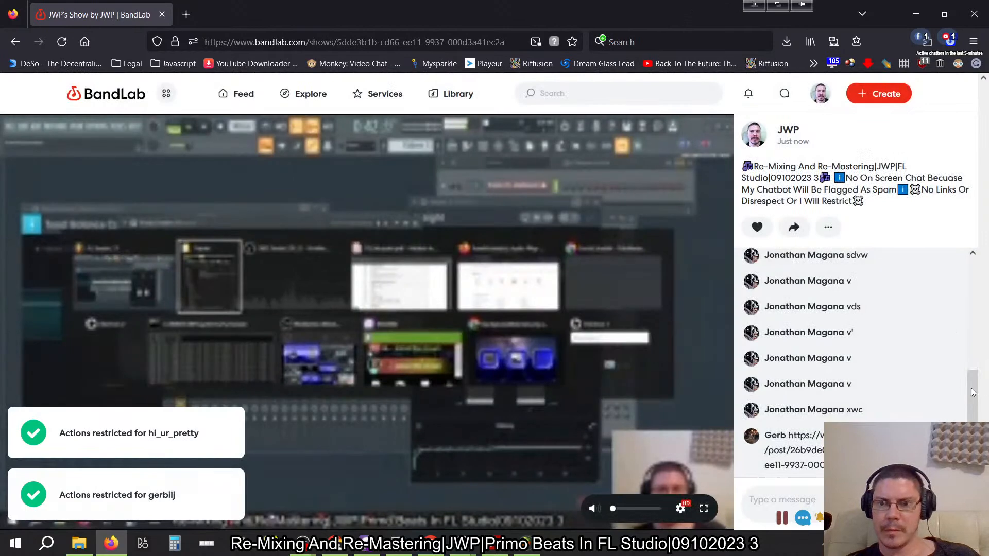
scroll(938, 388, "up", 3)
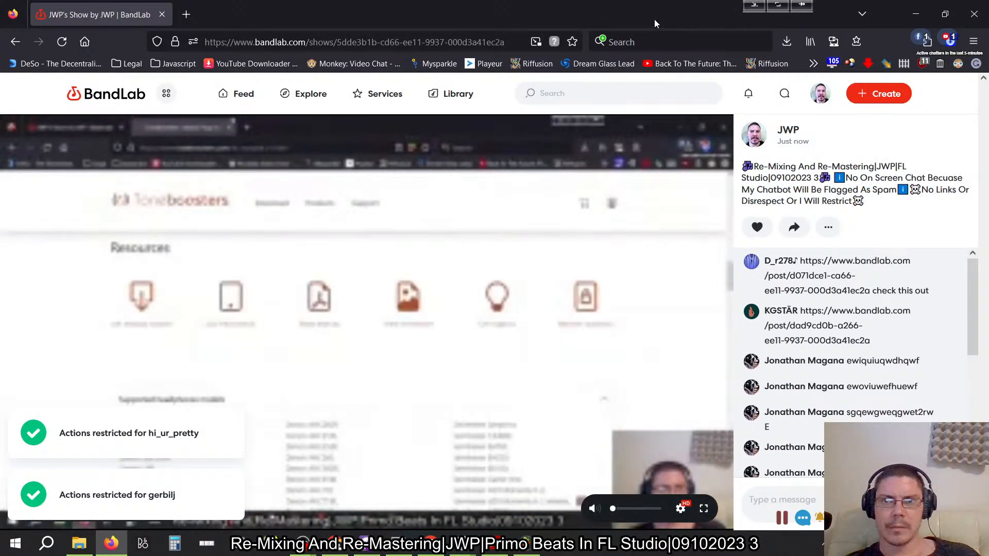
- Switch back to FL Studio, adjust the knee in Fruity Limiter's compressor section while listening, and stop the song
key("alt+Tab")
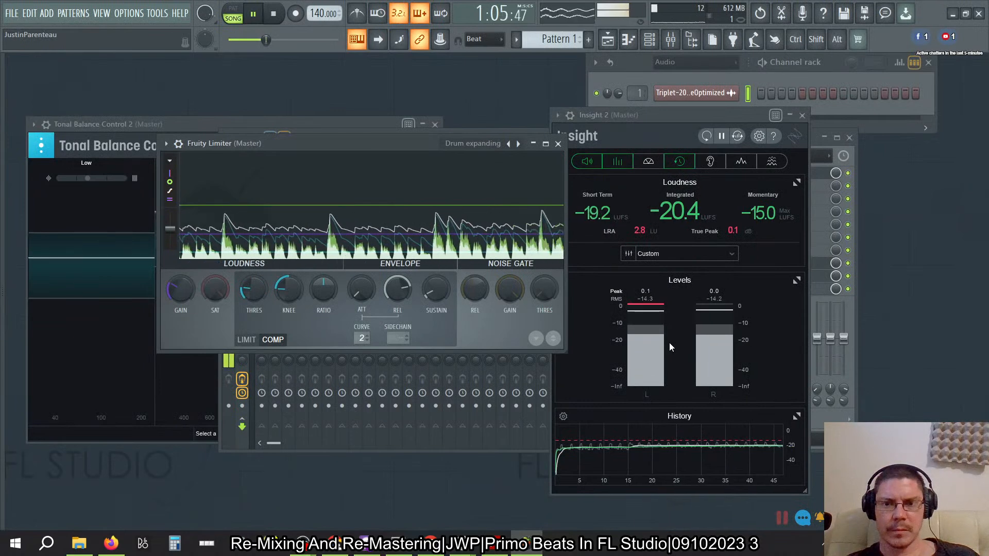
left_click_drag(283, 293, 283, 299)
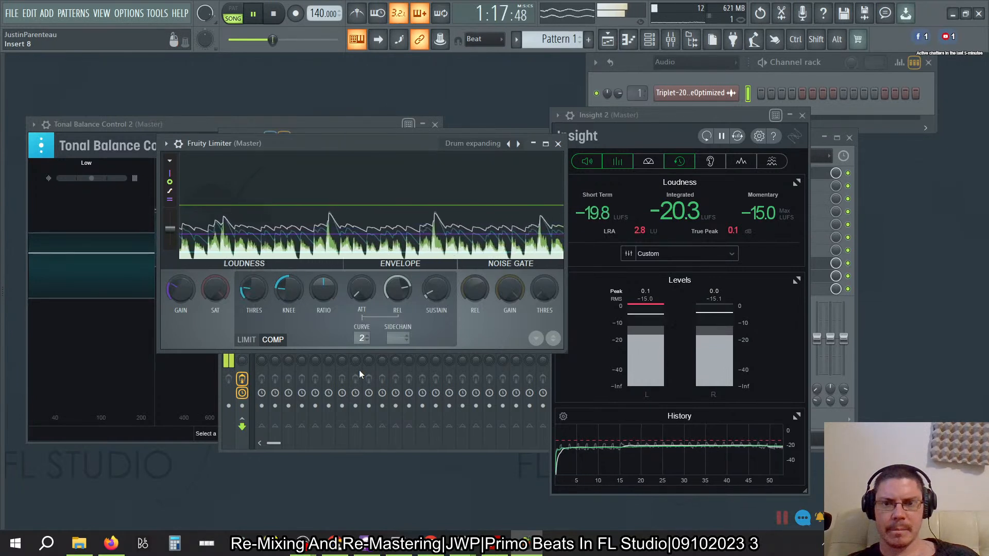
key("space")
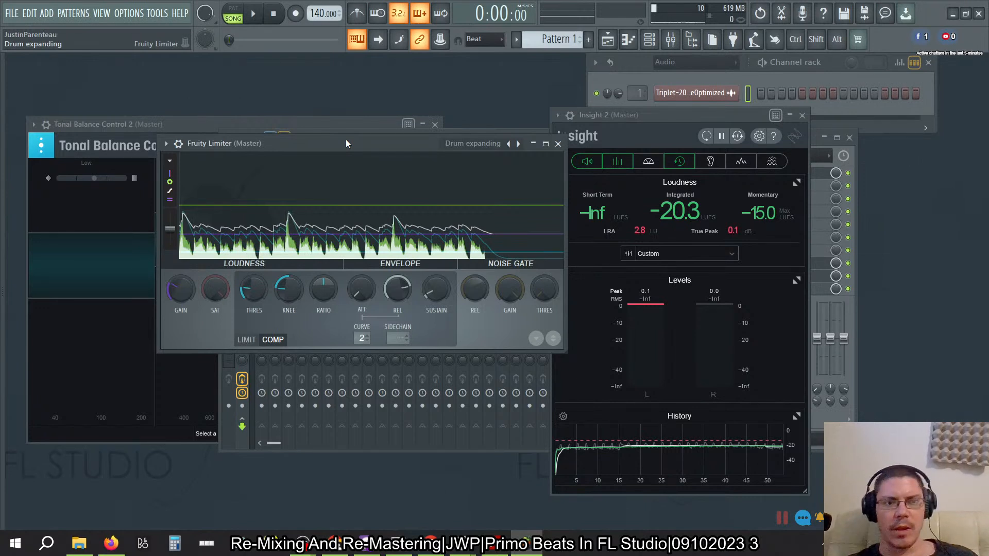
- Start saving the project under a new name, Triplet Mastering, and open the project folder selection
left_click(12, 13)
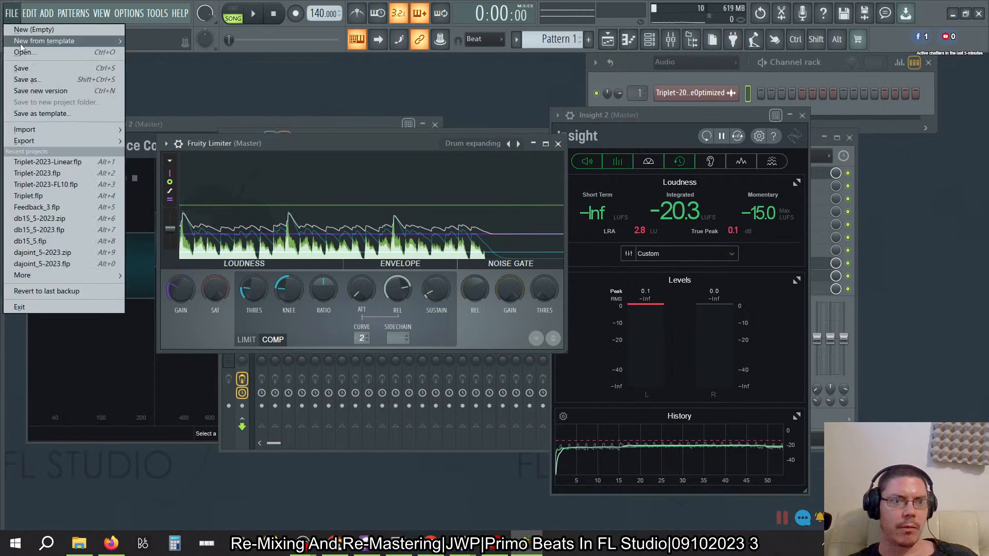
left_click(26, 77)
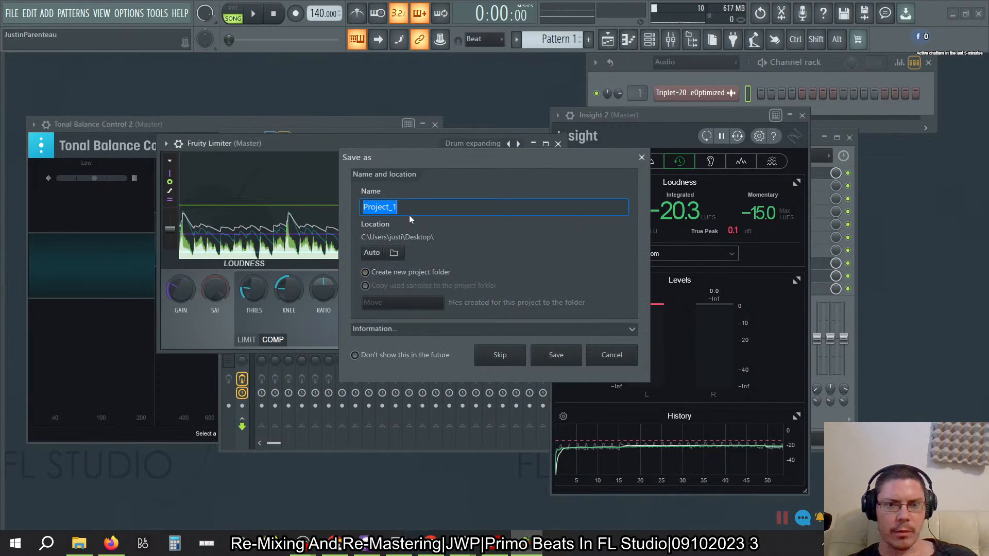
type("Tri")
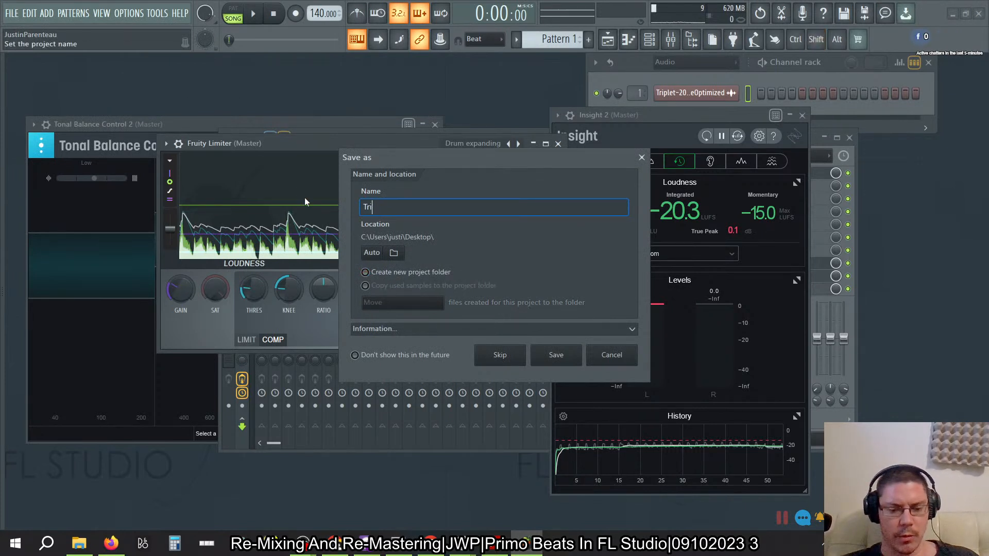
type("plet MAste")
key("BackSpace")
key("BackSpace")
key("BackSpace")
key("BackSpace")
type("as")
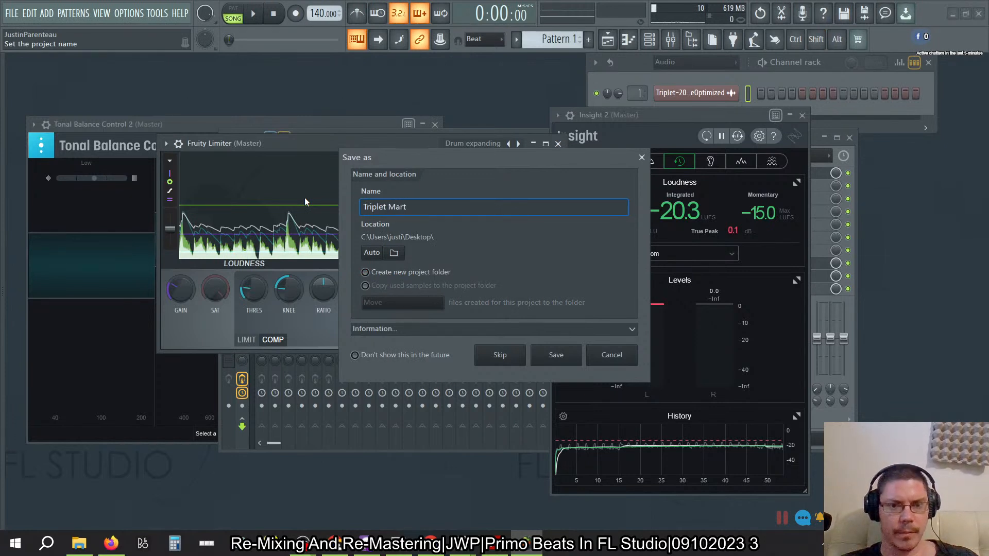
type("tering")
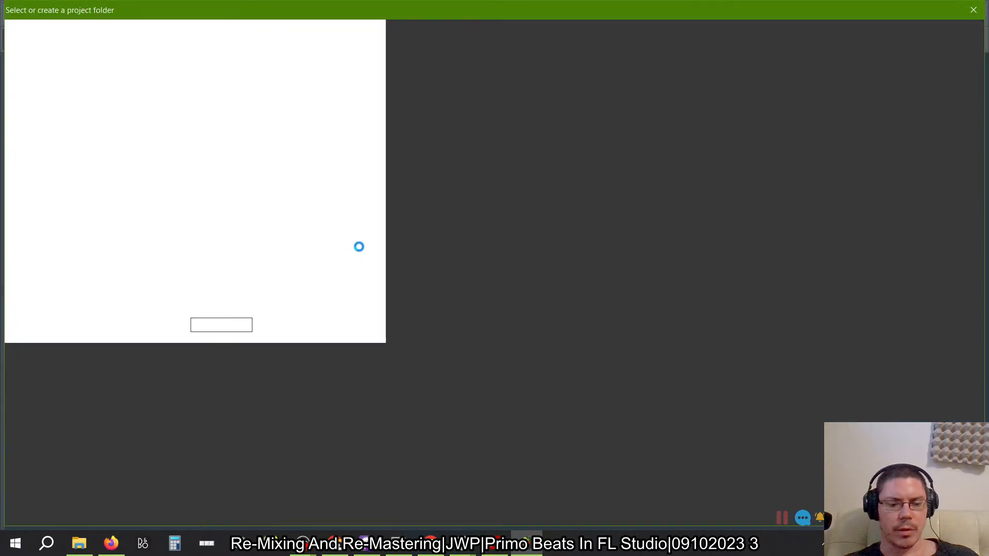
key("alt+Tab")
key("Tab")
key("Tab")
key("Escape")
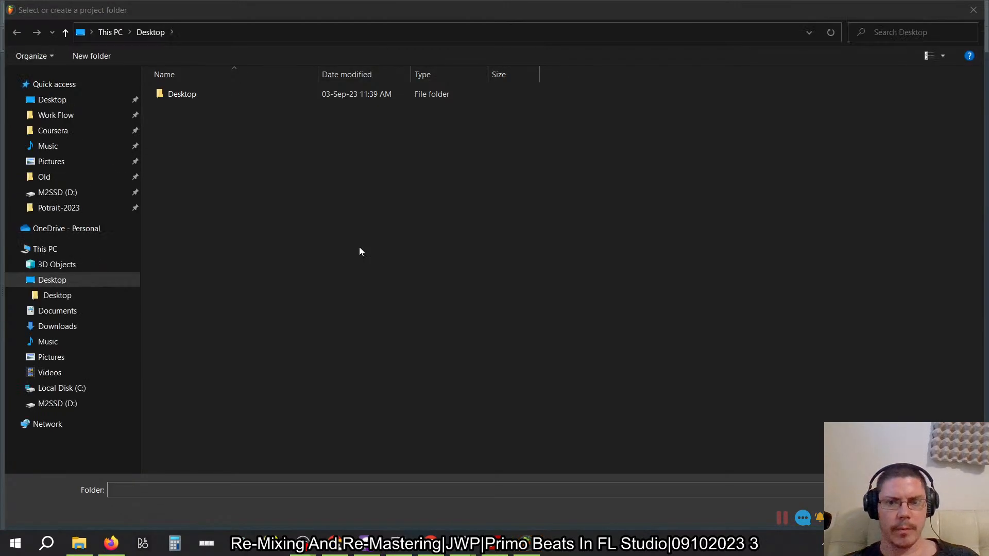
key("alt+Tab")
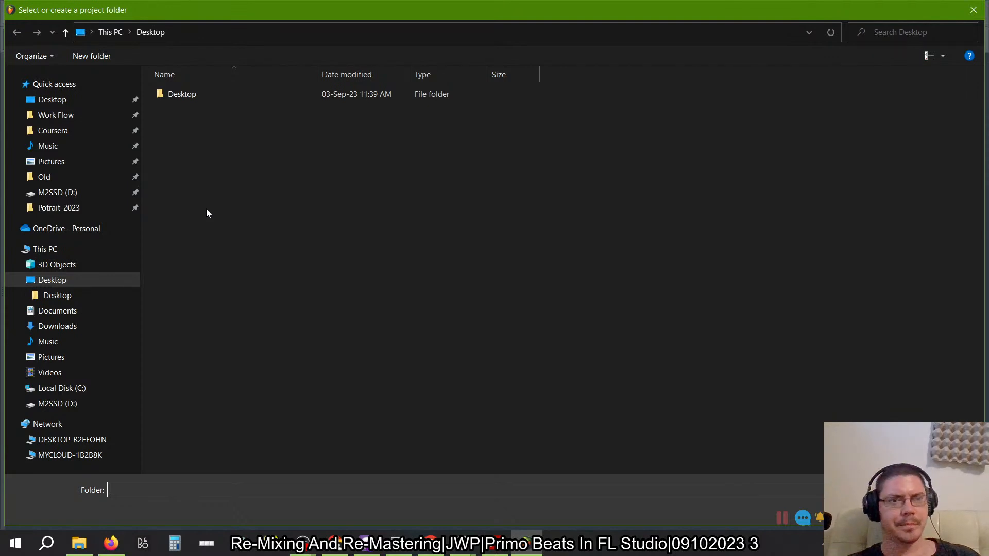
- Browse from the Work Flow folder through Project Data to the Music Production folder
left_click(56, 115)
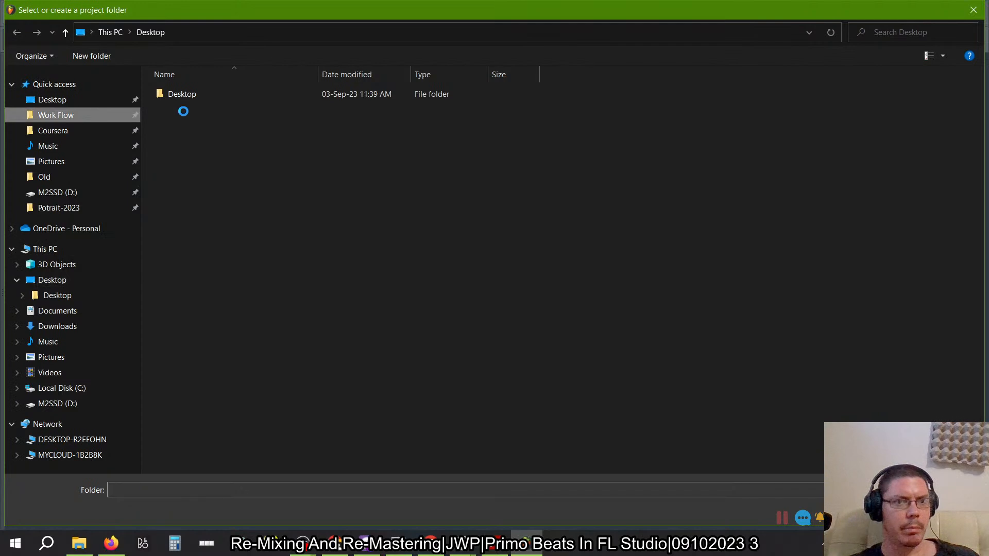
left_click(188, 122)
left_click(205, 121)
double_click(248, 123)
double_click(196, 118)
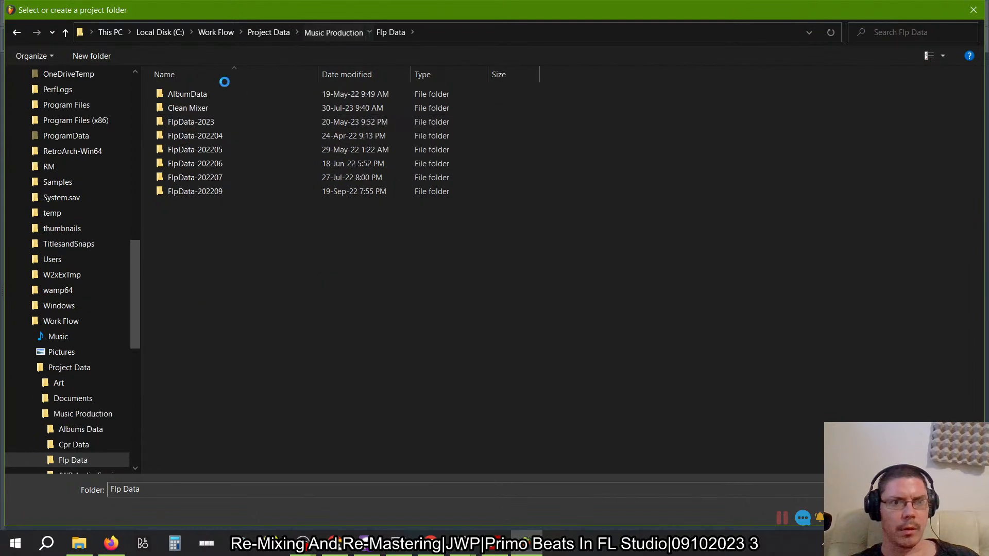
key("alt+Left")
double_click(184, 95)
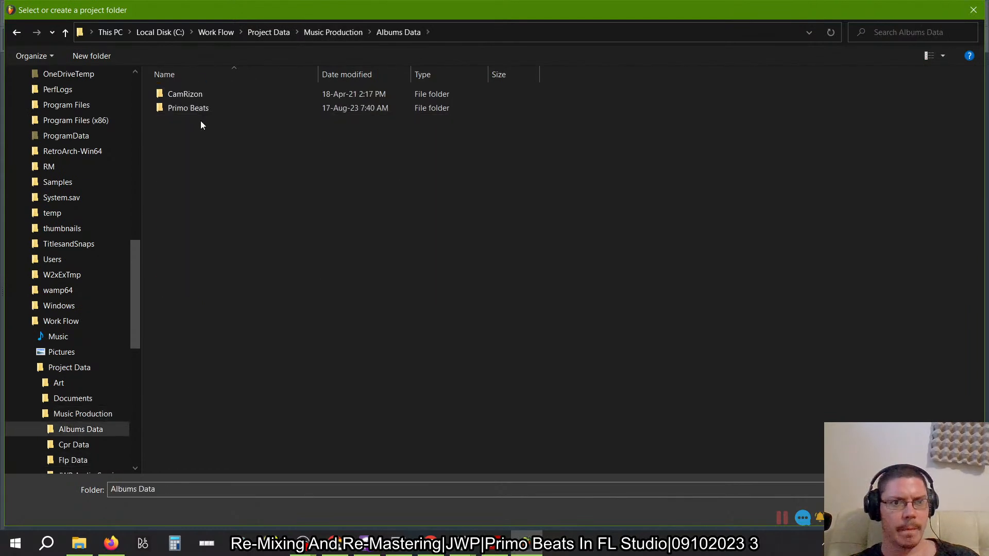
double_click(190, 108)
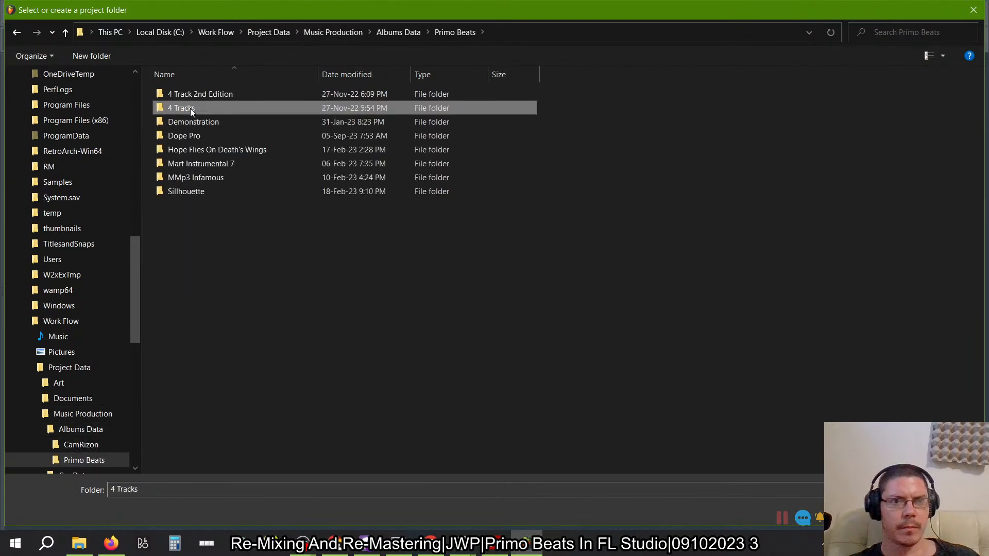
left_click(312, 32)
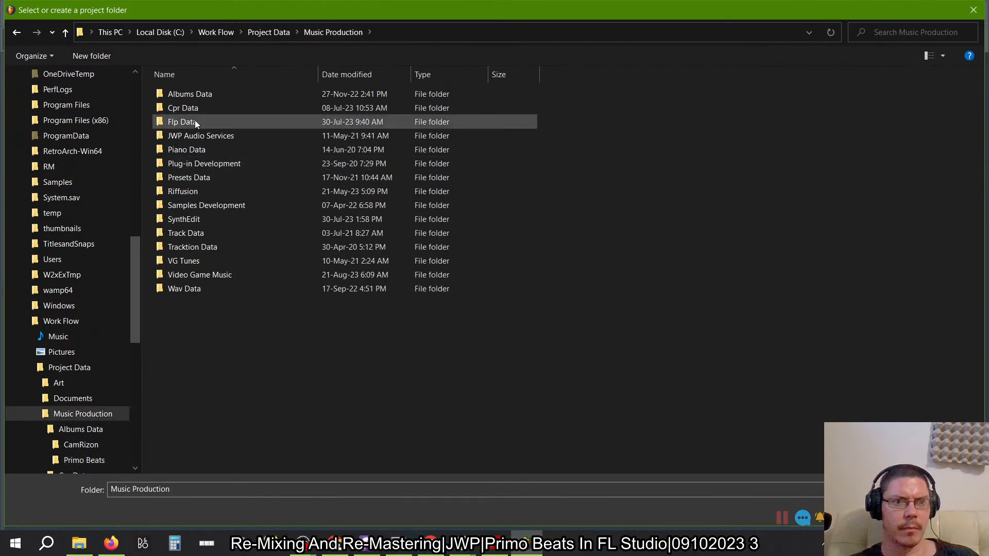
- Browse through Albums Data, Primo Beats and Sillhouette to the Sillhouette Flp Data folder
left_click(195, 91)
double_click(212, 95)
left_click(193, 108)
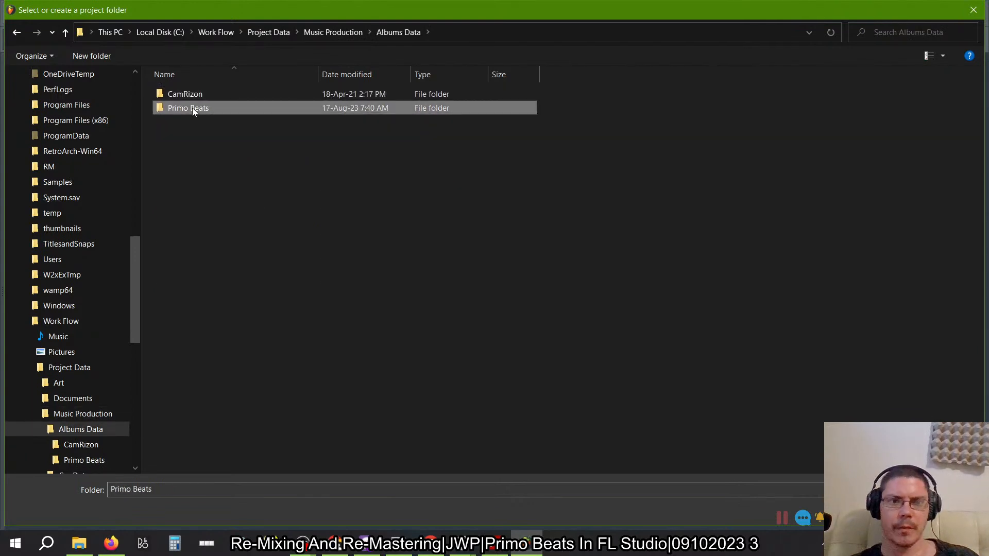
double_click(204, 106)
left_click(197, 192)
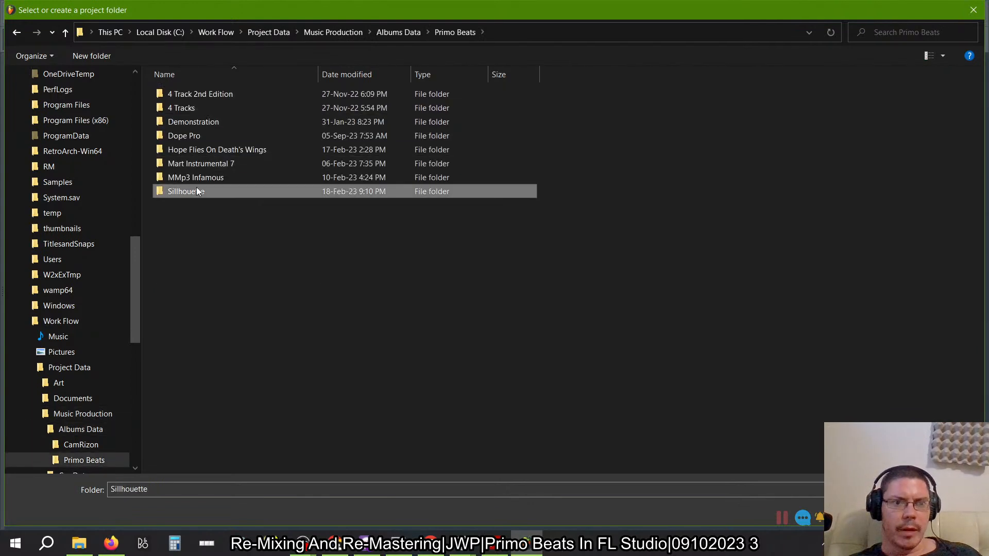
key("Return")
double_click(206, 122)
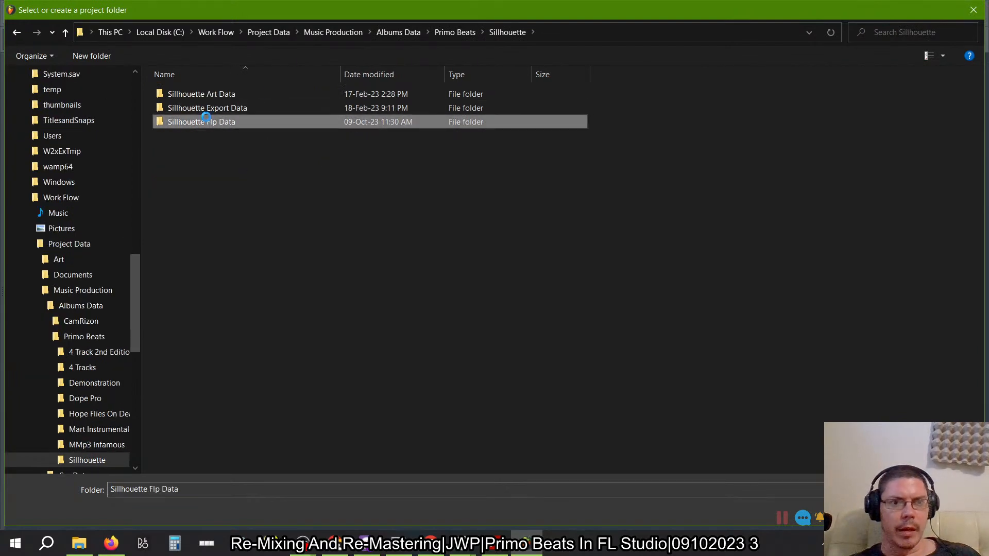
- Choose the Triplet folder inside Sillhouette Flp Data as the project location and save Triplet Mastering
left_click(206, 94)
double_click(206, 94)
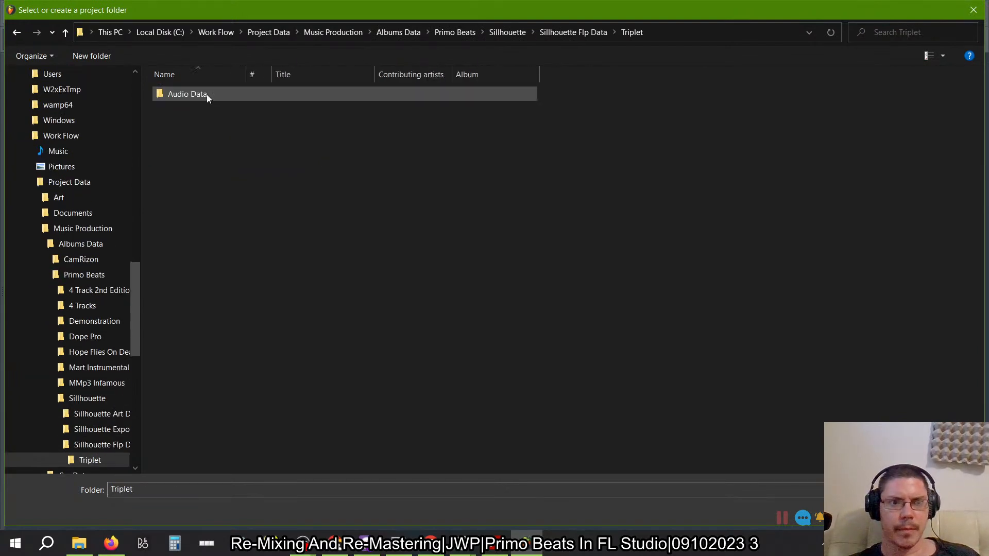
left_click(206, 94)
double_click(206, 95)
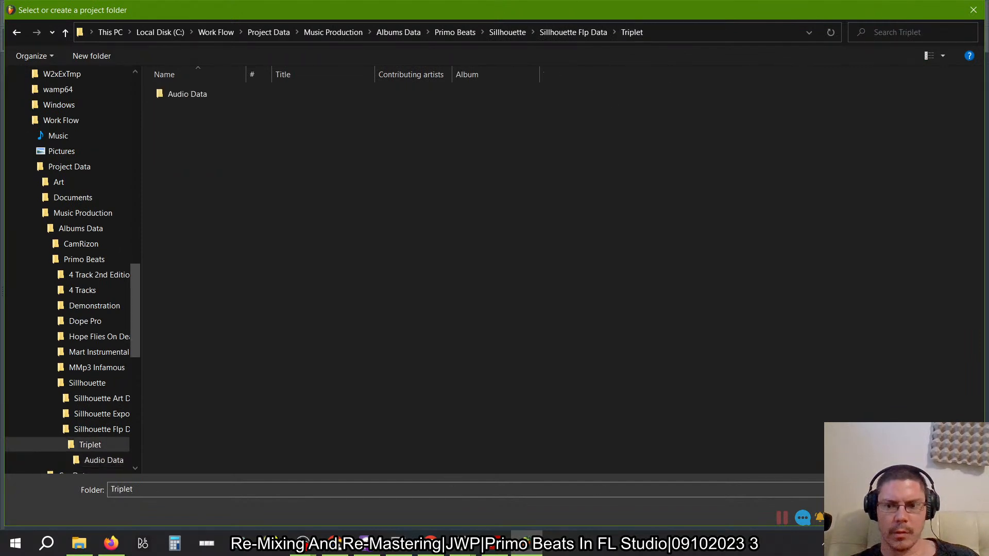
left_click(891, 512)
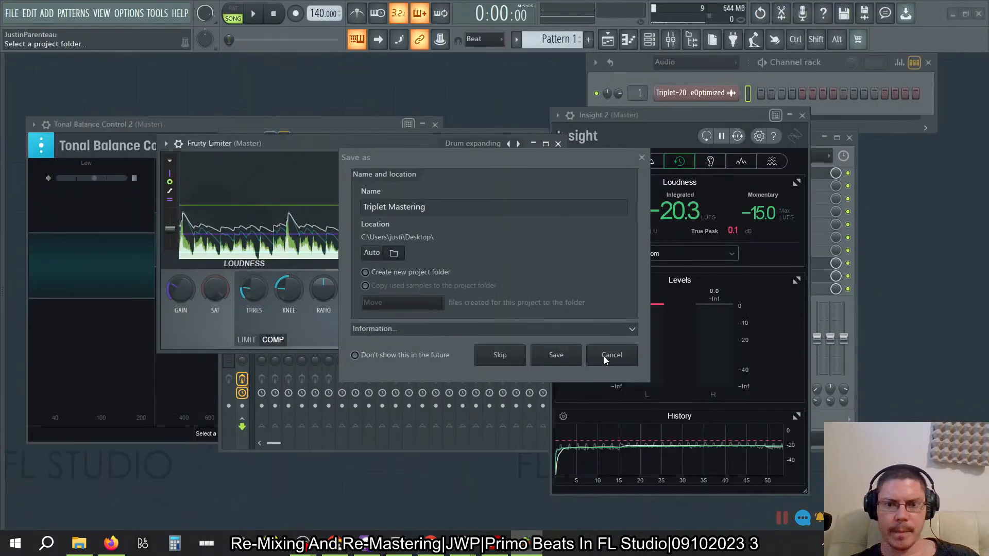
left_click(556, 355)
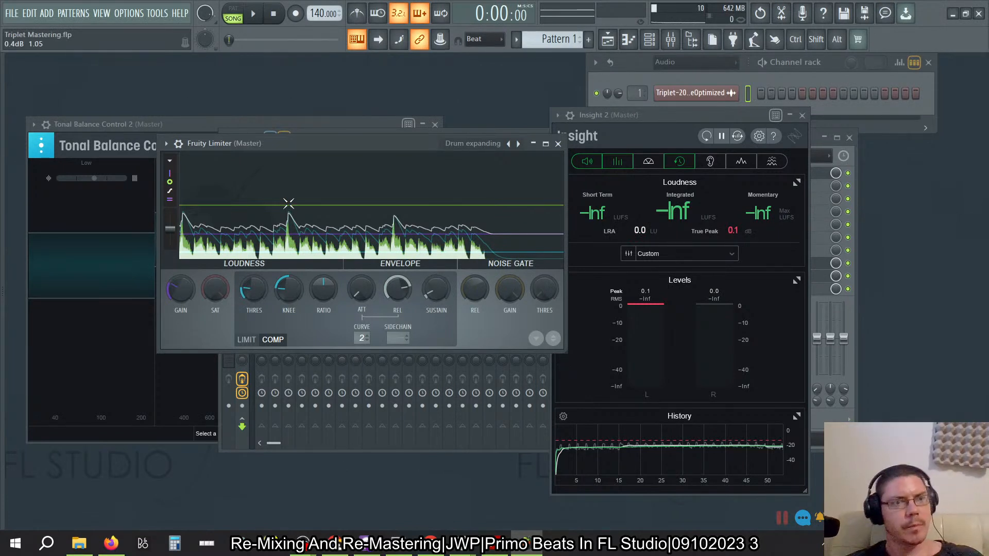
- Open the recent project Triplet-2023-Linear.flp, and enable and show Tonal Balance Control 2 on the Master track
left_click(11, 14)
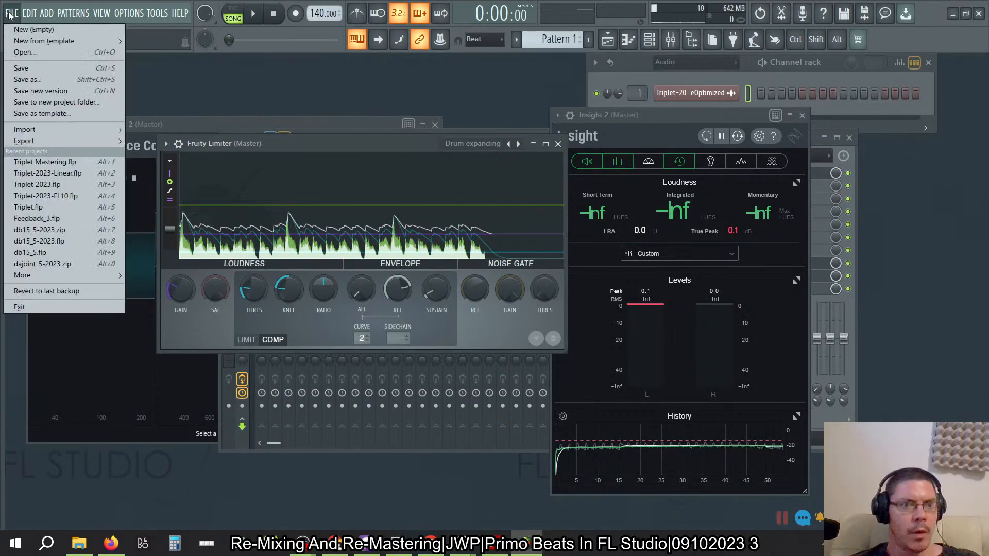
left_click(49, 173)
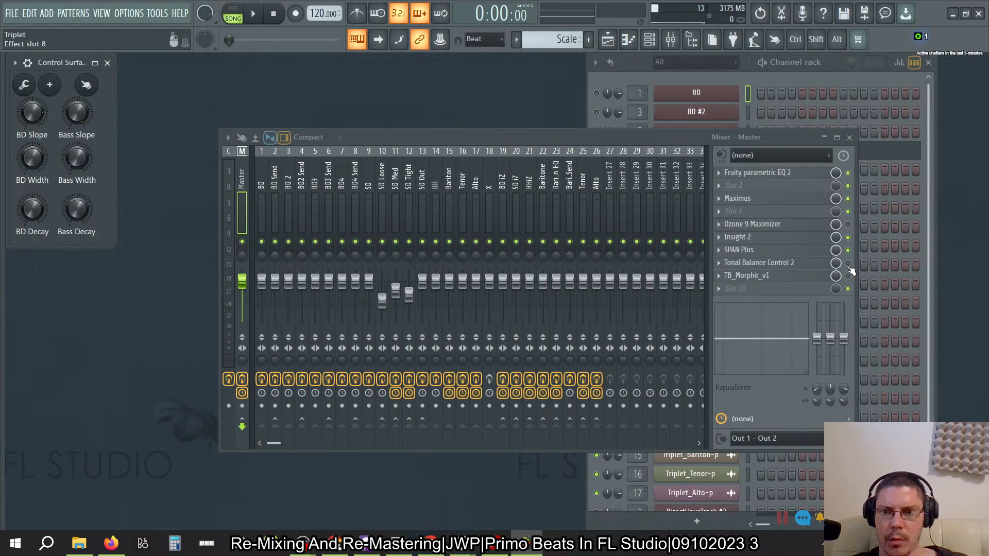
left_click(758, 263)
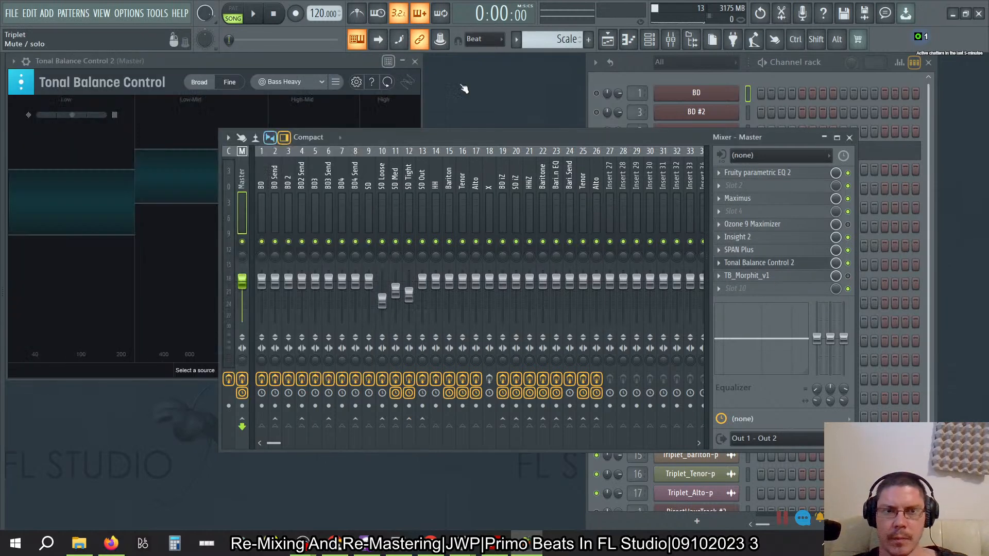
- Review the audio device and mixer settings, and close them without changes
left_click(140, 13)
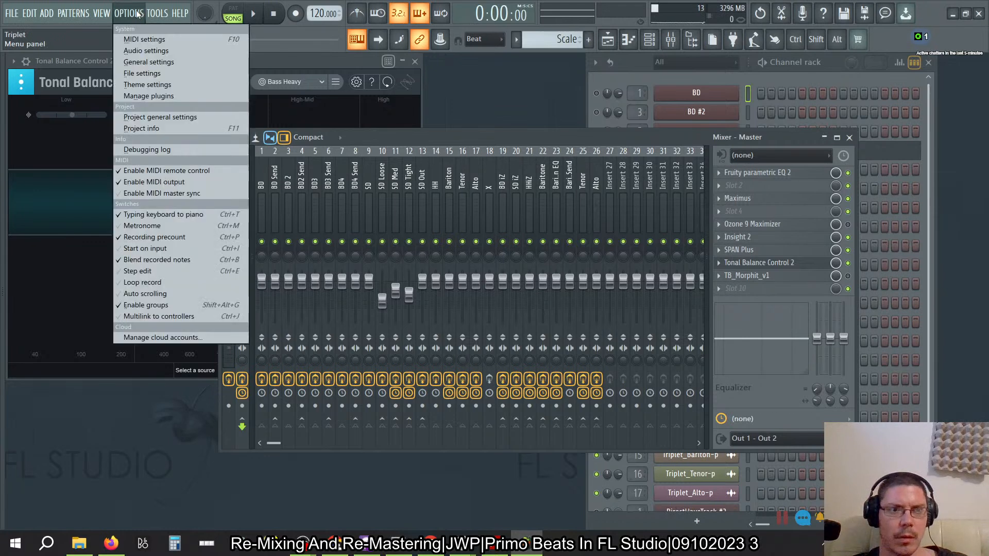
left_click(140, 49)
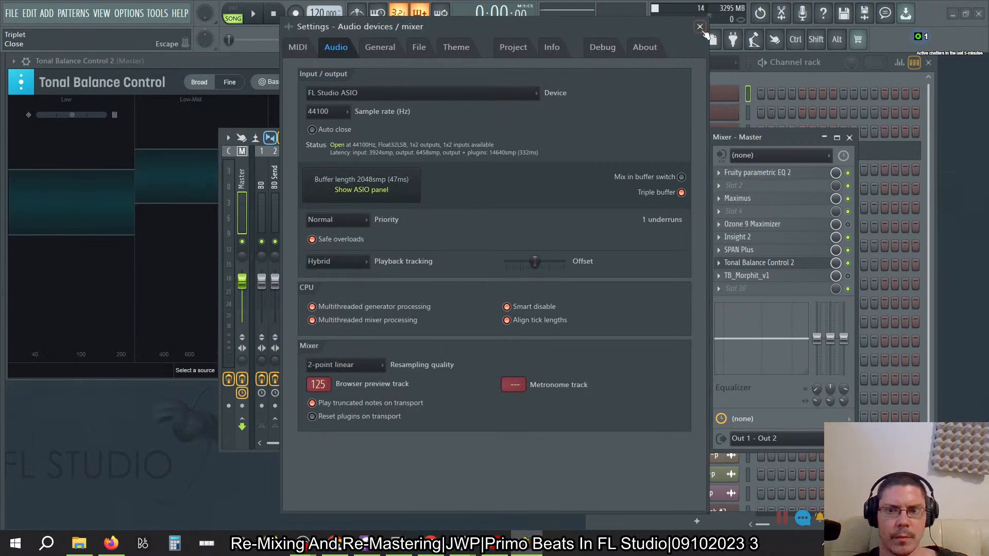
left_click(700, 26)
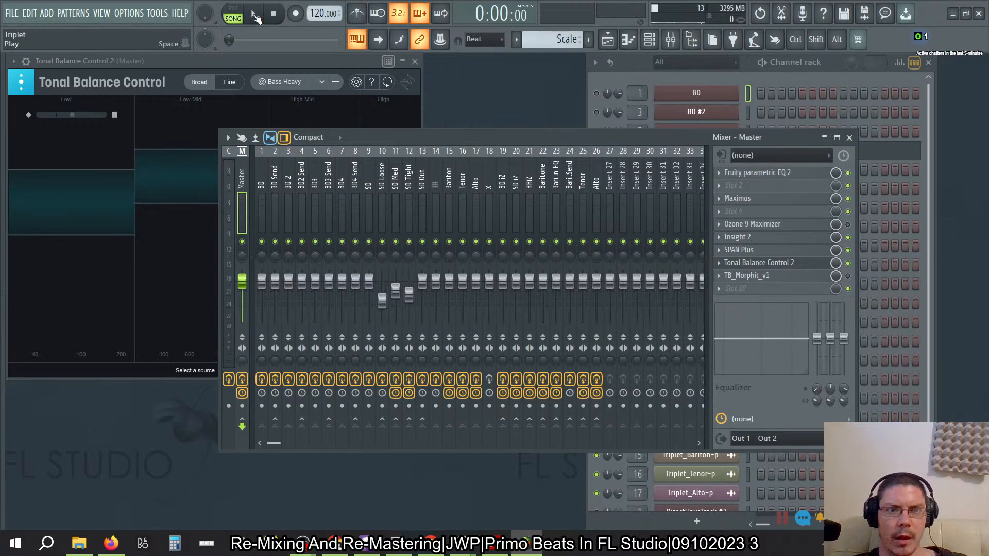
- Play the song, check its balance in Tonal Balance Control, and inspect the mixer tracks from Insert 27 back to BD
left_click(253, 13)
left_click(248, 60)
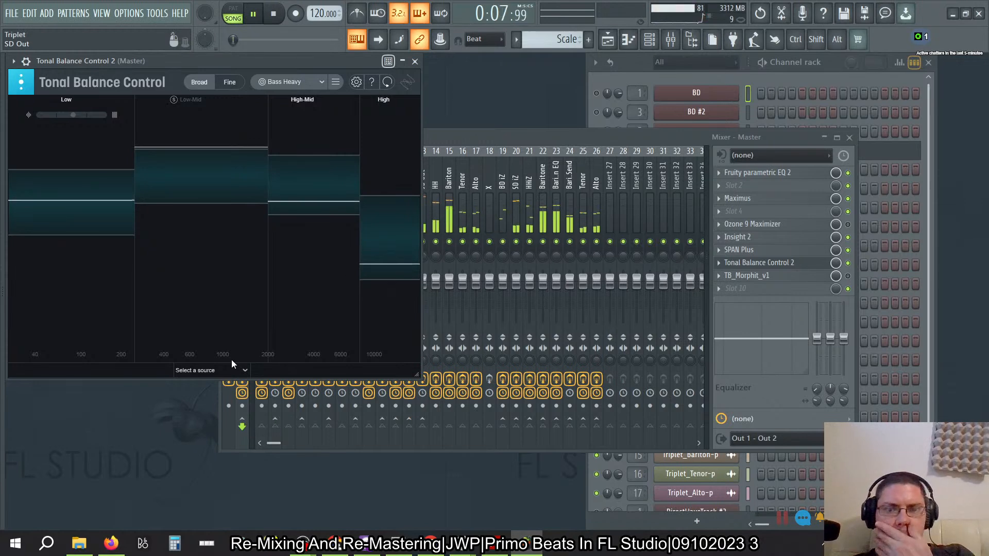
left_click(487, 137)
left_click(586, 190)
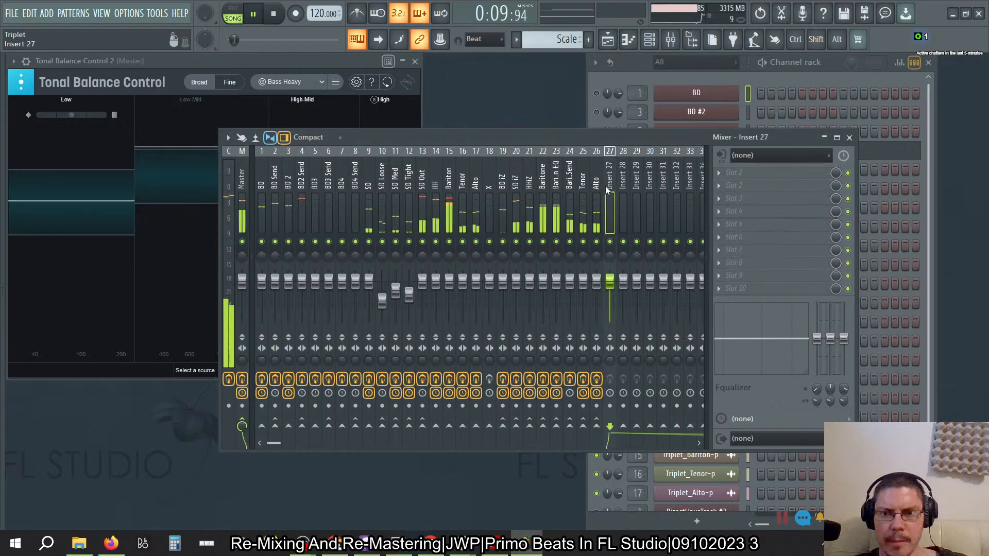
left_click_drag(586, 188, 266, 181)
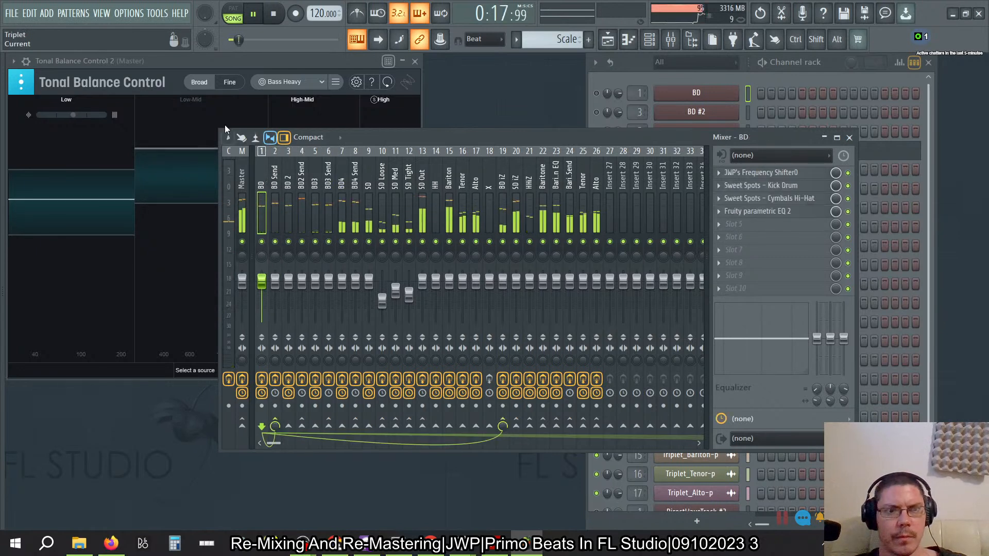
- Show Insight 2 from the Master track beside Tonal Balance Control, close the mixer, and collapse the Insight wrapper's detailed settings
left_click(242, 165)
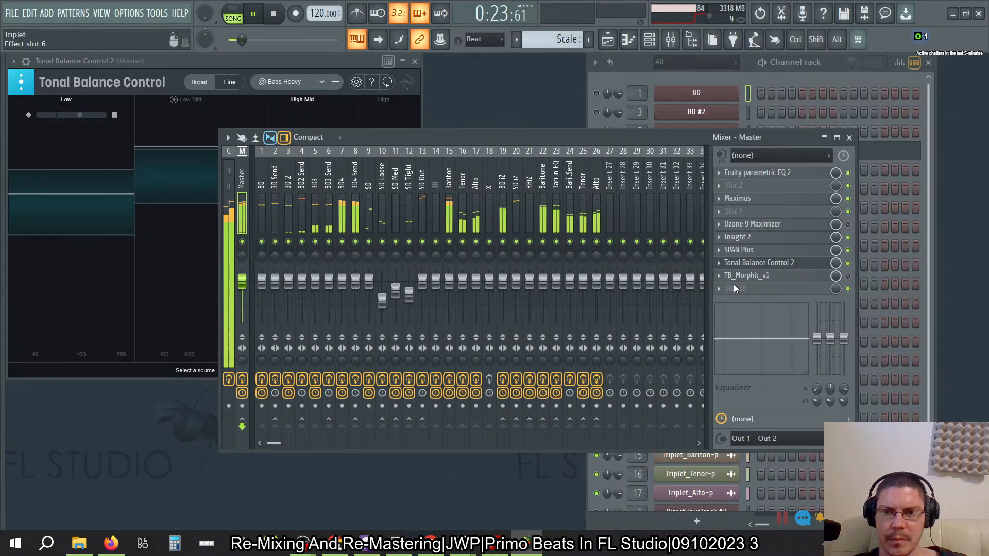
left_click(738, 237)
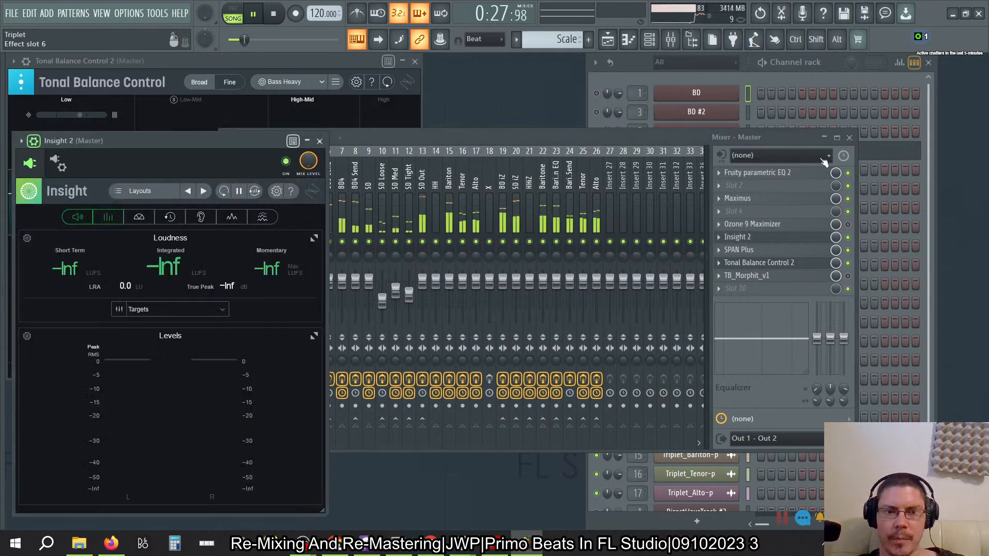
left_click_drag(232, 135, 836, 103)
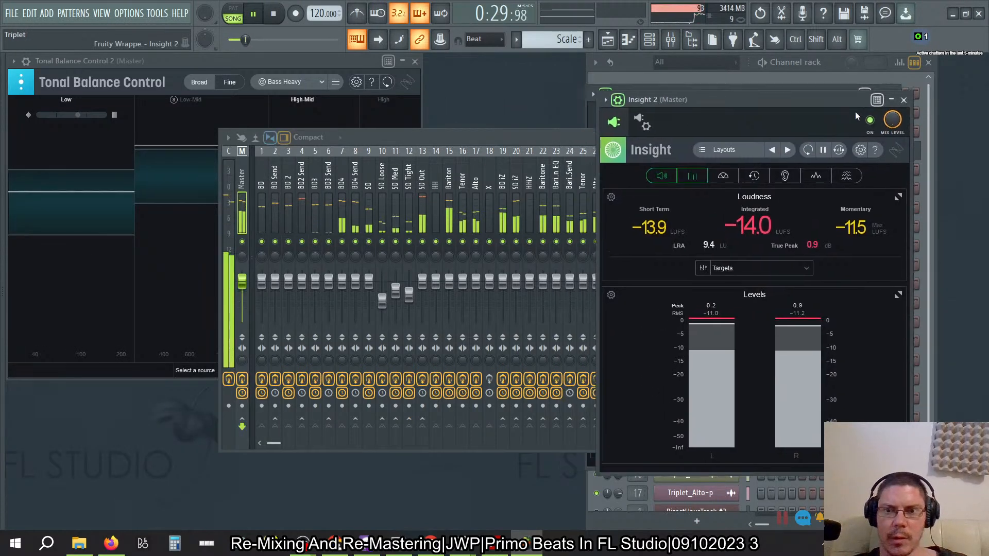
left_click(531, 141)
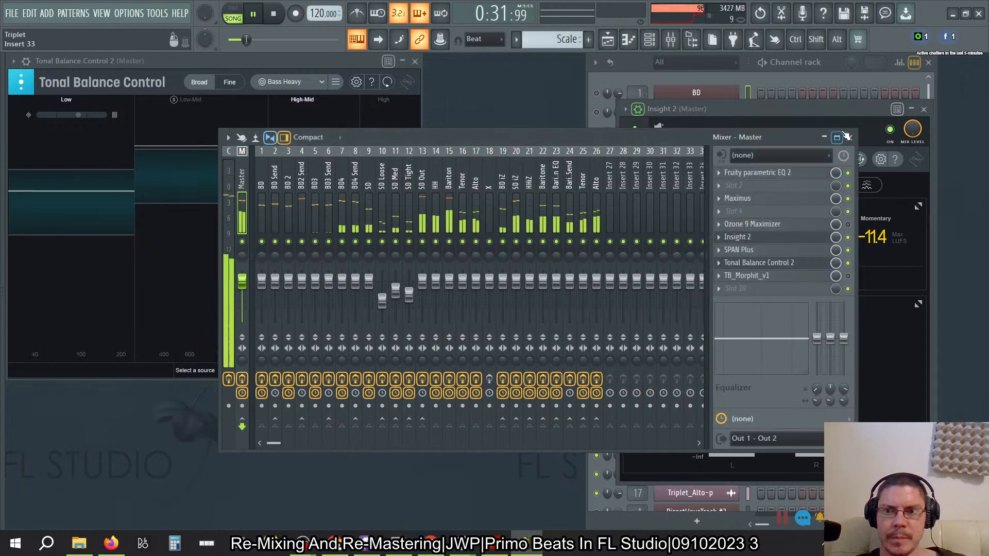
left_click(850, 138)
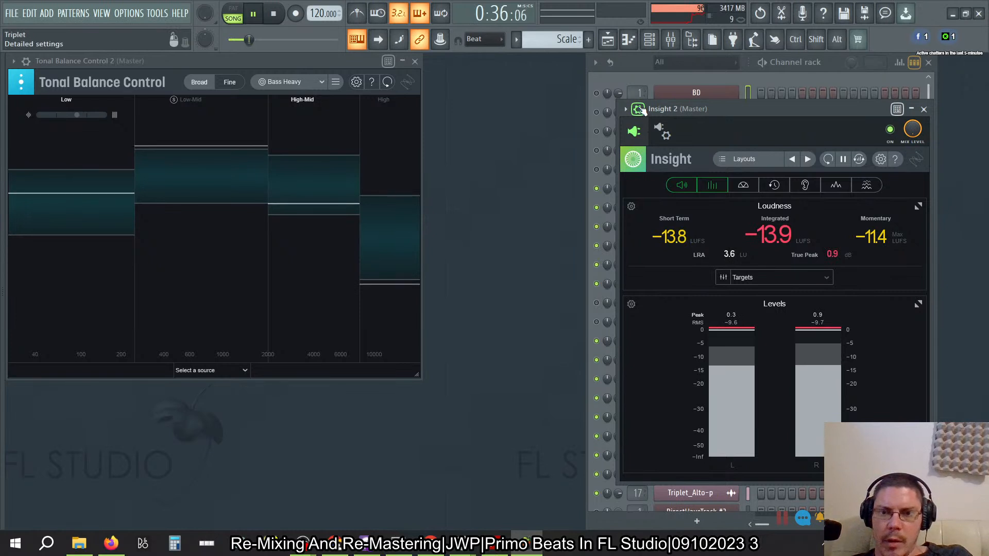
left_click(639, 110)
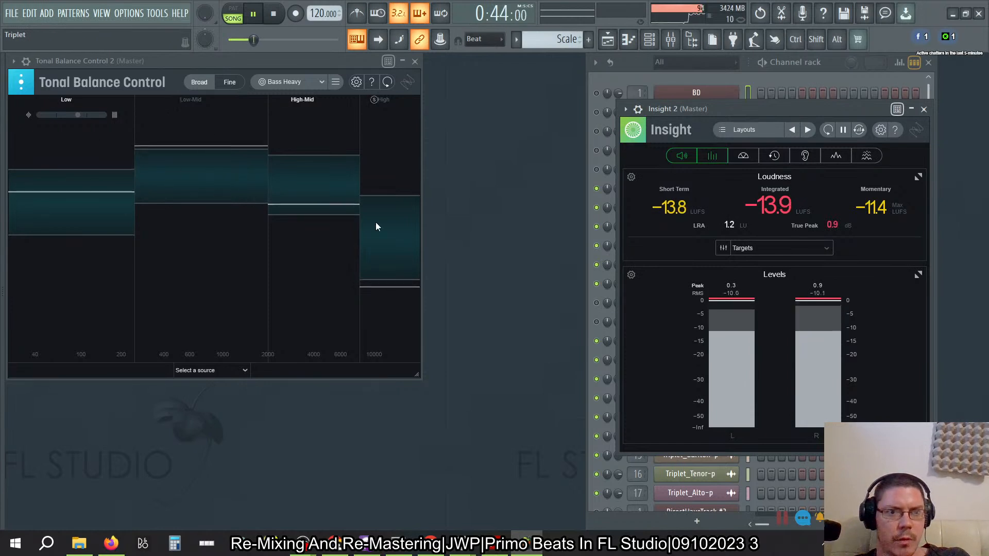
- Compare the mix against the Jazz, Modern, Hip Hop and Orchestral target curves, and return to Bass Heavy
left_click(317, 84)
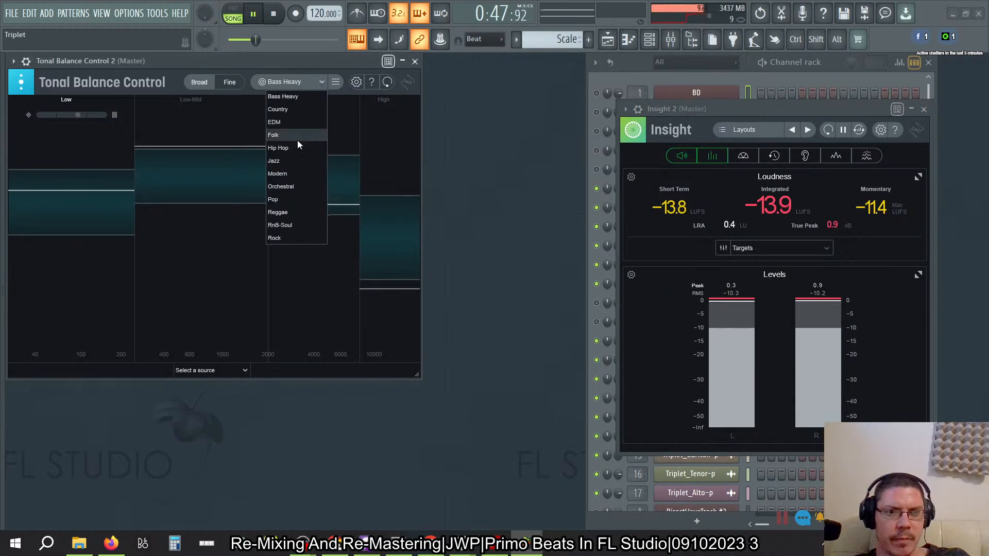
left_click(289, 164)
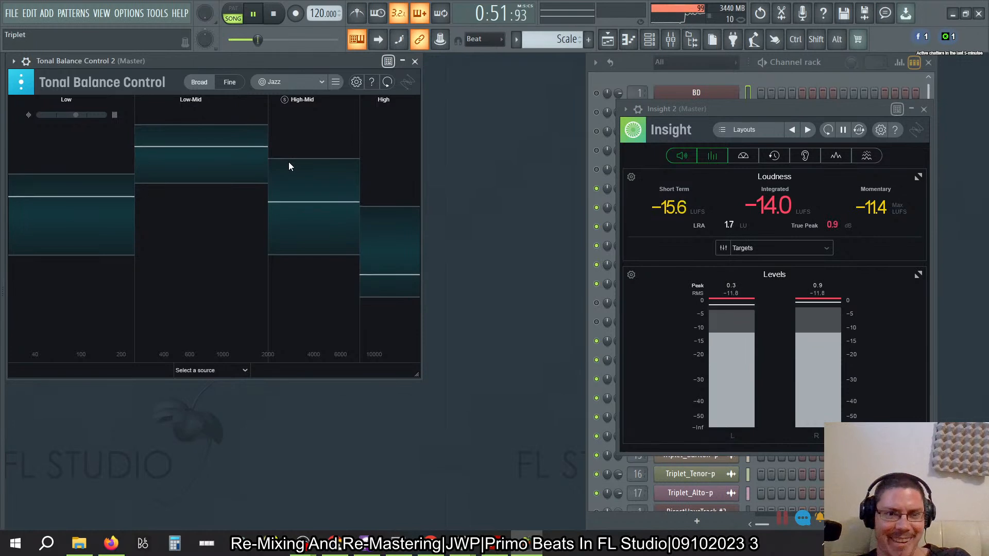
left_click(318, 92)
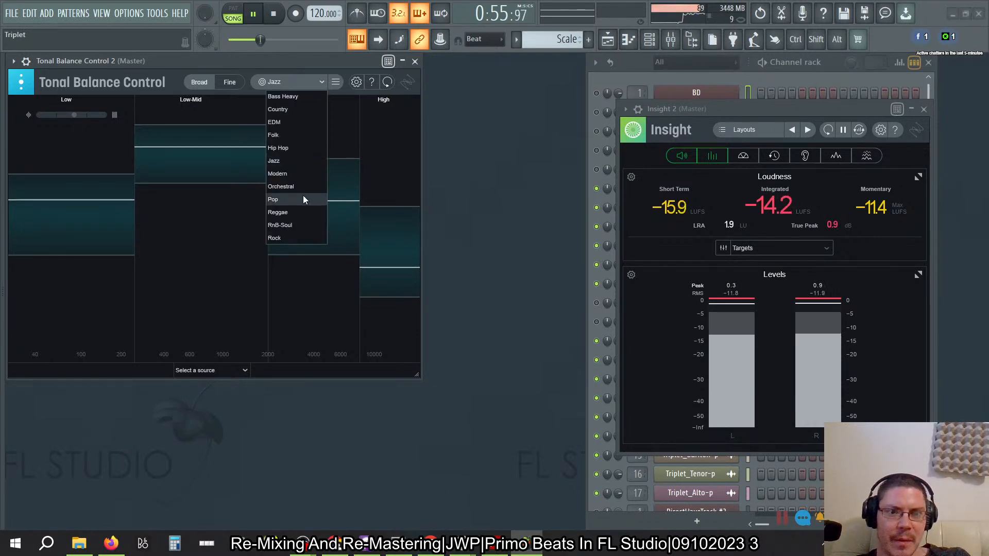
left_click(320, 173)
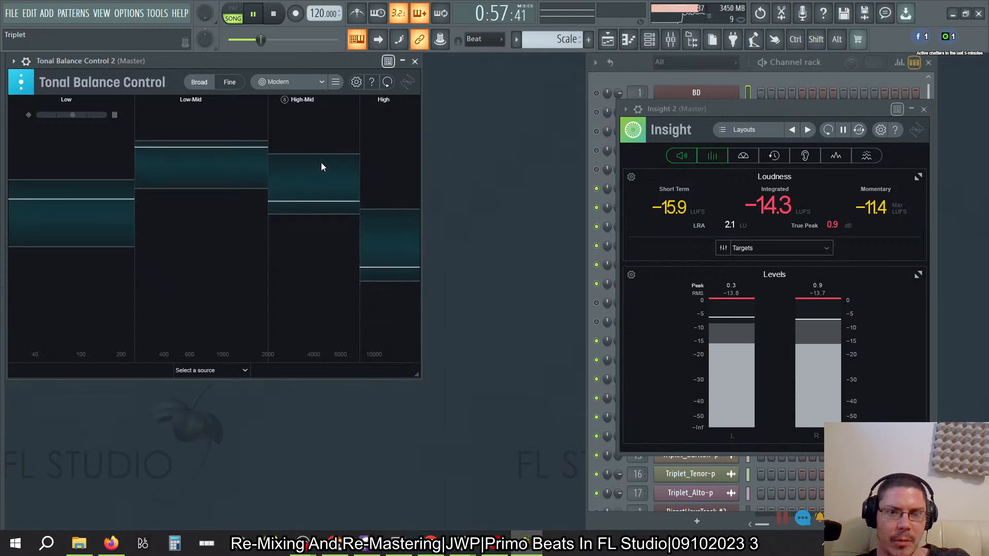
left_click(321, 82)
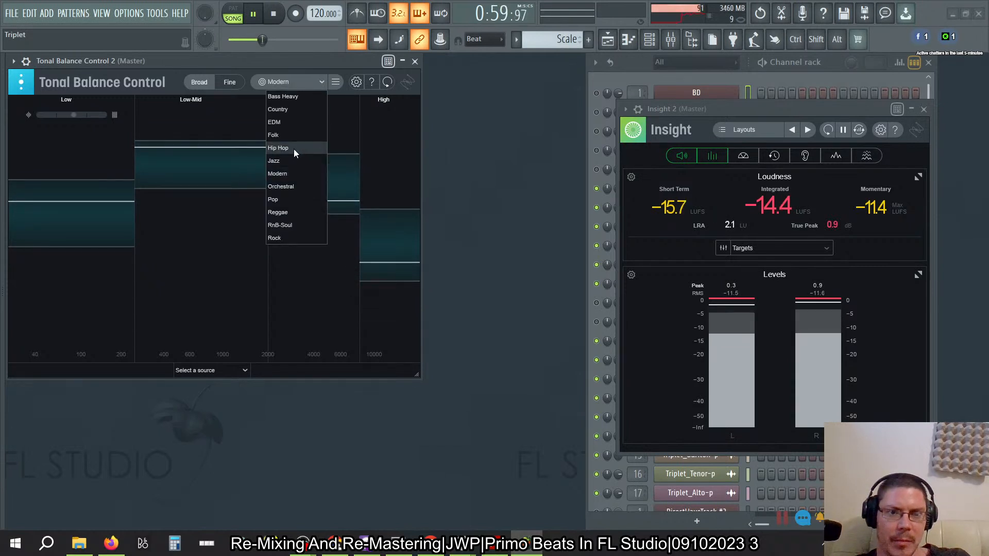
left_click(297, 148)
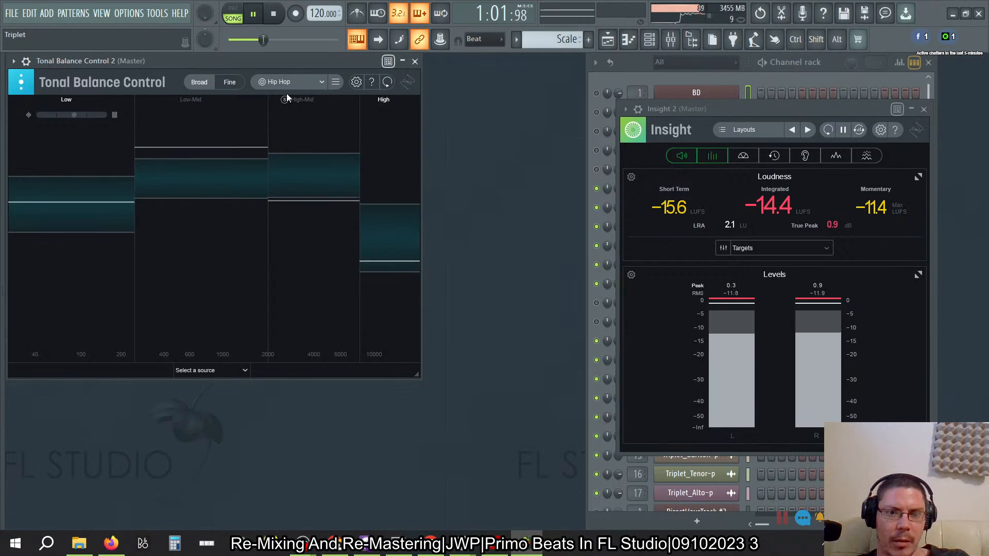
left_click(323, 82)
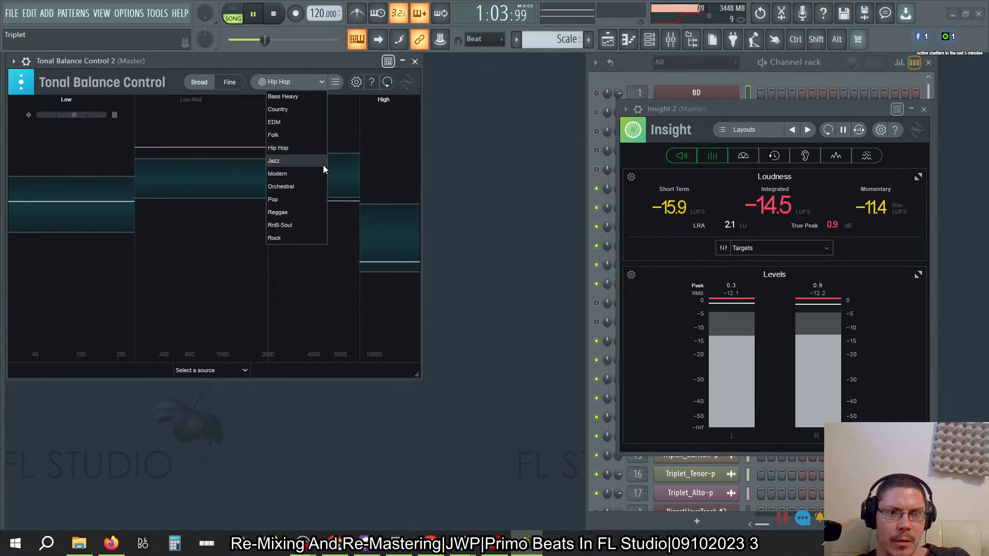
left_click(299, 186)
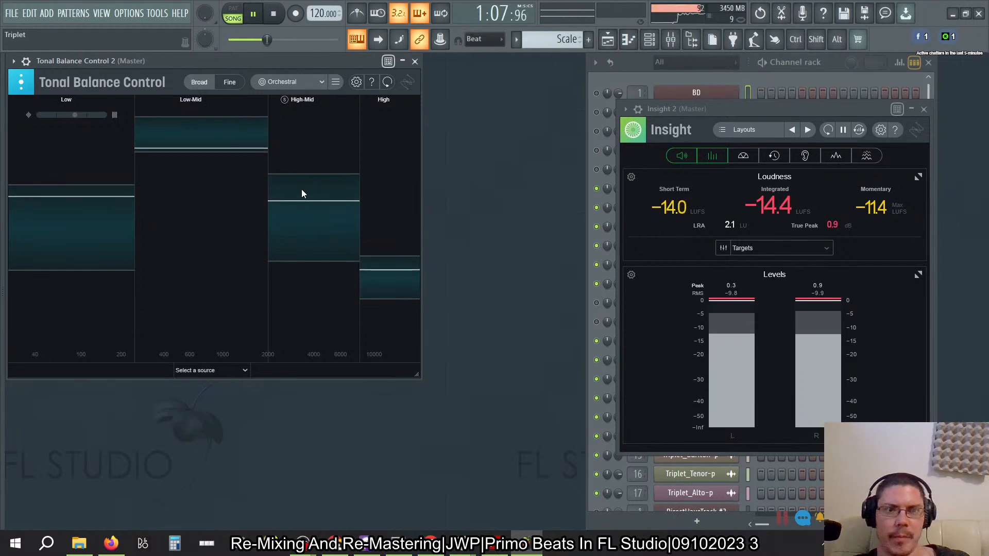
left_click(323, 84)
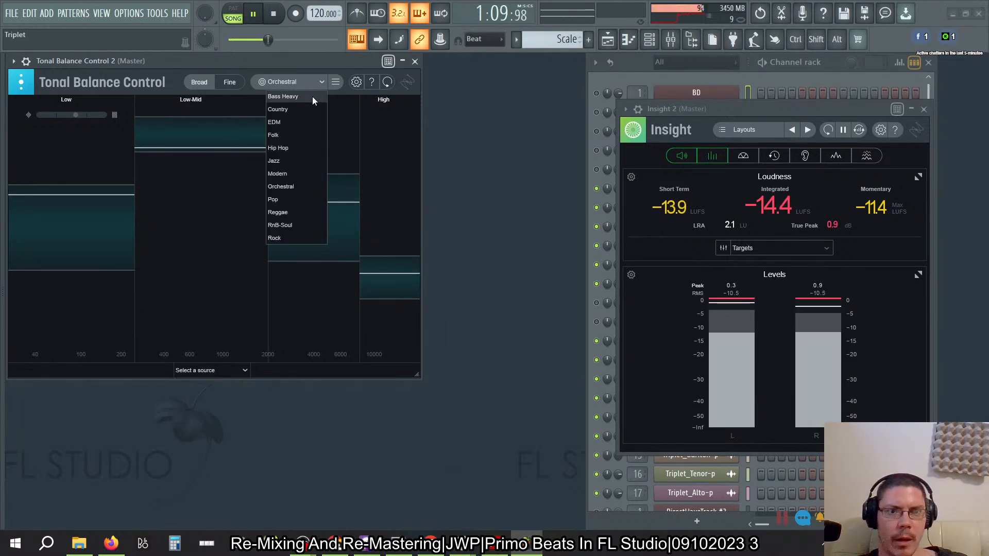
left_click(306, 98)
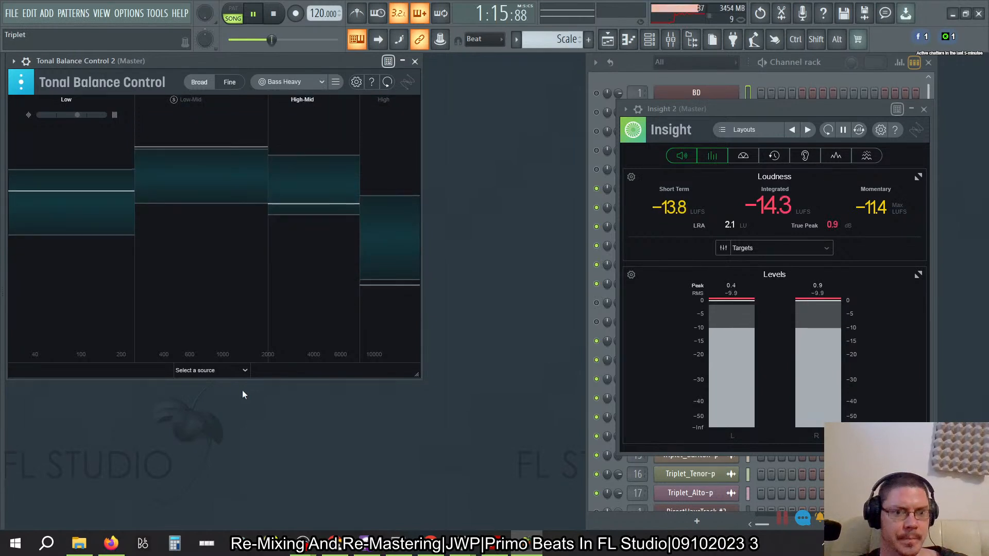
- Choose Baritone - Neutron 2 as the source and add an EQ node at 500 Hz with about -2 dB gain
left_click(233, 372)
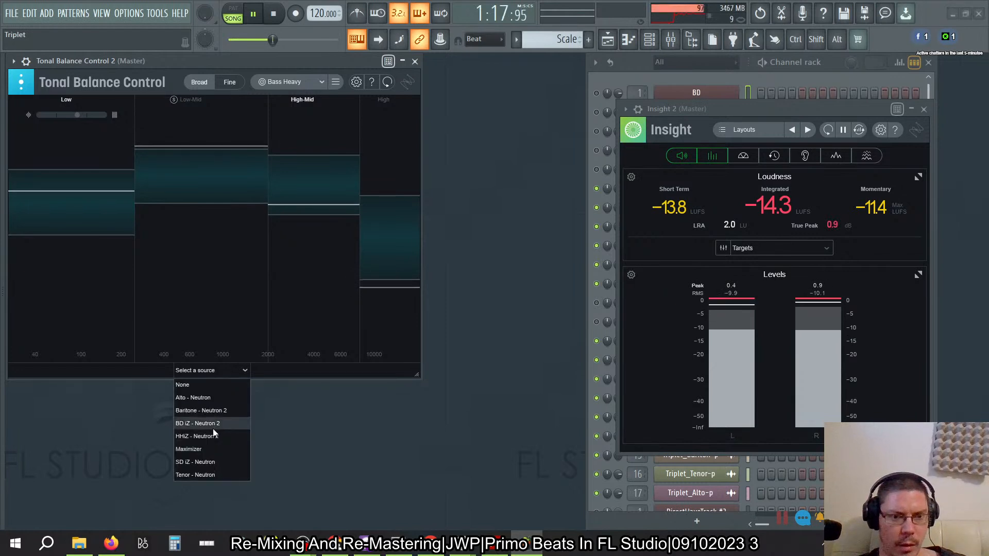
left_click(216, 411)
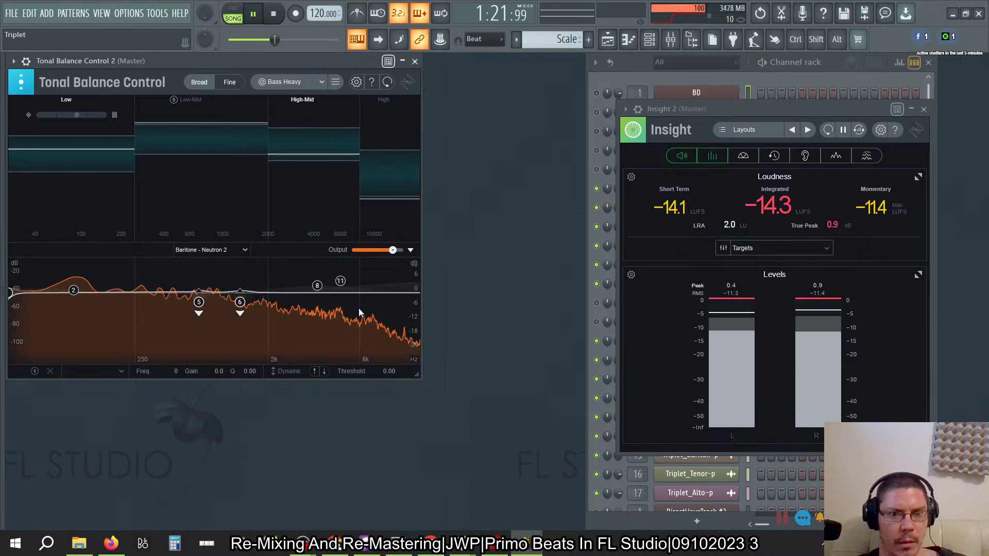
left_click(373, 294)
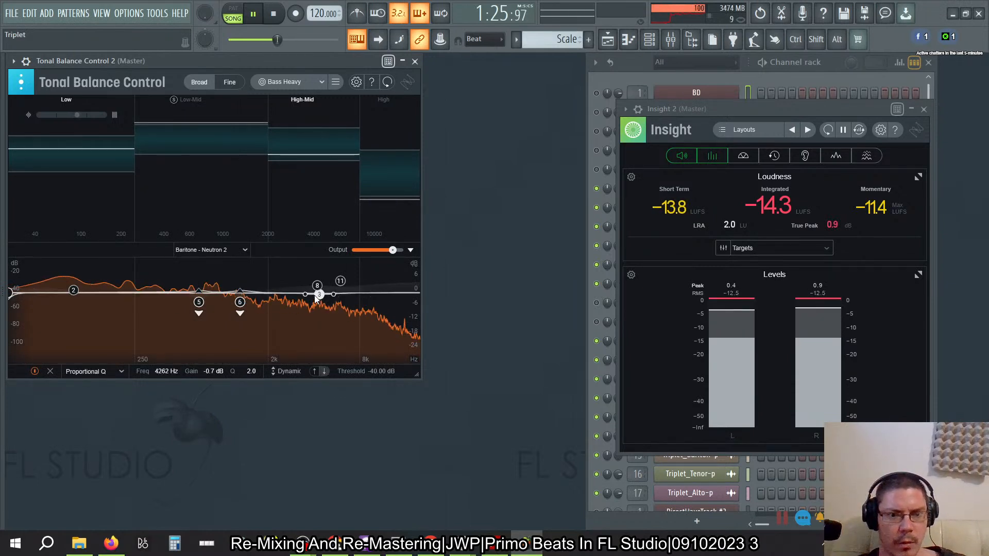
left_click_drag(320, 299, 282, 298)
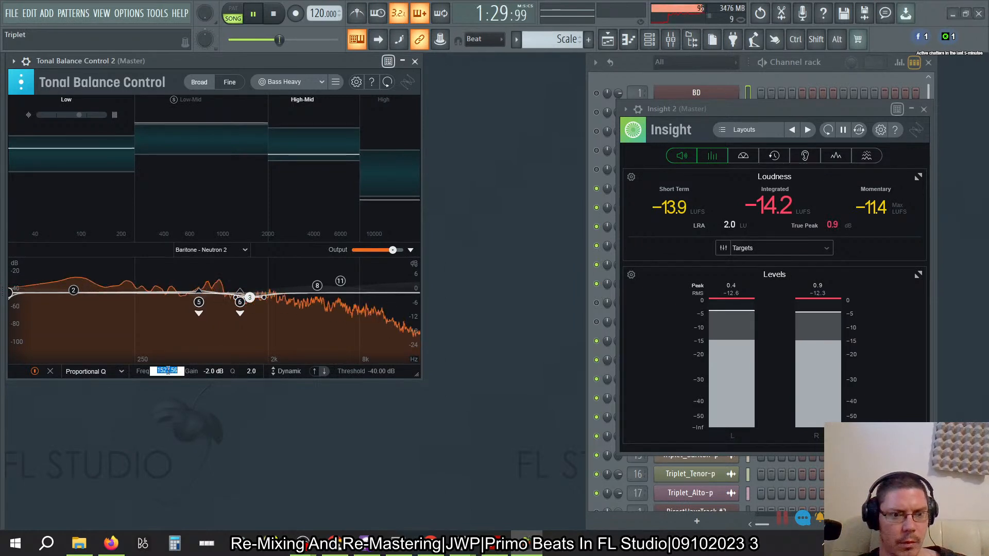
key("Return")
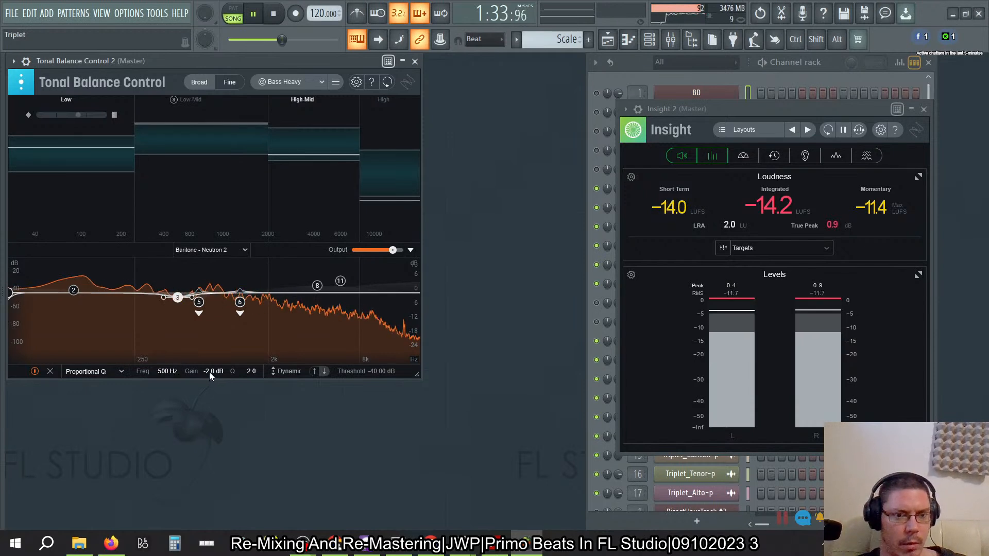
- Change the Baritone's 500 Hz node to a Baxandall high shelf and set its gain to -6 dB
left_click(98, 372)
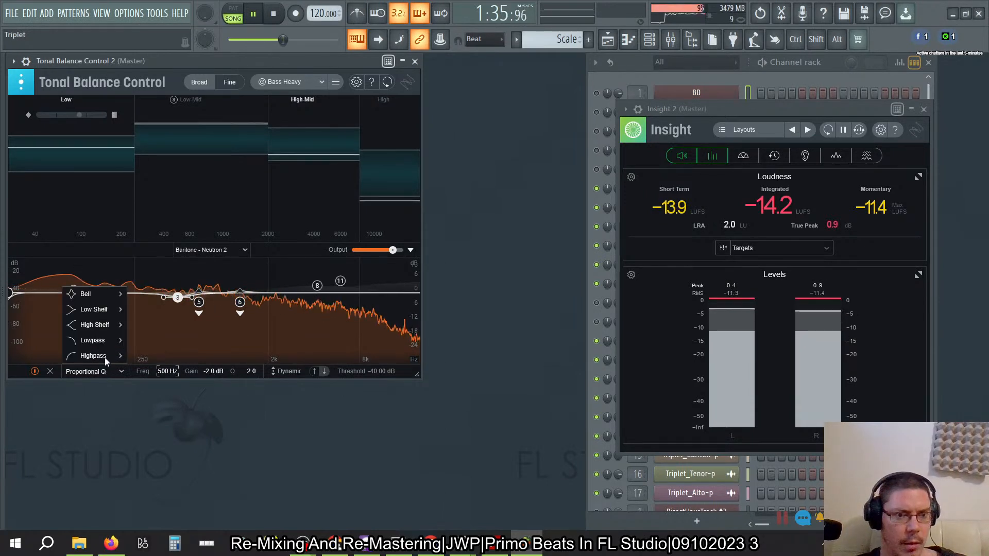
mouse_move(107, 325)
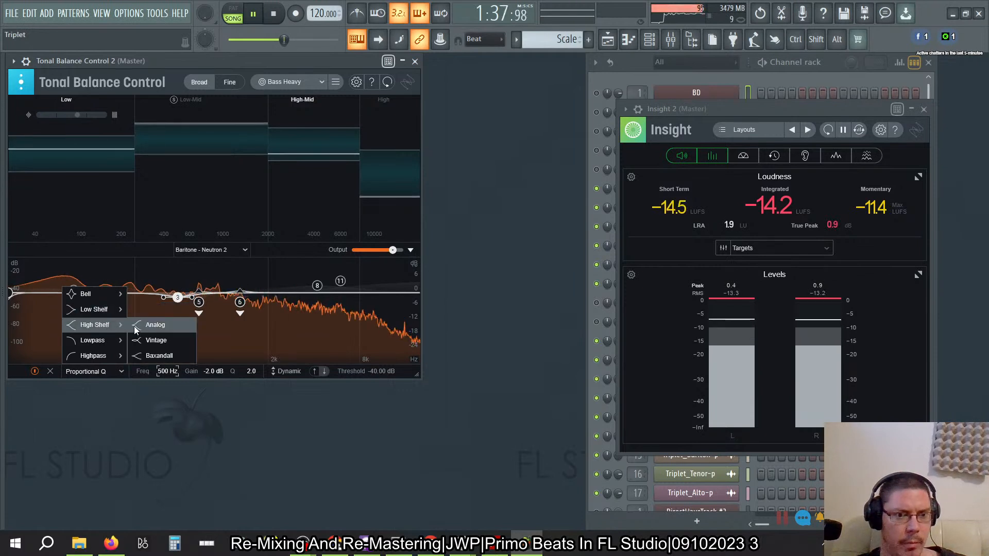
left_click(157, 356)
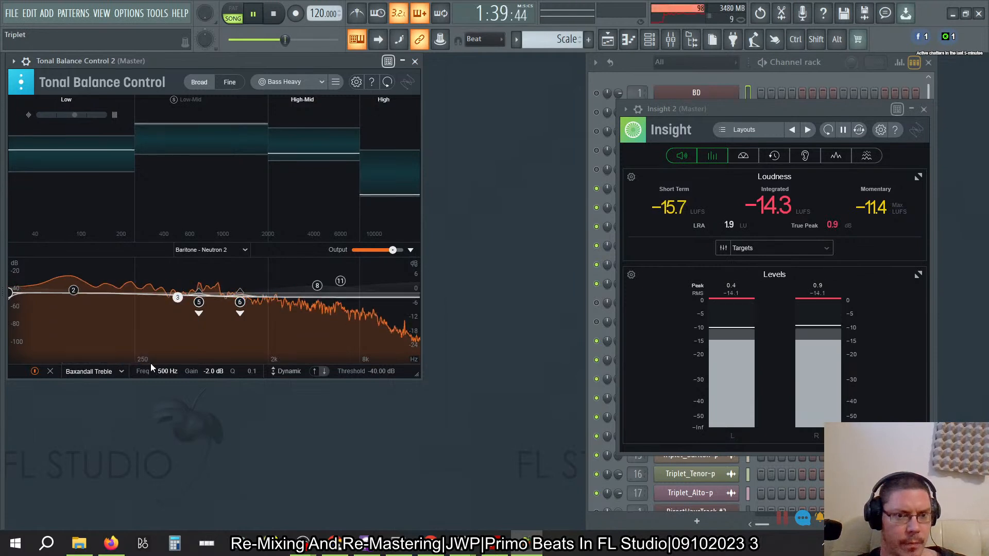
double_click(213, 372)
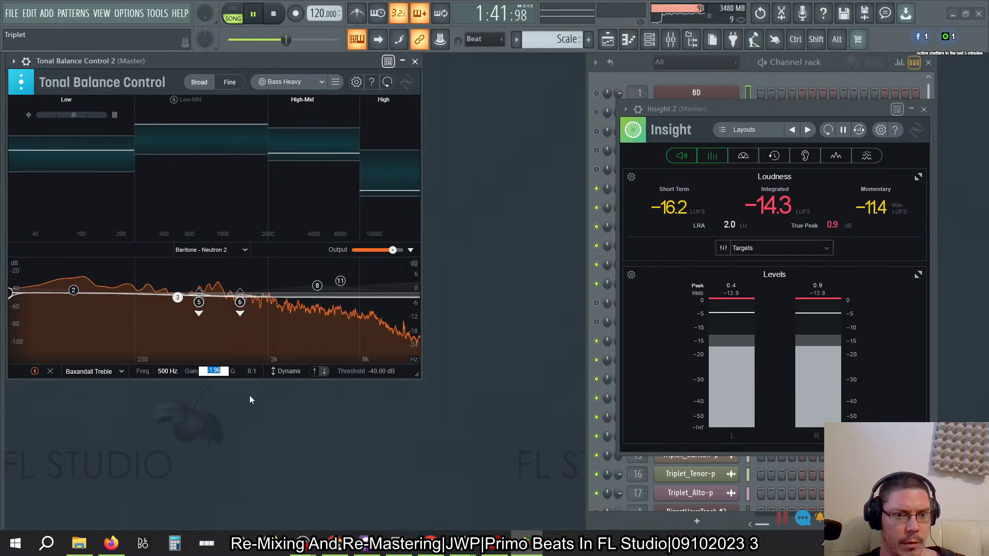
type("-6")
key("Return")
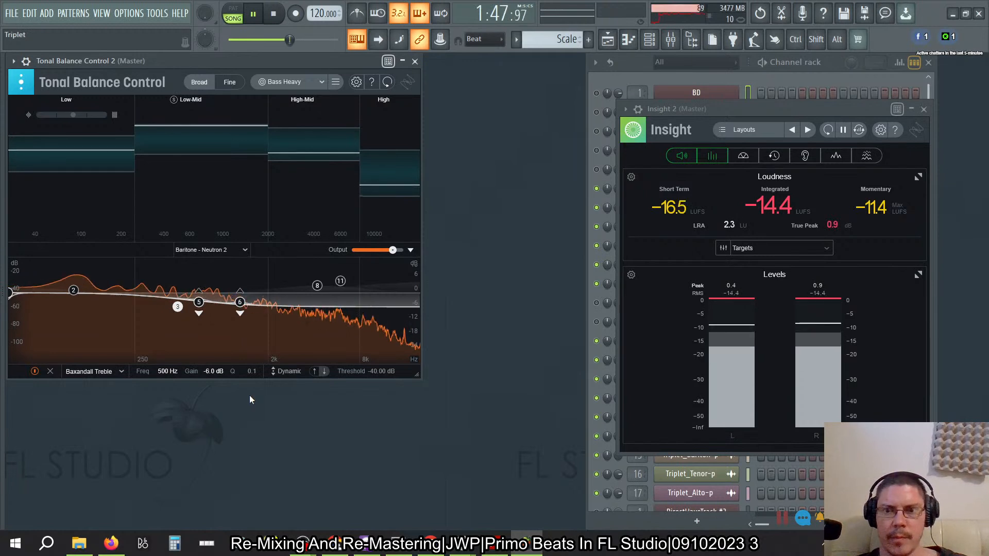
- Choose Alto - Neutron as the source and add an EQ node shaped as a Baxandall high shelf
left_click(244, 251)
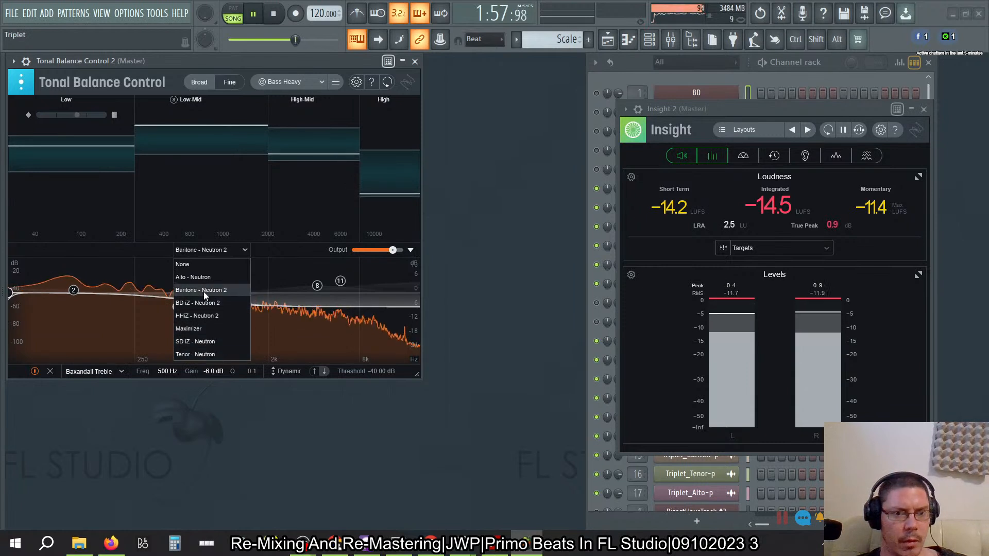
left_click(196, 278)
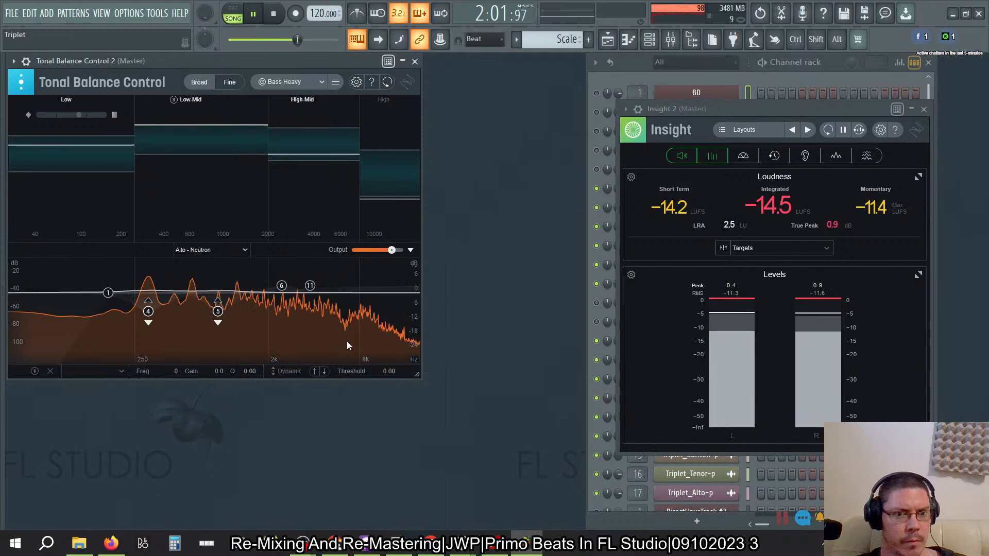
left_click(349, 293)
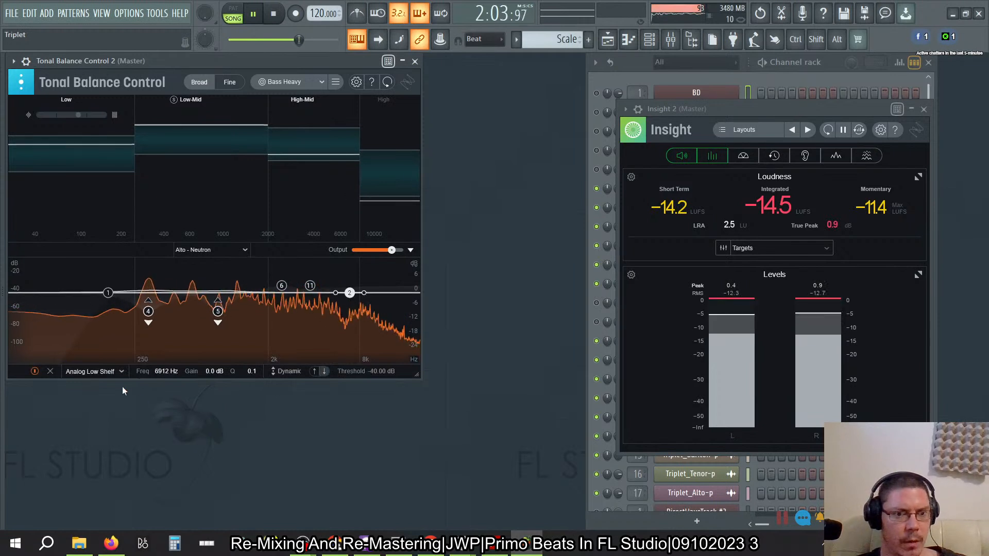
left_click(109, 372)
mouse_move(106, 325)
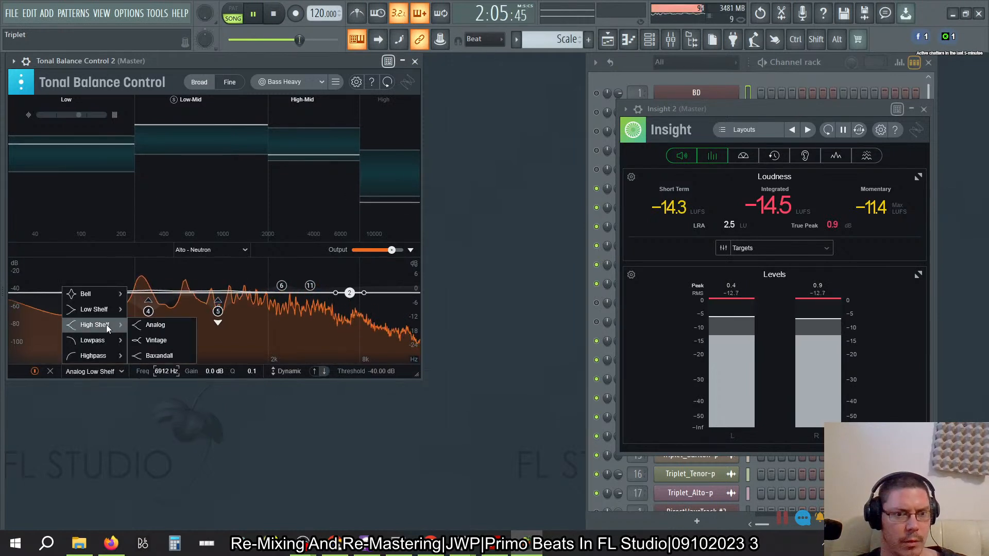
left_click(159, 356)
- Set the Alto's new shelf node to 500 Hz with a gain of -6 dB
left_click(162, 372)
type("500")
key("Return")
left_click(214, 372)
type("-6")
key("Return")
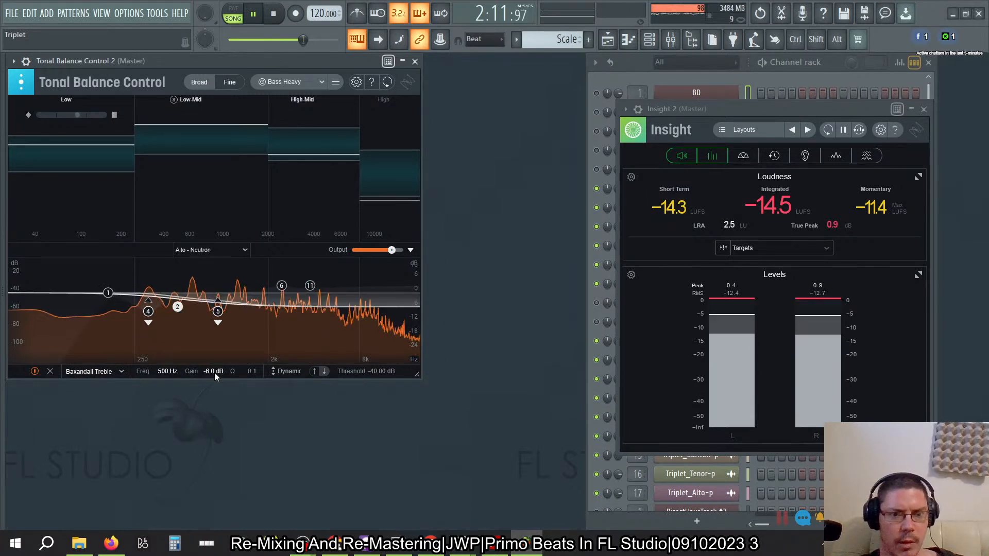
- Compare the EQ curves of the Baritone, Tenor and Alto sources, checking the 500 Hz shelf nodes on the Baritone and Alto
left_click(237, 250)
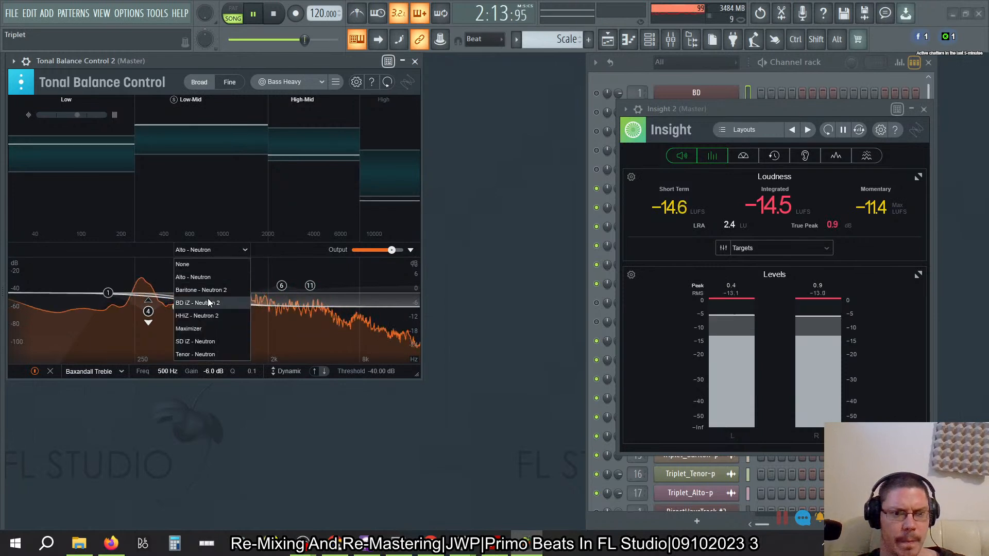
left_click(203, 292)
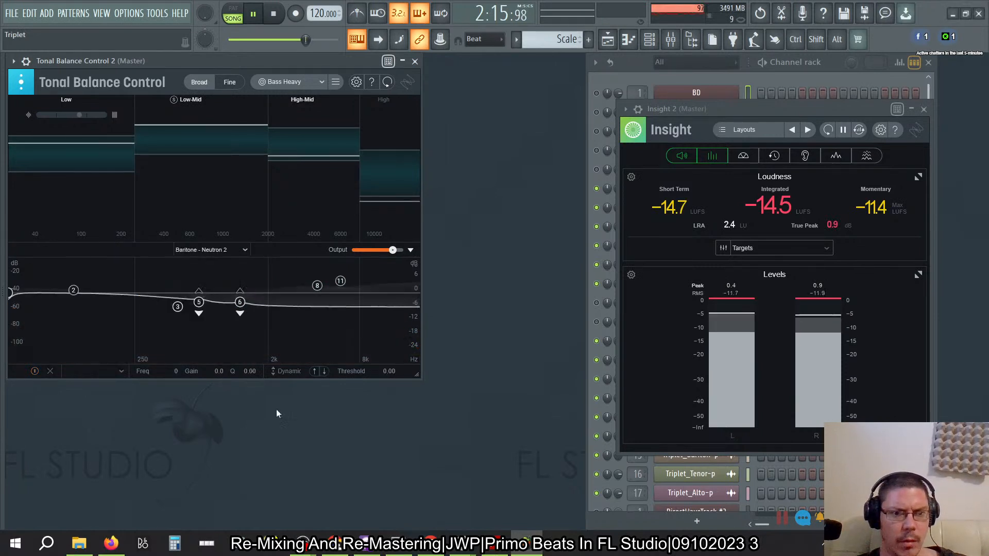
left_click(178, 307)
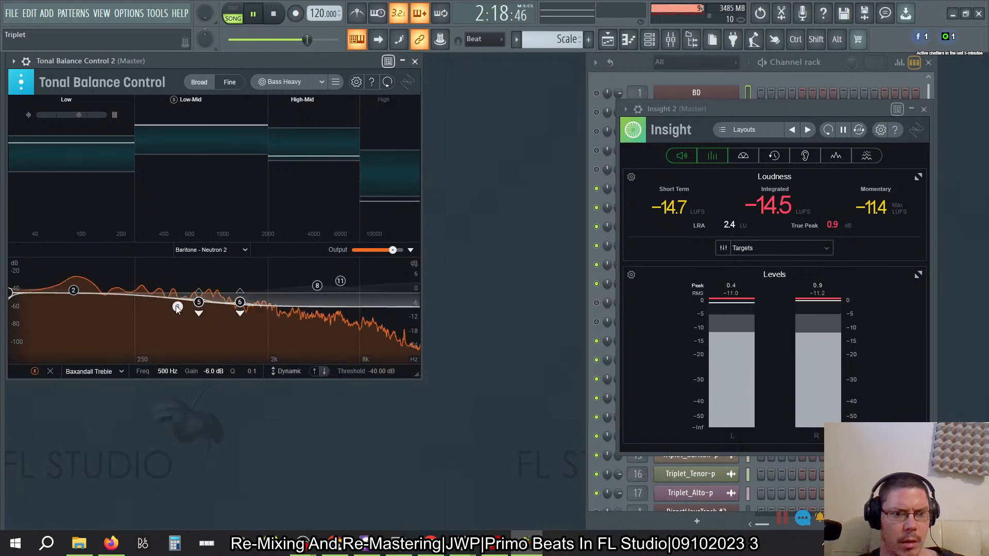
left_click(242, 251)
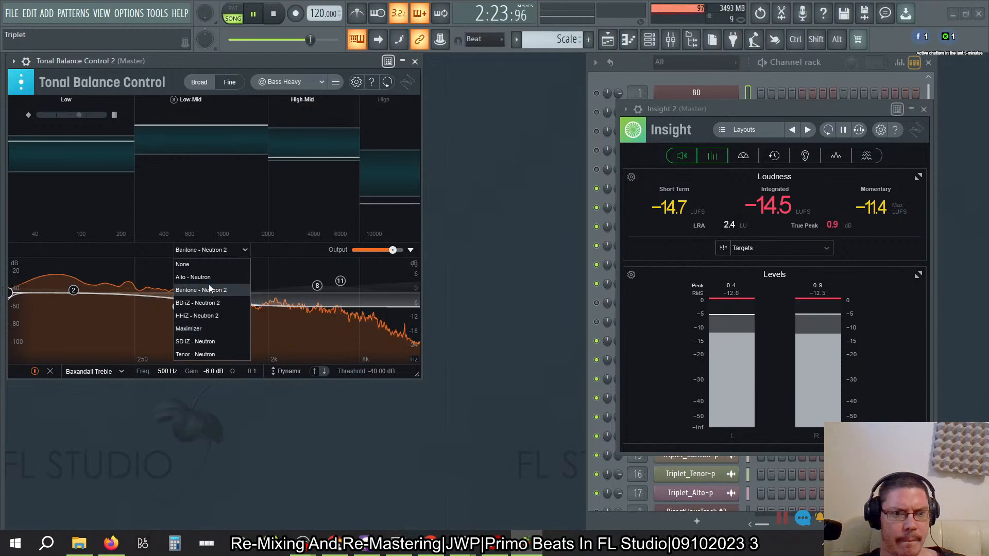
left_click(206, 355)
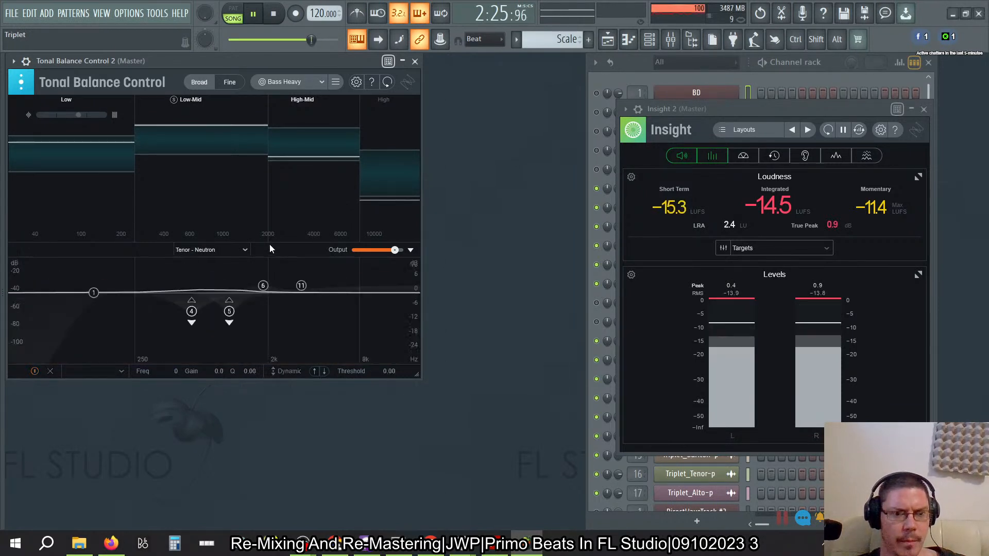
left_click(222, 250)
left_click(225, 285)
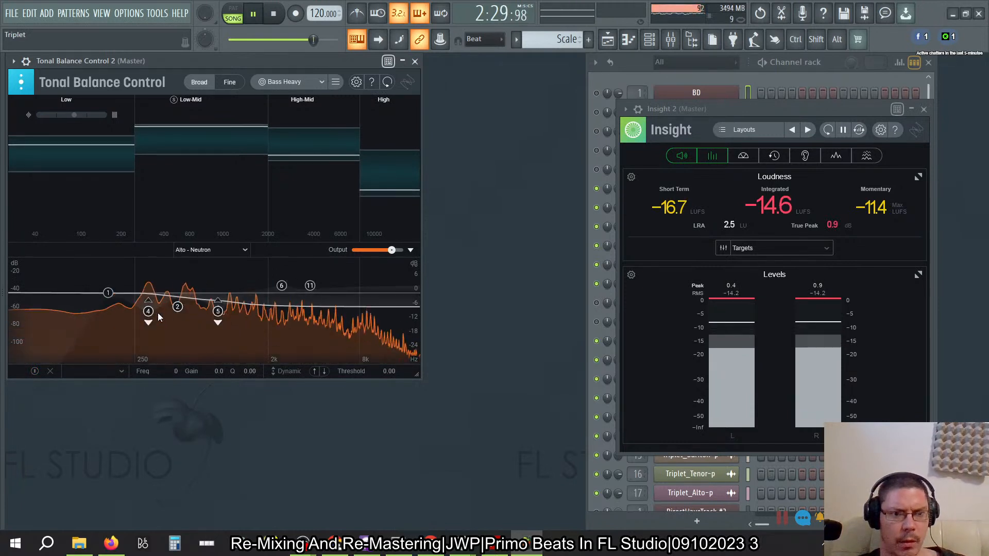
left_click(179, 307)
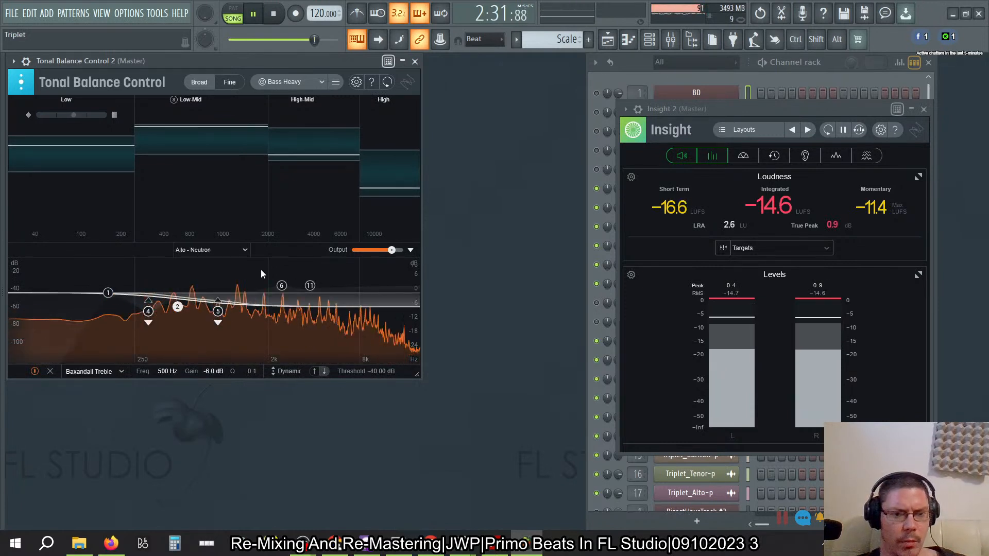
left_click(242, 249)
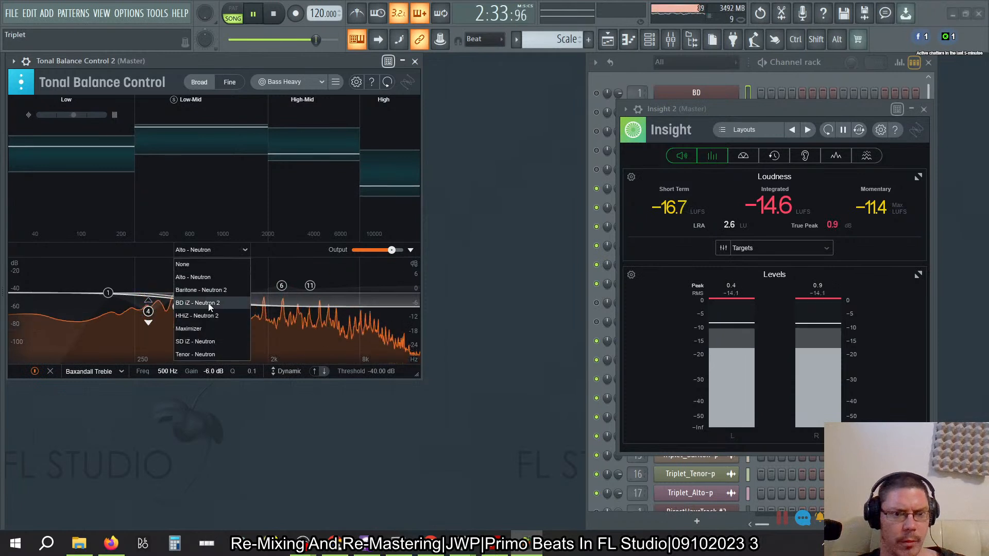
left_click(201, 279)
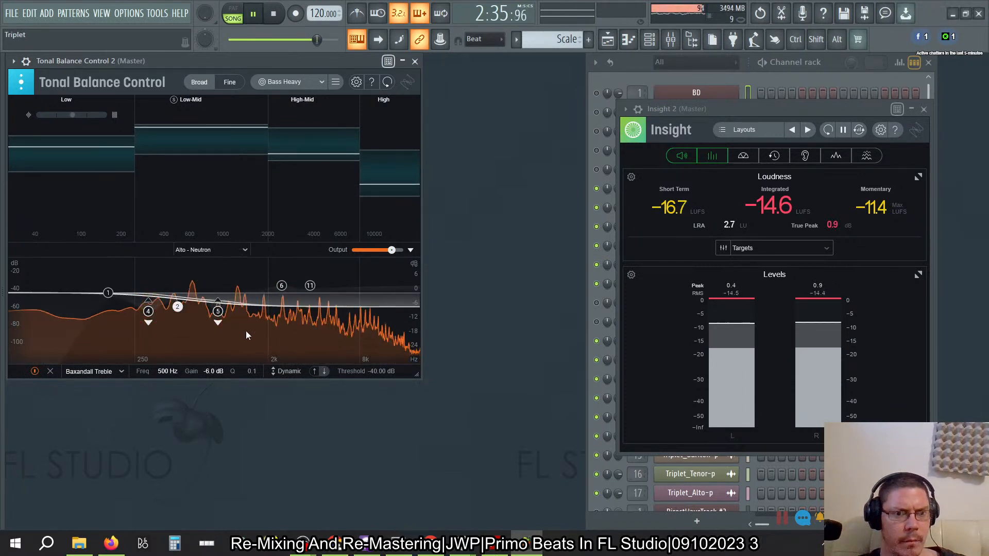
- Choose Tenor - Neutron as the source, add an EQ node and set its frequency to 500 Hz
left_click(209, 250)
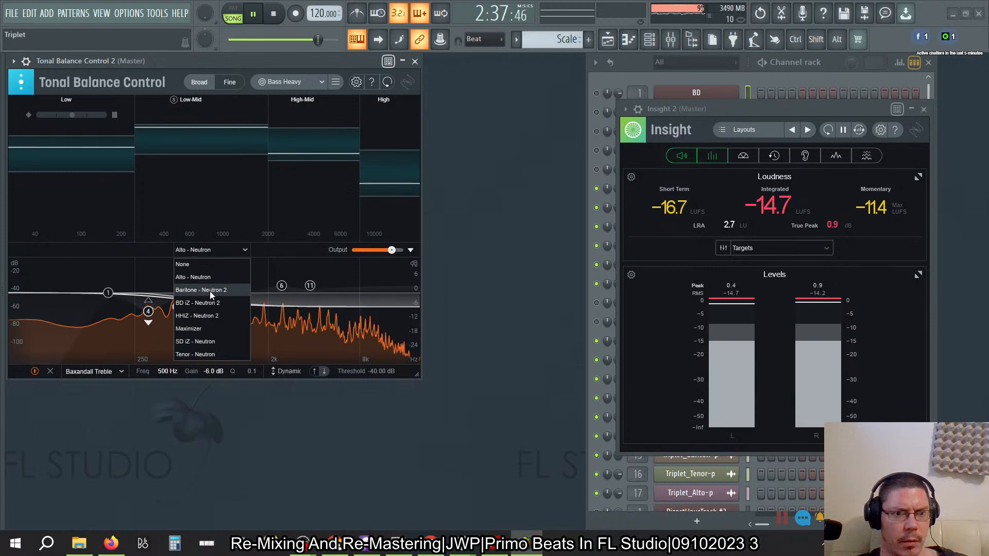
left_click(206, 354)
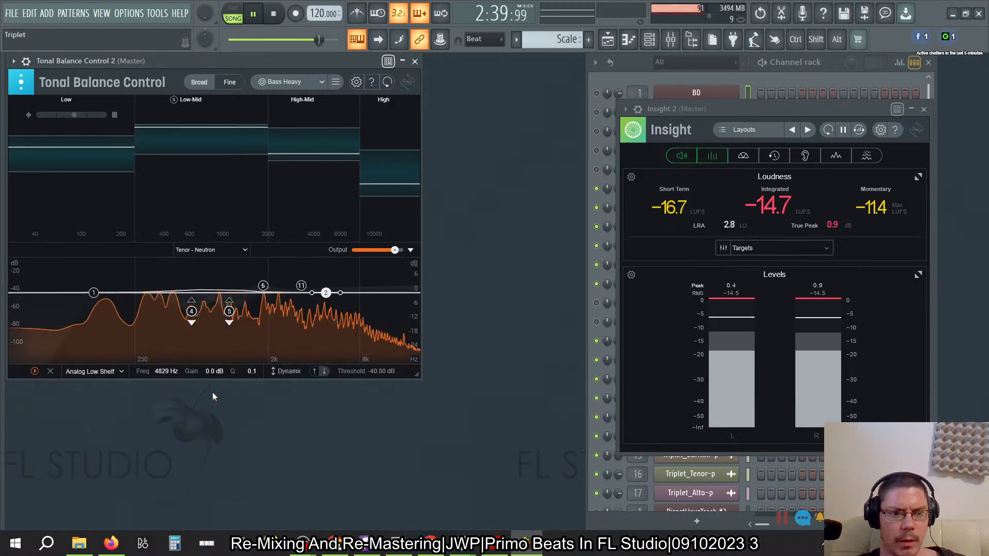
left_click(161, 371)
type("500")
key("Return")
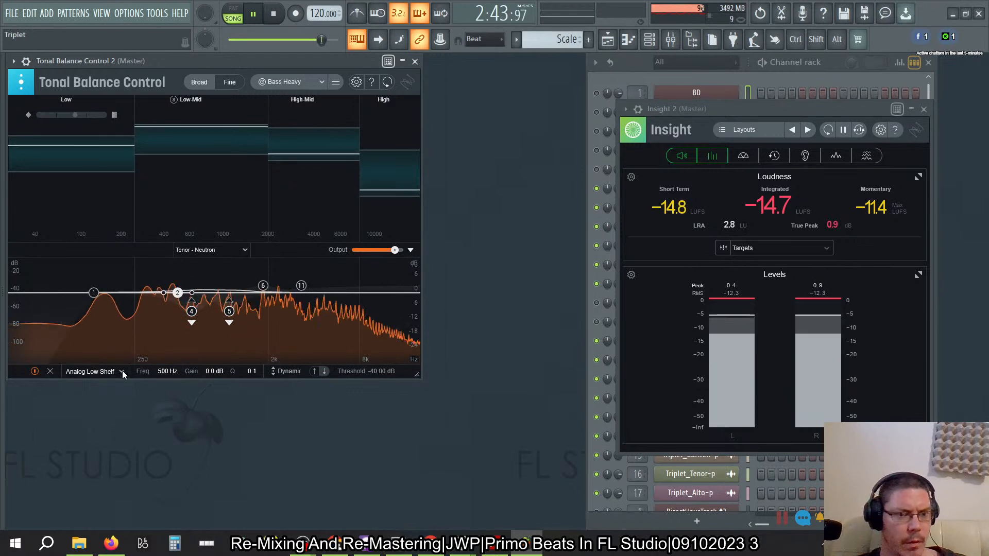
- Change the Tenor's new 500 Hz node to a Baxandall Treble shelf and set its gain to -6 dB
left_click(123, 371)
mouse_move(107, 324)
left_click(148, 359)
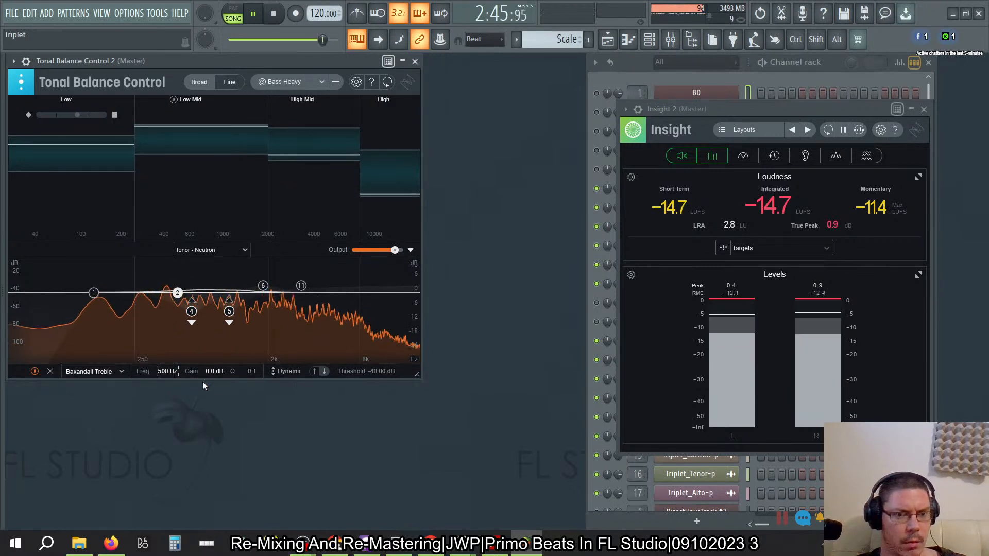
left_click(211, 372)
type("-6")
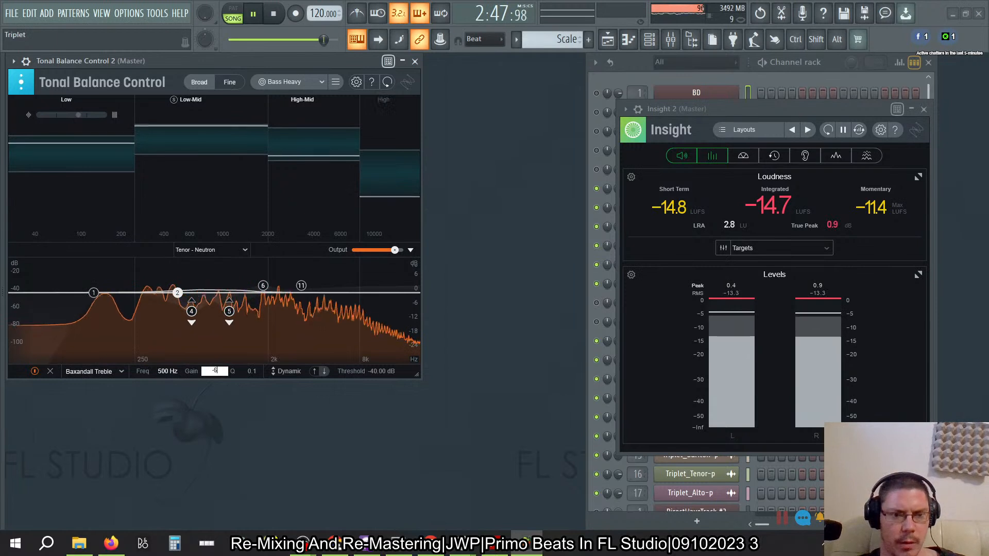
key("Return")
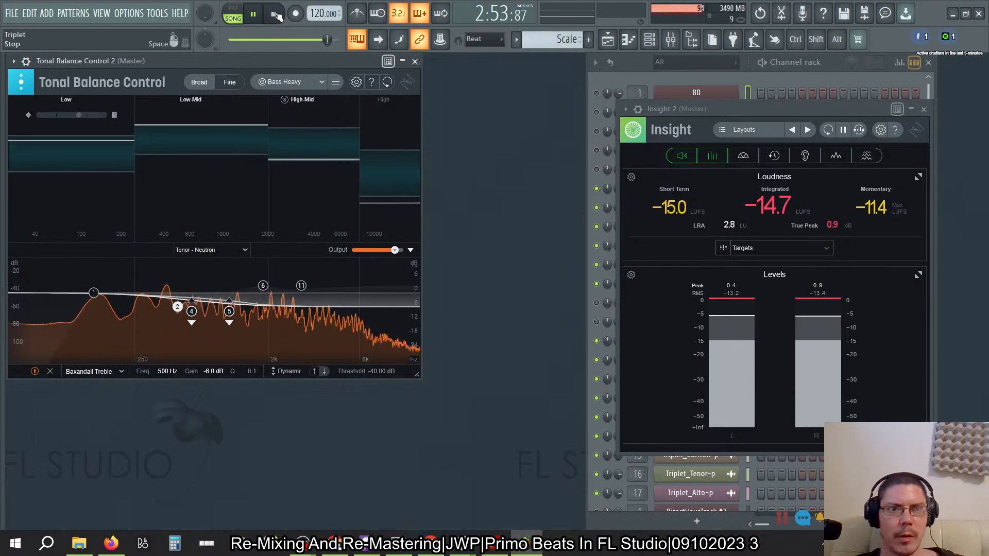
- Stop the song and play it again from the start to monitor the tonal balance and loudness
key("space")
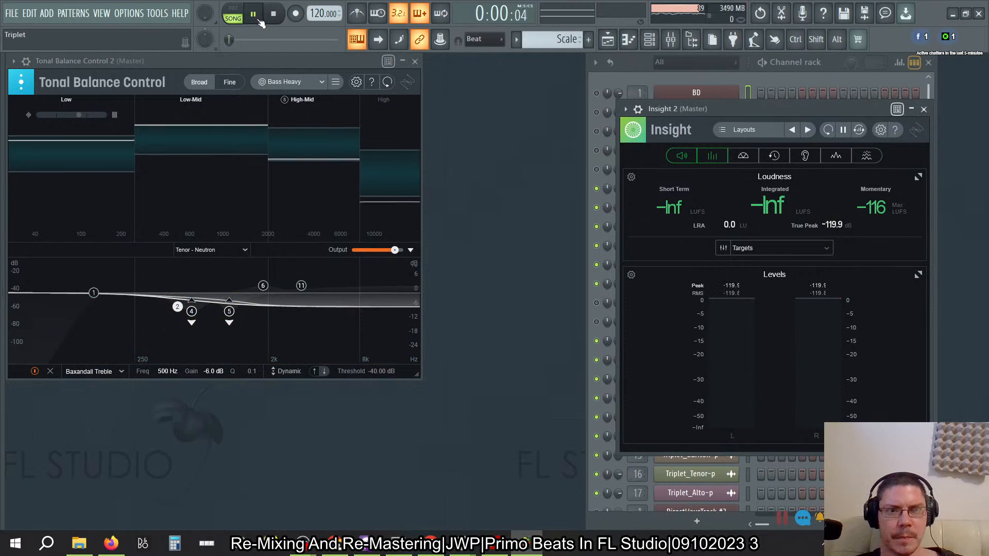
left_click(254, 15)
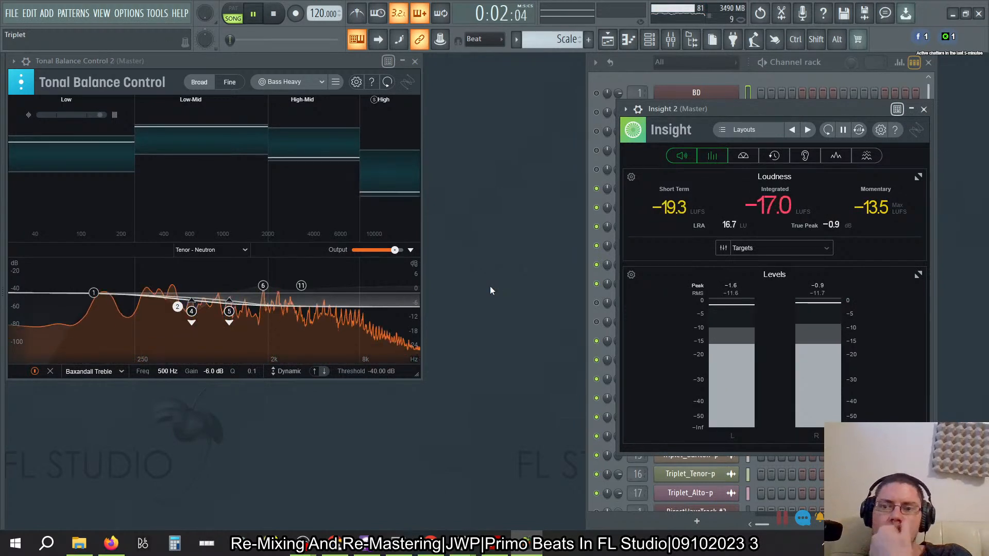
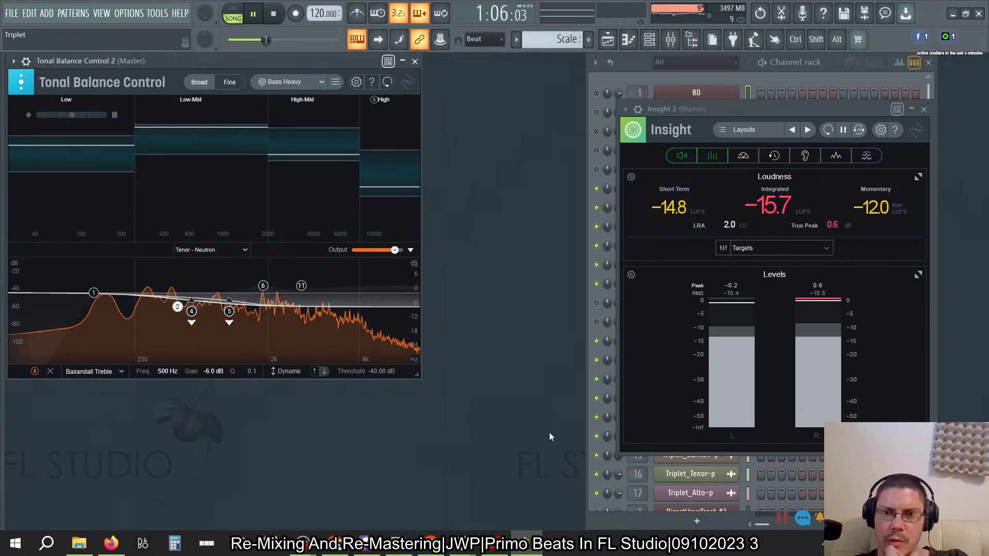
- Stop the song, switch to Firefox and search the web in a new tab for "mixing getting more LRA"
left_click(275, 15)
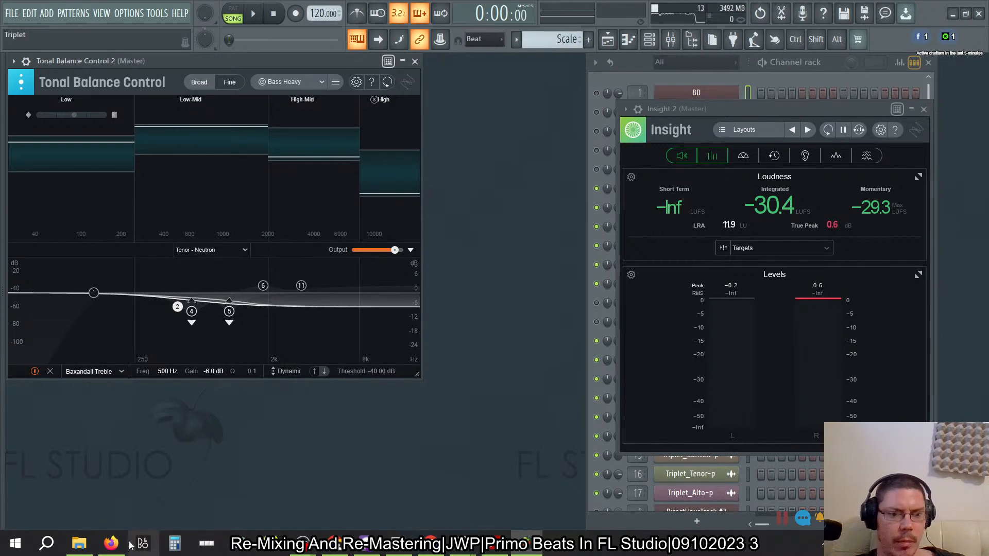
left_click(110, 544)
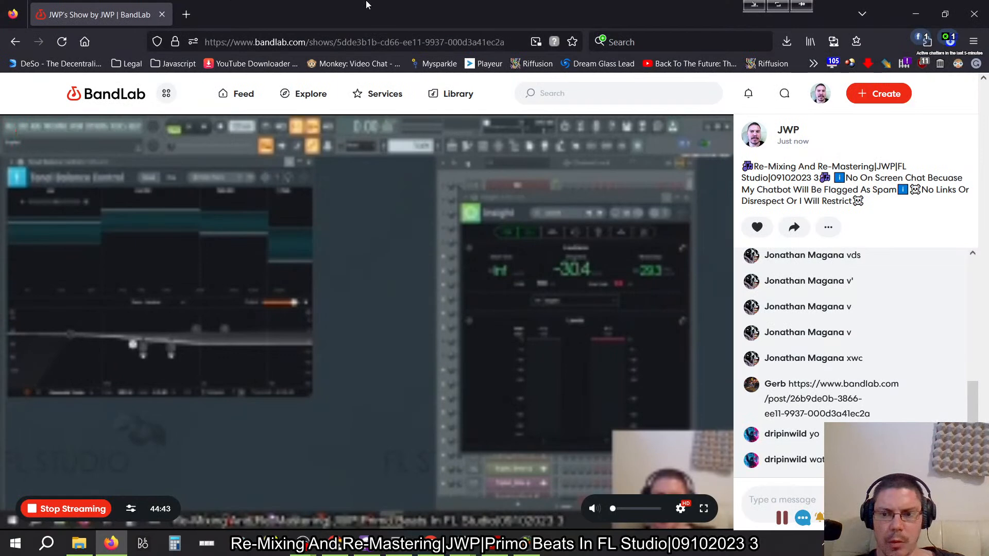
left_click(185, 14)
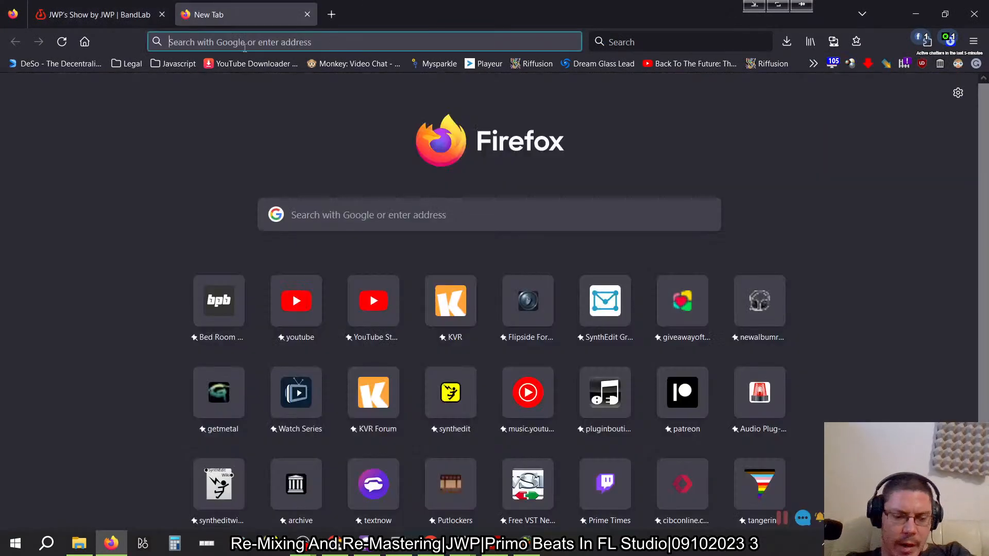
type("mixing ")
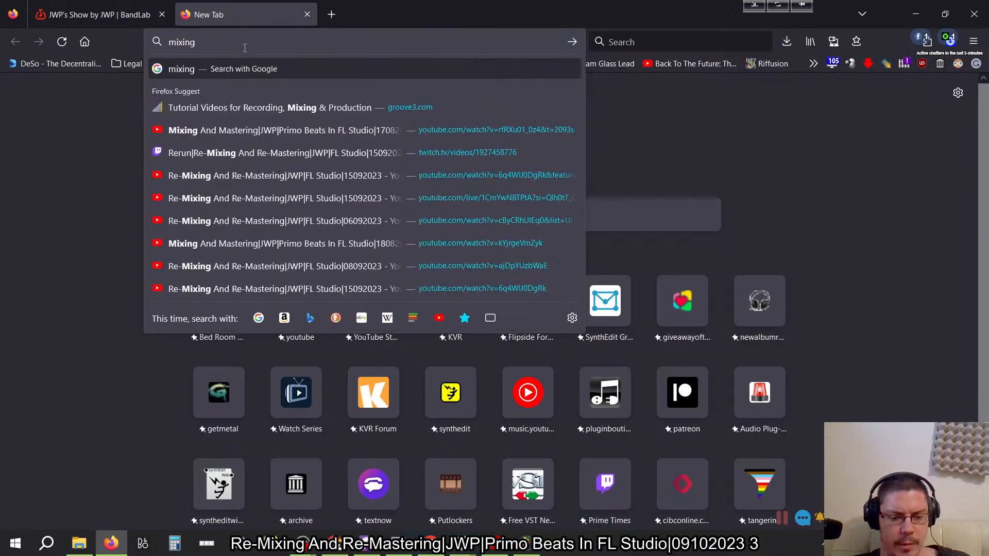
type("gettr")
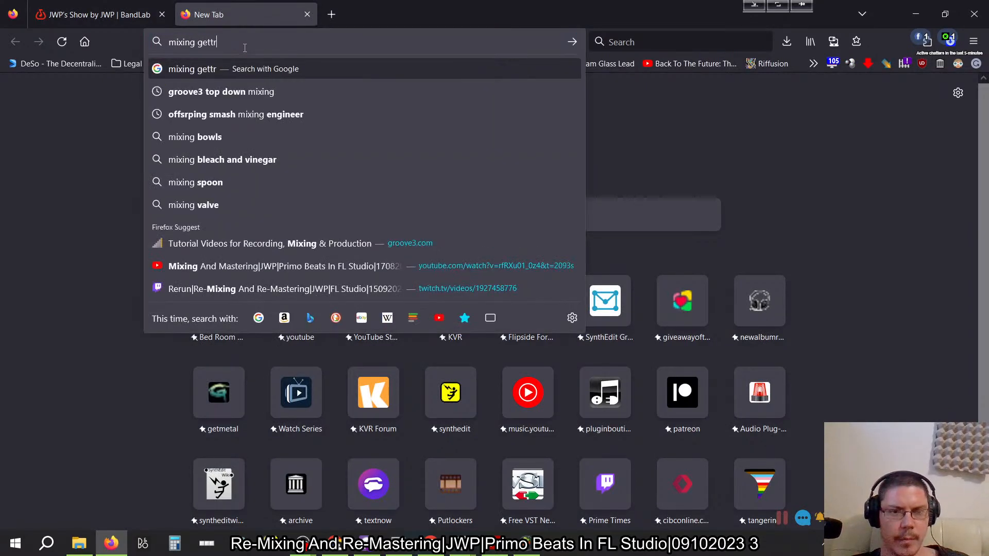
key("BackSpace")
type("ing more LRA")
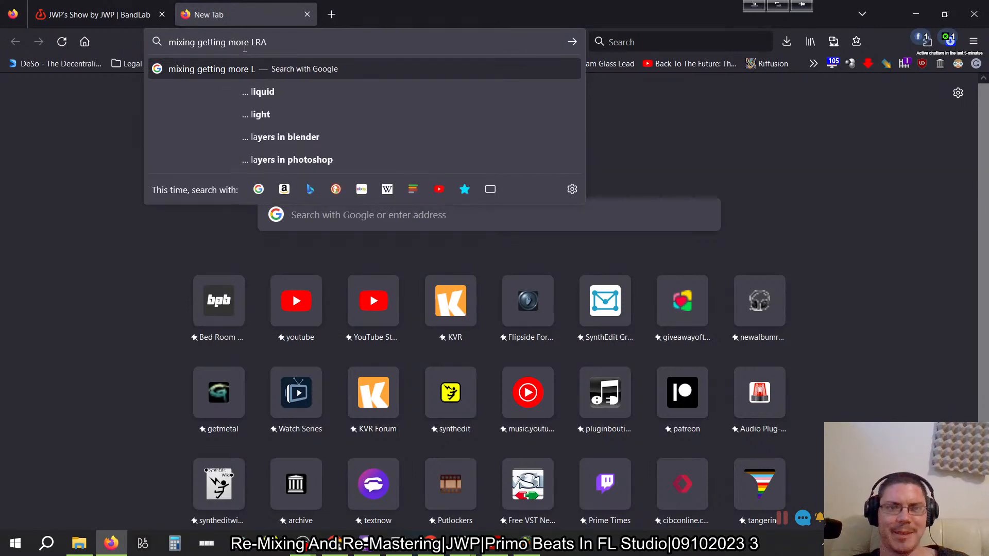
key("Return")
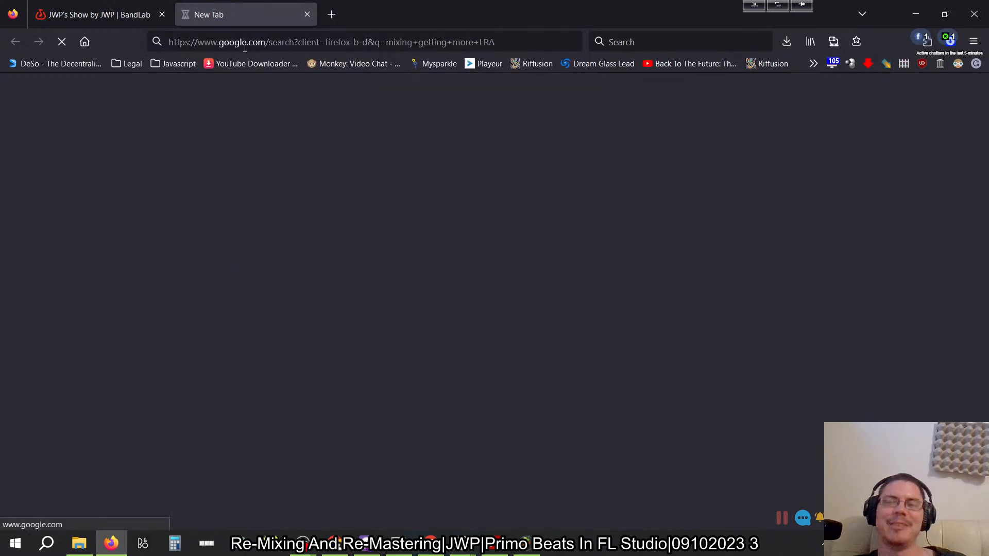
- Close the loudness-range search tab and return to FL Studio
left_click(364, 229)
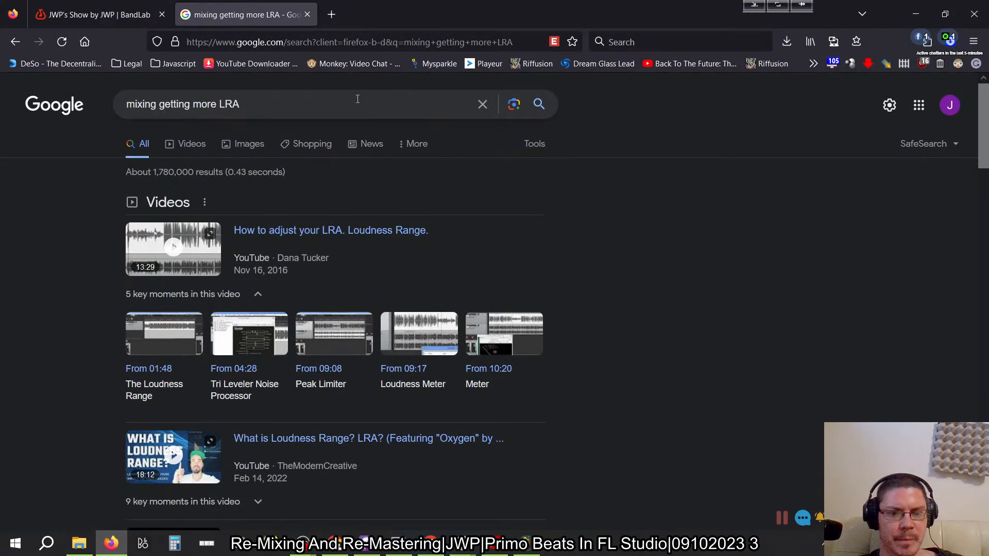
left_click(307, 15)
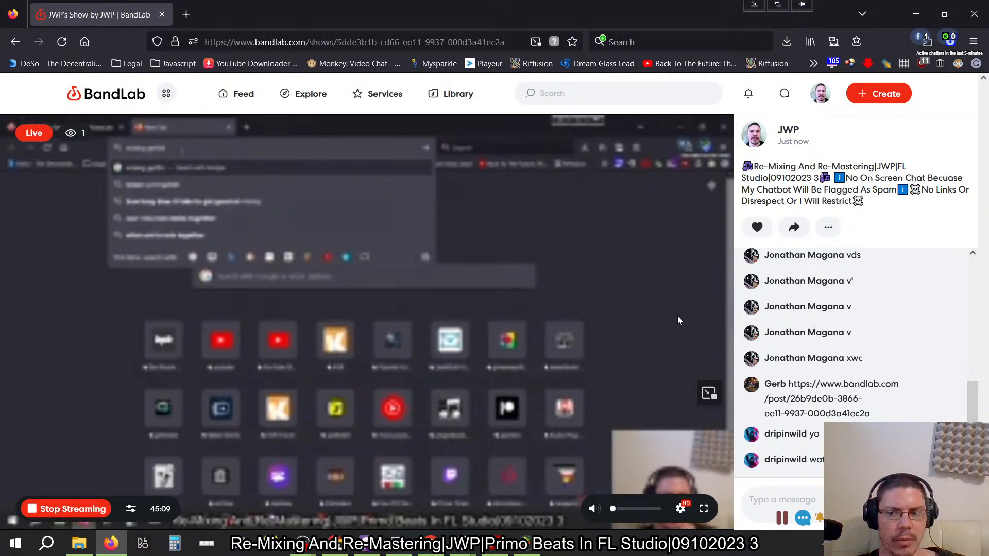
key("alt+Tab")
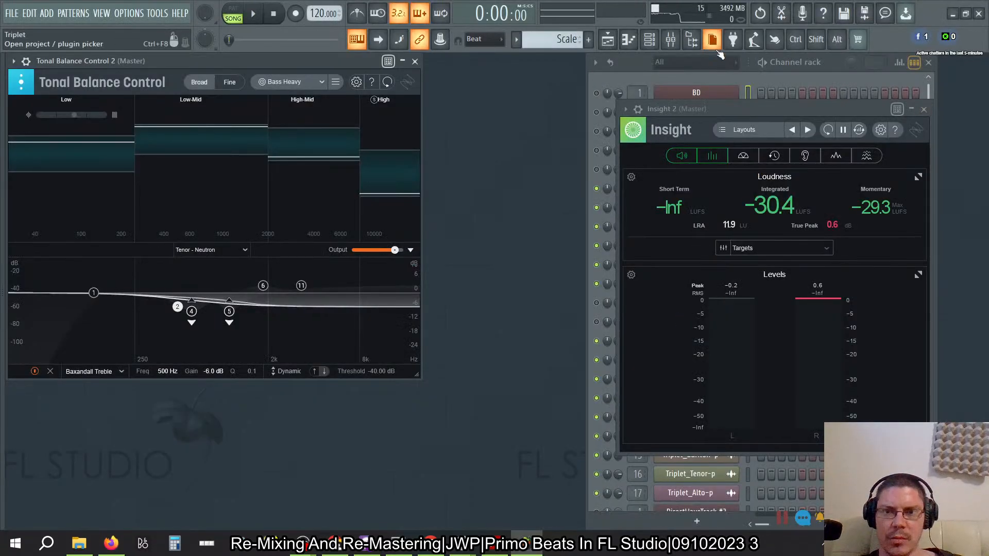
- Look through the channel rack, playlist arrangement and master mixer, ending on the channel rack over the playlist
left_click(635, 65)
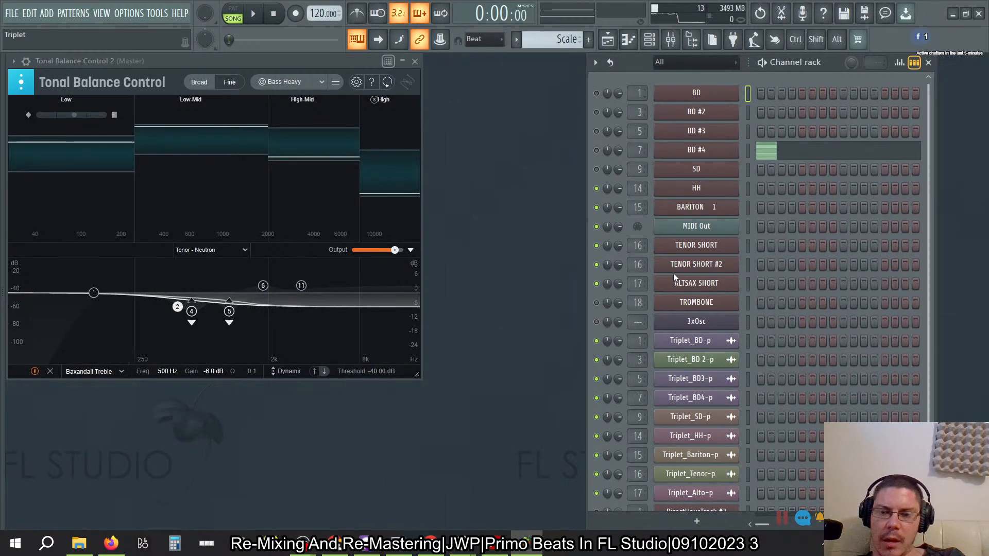
scroll(673, 273, "down", 1)
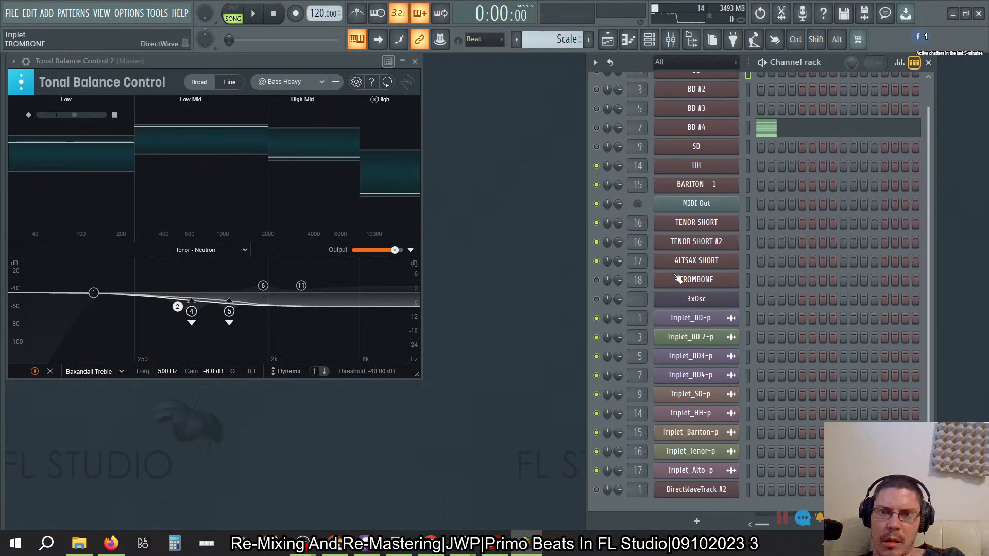
left_click(607, 41)
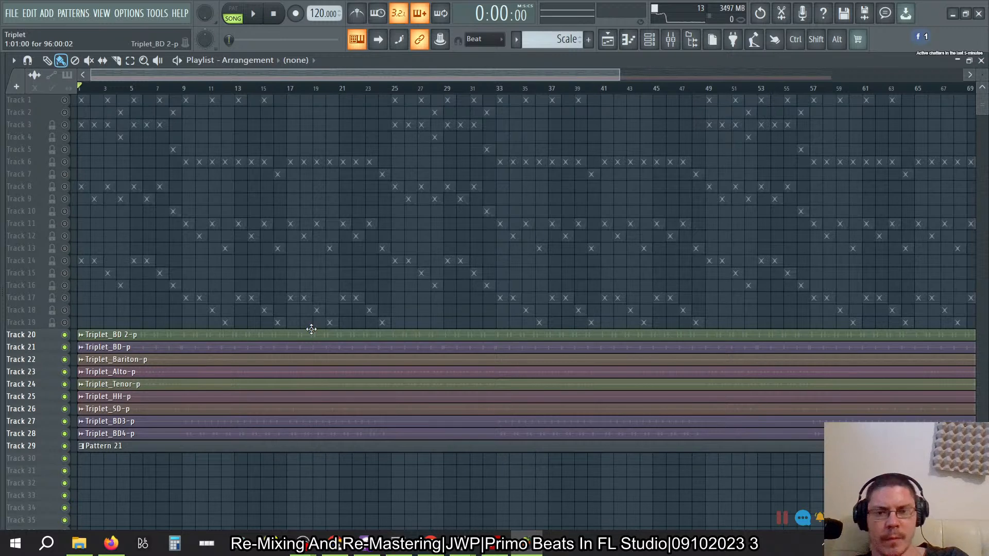
left_click(670, 39)
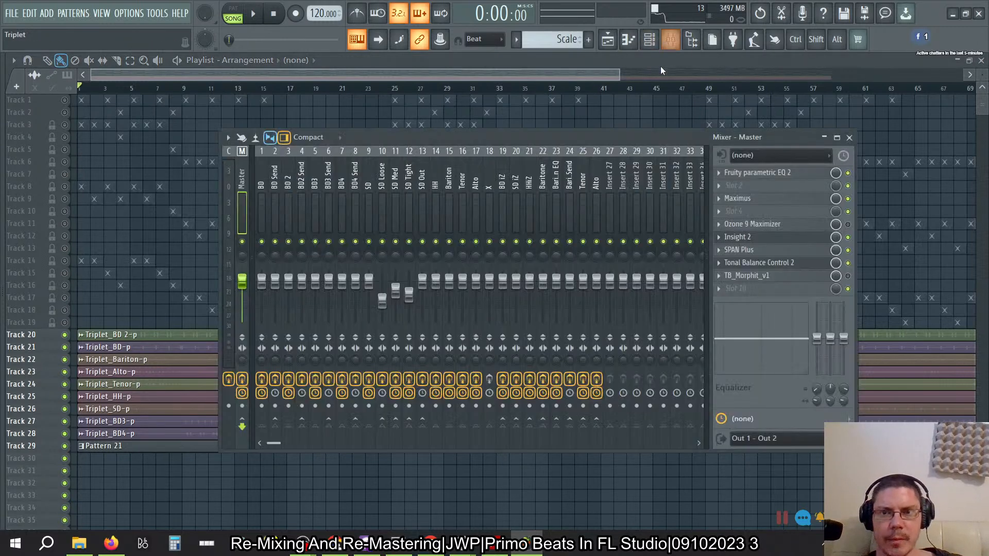
left_click(670, 39)
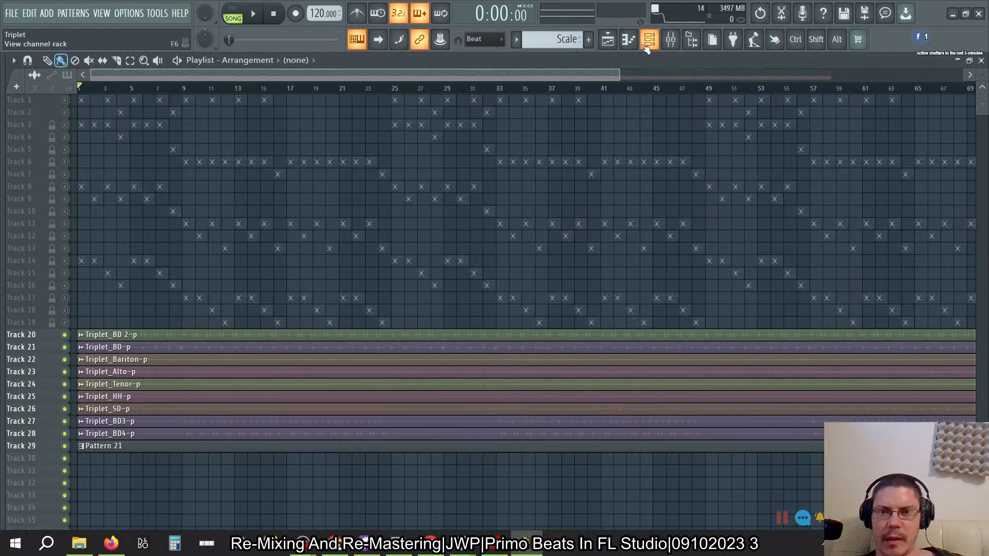
left_click(646, 46)
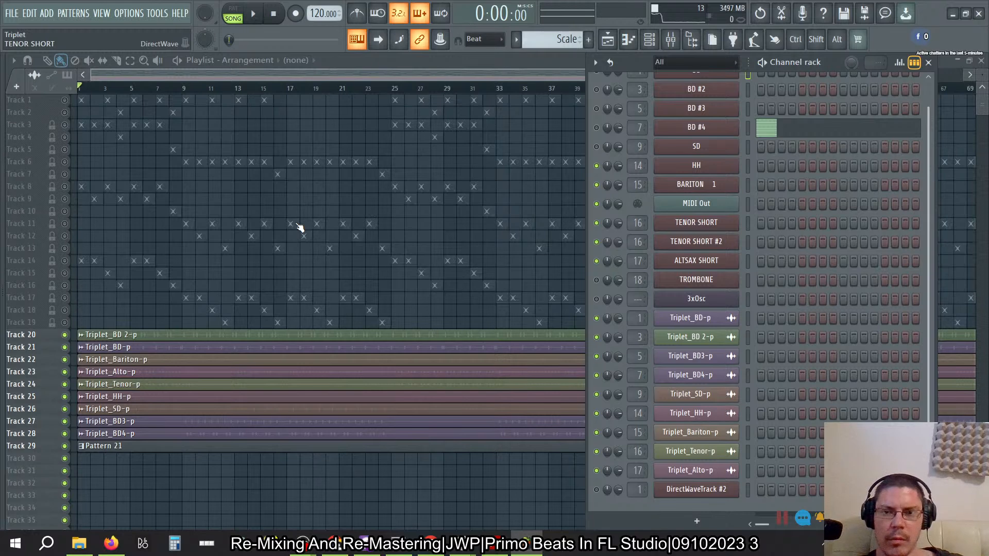
- Inspect the DirectWave instrument of the TENOR SHORT channel and close it again
left_click(700, 226)
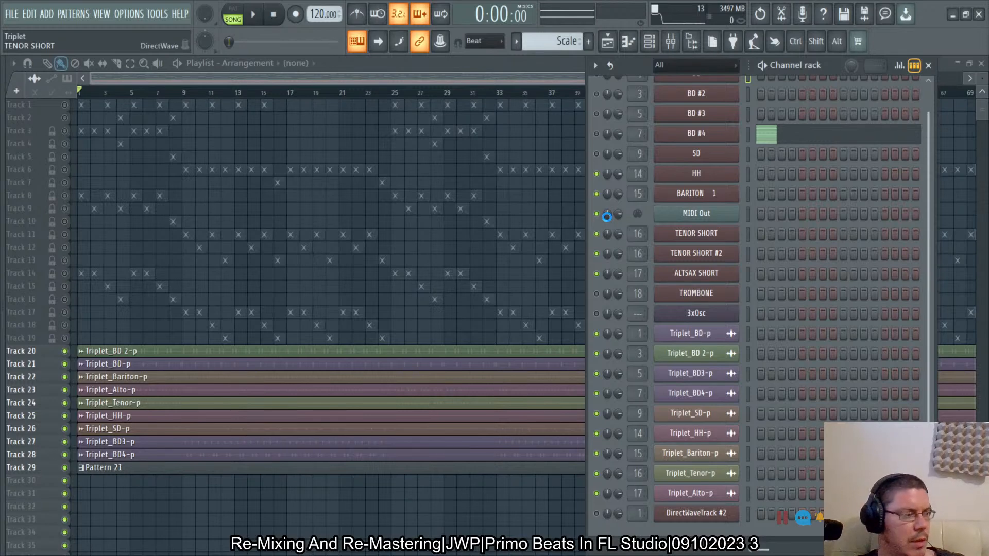
key("Escape")
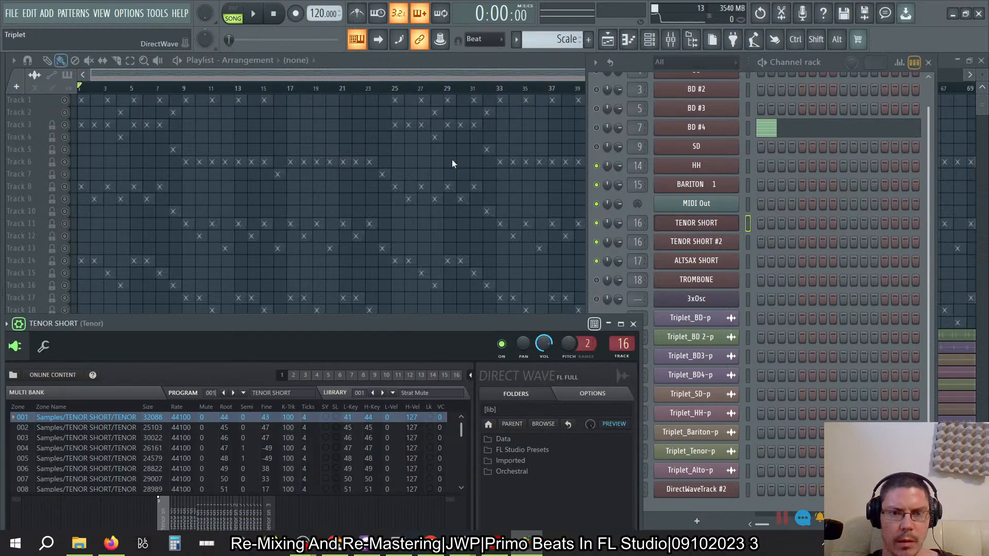
left_click_drag(410, 320, 492, 171)
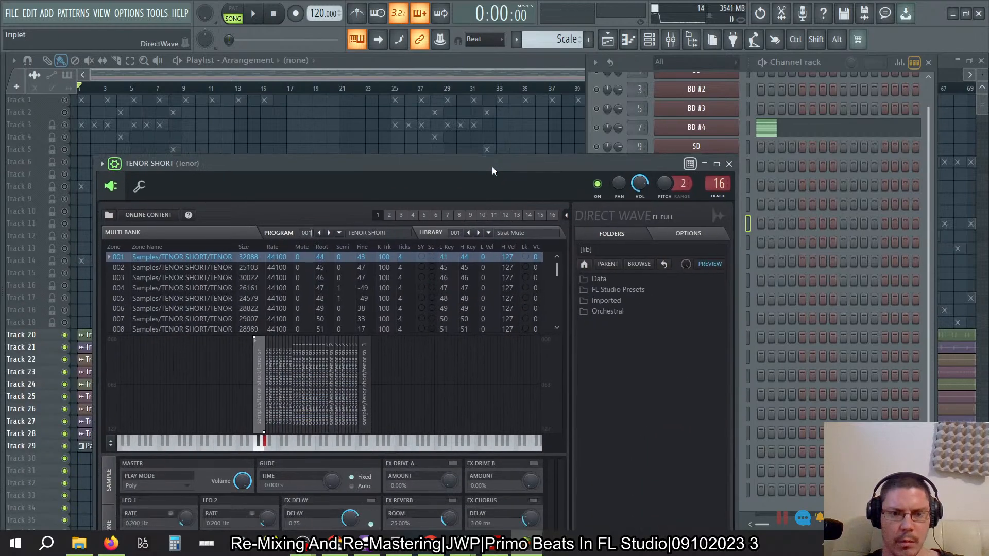
left_click(730, 166)
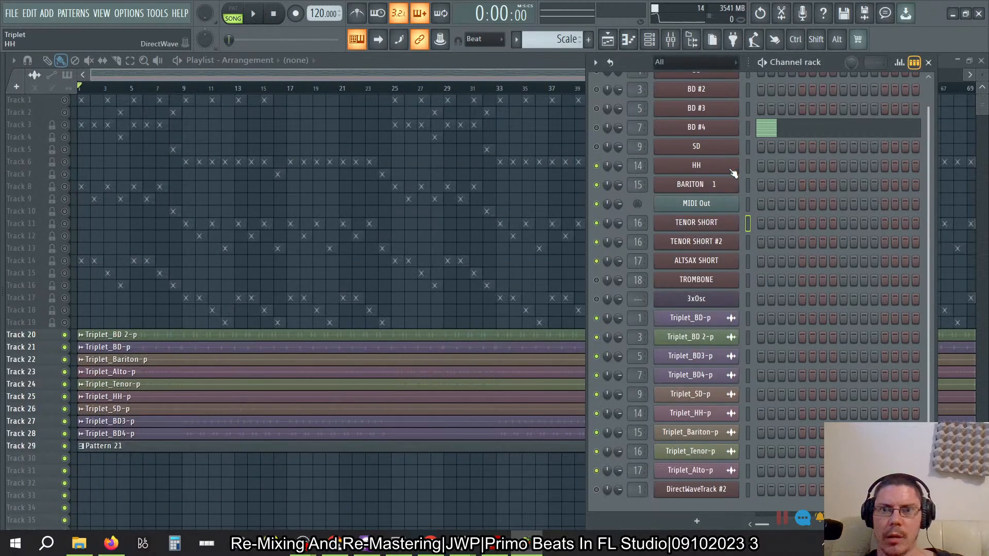
- Move the Triplet HH, SD, BD3 and BD4 clips and Pattern 21 down two playlist tracks, onto Tracks 27 to 31
left_click(543, 59)
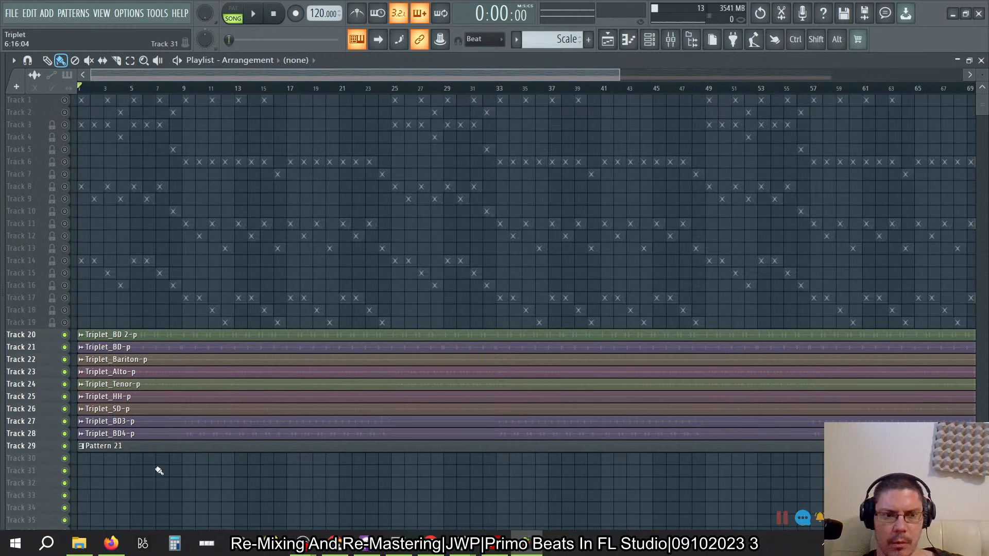
left_click_drag(154, 474, 101, 433)
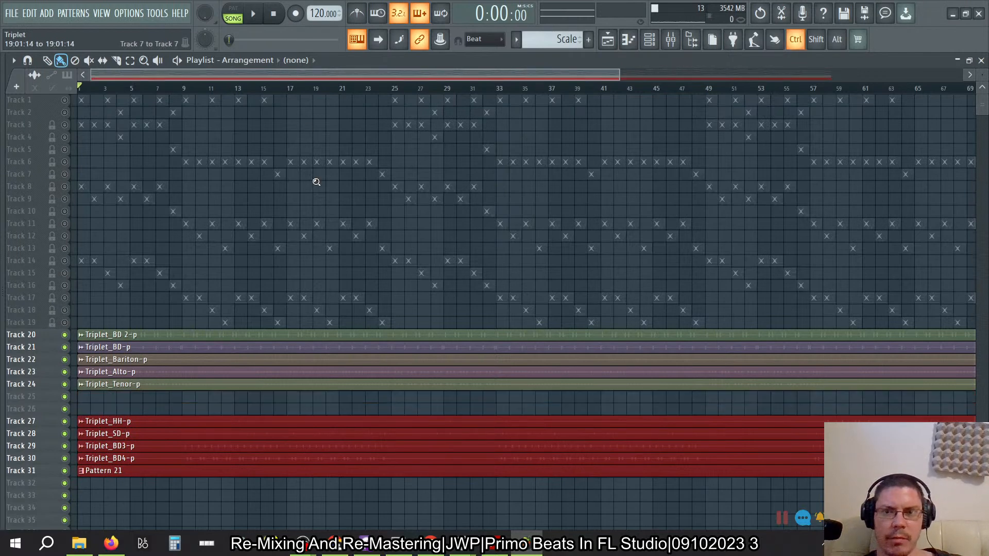
- Check the song's length by placing the playhead at the arrangement's end, and return it to the start
scroll(315, 180, "down", 2, "ctrl")
left_click(965, 92)
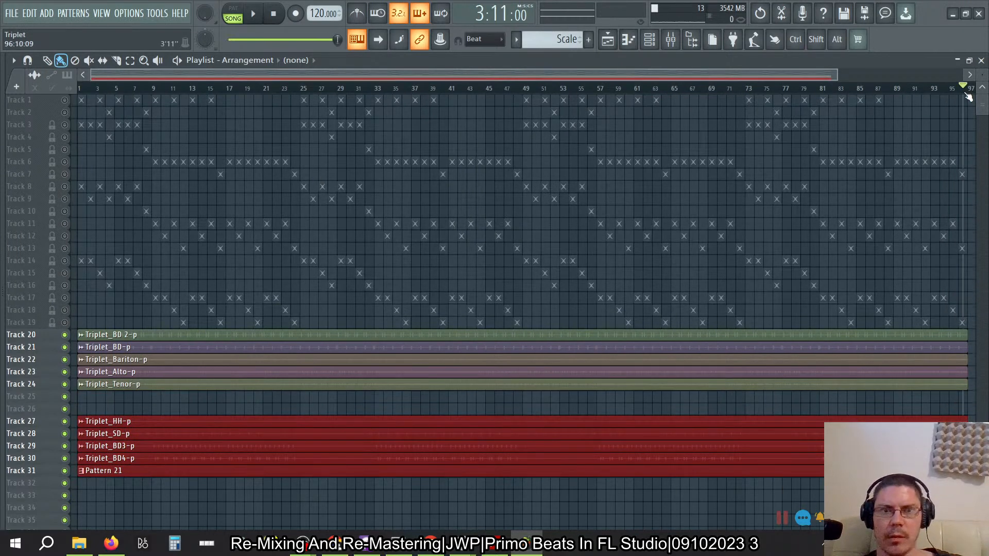
left_click_drag(968, 95, 4, 148)
left_click(526, 17)
left_click(526, 17)
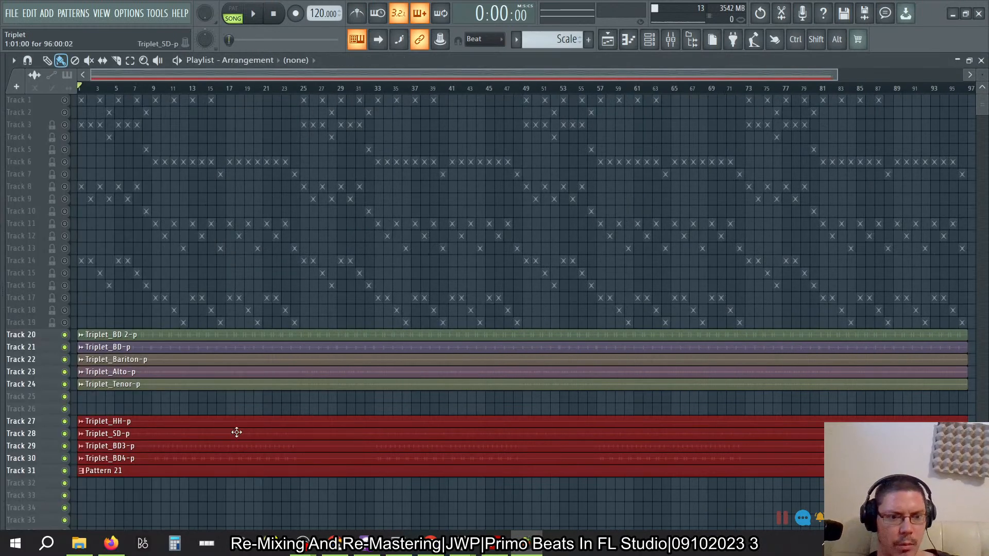
- Deselect the moved clips and move the Triplet_Tenor-p clip down one track, onto Track 25
left_click(190, 389)
left_click_drag(188, 397, 187, 403)
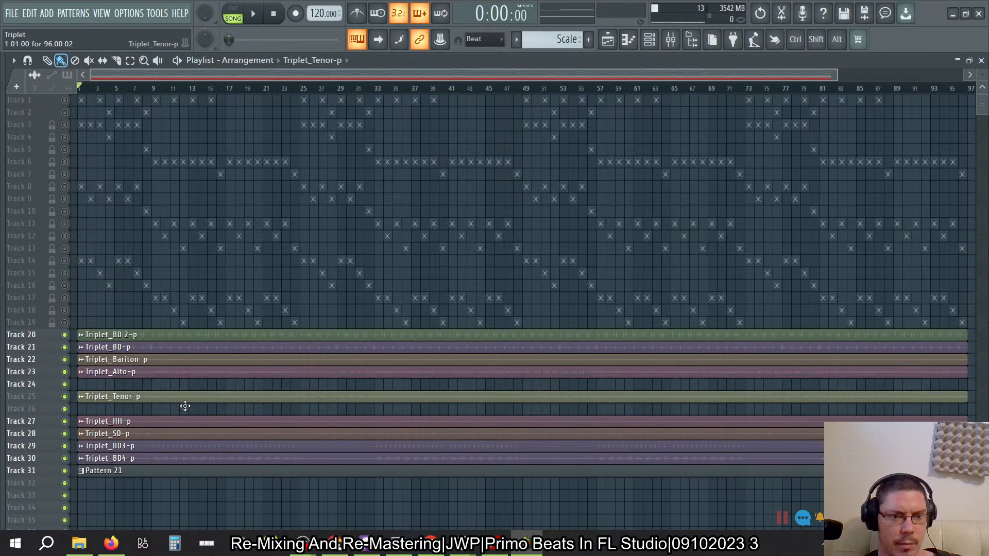
- Insert an Automation Clip channel above the BD channel and dismiss the notice about adding target links
left_click(653, 43)
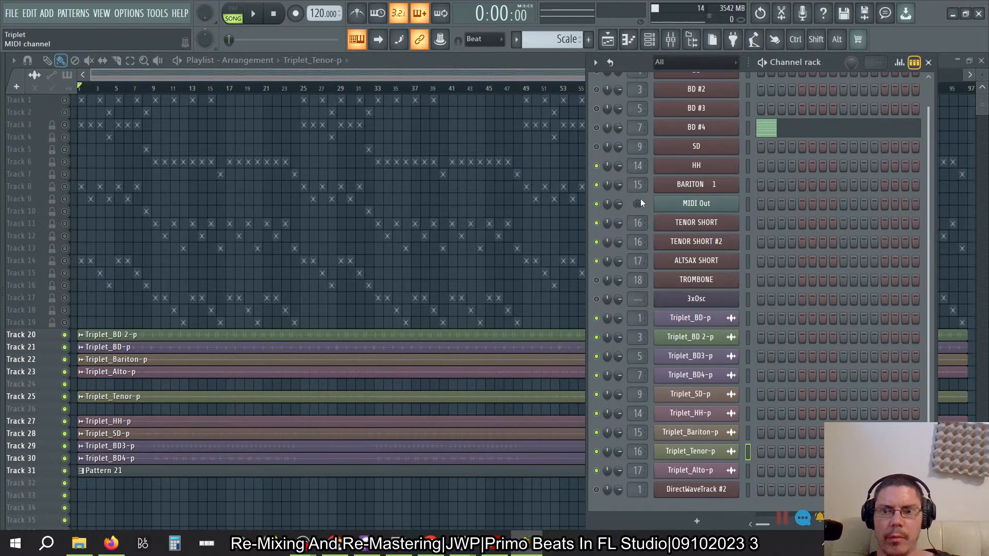
scroll(747, 232, "up", 1)
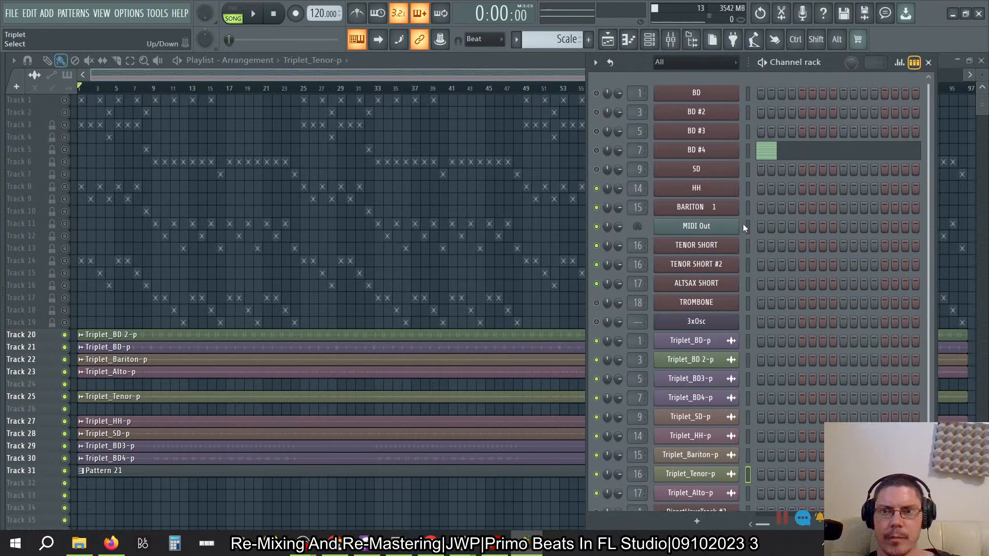
right_click(721, 94)
mouse_move(824, 174)
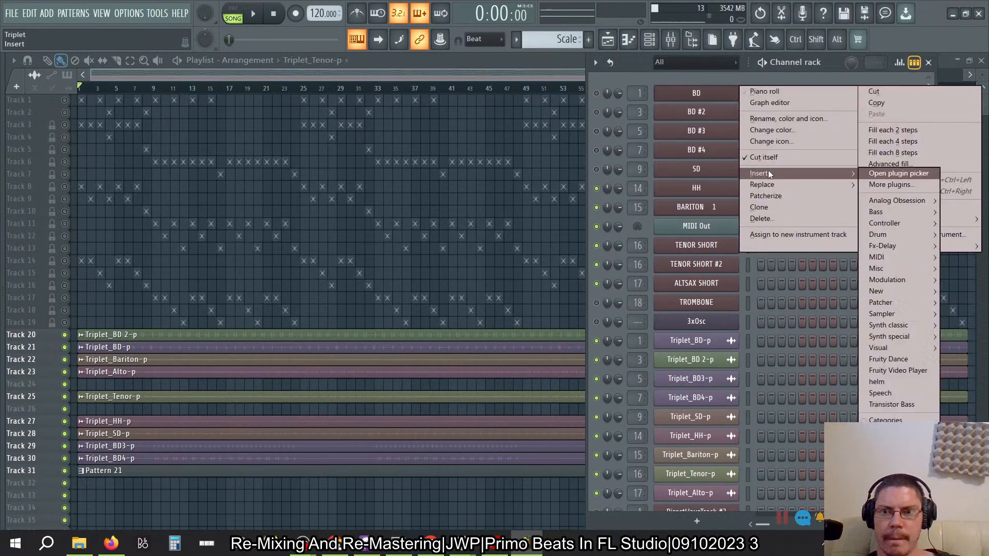
mouse_move(883, 214)
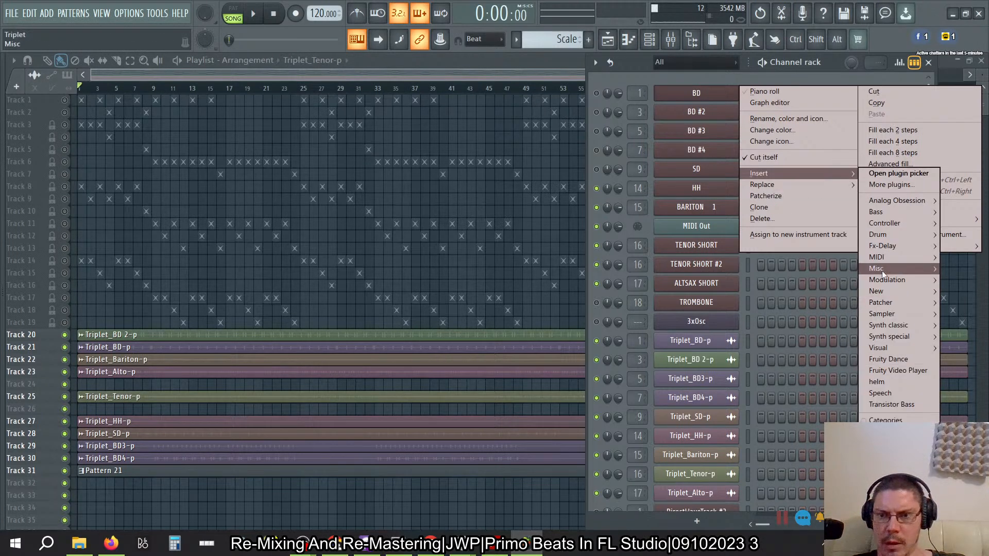
mouse_move(881, 267)
left_click(821, 281)
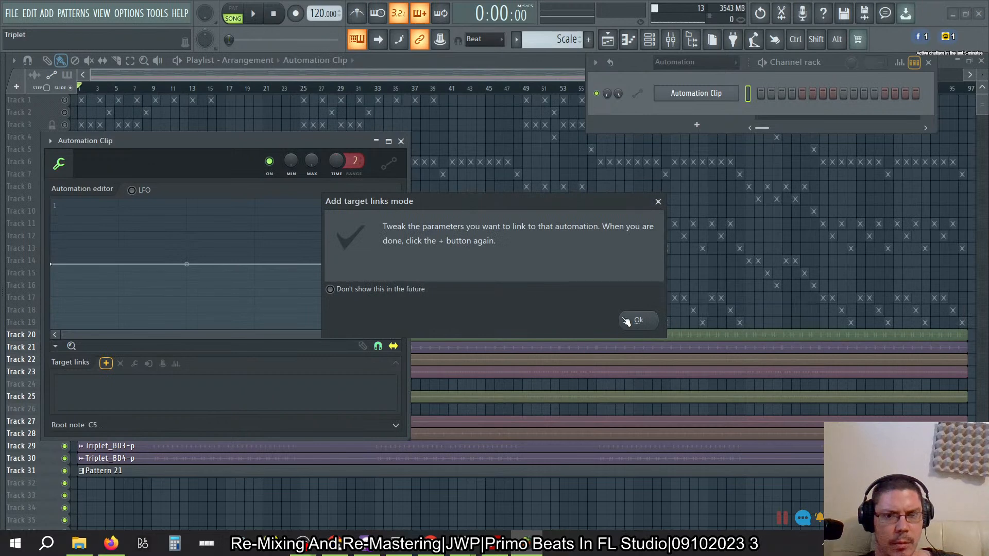
left_click(639, 320)
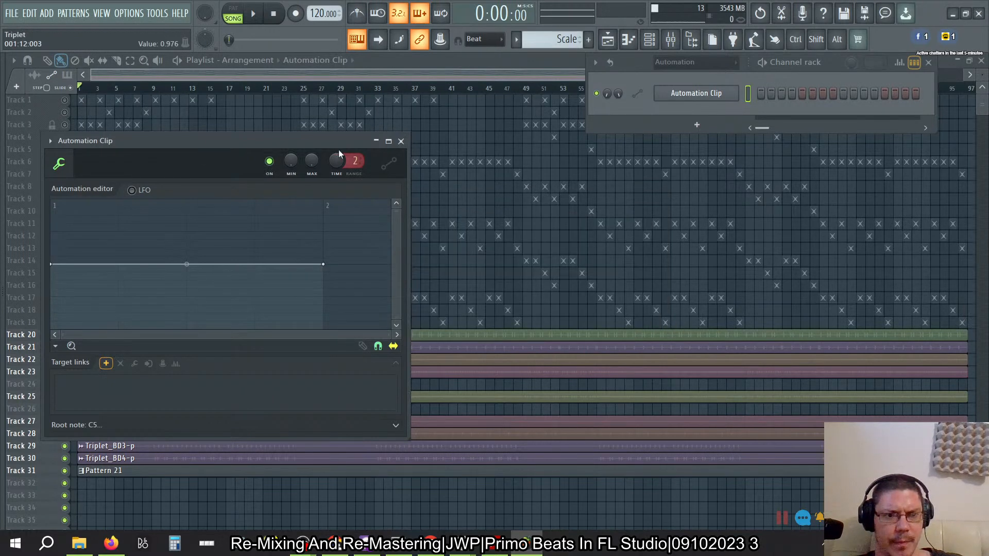
- Move the Automation Clip editor clear of the playlist tracks and set the channel rack filter to All
left_click_drag(249, 145, 758, 112)
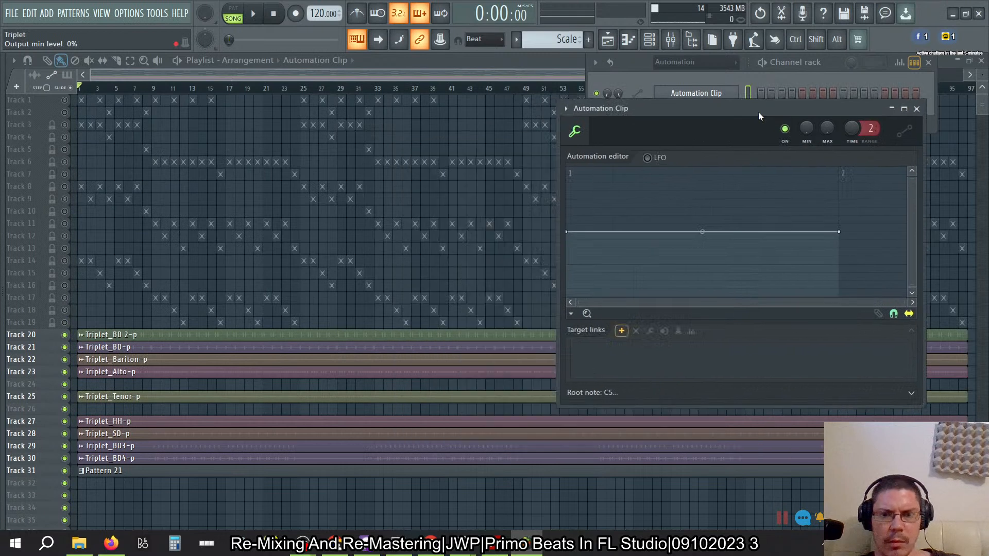
left_click(650, 42)
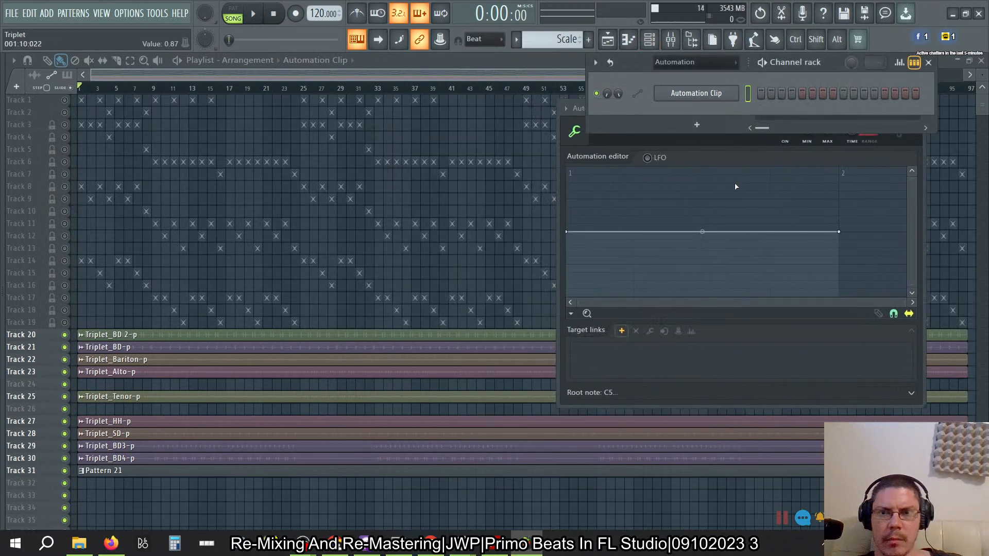
left_click(694, 61)
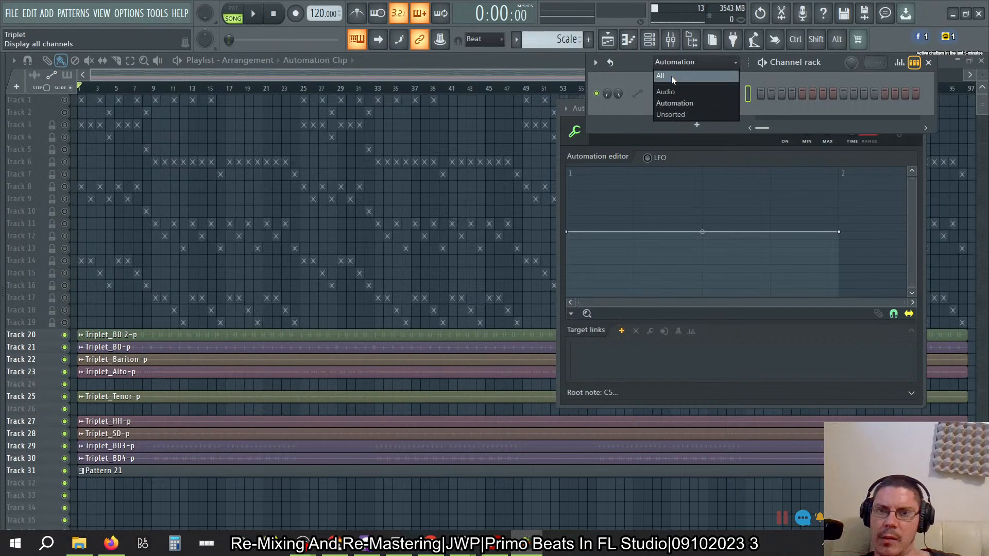
left_click(672, 75)
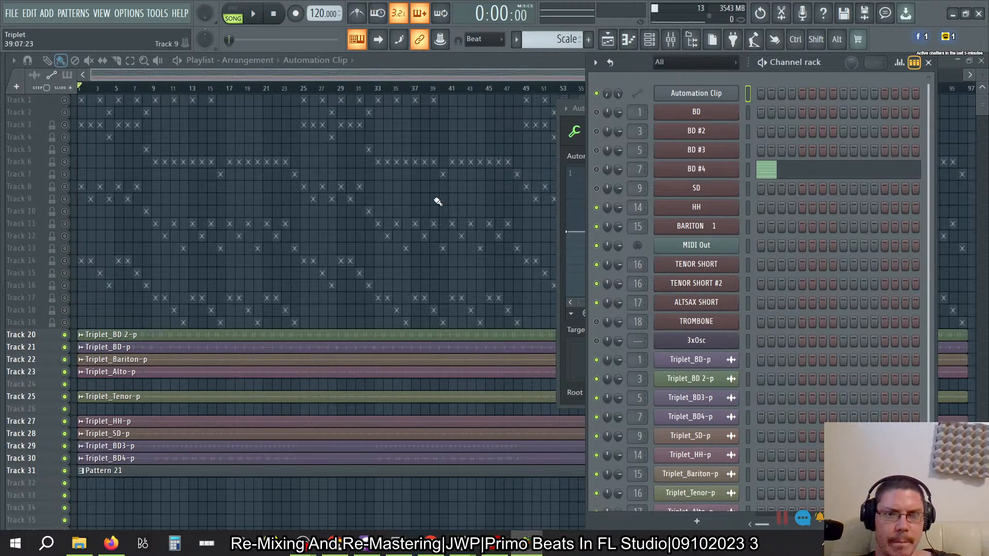
- Bring back the channel rack over the playlist and reset the Triplet_Bariton-p channel's volume
left_click(480, 64)
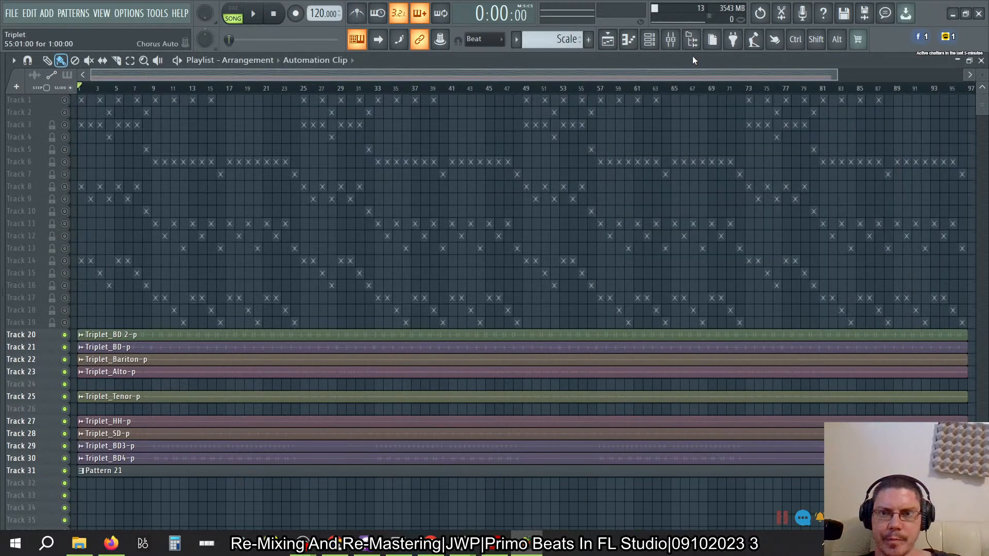
left_click(653, 44)
scroll(760, 310, "down", 2)
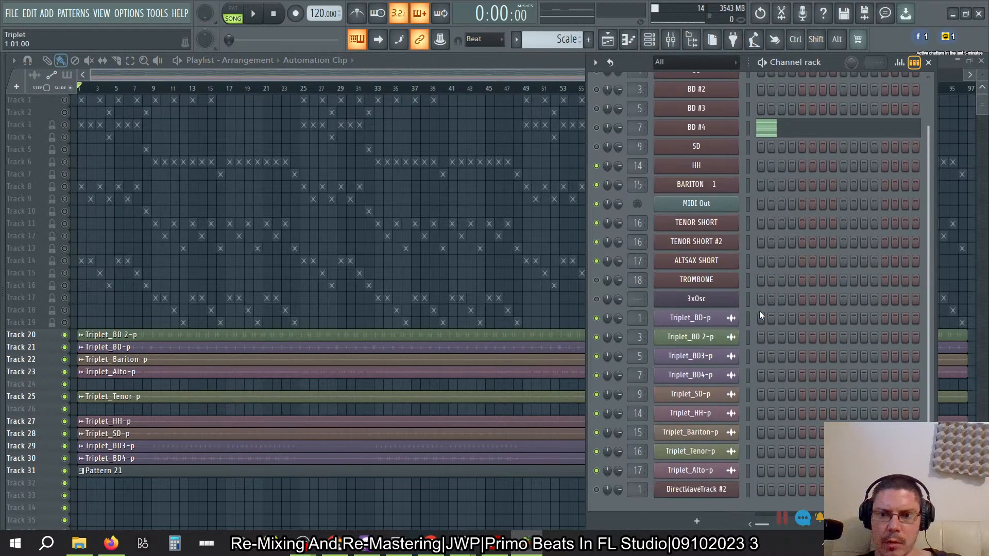
right_click(617, 435)
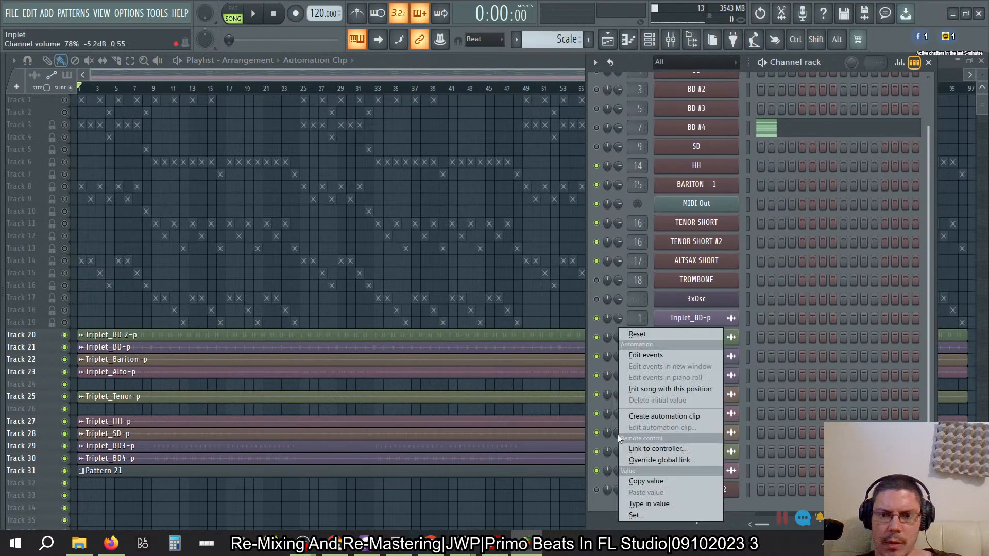
left_click(644, 337)
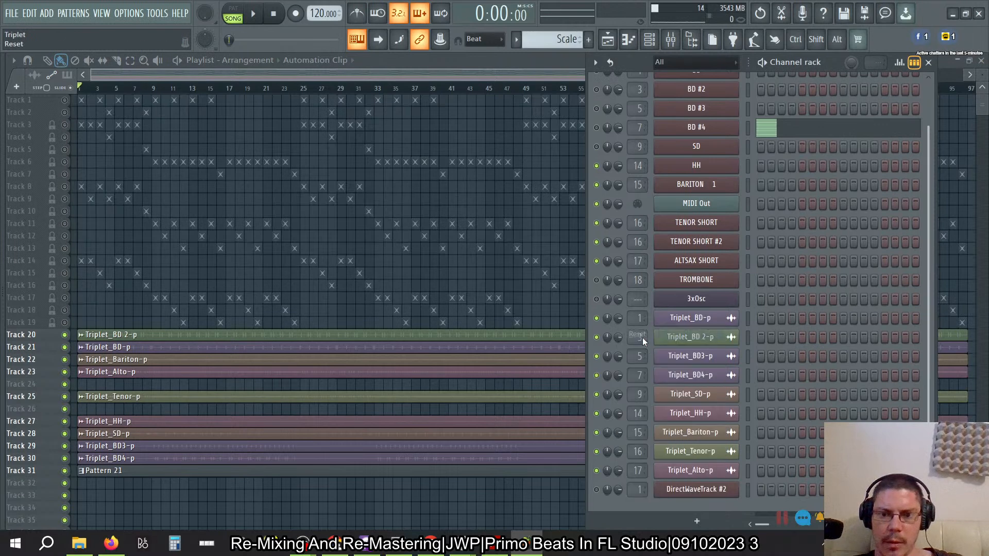
- Try to link the Triplet_Bariton-p channel's volume to the Automation Clip internal controller
right_click(618, 434)
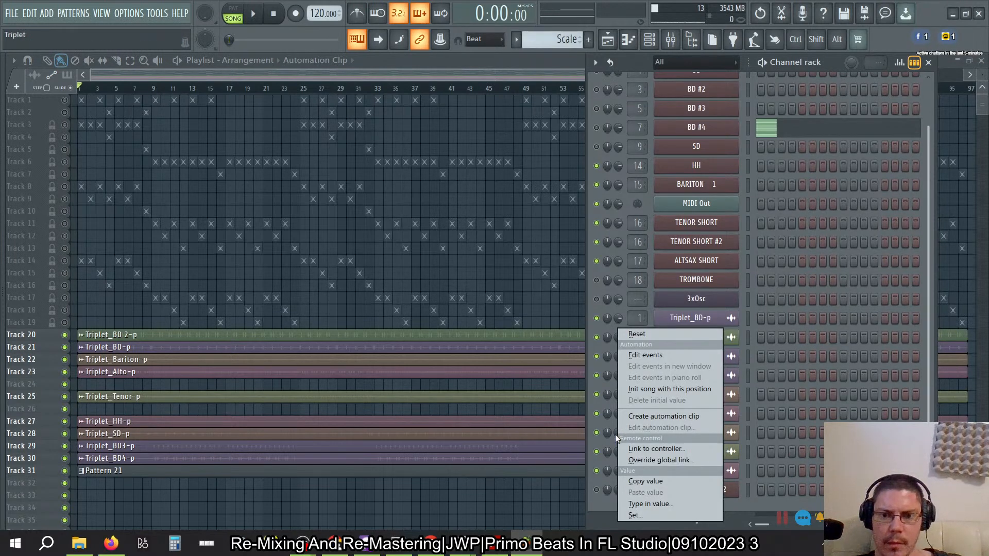
left_click(616, 434)
right_click(619, 433)
left_click(656, 450)
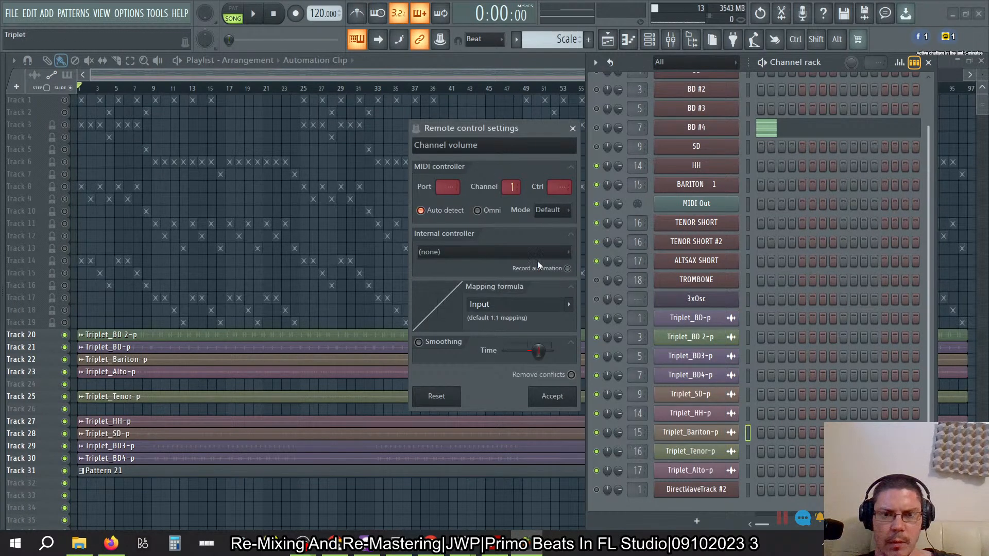
left_click(532, 257)
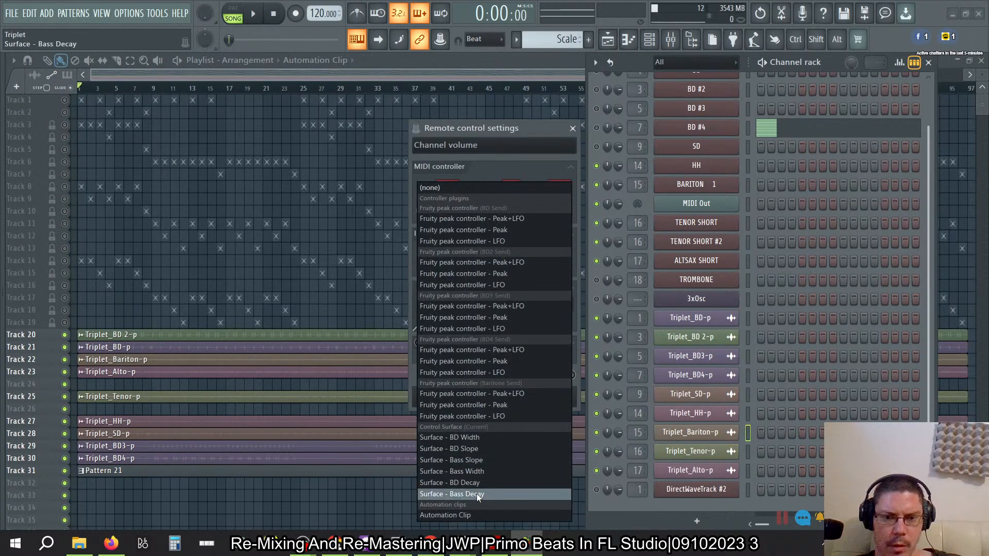
left_click(463, 514)
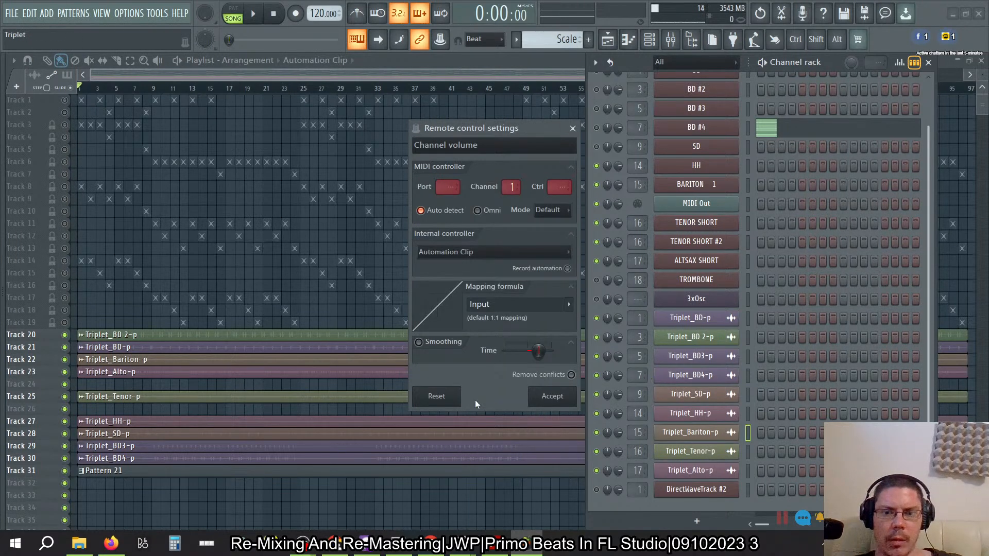
left_click(553, 397)
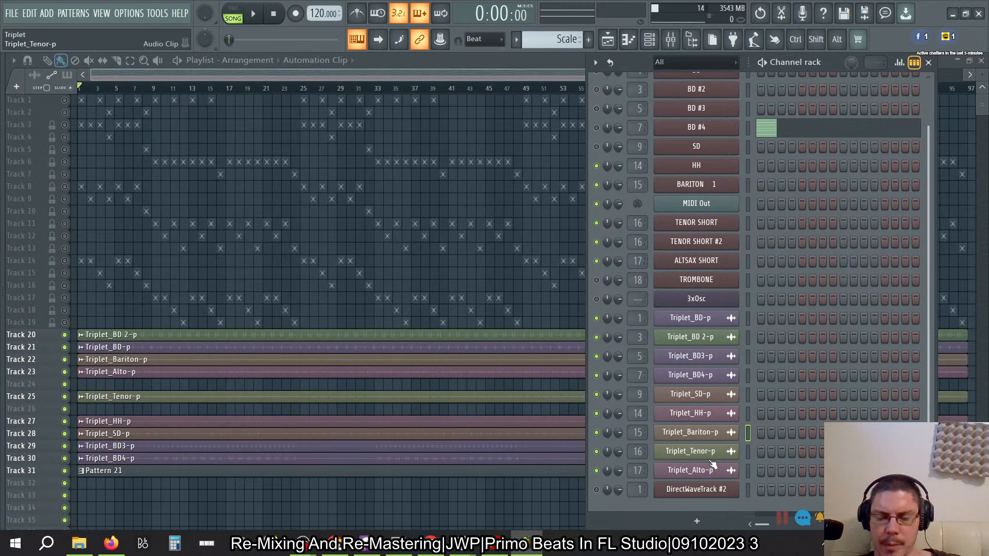
- Select the Triplet_Tenor-p channel and link its volume to the Automation Clip internal controller
left_click(747, 452)
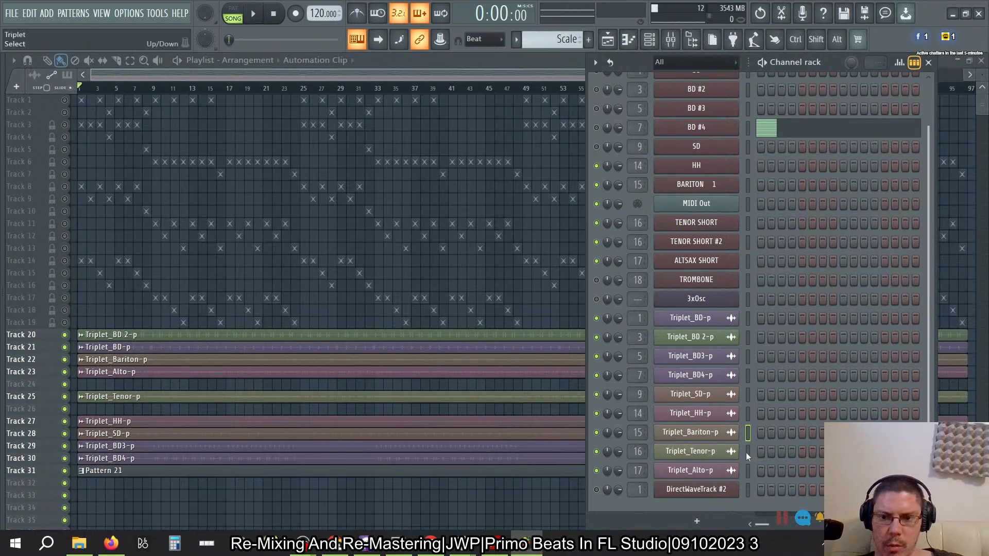
right_click(619, 451)
left_click(644, 448)
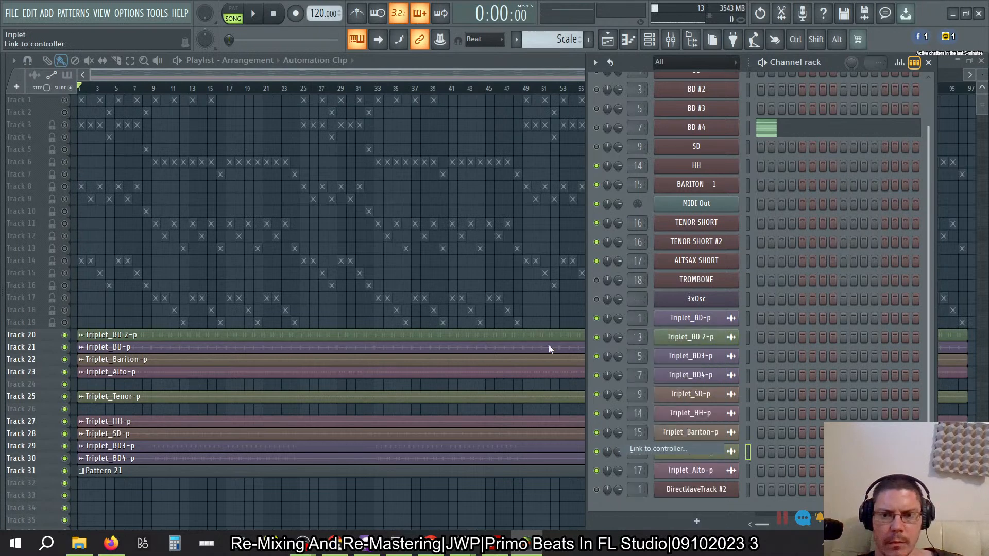
left_click(566, 255)
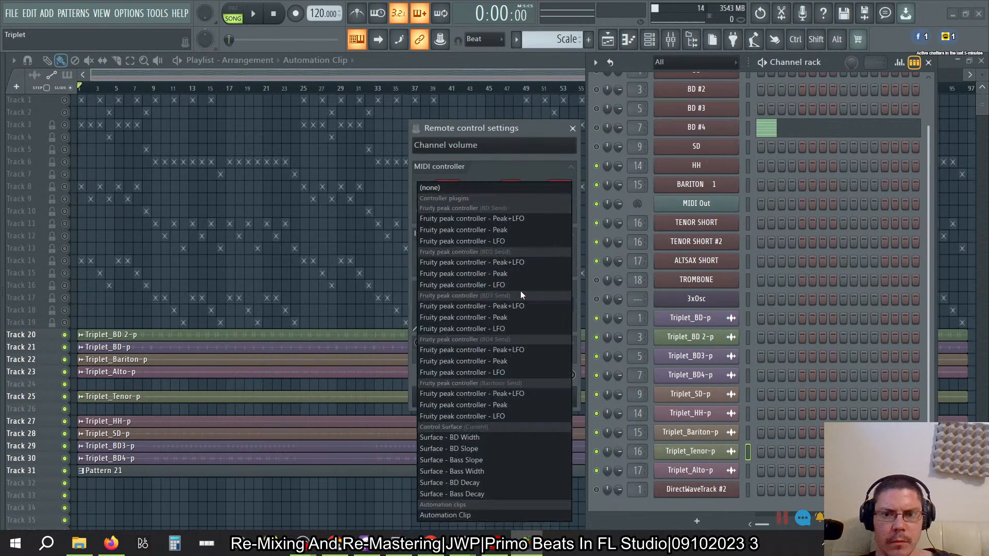
left_click(472, 515)
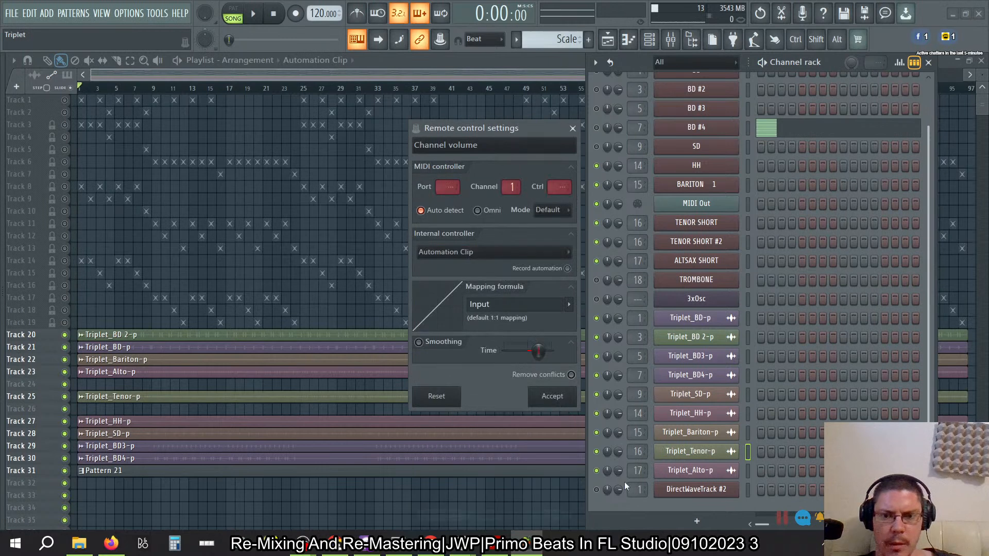
left_click(552, 396)
- Rename the Automation Clip channel as Tenor Dynamics
scroll(750, 258, "up", 2)
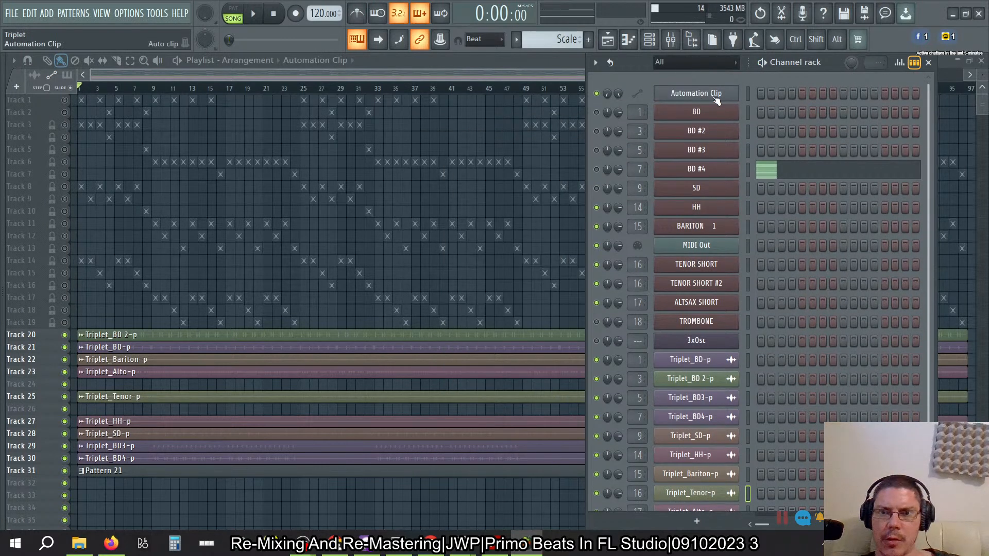
right_click(697, 96)
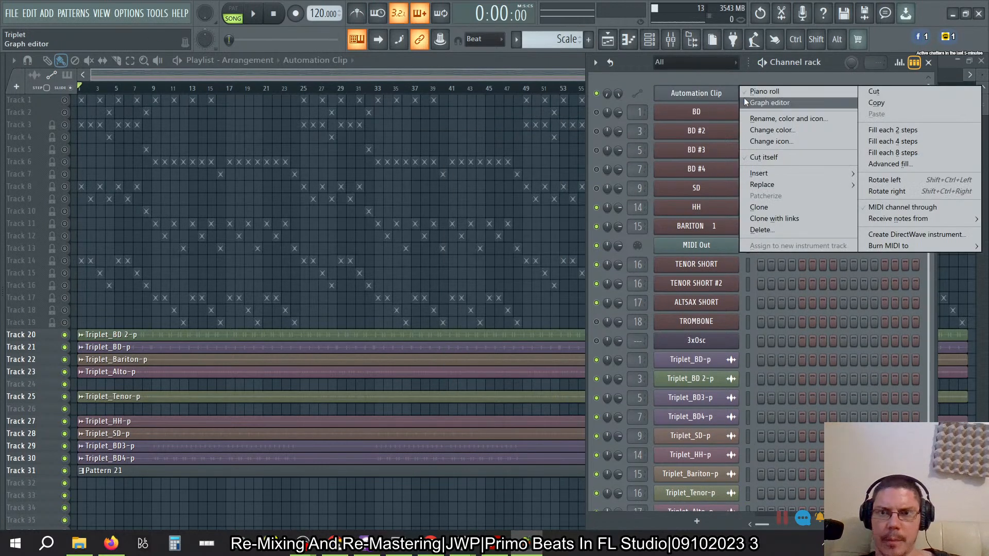
left_click(767, 119)
type("Tenor Dynami")
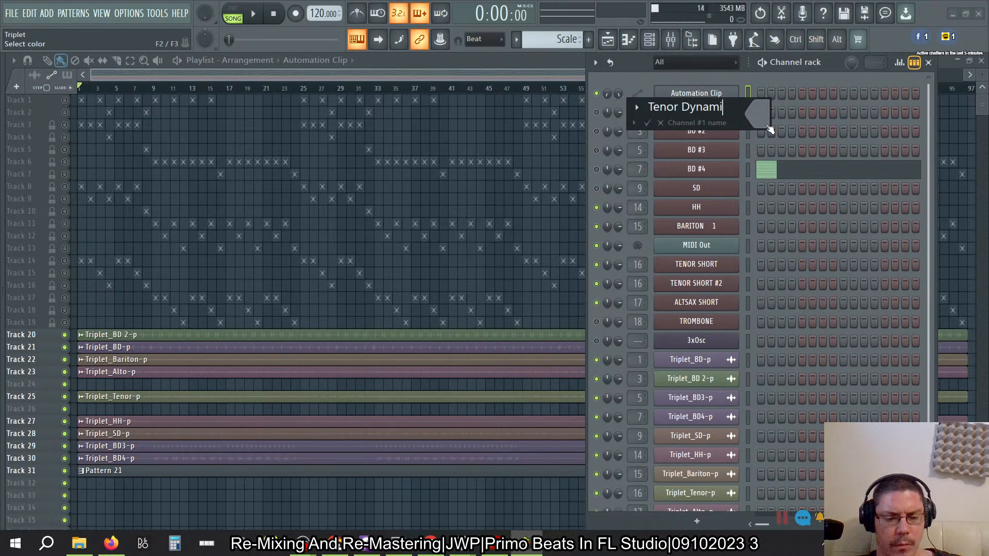
type("xc")
key("BackSpace")
key("BackSpace")
type("cs")
key("Return")
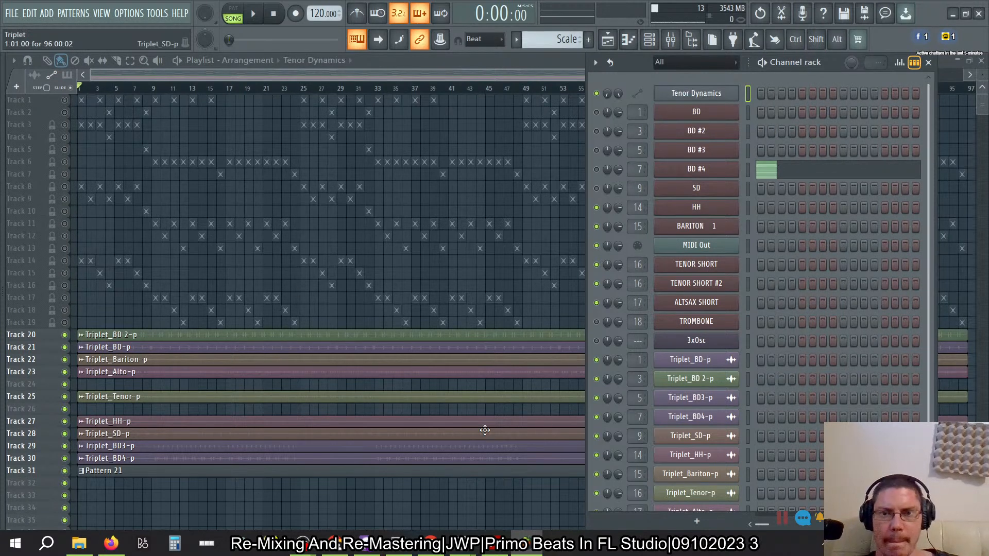
- Place the Tenor Dynamics clip at the start of Track 26 and extend it to 96 bars, matching the audio clips' end
key("F6")
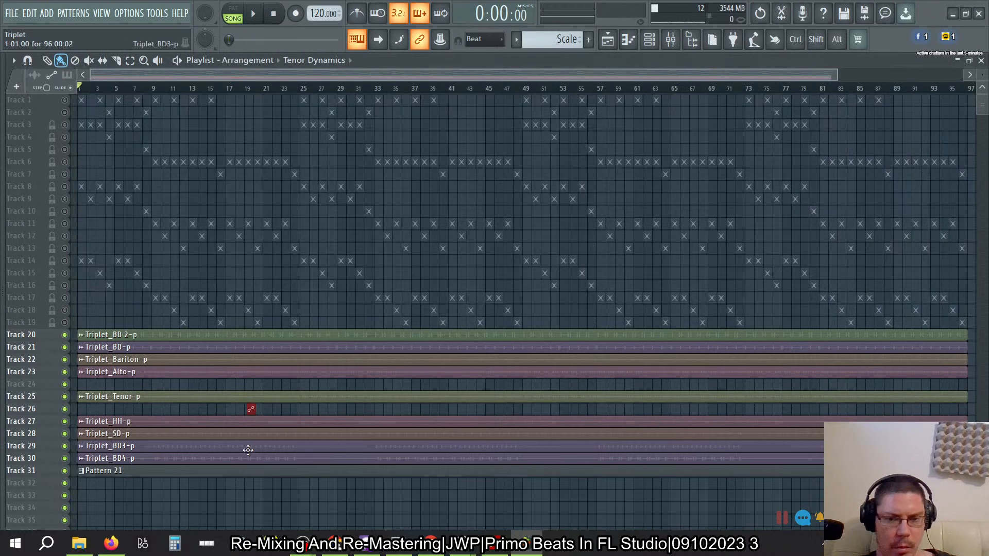
scroll(242, 435, "up", 3)
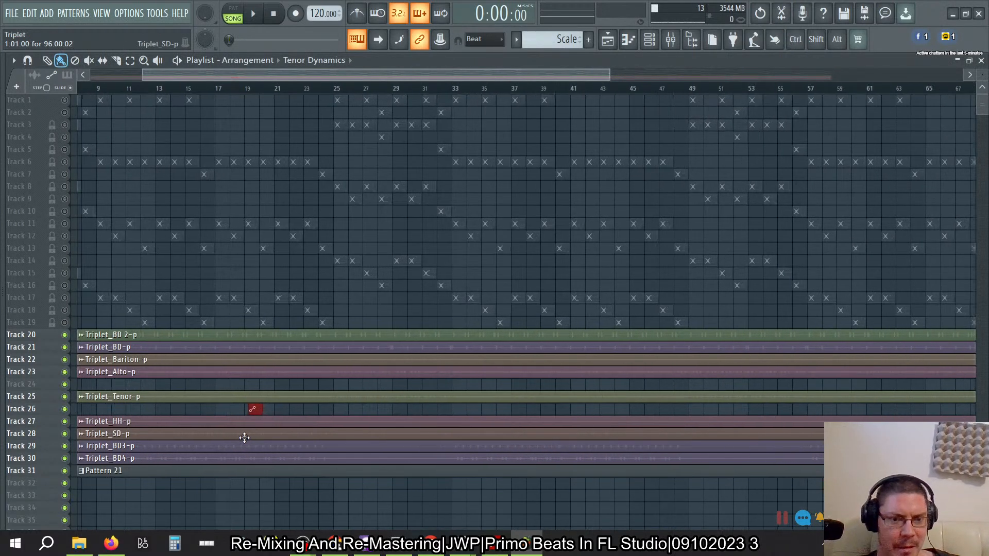
left_click_drag(256, 410, 38, 409)
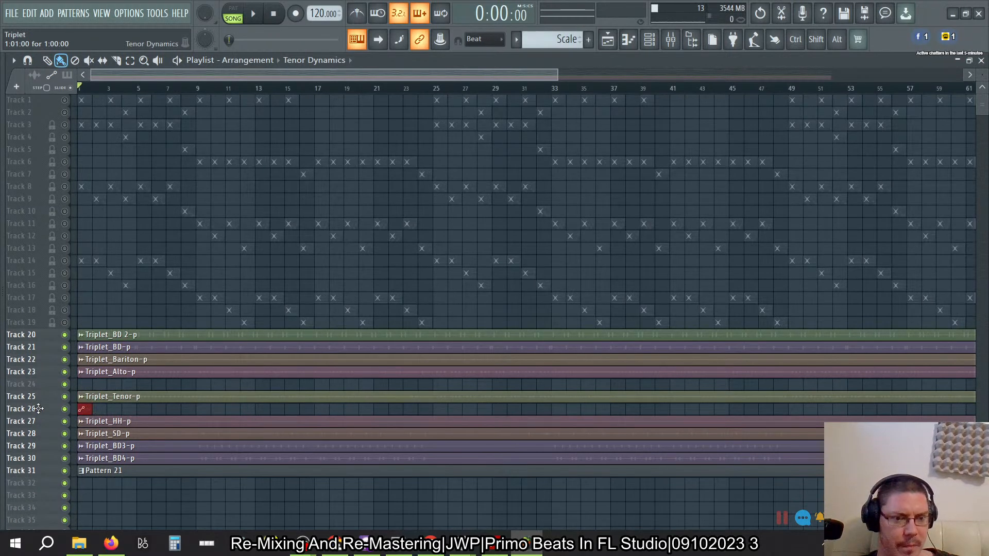
left_click_drag(98, 416, 836, 422)
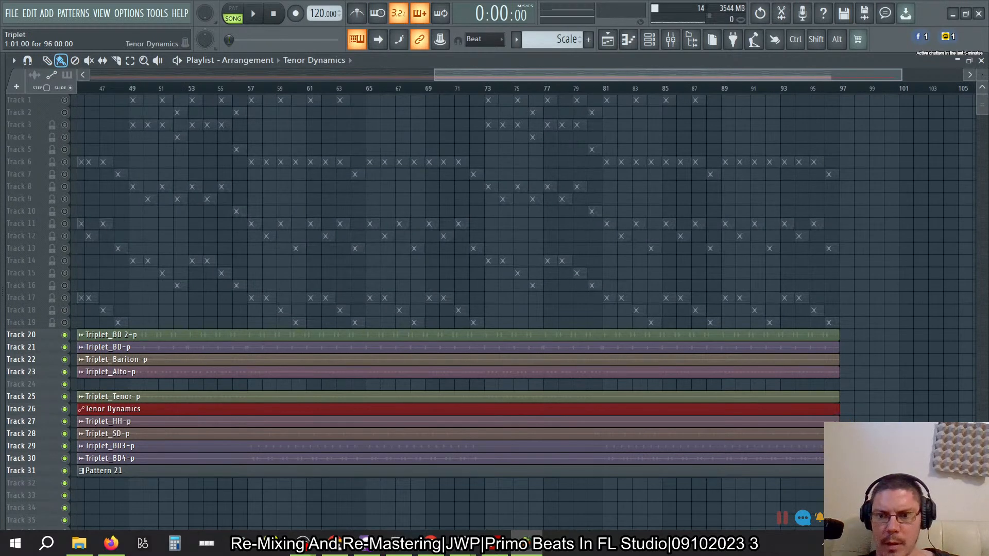
- Set the main snap to Bar
left_click(482, 40)
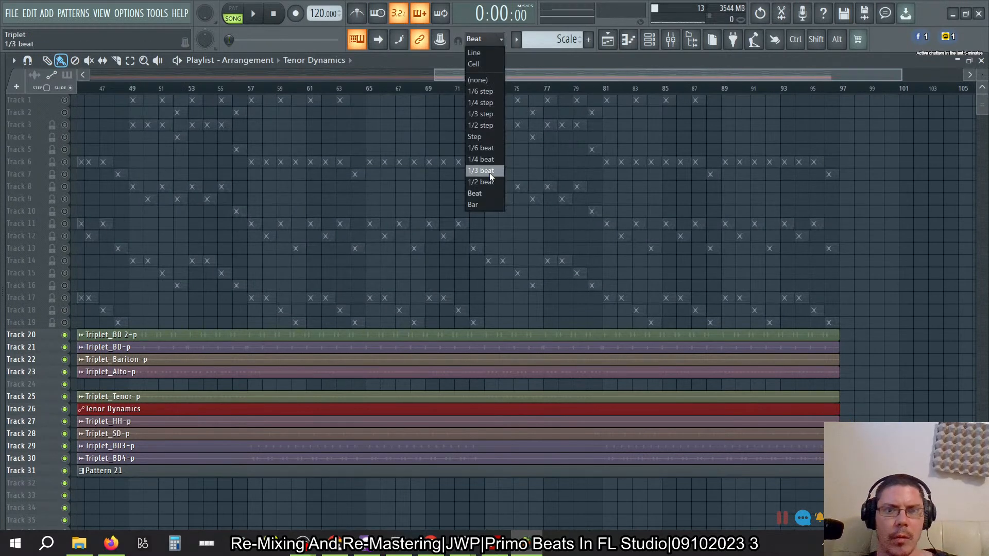
left_click(482, 204)
scroll(586, 330, "left", 3)
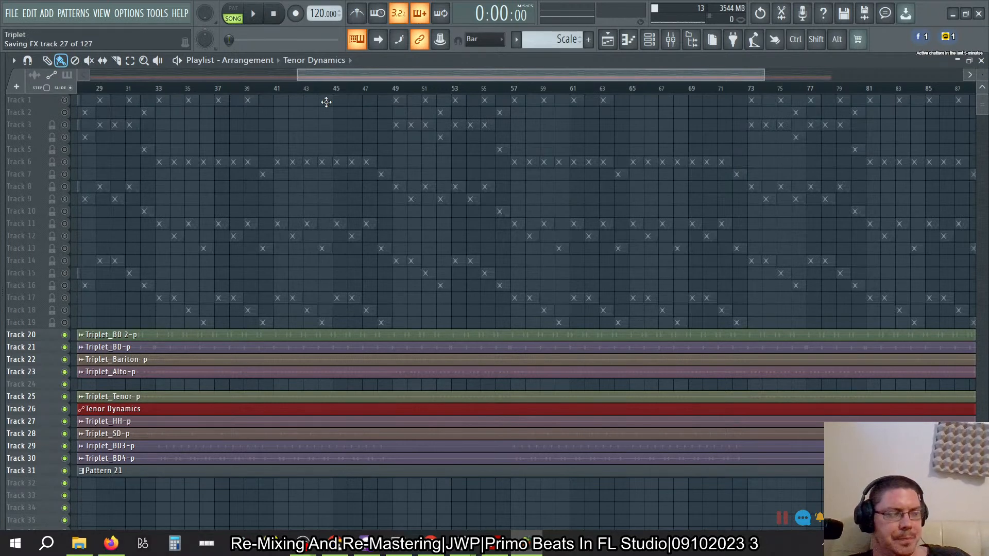
- Deselect the Tenor Dynamics clip on Track 26 and preview it
left_click_drag(983, 77, 984, 75)
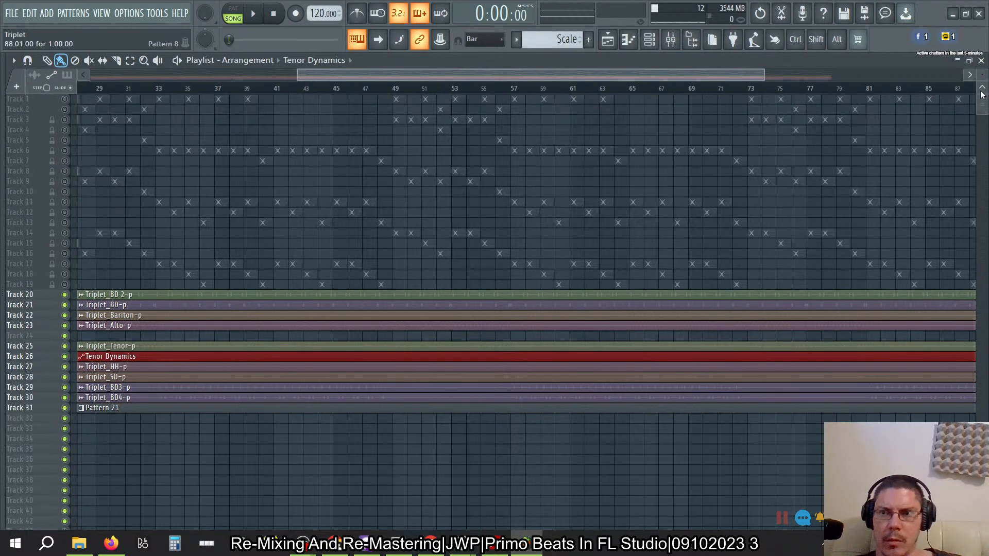
left_click_drag(982, 75, 983, 51)
mouse_move(982, 106)
left_mouse_down()
mouse_move(983, 135)
mouse_move(980, 122)
left_mouse_up()
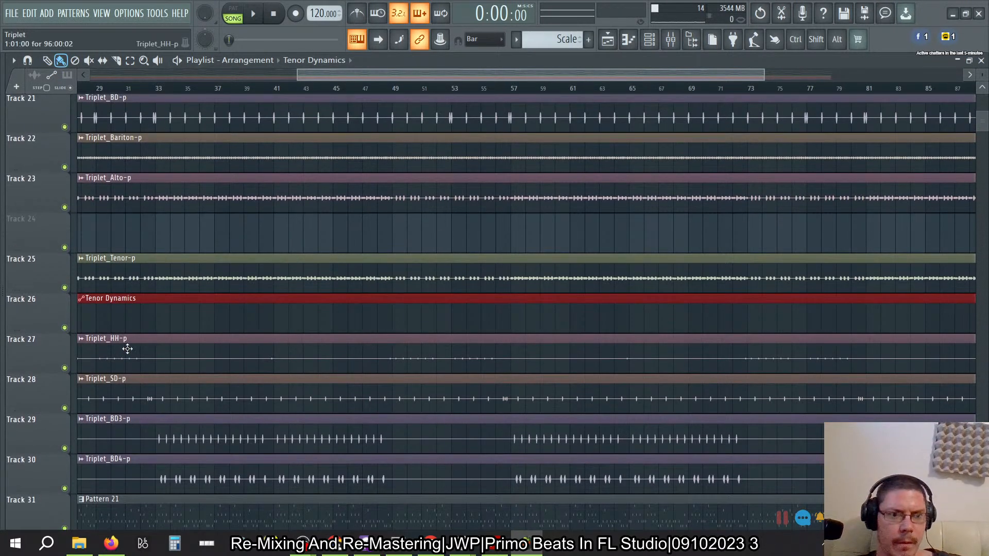
left_click(102, 321)
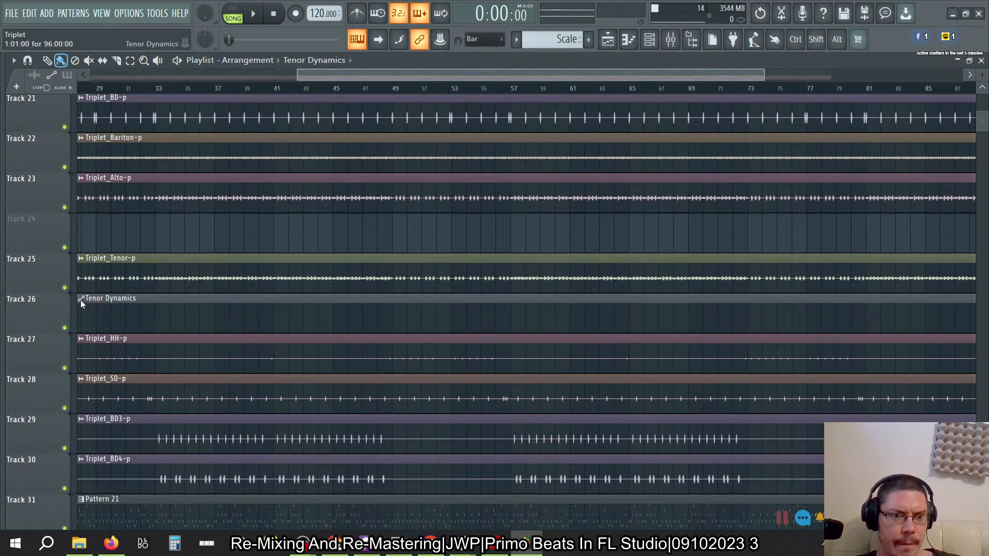
left_click(81, 300)
left_click(98, 318)
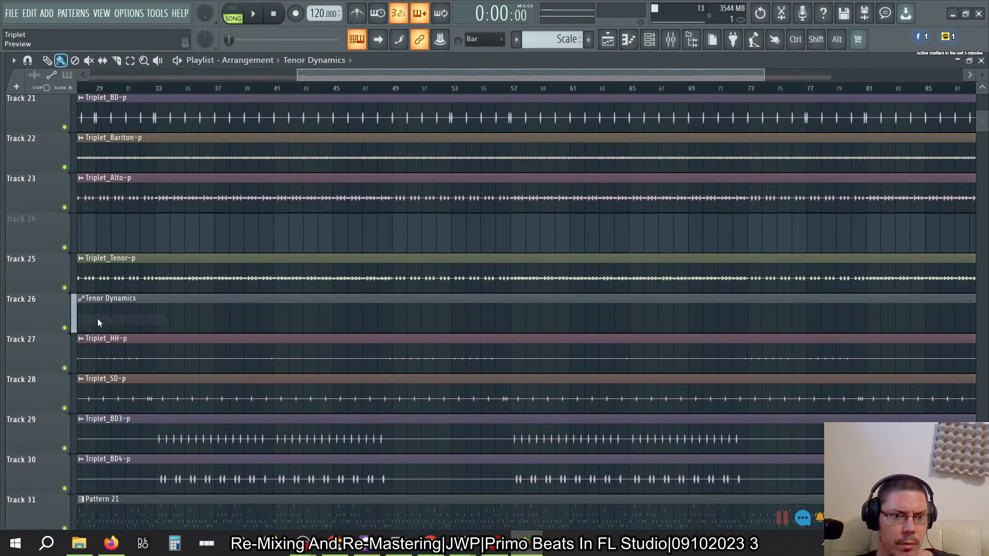
left_click(81, 299)
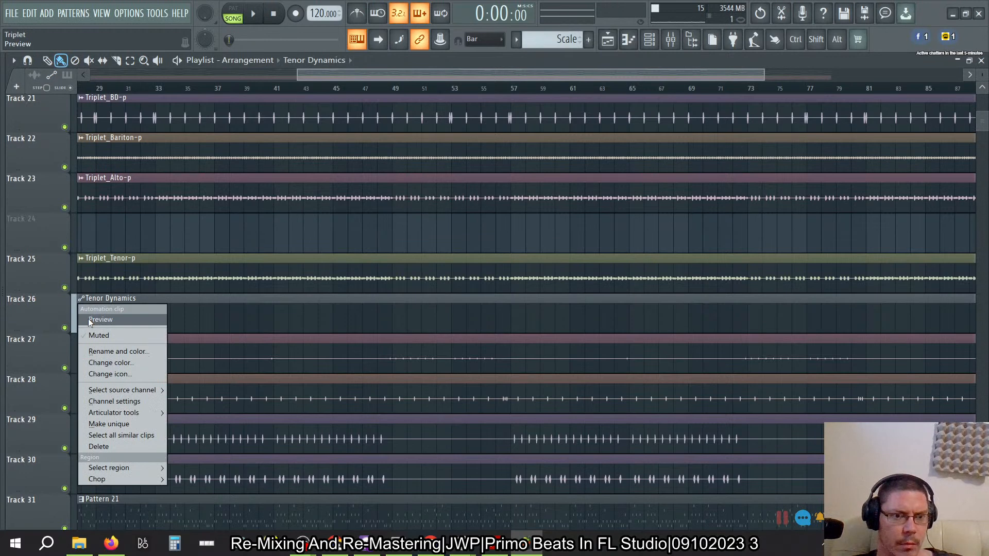
left_click(88, 318)
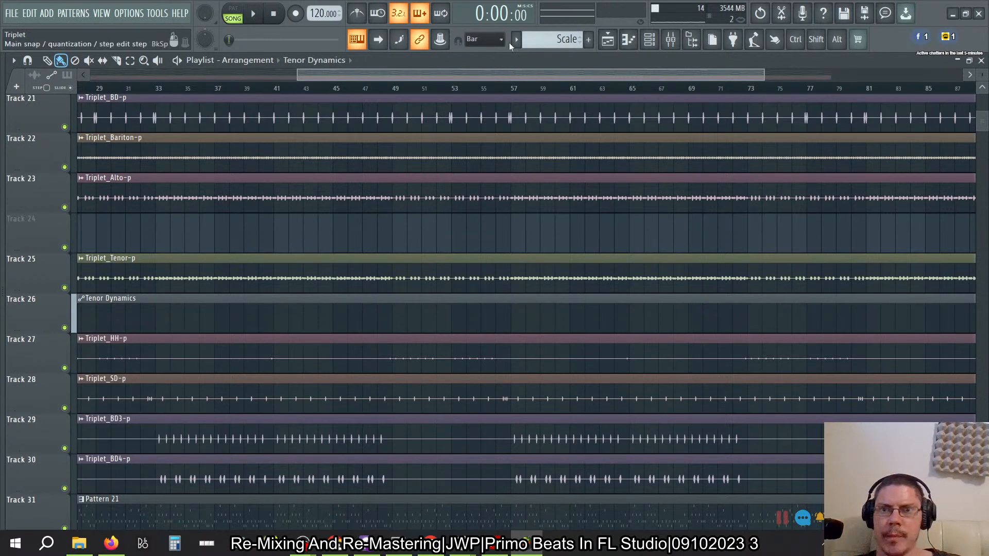
- Open the Tenor Dynamics automation editor and raise the envelope's end point above its start point
left_click(650, 41)
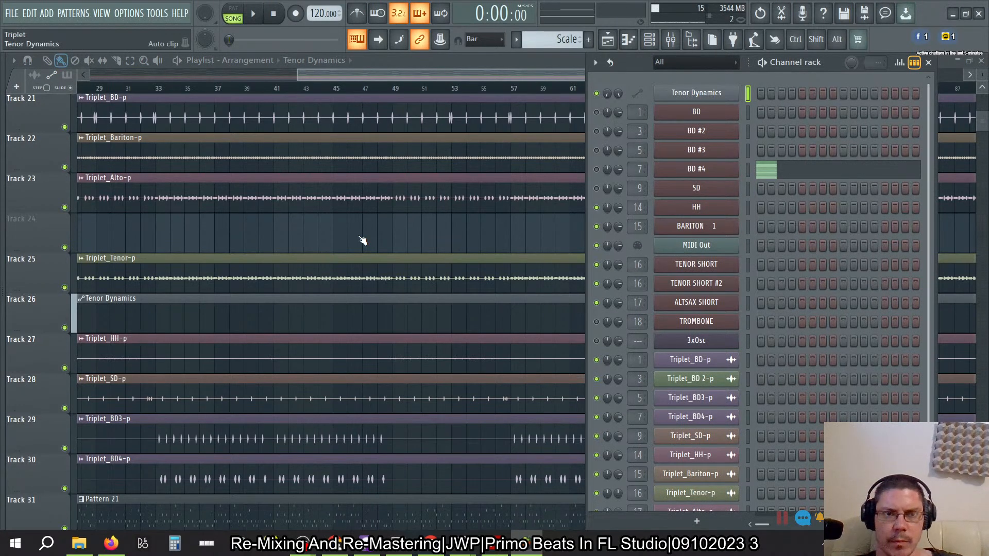
left_click(697, 94)
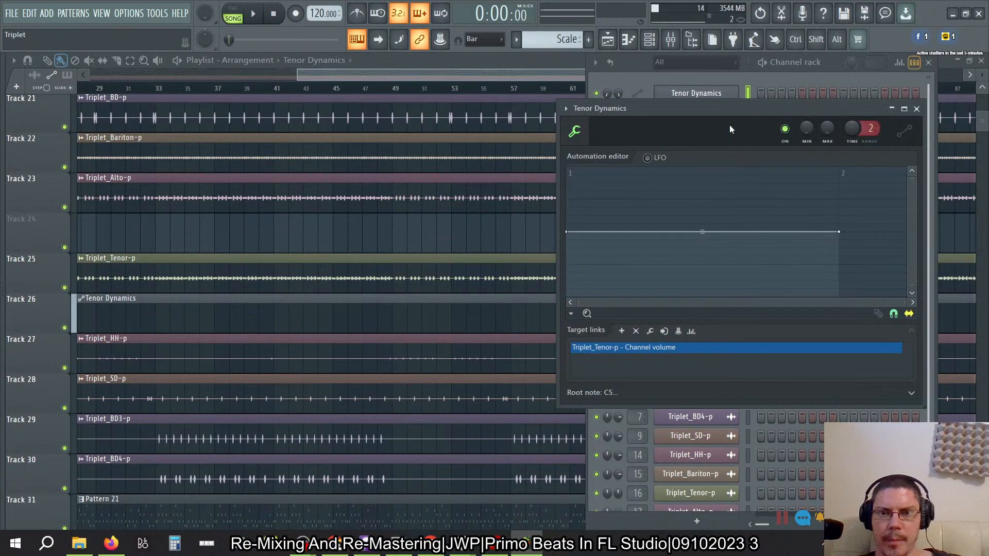
left_click_drag(620, 108, 445, 128)
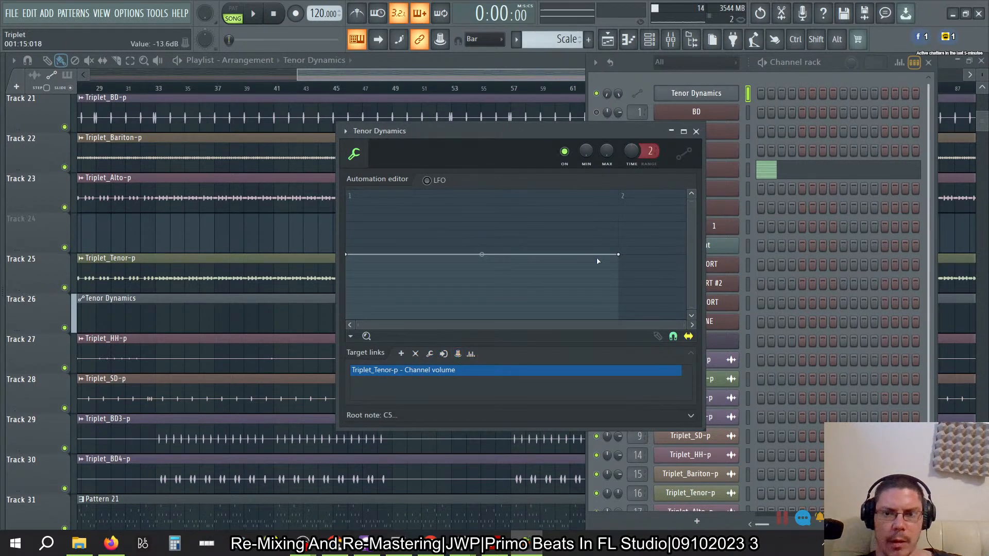
left_click_drag(619, 255, 570, 222)
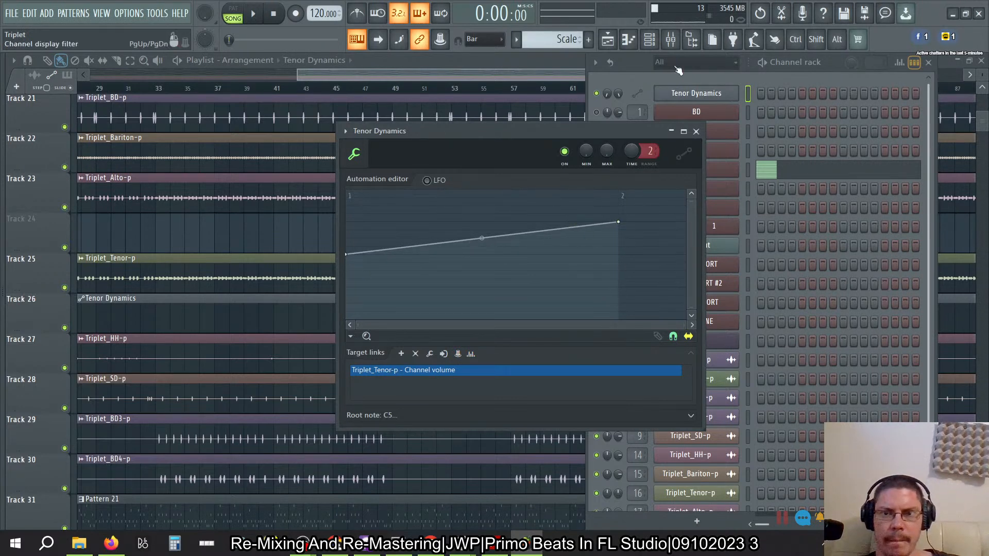
- Reset the Triplet_Tenor-p channel volume to its default and copy that value
left_click(640, 78)
left_click_drag(635, 473, 634, 480)
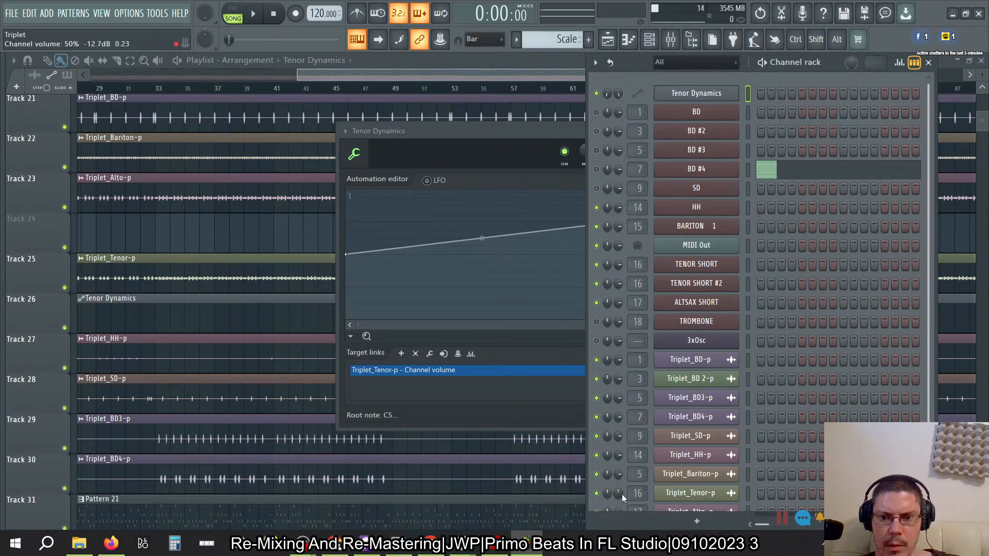
right_click(622, 494)
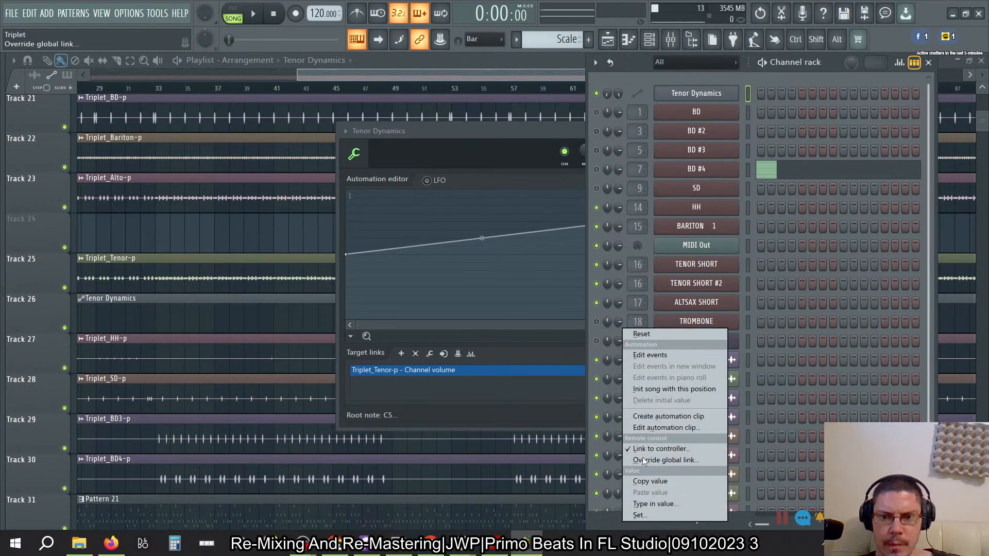
left_click(654, 333)
right_click(621, 497)
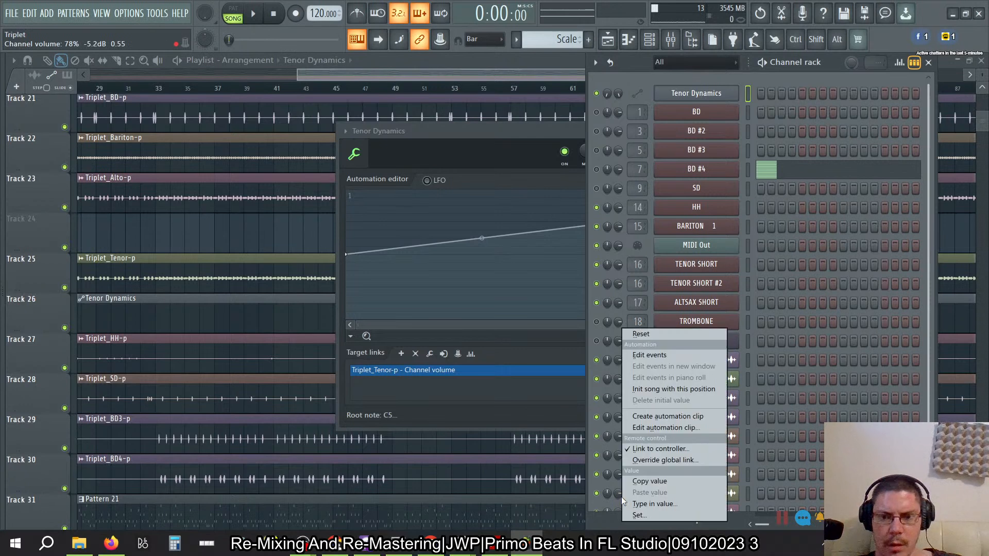
left_click(647, 481)
- Paste the copied 78% value onto both the start and end points of the Tenor Dynamics envelope
right_click(347, 254)
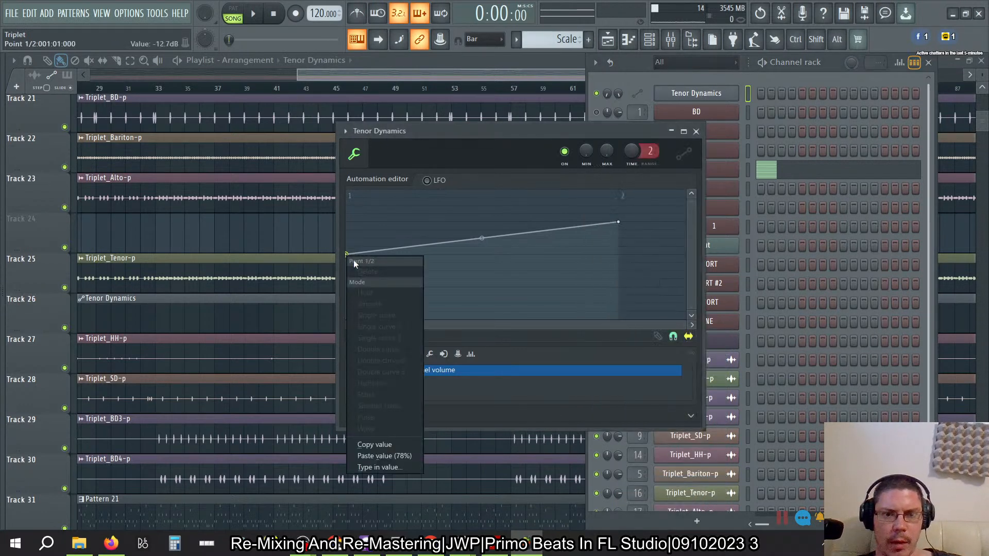
left_click(368, 456)
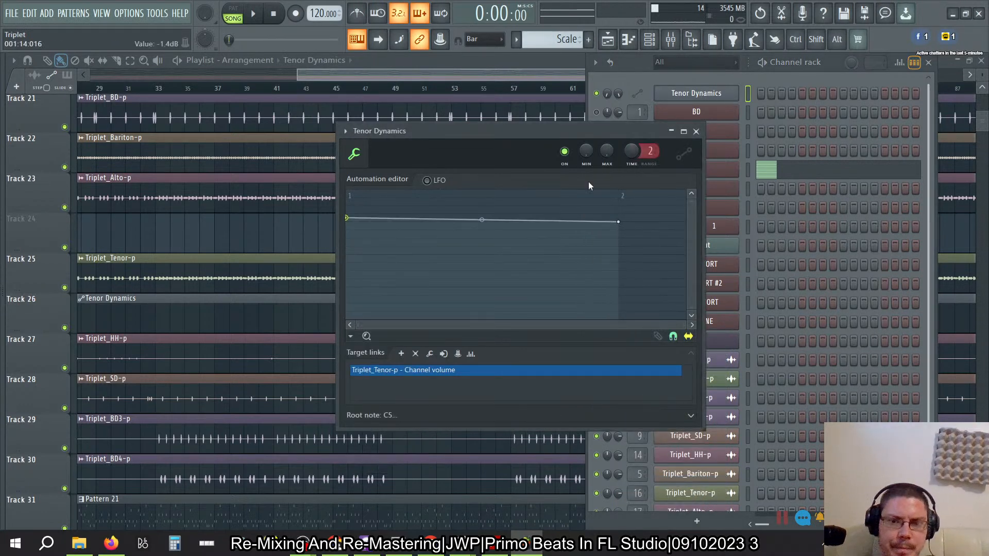
right_click(619, 221)
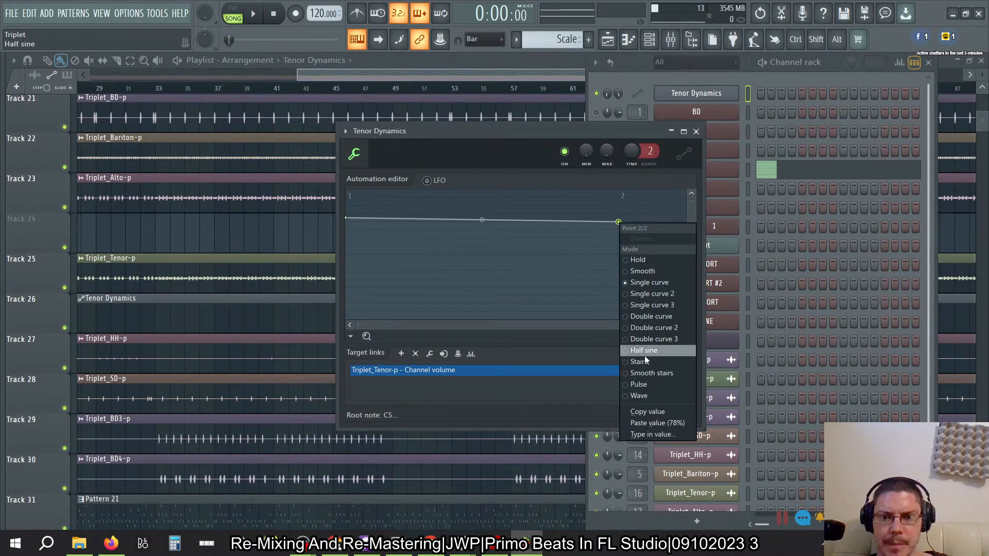
left_click(645, 423)
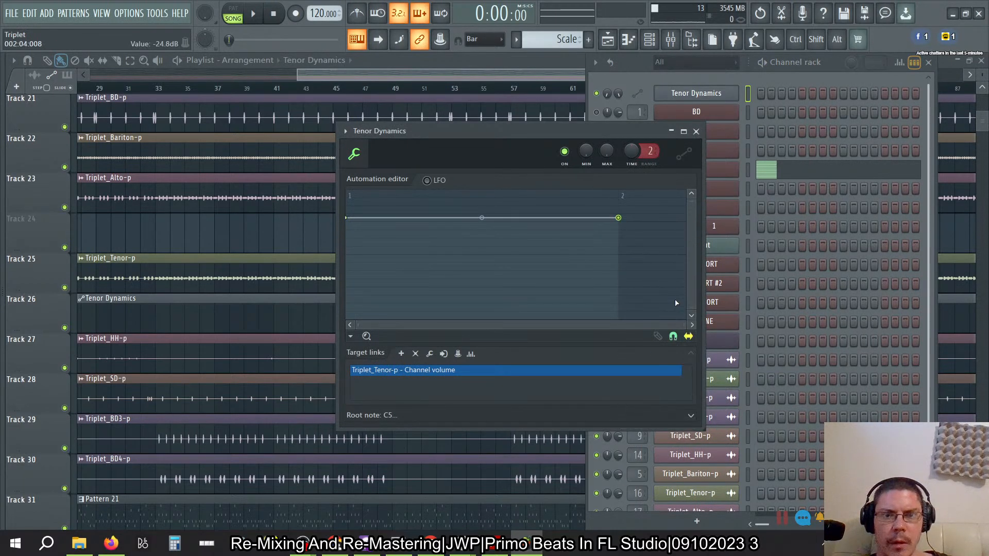
- Examine the Tenor Dynamics automation editor's root note section, envelope options and channel options
left_click(691, 416)
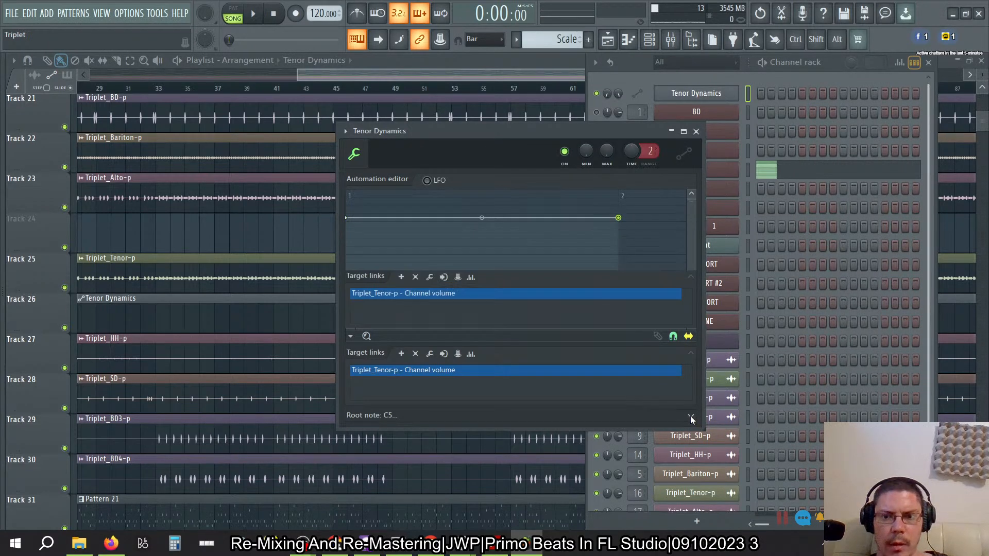
left_click(691, 339)
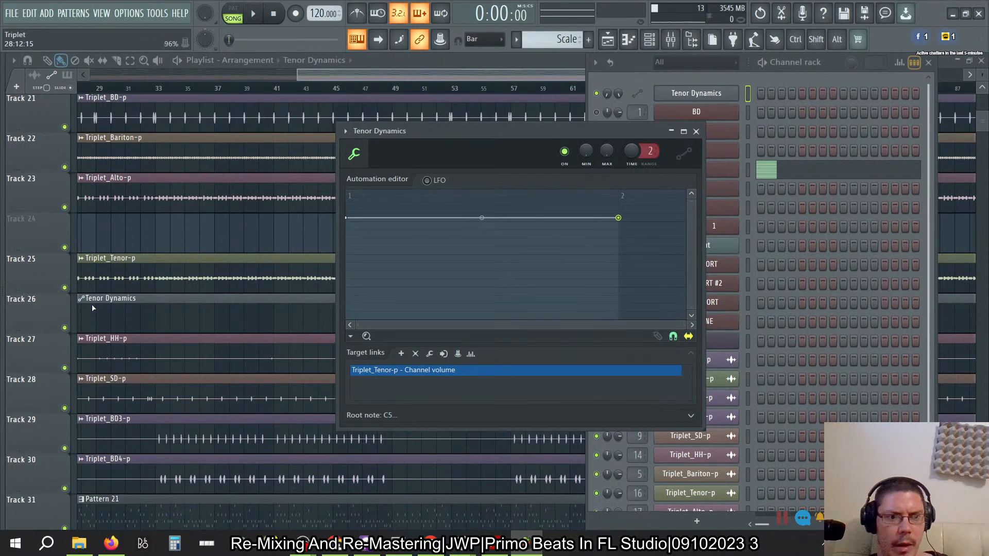
left_click(123, 302)
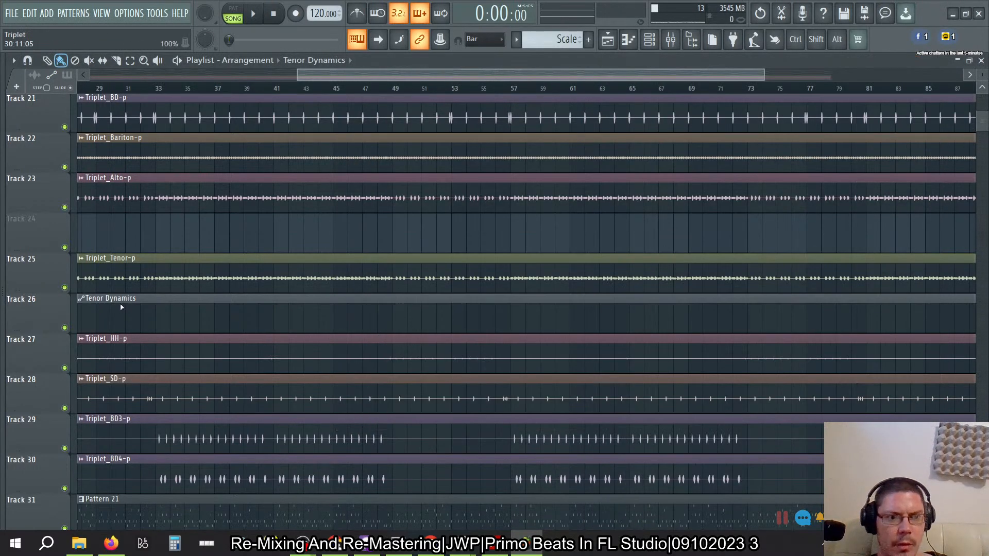
left_click(123, 302)
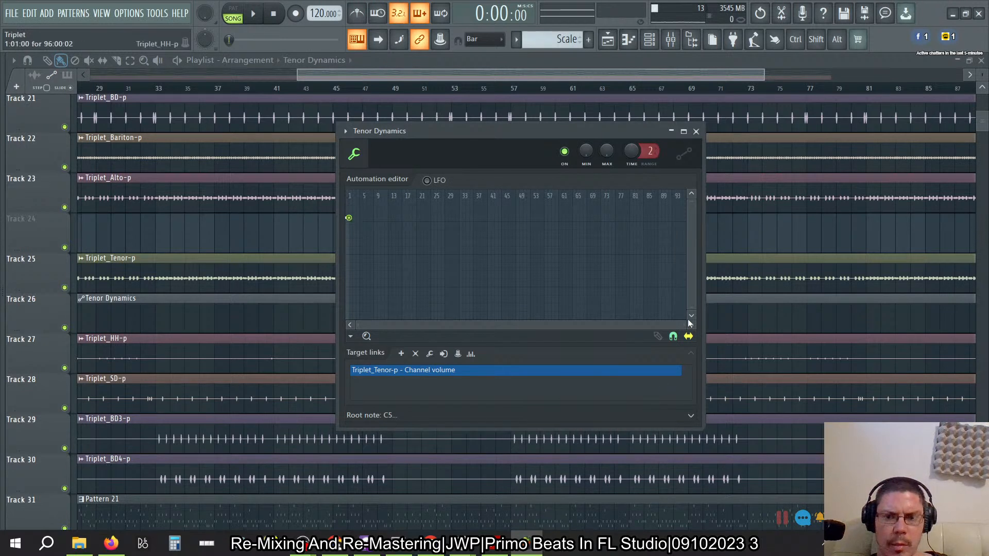
left_click(351, 336)
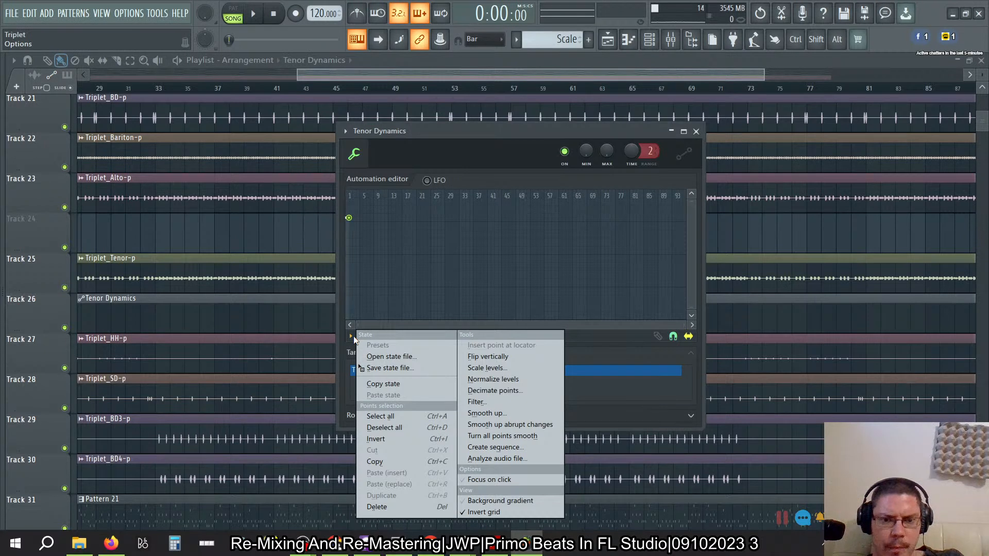
left_click(577, 352)
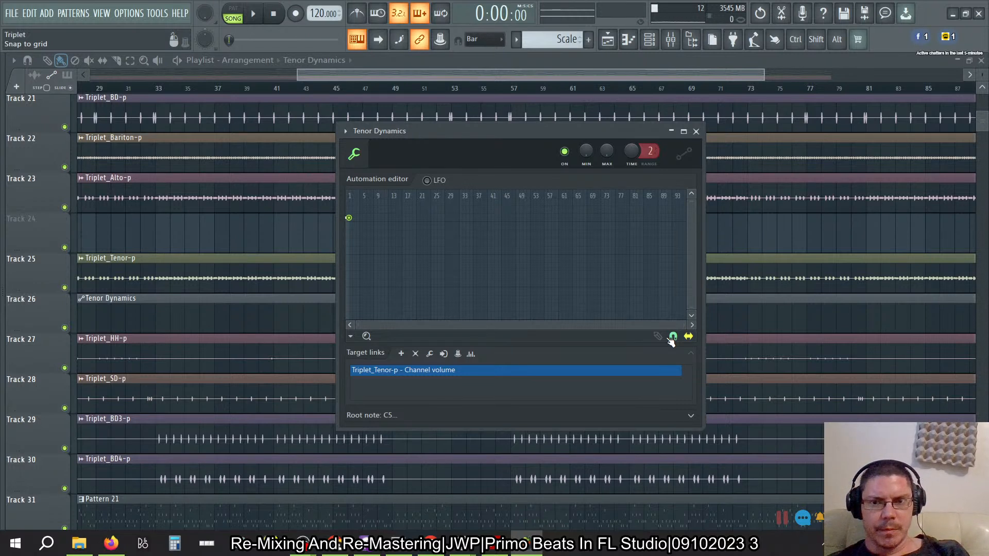
left_click(345, 131)
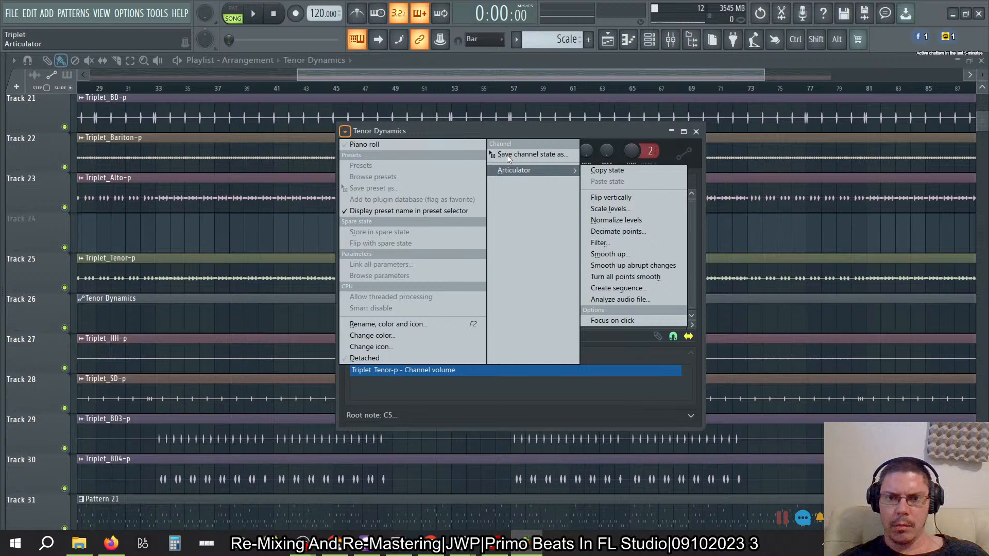
left_click(555, 130)
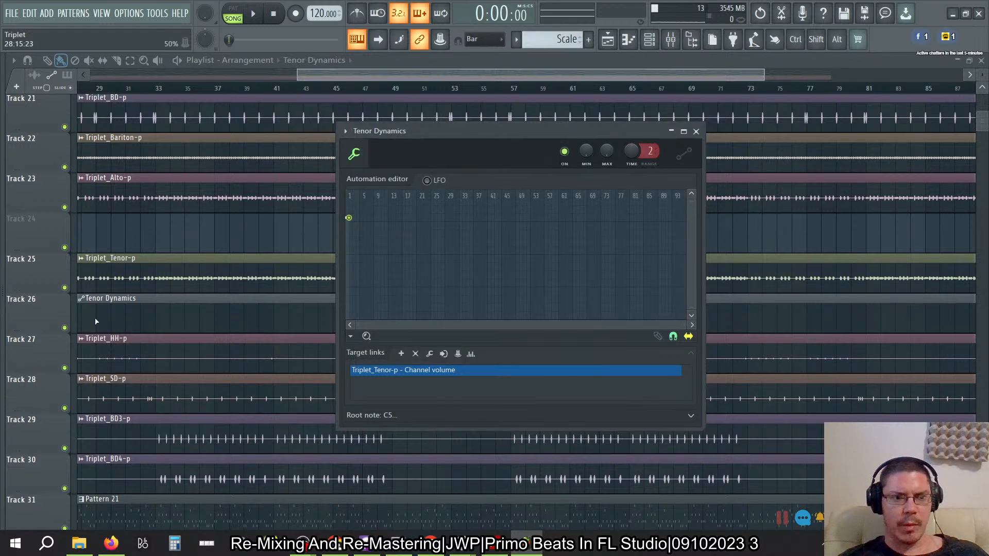
- Extend the Tenor Dynamics envelope on Track 26 by moving its end point to about bar 18, slightly lower than its start
scroll(158, 325, "left", 5)
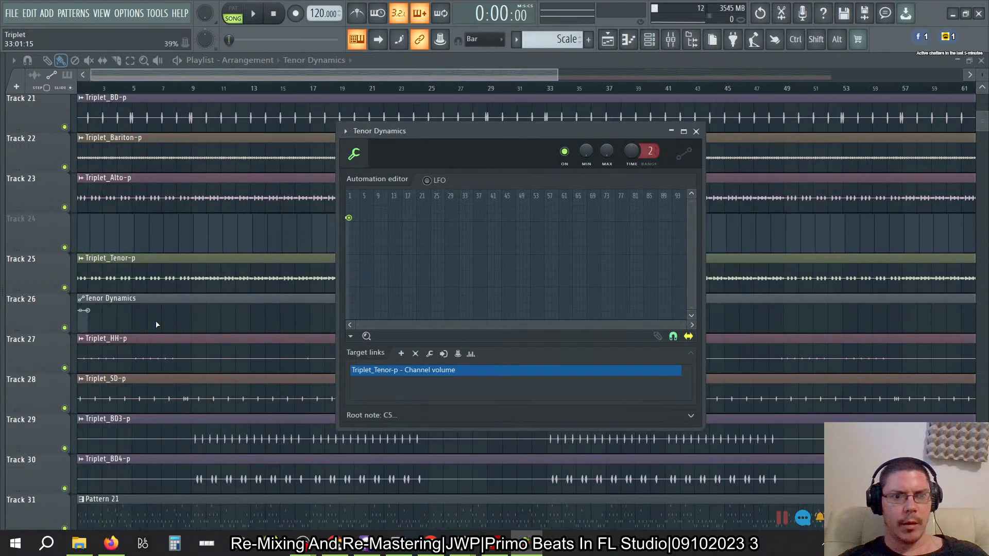
scroll(157, 324, "down", 3)
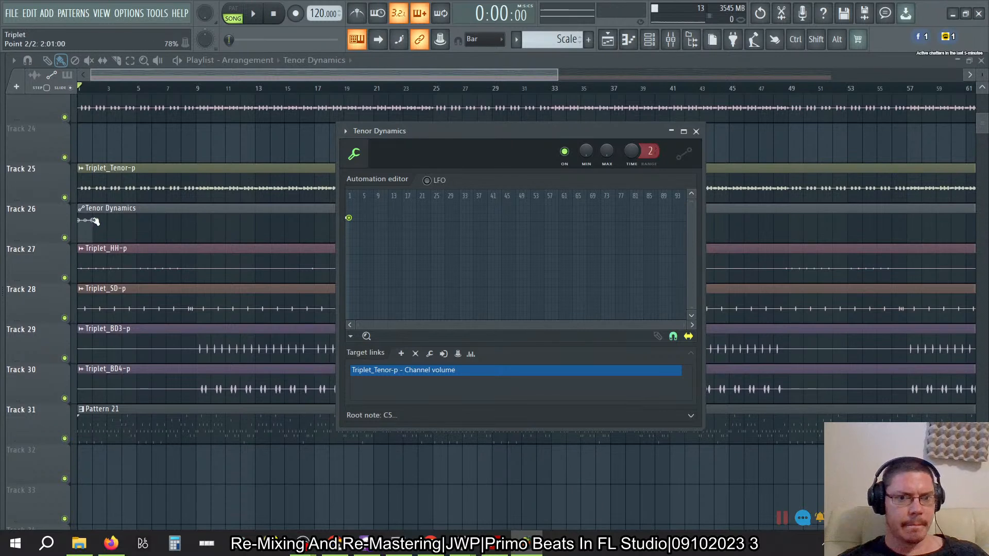
left_click_drag(95, 221, 332, 226)
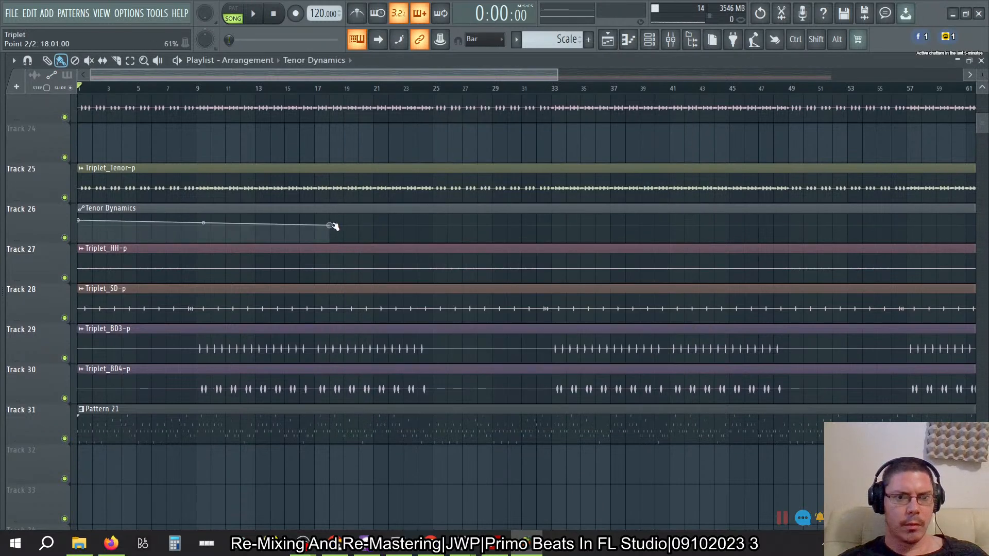
- Examine the Tenor Dynamics automation editor beside the playlist, including its LFO display
double_click(773, 56)
left_click(517, 416)
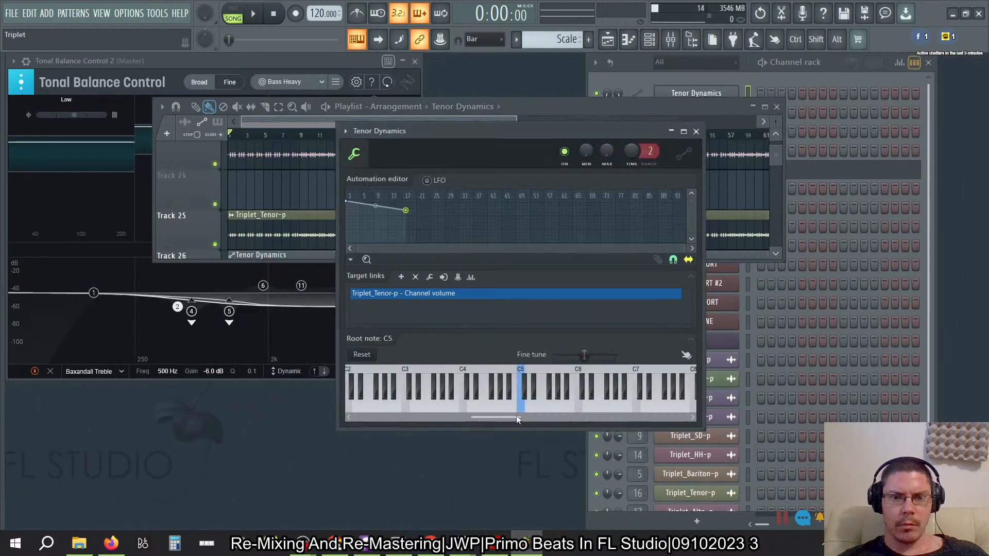
left_click_drag(495, 132, 682, 137)
left_click(661, 107)
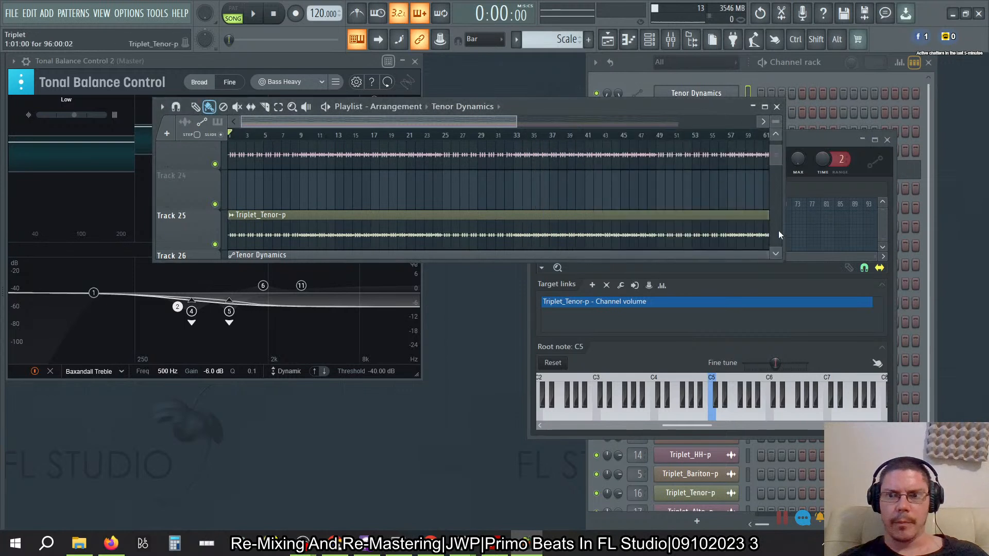
left_click(826, 137)
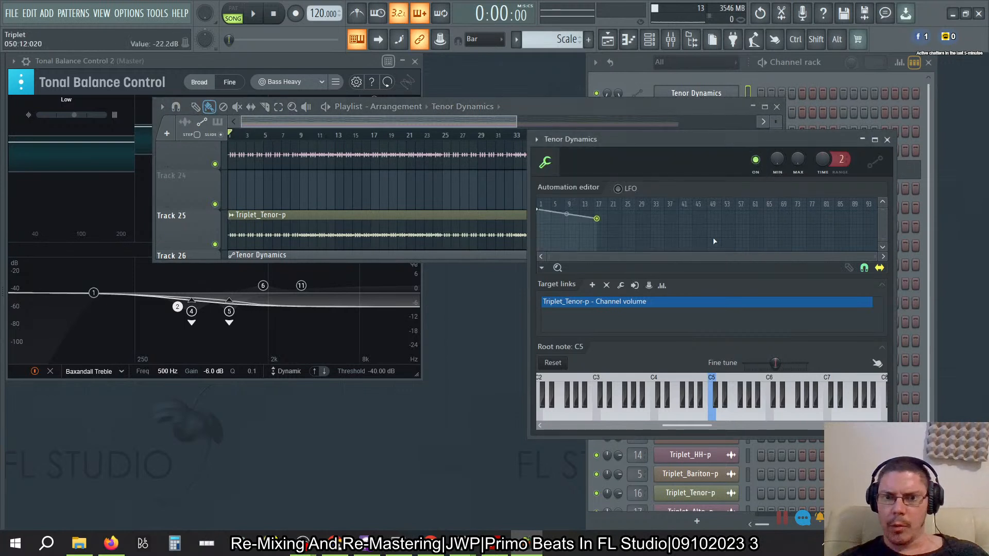
left_click(619, 189)
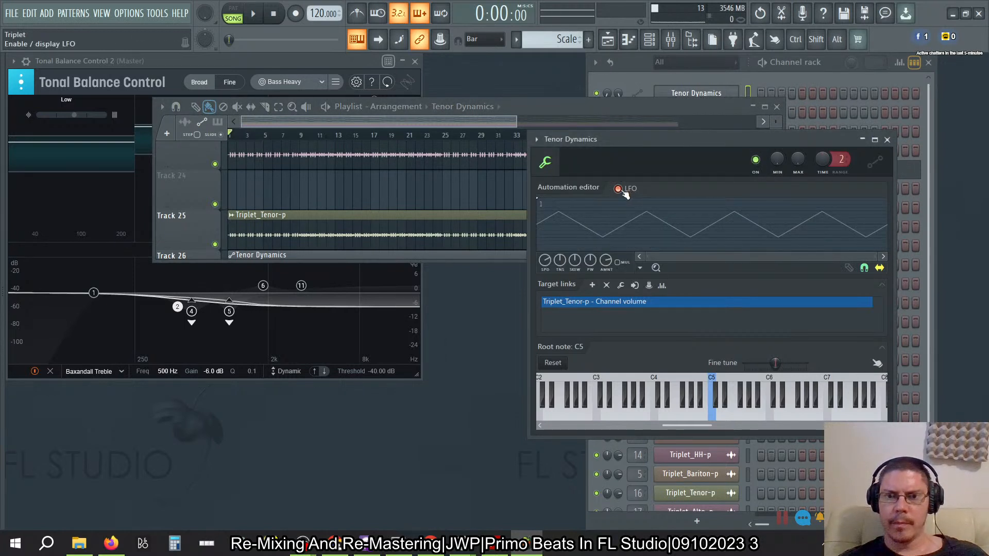
left_click(620, 190)
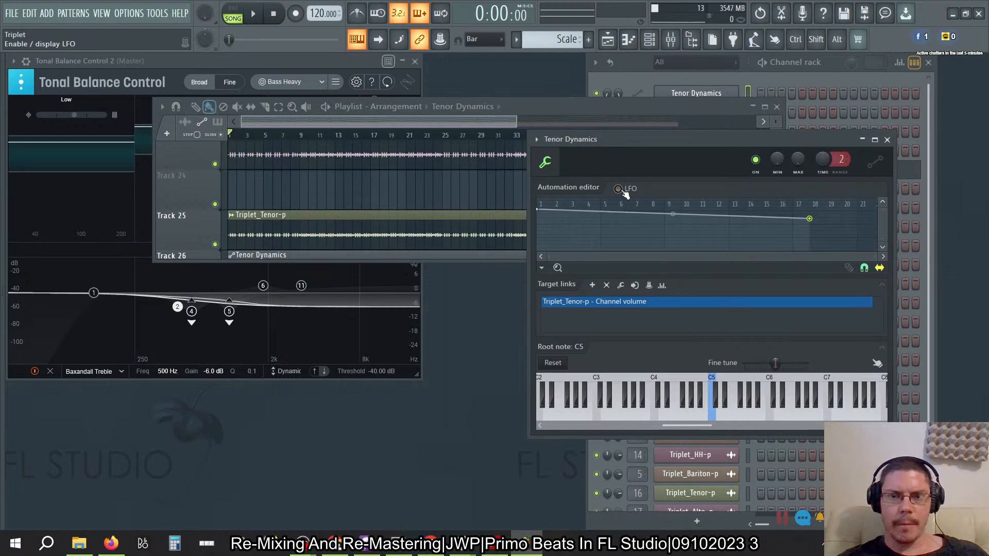
left_click(592, 108)
double_click(676, 105)
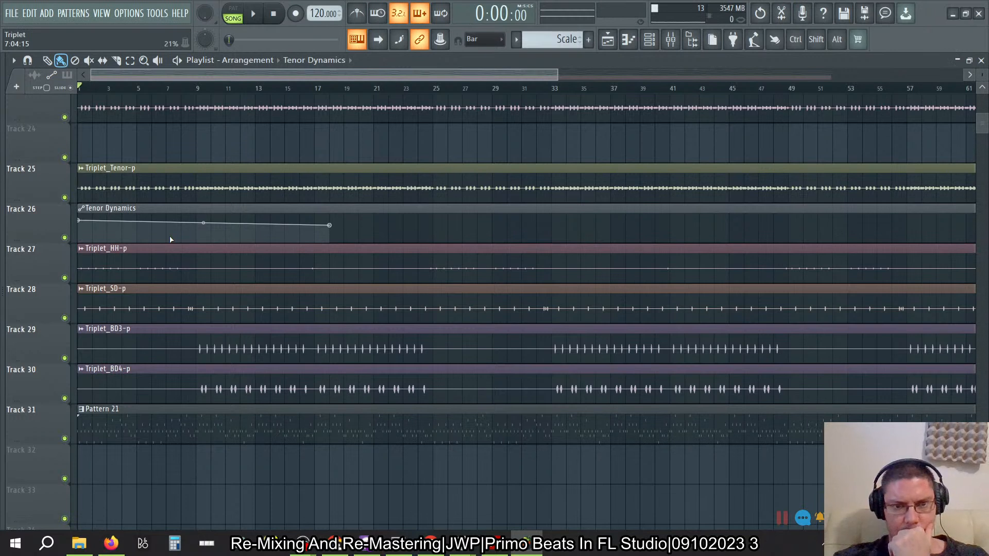
- Move the Tenor Dynamics end point on Track 26 to 16:16:20 at 55%
mouse_move(331, 225)
left_mouse_down()
mouse_move(358, 229)
mouse_move(325, 217)
mouse_move(334, 246)
mouse_move(333, 229)
mouse_move(315, 228)
left_mouse_up()
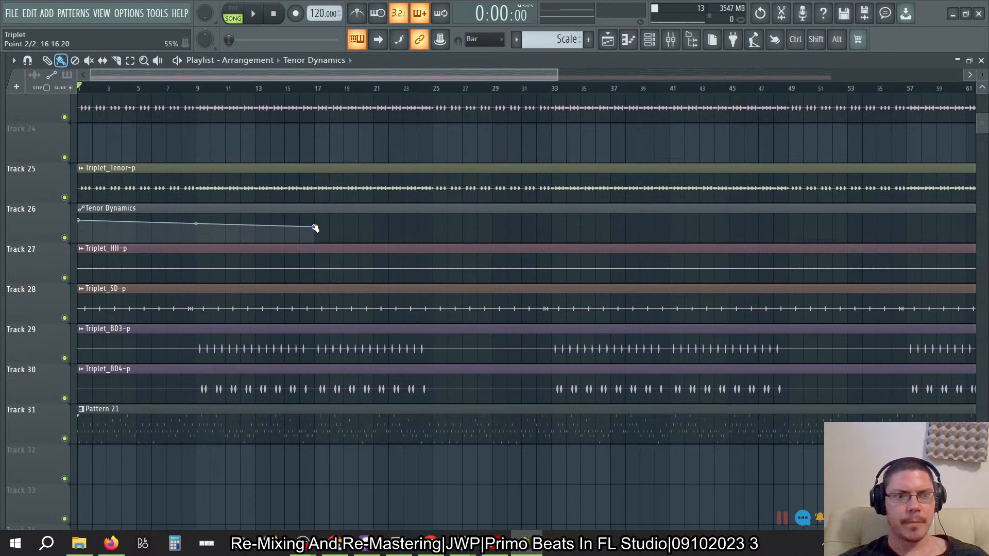
right_click(313, 227)
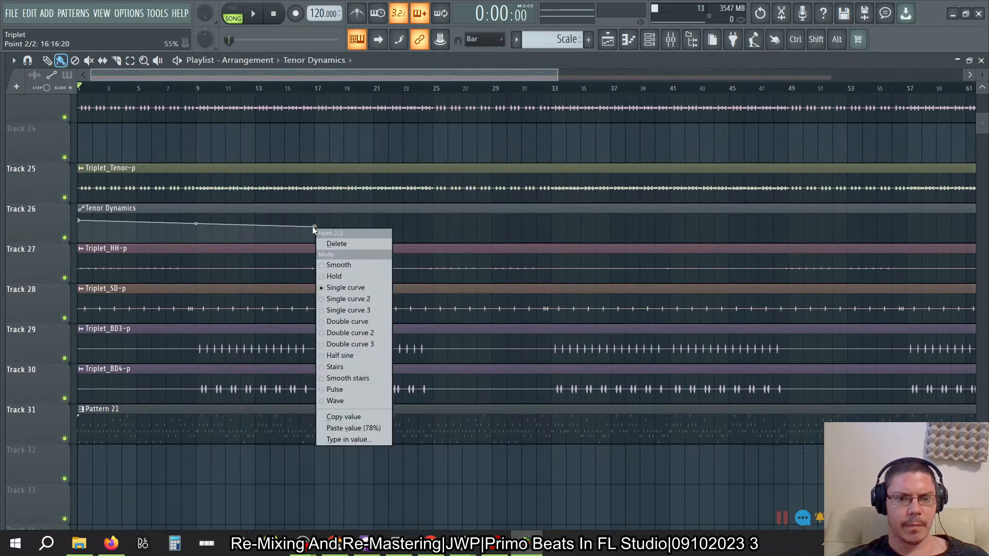
left_click(311, 207)
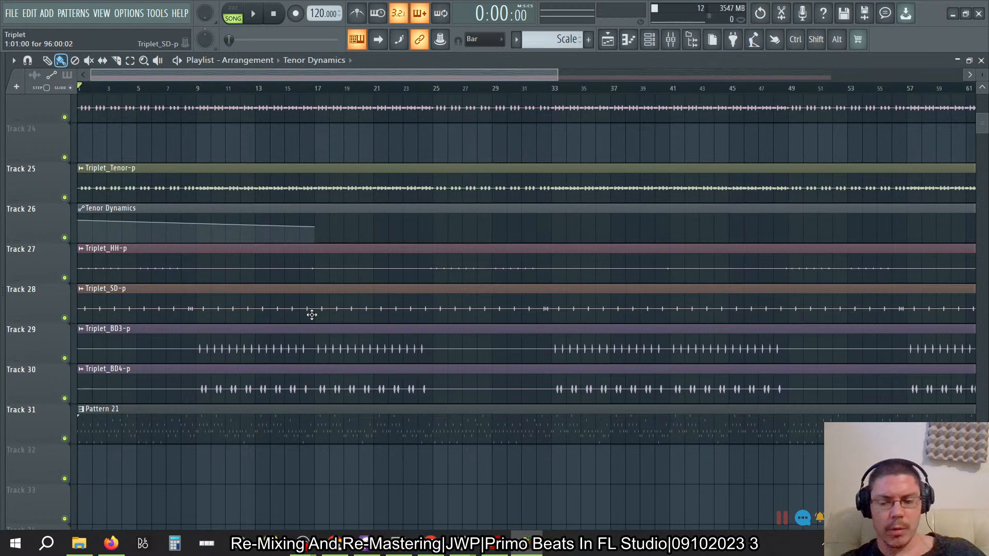
- Move the Tenor Dynamics end point on Track 26 to 8:16:20 and set its level to 79%
scroll(313, 315, "down", 3)
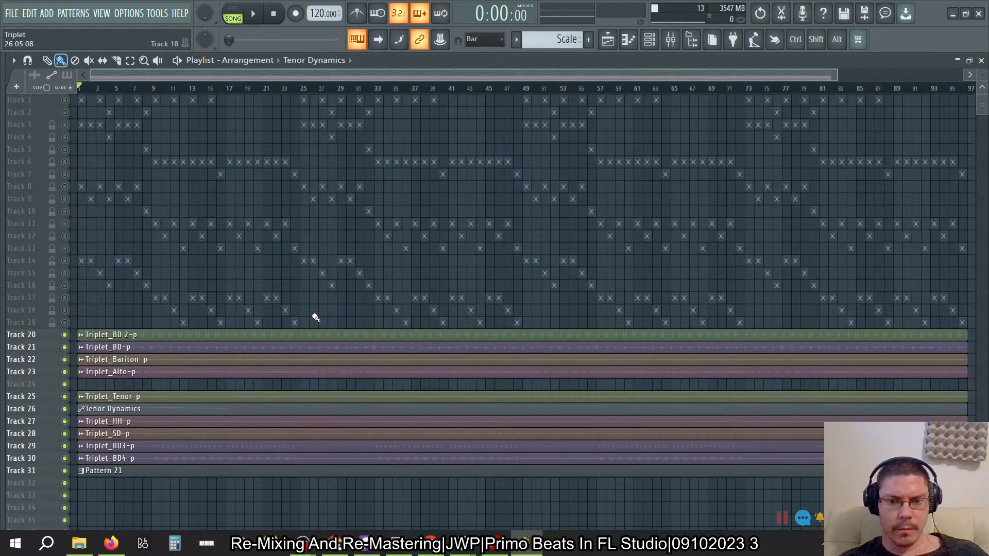
key("ctrl")
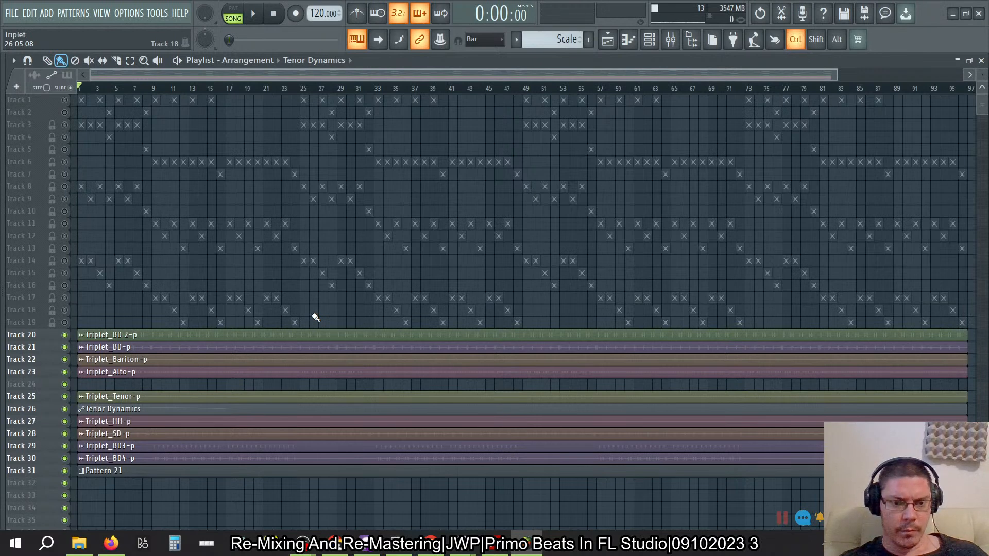
scroll(316, 318, "up", 3)
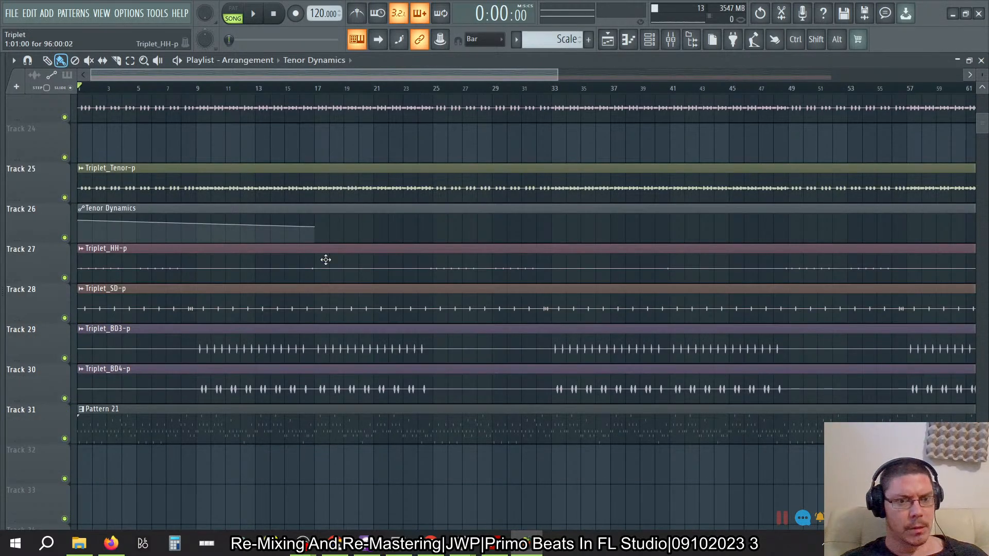
left_click_drag(314, 227, 201, 222)
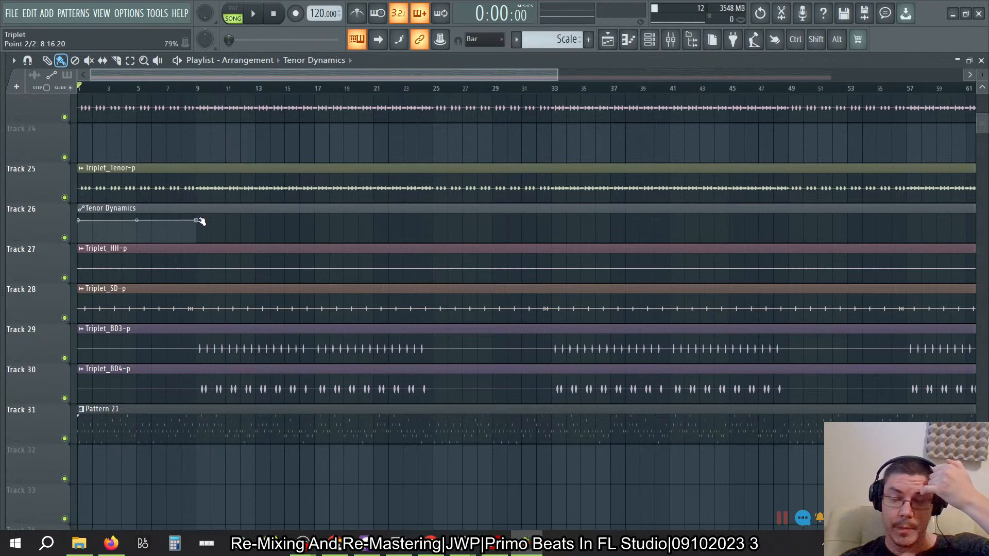
- Check that the Triplet_Tenor-p channel volume is linked to the Tenor Dynamics controller and accept the link settings
left_click(673, 41)
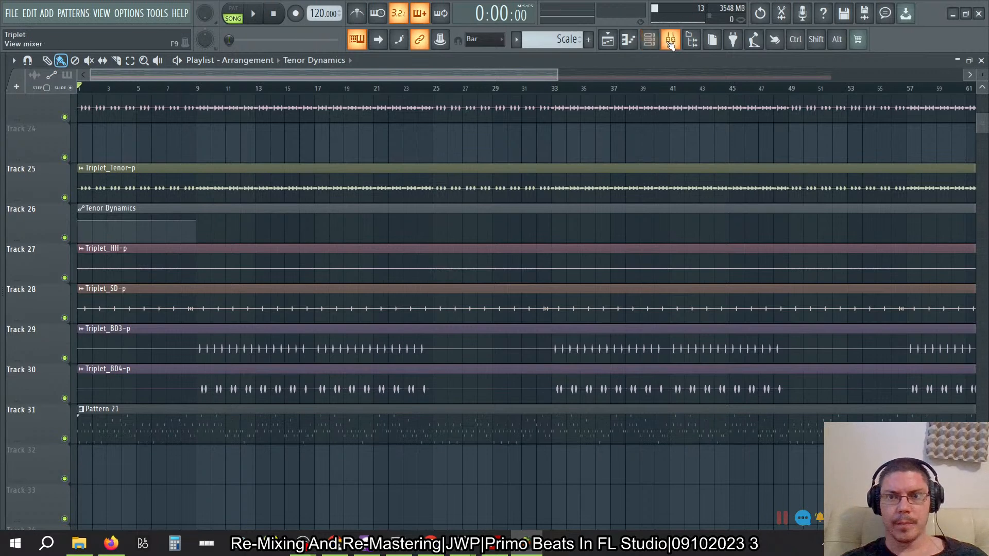
left_click(672, 41)
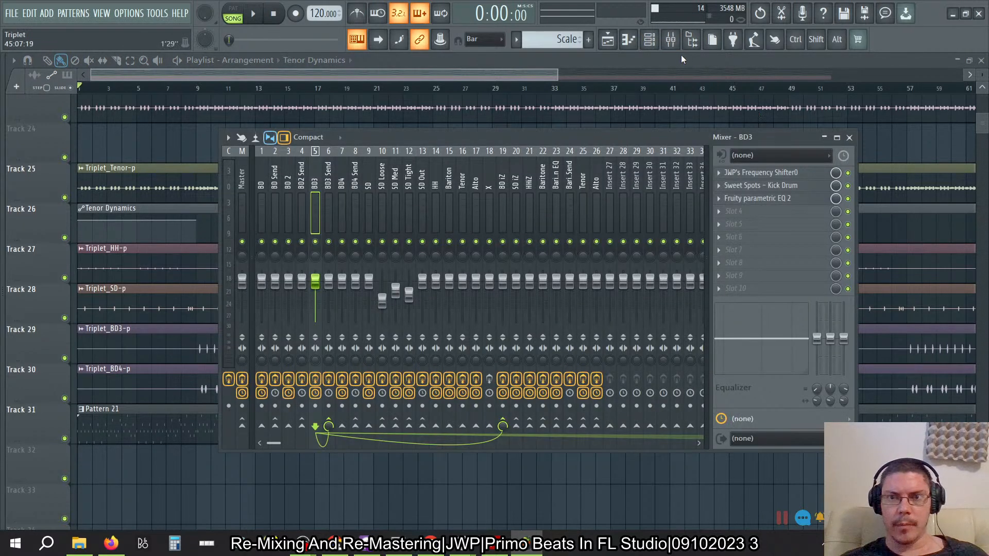
left_click(650, 39)
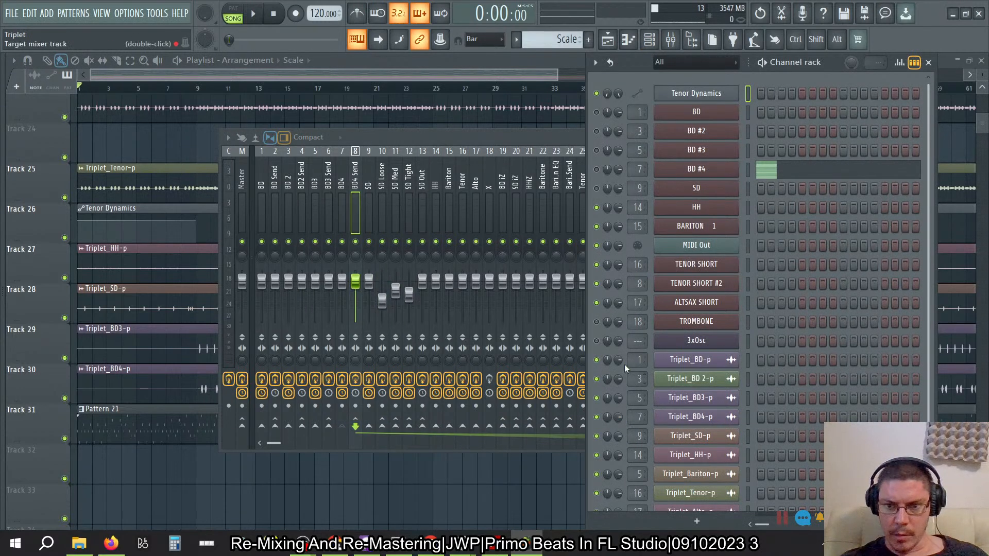
right_click(620, 496)
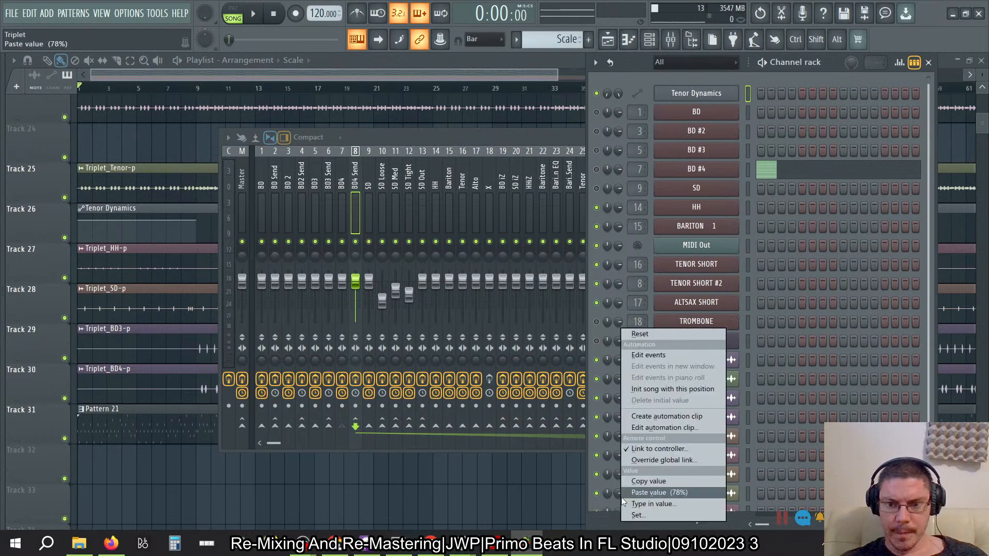
left_click(649, 449)
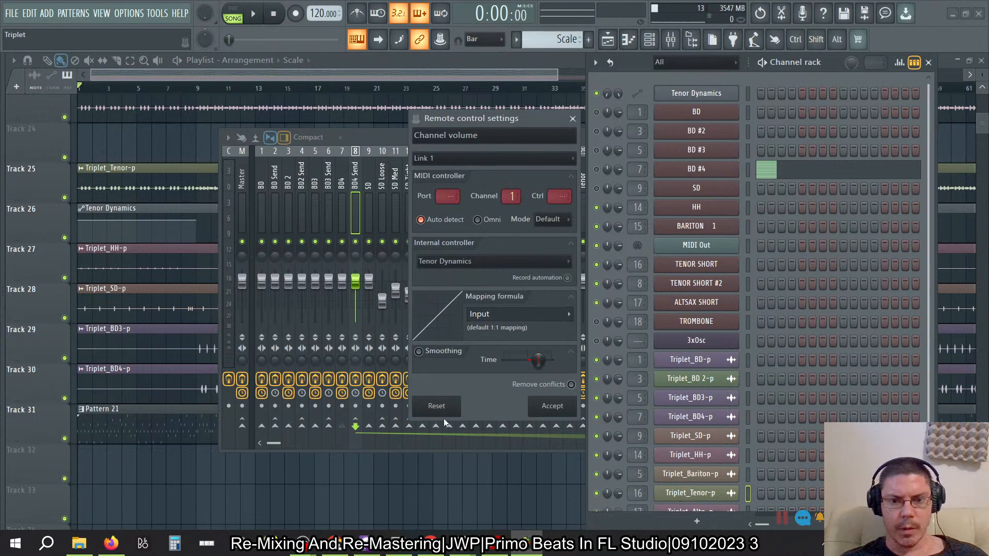
left_click(549, 410)
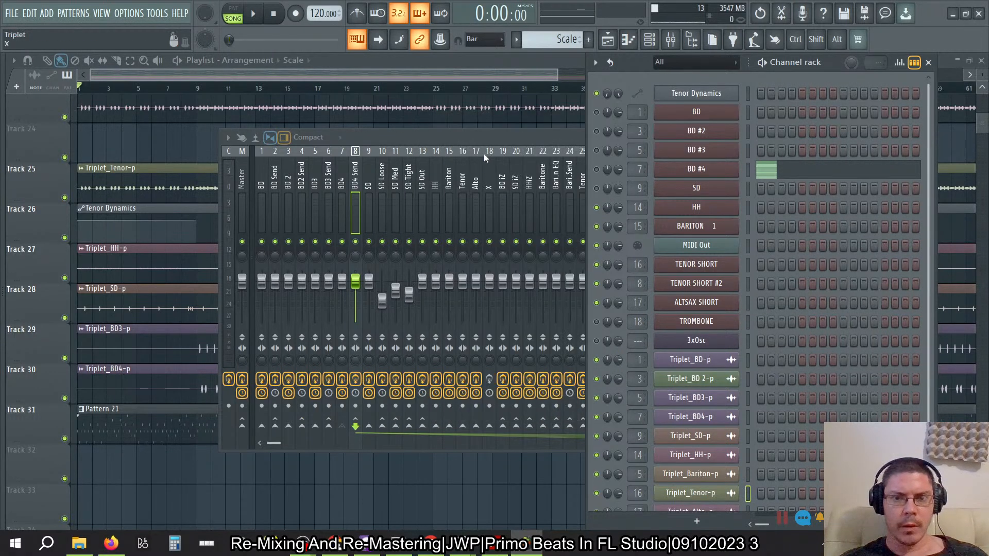
- Open Neutron 3 on the second Tenor mixer track, insert 25
left_click(464, 170)
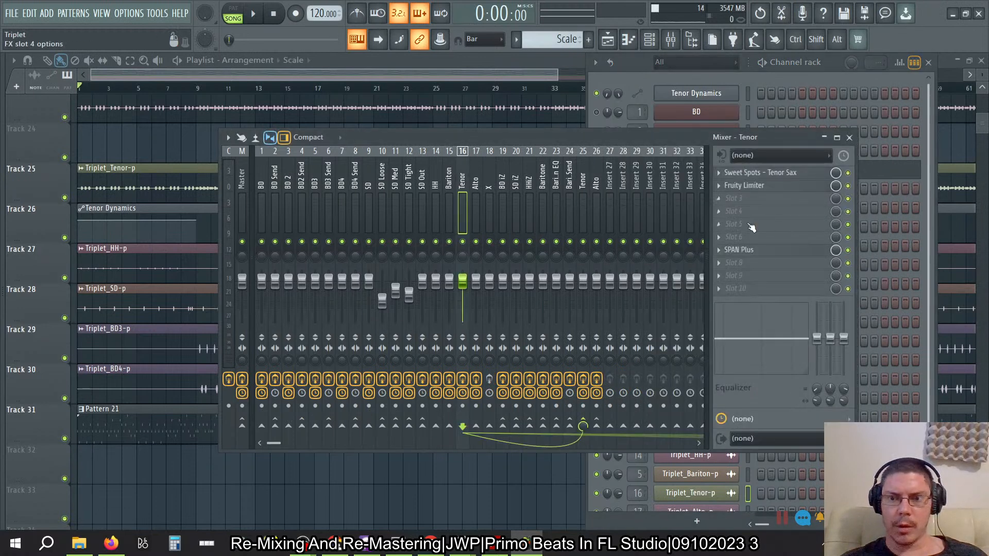
left_click(569, 173)
left_click(582, 175)
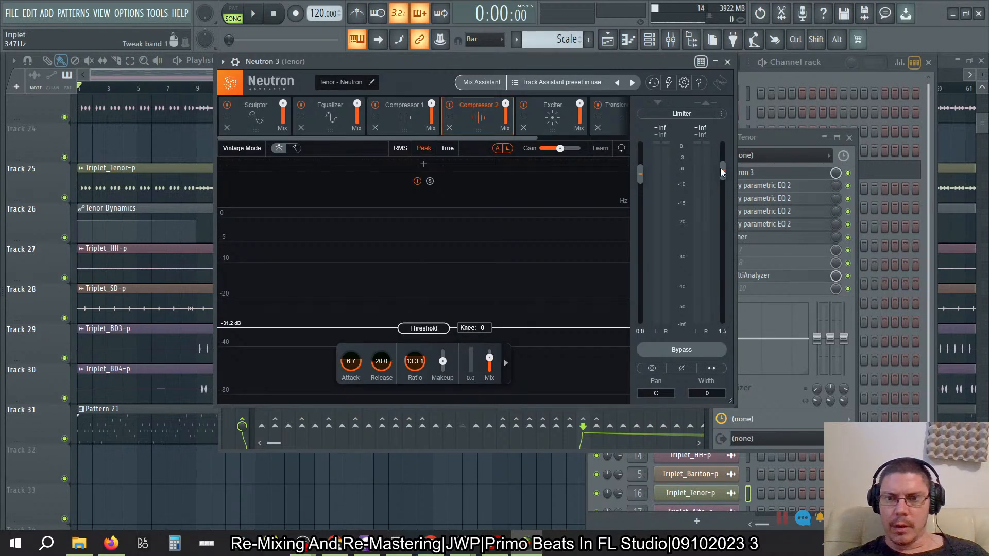
- Nudge Neutron 3's global output gain to 2.1 dB and return it to 1.5 dB
right_click(721, 170)
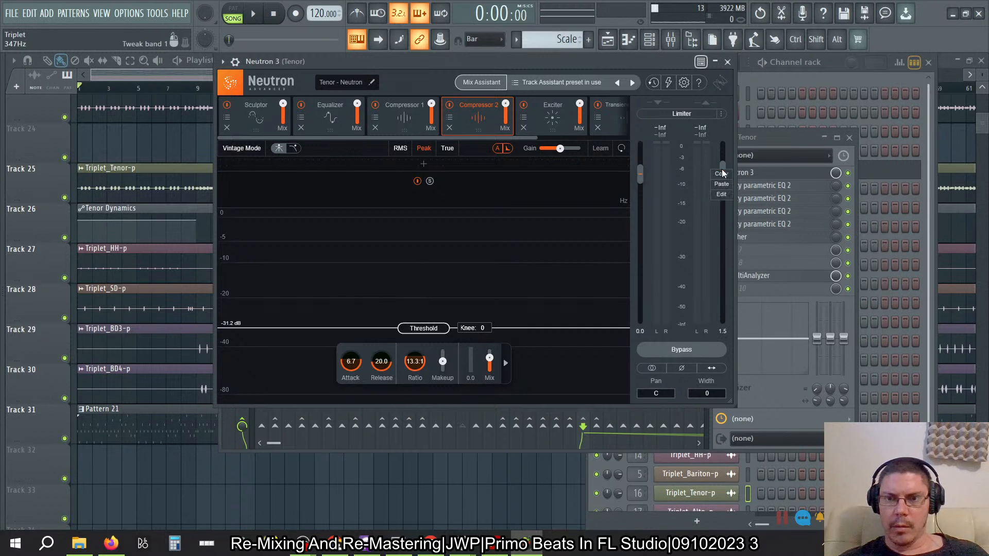
left_click(724, 195)
key("Return")
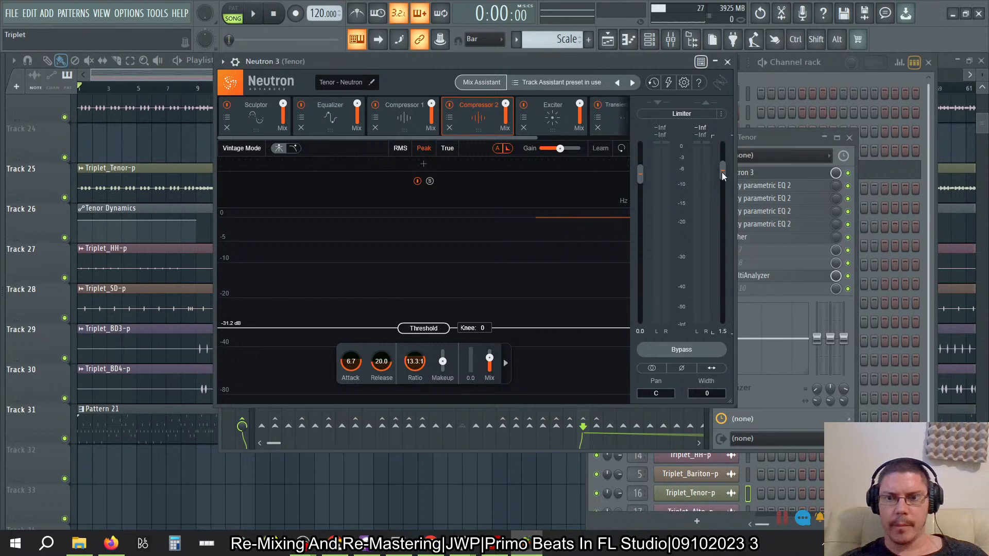
left_click_drag(722, 165, 722, 159)
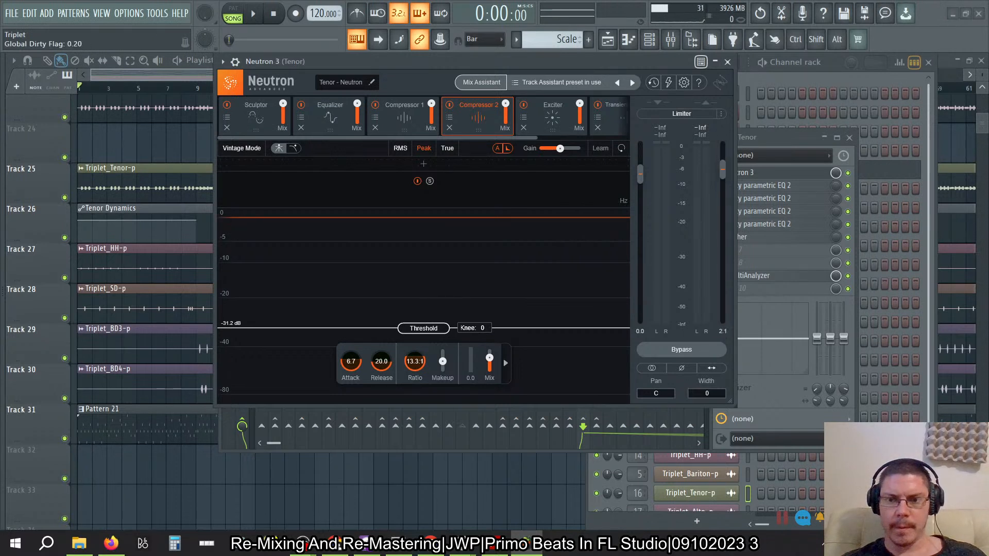
left_click_drag(722, 329, 724, 336)
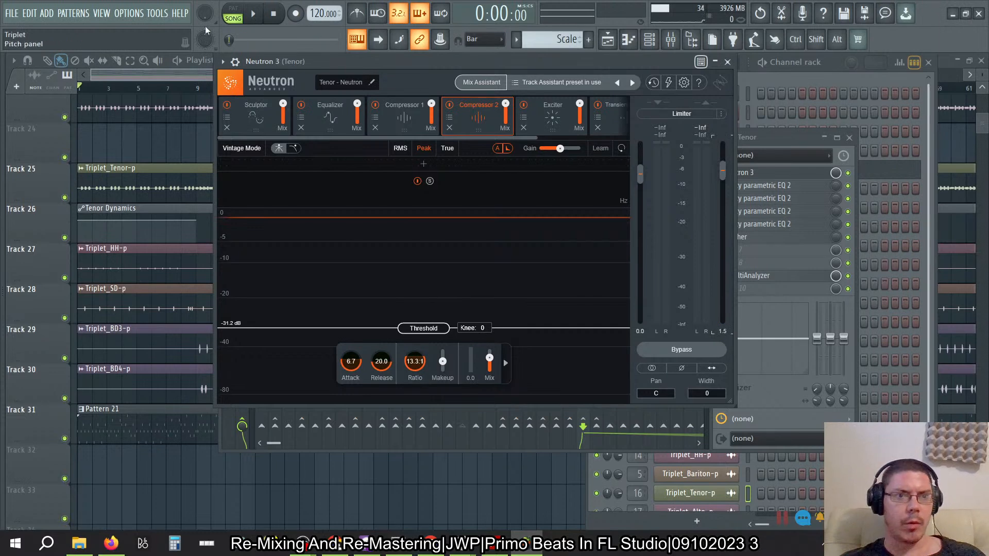
- Link the last tweaked Neutron 3 parameter, Global Dirty Flag, to the Tenor Dynamics automation clip as its internal controller
left_click(156, 13)
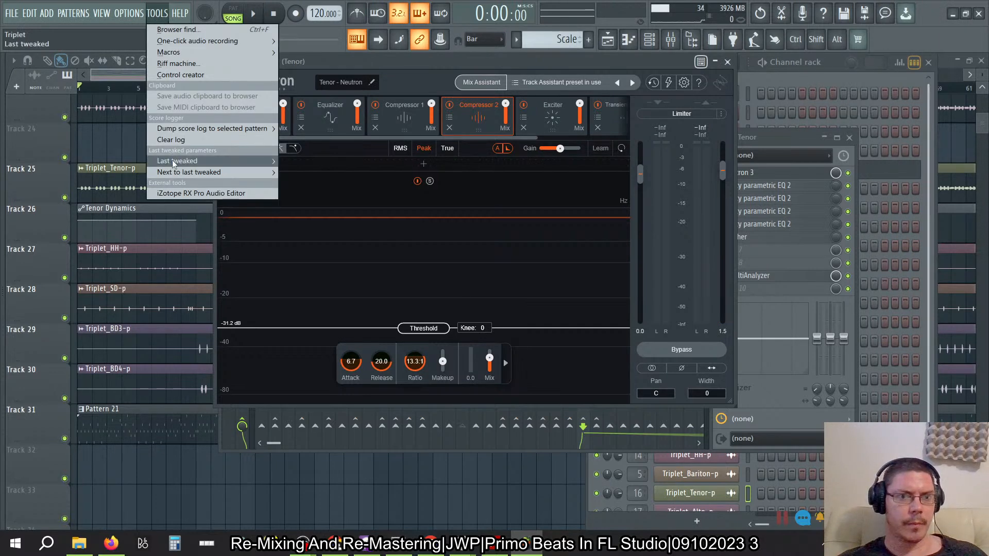
mouse_move(254, 166)
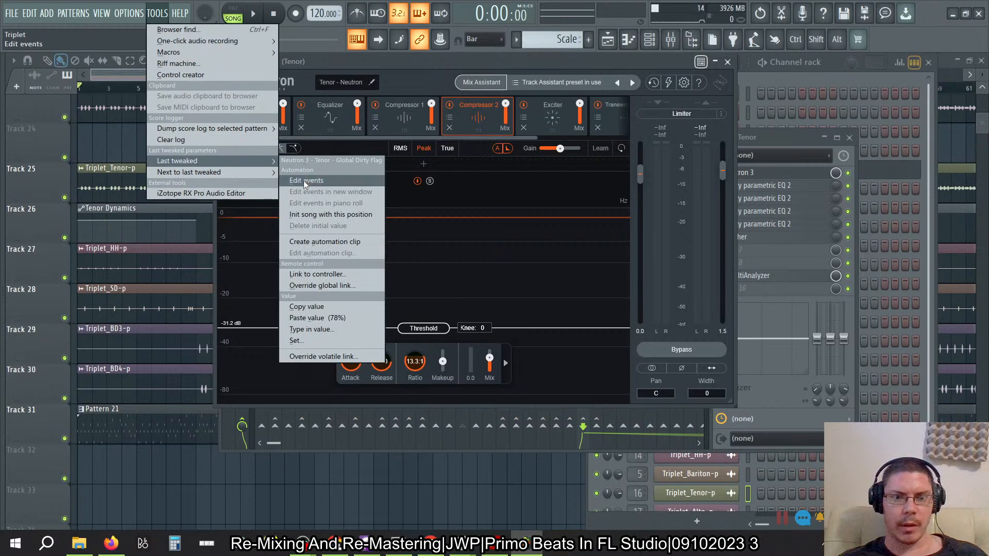
left_click(314, 274)
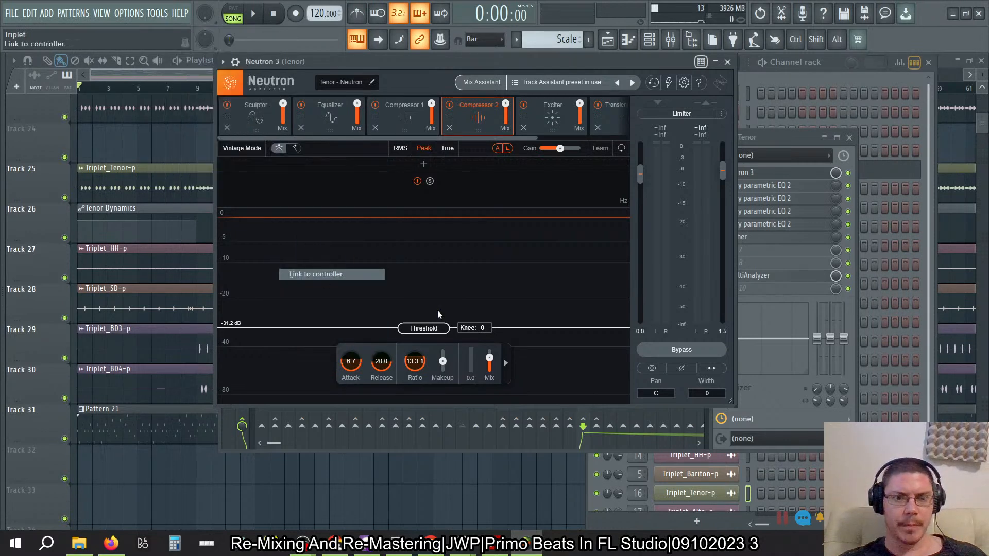
left_click(552, 250)
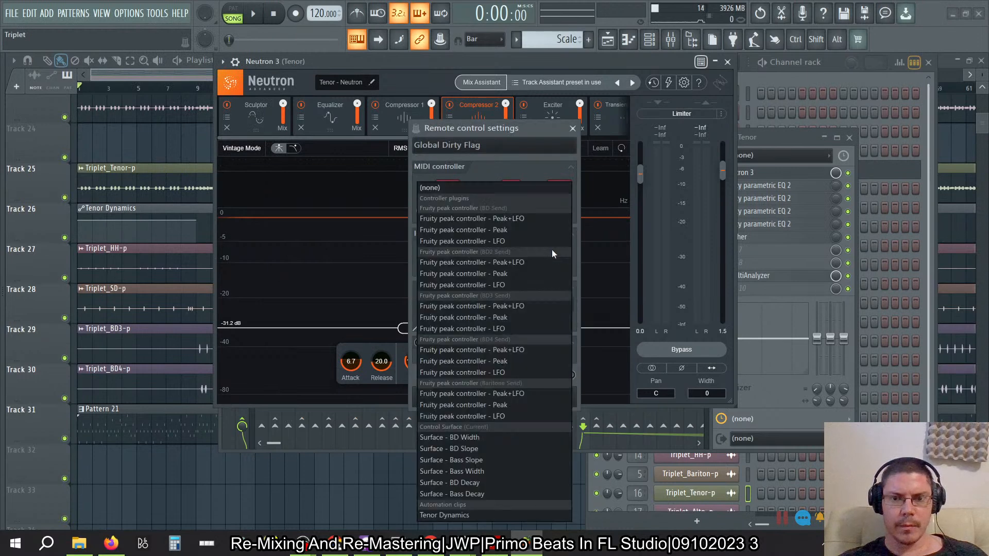
left_click(483, 514)
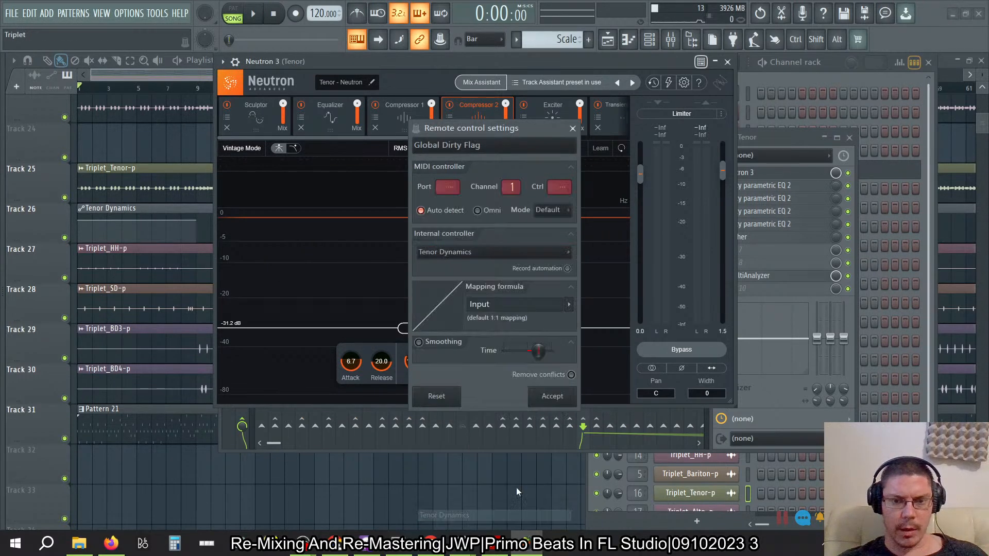
left_click(550, 398)
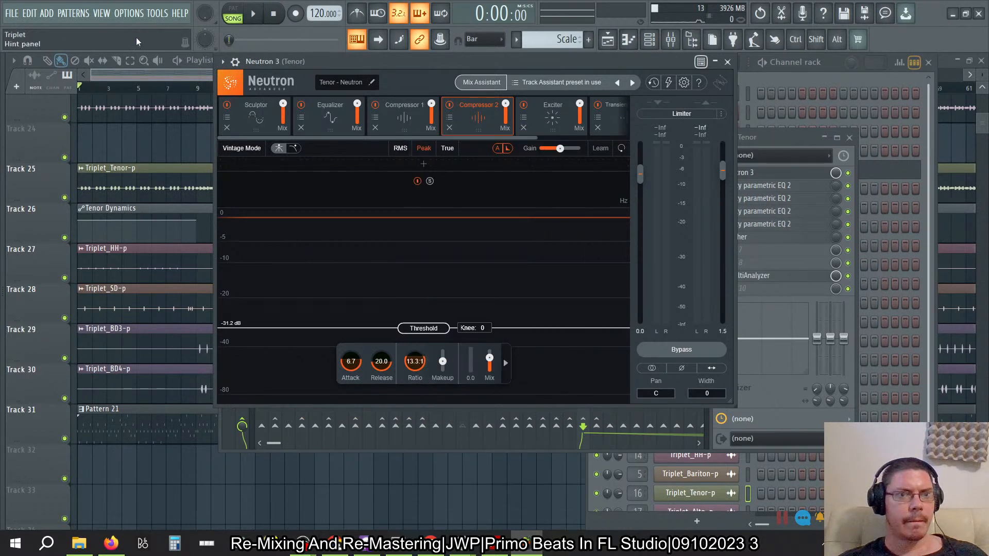
- Lower the start point of the Tenor Dynamics envelope to 71%, and paste the copied last tweaked Neutron value onto it
left_click(80, 224)
left_click_drag(79, 224, 77, 221)
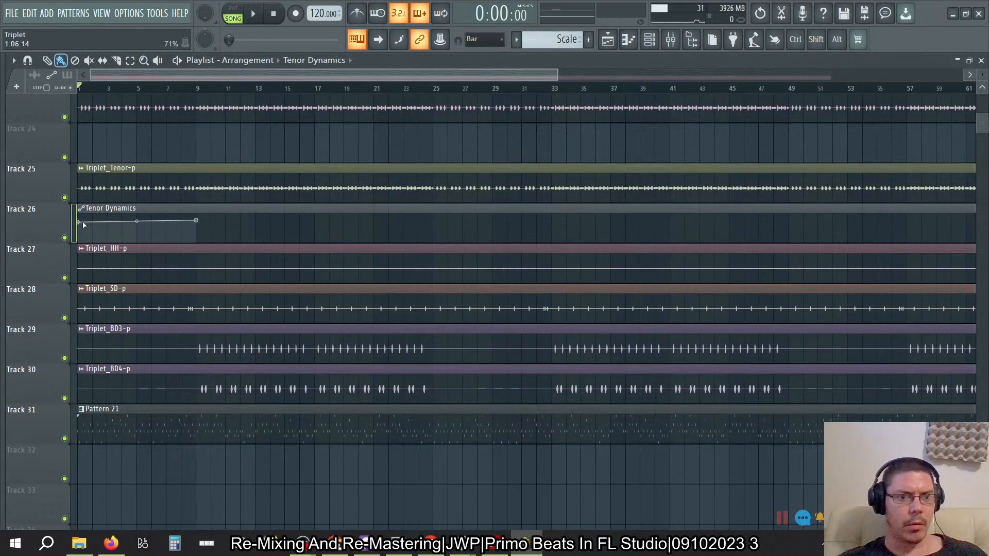
left_click(157, 13)
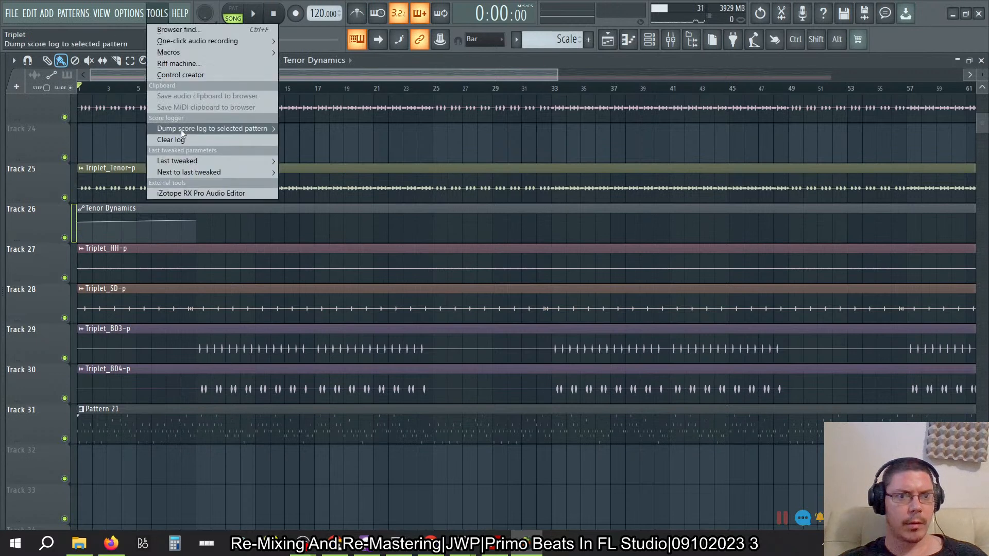
mouse_move(179, 161)
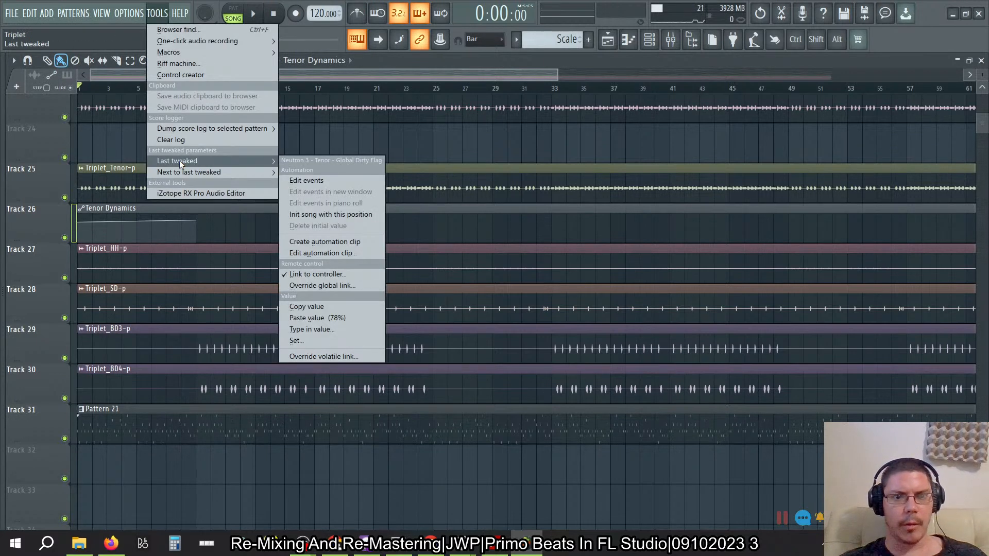
left_click(316, 307)
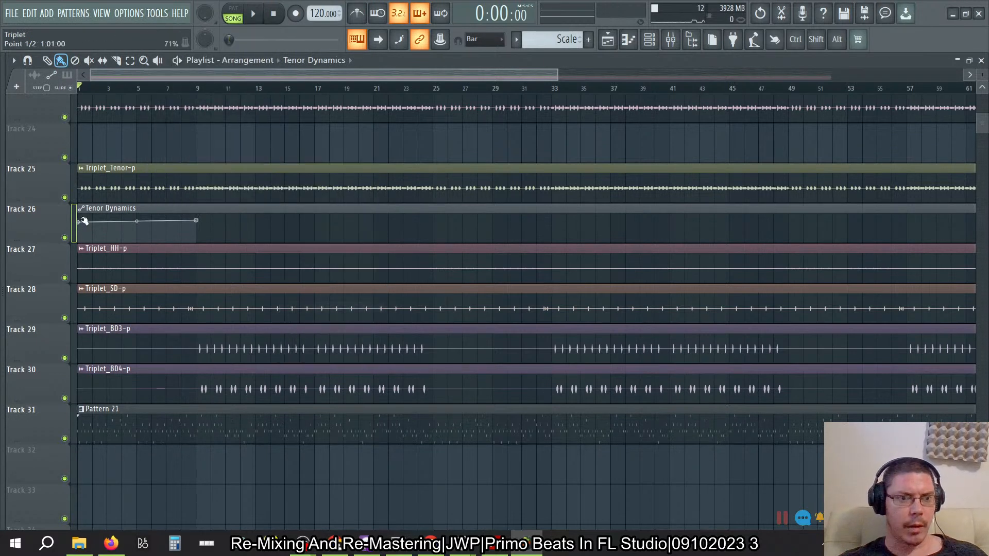
right_click(80, 221)
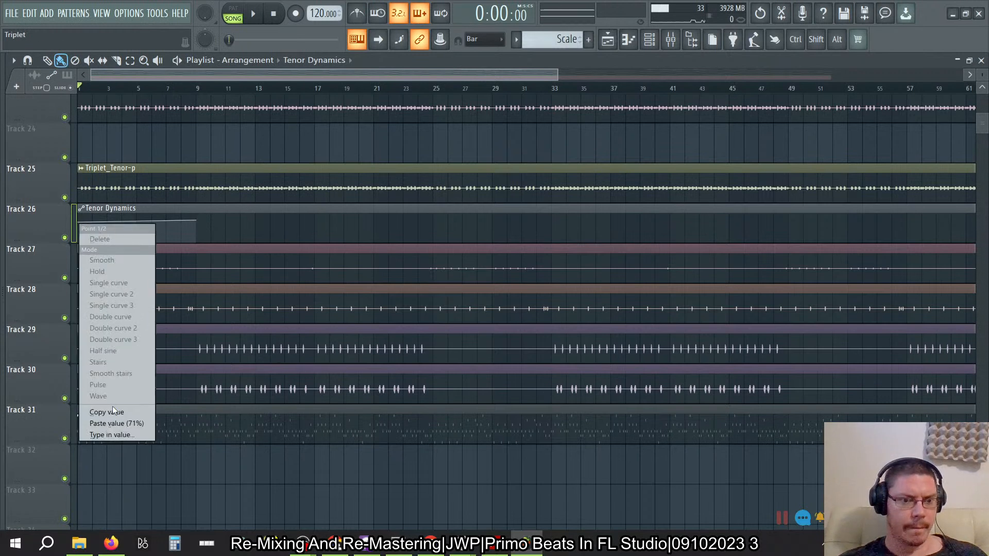
left_click(112, 425)
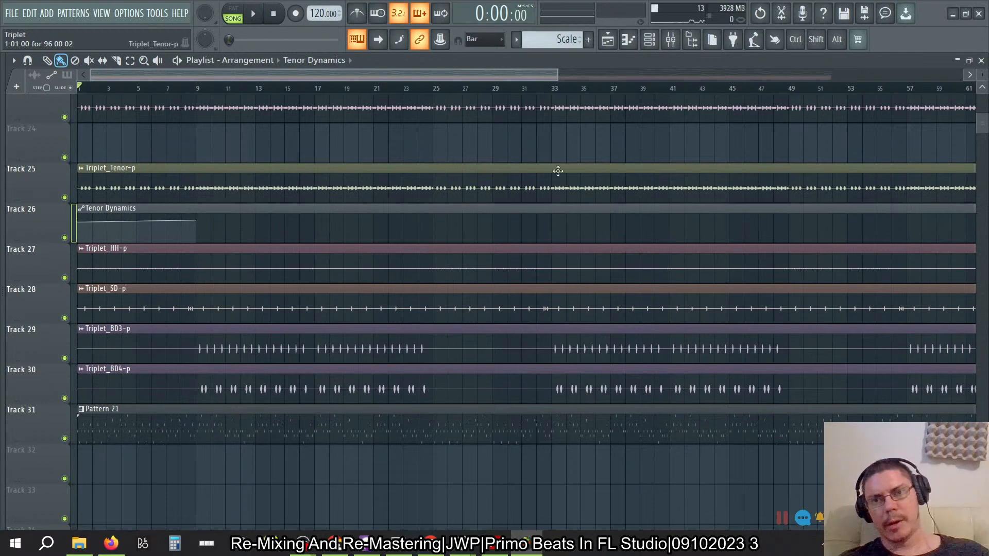
- Reopen the mixer on the Tenor track, check the live show on BandLab in Firefox, and return to Neutron 3 in FL Studio
left_click(671, 39)
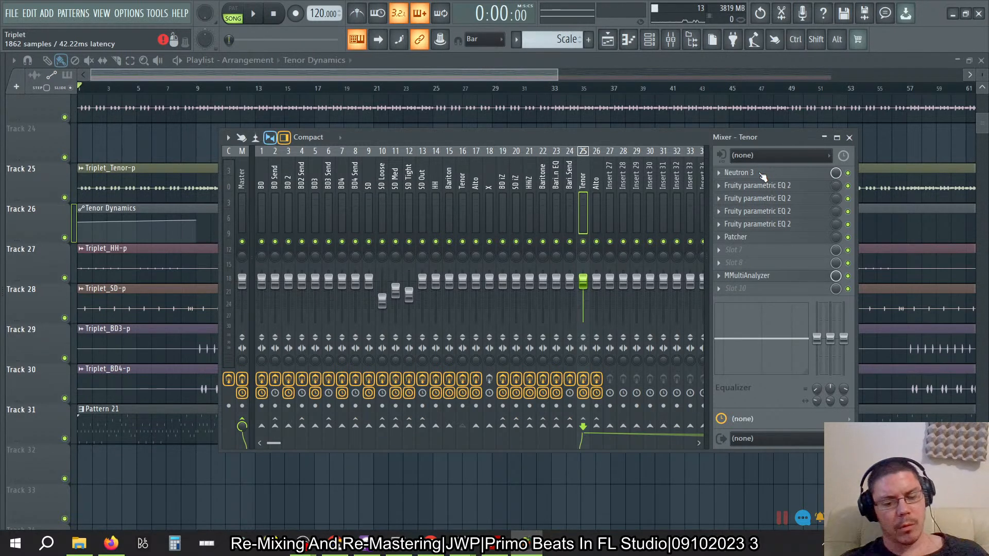
key("alt+Tab")
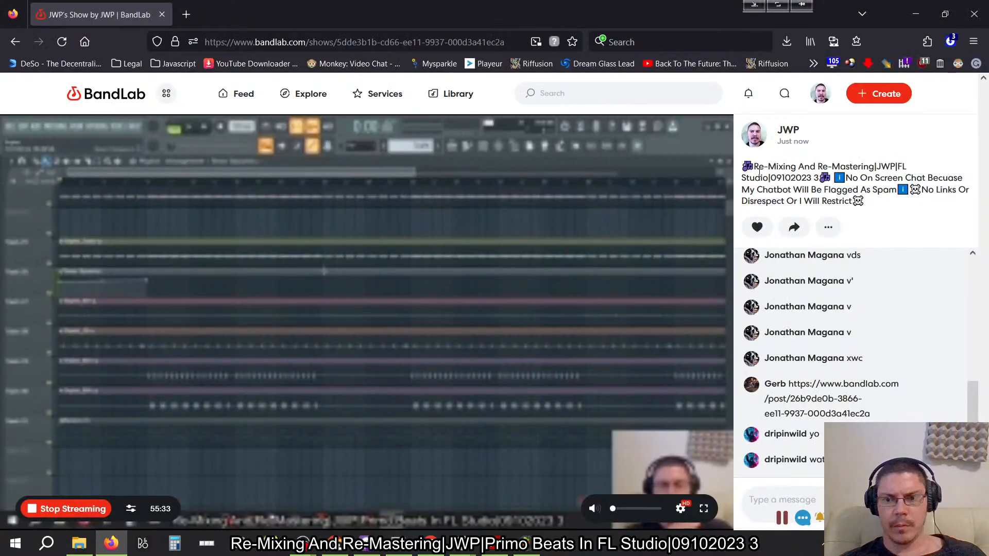
key("alt+Tab")
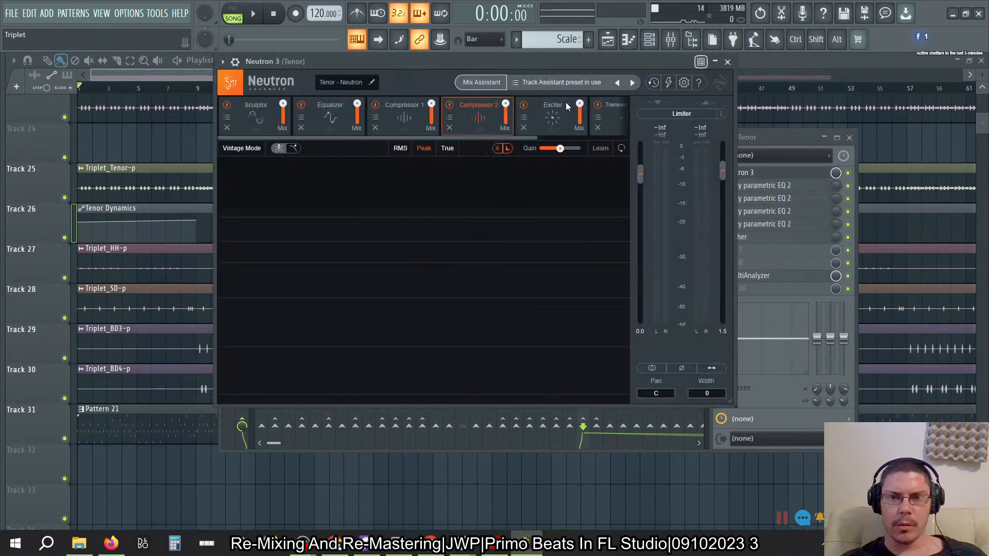
- Open Neutron 3's undo history and read the General Controls help on its Clear, Close and Sets controls
left_click_drag(544, 63, 534, 65)
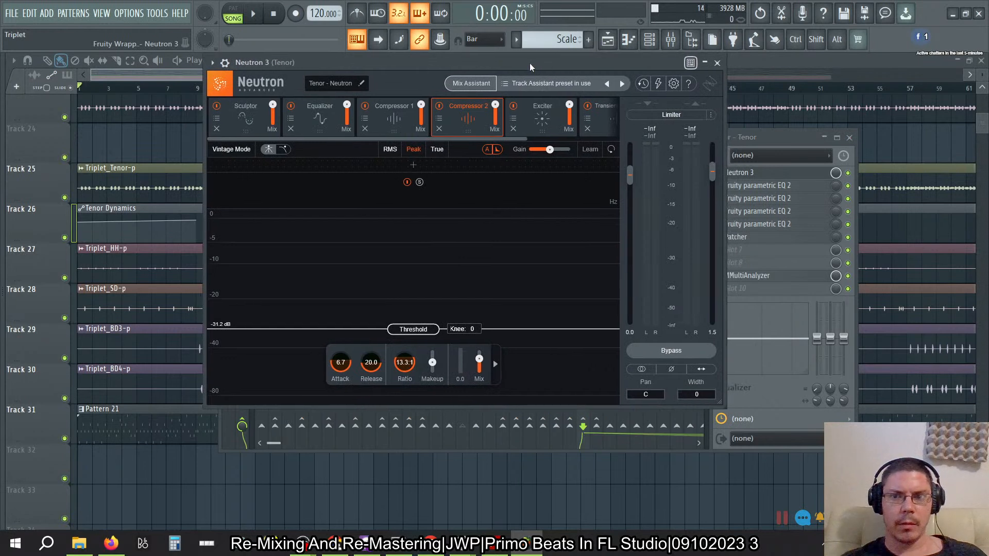
left_click(644, 83)
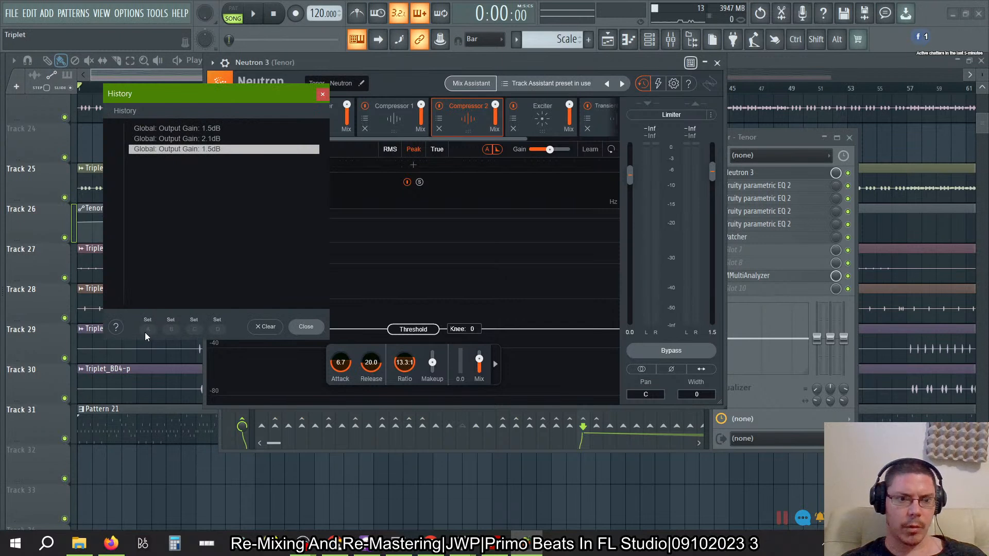
left_click(116, 327)
scroll(441, 347, "down", 10)
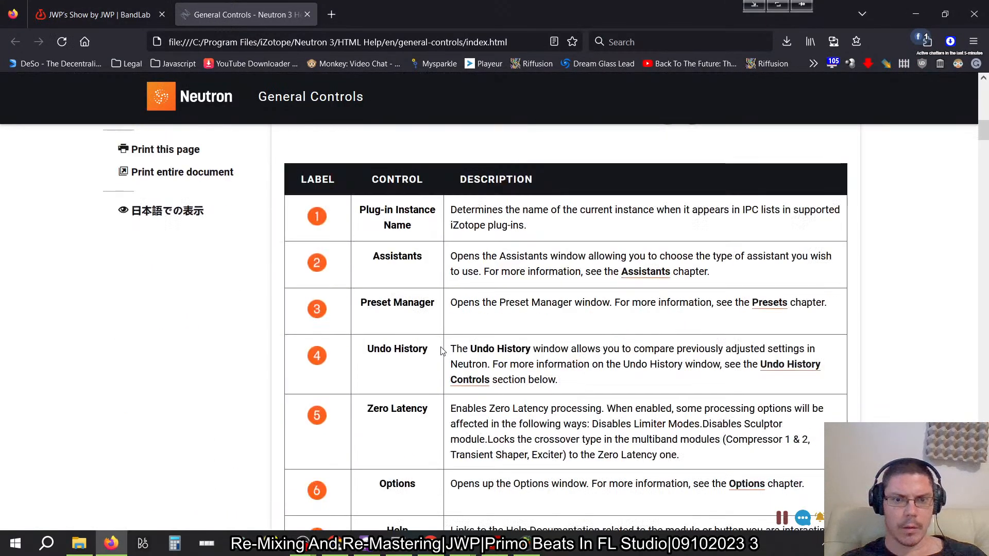
scroll(442, 351, "down", 15)
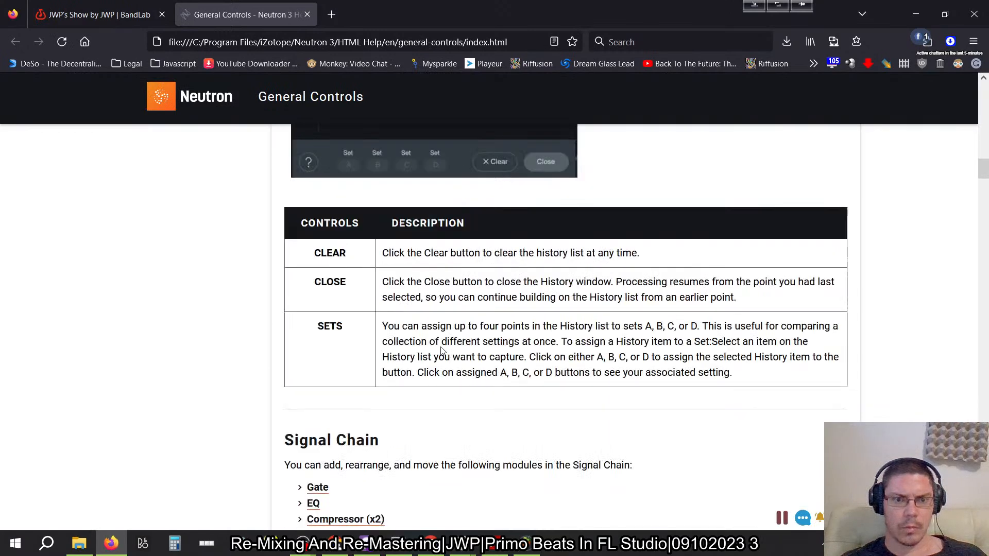
scroll(442, 350, "down", 1)
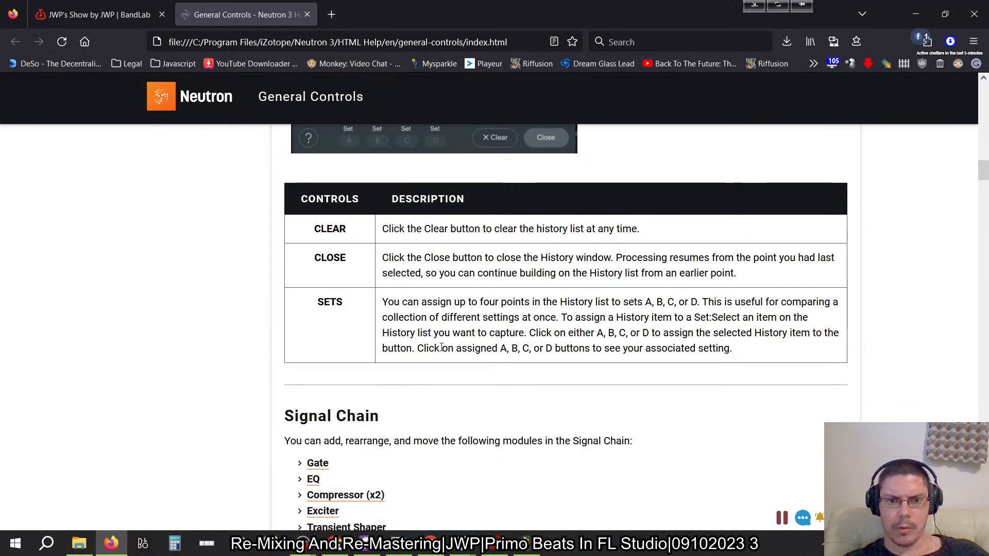
- Return to FL Studio, close Neutron 3's undo history, and set the Tenor's Neutron 3 output gain to -6 dB
key("alt+Tab")
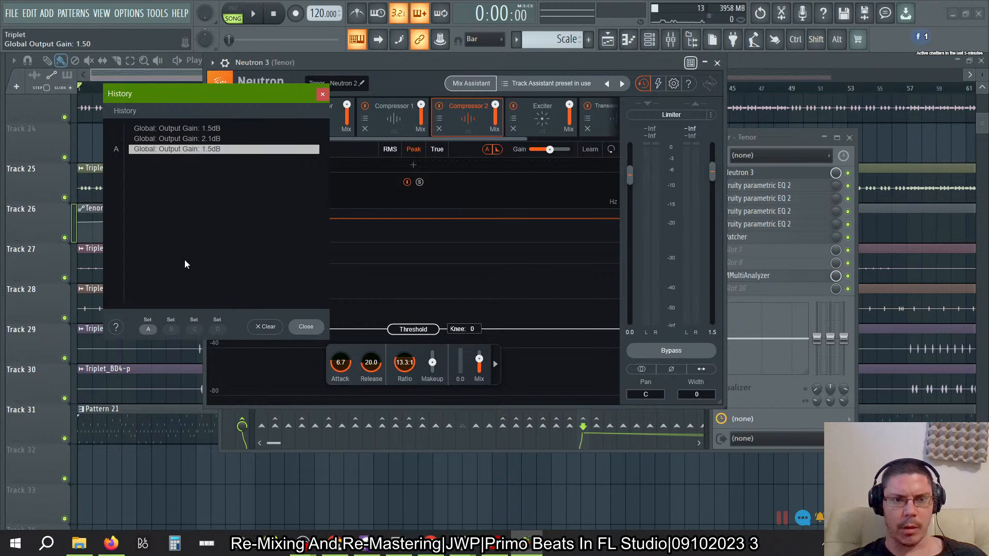
left_click(322, 94)
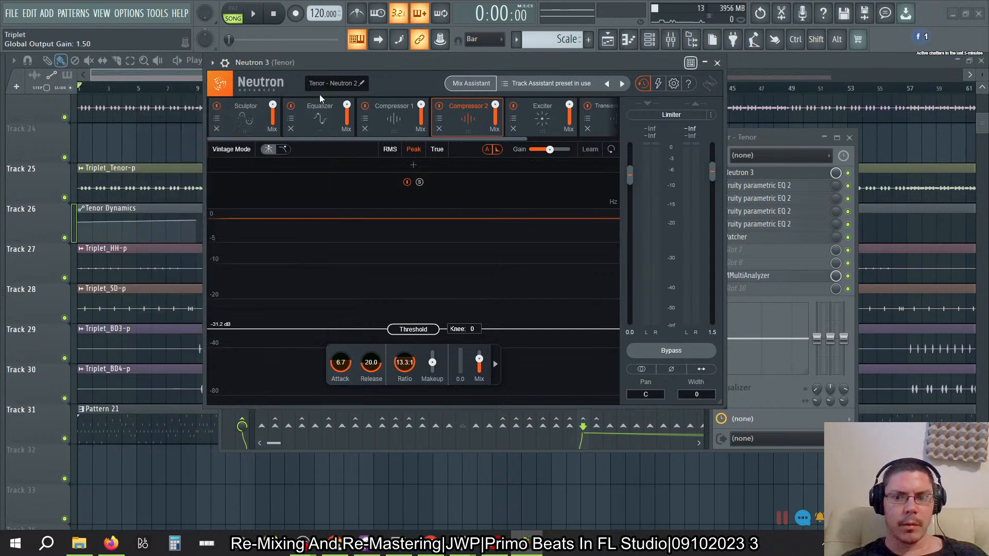
double_click(713, 333)
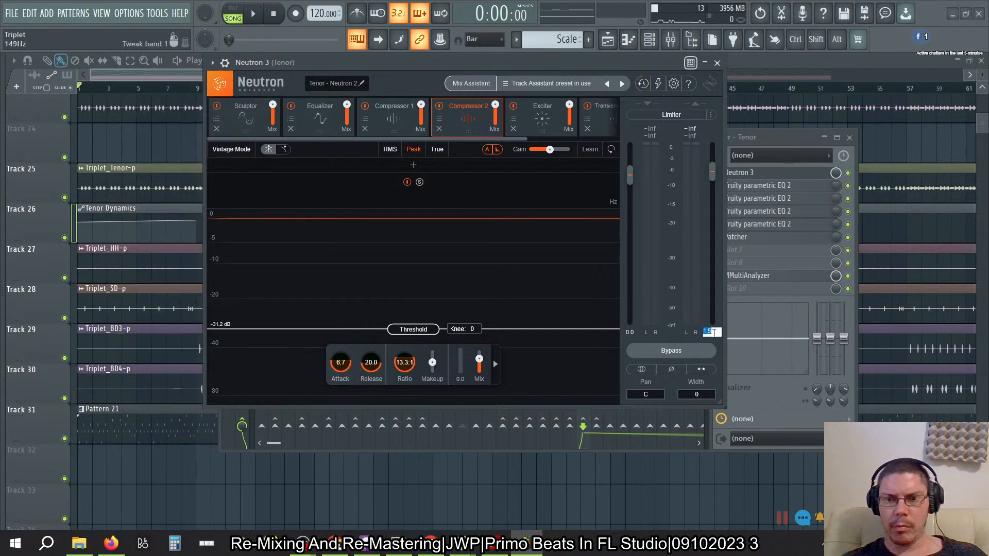
type("-6")
key("Return")
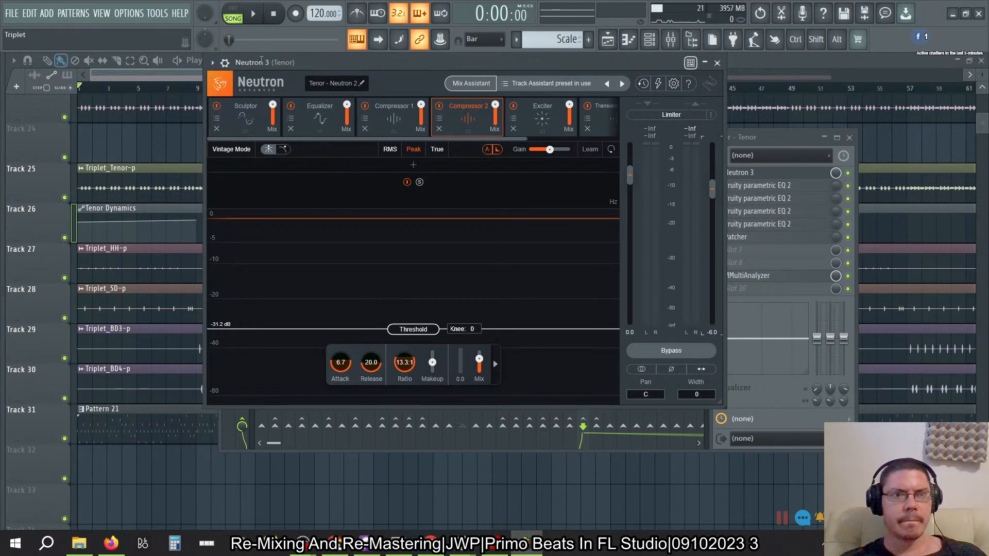
- Copy the last tweaked Neutron 3 value and paste it, 88%, onto the start point of the Tenor Dynamics envelope
left_click(157, 13)
mouse_move(176, 162)
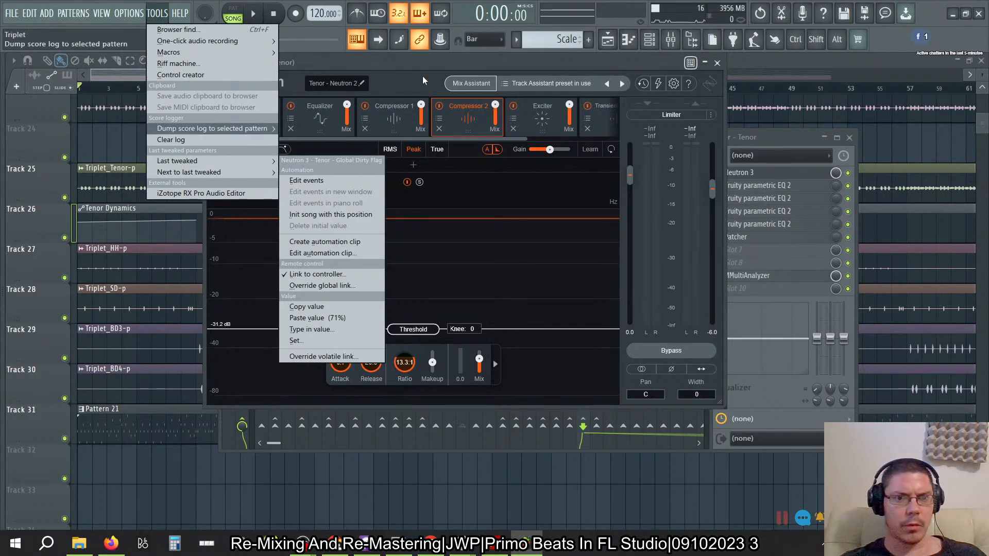
left_click(417, 62)
left_click_drag(713, 192, 716, 231)
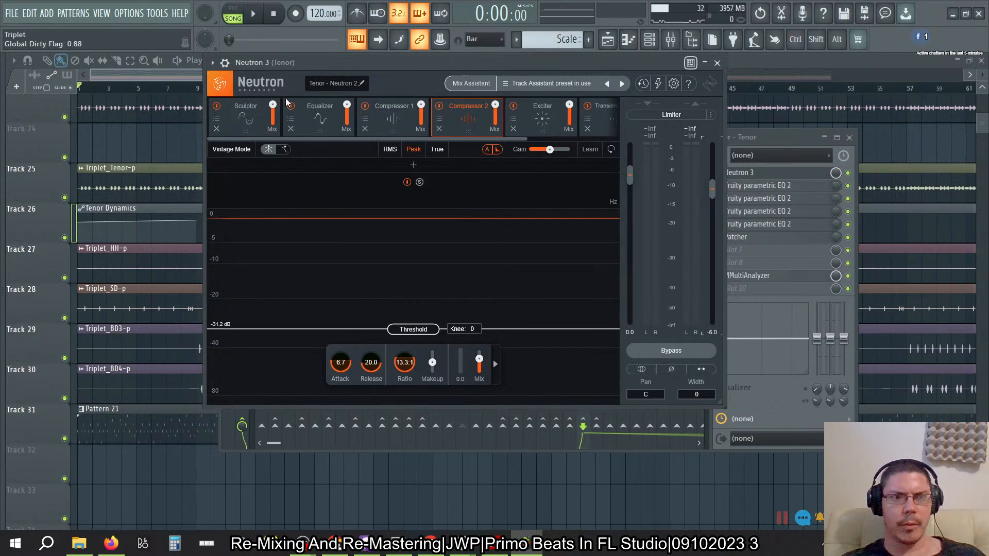
left_click(156, 13)
mouse_move(172, 160)
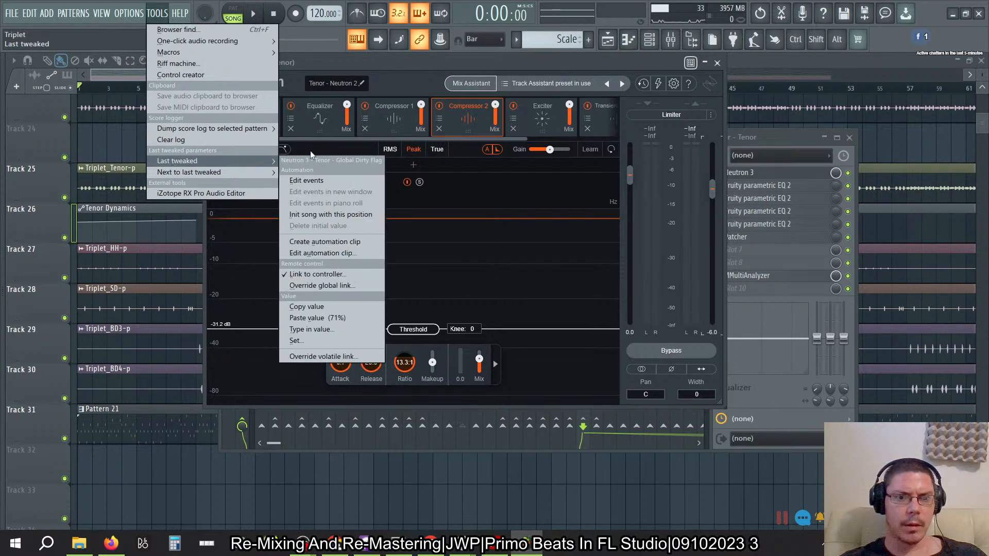
left_click(304, 308)
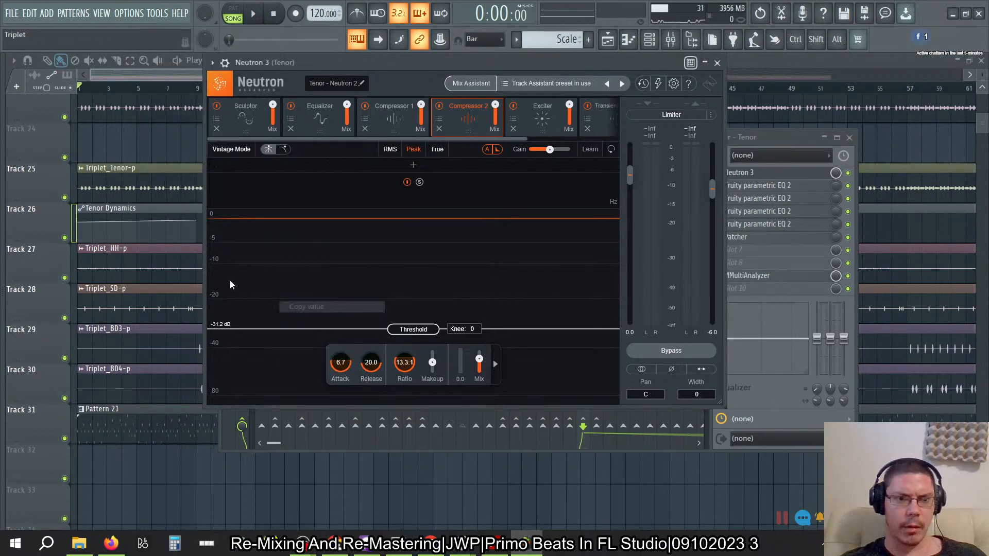
right_click(80, 223)
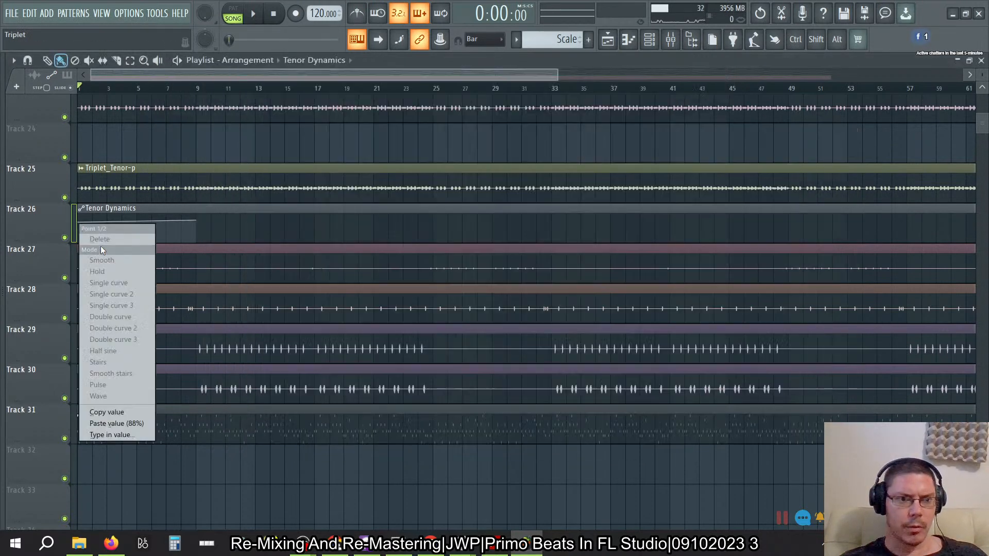
left_click(104, 423)
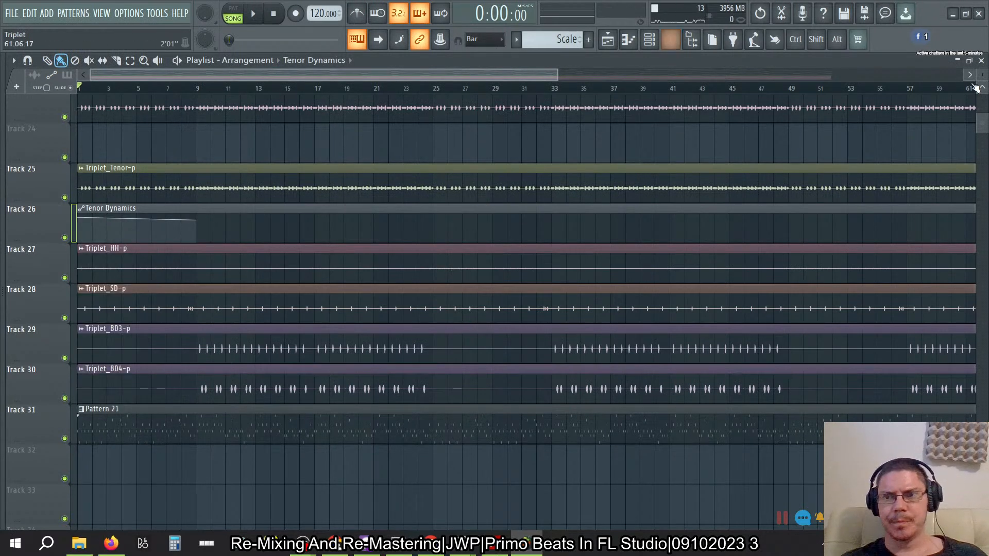
- Shrink the Playlist, bring up Tonal Balance Control 2, and remove the 500 Hz Baxandall Treble band from the Tenor - Neutron 2 EQ
double_click(894, 61)
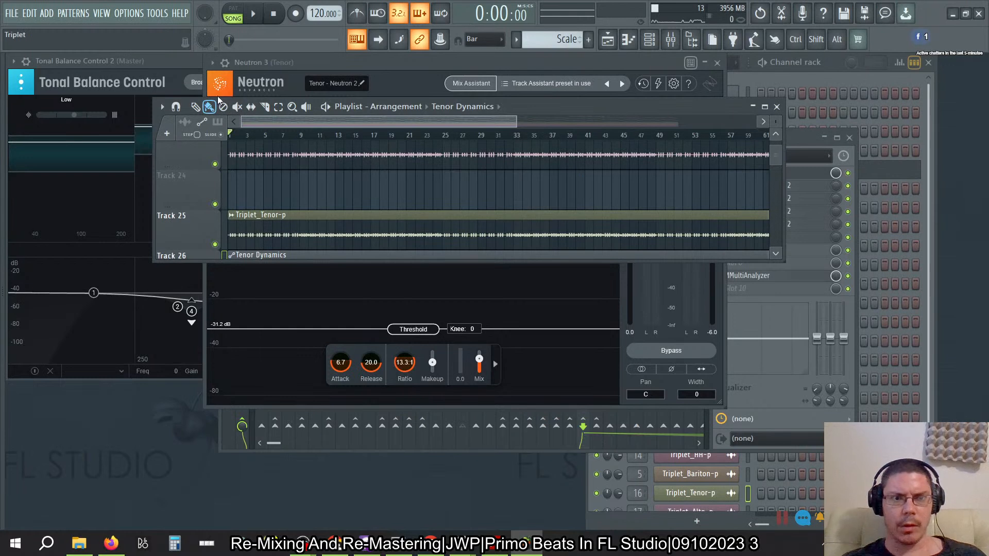
left_click(175, 61)
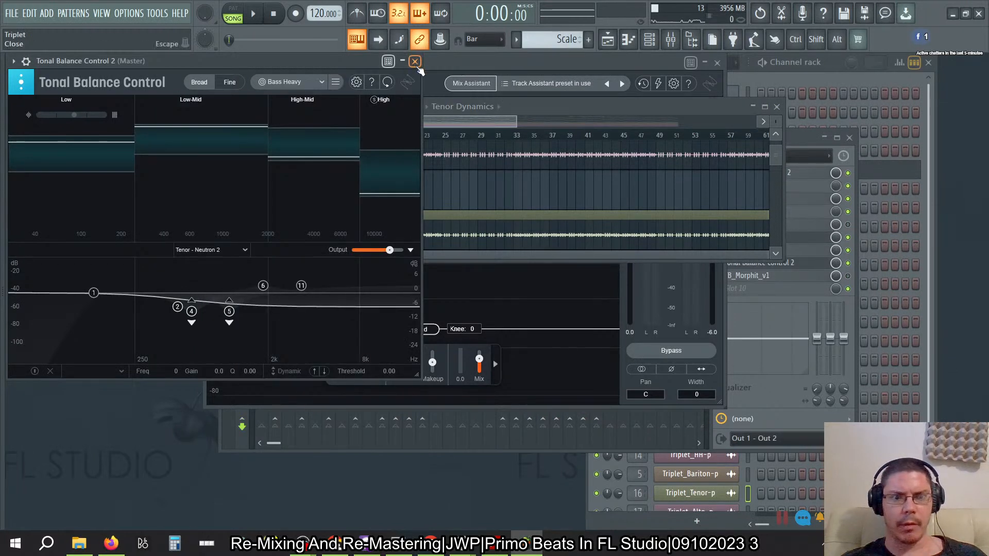
left_click(177, 308)
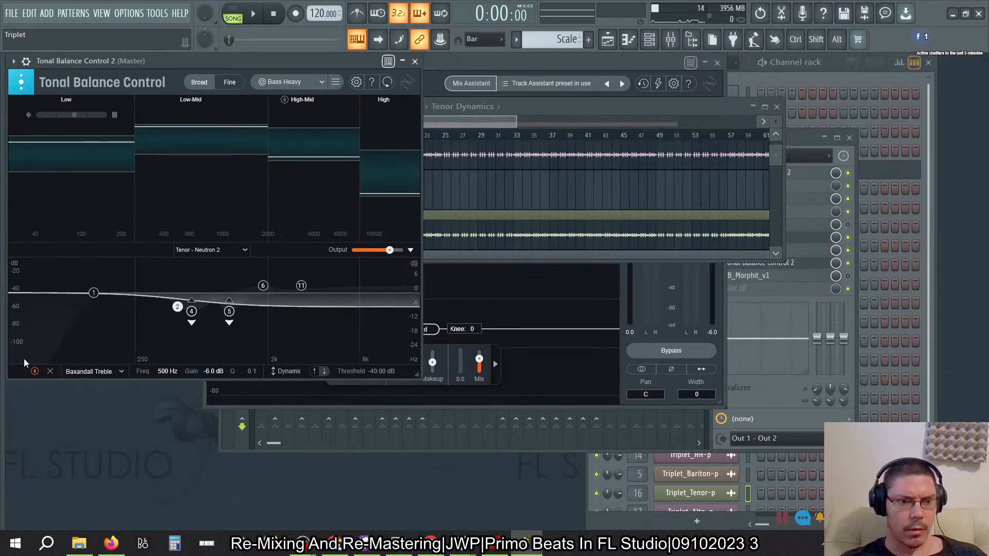
left_click(52, 374)
- Switch Tonal Balance Control to Baritone - Neutron 2 and remove its 500 Hz Baxandall Treble band
left_click(221, 248)
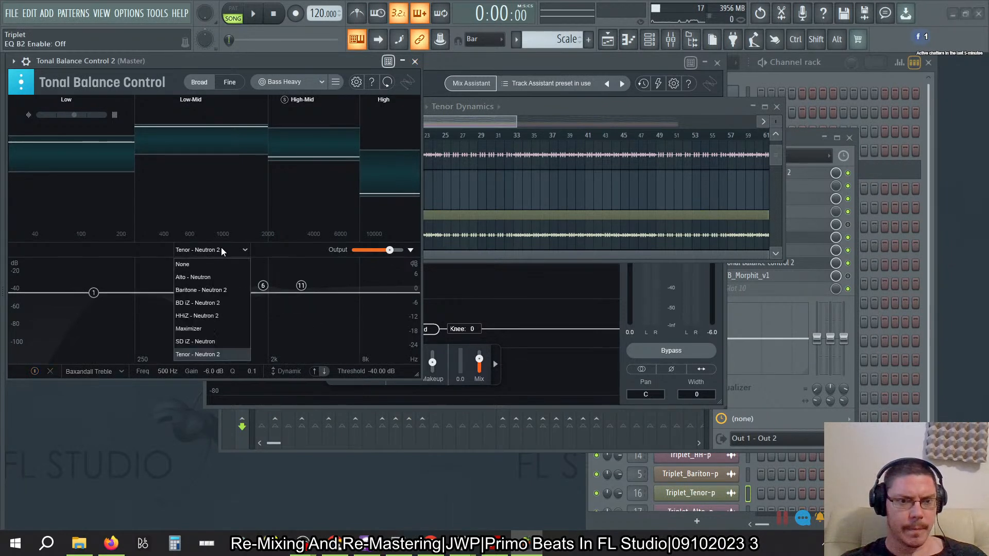
left_click(199, 292)
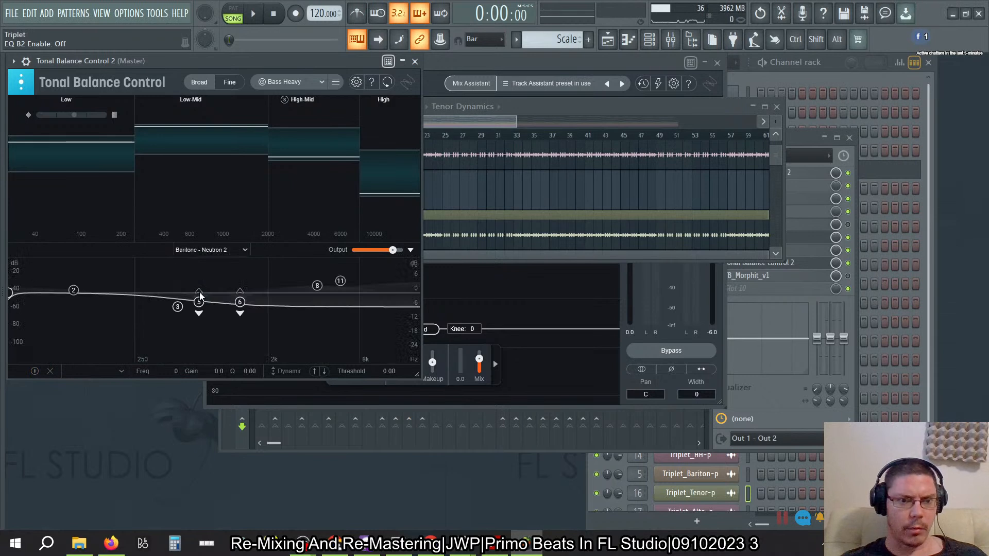
left_click(178, 307)
left_click(245, 251)
left_click(174, 285)
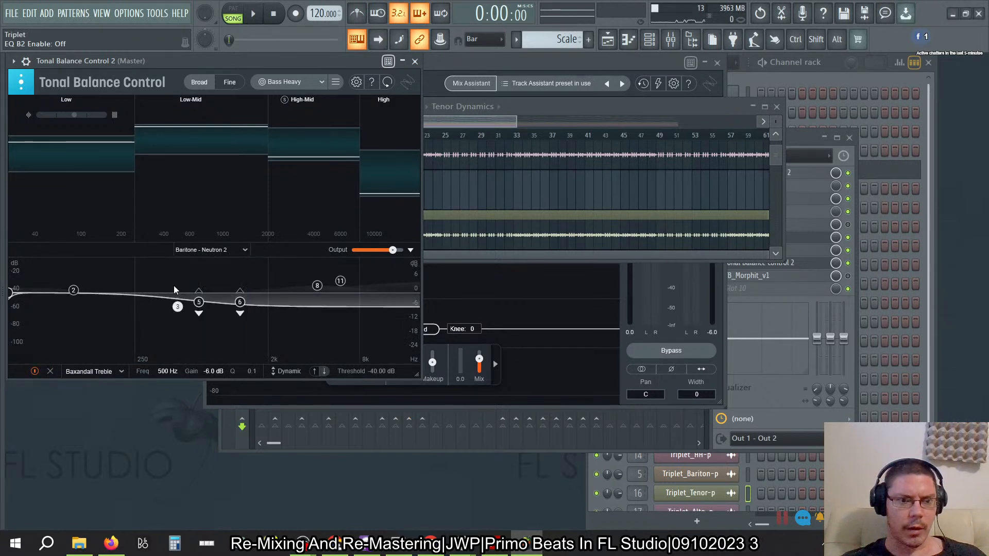
left_click(51, 375)
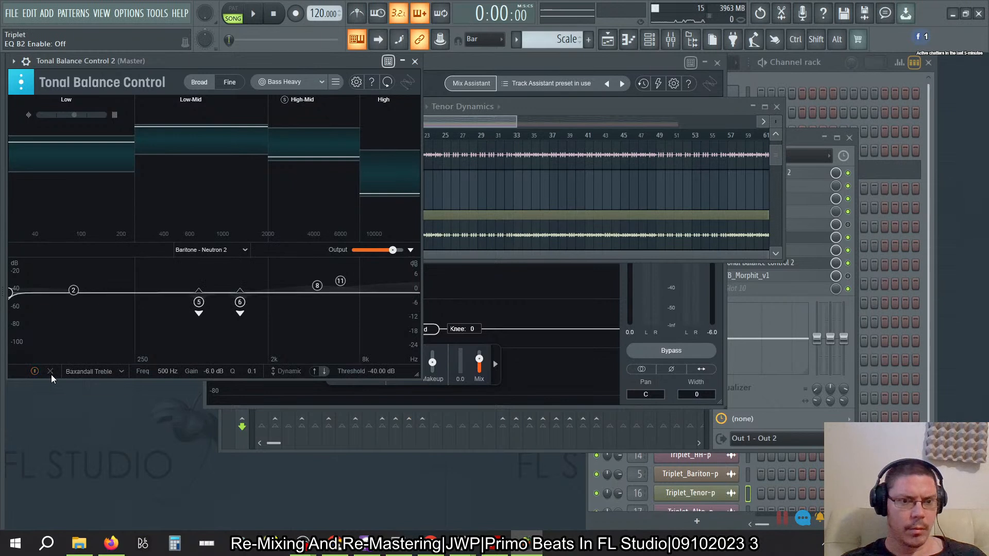
- Recheck the Tenor EQ in Tonal Balance Control, and remove the 500 Hz Baxandall Treble band from Alto - Neutron
left_click(242, 254)
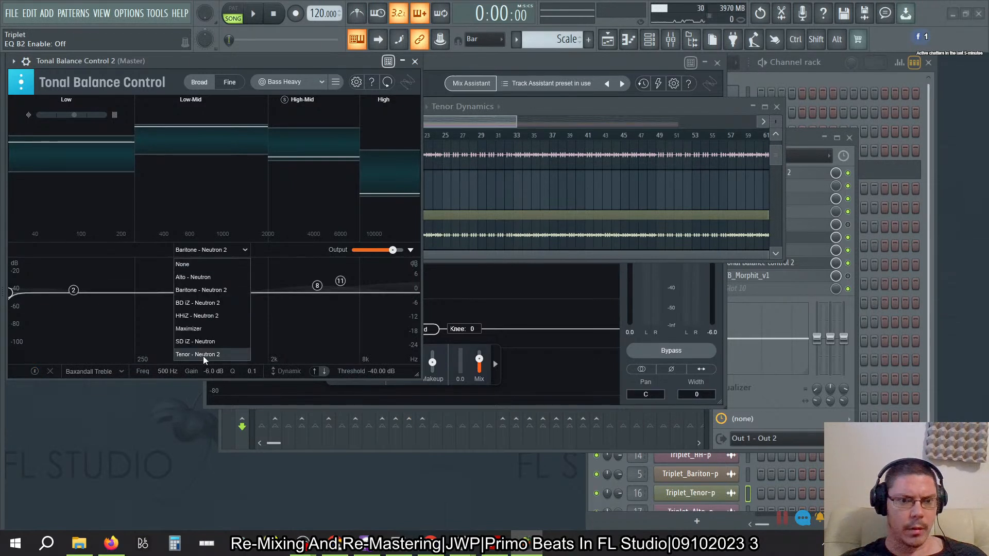
left_click(203, 357)
left_click(240, 250)
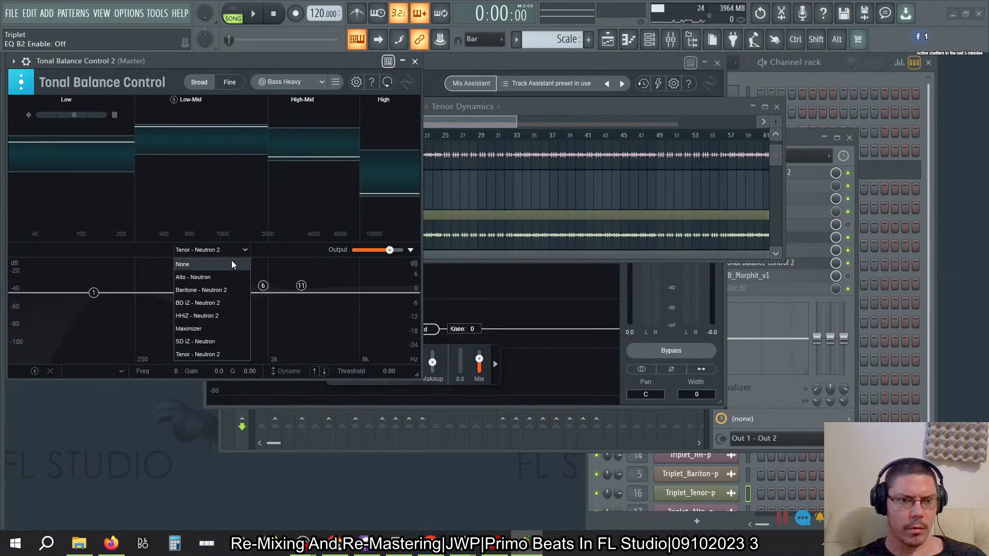
left_click(215, 277)
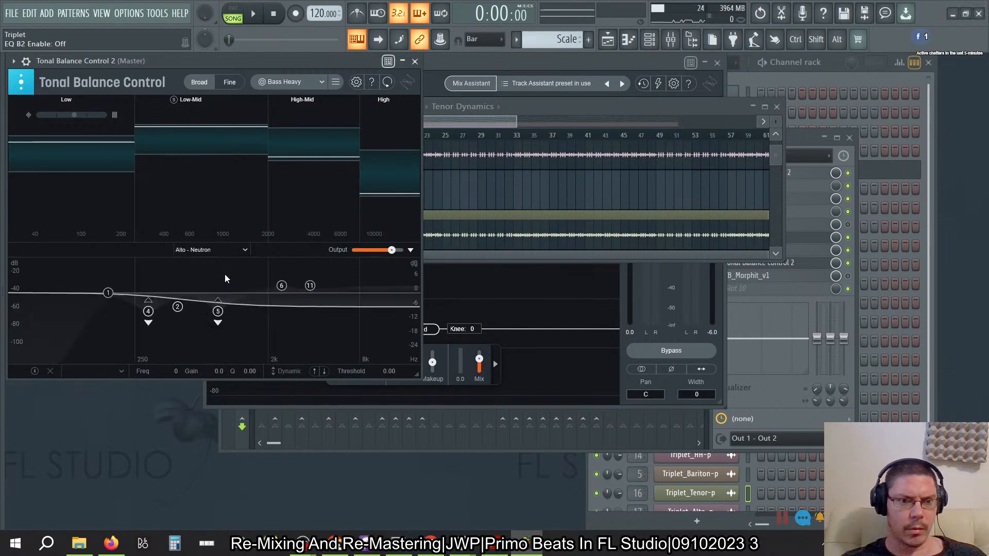
double_click(175, 310)
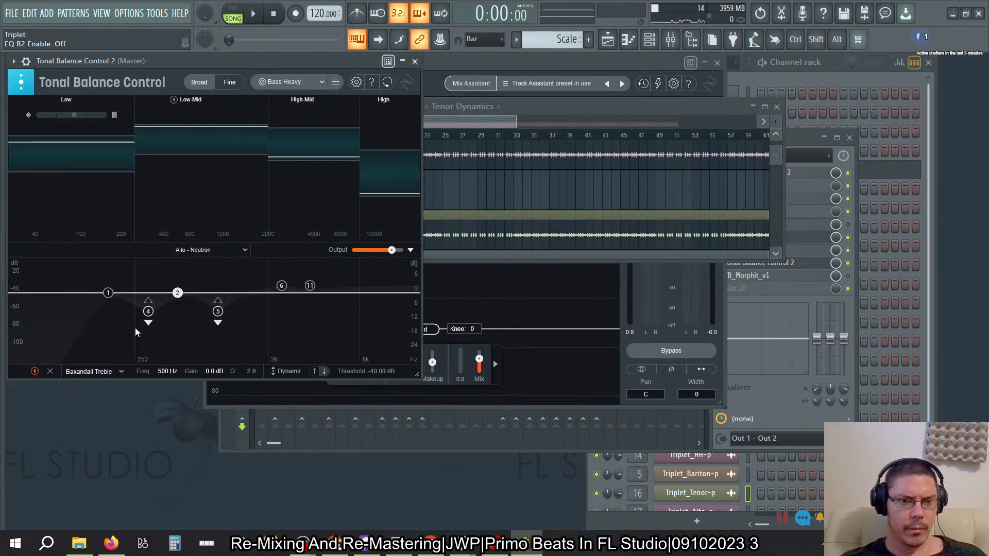
left_click(50, 371)
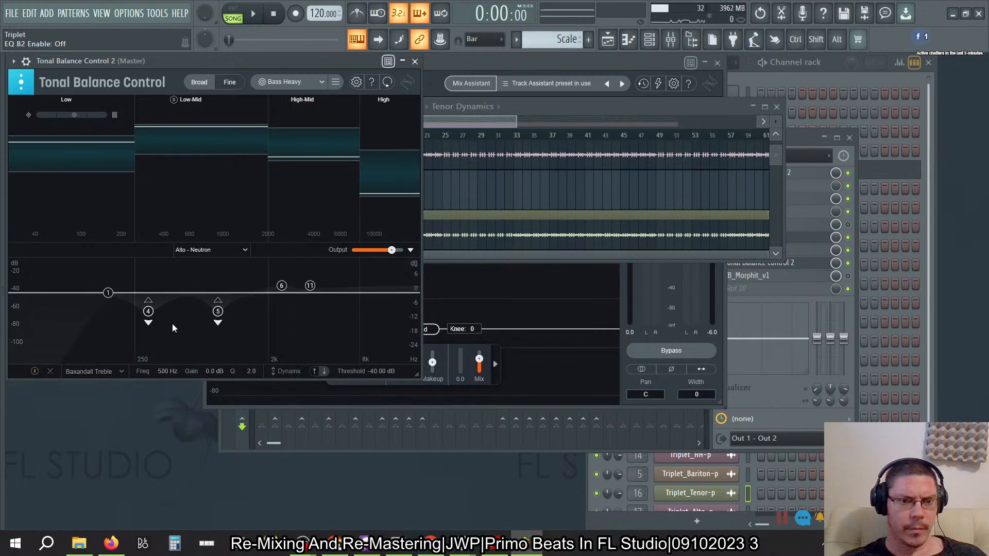
- Recheck the Baritone - Neutron 2 EQ curve and close Tonal Balance Control
left_click(237, 250)
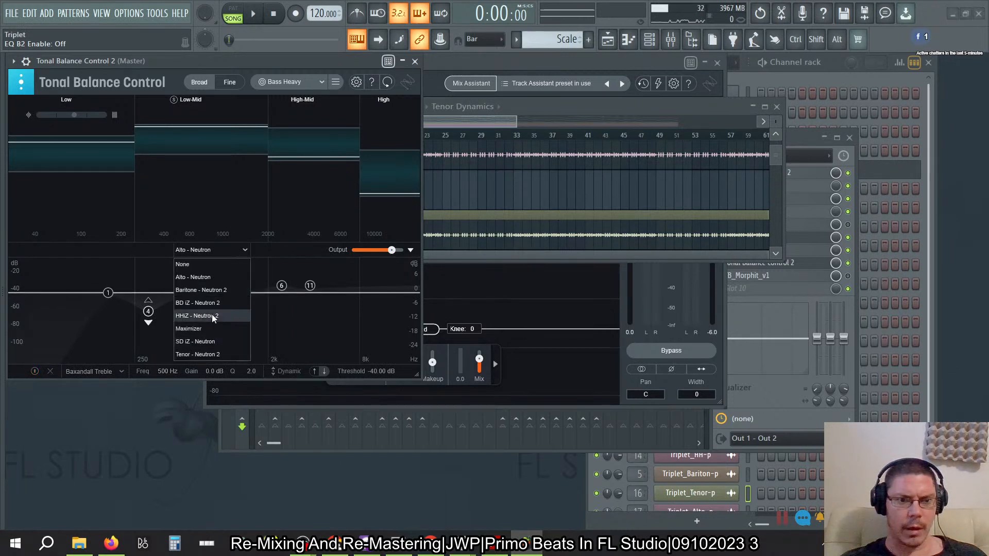
left_click(214, 289)
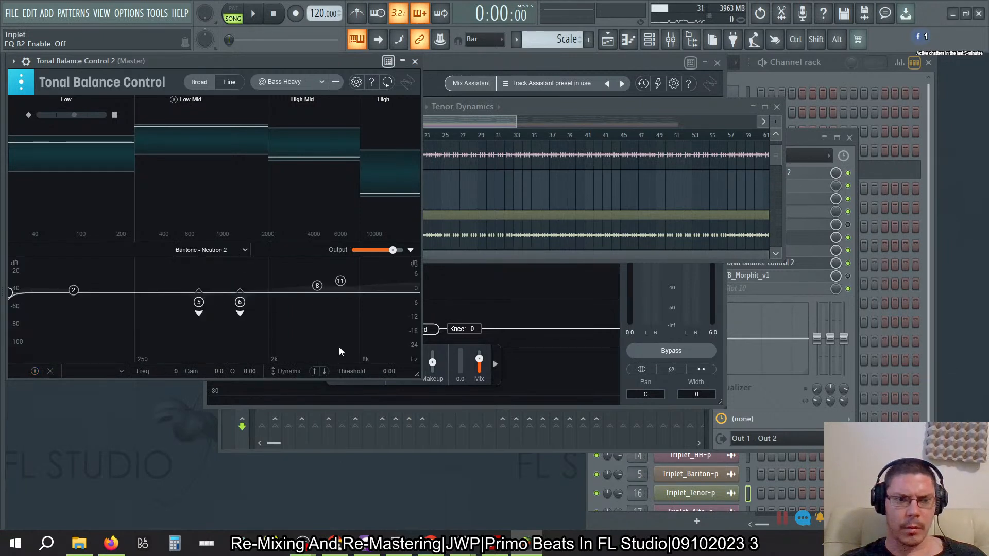
left_click(414, 62)
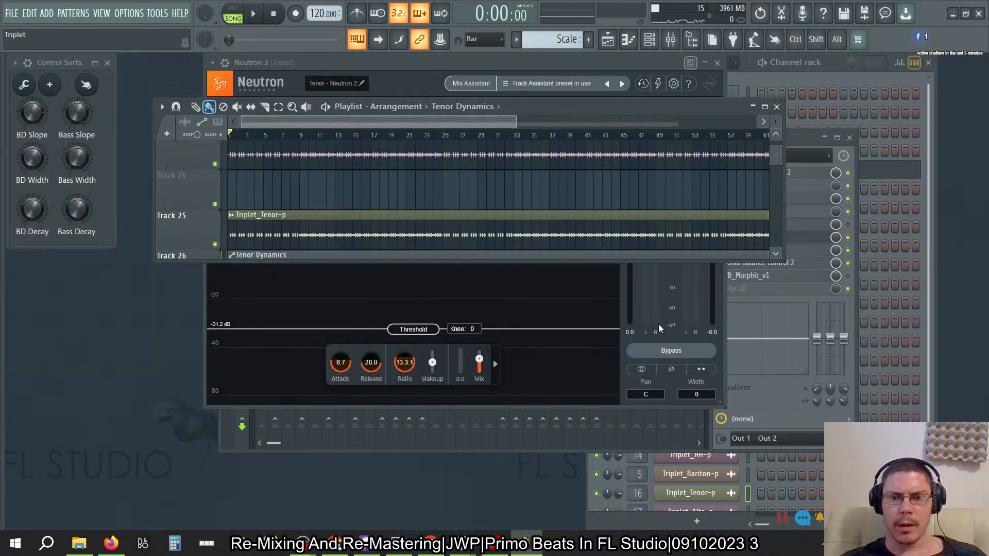
- Move the Playlist window lower so Neutron 3's controls are uncovered, and bring the Tenor Dynamics track into view
left_click_drag(669, 107, 531, 245)
scroll(249, 360, "down", 5)
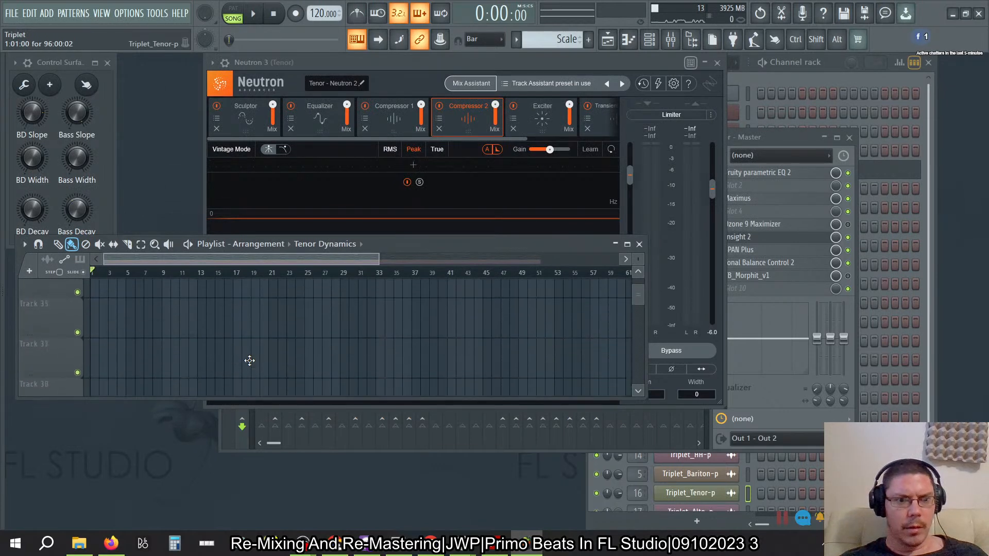
scroll(249, 361, "up", 4)
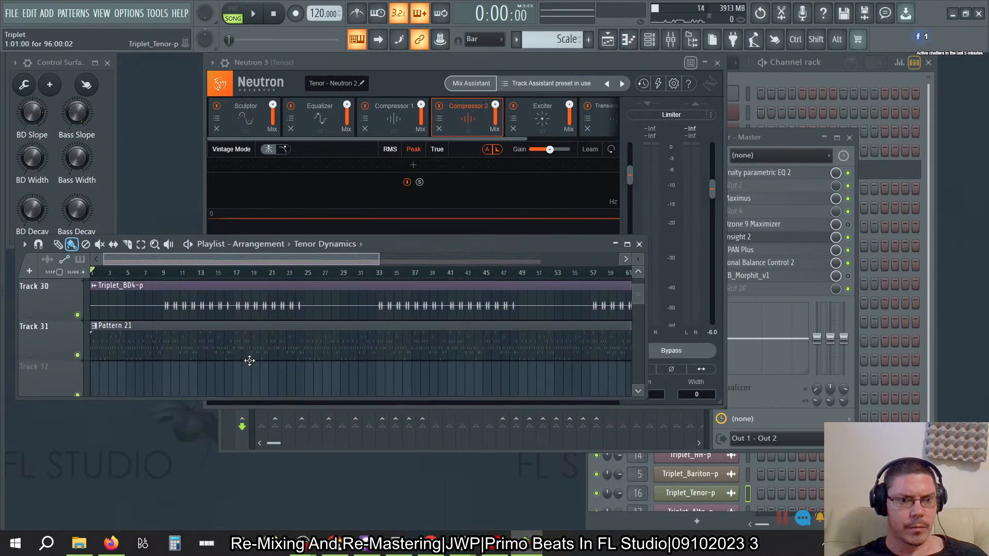
scroll(249, 360, "up", 2)
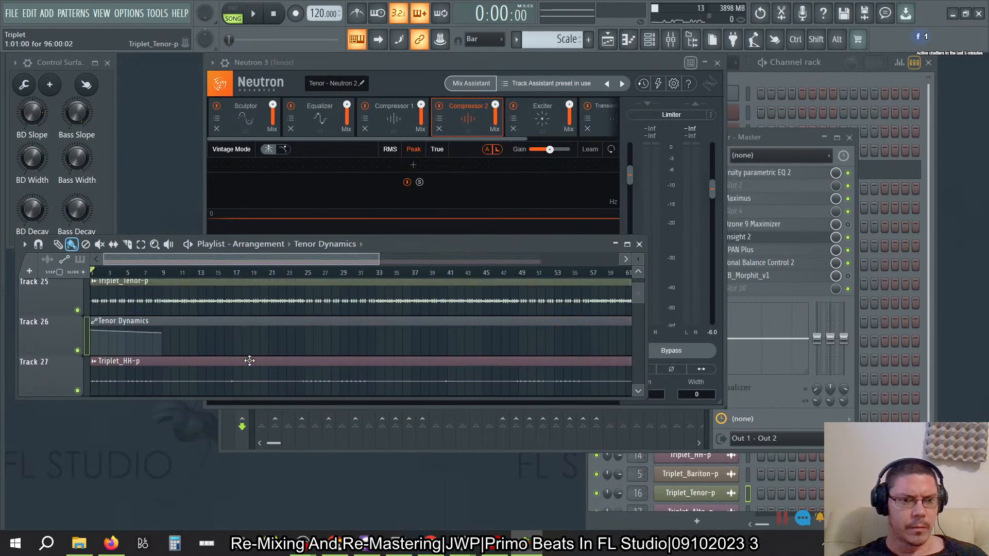
- Set the Tenor's Neutron 3 output gain to 1.5 dB and nudge its fader to register it as the last tweaked parameter
left_click(598, 62)
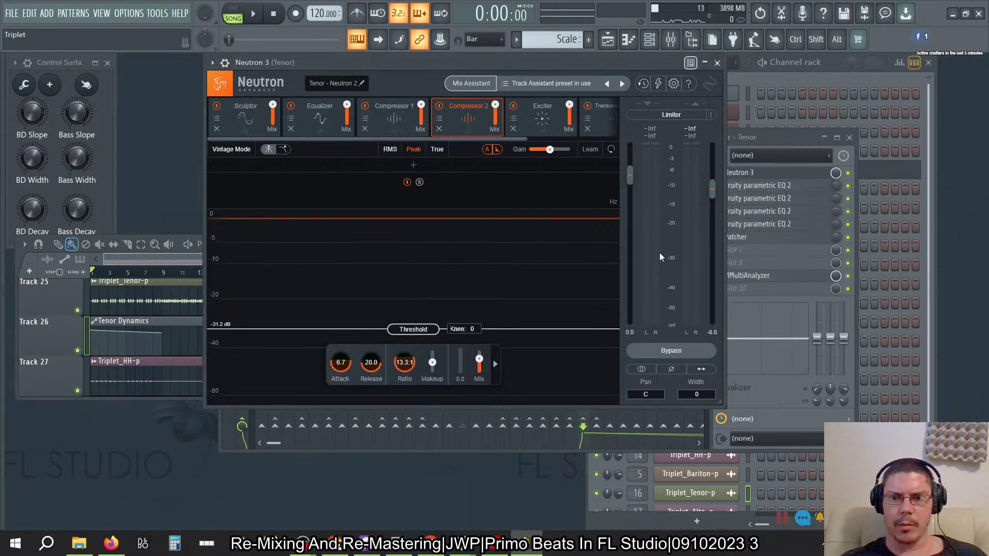
double_click(713, 331)
type("1.5")
key("Return")
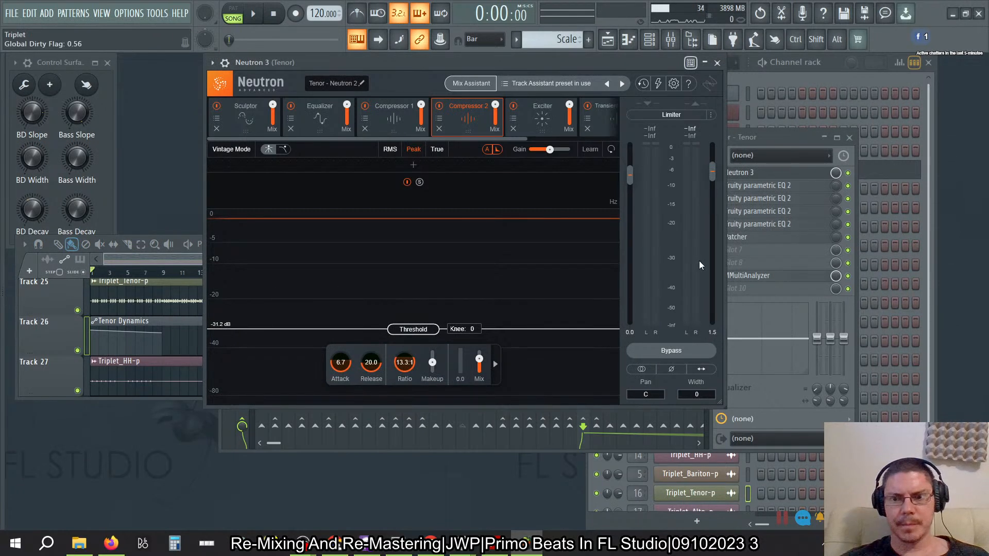
right_click(714, 171)
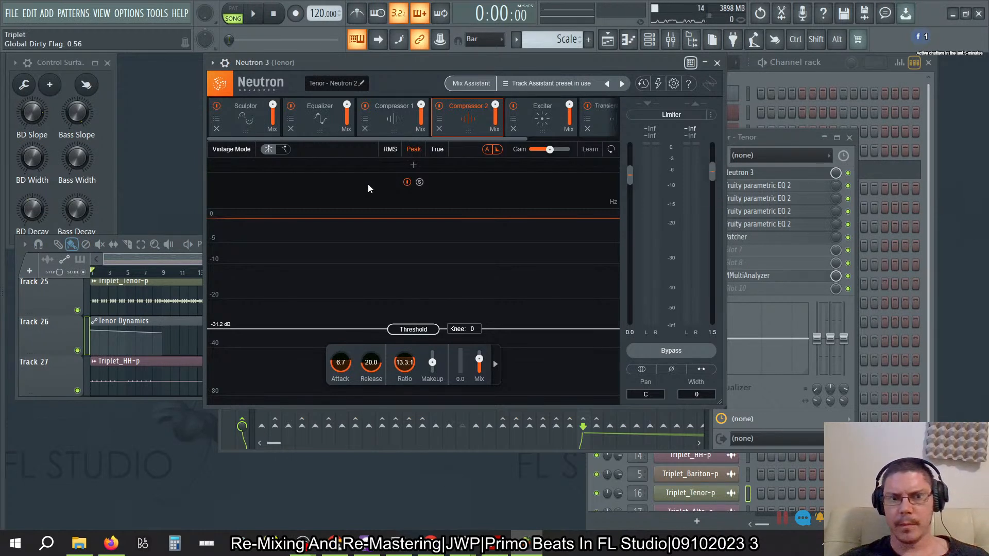
left_click(158, 13)
left_click_drag(717, 174, 697, 104)
mouse_move(709, 171)
left_mouse_down()
mouse_move(706, 147)
mouse_move(707, 173)
left_mouse_up()
key("ctrl")
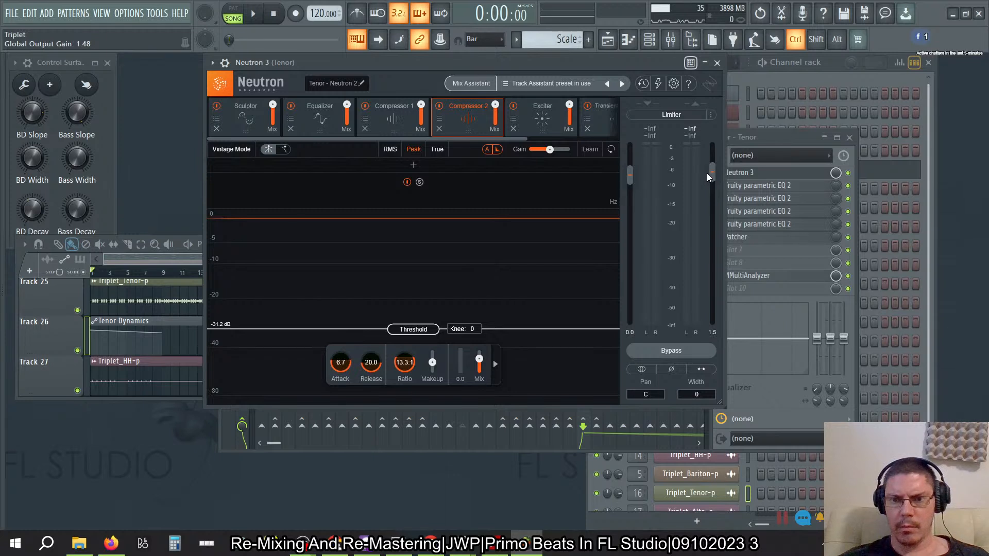
- Copy the value of Neutron 3's last tweaked parameter and paste it (50%) into the end point of Tenor Dynamics
left_click(154, 14)
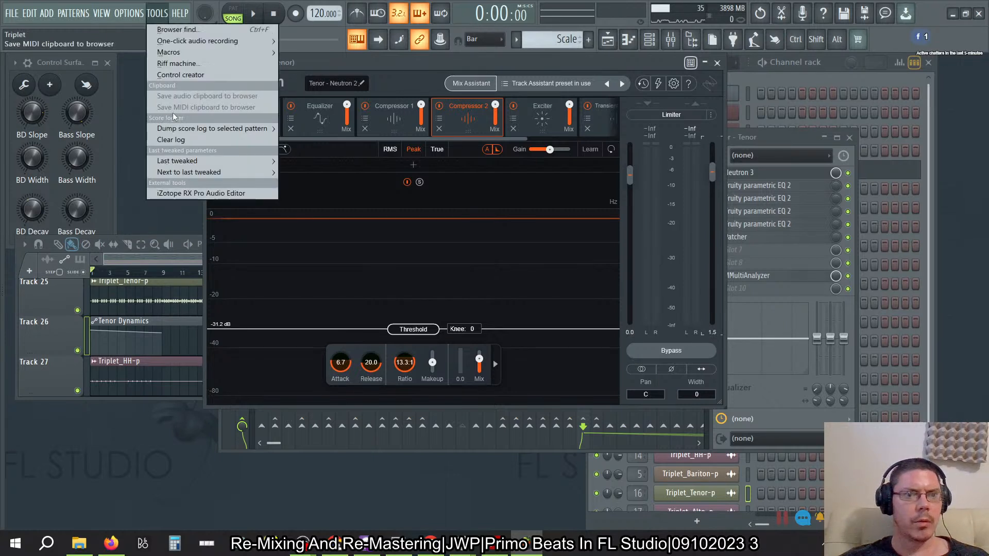
mouse_move(172, 160)
left_click(313, 306)
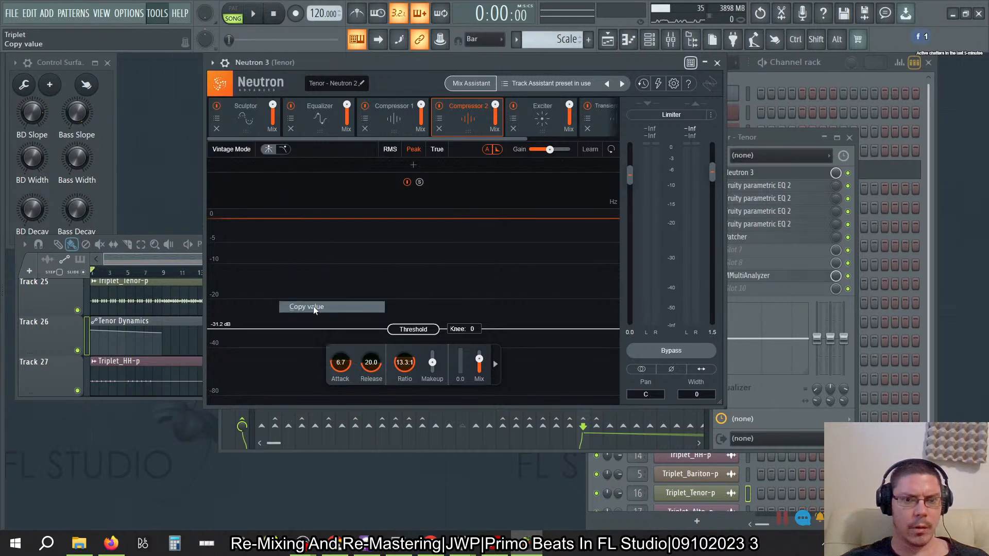
right_click(161, 332)
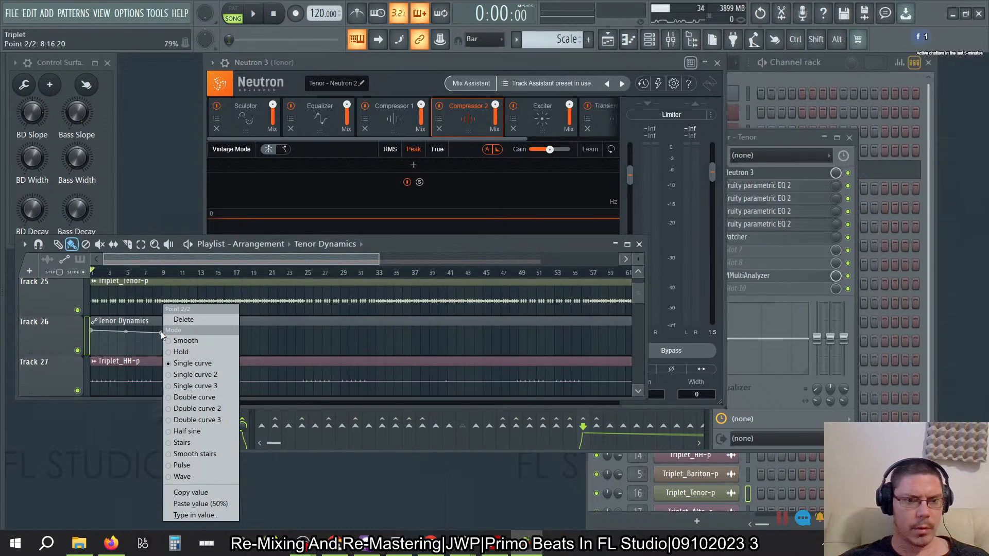
left_click(204, 505)
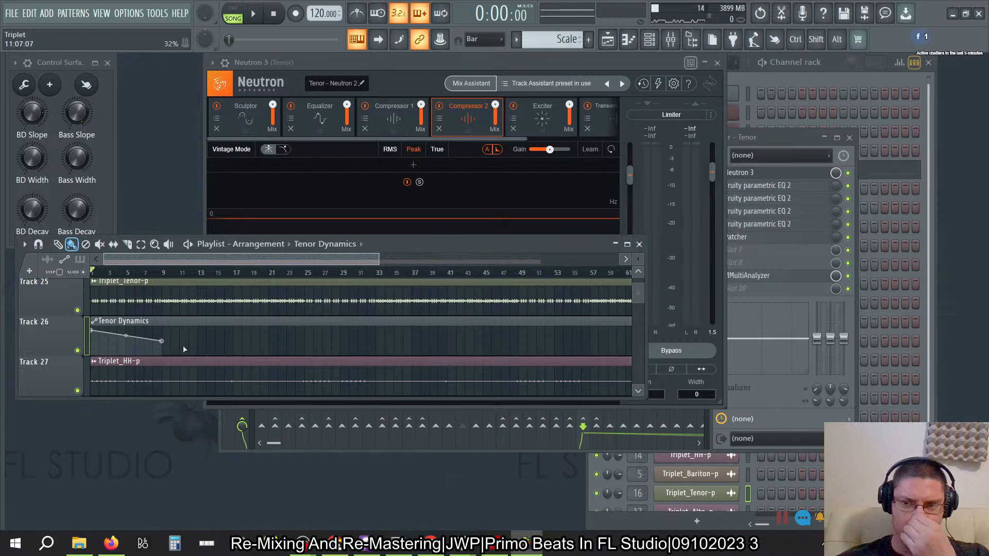
- Play the song from the start and again from bar 5 to check how Neutron 3's output responds to the automation
left_click(253, 14)
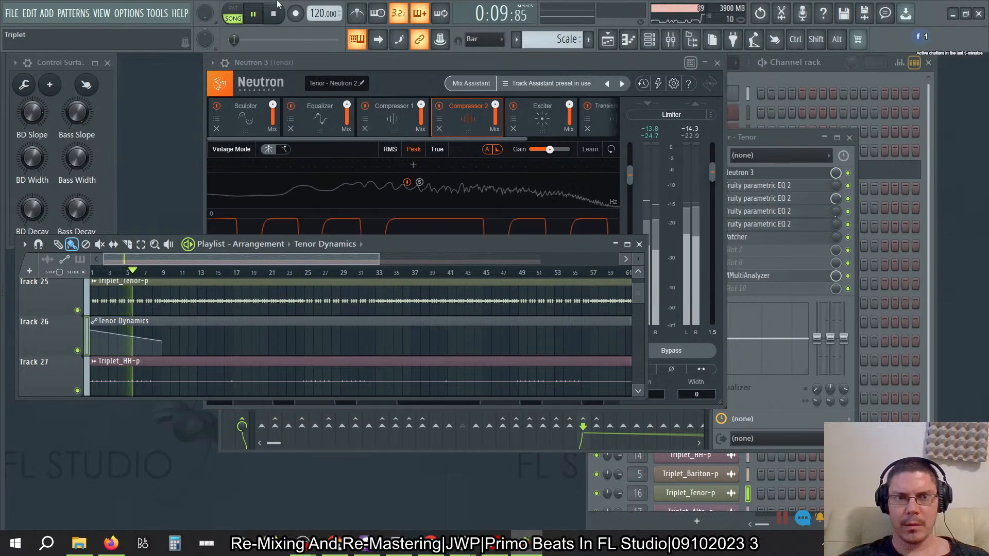
left_click(271, 15)
left_click(127, 272)
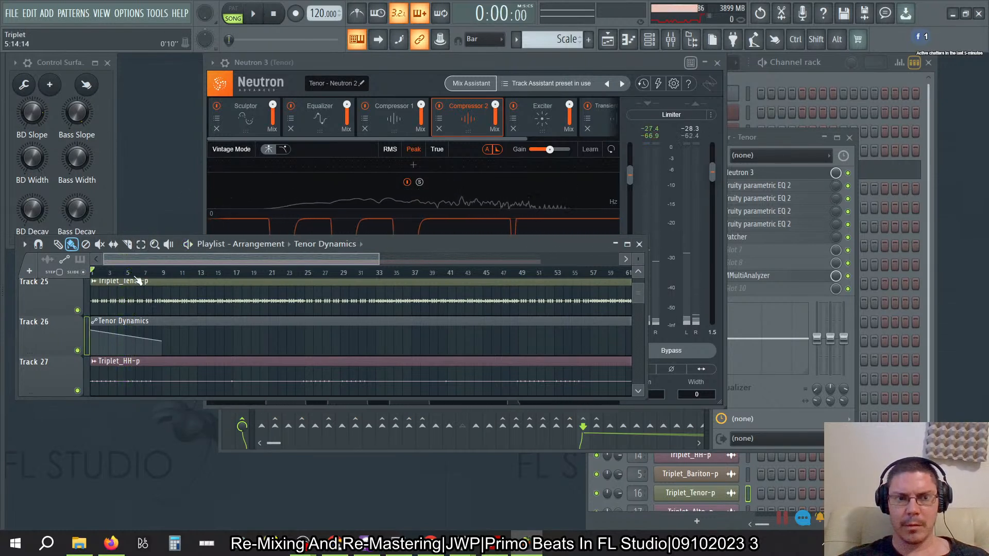
key("space")
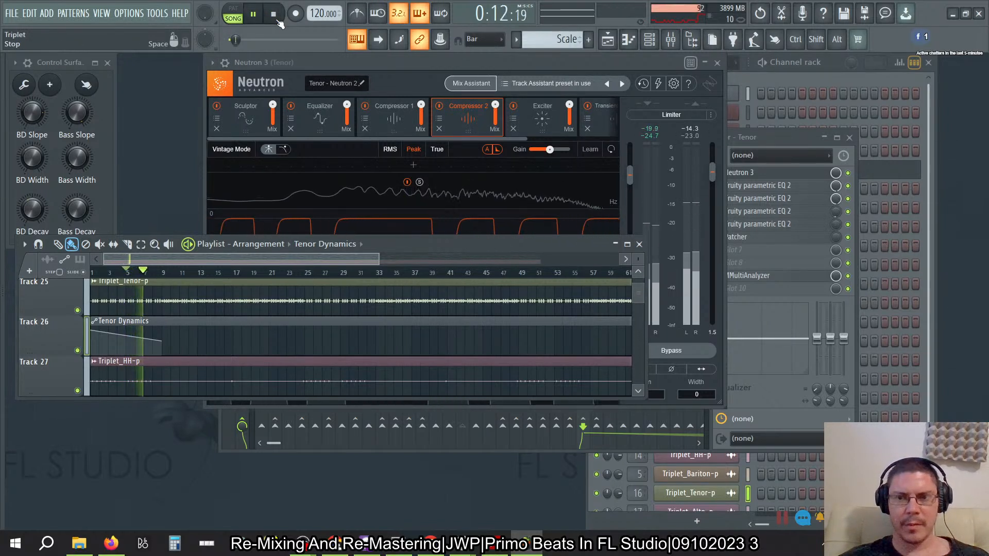
left_click(275, 16)
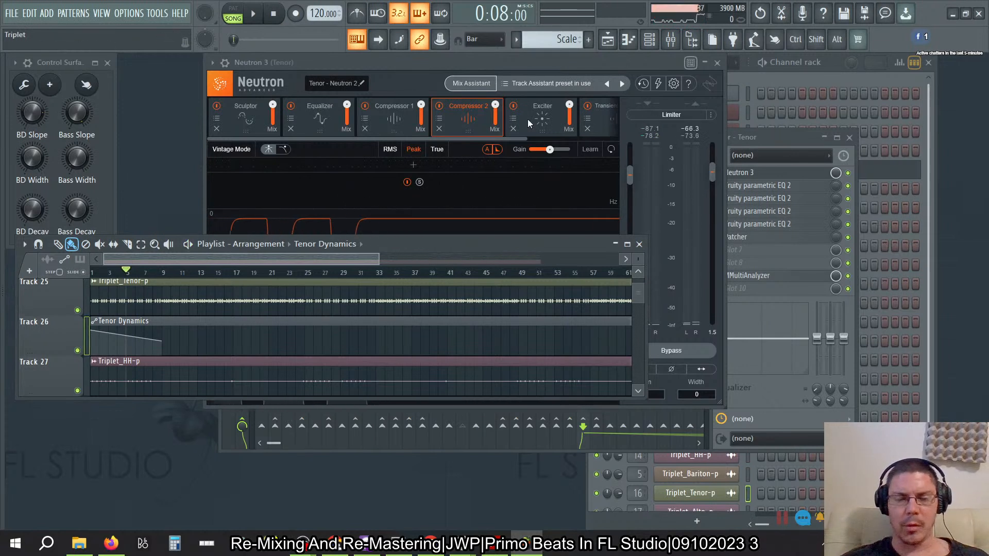
- Change Neutron 3's output gain to 1.8 dB, inspect the last tweaked parameter's options, and browse the plugin's parameters
left_click_drag(716, 166, 710, 171)
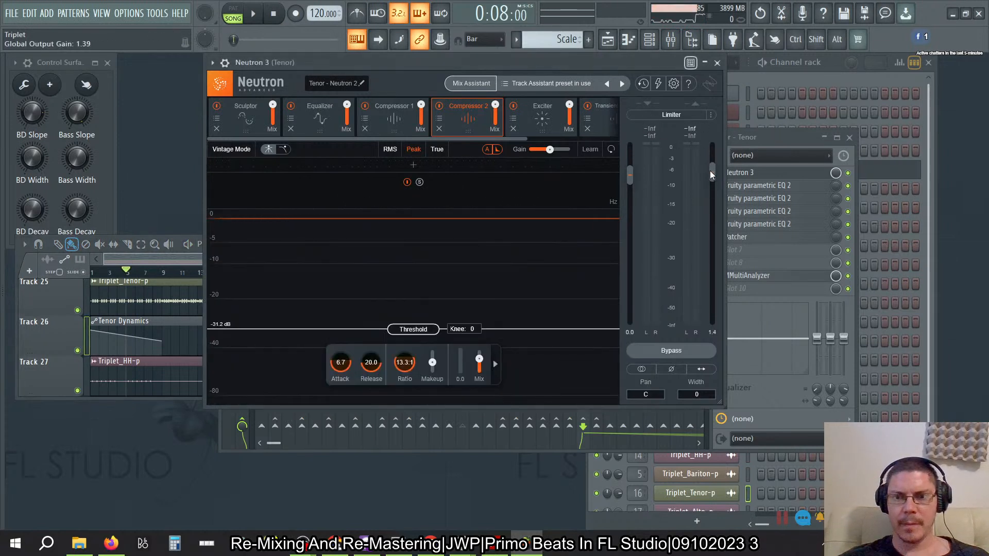
left_click(154, 11)
mouse_move(176, 166)
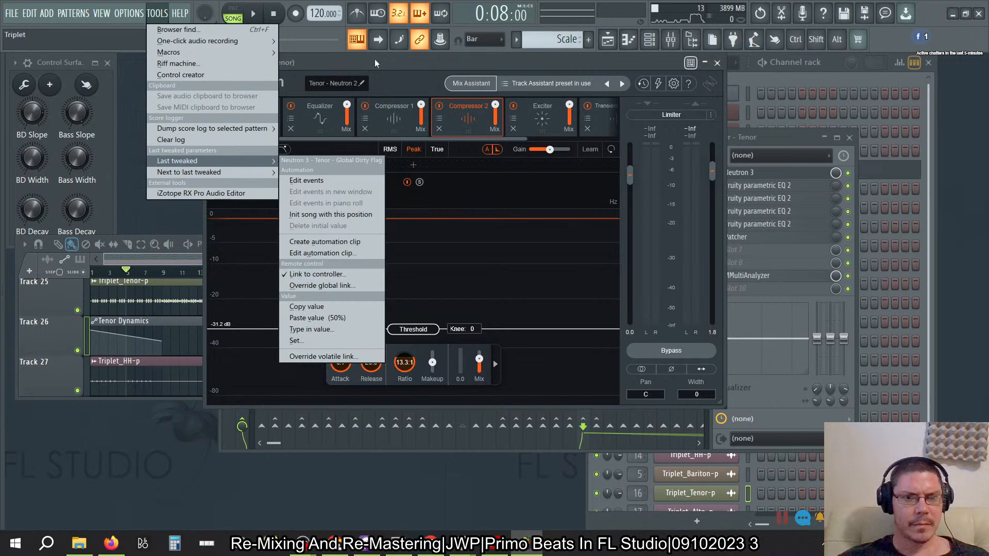
left_click(357, 64)
left_click(212, 63)
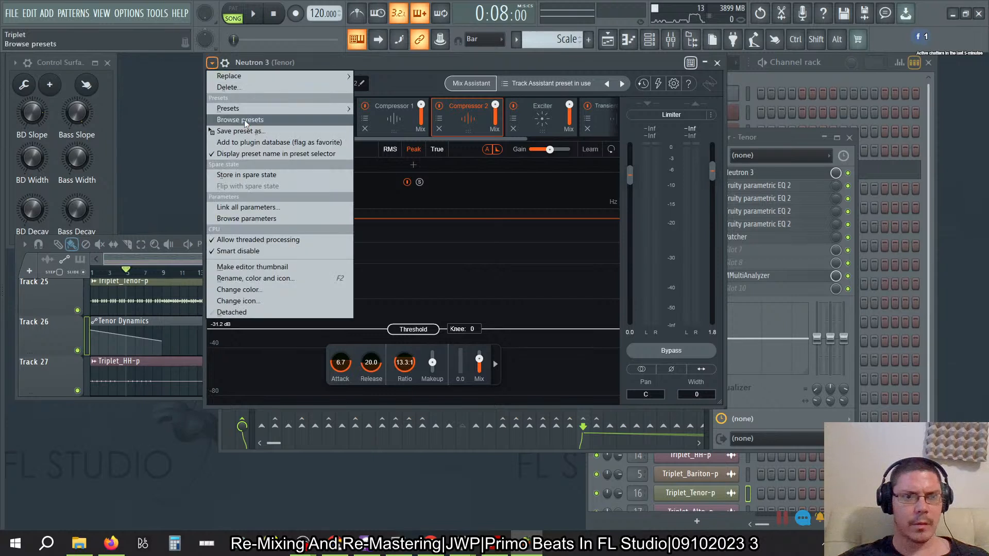
left_click(240, 217)
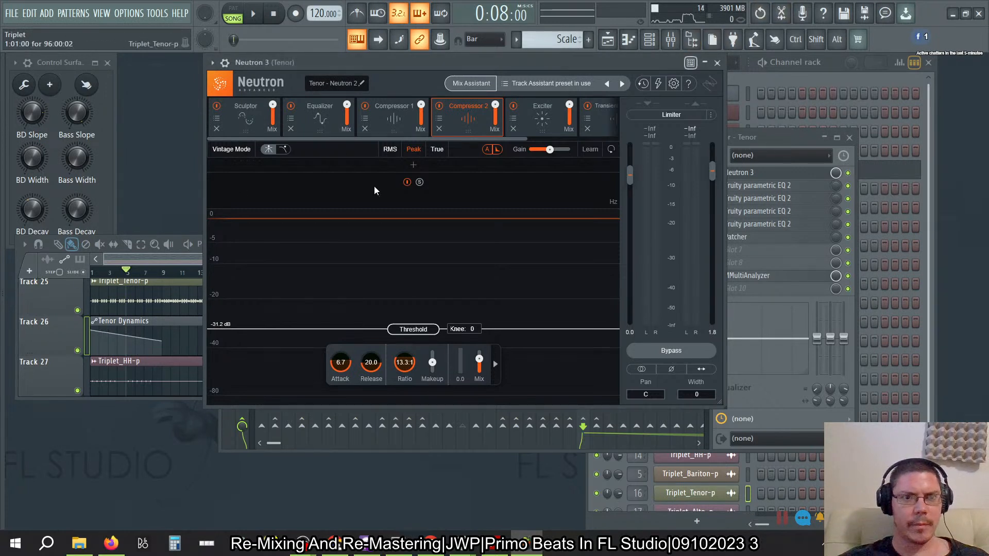
- Move the Neutron 3 window lower, and close and reopen the plugin from the Tenor's effect slots
left_click_drag(394, 69, 364, 118)
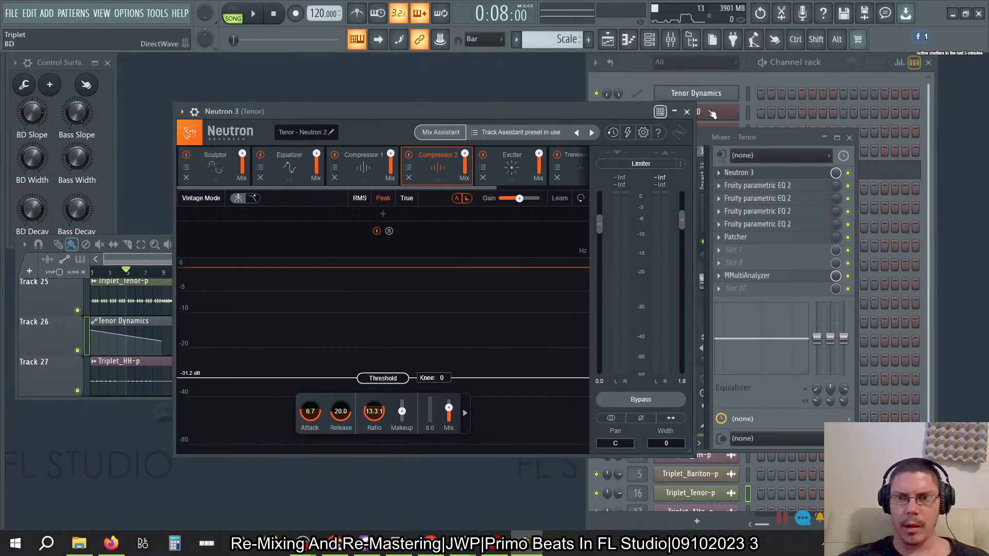
left_click(687, 111)
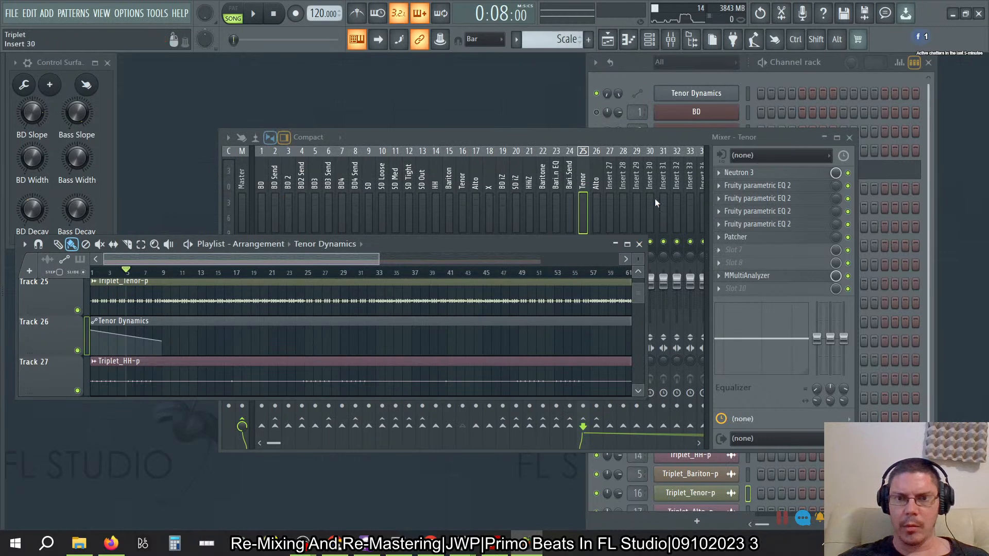
left_click(750, 174)
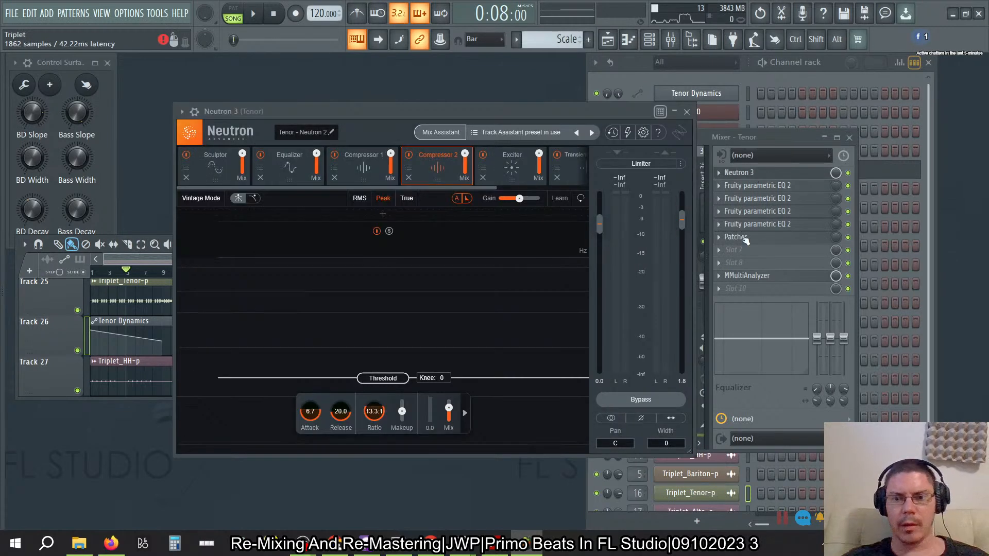
left_click(750, 174)
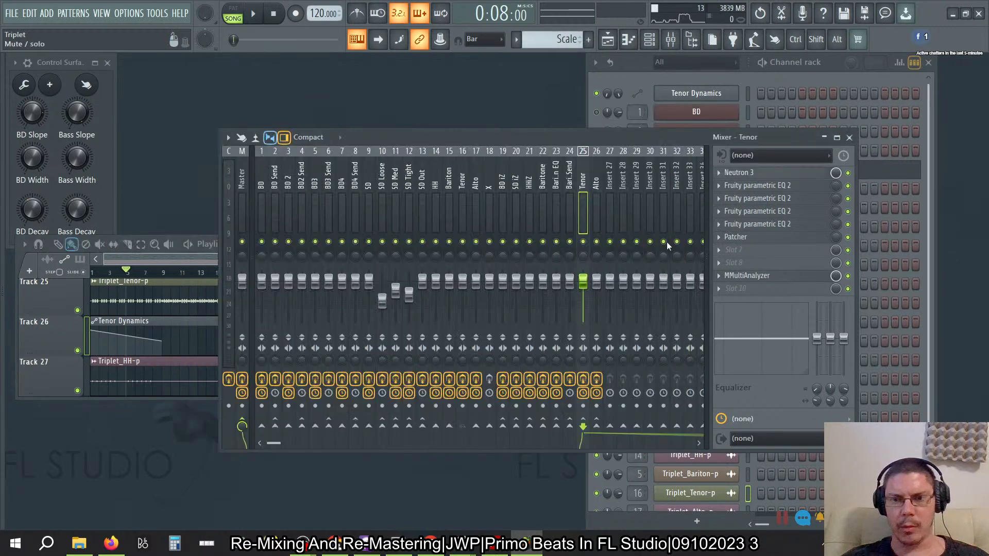
left_click(753, 174)
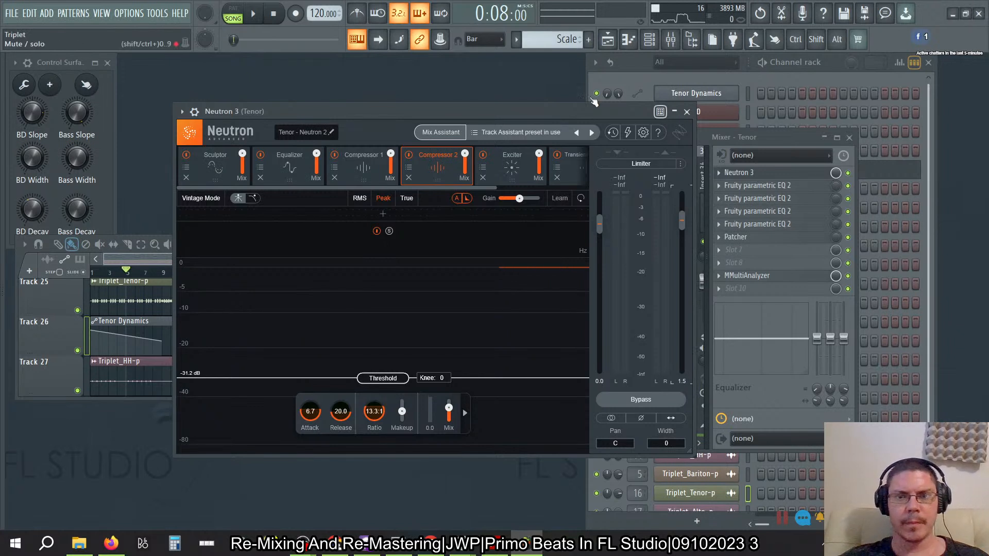
- Clear Neutron 3's change history and close the plugin
left_click(613, 134)
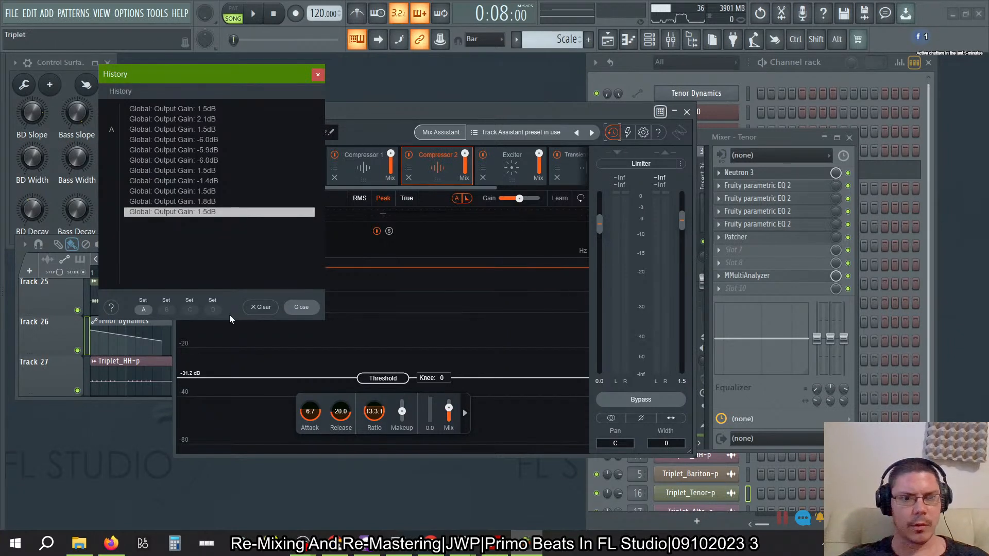
left_click(258, 310)
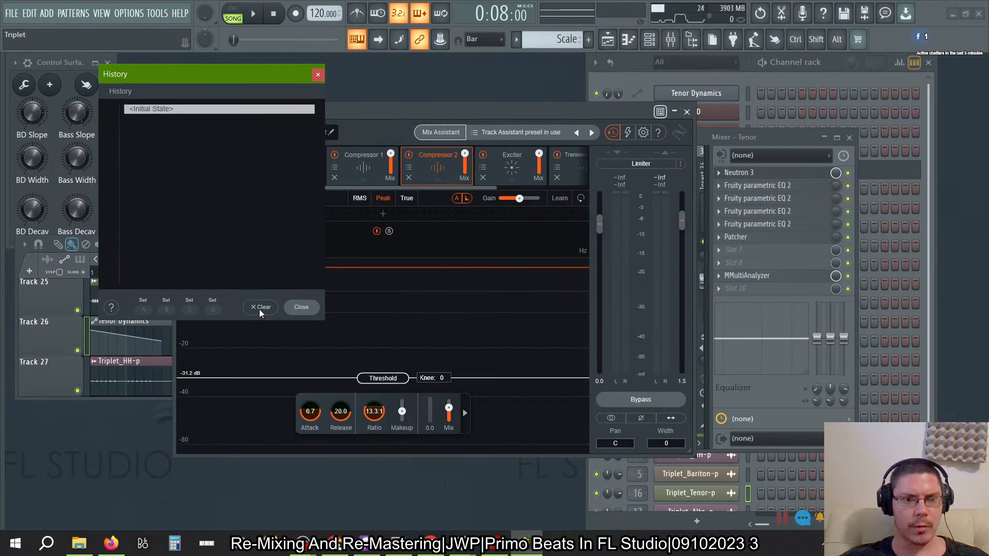
left_click(318, 75)
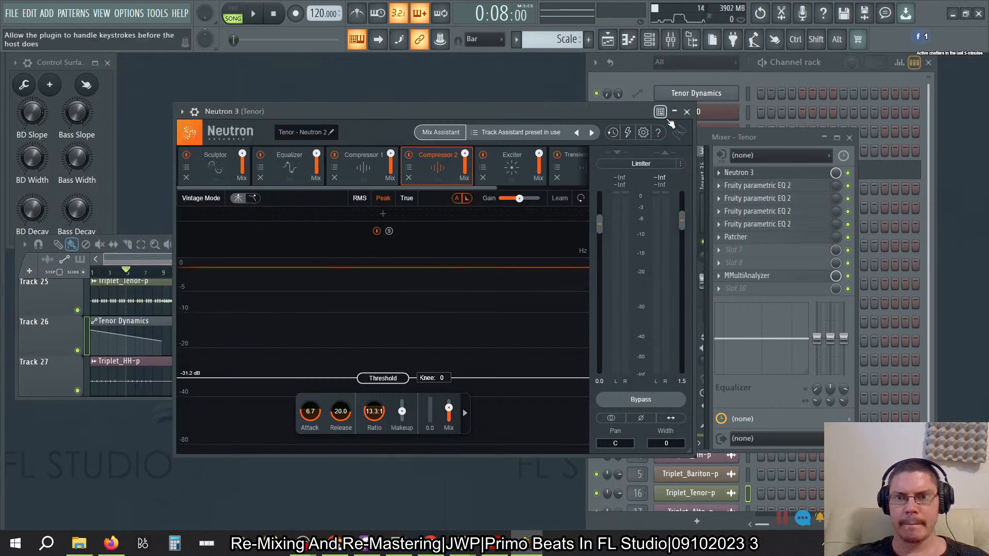
left_click(687, 111)
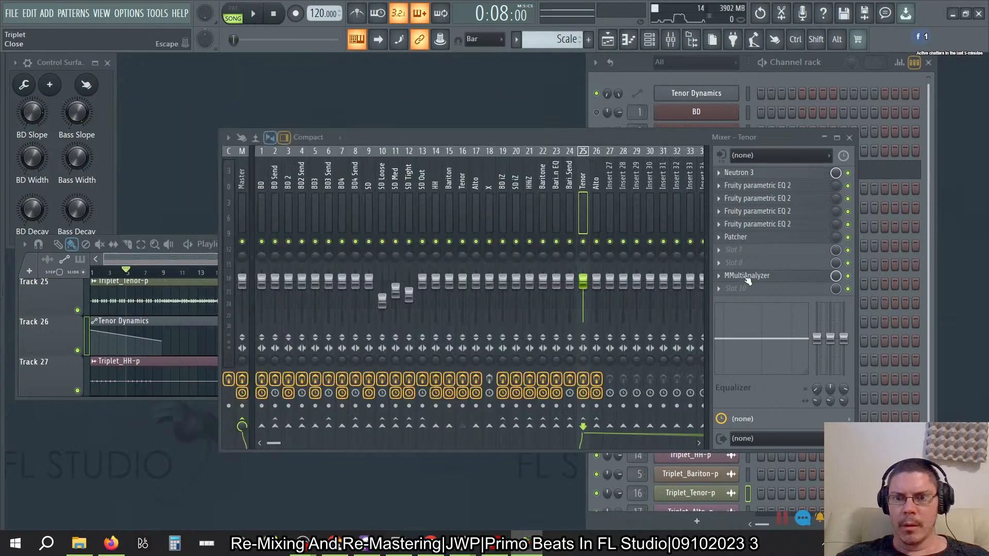
- Add a Fruity Parametric EQ 2 to the Tenor track, move it directly below Neutron 3, and place its window over the mixer
left_click(721, 251)
mouse_move(897, 166)
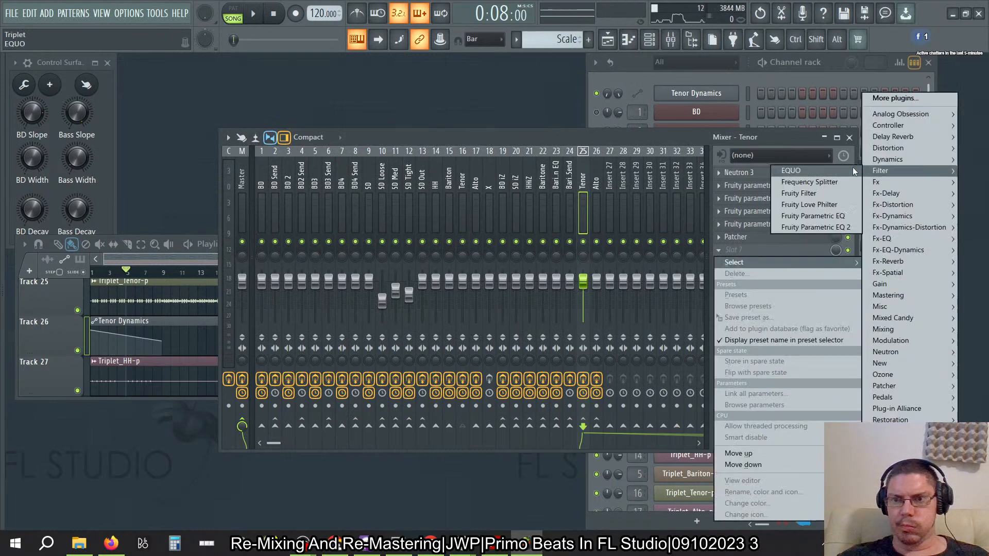
left_click(824, 229)
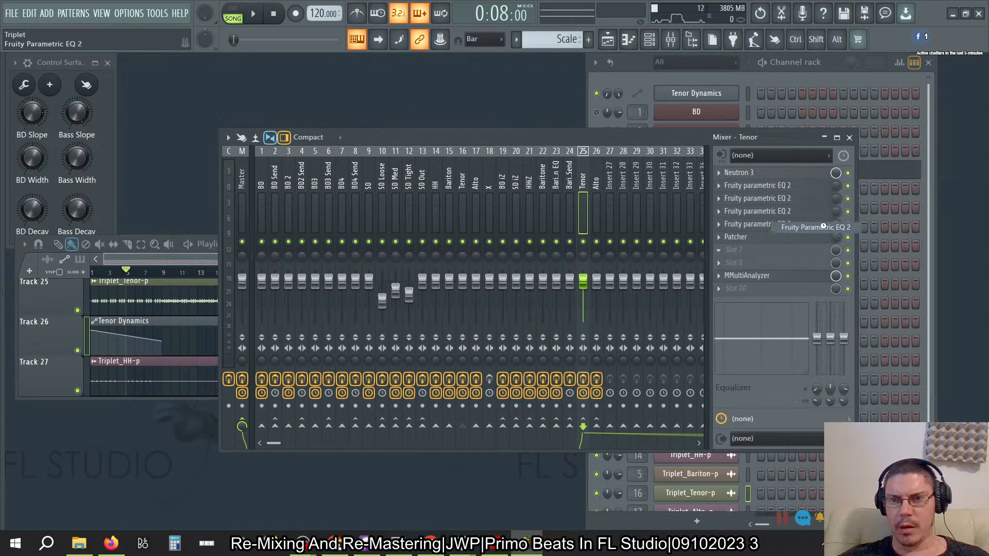
left_click_drag(740, 251, 740, 190)
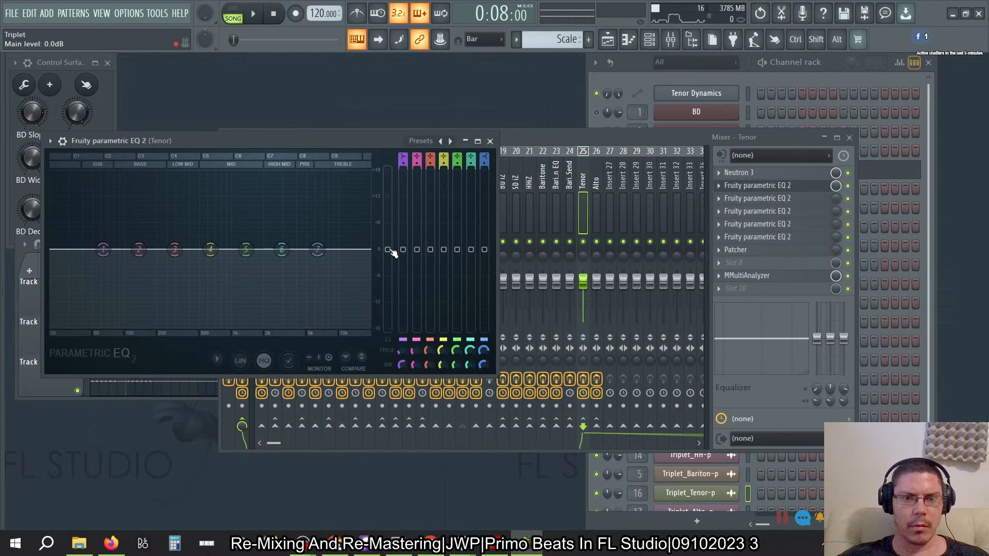
left_click_drag(352, 143, 659, 172)
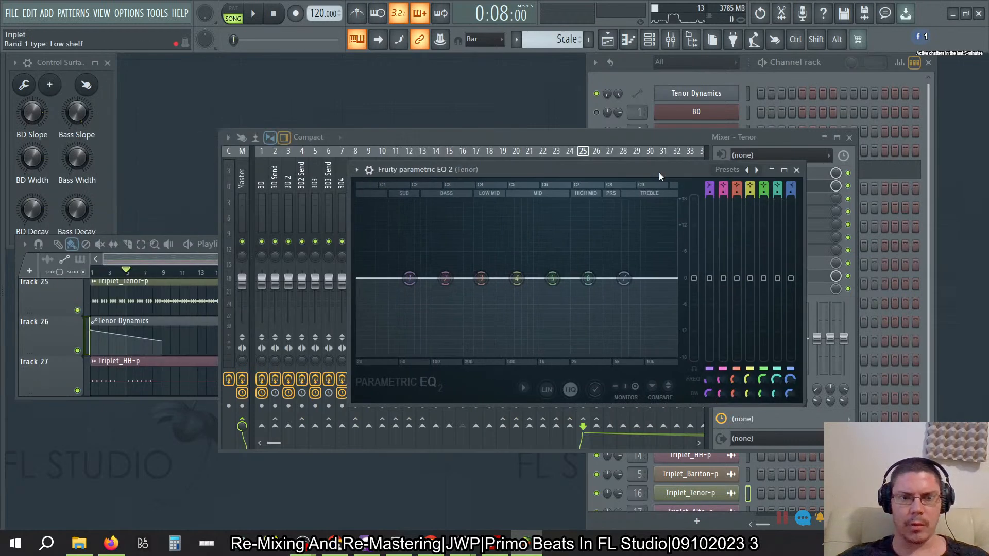
- Link the new Tenor EQ's main level to the Tenor Dynamics automation clip
right_click(693, 278)
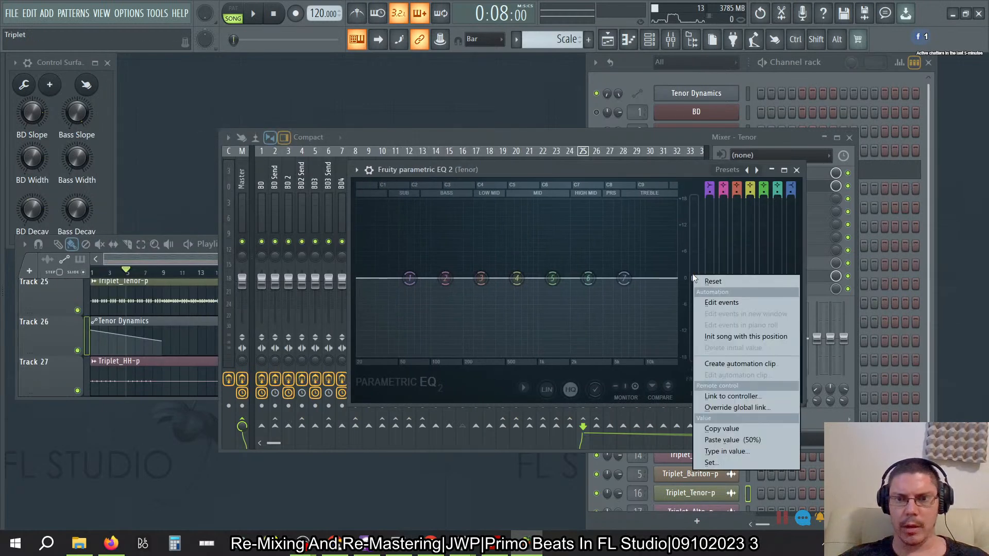
left_click(727, 397)
left_click(569, 264)
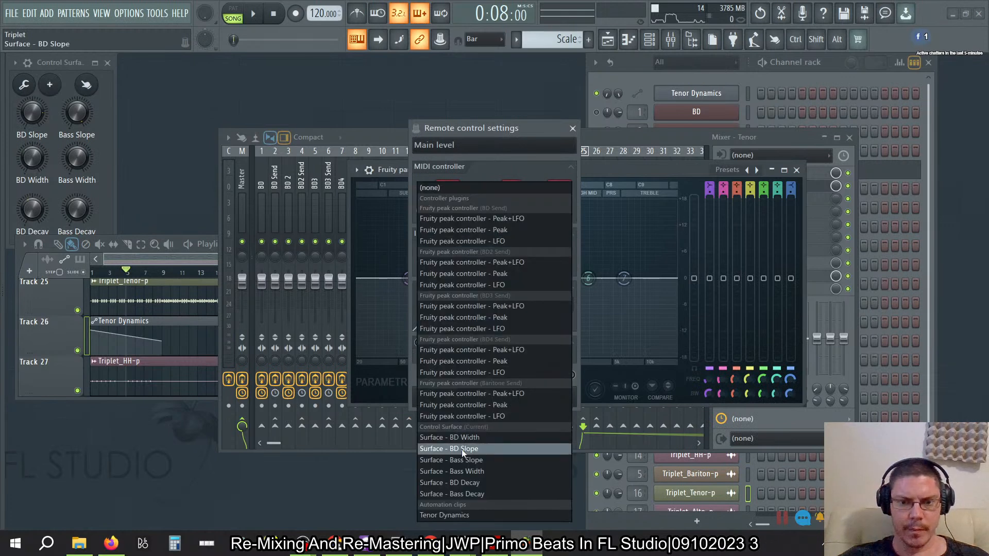
left_click(479, 516)
left_click(549, 405)
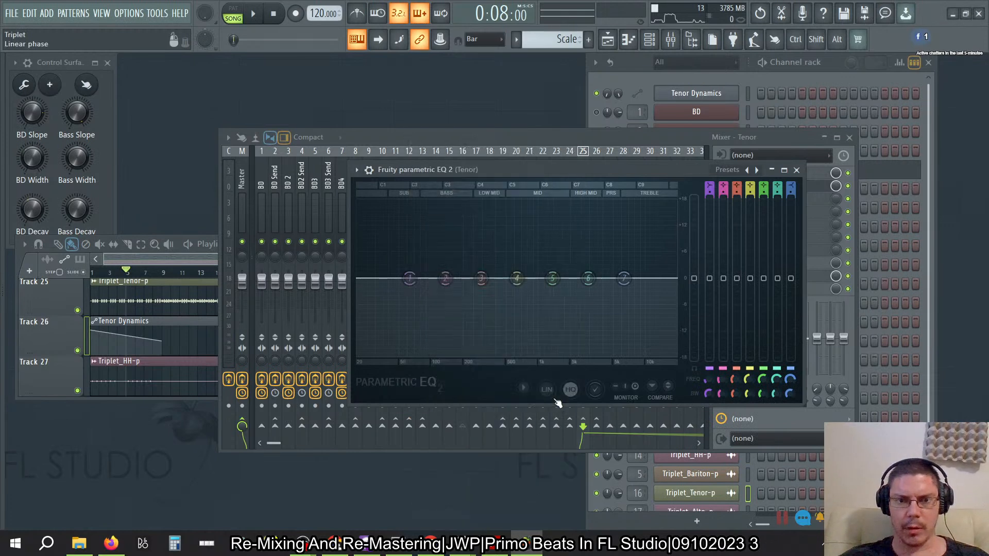
- Set the EQ's main level to -6.0 dB and paste its value (33%) into the first point of Tenor Dynamics
left_click_drag(694, 280, 695, 305)
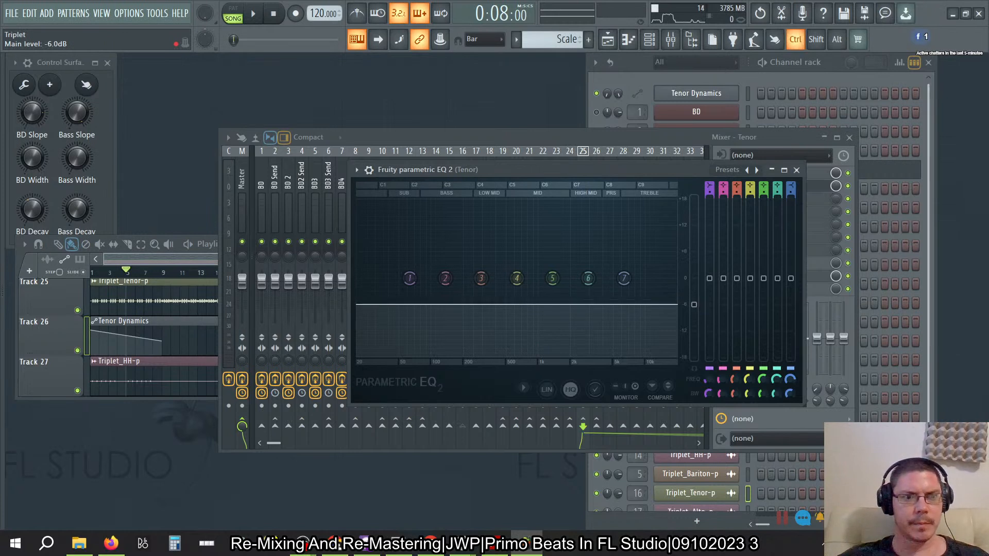
right_click(695, 305)
left_click(730, 462)
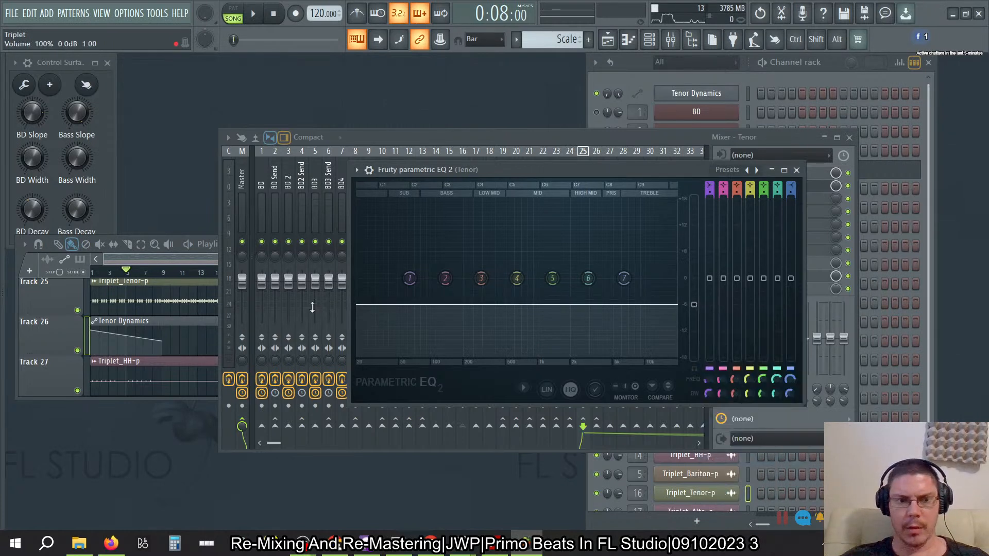
right_click(94, 334)
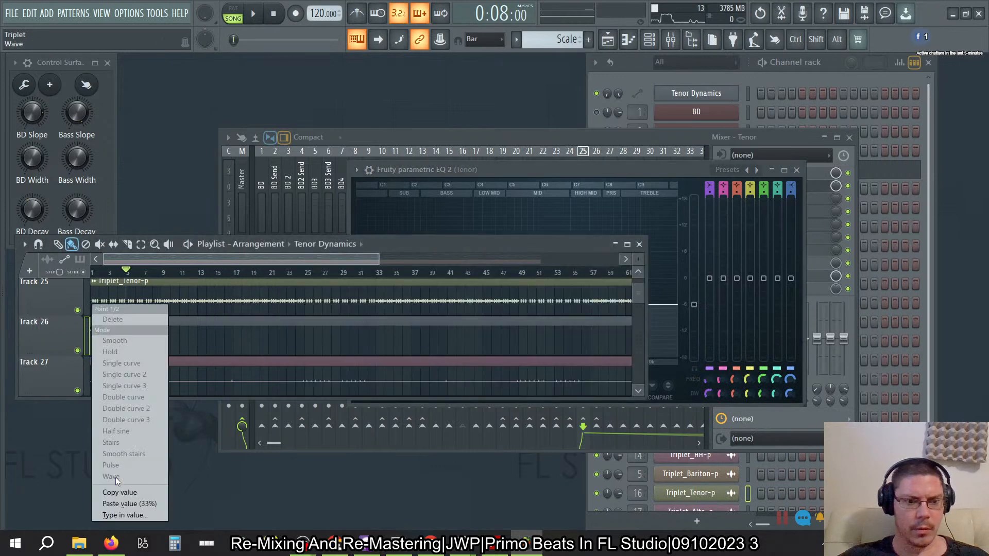
left_click(128, 504)
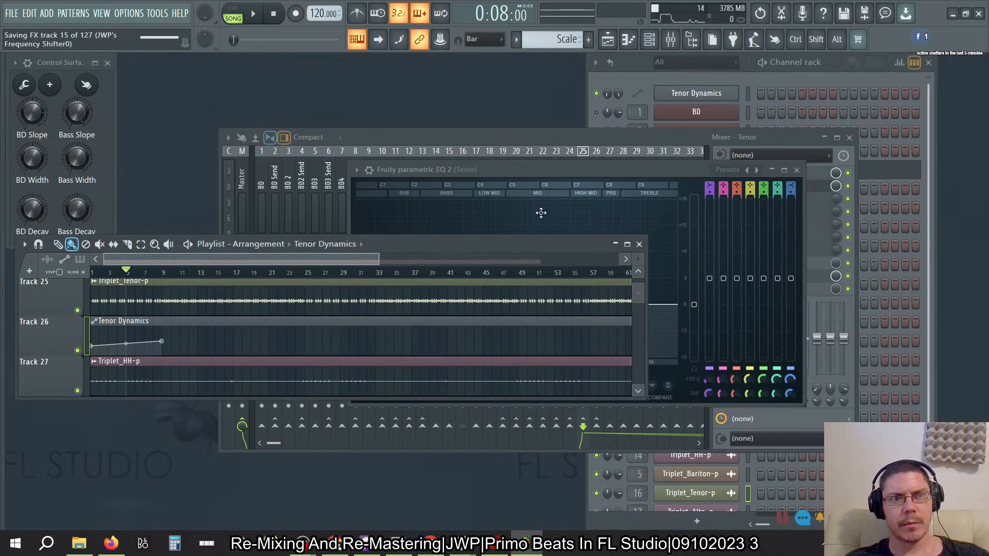
- Reset the Tenor EQ's main level to 0.0 dB and paste its value (50%) into the second point of Tenor Dynamics
right_click(694, 305)
left_click(702, 311)
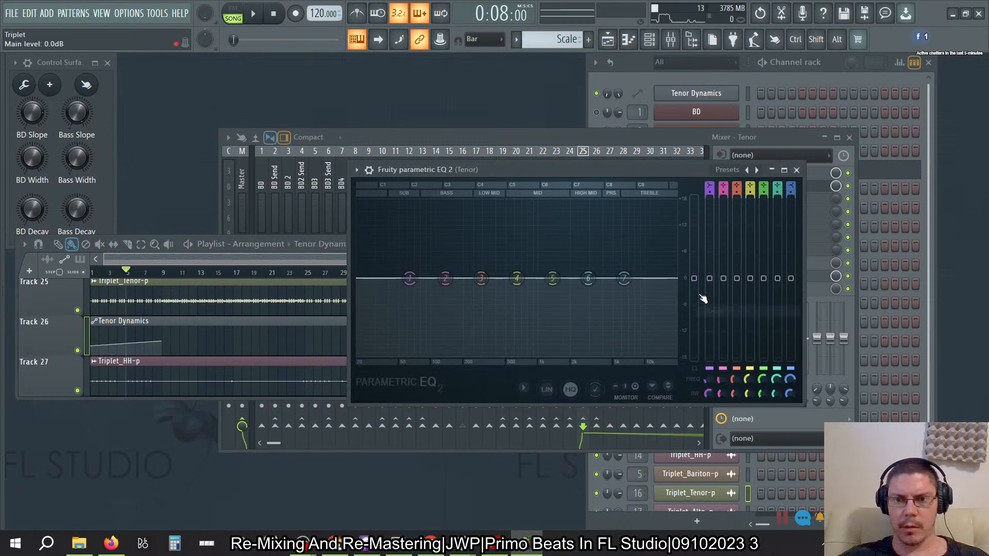
right_click(697, 281)
left_click(722, 431)
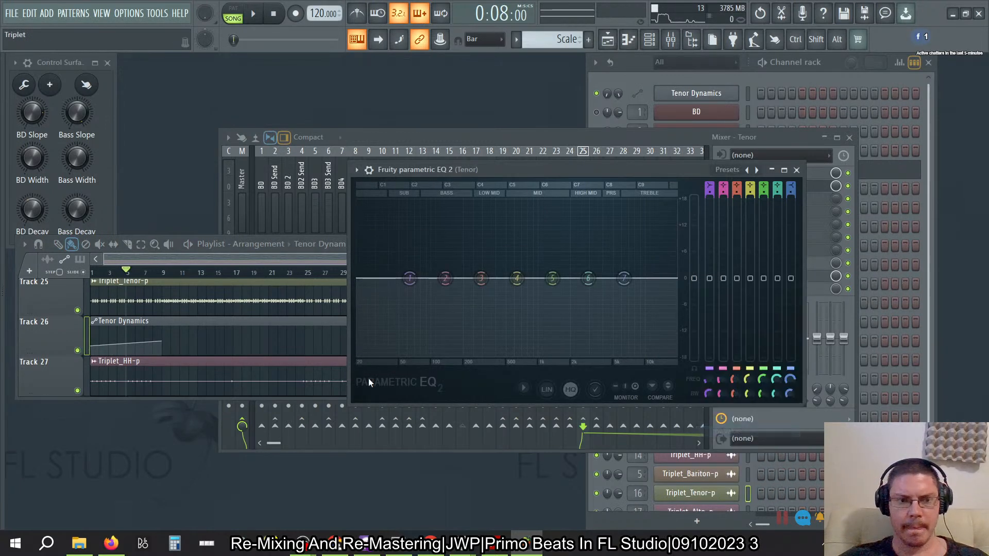
right_click(162, 341)
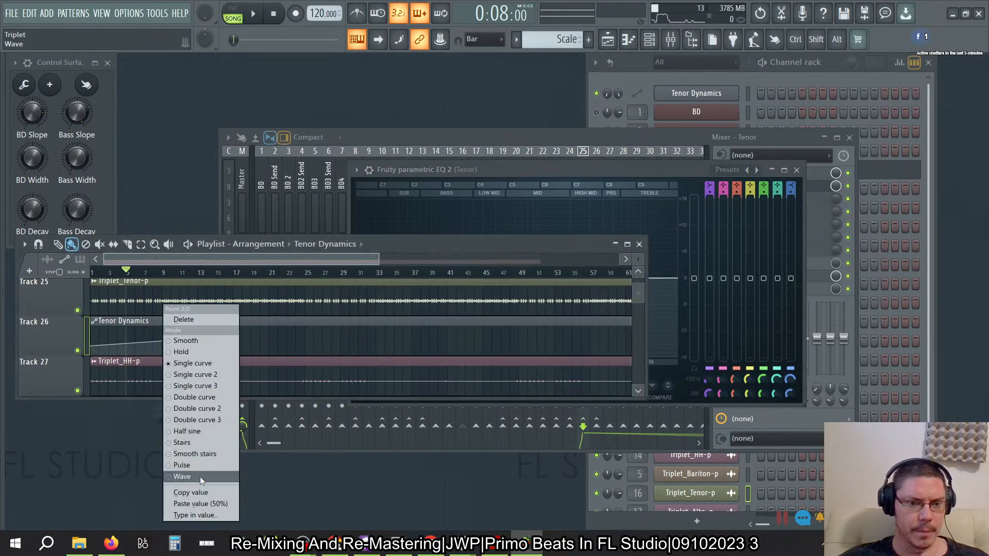
left_click(199, 501)
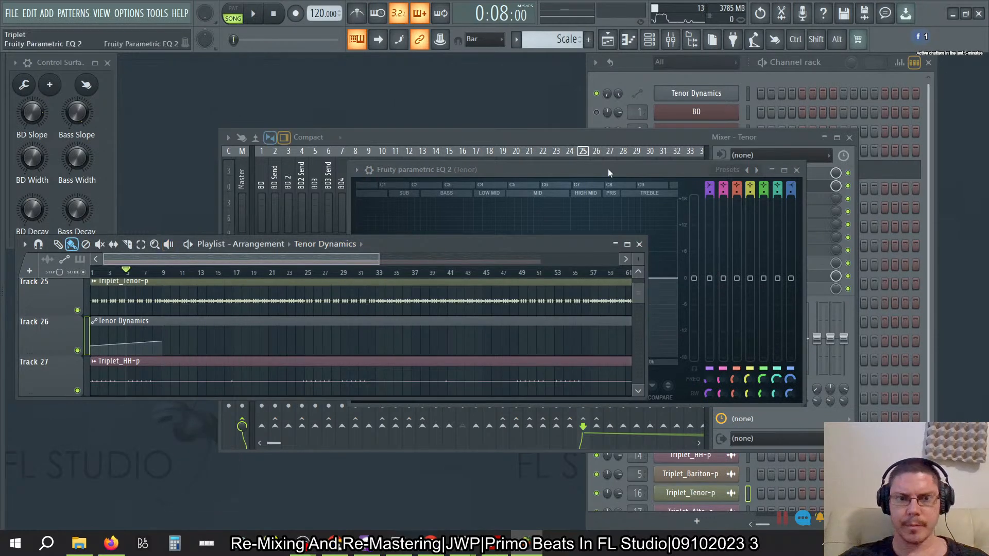
- In the Tenor Dynamics automation editor, move the second point to bar 5 and add a lower third point at bar 9
left_click(680, 93)
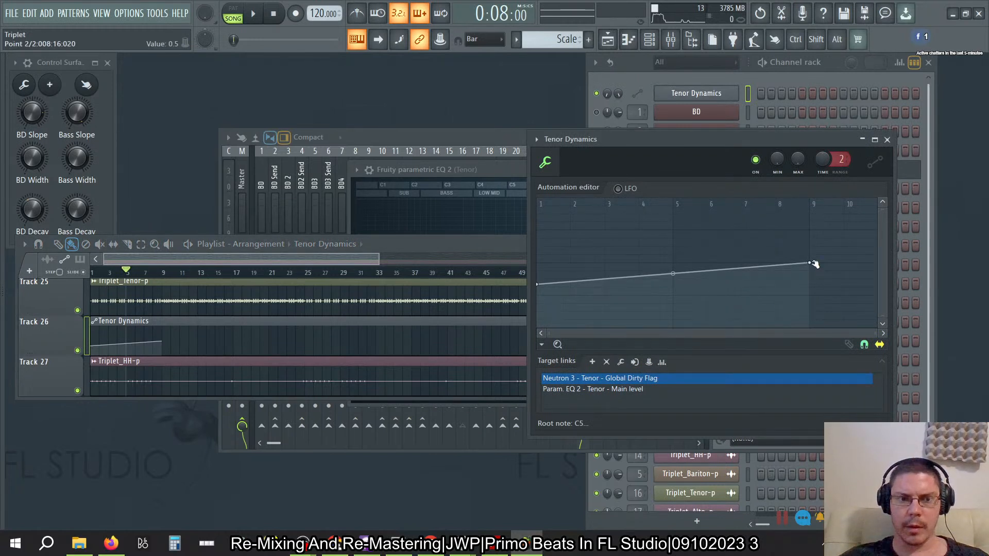
left_click_drag(814, 264, 681, 267)
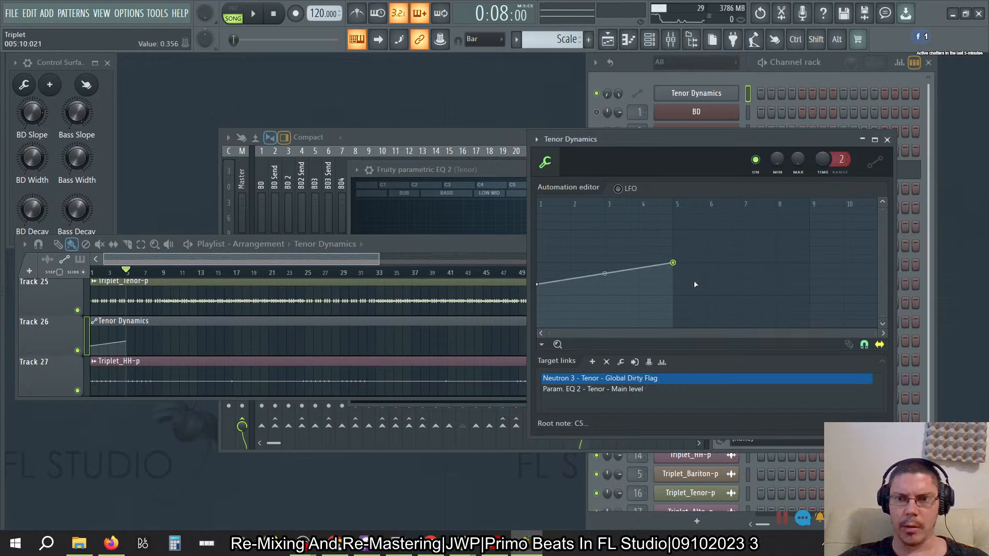
left_click(742, 263)
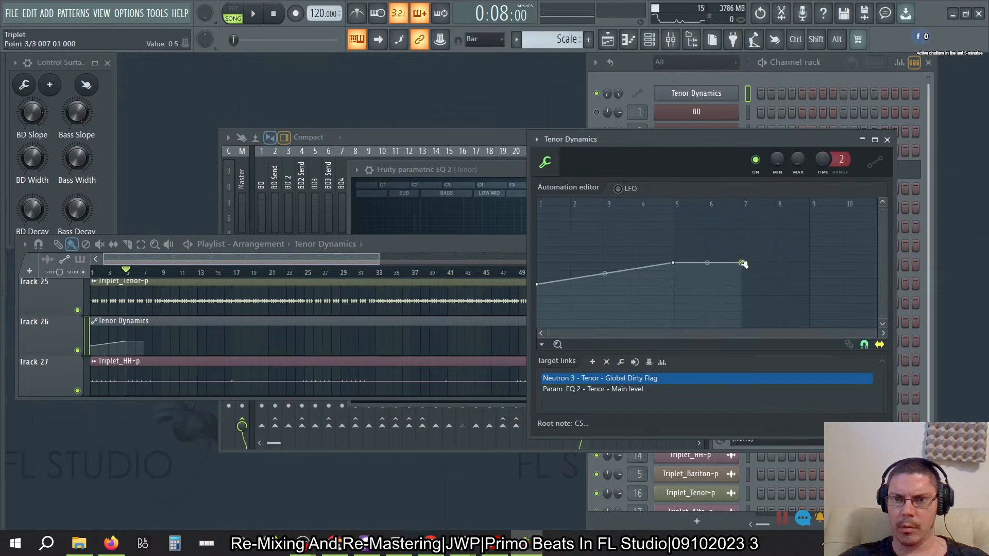
left_click_drag(742, 263, 815, 281)
- Copy the value of the first Tenor Dynamics point and paste it into the third point at bar 9
right_click(811, 279)
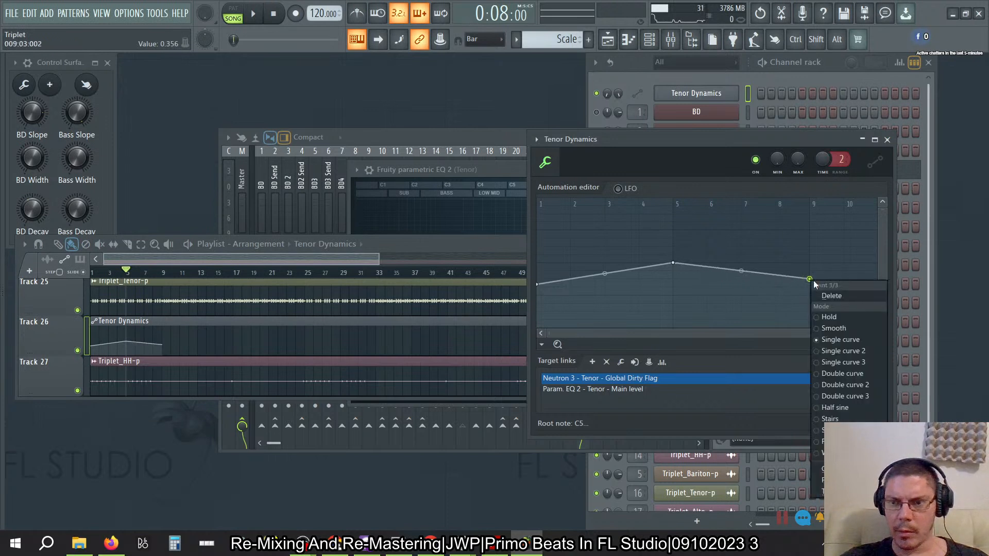
right_click(537, 283)
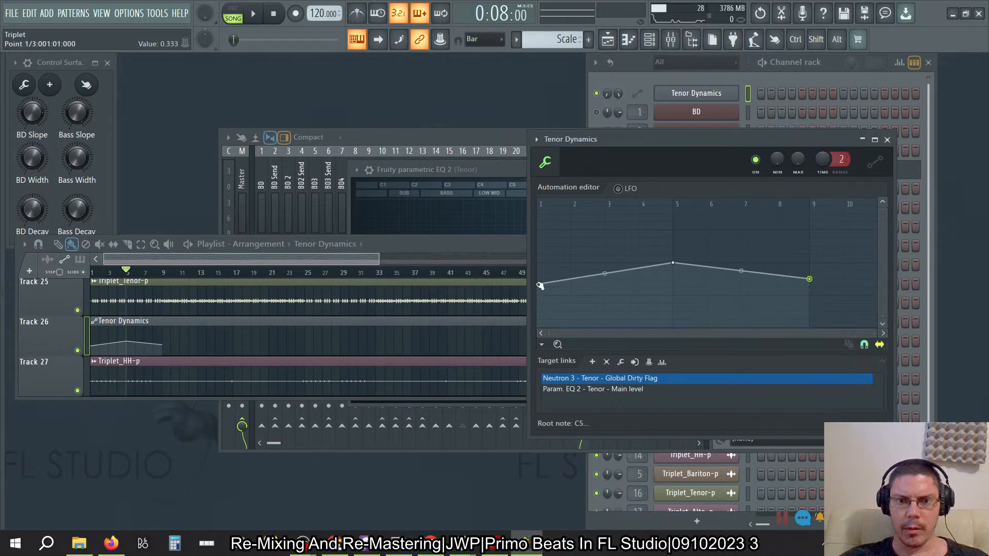
right_click(537, 283)
left_click(578, 478)
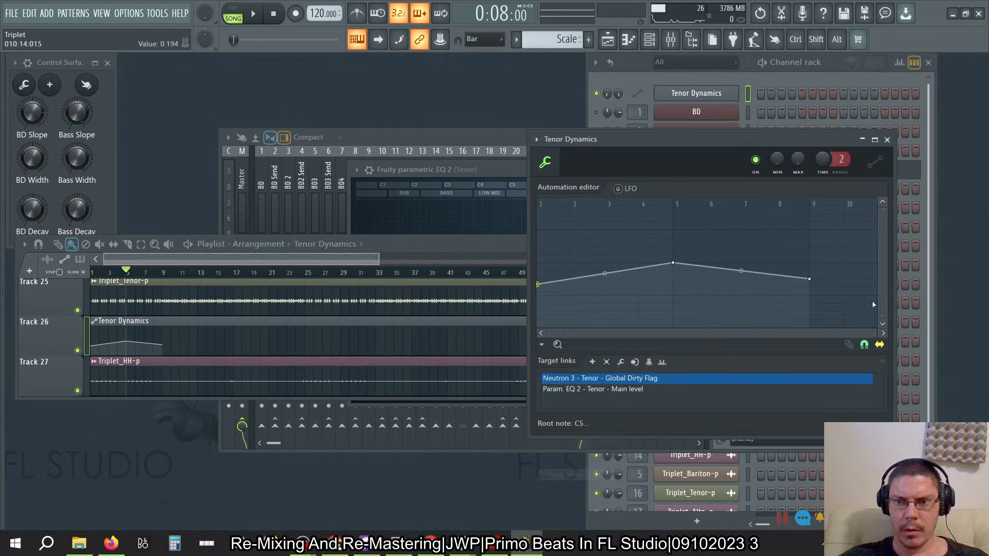
right_click(810, 278)
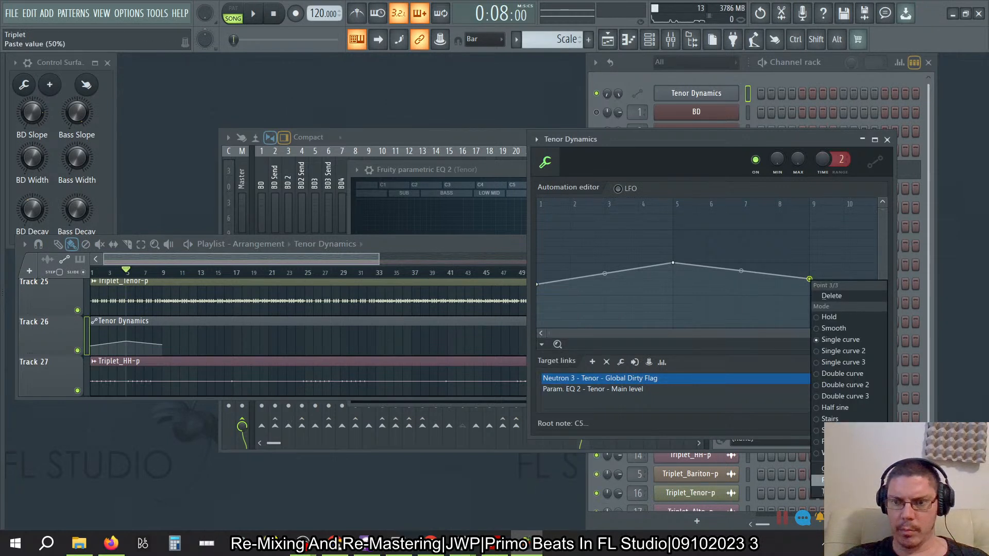
left_click(827, 479)
- Bend both Tenor Dynamics segments upward into a rounded arch, with about 25% tension between points 2 and 3
left_click_drag(741, 274, 741, 266)
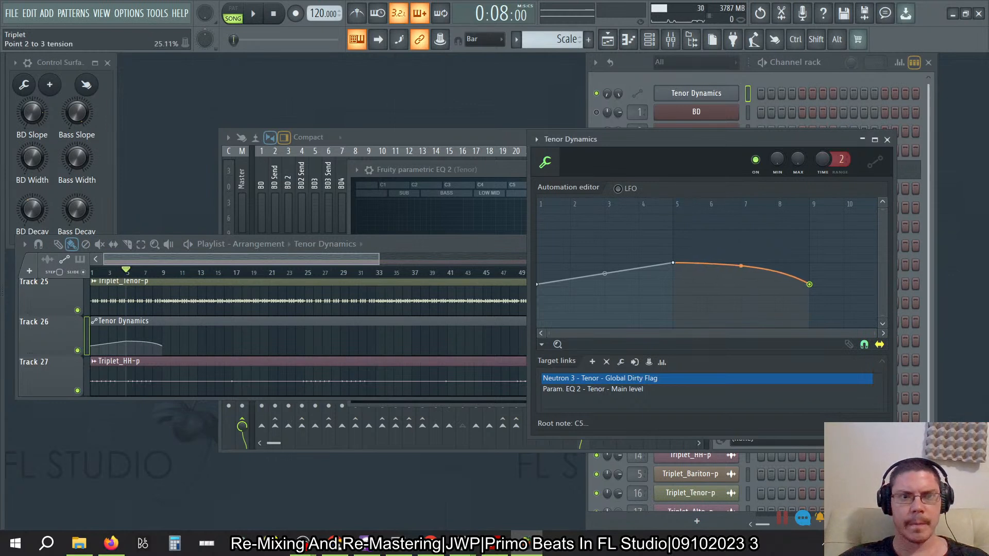
key("ctrl")
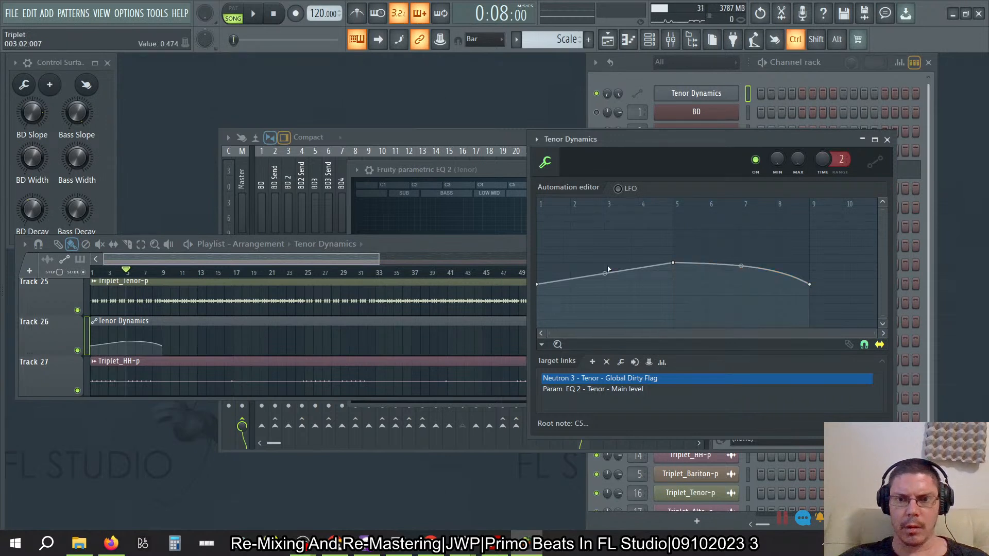
key("ctrl")
left_click_drag(604, 272, 604, 265)
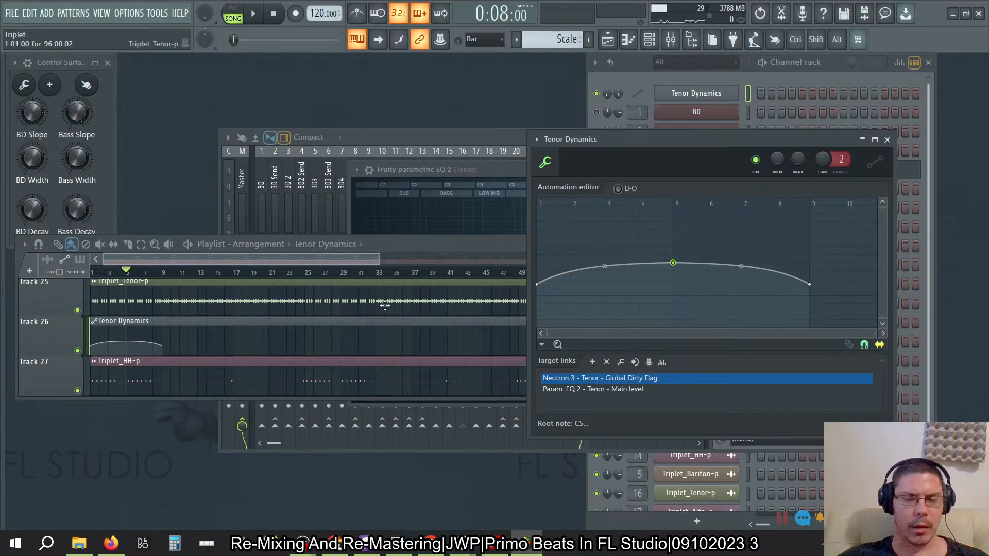
- Play the song from bar 5, check the Master track's loudness and levels in Insight 2, and stop playback
key("space")
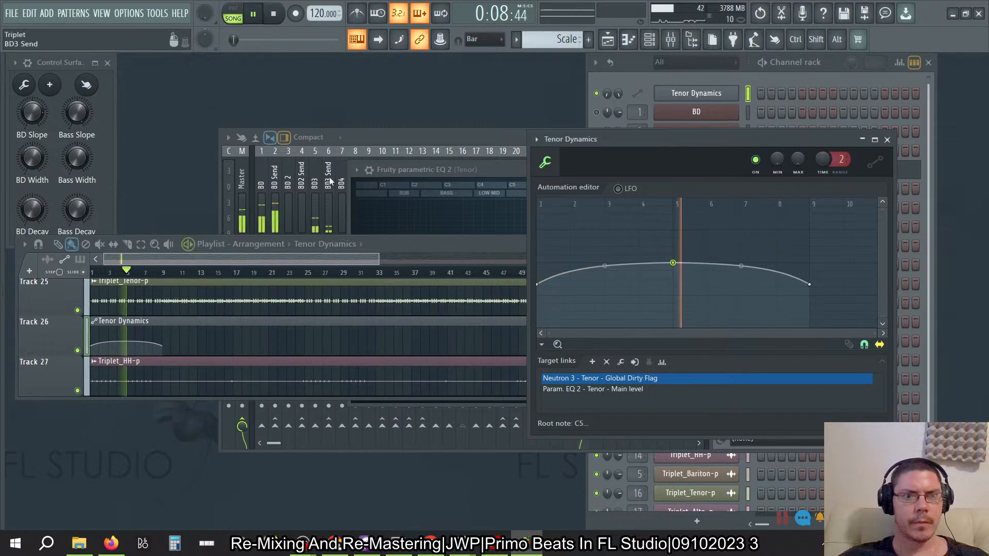
left_click(247, 174)
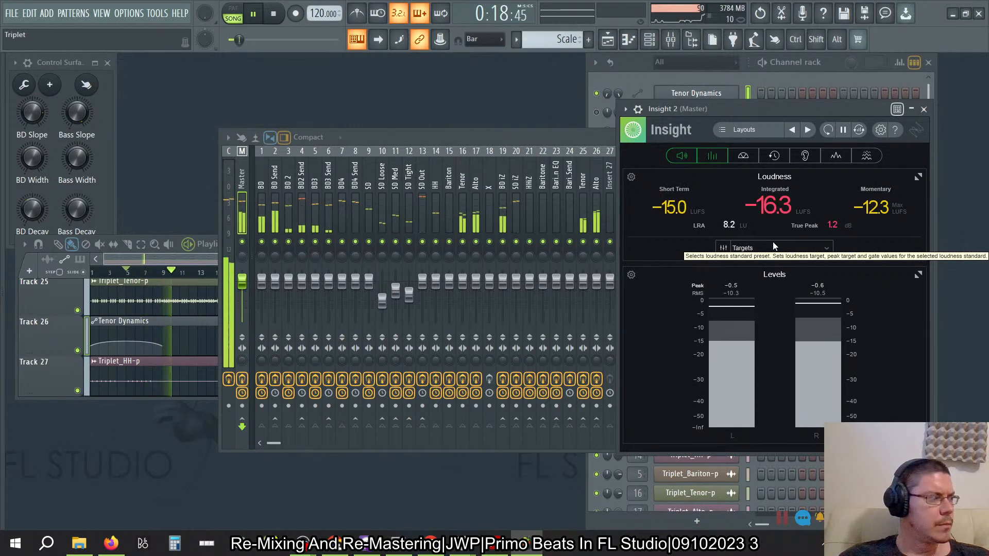
key("alt+Tab")
key("alt+Tab")
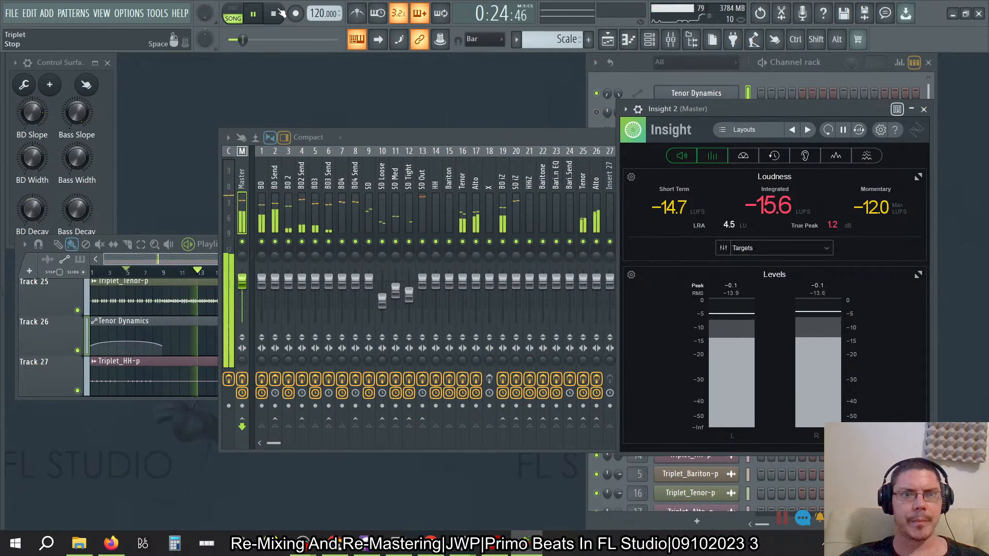
left_click(274, 14)
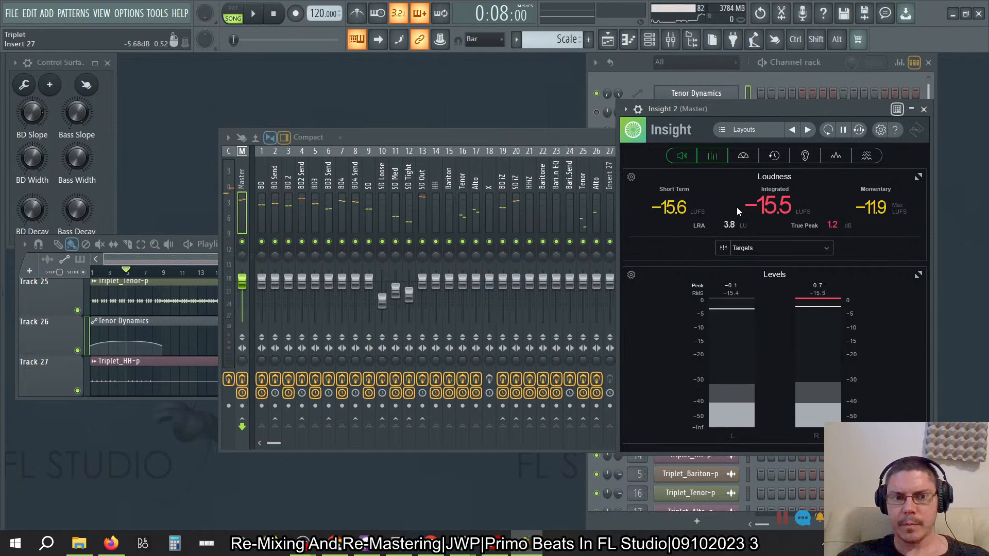